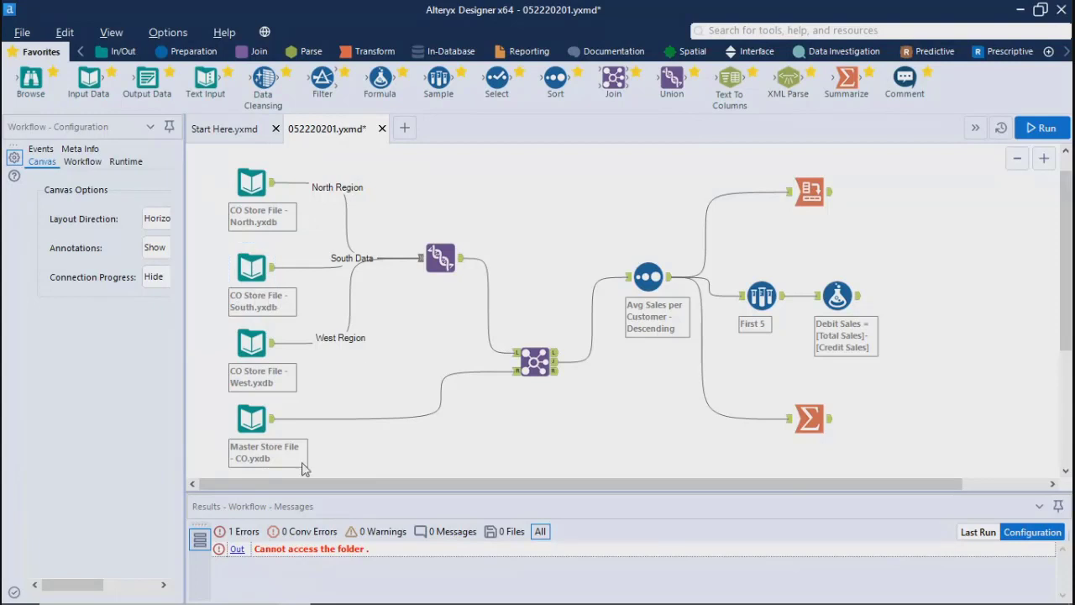
Step: Open the Summarize tool's configuration and run the whole workflow
left_click(262, 428)
left_click(439, 257)
left_click(256, 430)
left_click(807, 411)
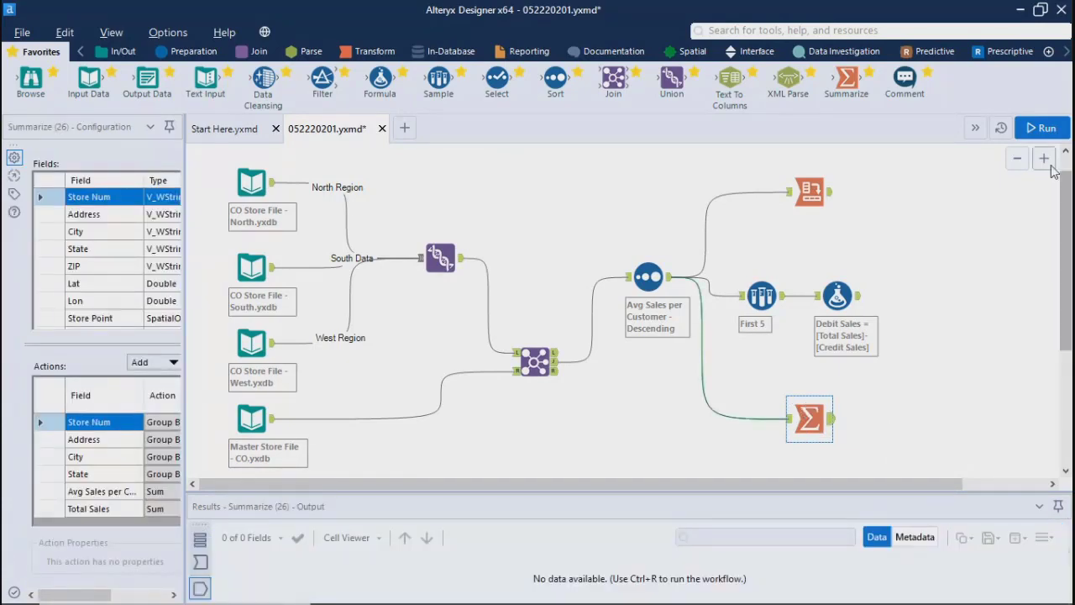
left_click(1042, 128)
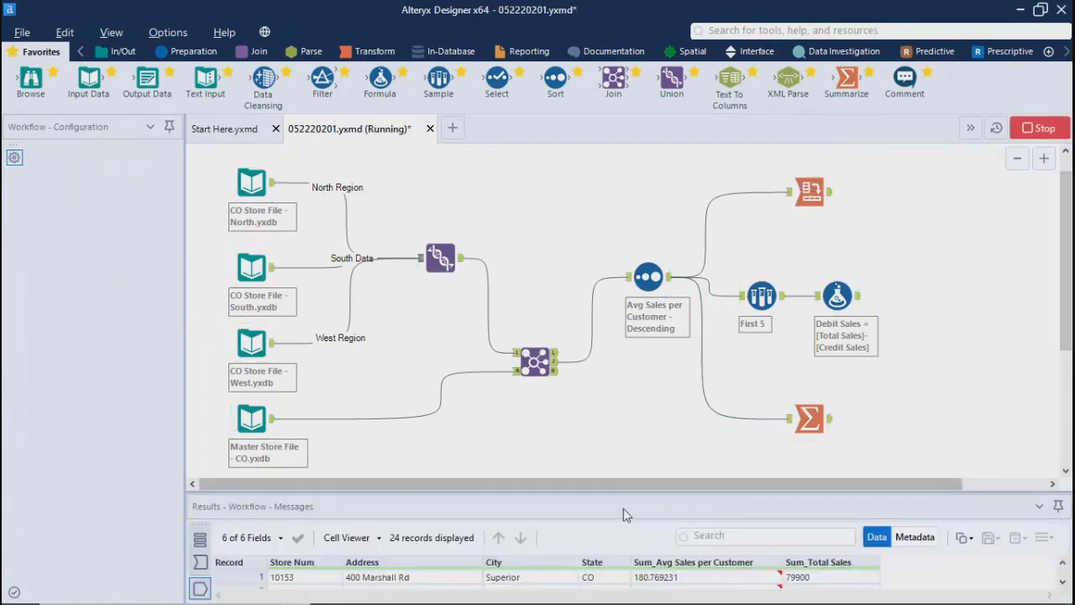
left_click(673, 371)
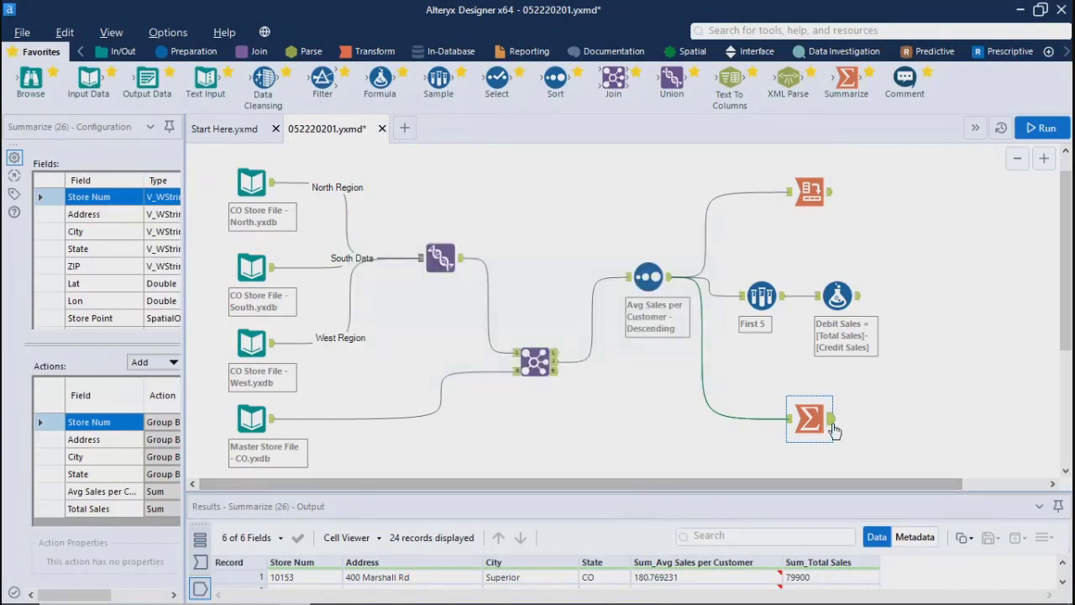
Step: Enlarge the results area to review the run messages and the Summarize tool's output records
left_click(578, 414)
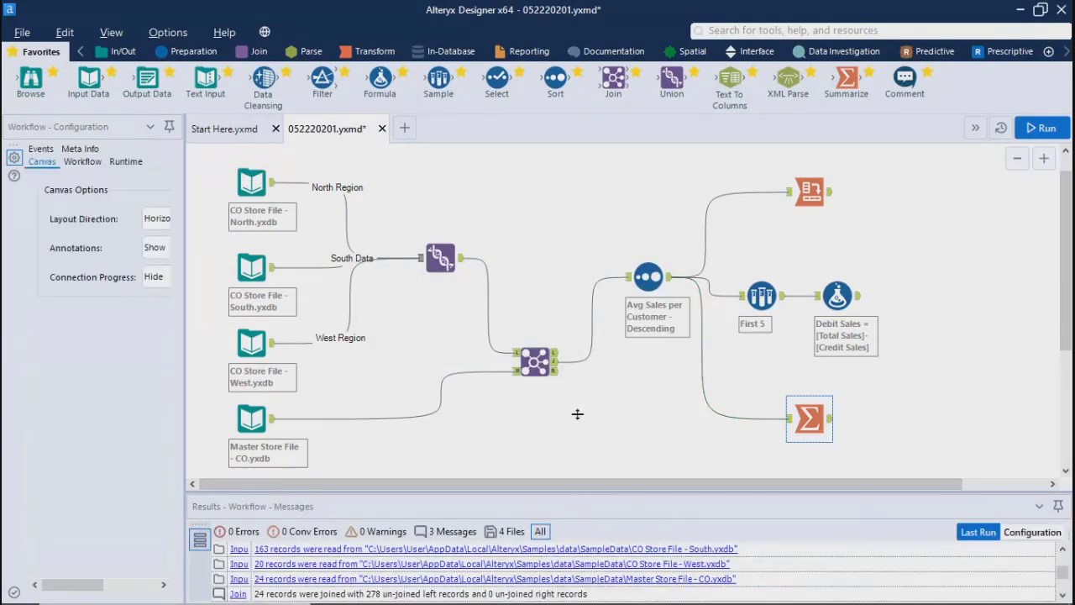
left_click_drag(577, 414, 558, 354)
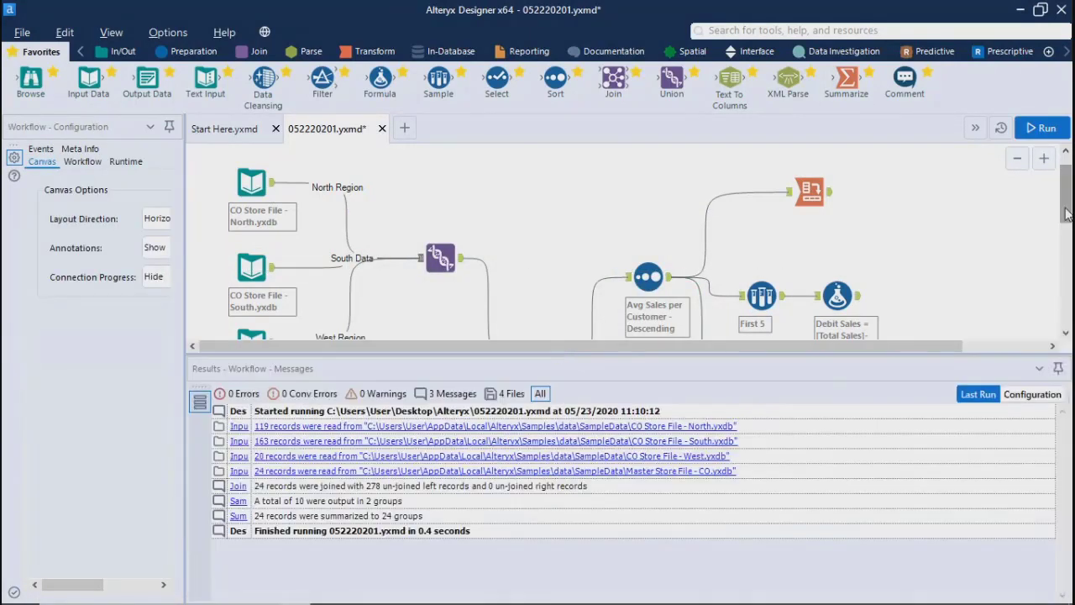
left_click_drag(1066, 213, 1053, 269)
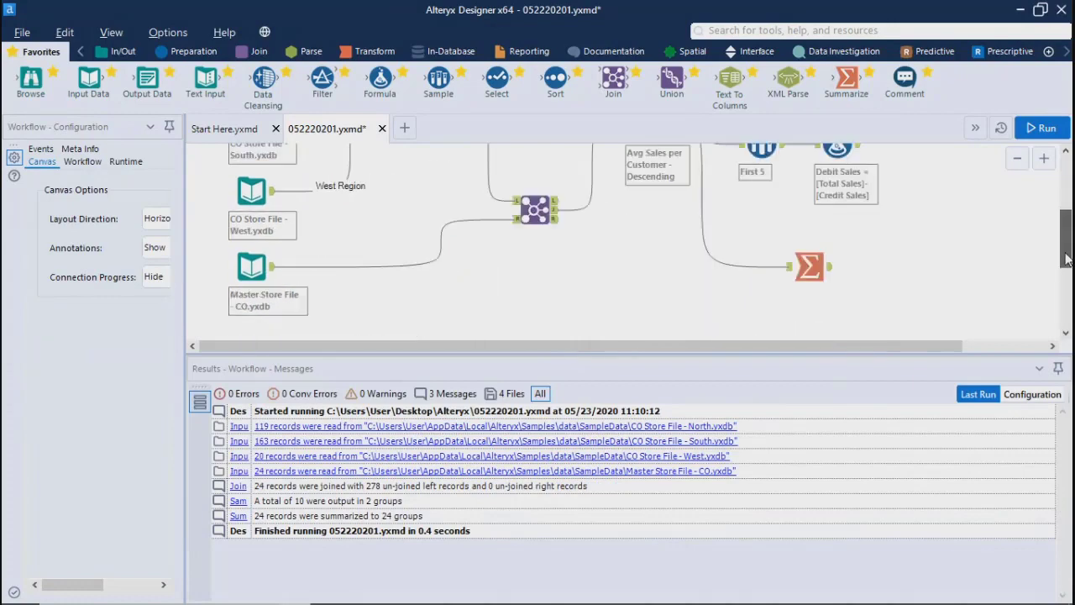
left_click(829, 275)
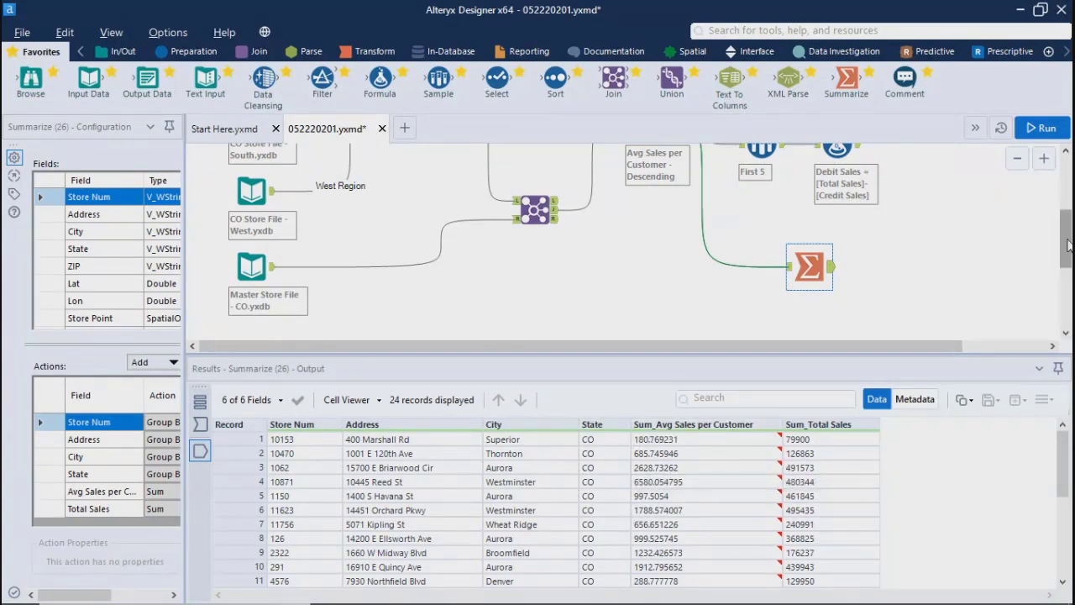
Step: Examine the Cross Tab tool's output, checking the null share of the North and South columns
left_click_drag(1068, 245, 1067, 192)
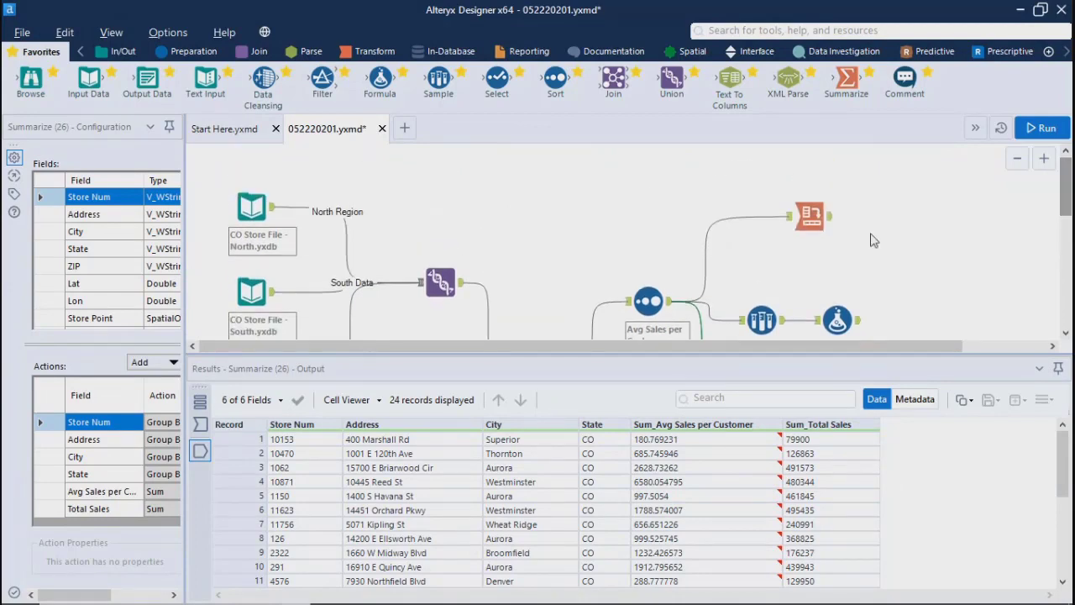
left_click(805, 217)
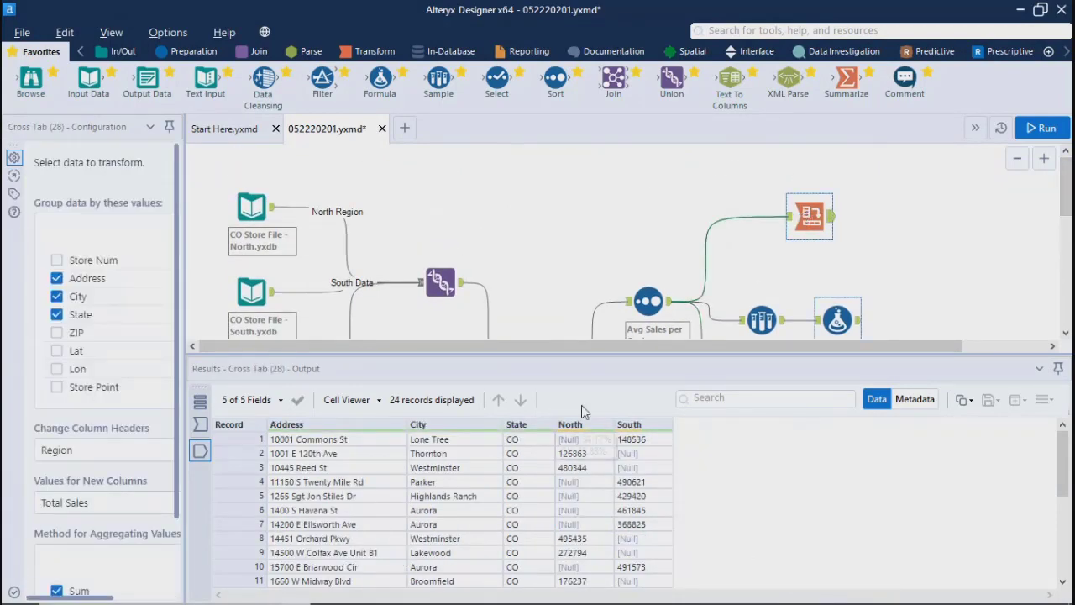
mouse_move(569, 428)
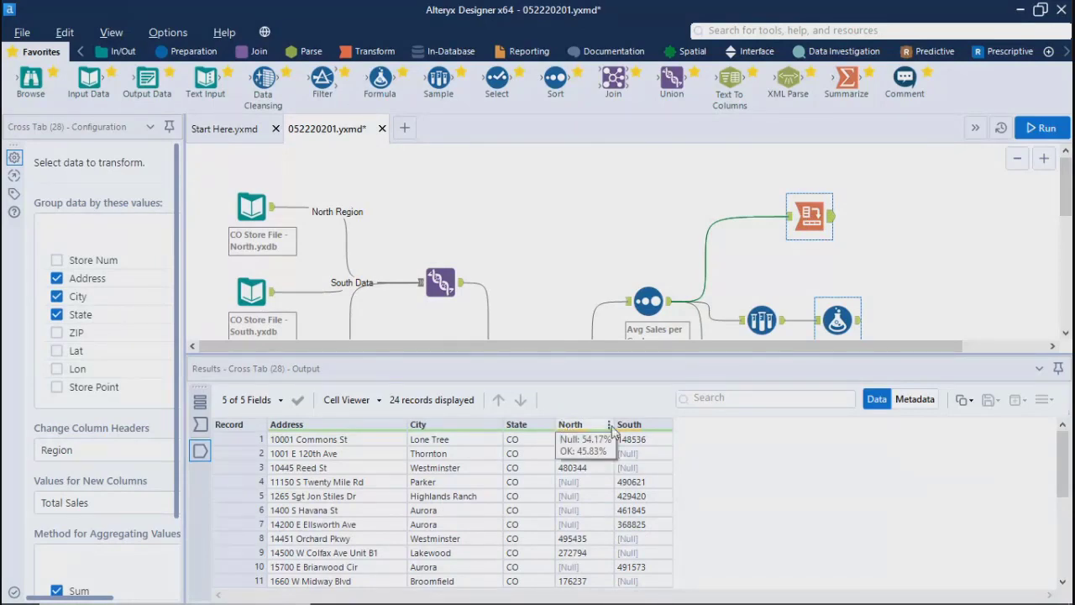
mouse_move(645, 435)
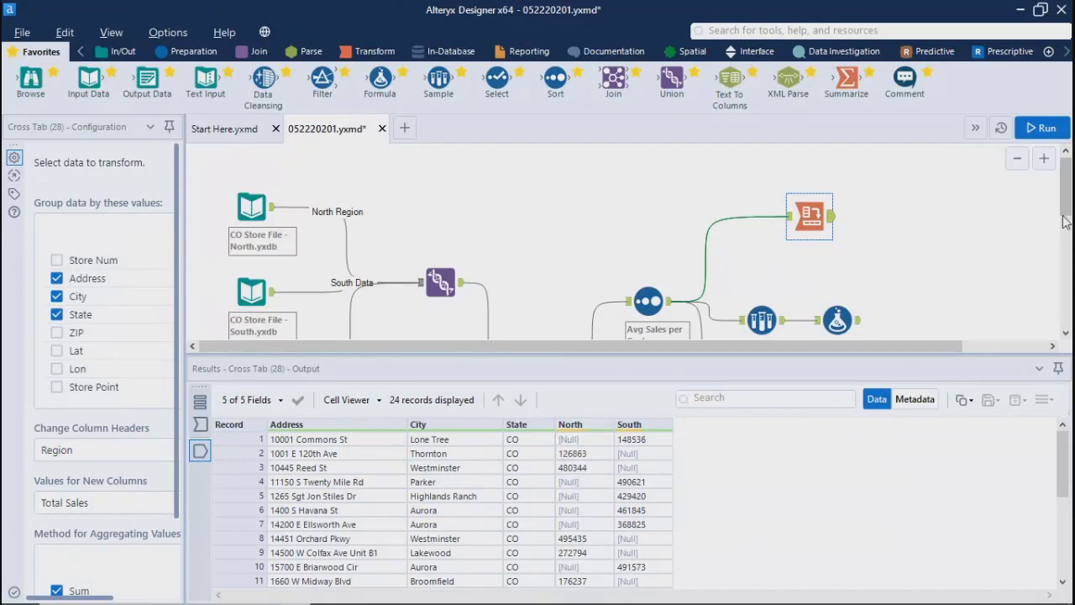
Step: Examine the Join tool's joined output, checking the Region values across its records
scroll(1066, 220, "down", 2)
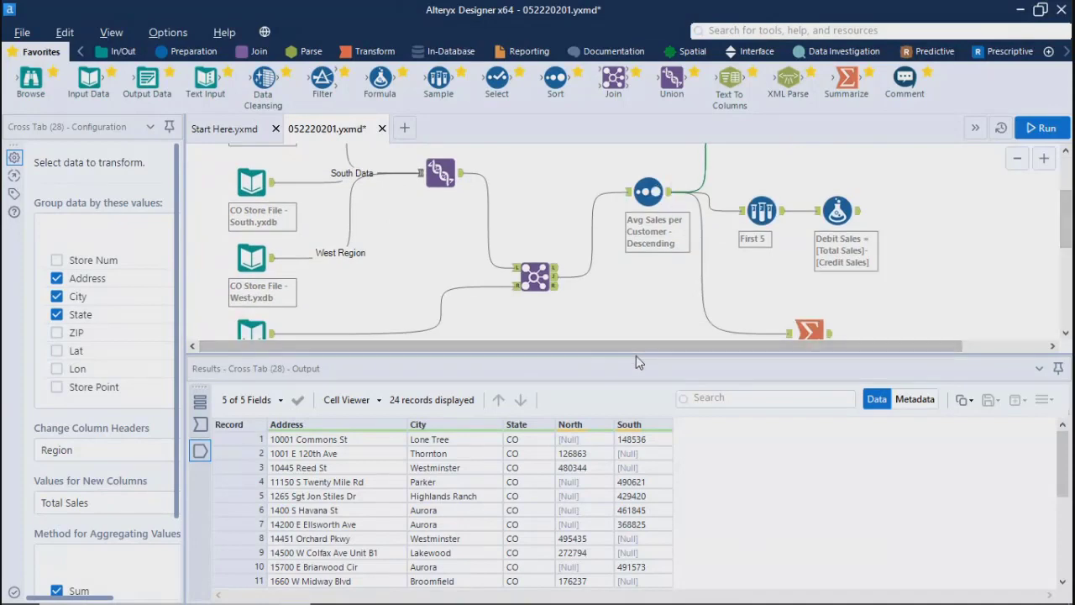
left_click_drag(636, 359, 630, 443)
left_click(535, 278)
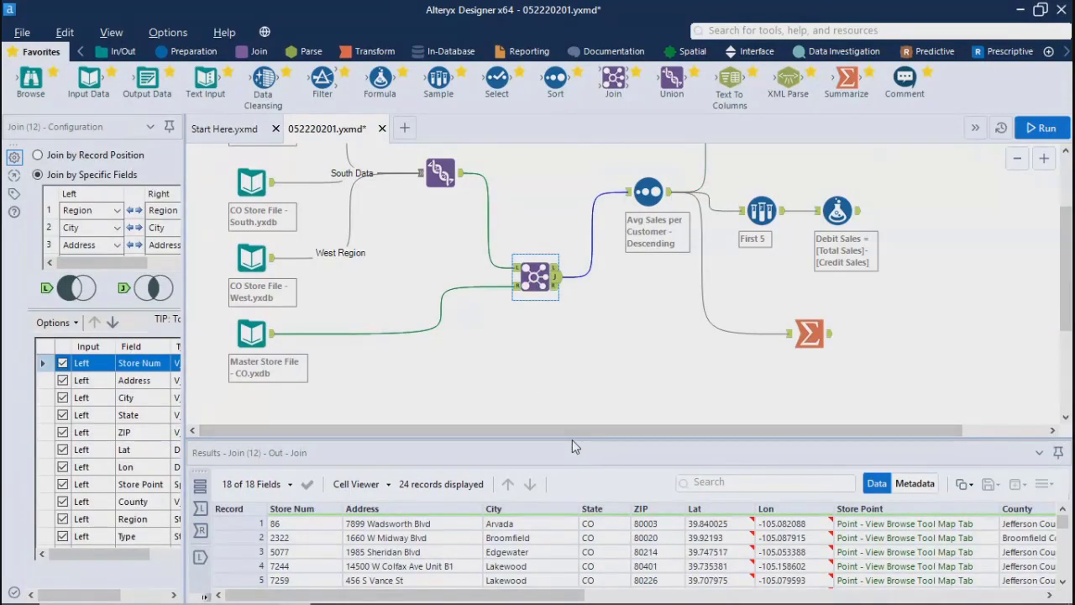
left_click_drag(545, 369, 547, 361)
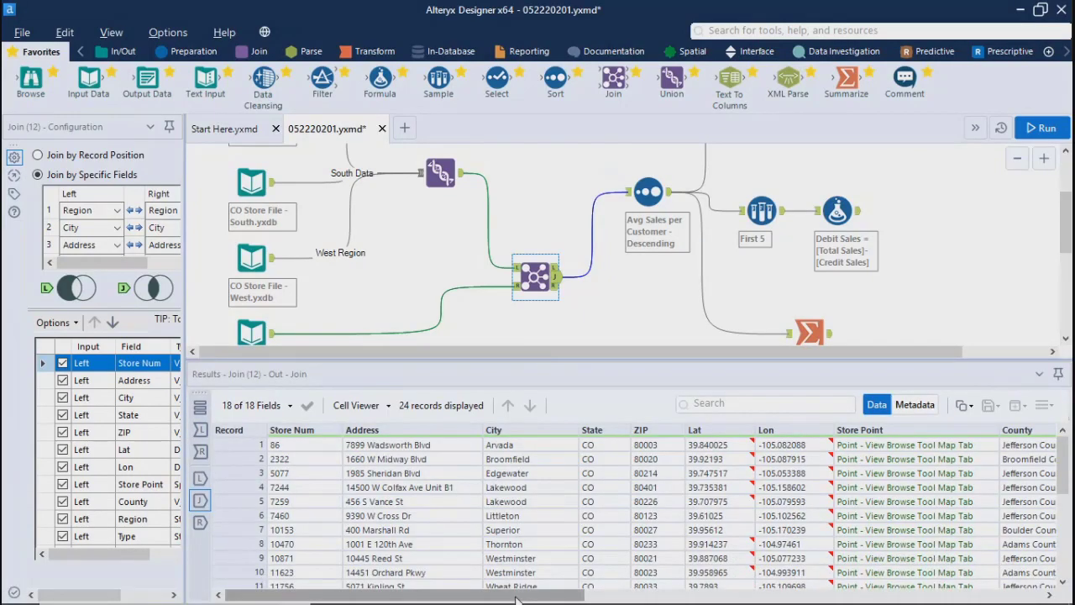
left_click_drag(517, 599, 703, 599)
left_click(727, 460)
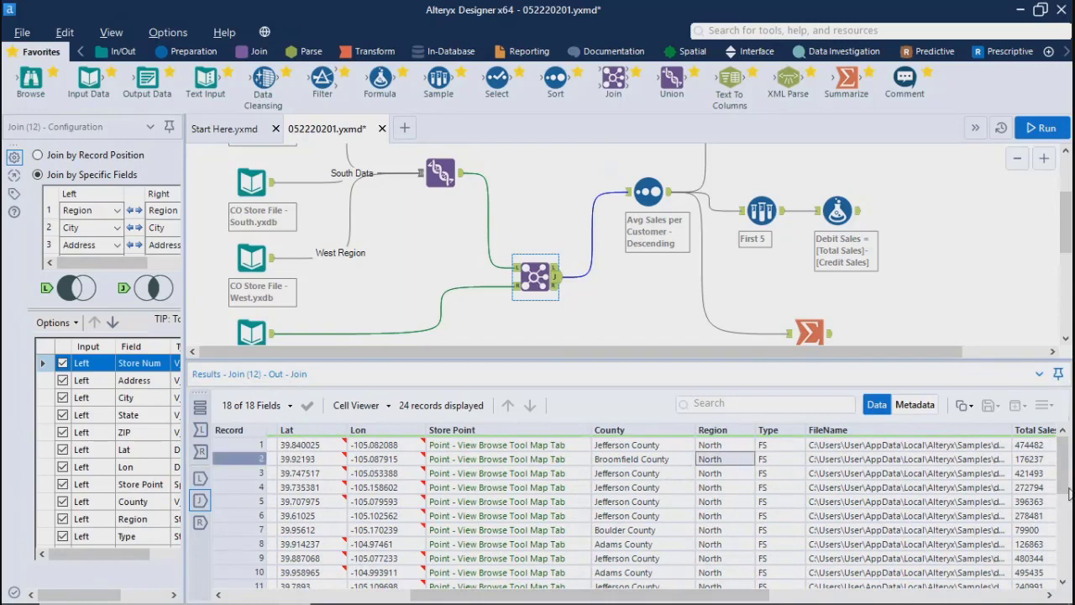
left_click_drag(1069, 494, 1062, 445)
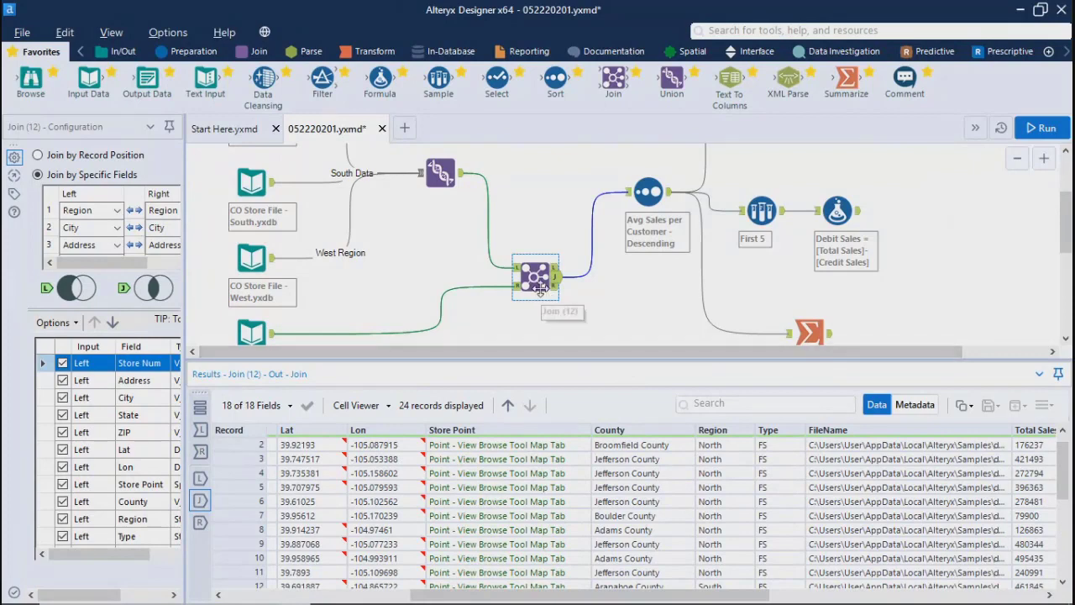
Step: Move the Union tool slightly down and the Join tool slightly up and to the right on the canvas
left_click_drag(554, 363, 513, 458)
scroll(672, 336, "down", 2)
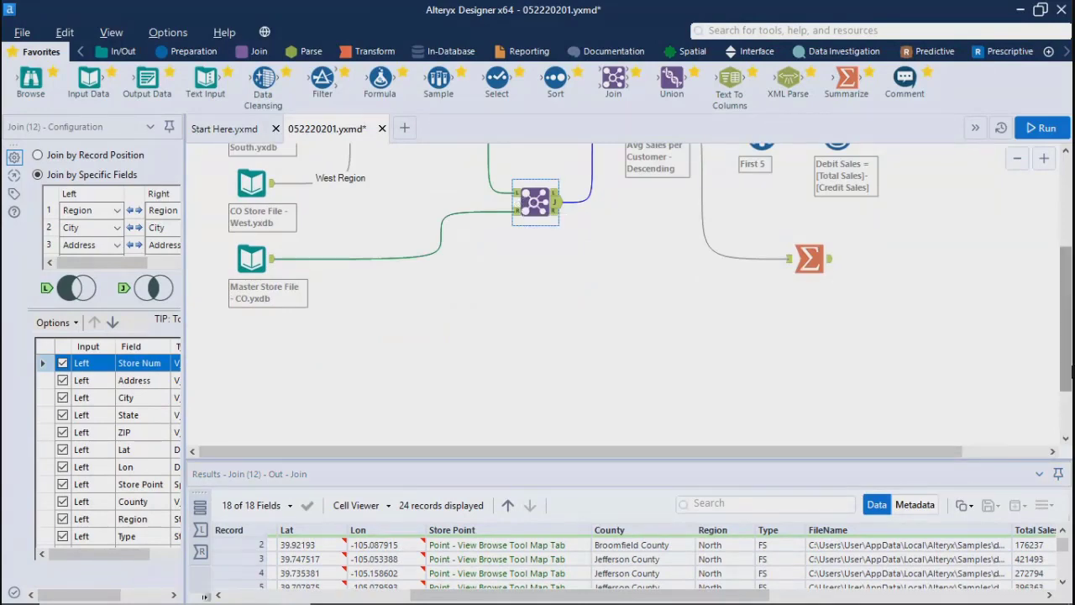
left_click_drag(1069, 375, 1072, 328)
left_click(434, 214)
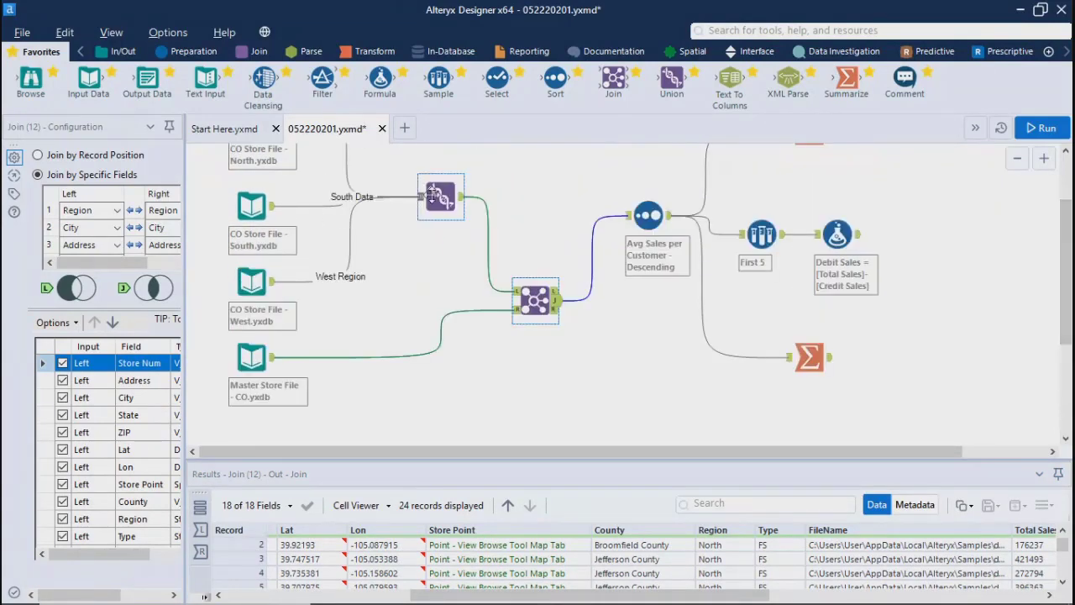
left_click_drag(434, 214, 434, 234)
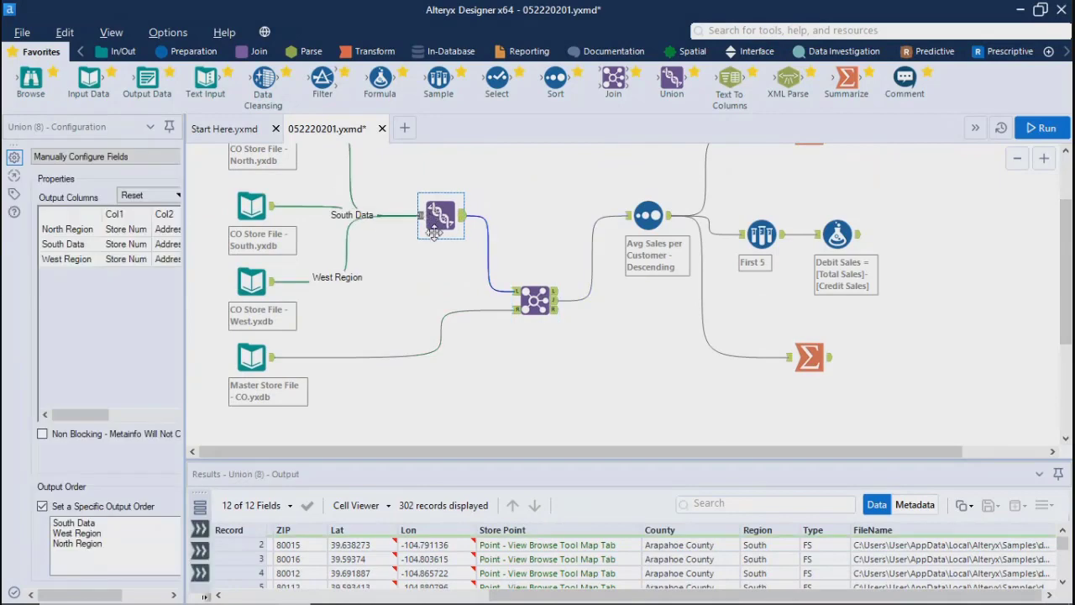
left_click_drag(536, 300, 555, 263)
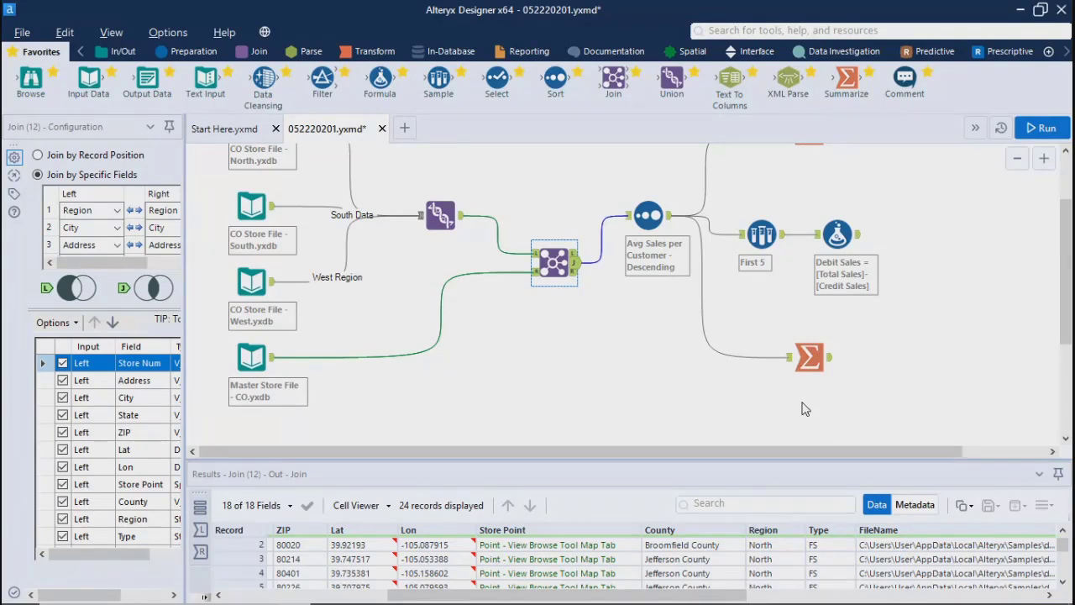
Step: Examine the records of the CO Store File - West input, including their Region values
left_click(265, 284)
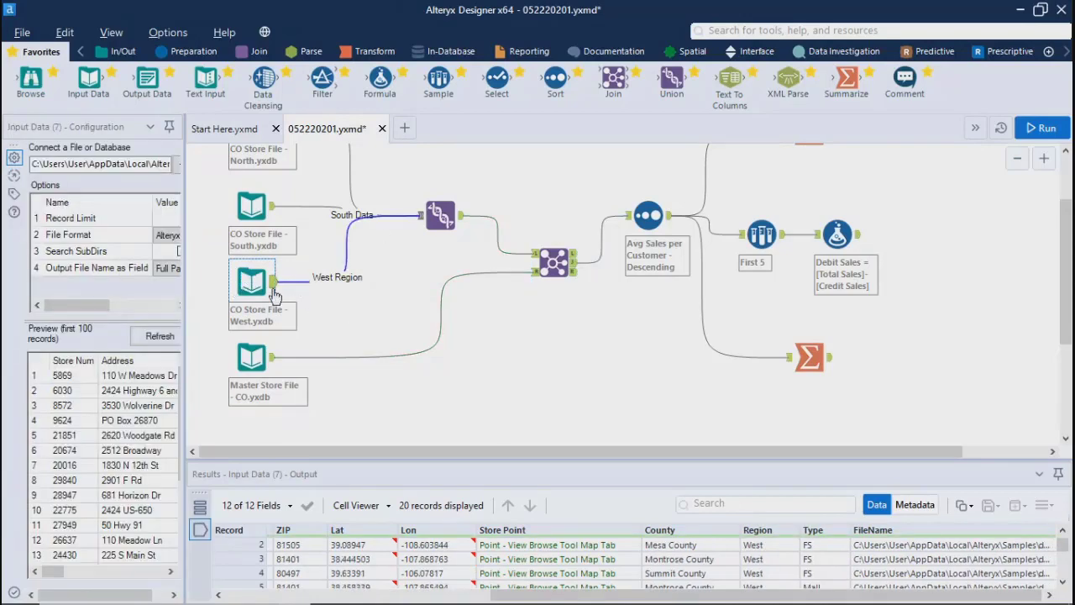
left_click(646, 412)
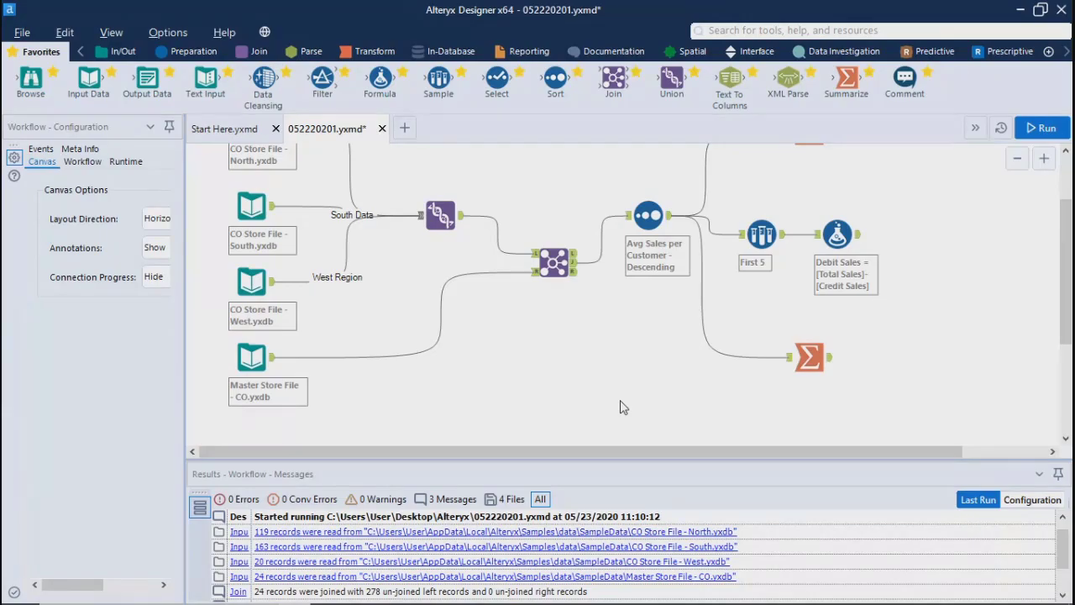
Step: Switch to the browser to read the Alteryx Designer tools sheet PDF, and return to Alteryx Designer
key("alt+Tab")
left_click_drag(1067, 202, 903, 281)
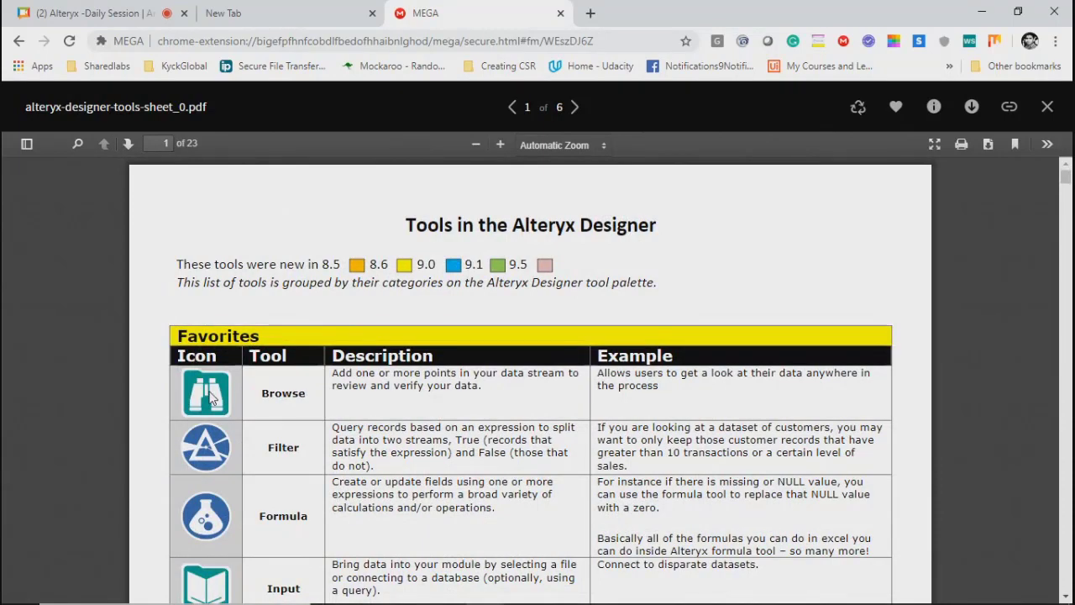
left_click(980, 17)
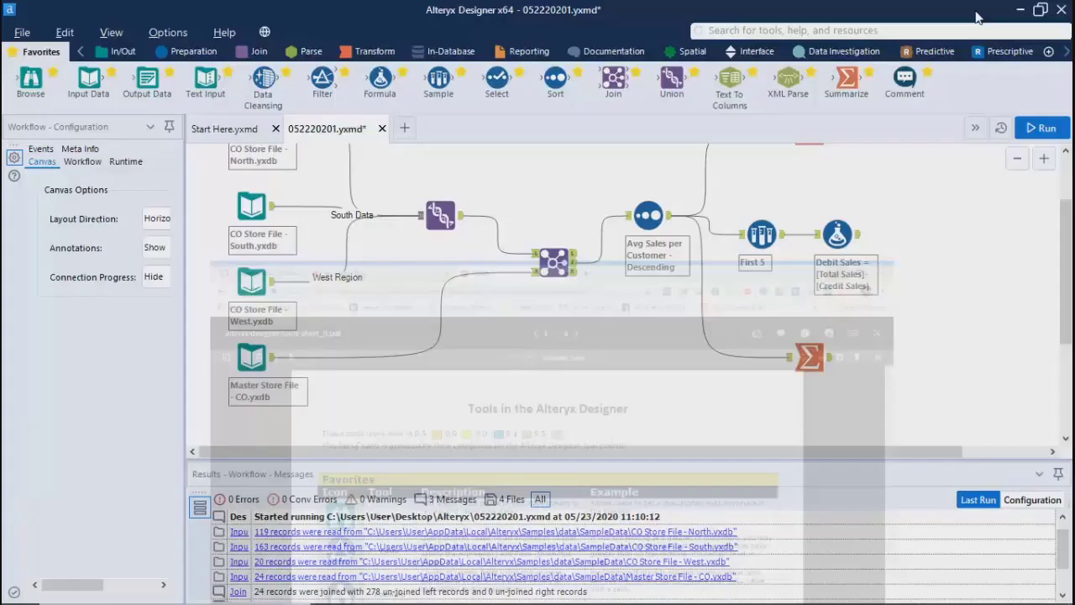
Step: Examine which tools the Reporting, Predictive and Prescriptive categories offer
left_click(526, 54)
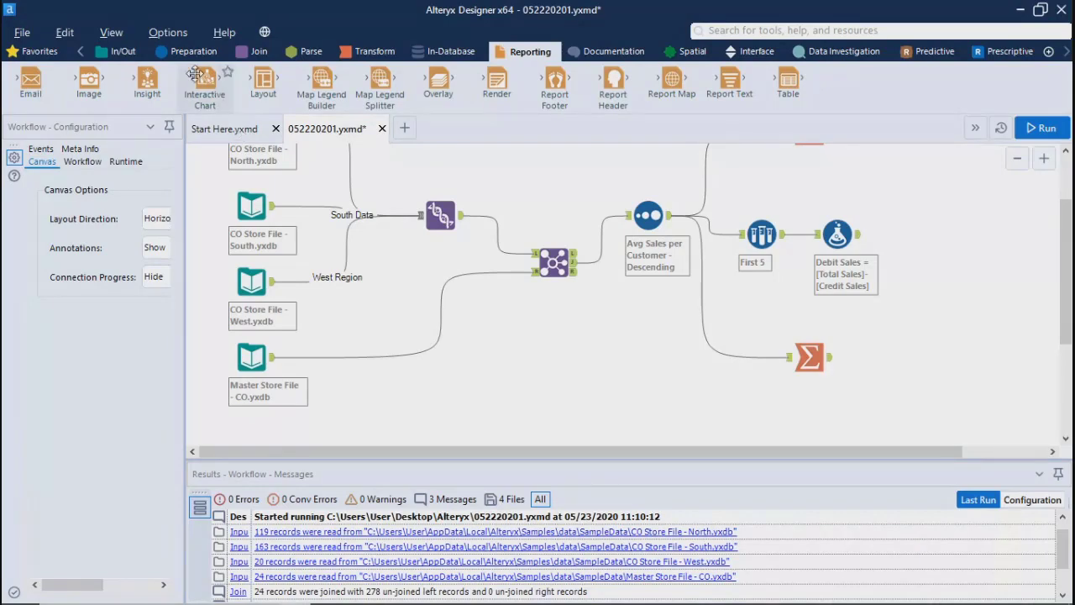
mouse_move(200, 77)
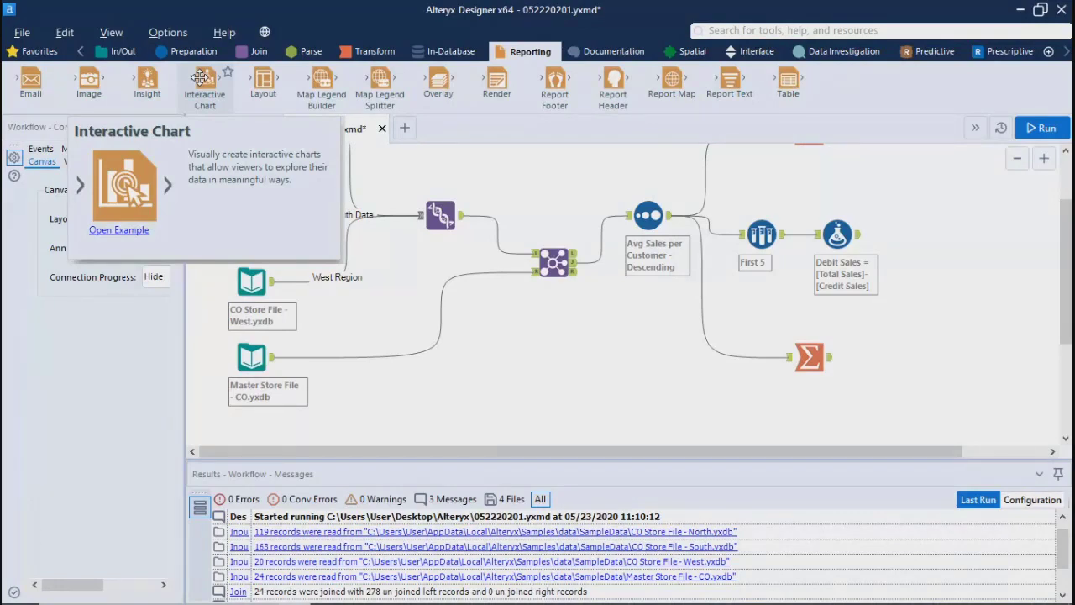
left_click(930, 52)
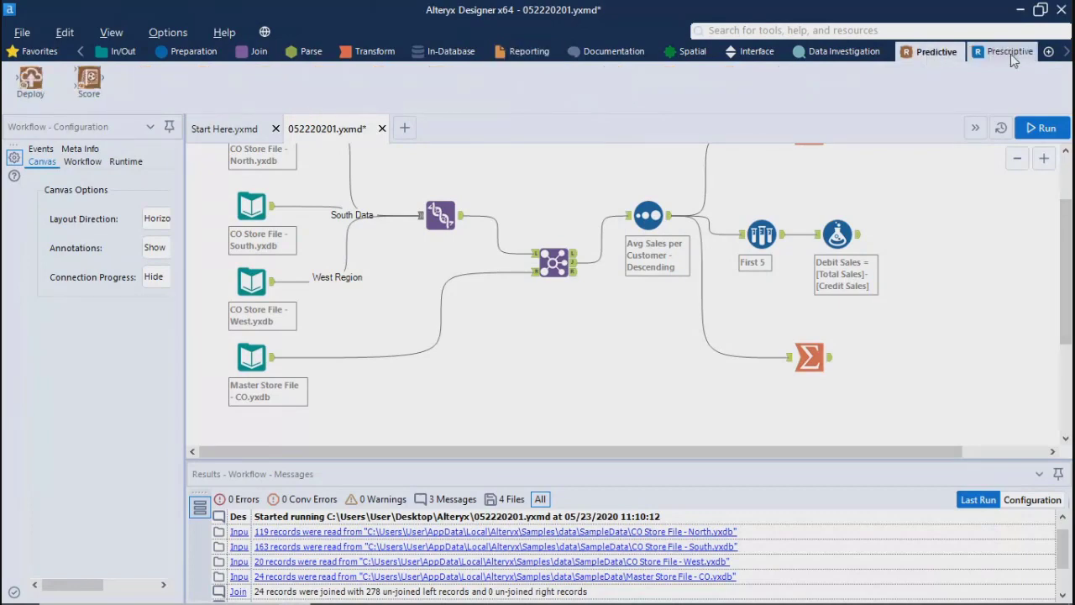
left_click(1009, 55)
left_click(914, 52)
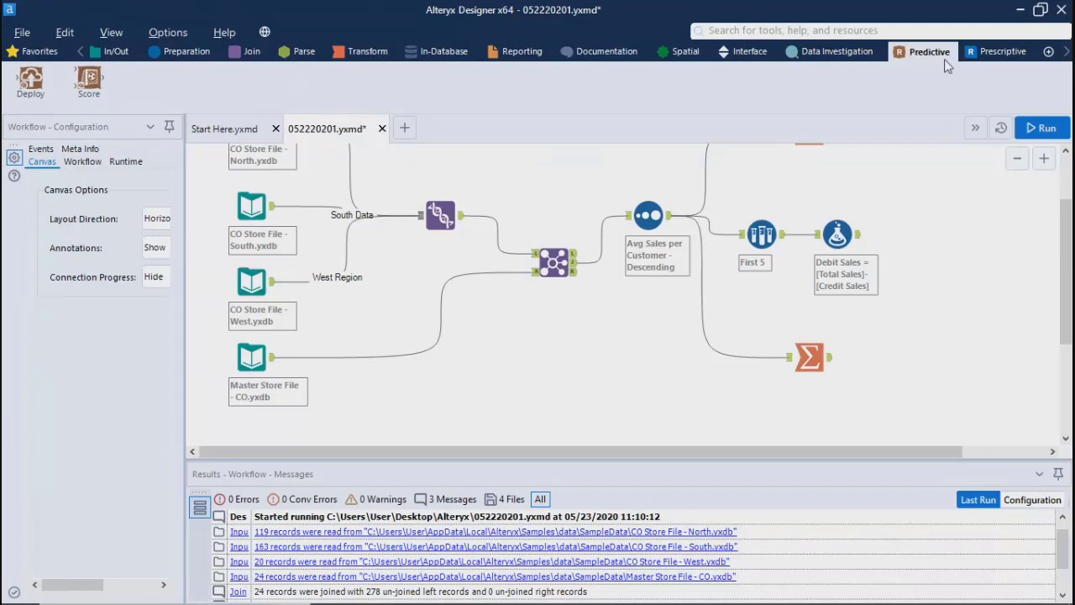
left_click(1000, 54)
left_click(945, 55)
left_click(967, 55)
left_click(928, 55)
left_click_drag(1065, 277, 1069, 240)
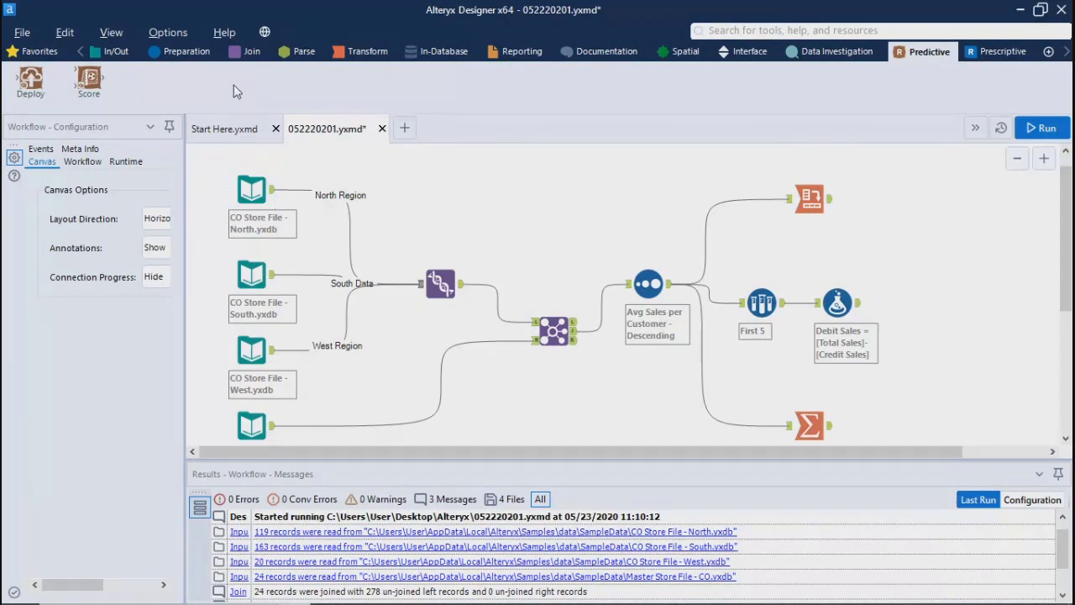
left_click(989, 52)
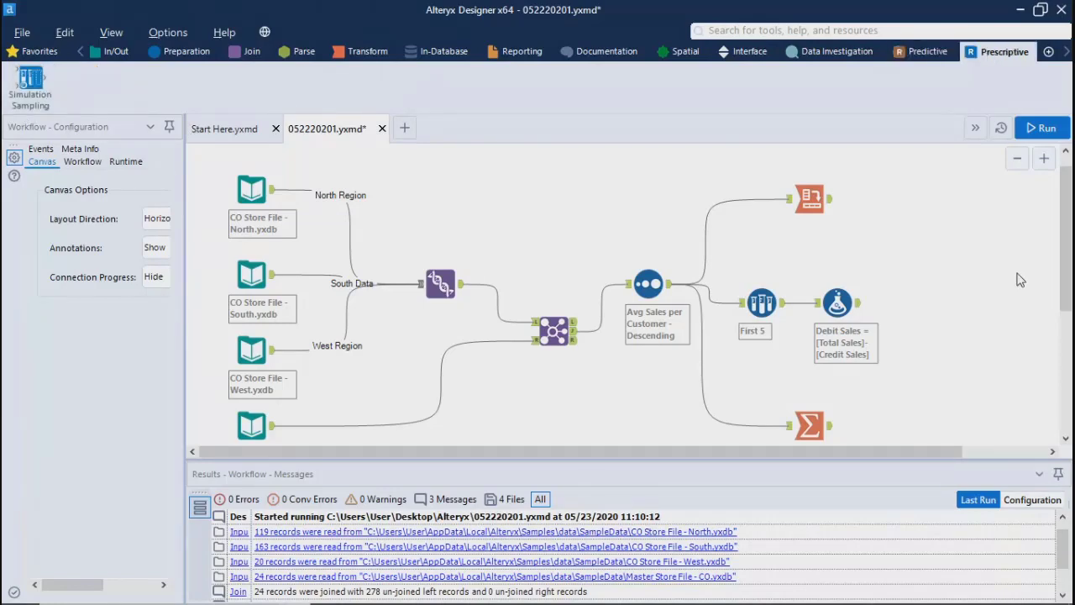
Step: Search for "filter" and place a Filter tool on empty canvas below the Join tool
mouse_move(1068, 221)
left_mouse_down()
mouse_move(1069, 259)
mouse_move(1071, 202)
mouse_move(1070, 216)
left_mouse_up()
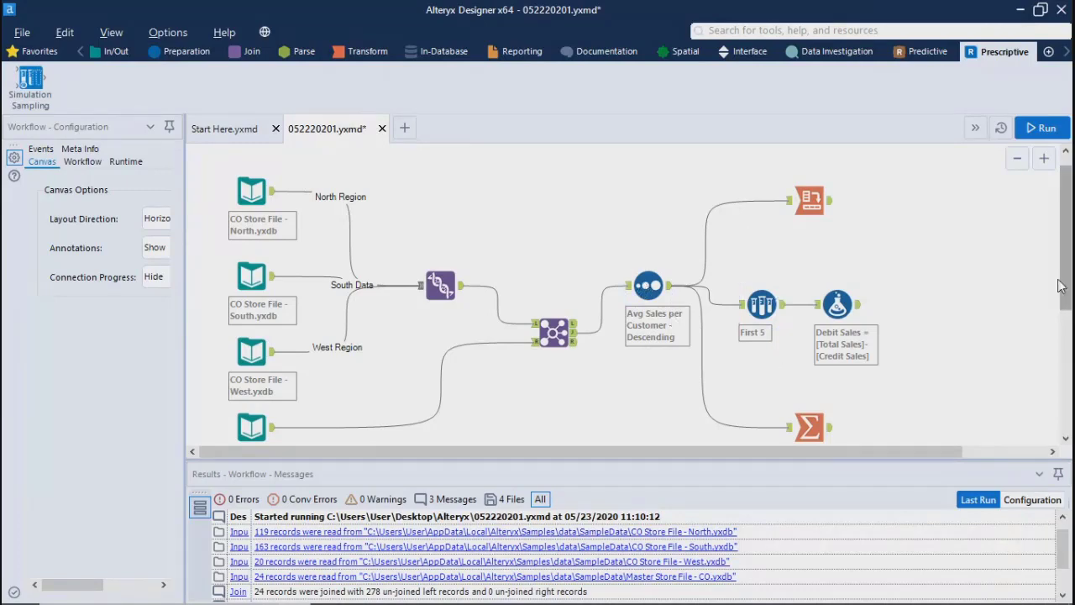
scroll(731, 311, "down", 1)
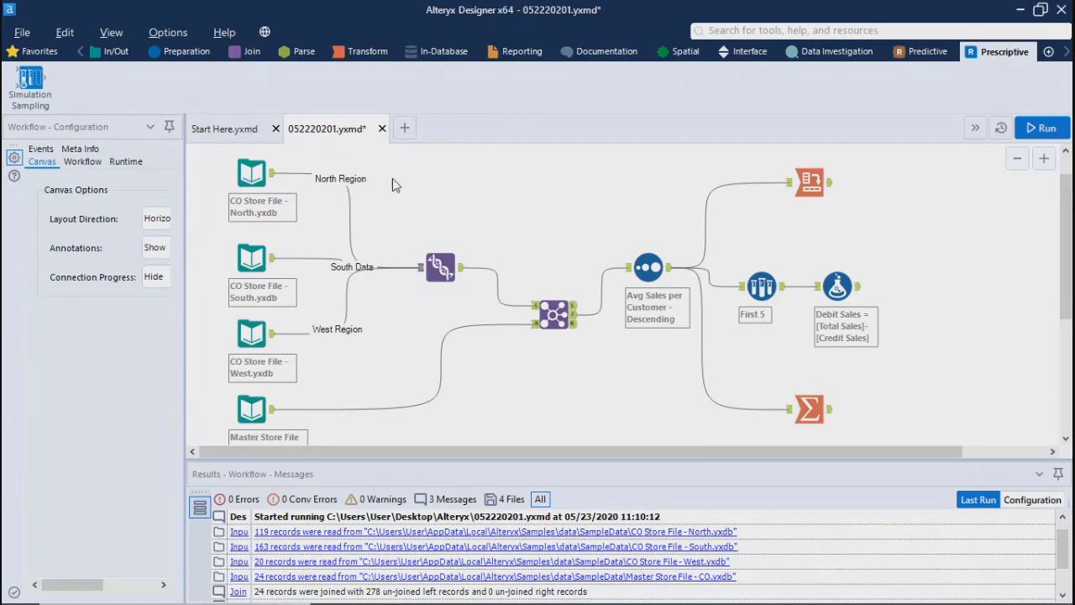
left_click(776, 28)
type("filte")
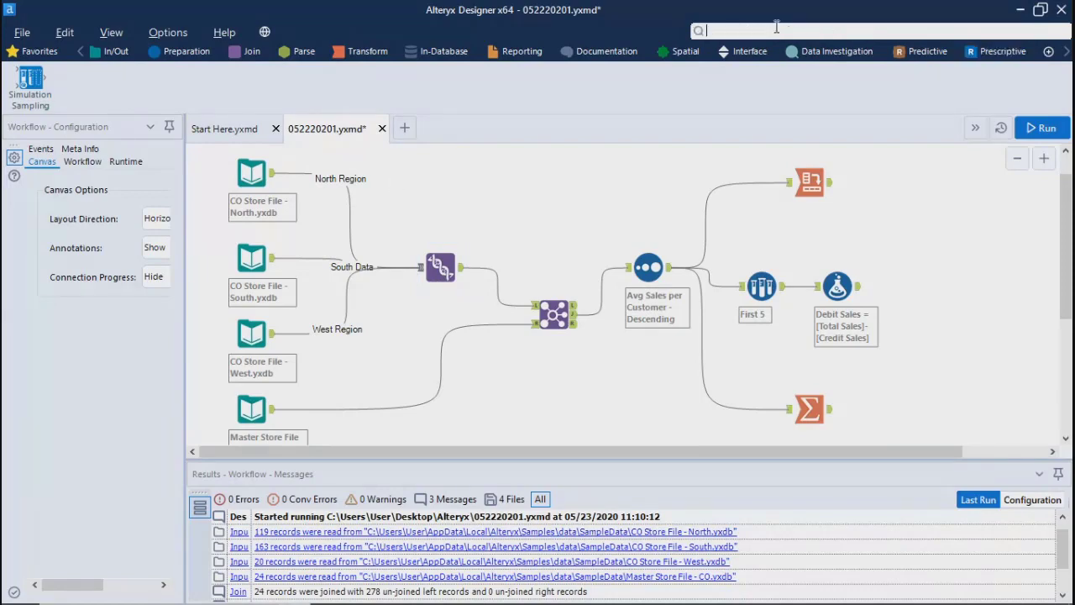
type("r")
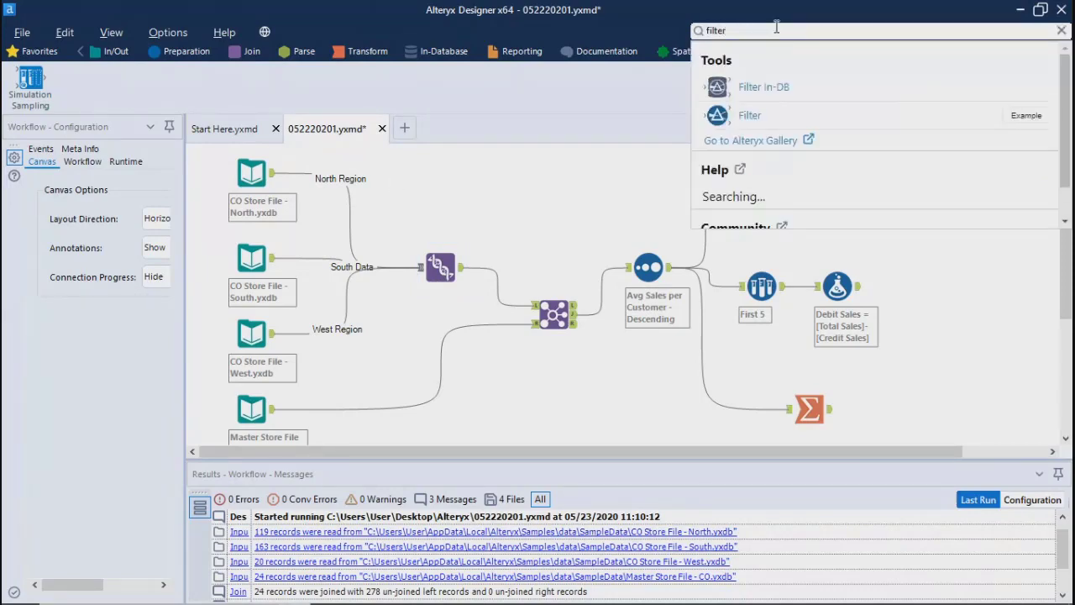
left_click_drag(776, 109, 548, 403)
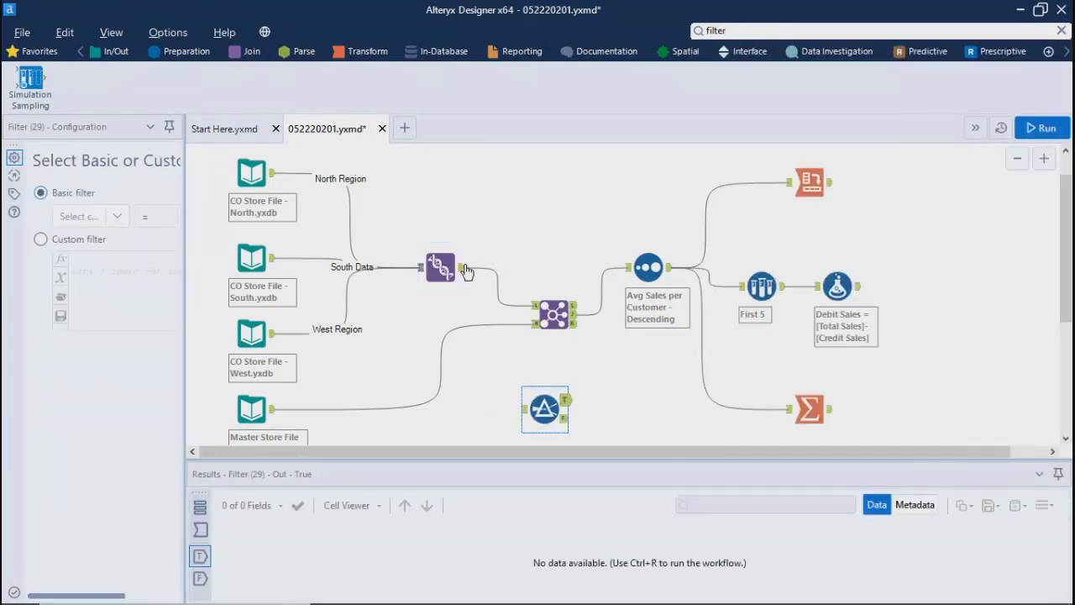
Step: Connect the Union tool's output to the Filter tool's input and widen the configuration pane
left_click_drag(464, 270, 526, 410)
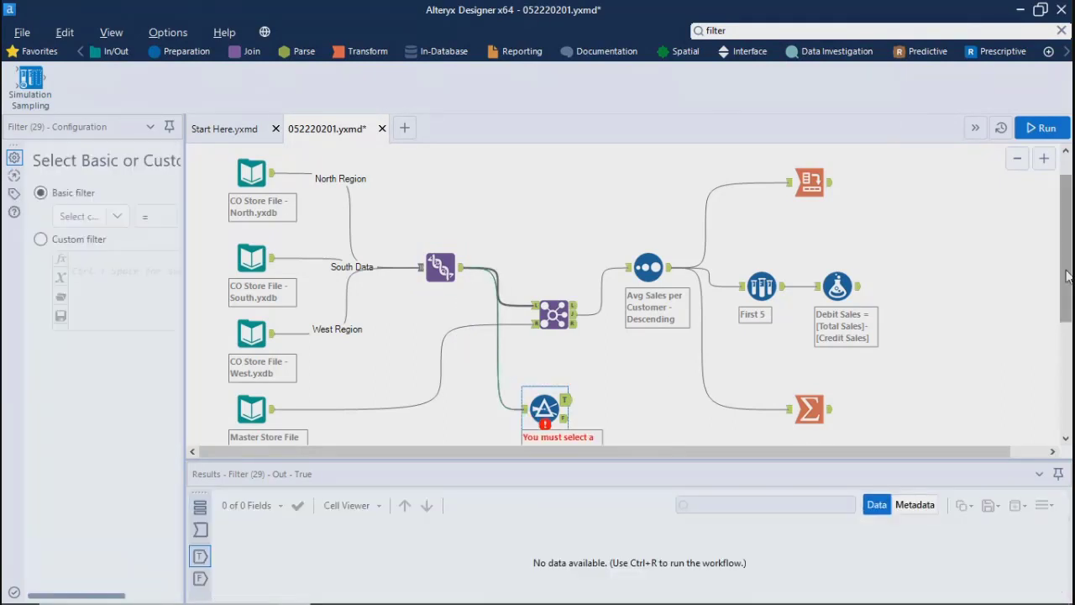
scroll(1053, 302, "down", 1)
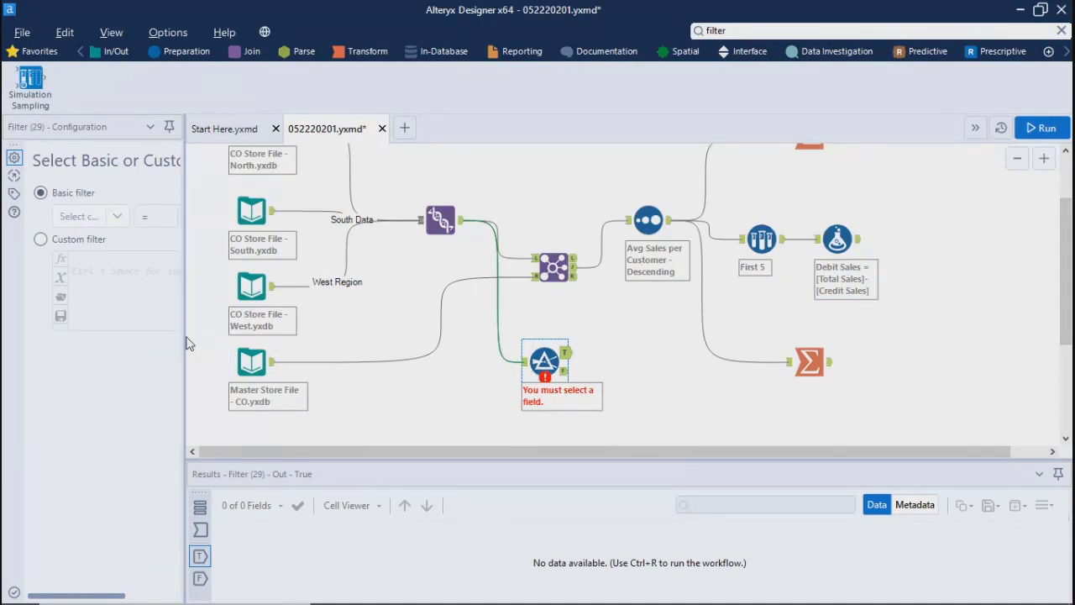
left_click_drag(186, 334, 271, 334)
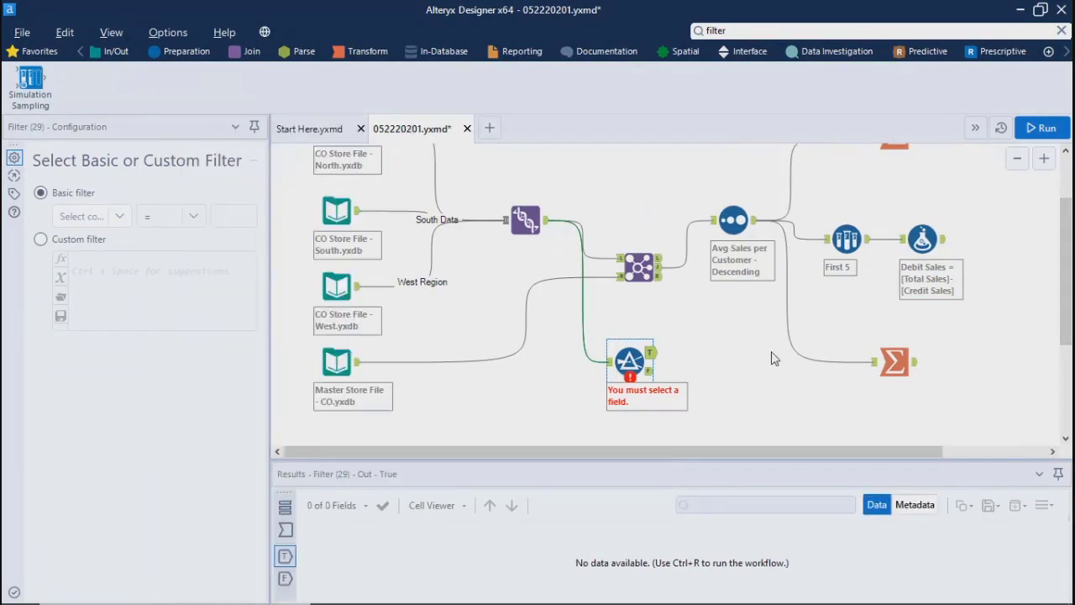
Step: Configure the Filter tool's basic filter so that Region equals West
left_click(90, 220)
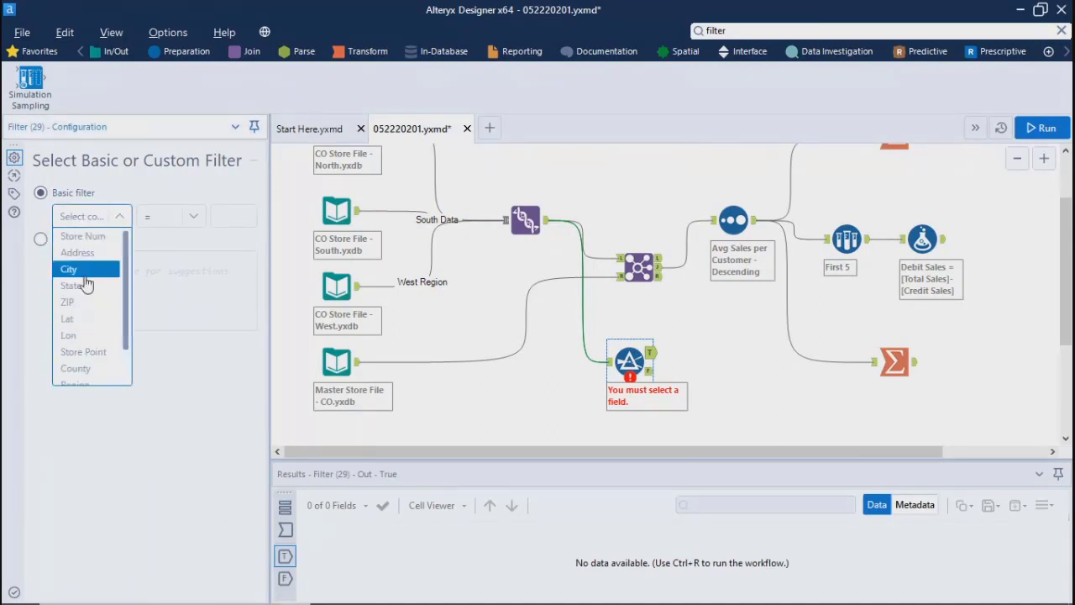
scroll(93, 345, "down", 1)
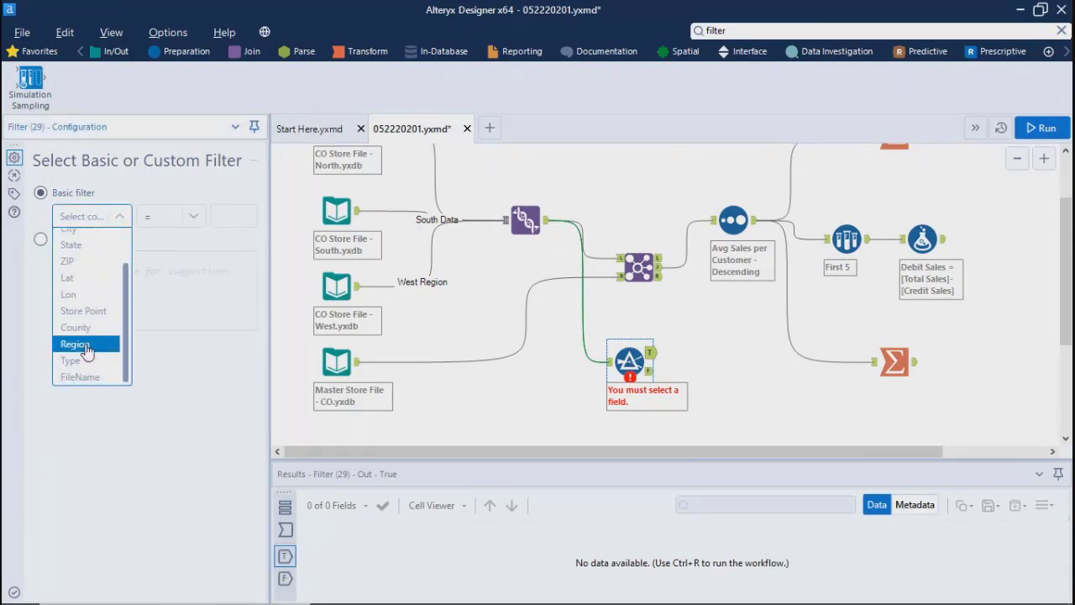
left_click(87, 345)
left_click(233, 215)
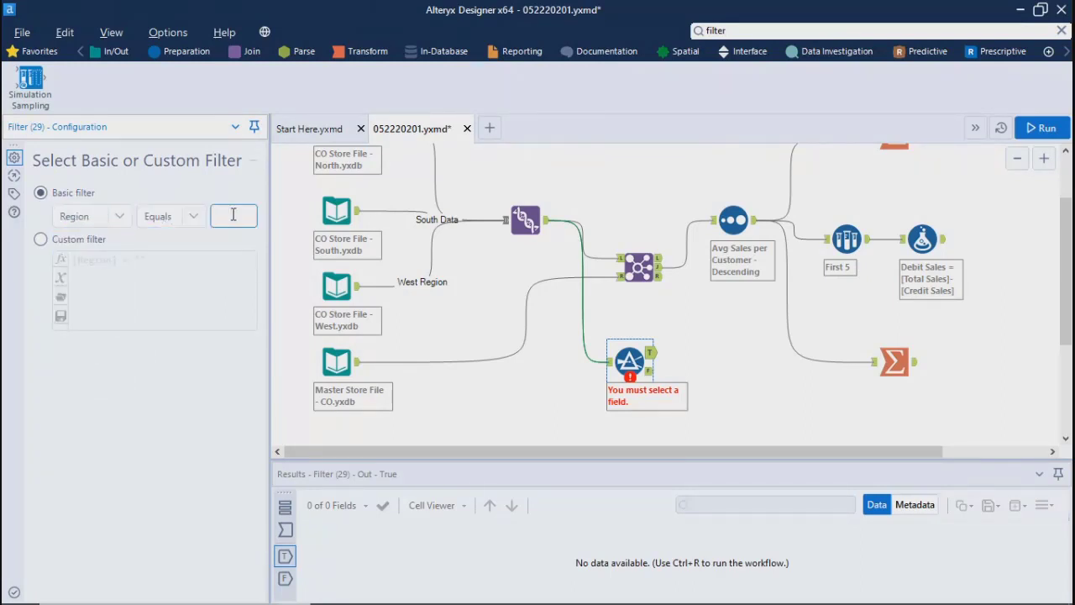
type("West")
left_click(494, 403)
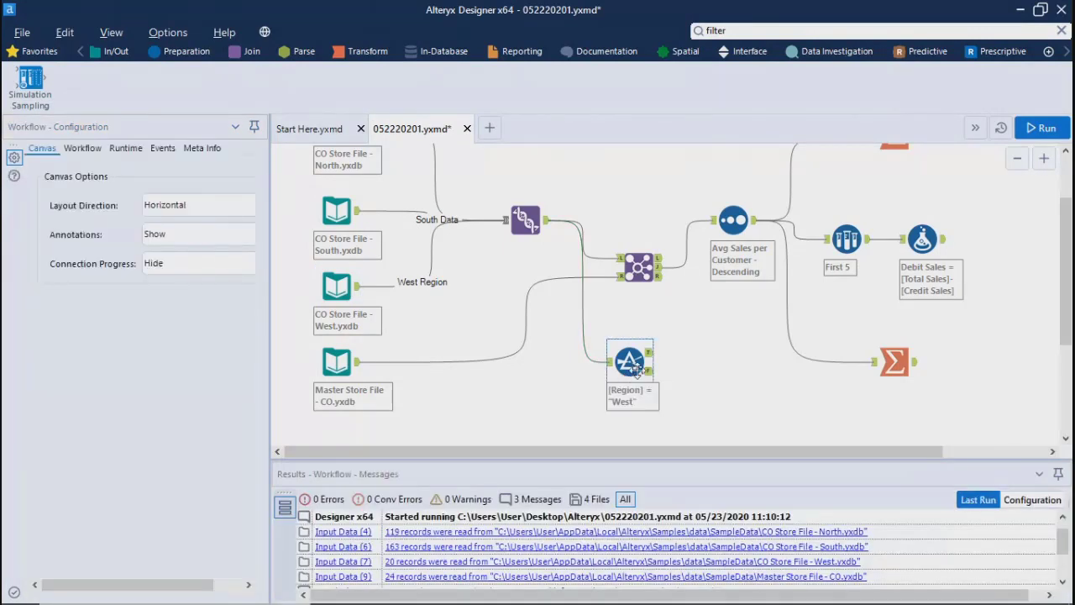
Step: Switch the Filter tool to a custom filter and try extending the [Region] = "West" expression with "or" and "and"
left_click(632, 367)
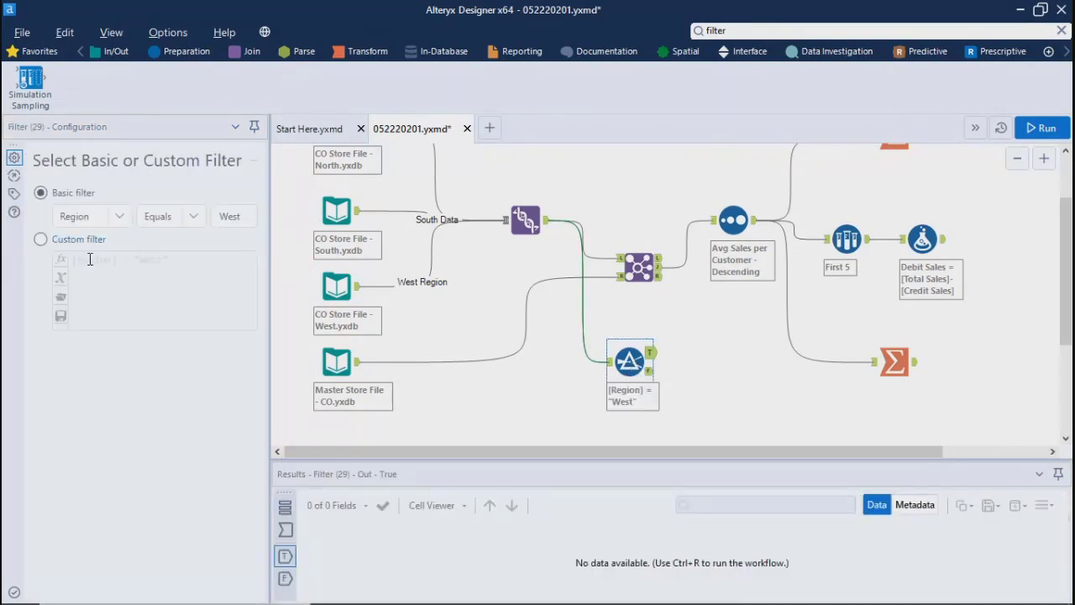
left_click(190, 263)
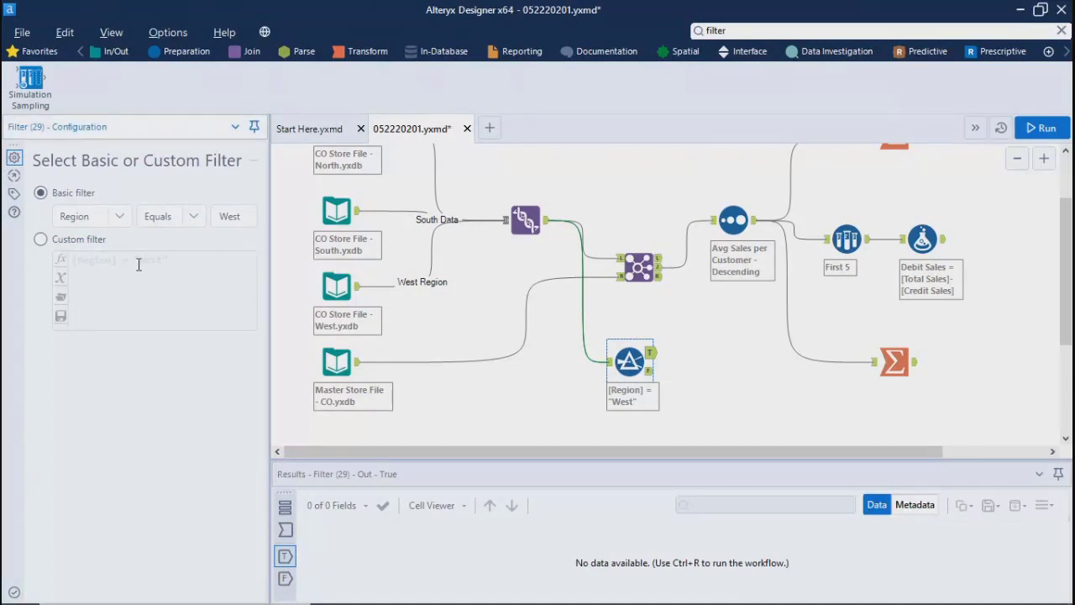
left_click(40, 240)
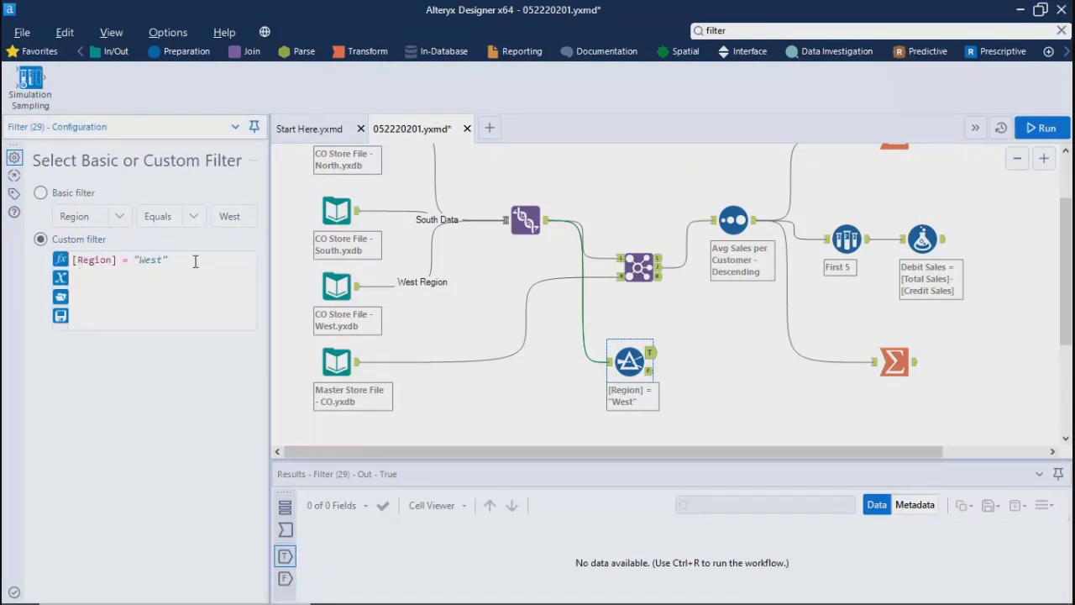
type("or")
key("BackSpace")
key("BackSpace")
key("BackSpace")
type("and")
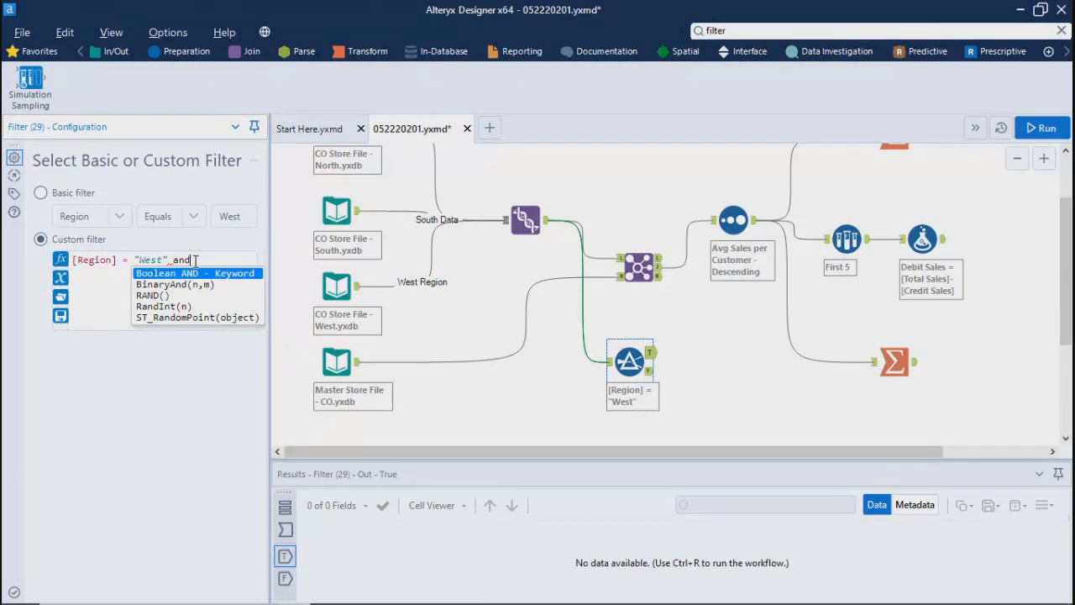
key("BackSpace")
key("BackSpace")
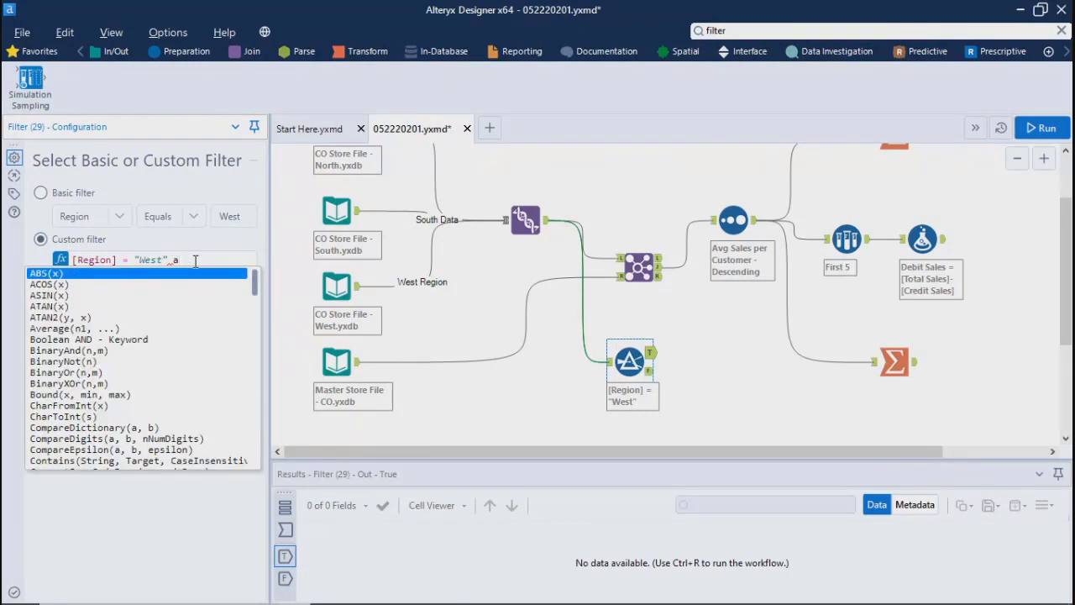
key("BackSpace")
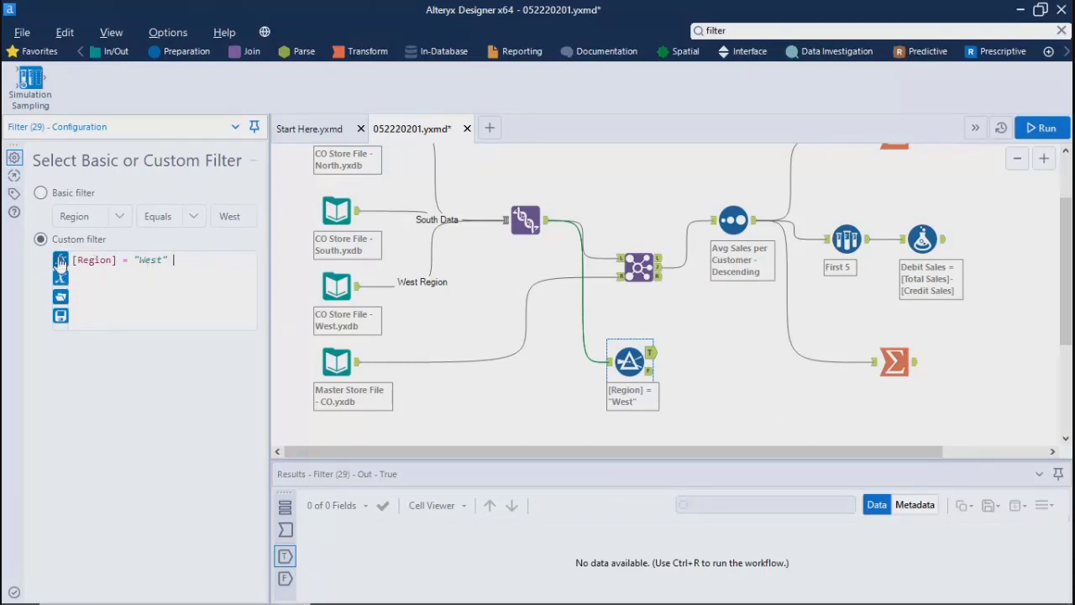
Step: Return the Filter tool to a basic filter with Region Equals West and run the workflow
left_click(40, 194)
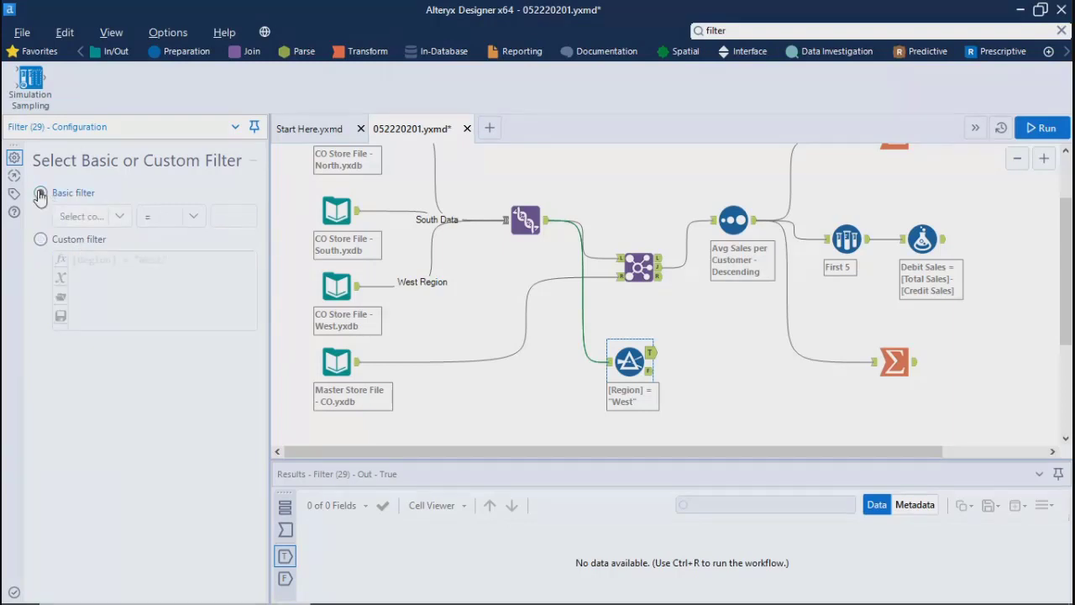
left_click(120, 217)
scroll(130, 330, "down", 1)
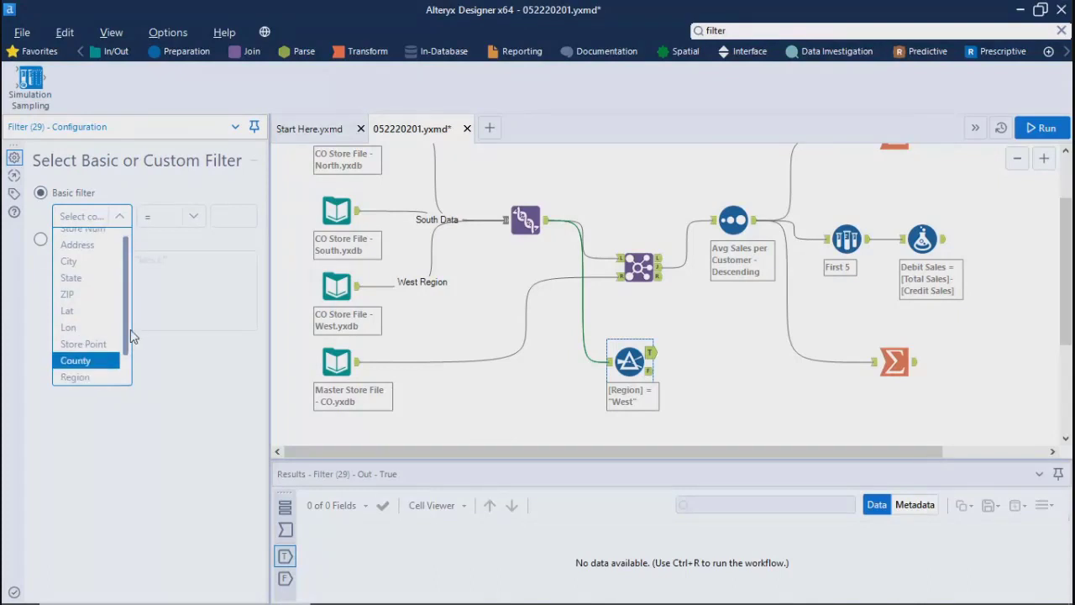
left_click(74, 375)
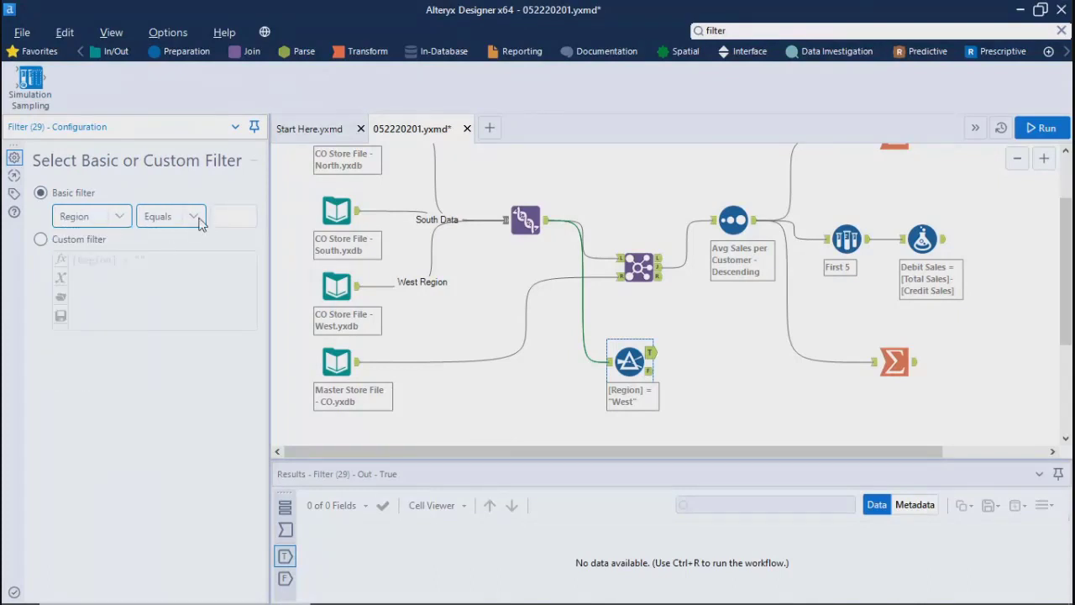
left_click(236, 217)
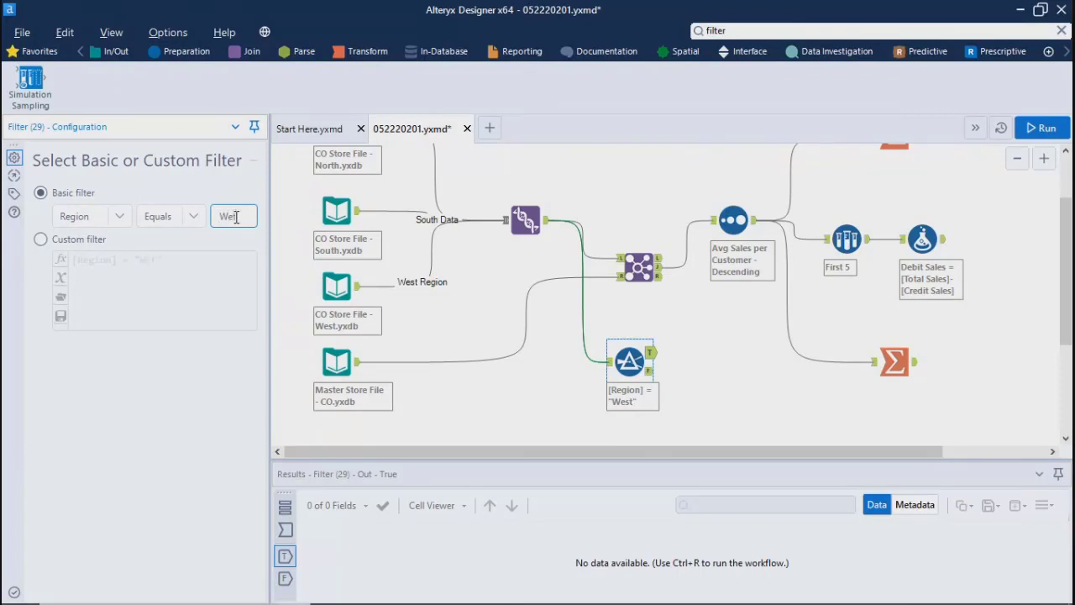
type("West")
left_click(531, 391)
key("ctrl+r")
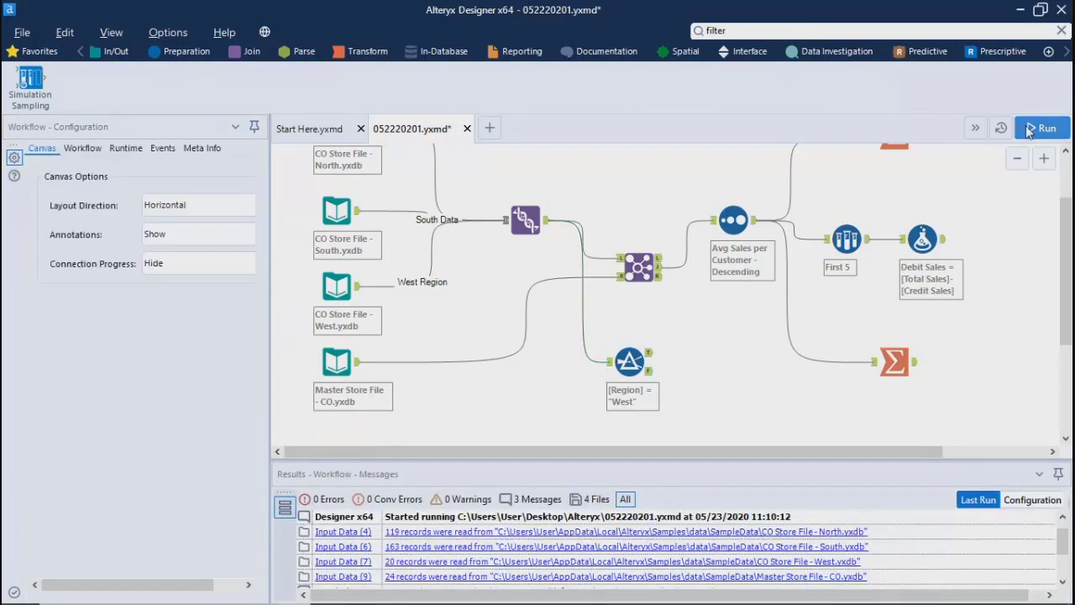
left_click(1038, 127)
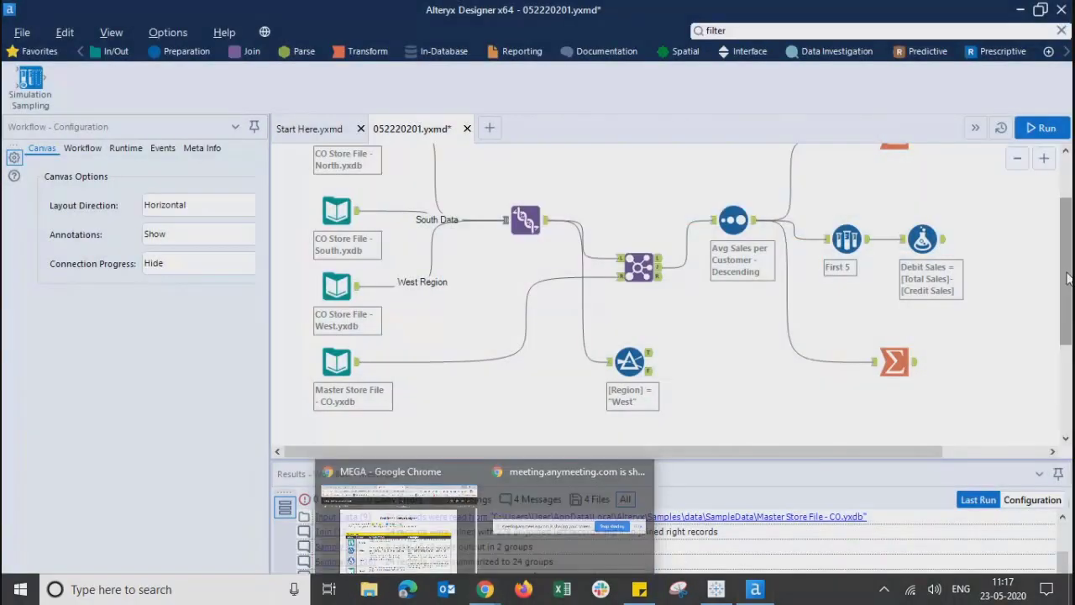
Step: Examine the Filter tool's True output records in an enlarged results pane, including the Region column
left_click_drag(1065, 270, 1065, 351)
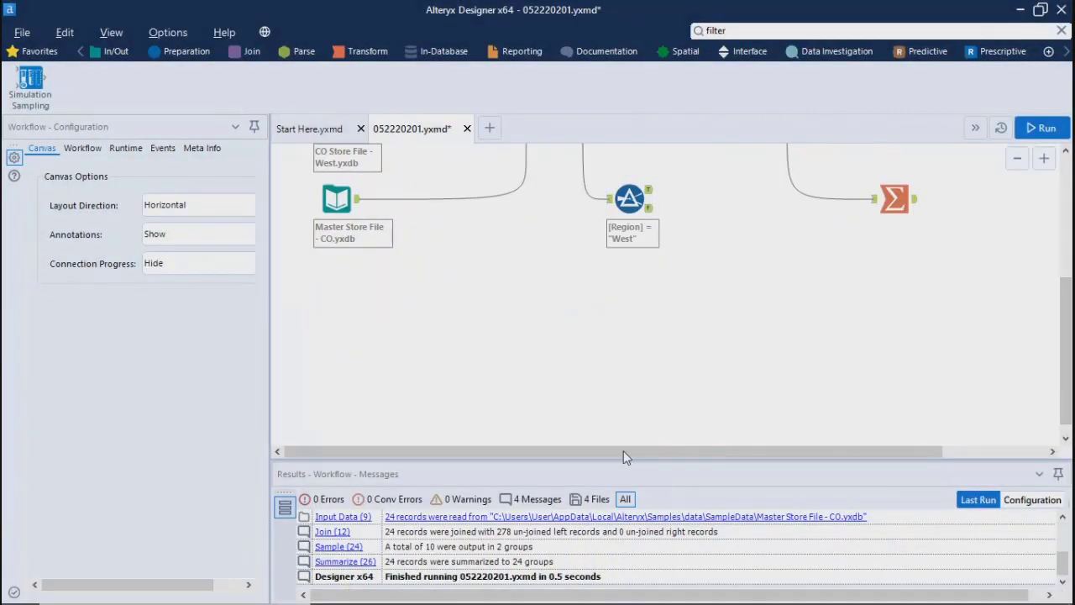
left_click(650, 192)
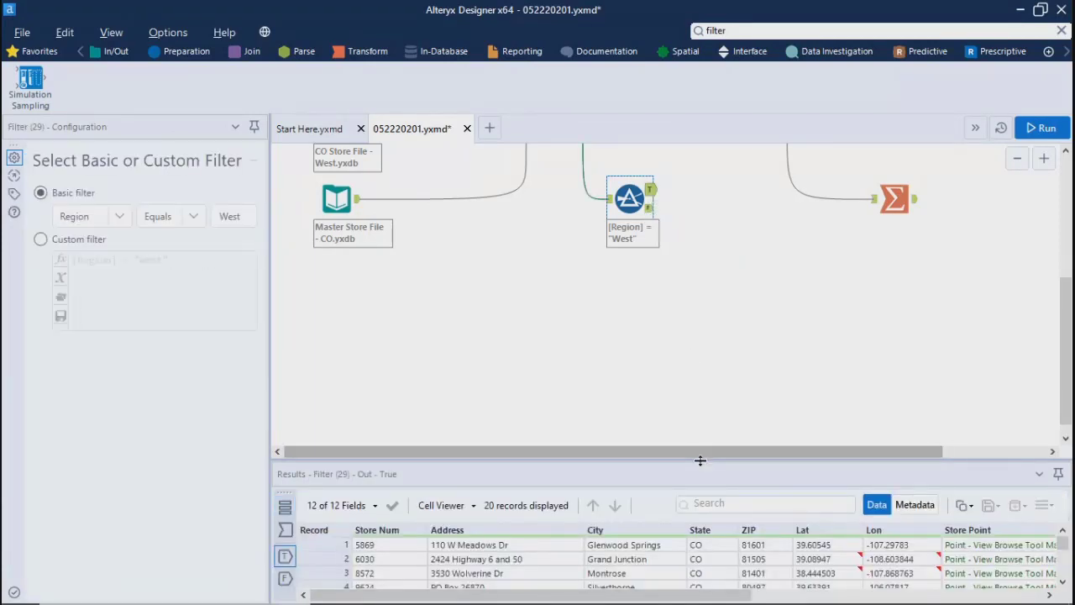
left_click_drag(704, 460, 677, 255)
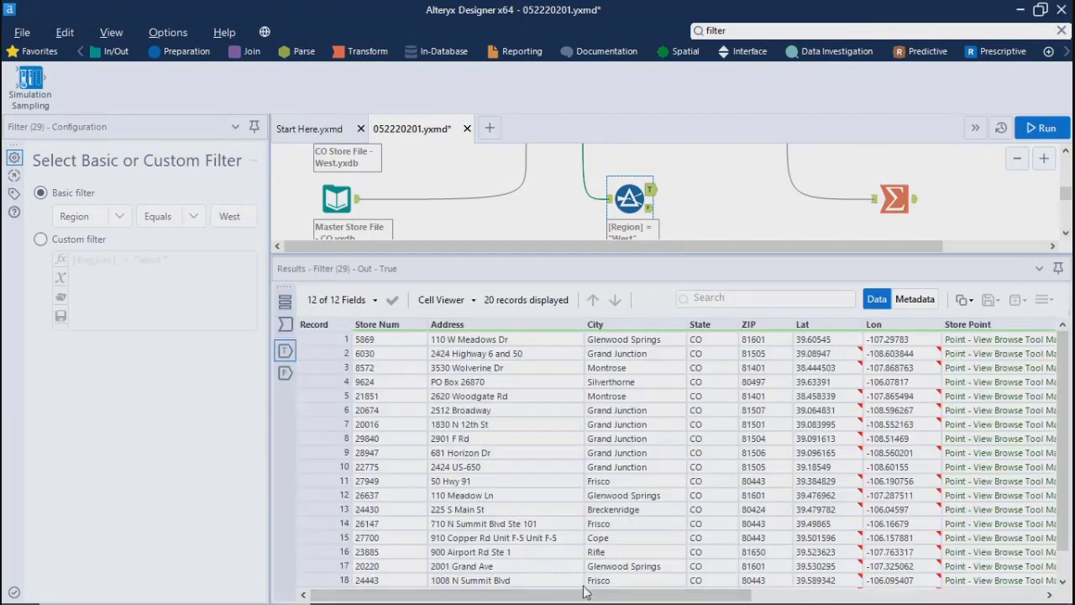
left_click_drag(591, 597, 867, 598)
left_click_drag(769, 255, 770, 401)
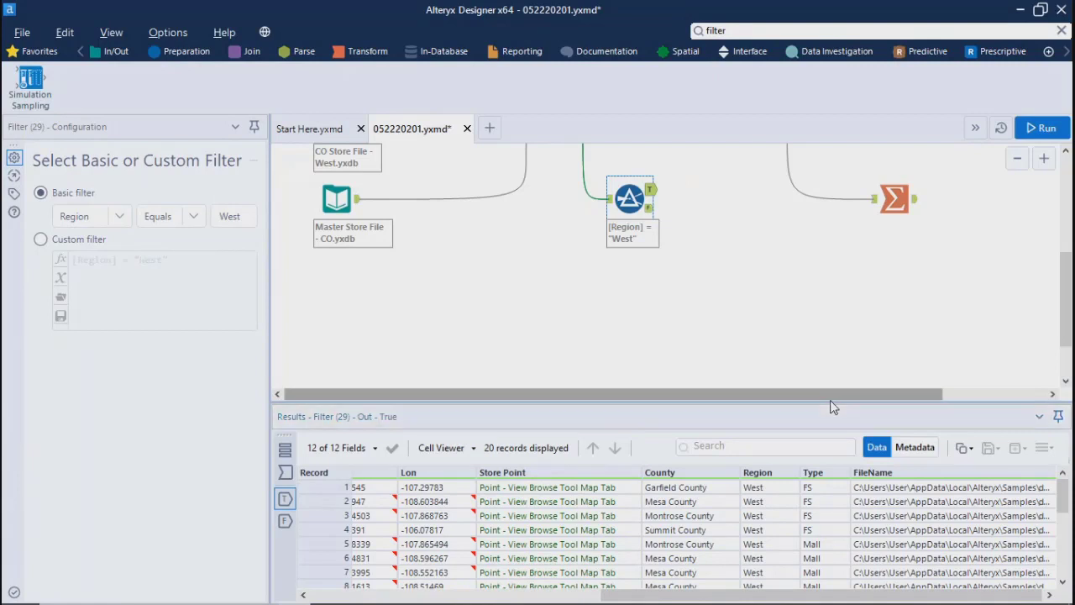
left_click_drag(831, 402, 785, 340)
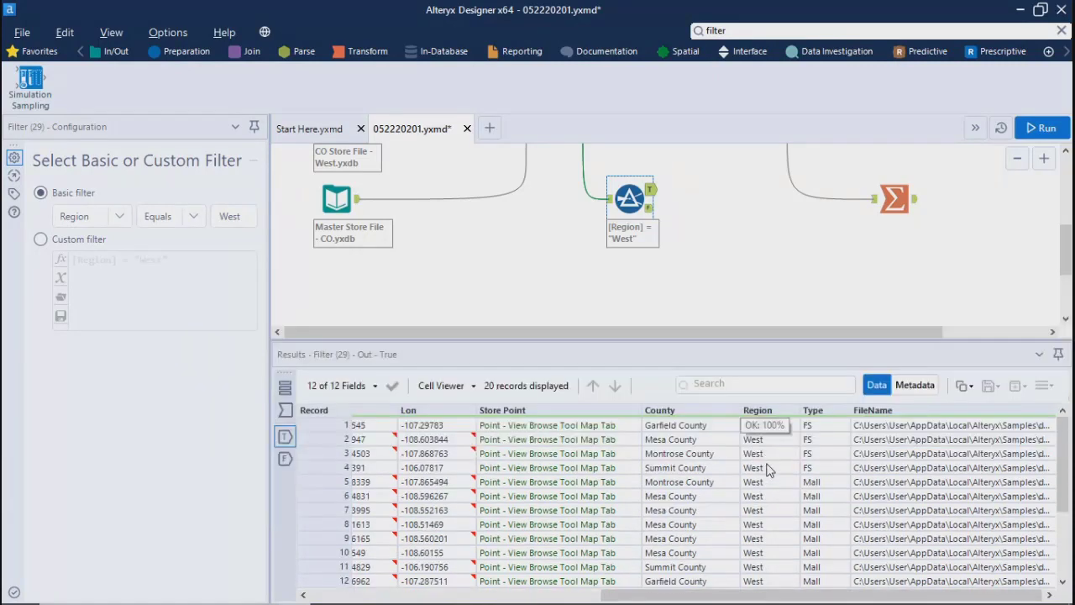
left_click_drag(1064, 442, 1065, 498)
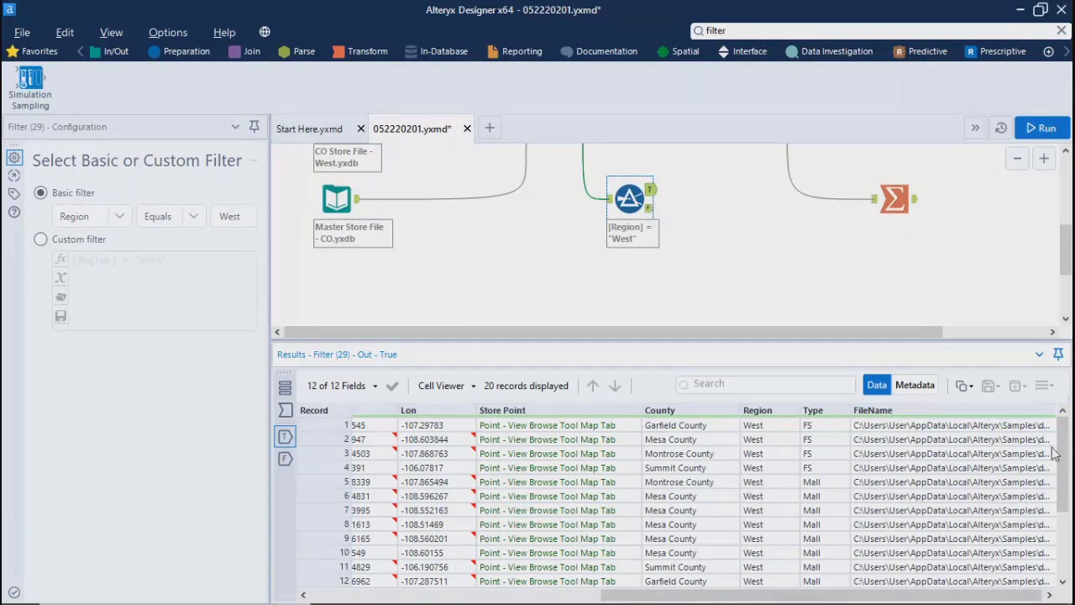
mouse_move(1062, 458)
left_mouse_down()
mouse_move(1062, 531)
mouse_move(1048, 454)
left_mouse_up()
scroll(753, 485, "down", 3)
scroll(756, 484, "up", 3)
scroll(756, 484, "down", 3)
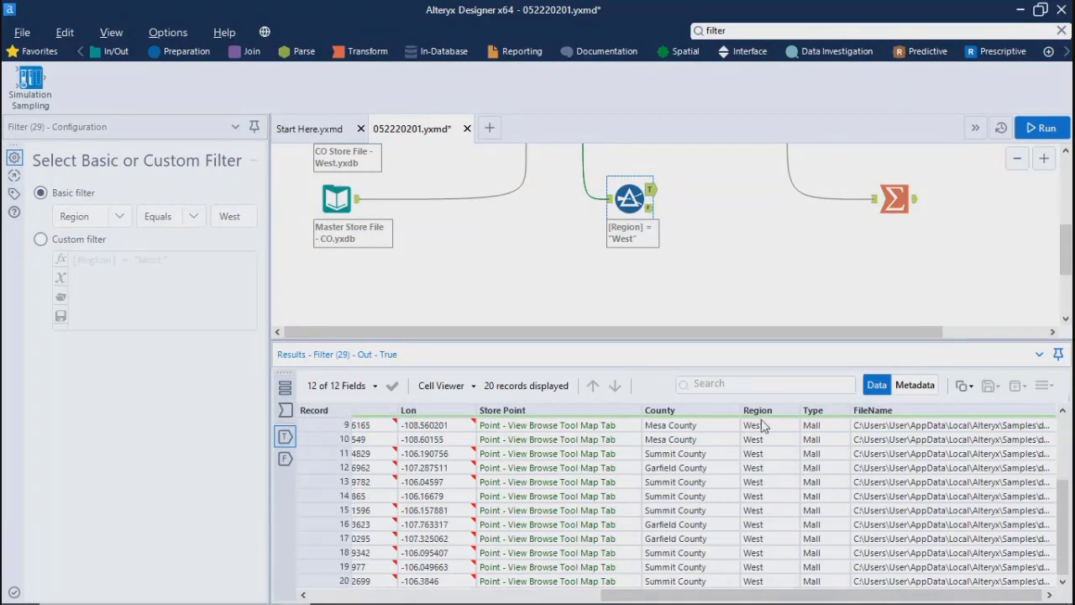
Step: Examine the Region values of the Filter tool's False output from the first to the last records
left_click(652, 215)
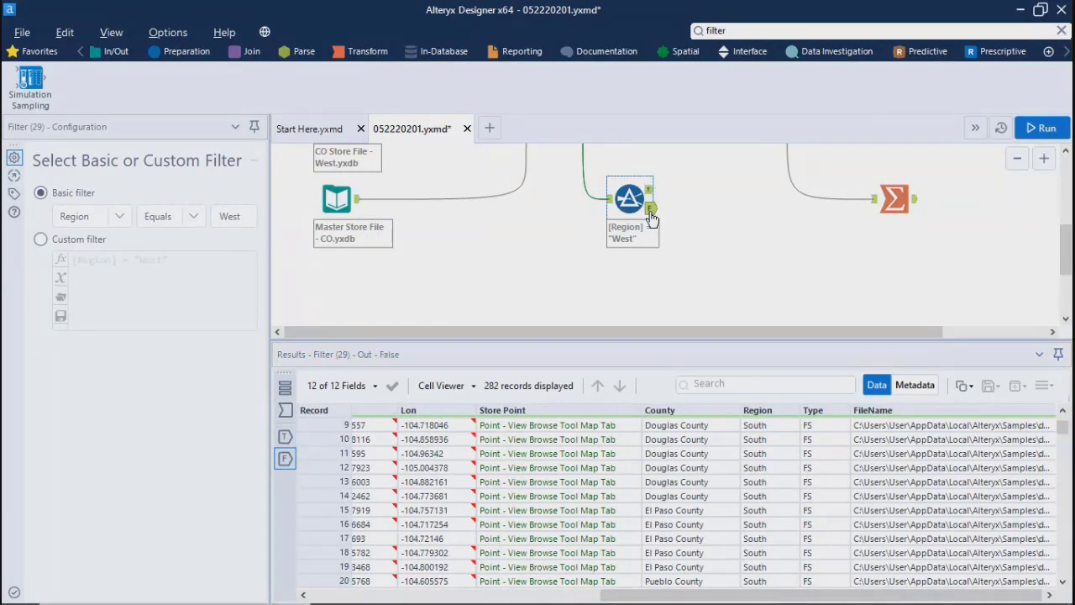
scroll(775, 447, "down", 10)
scroll(788, 502, "down", 20)
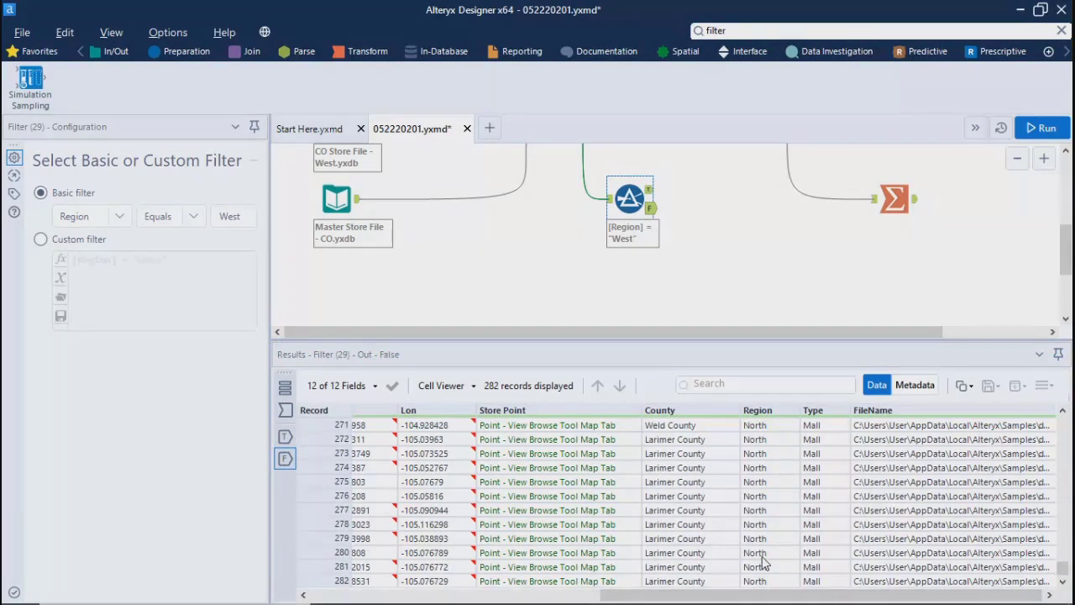
scroll(763, 561, "up", 20)
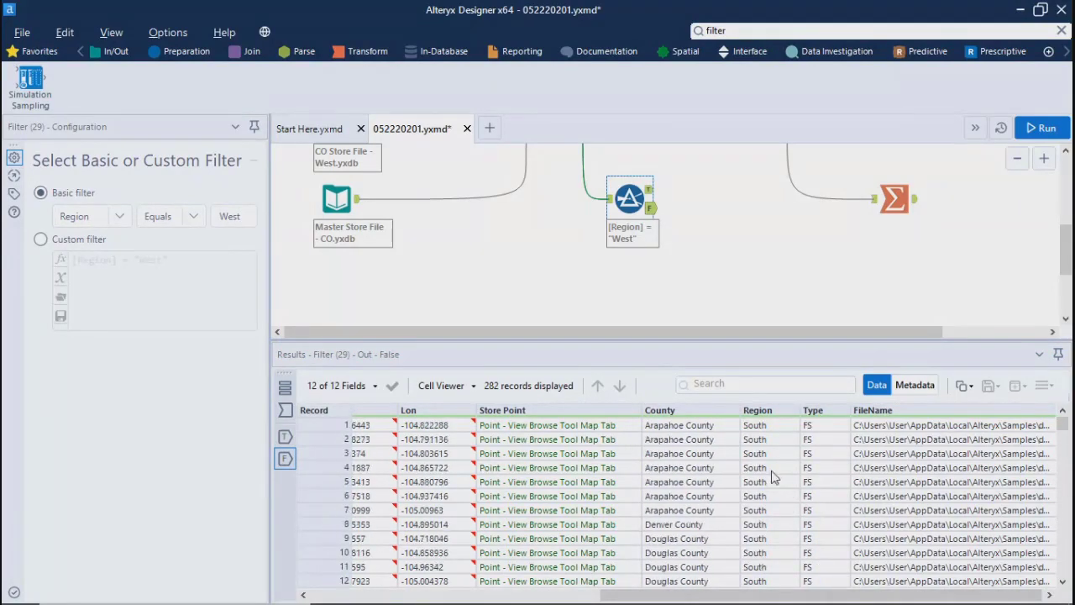
scroll(774, 477, "down", 20)
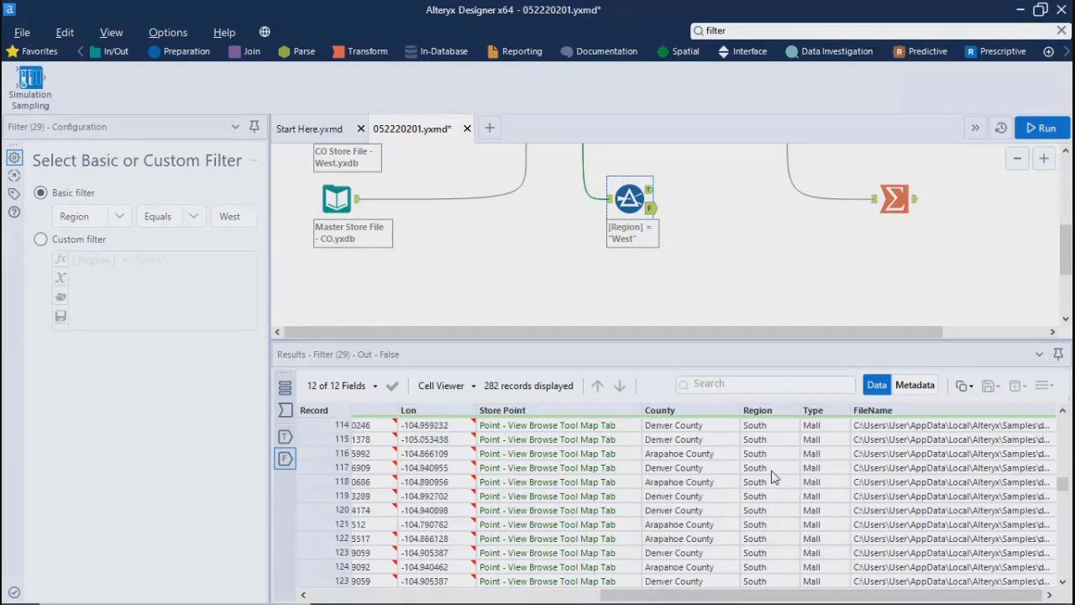
scroll(772, 478, "up", 14)
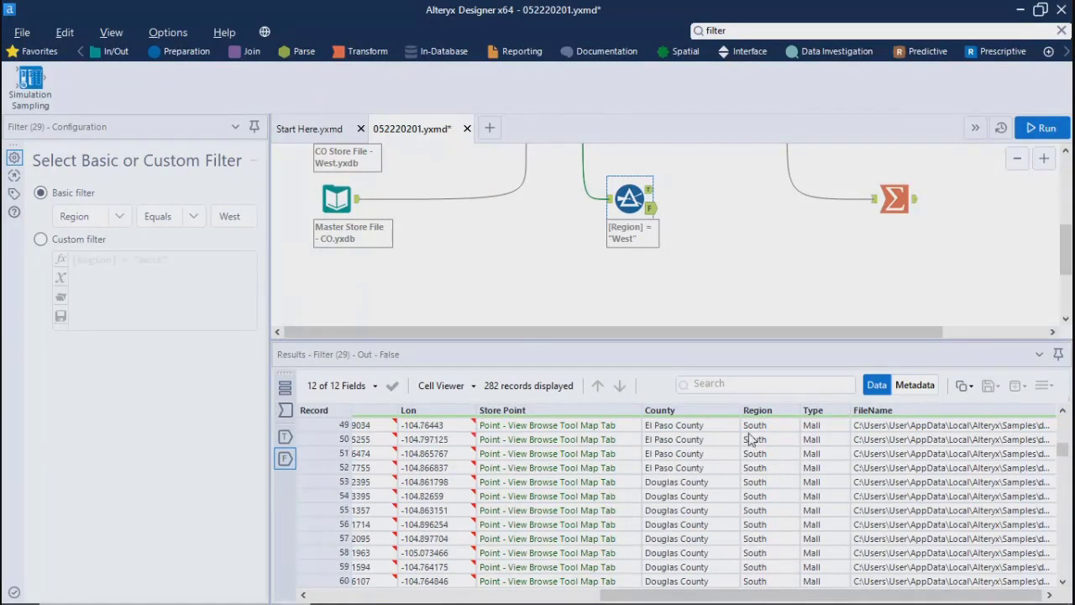
scroll(791, 502, "up", 4)
scroll(791, 502, "down", 18)
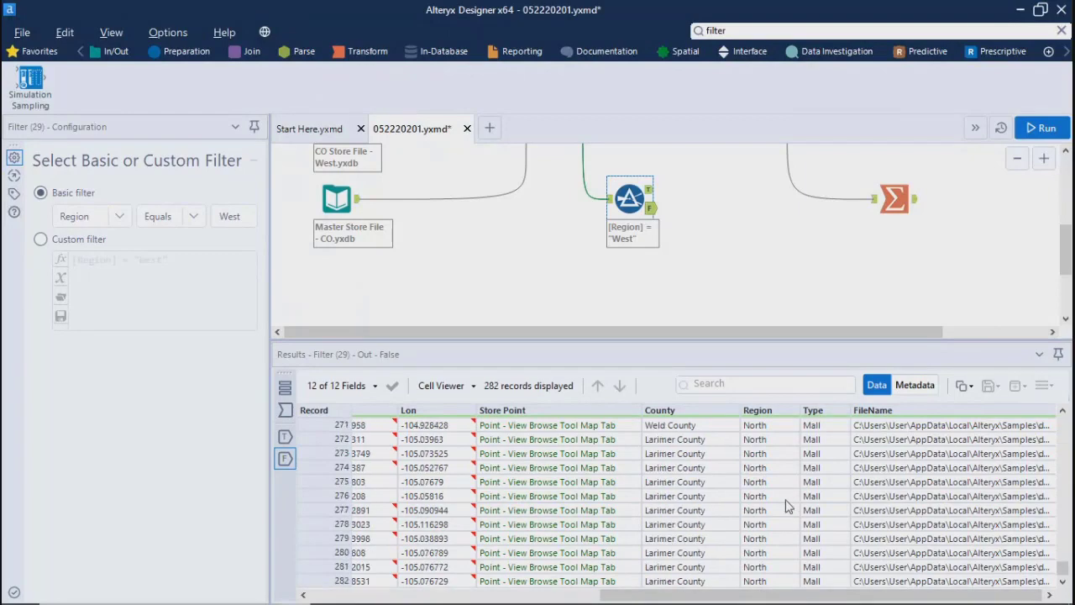
scroll(788, 504, "up", 20)
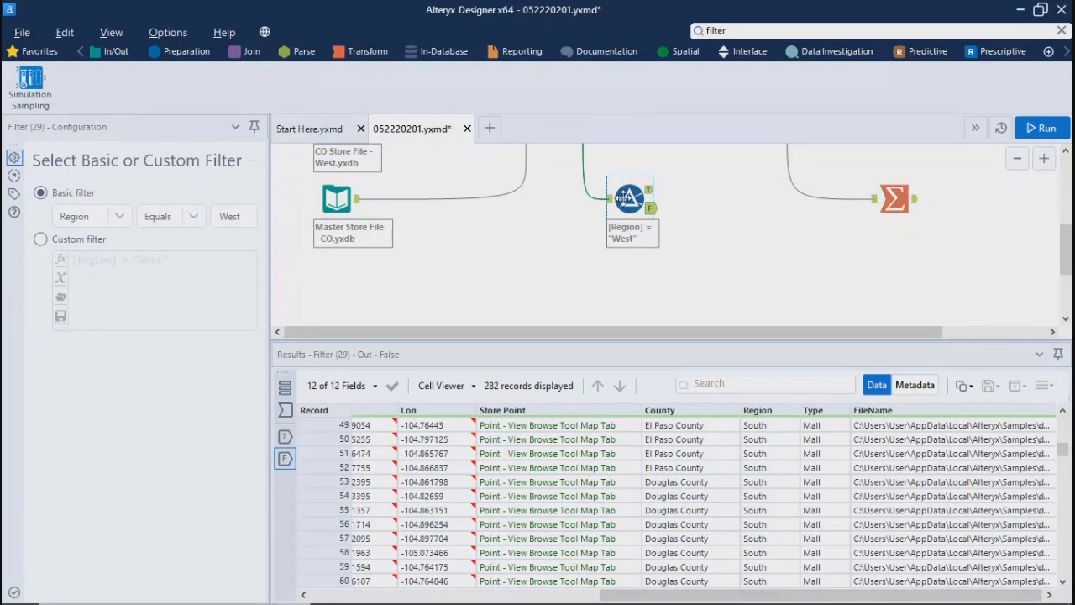
Step: Move the Filter tool slightly lower on the canvas
left_click_drag(624, 199, 625, 236)
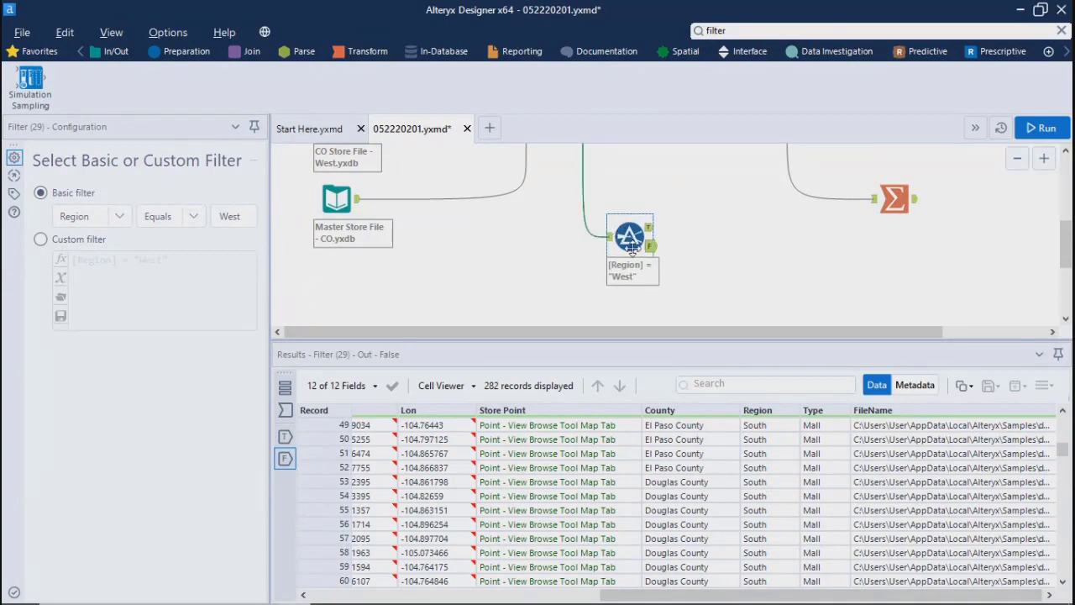
left_click(657, 252)
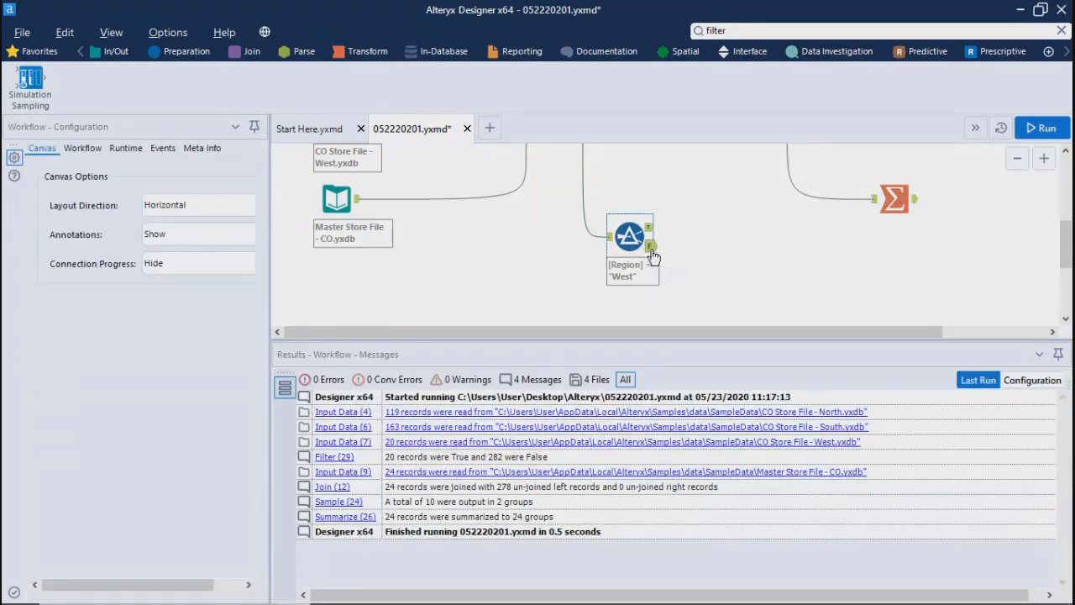
Step: Compare the Filter tool's True and False outputs, reviewing the Region values through the False records
left_click(651, 246)
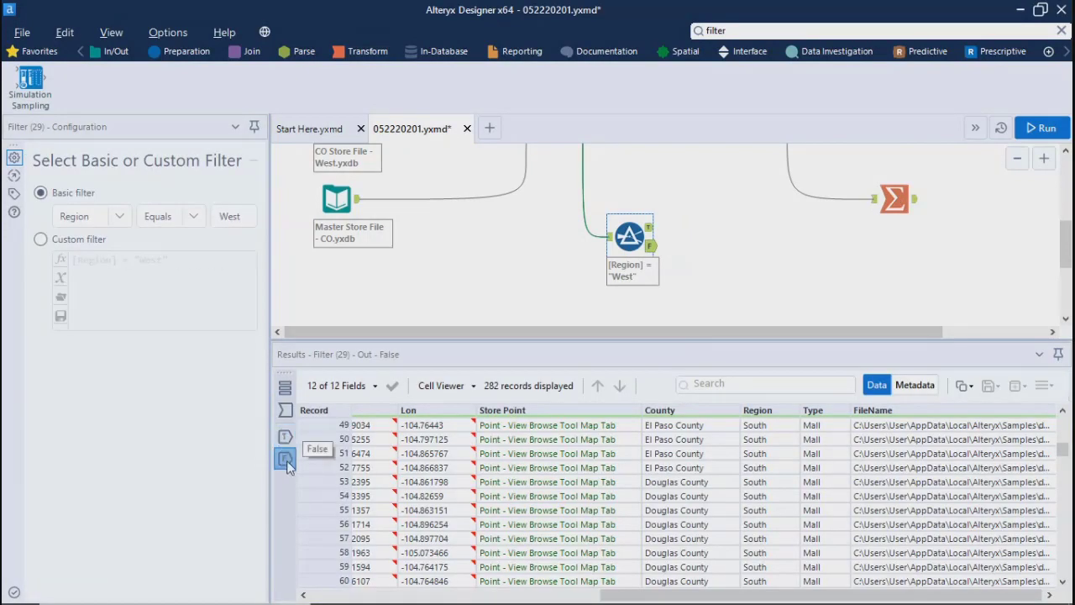
left_click(284, 438)
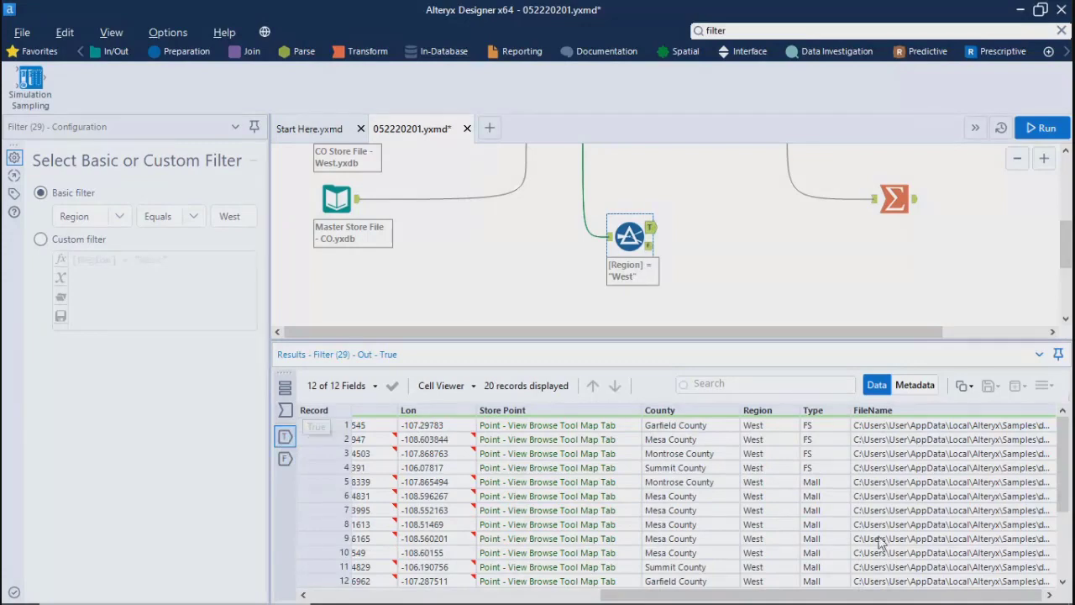
left_click(285, 459)
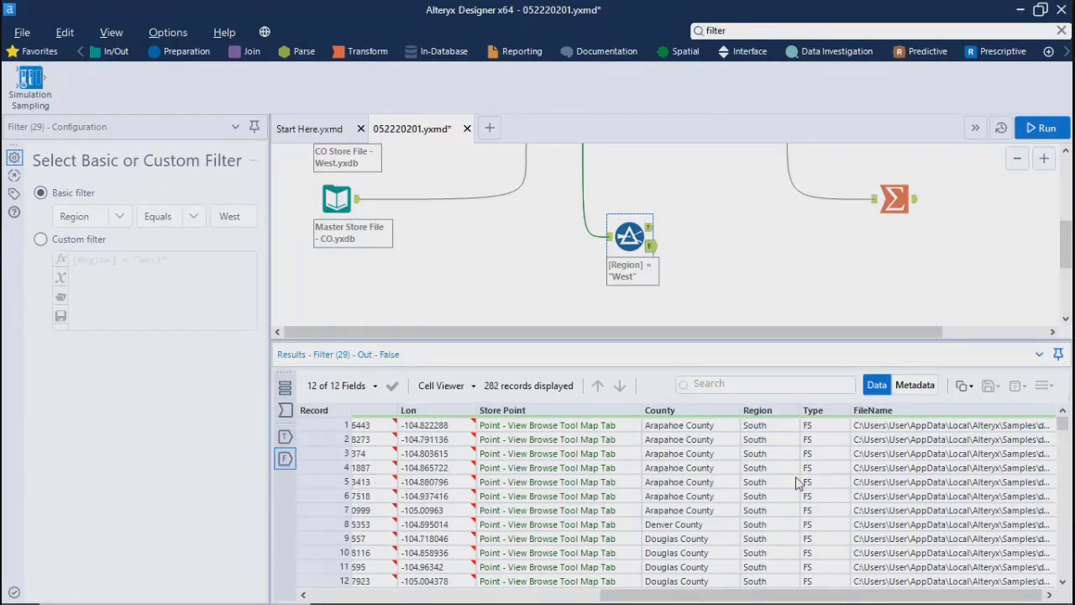
scroll(761, 517, "down", 15)
scroll(762, 521, "up", 7)
scroll(761, 521, "down", 15)
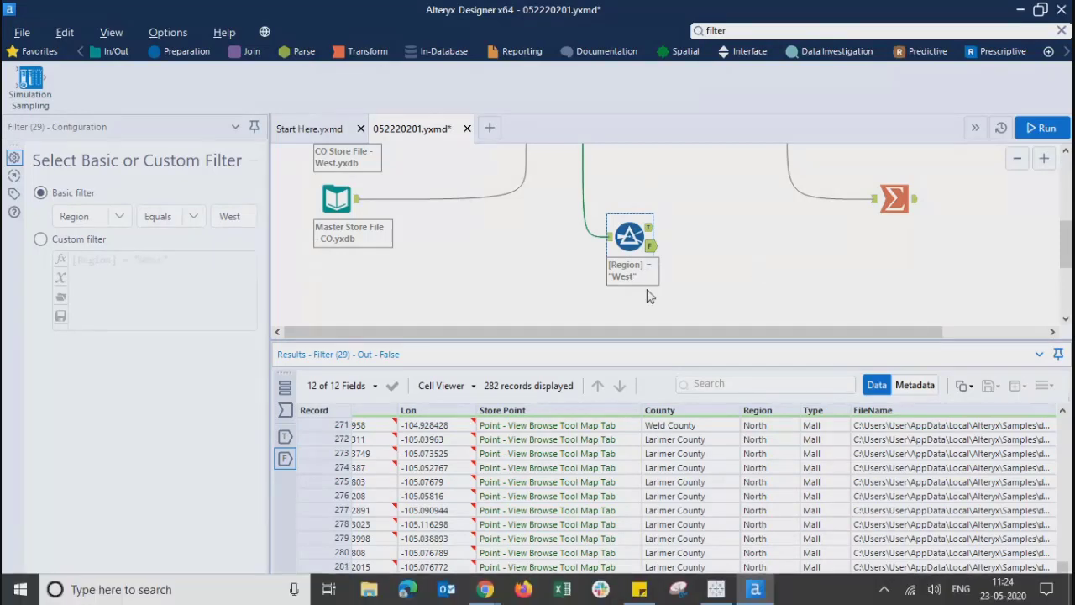
Step: Shrink the results pane to show more of the canvas and move the Union tool slightly closer to the input tools
scroll(1065, 244, "up", 3)
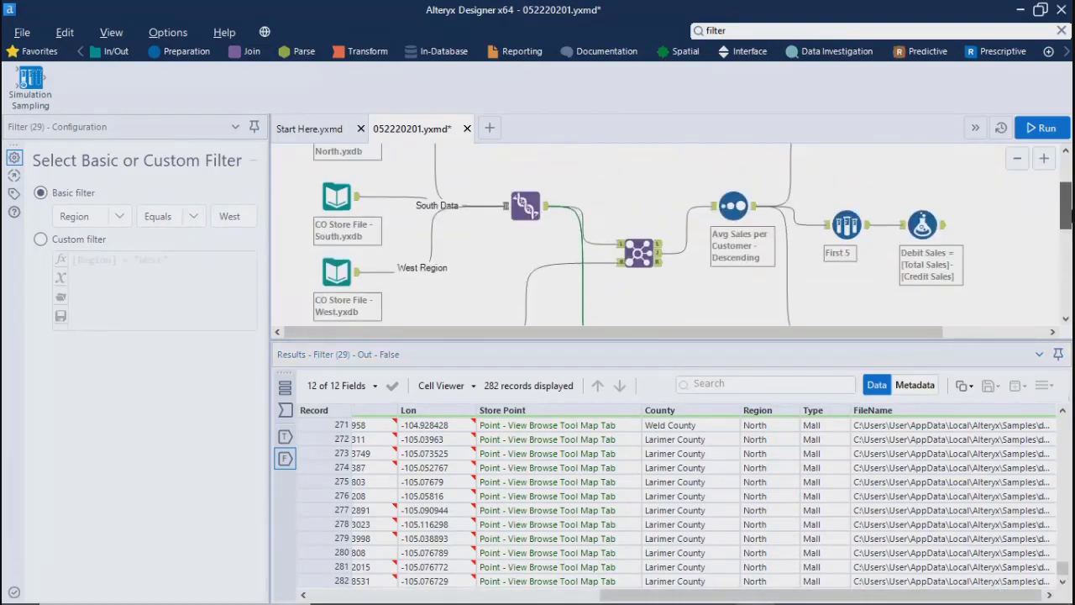
left_click_drag(825, 470, 825, 475)
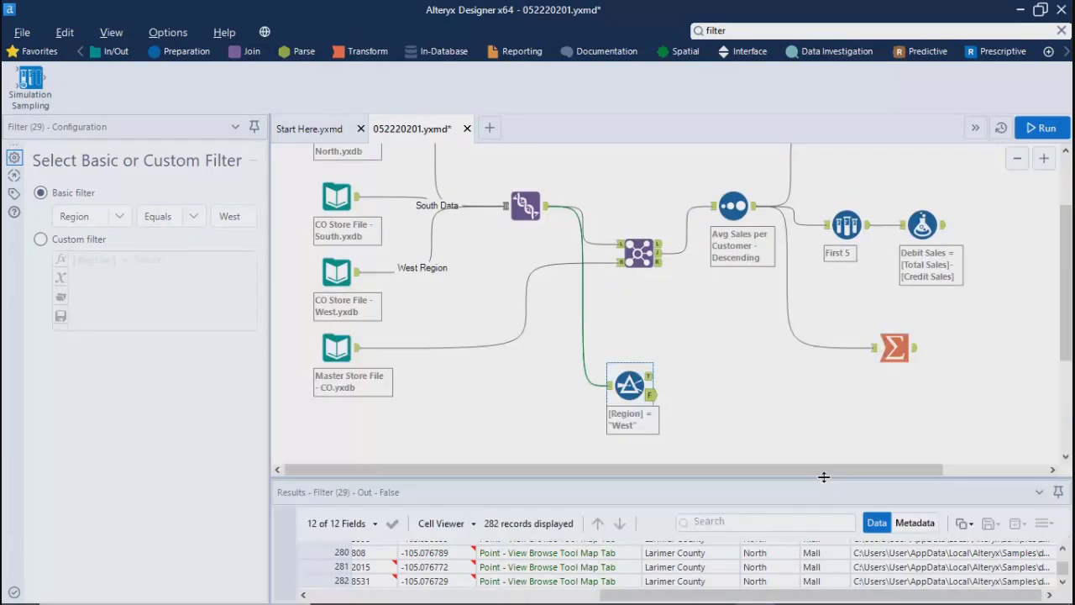
scroll(1066, 294, "down", 1)
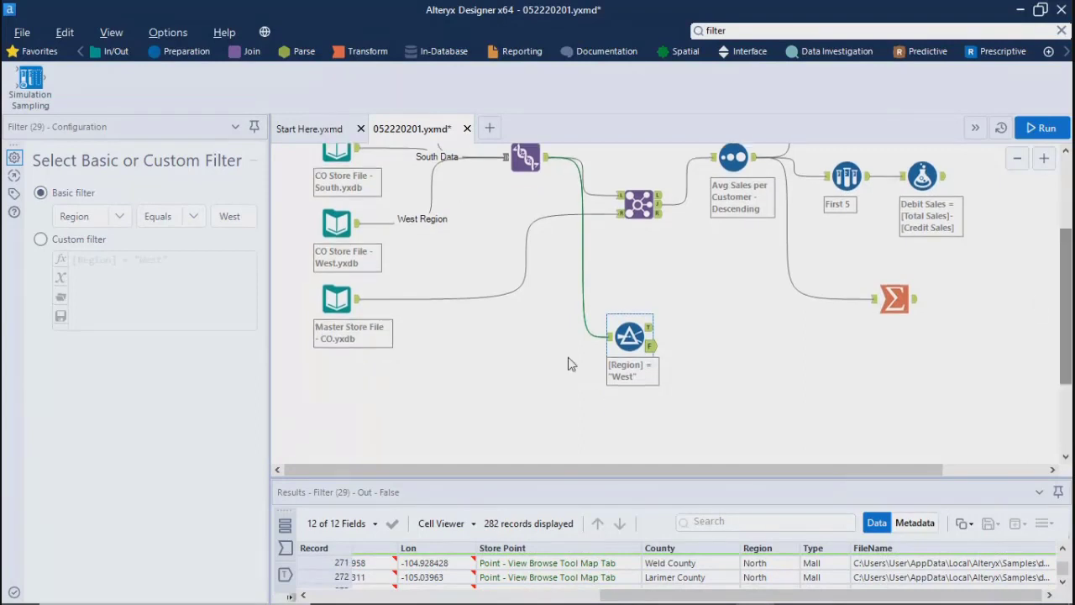
scroll(1062, 369, "up", 1)
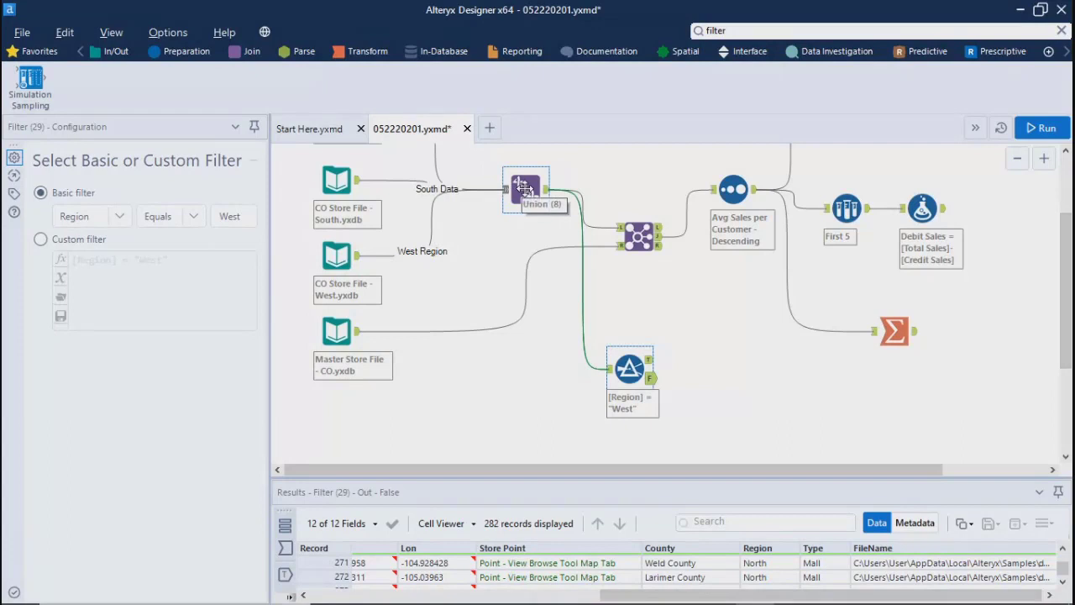
left_click_drag(525, 187, 508, 192)
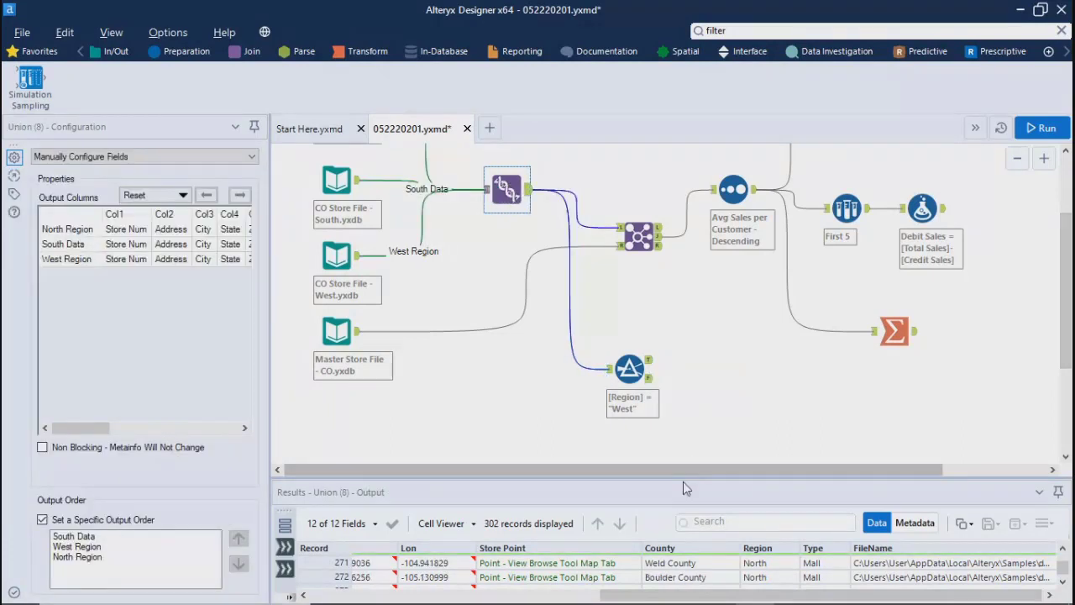
left_click_drag(680, 475, 691, 443)
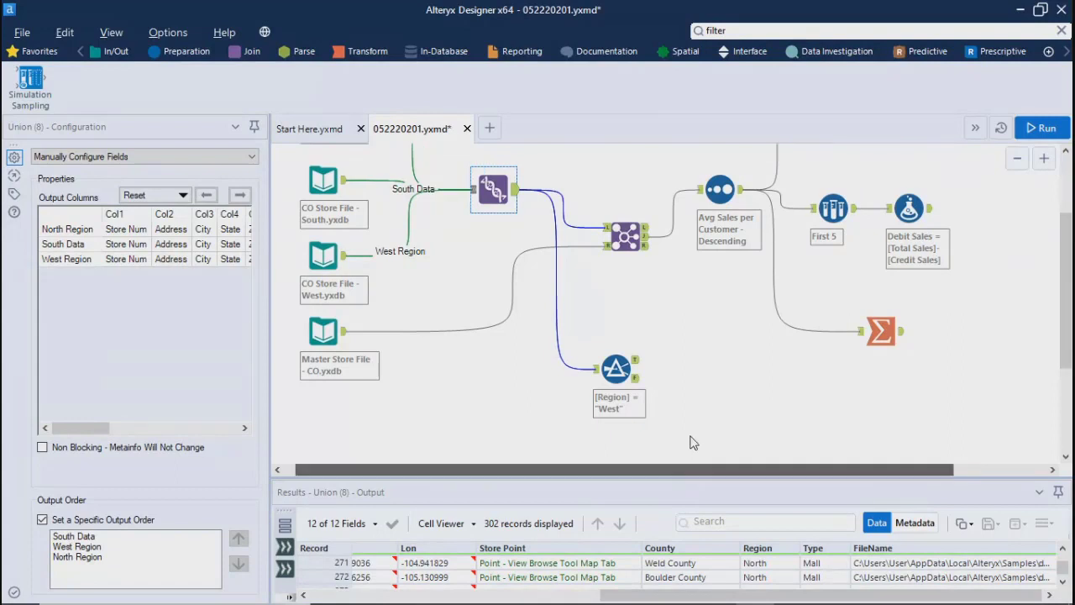
left_click_drag(651, 485, 643, 453)
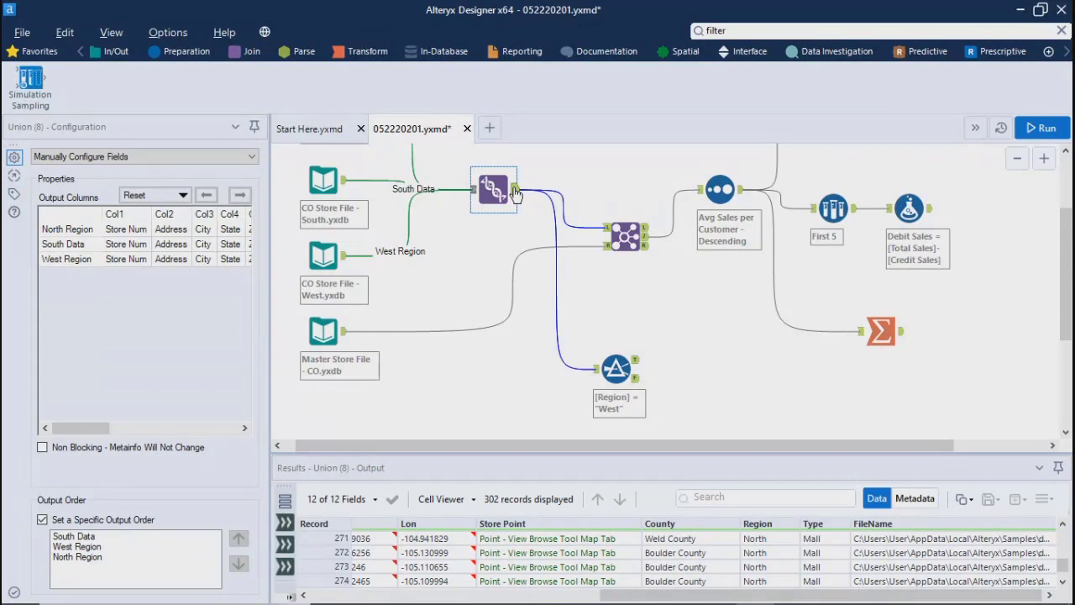
Step: Examine the Master Store File - CO input's records in an enlarged results pane, including the Region and sales columns
left_click(625, 236, "ctrl")
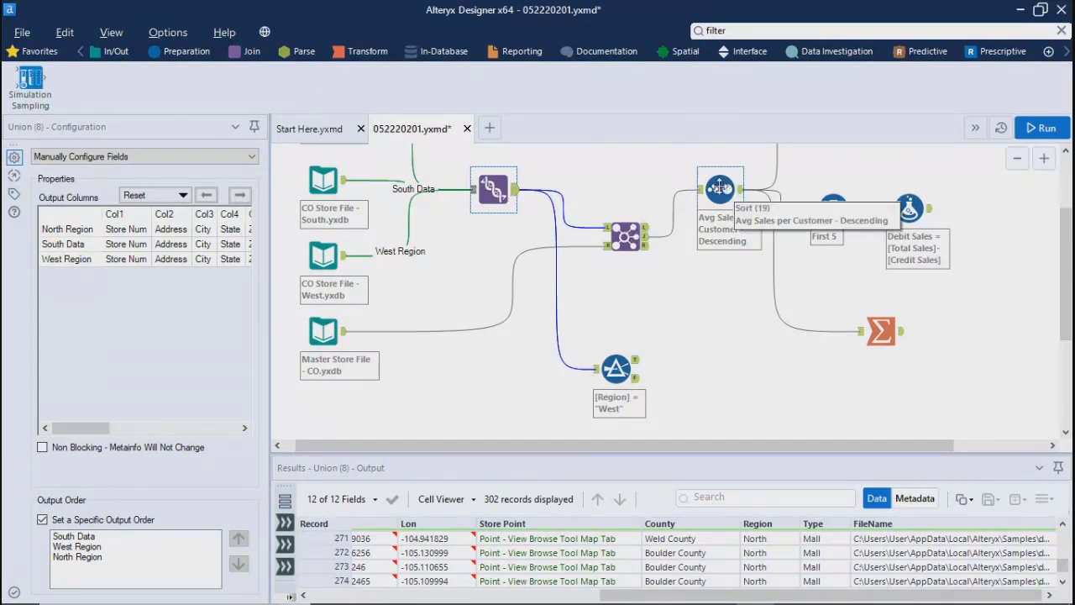
left_click(327, 337)
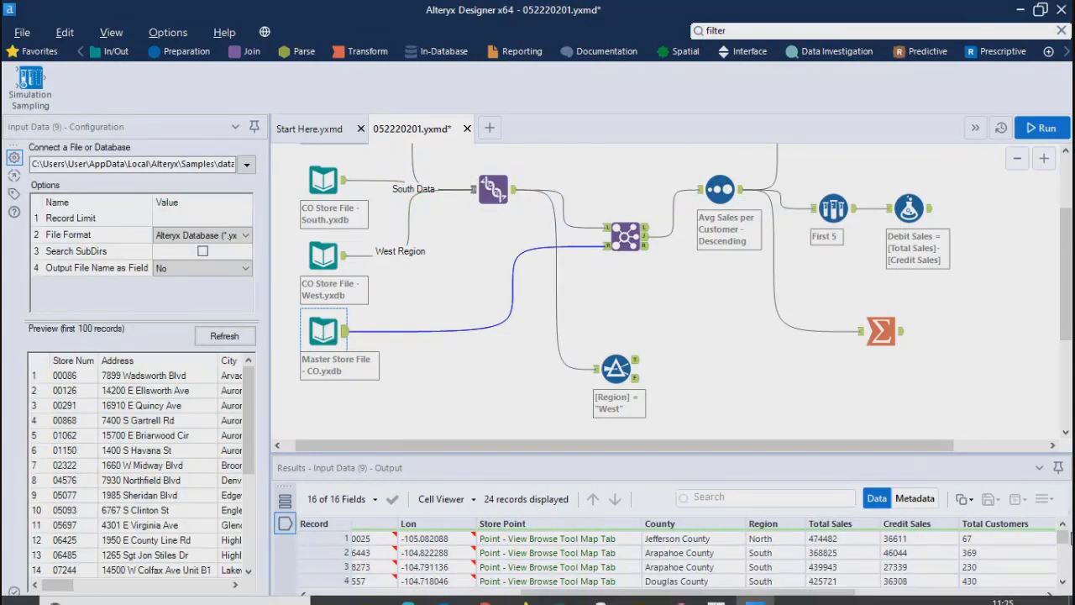
scroll(663, 558, "down", 7)
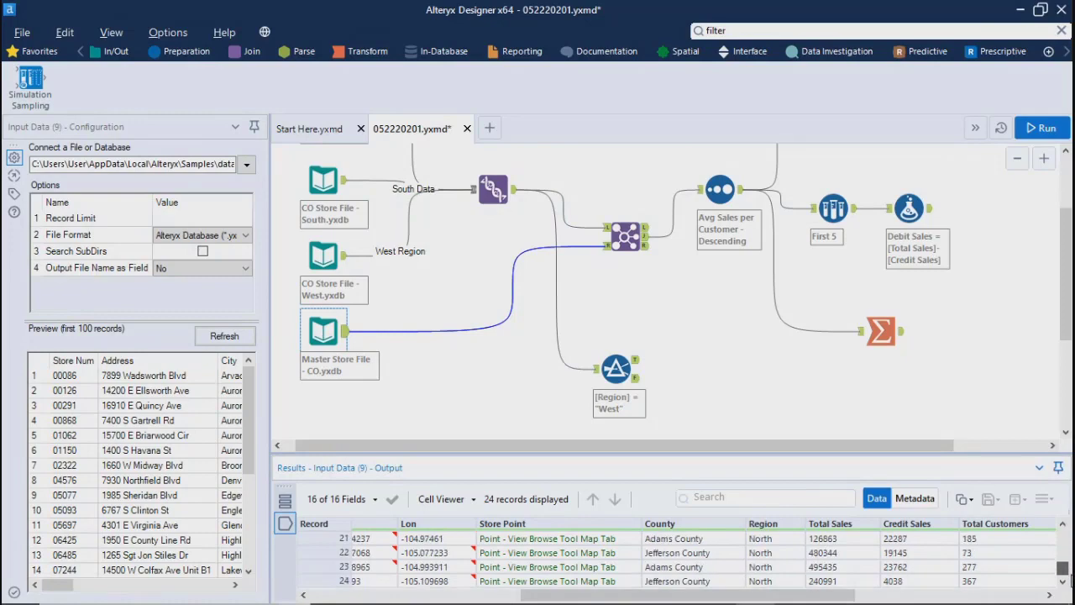
left_click_drag(1071, 576, 1070, 539)
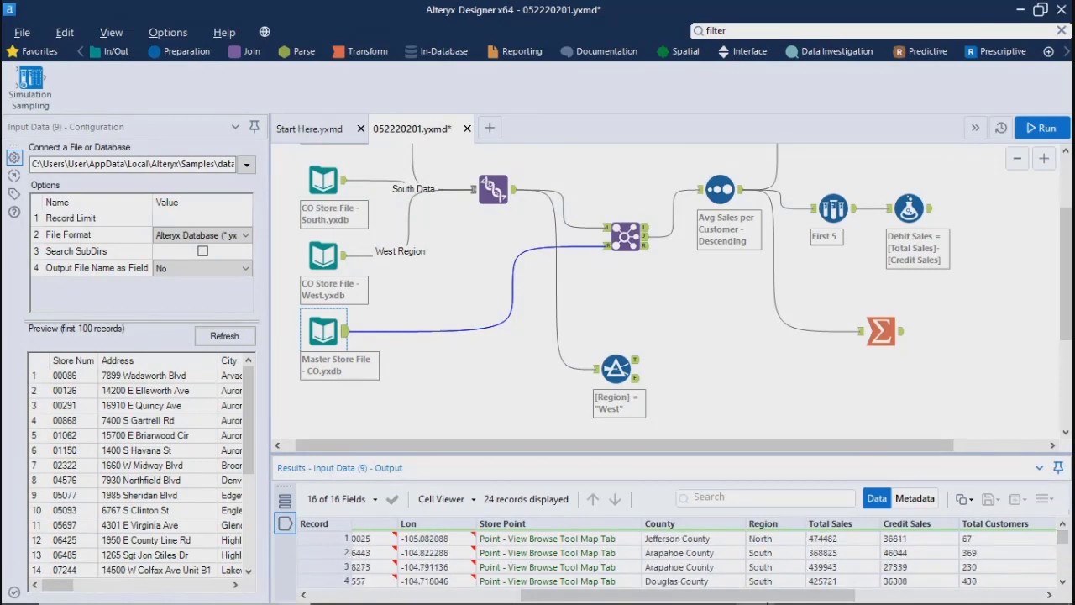
left_click_drag(781, 456, 776, 345)
left_click_drag(1069, 485, 1069, 534)
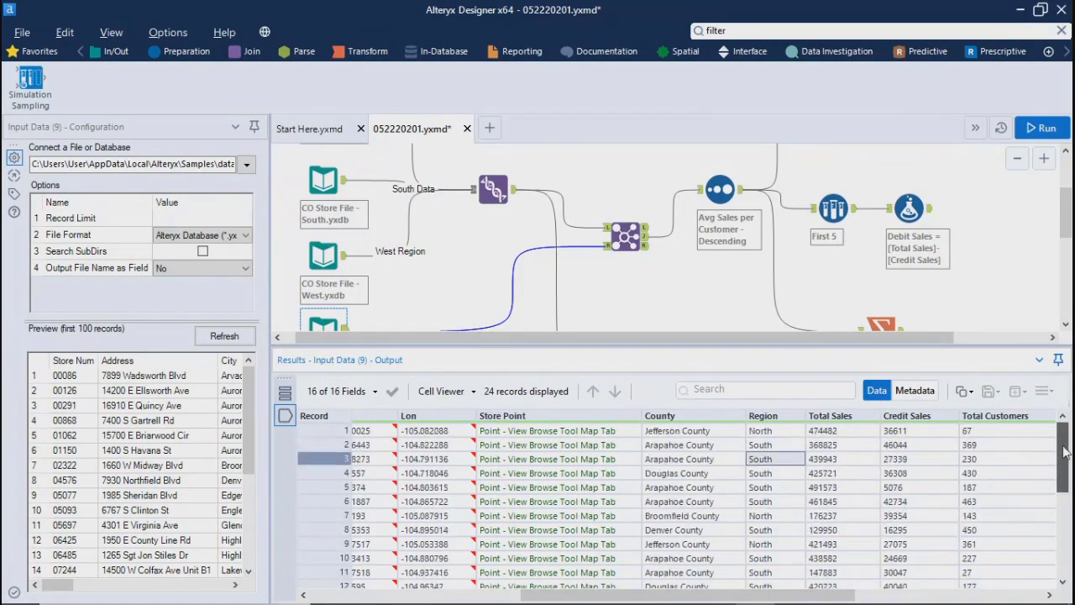
left_click_drag(1065, 454, 1060, 486)
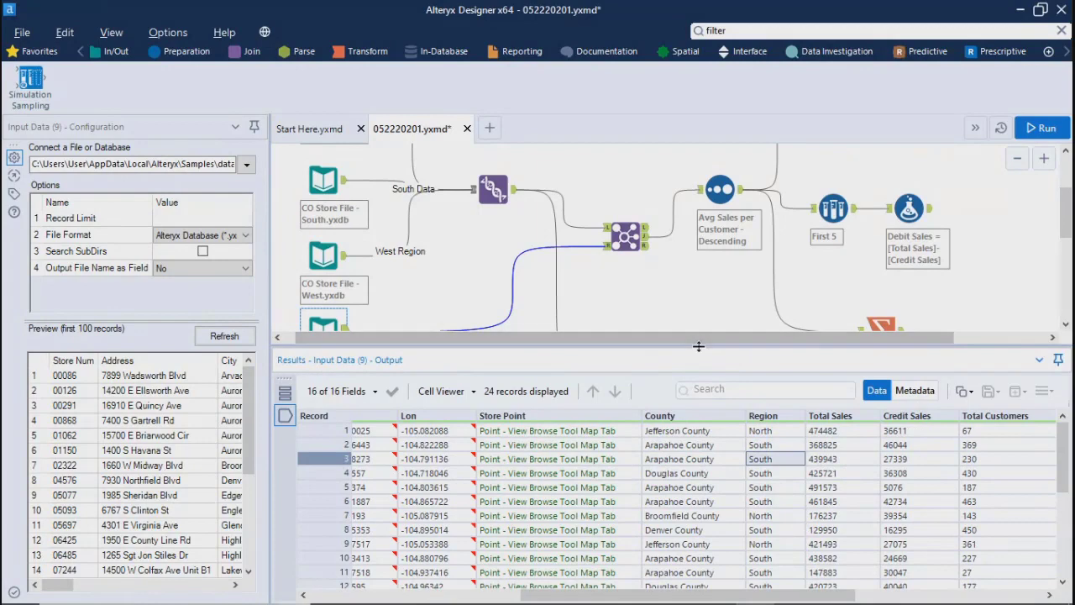
Step: Shrink the results pane again and move the Filter tool slightly closer to the Master Store File input
left_click_drag(697, 344, 694, 381)
left_click_drag(695, 380, 684, 485)
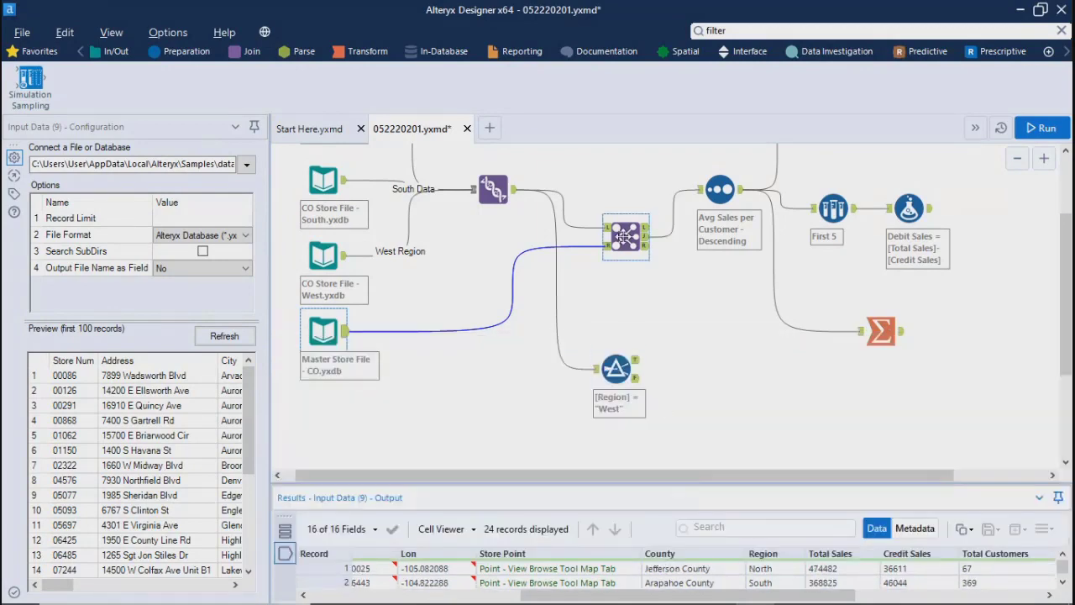
key("ctrl+r")
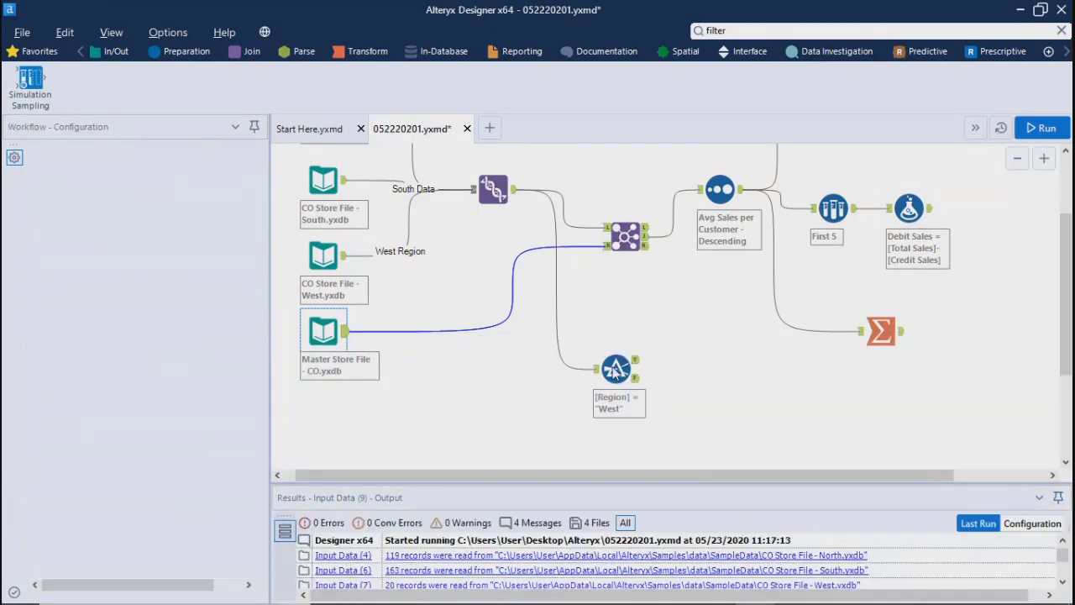
left_click_drag(614, 367, 595, 367)
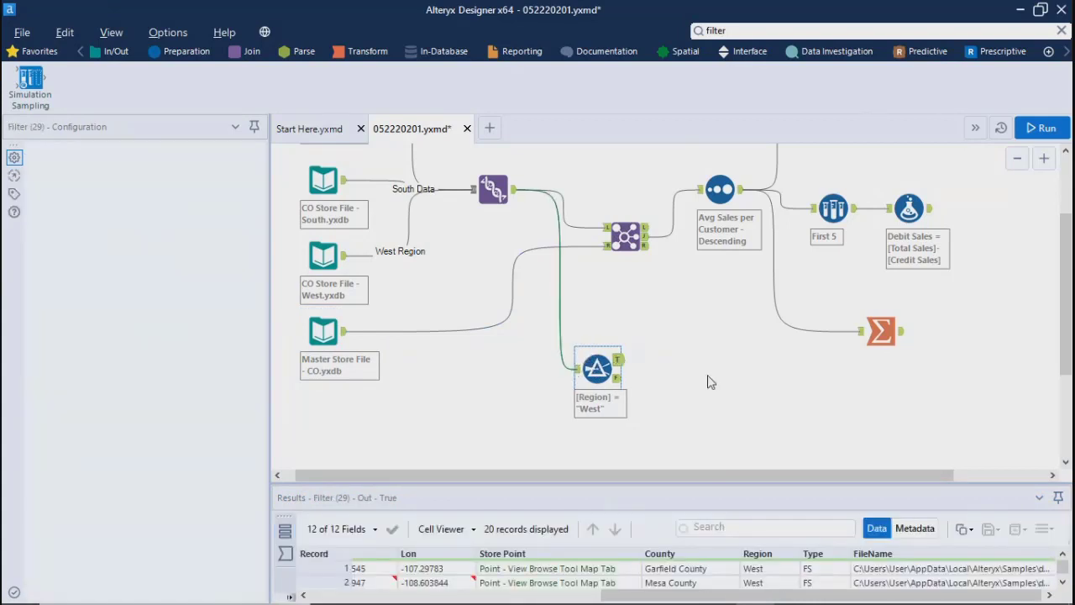
left_click(554, 387)
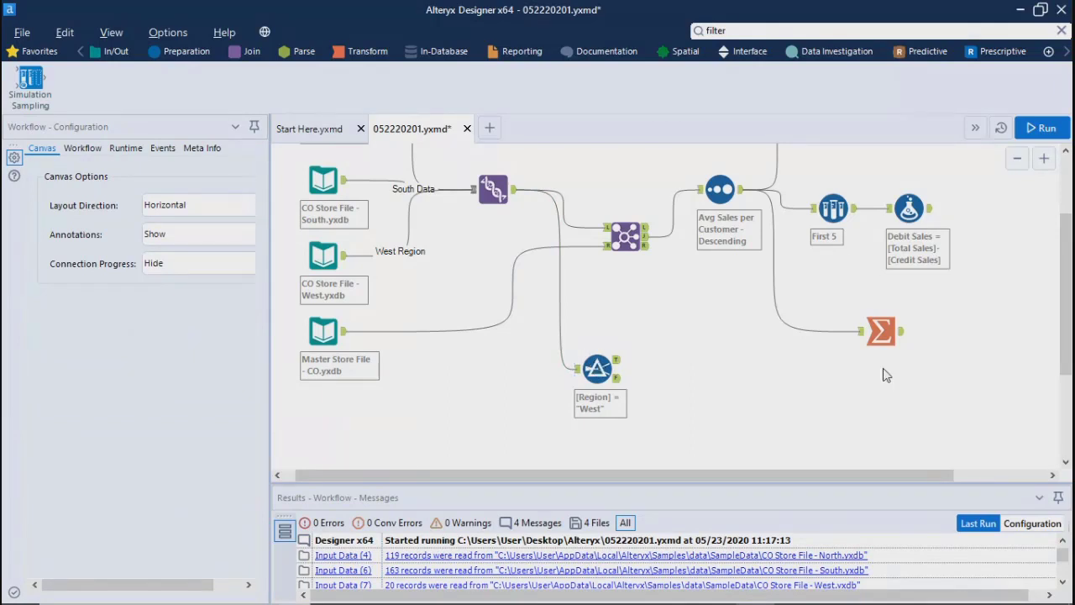
Step: Look over the workflow's downstream branches, including the Formula tool that calculates Debit Sales
left_click_drag(1067, 360, 1067, 307)
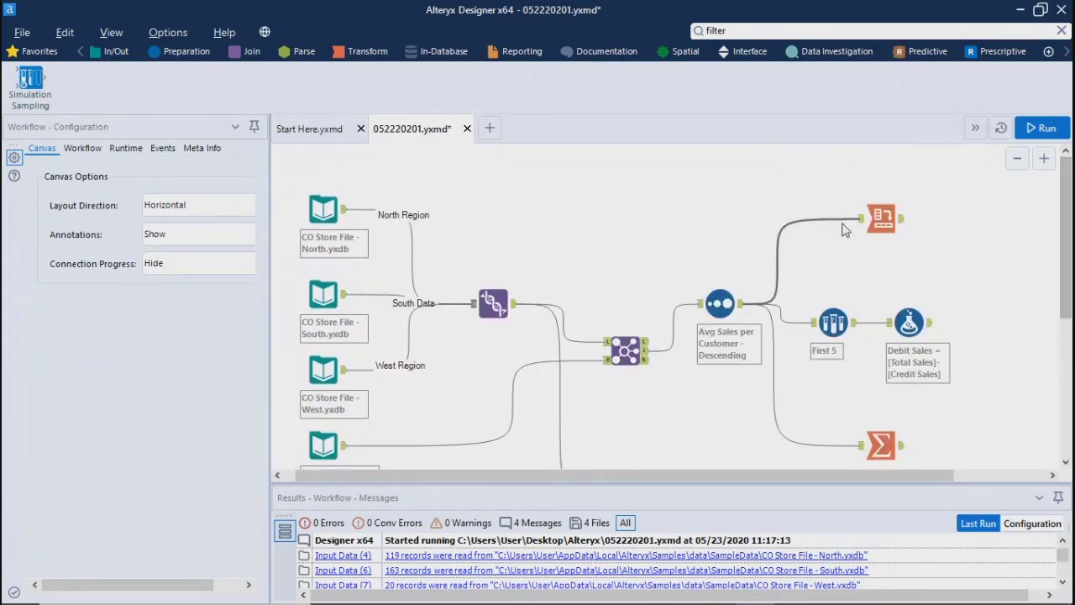
left_click(892, 229)
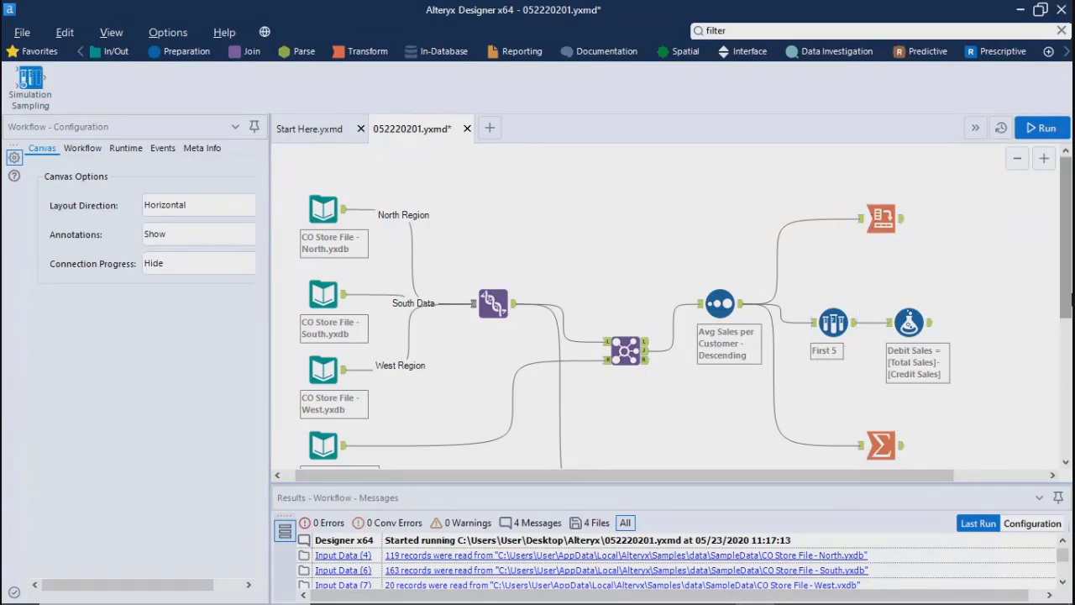
scroll(1065, 298, "down", 1)
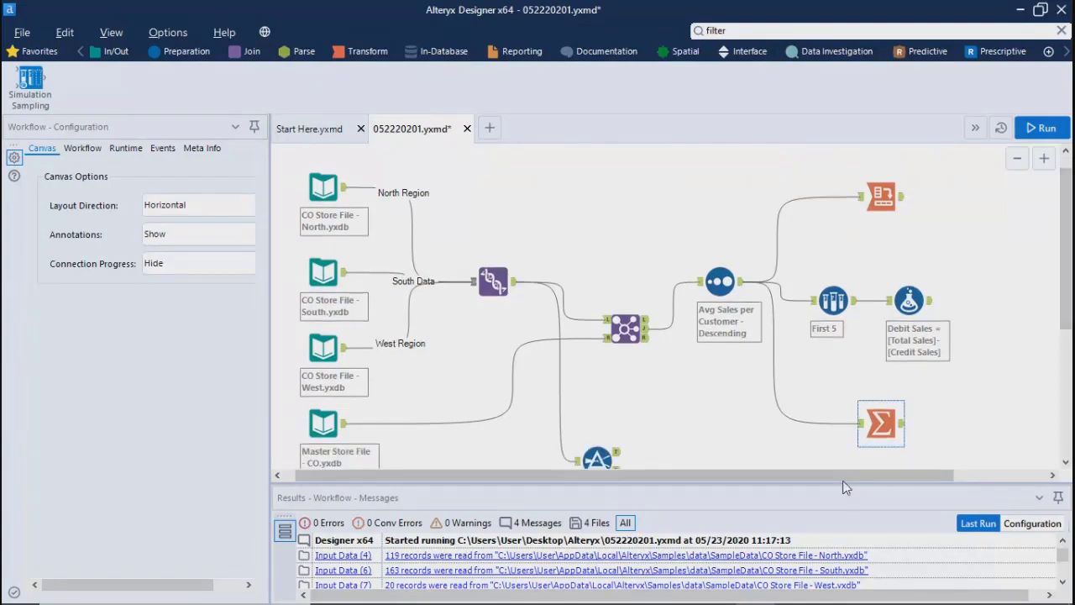
left_click_drag(882, 474, 974, 474)
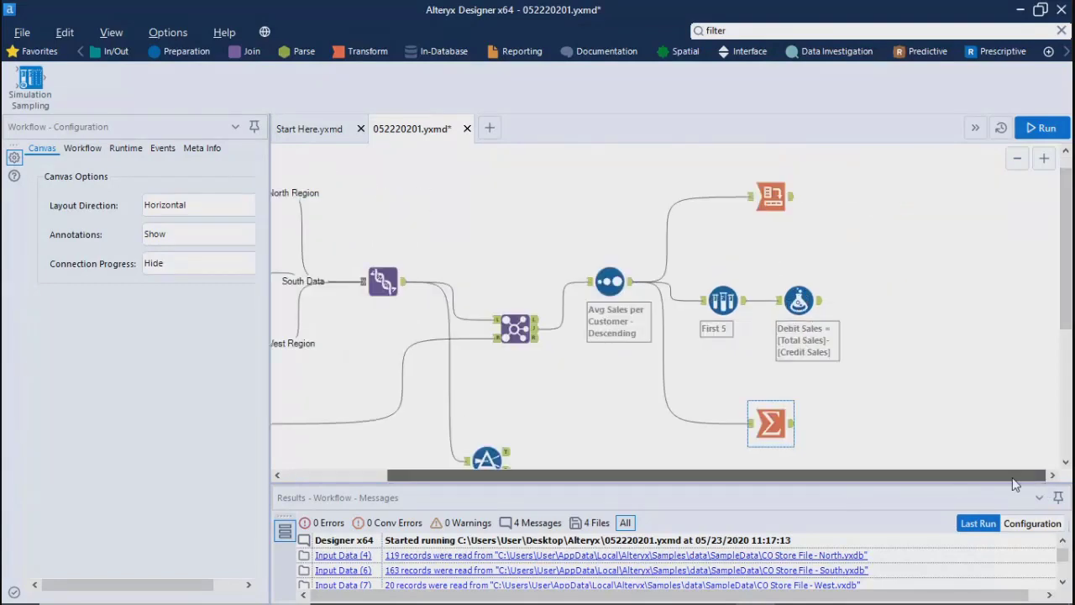
left_click(798, 300)
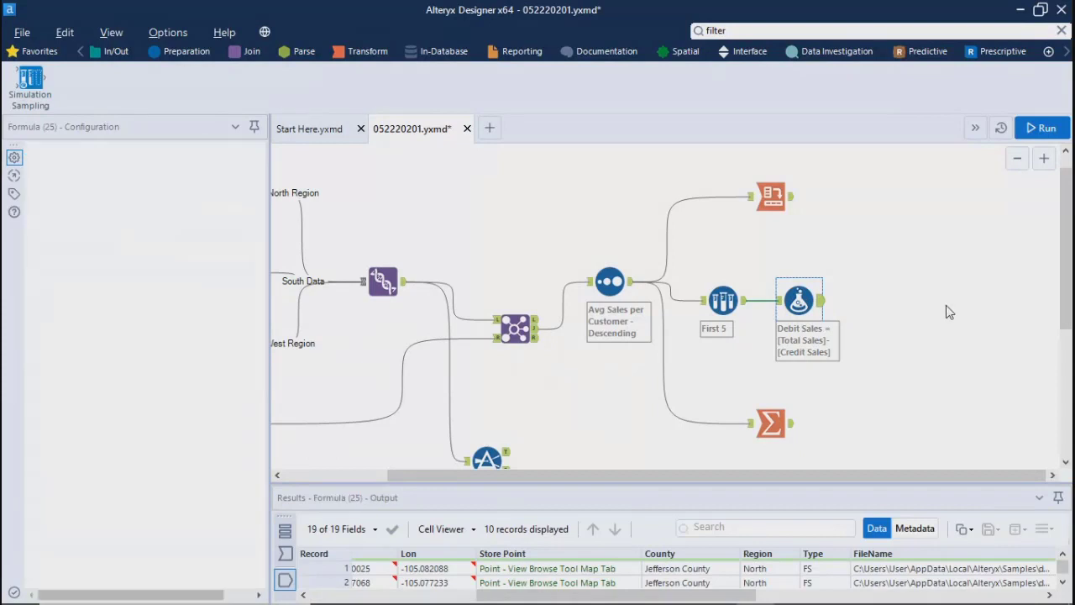
left_click(949, 312)
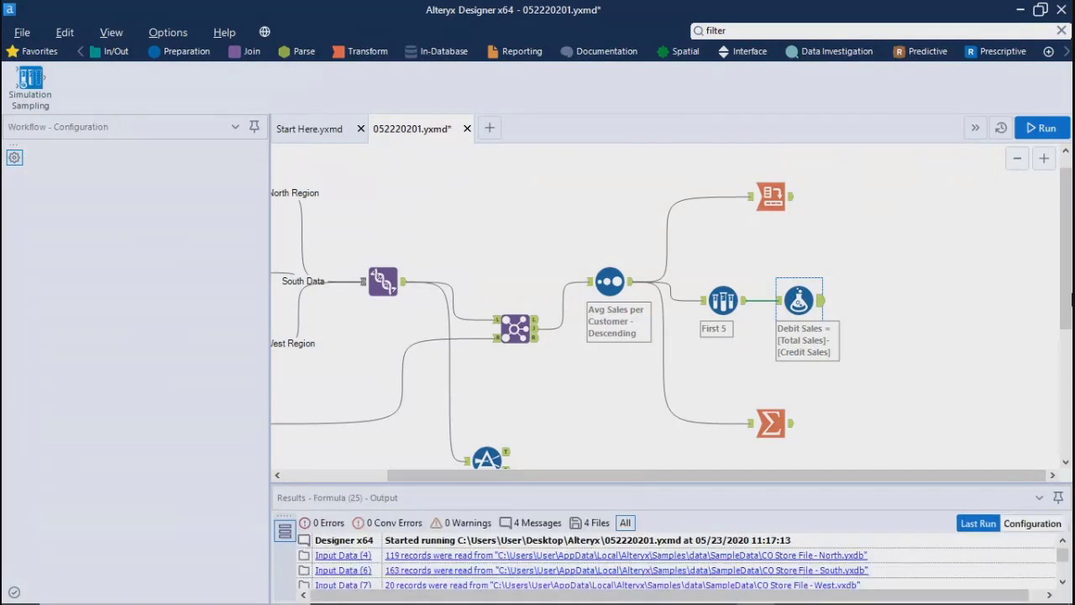
left_click_drag(1071, 298, 1070, 309)
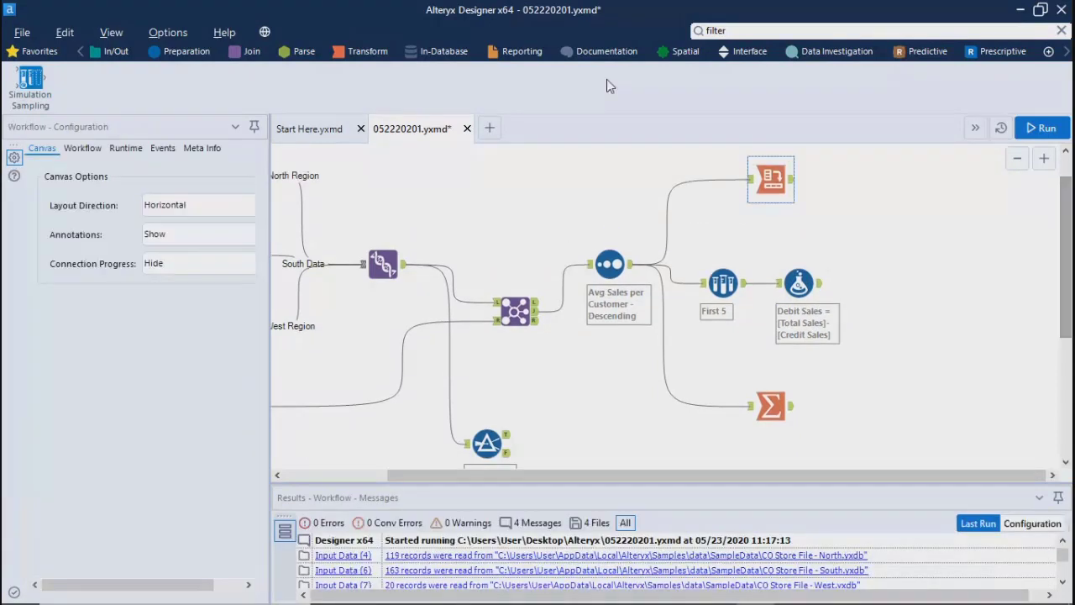
Step: Add a Data Cleansing tool above the Join tool, connected to the Union tool's output
left_click(525, 54)
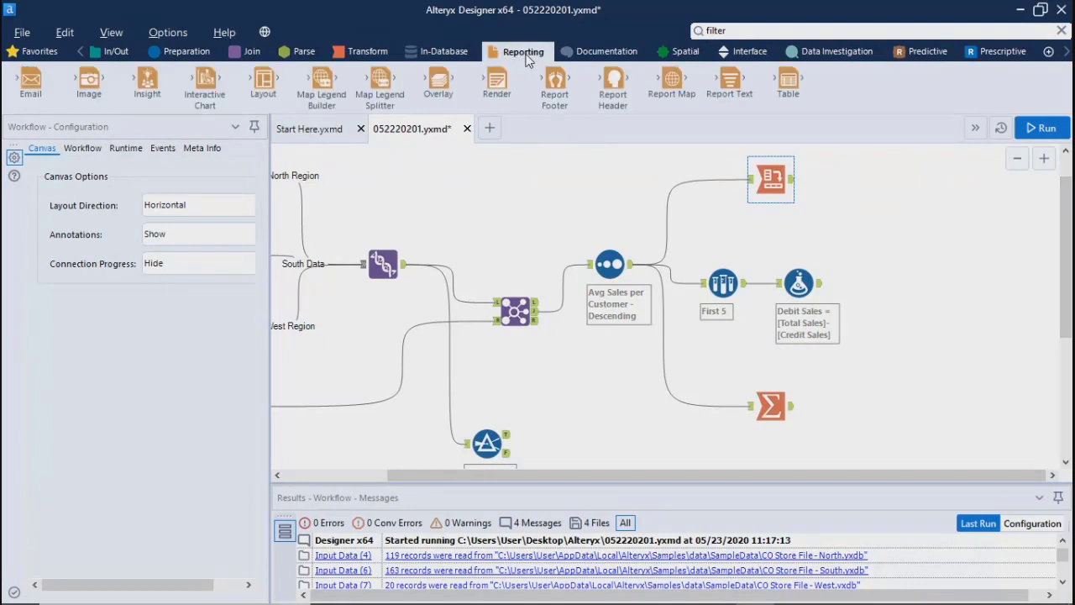
left_click(187, 52)
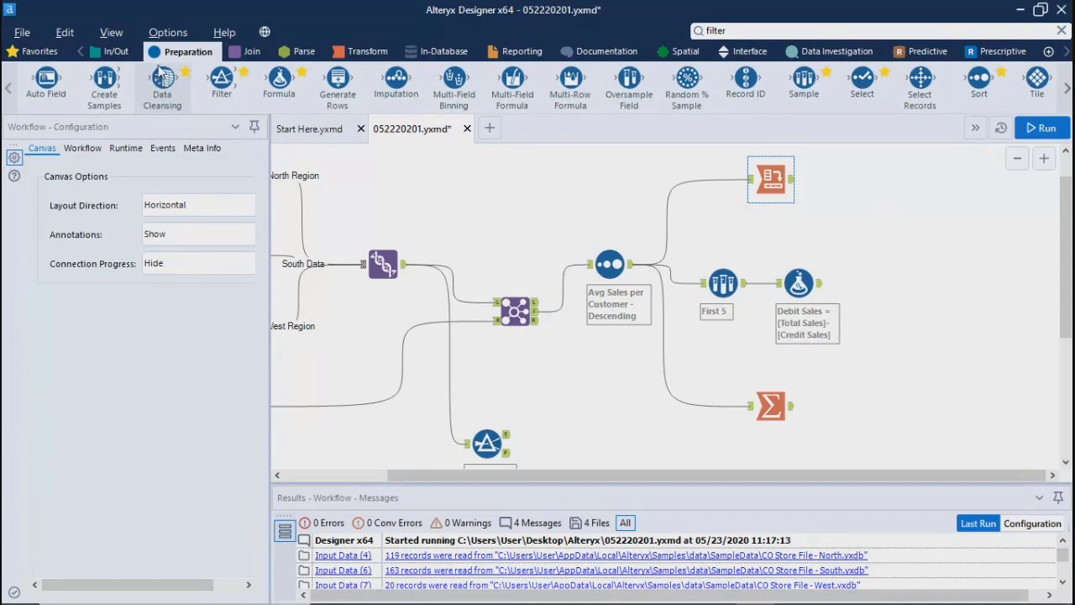
left_click_drag(158, 74, 451, 218)
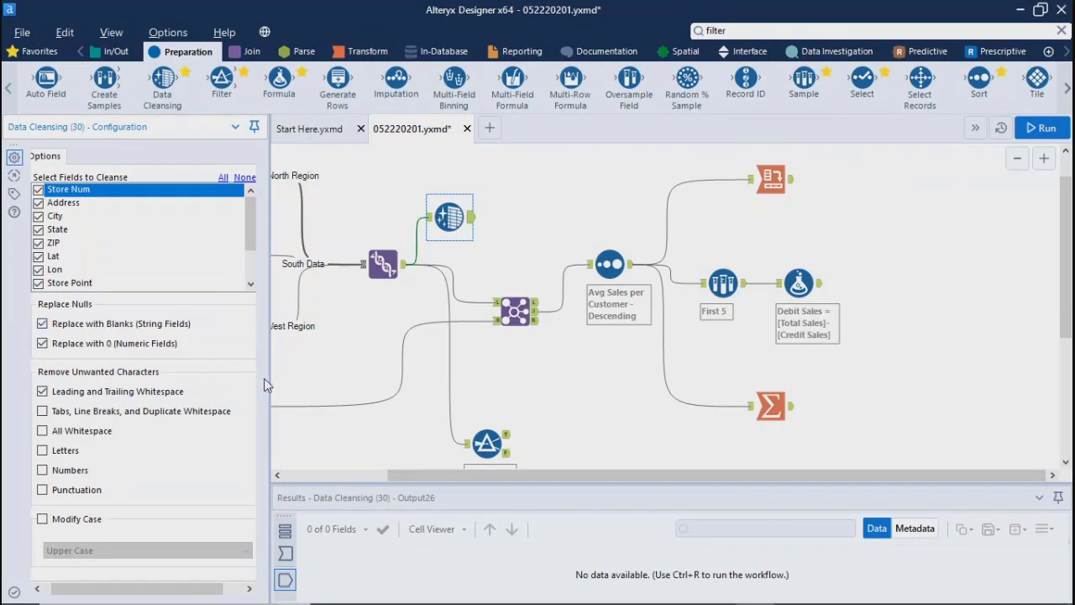
Step: Widen the Data Cleansing configuration pane and review the full list of fields to cleanse
left_click_drag(265, 380, 672, 391)
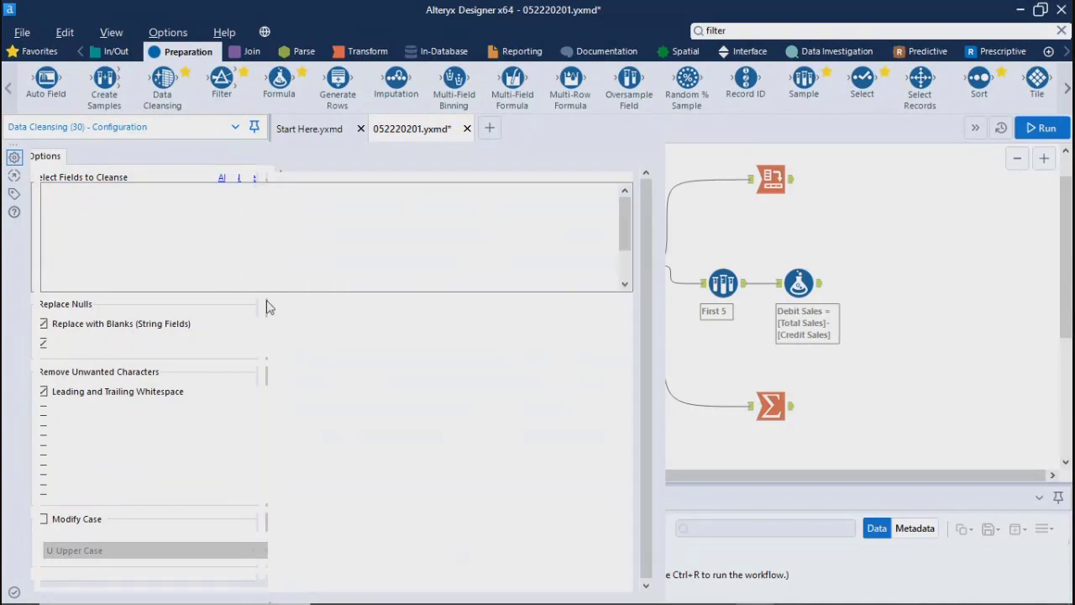
scroll(629, 277, "down", 3)
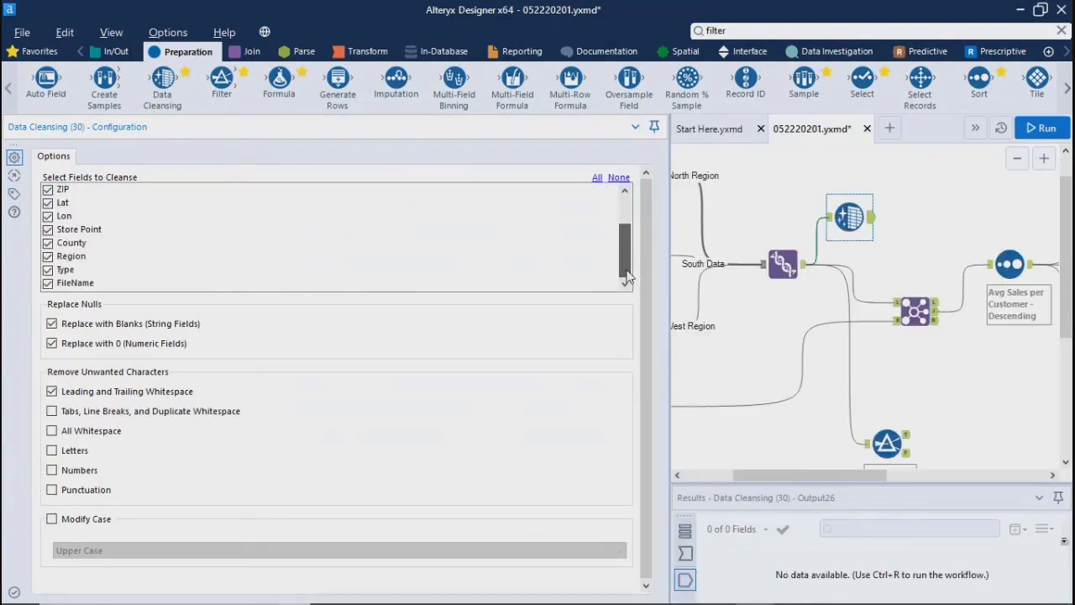
scroll(628, 277, "up", 3)
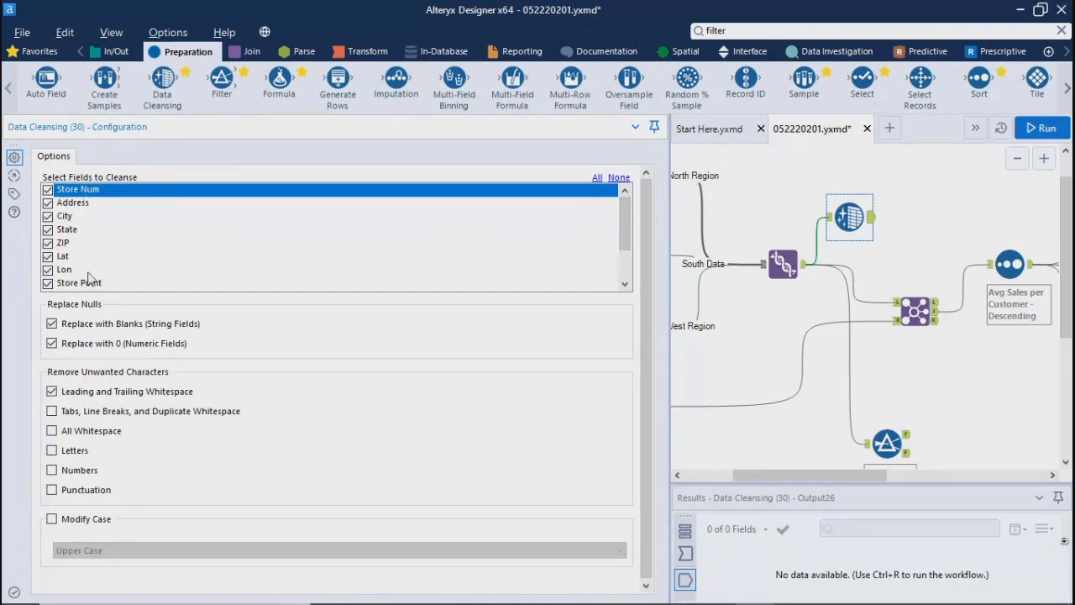
left_click_drag(624, 247, 620, 273)
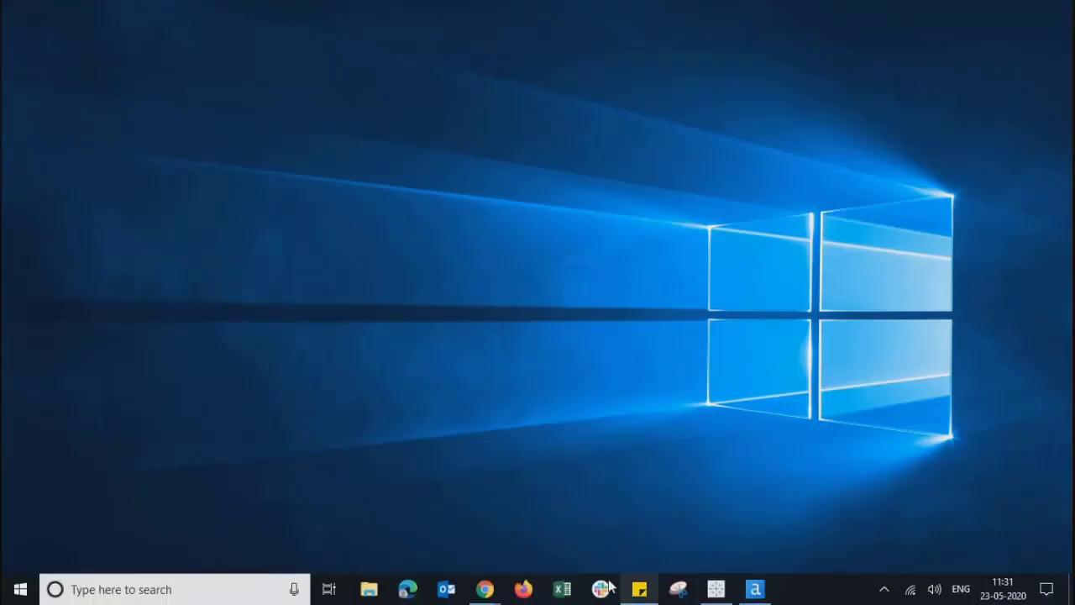
Step: Create a blank workbook in Excel and enter the headers Name, Categories, Rank and Desc in A1:D1
left_click(554, 592)
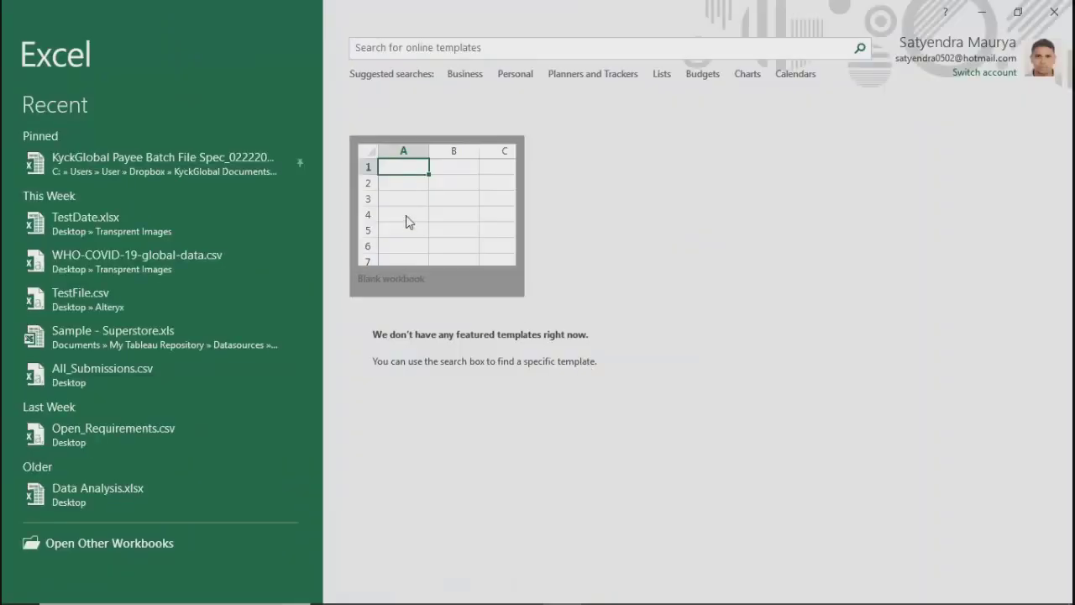
left_click(406, 222)
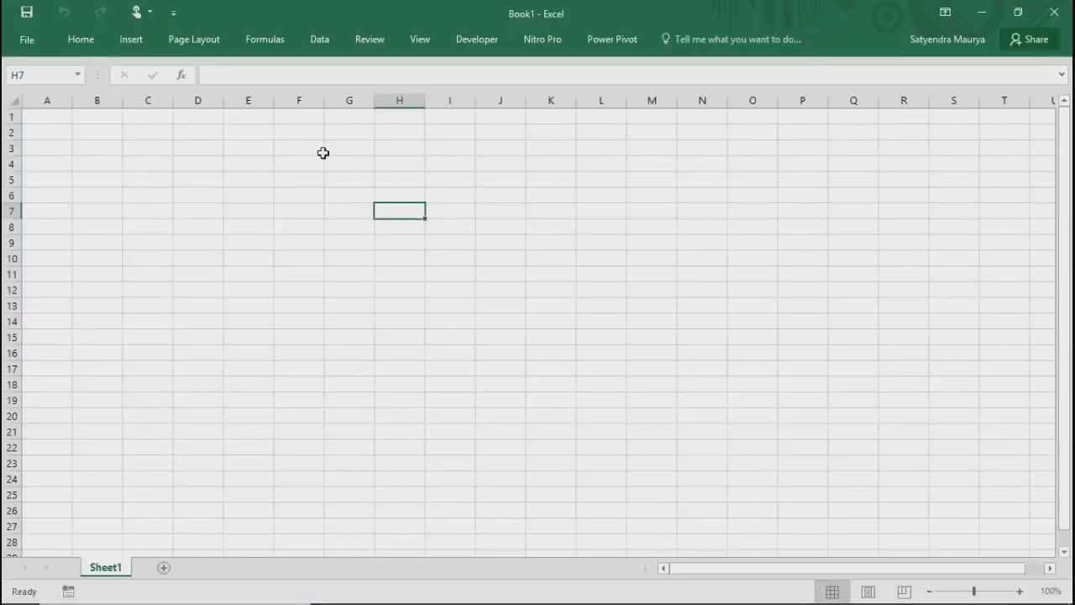
left_click(33, 123)
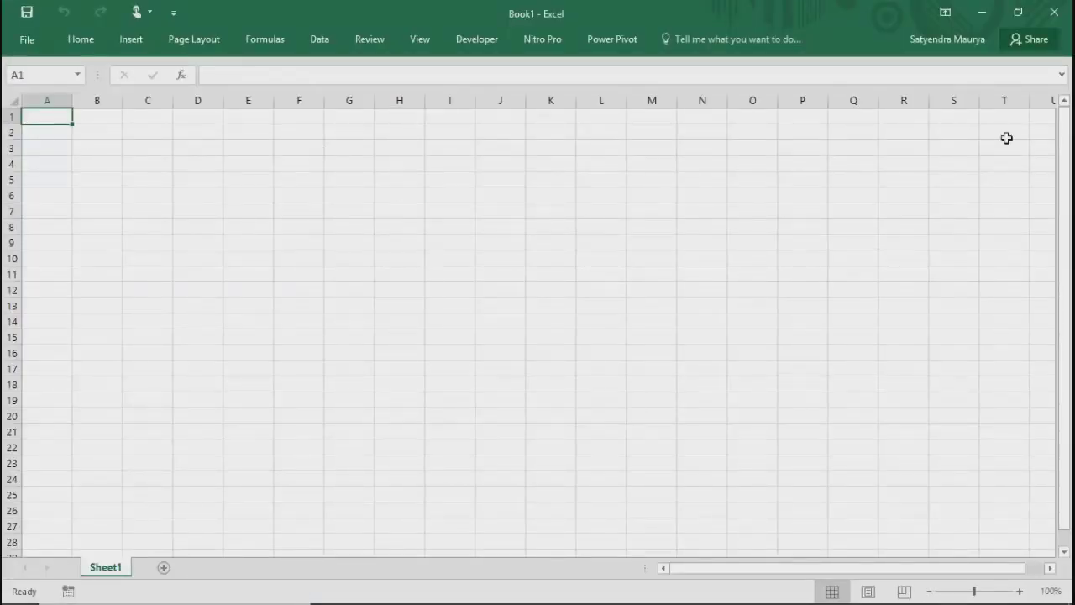
type("Name")
key("Tab")
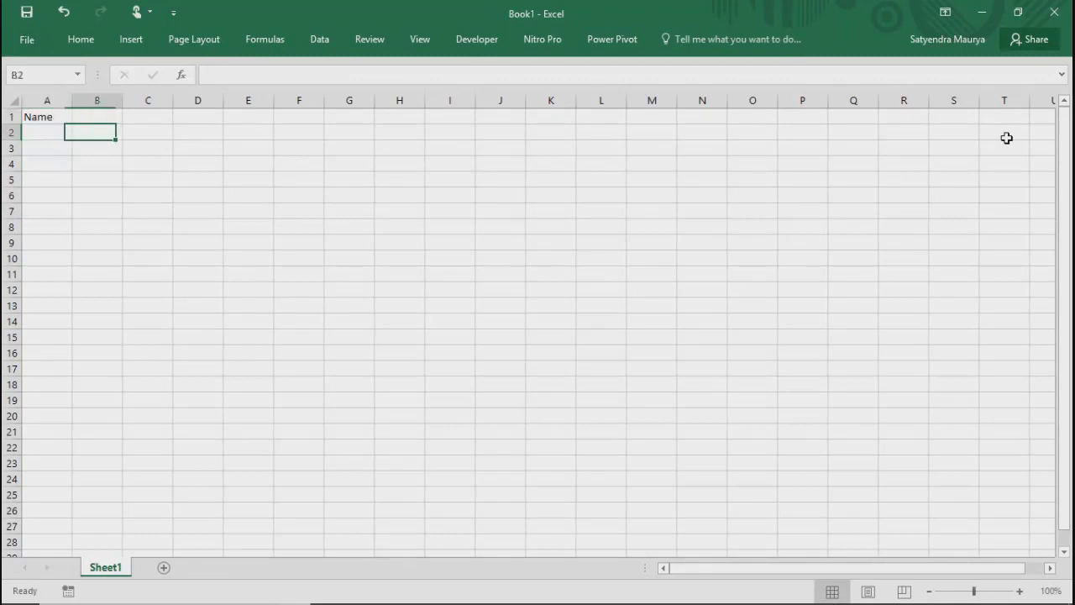
type("Categories")
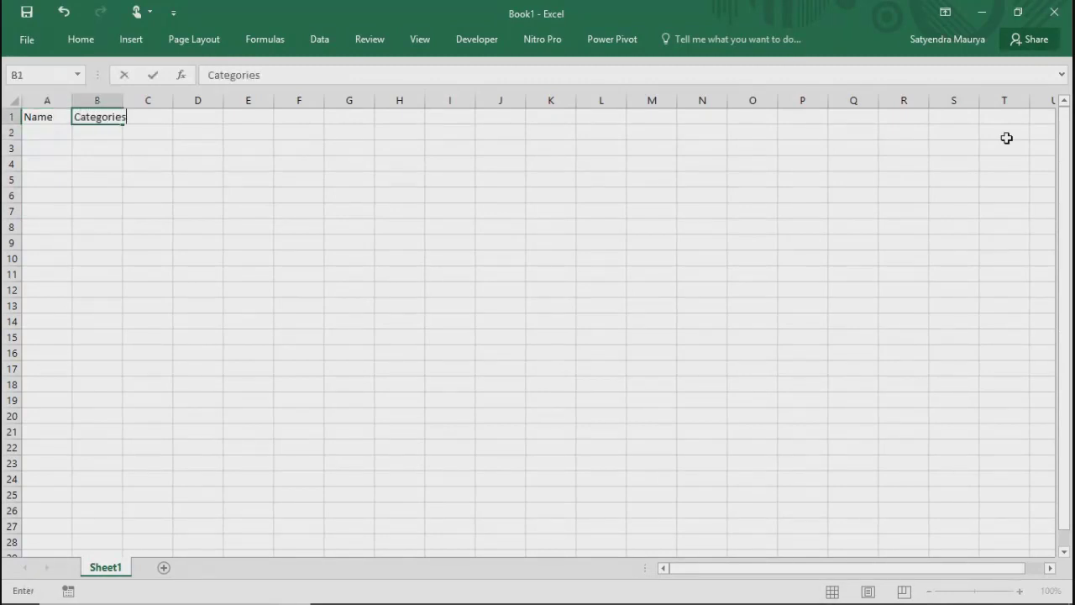
key("Tab")
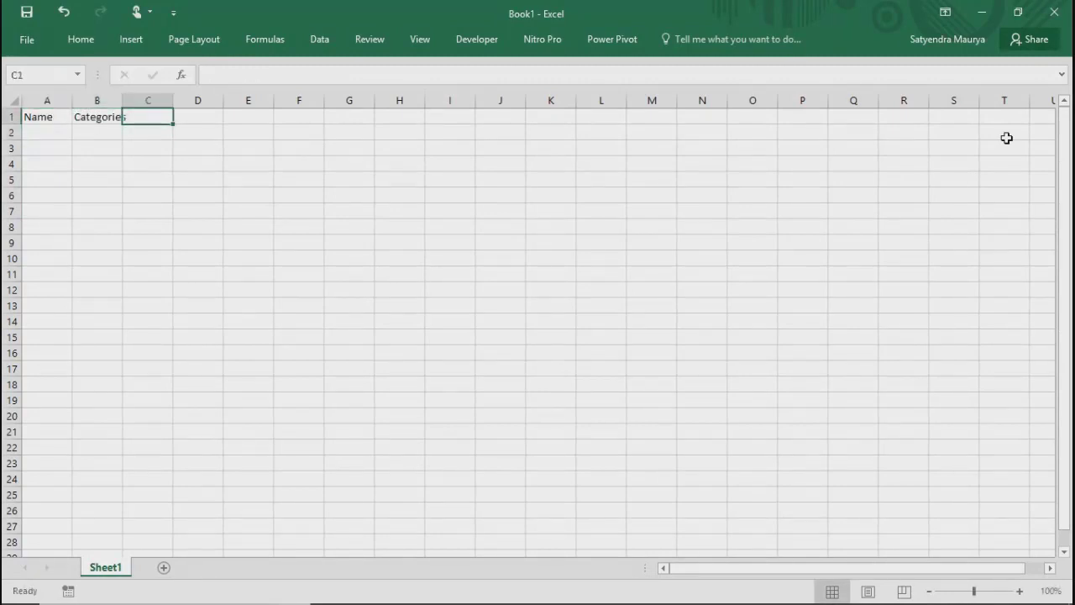
type("Rank")
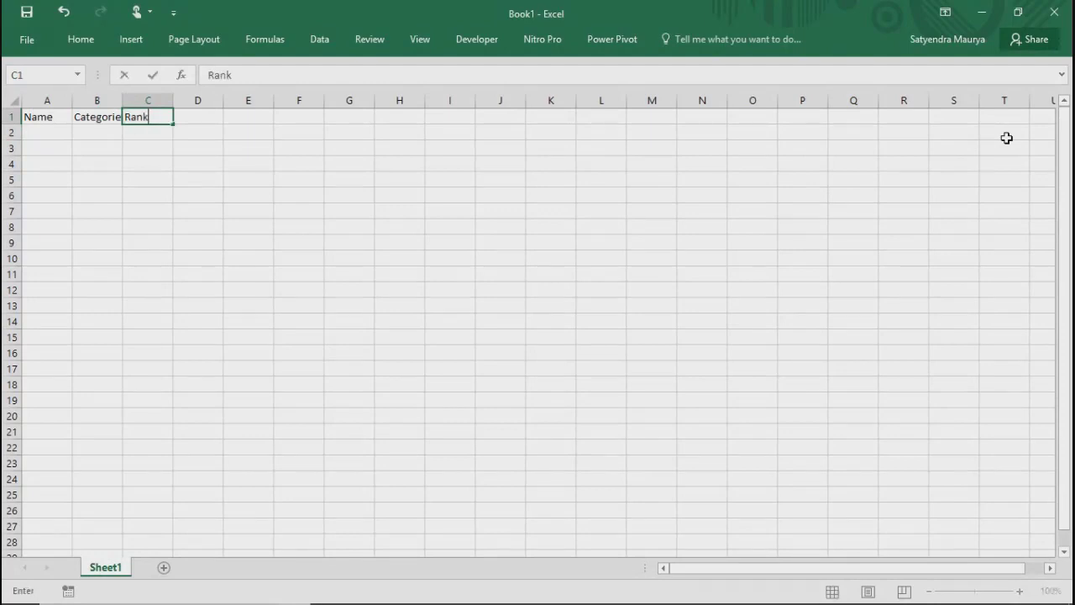
key("Tab")
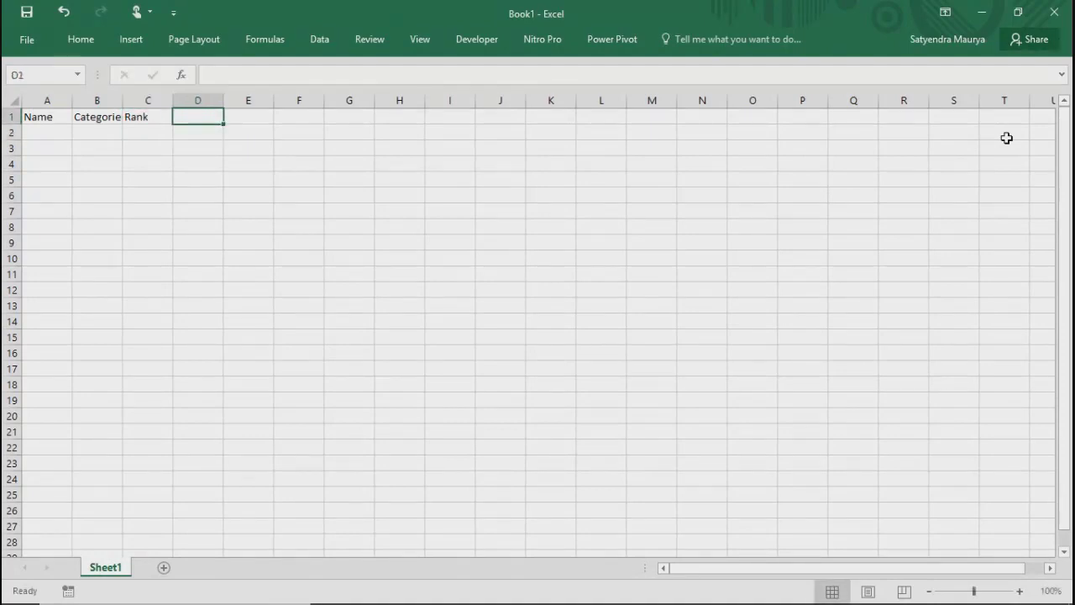
type("Des")
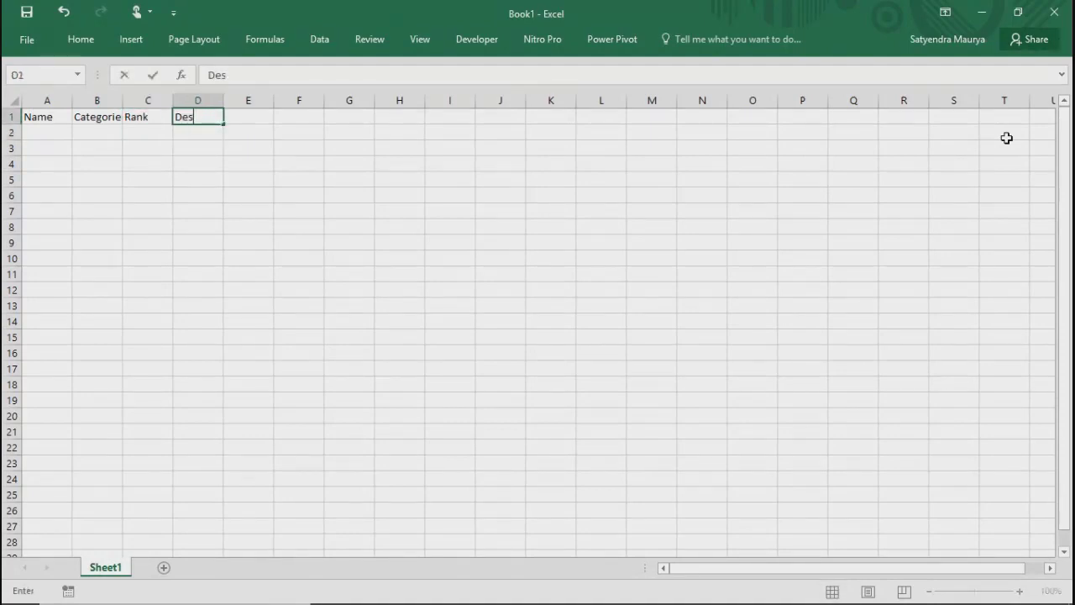
type("c")
key("Return")
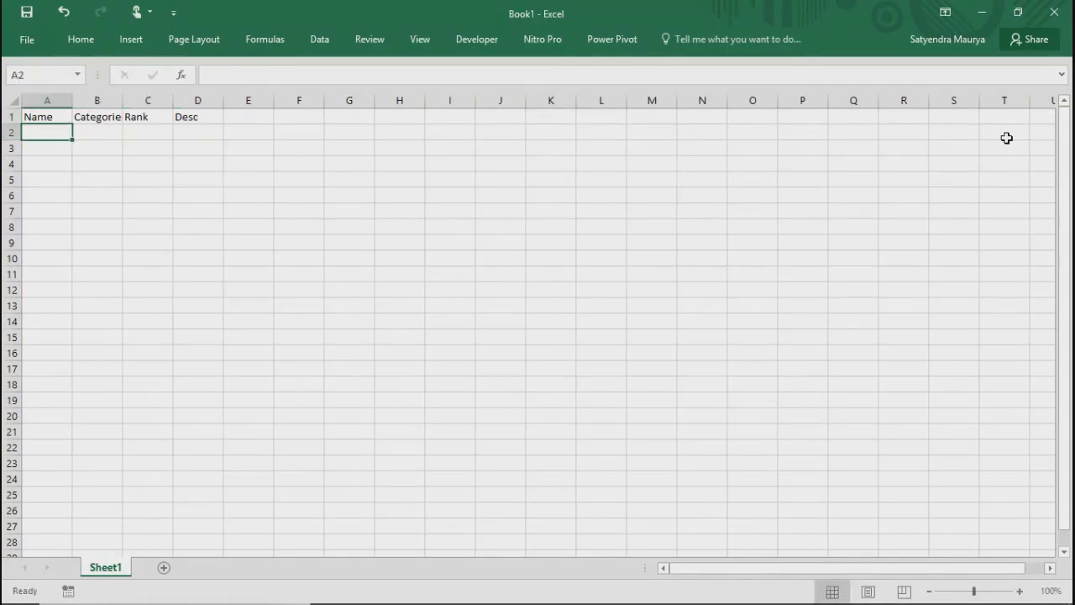
Step: Enter a person's first name in A2 as the first record under Name
key("BackSpace")
type("John")
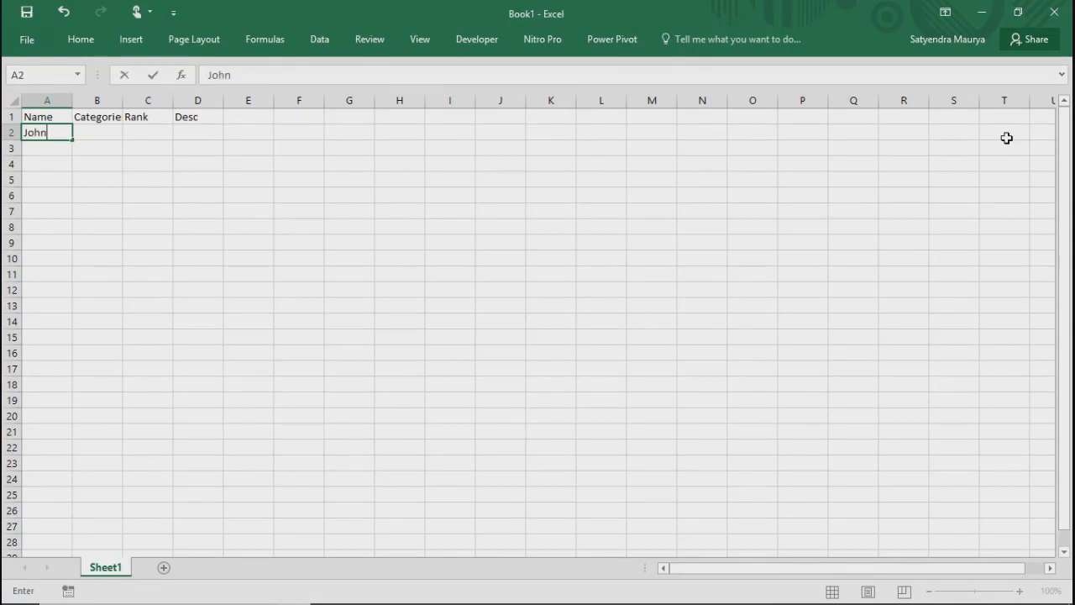
key("Return")
key("Up")
key("Right")
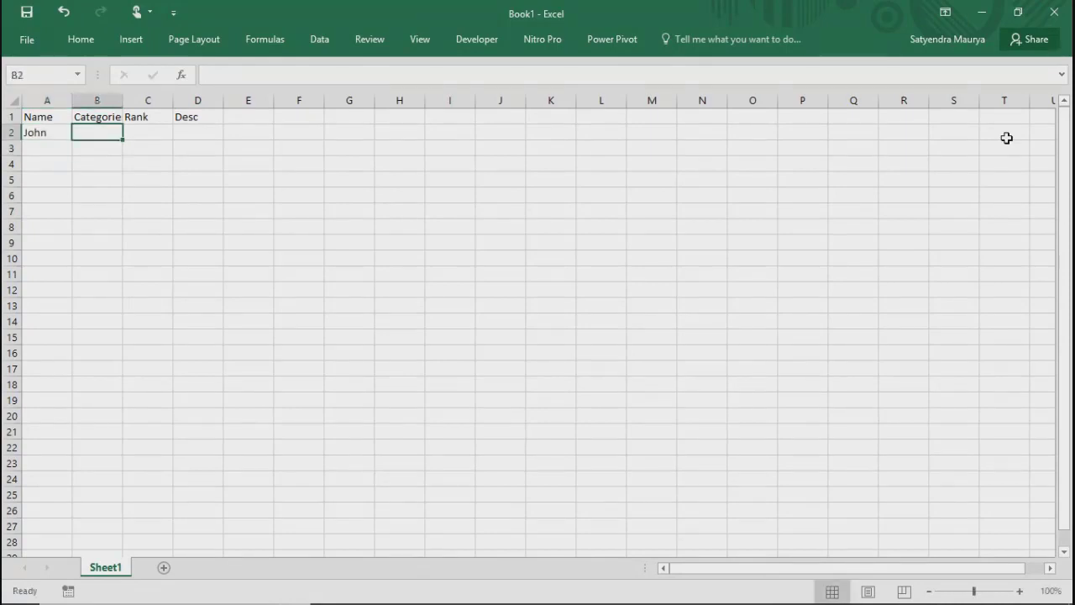
Step: Fill B2 with the categories A, B, C and D, each on its own line within the cell
type("A")
key("alt+Return")
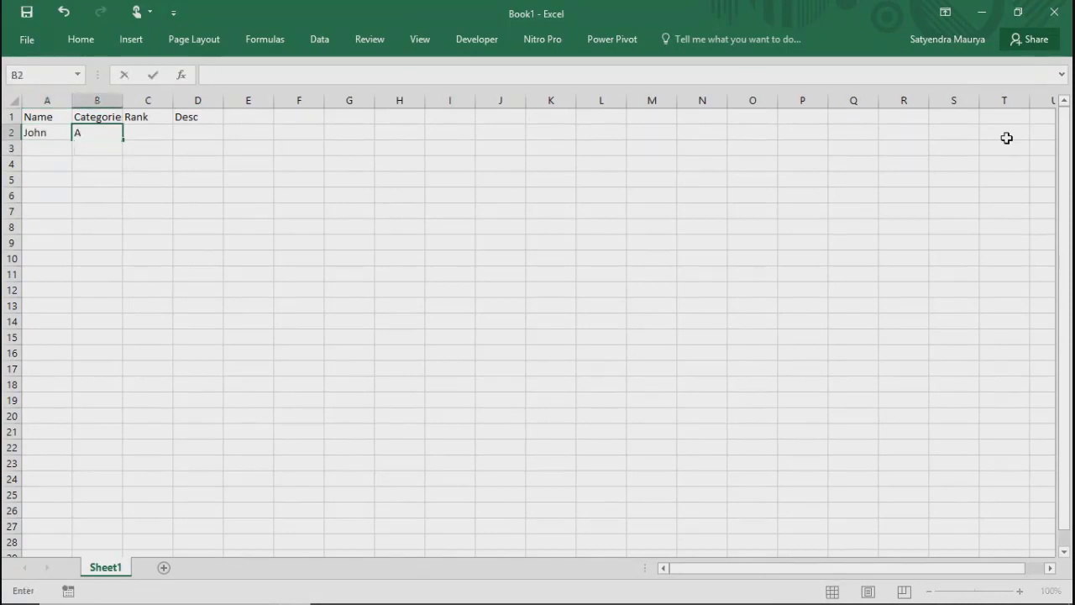
type("B")
key("alt+Return")
type("D")
key("Return")
key("Up")
key("Right")
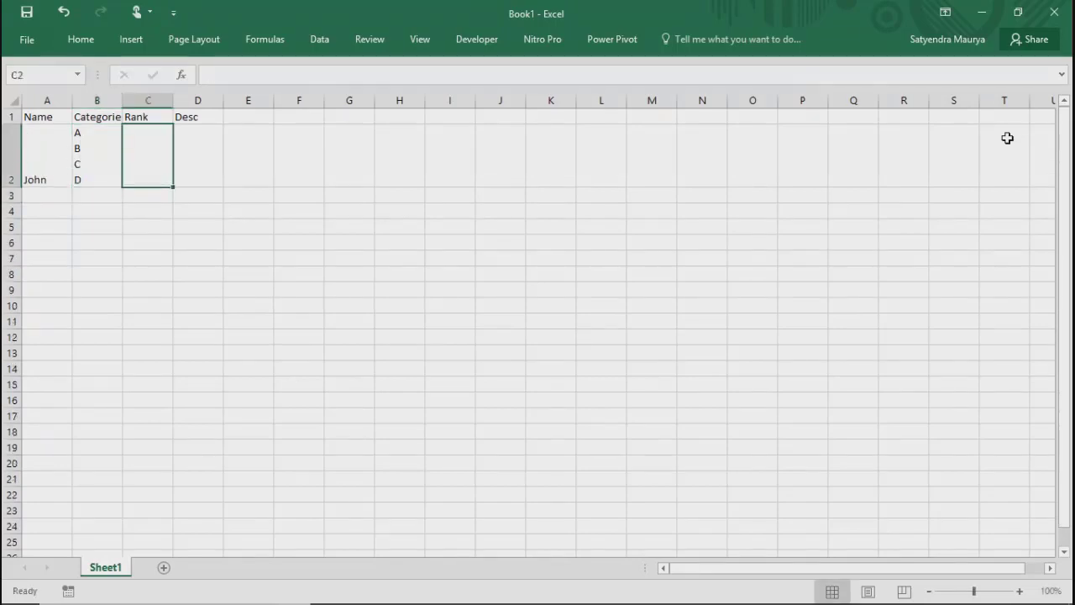
Step: Complete the first record with rank 1 in C2 and the description No Comment in D2
key("Left")
key("Right")
type("1")
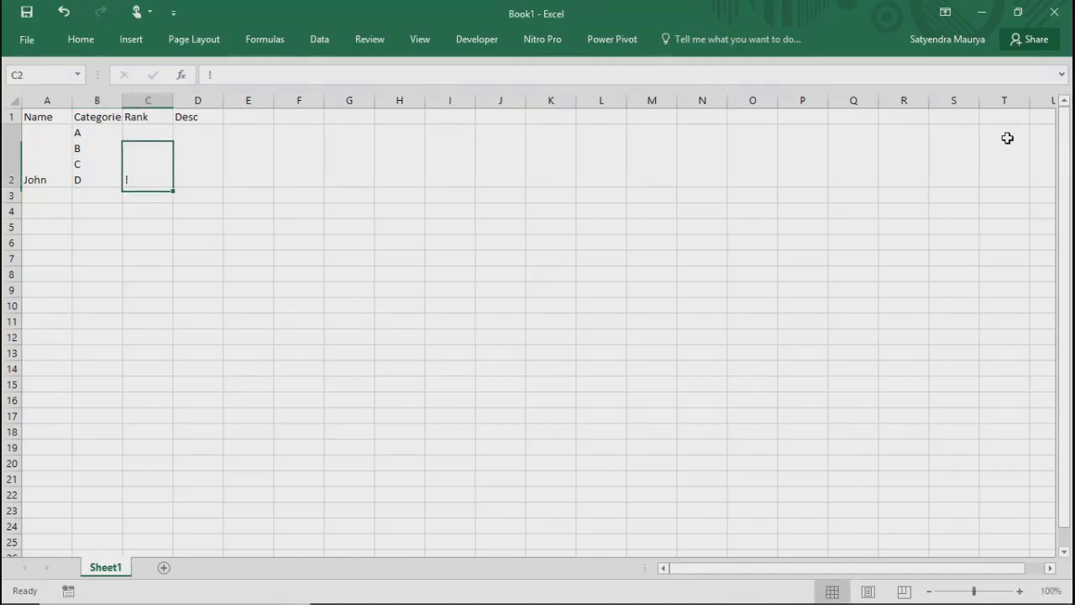
key("Tab")
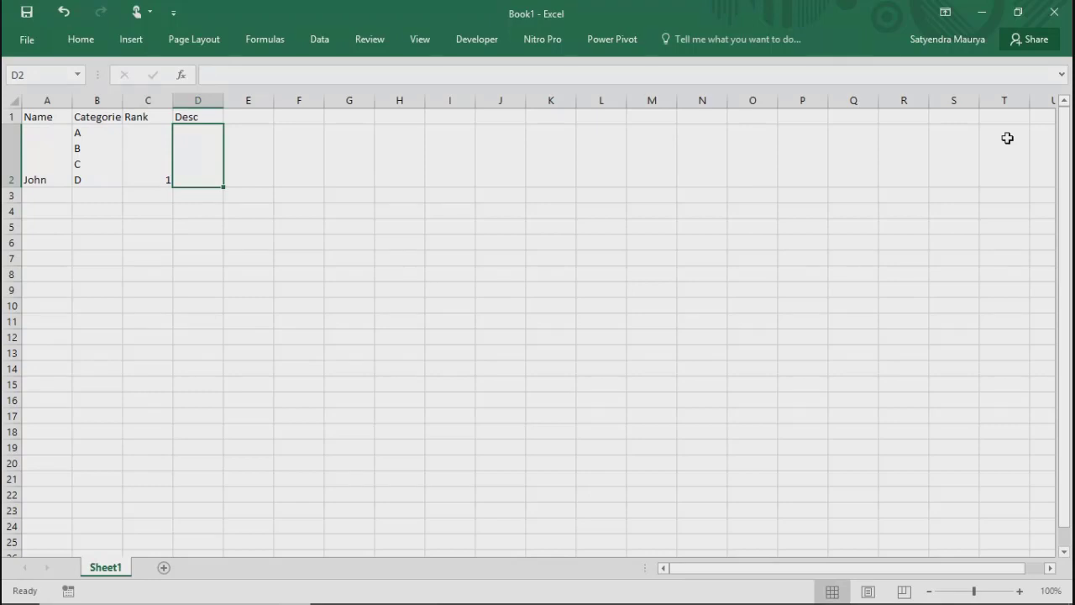
type("No Comment")
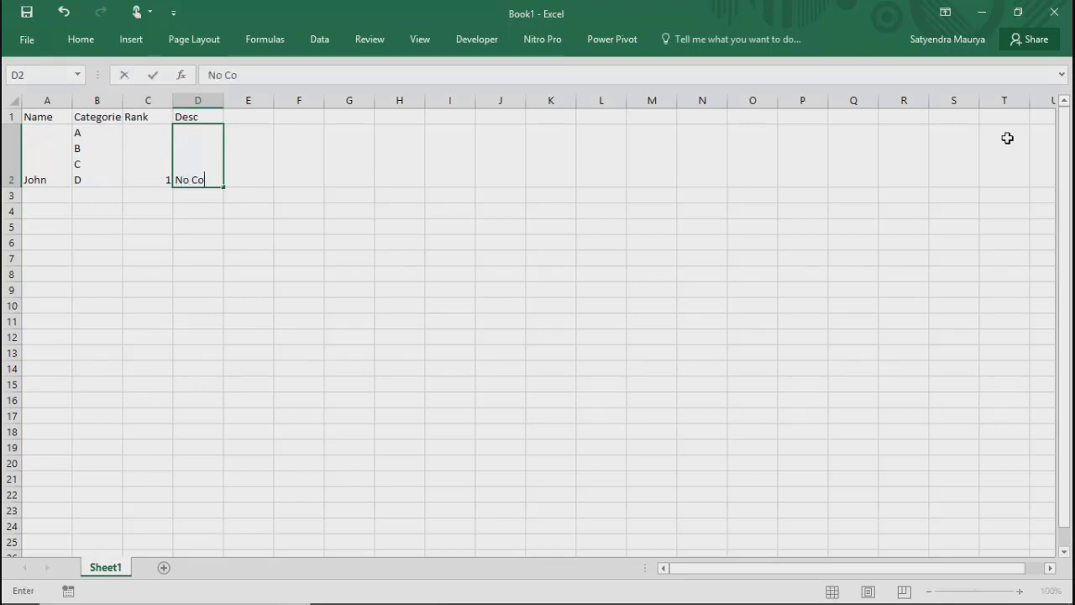
key("Return")
Step: Enter a second person's first name in A3 under Name
key("Left")
key("Left")
key("Left")
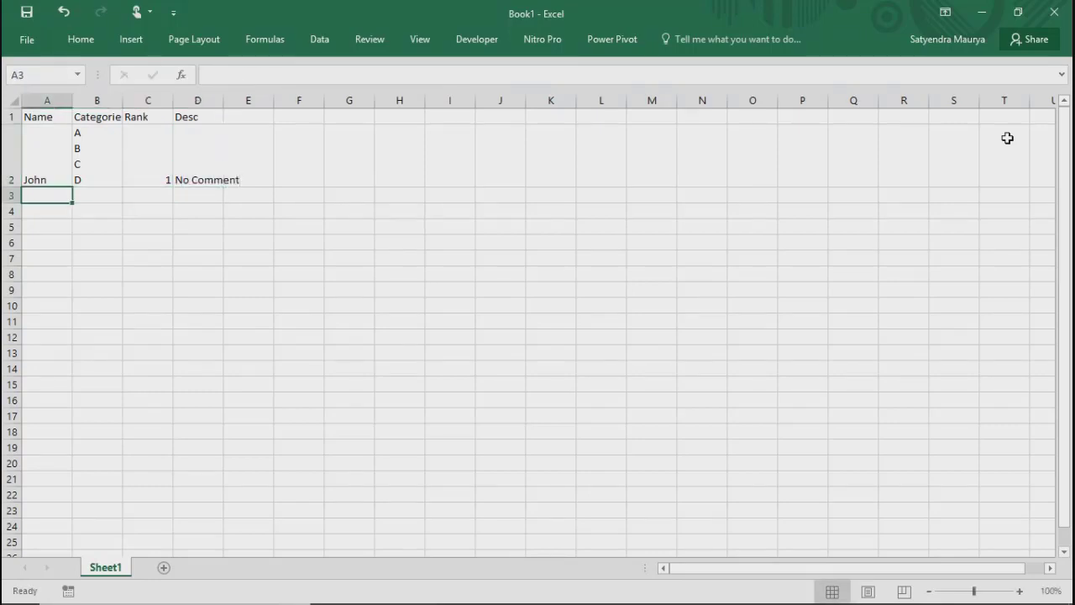
type("Bob")
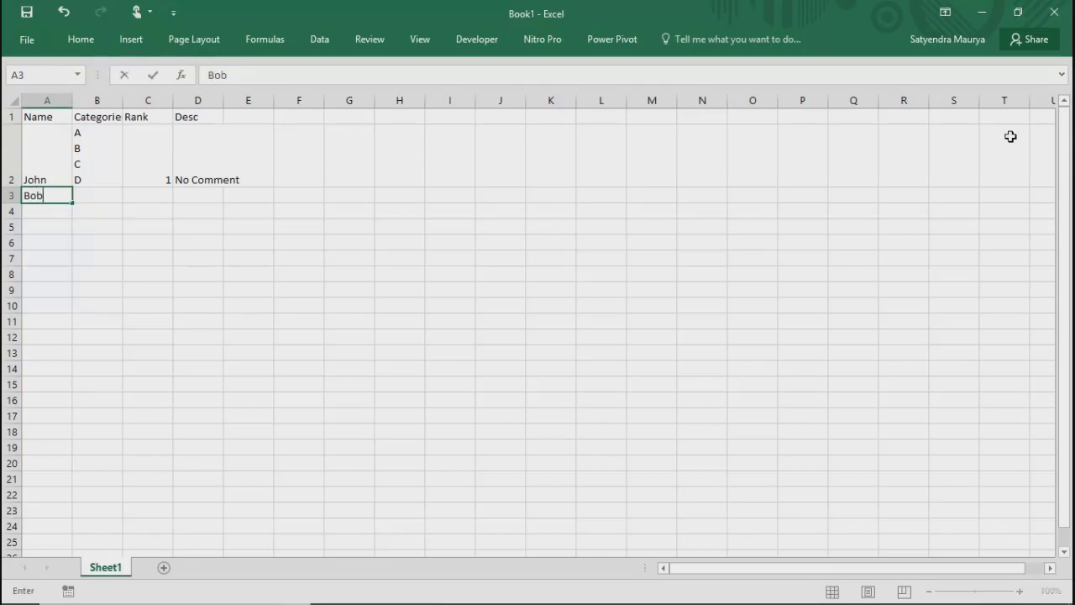
key("Return")
key("Right")
key("Up")
type("A B C D")
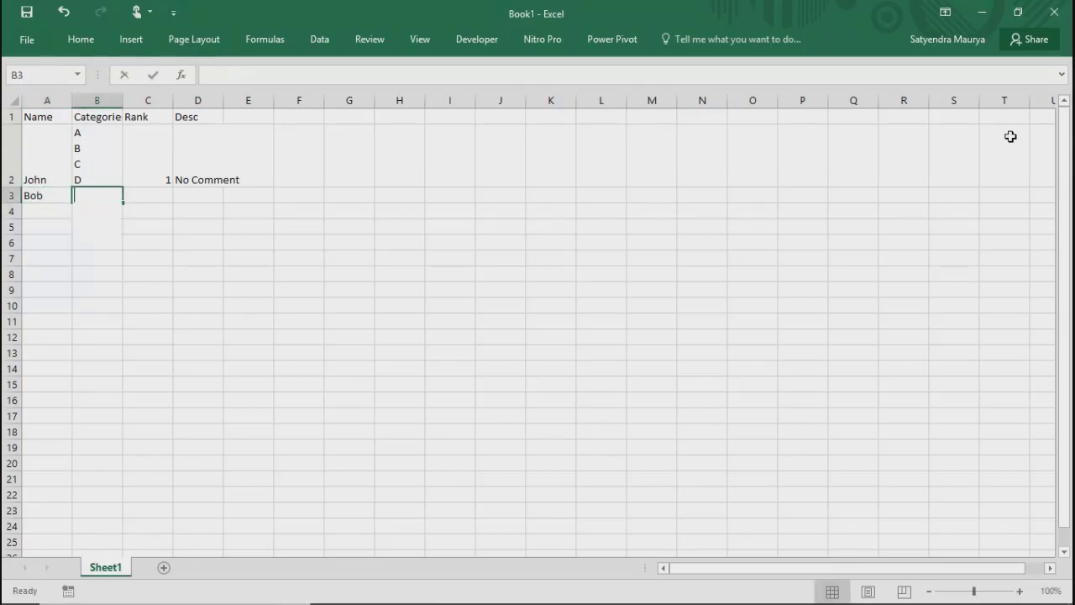
key("Return")
key("Up")
Step: Give the second record the single category A in B3 and rank 2 in C3
type("A")
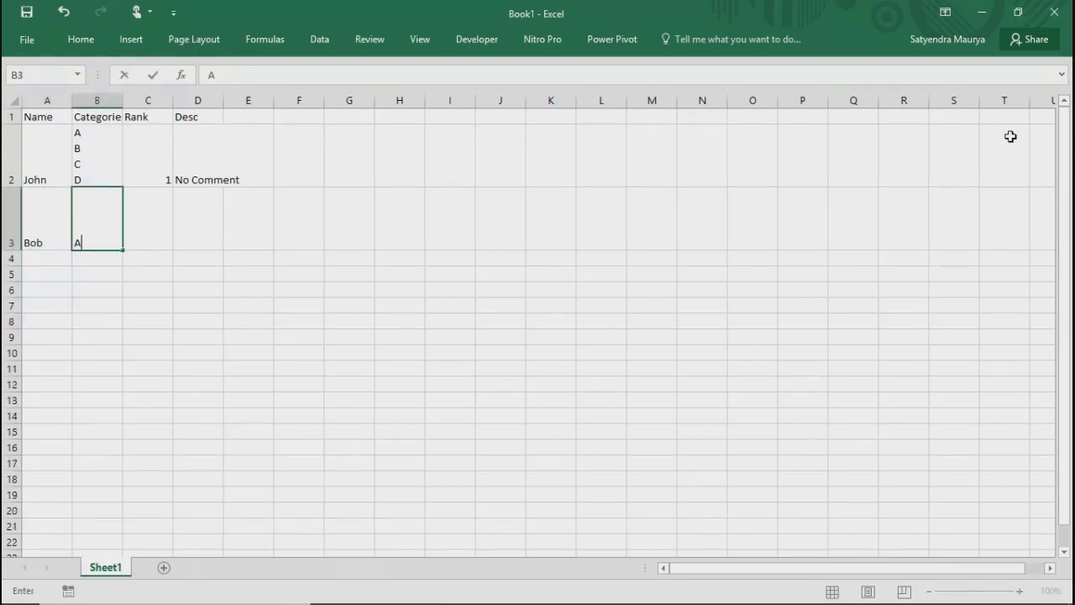
key("Tab")
type("2")
key("Tab")
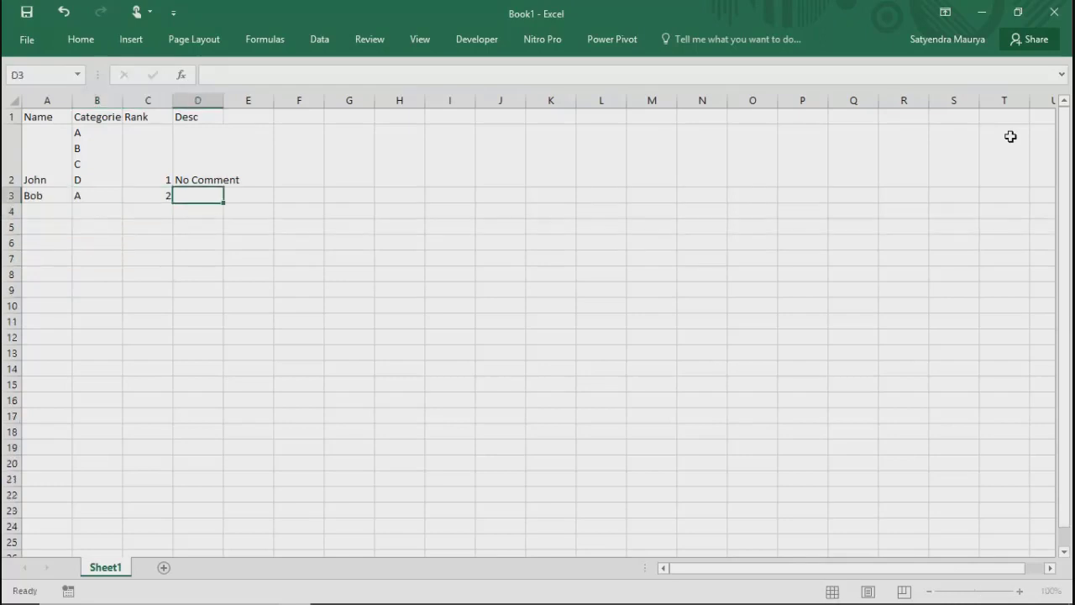
Step: Copy the No Comment description from D2 down the Desc column through D8
key("shift+Up")
key("ctrl+d")
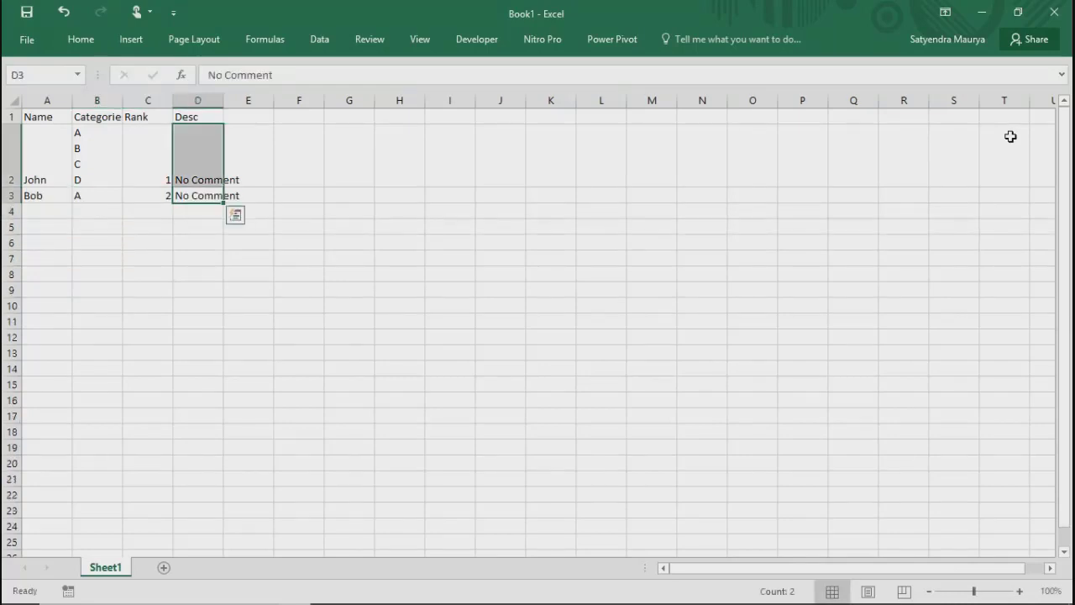
key("Left")
key("Down")
key("Down")
key("Down")
key("Down")
key("Down")
key("Right")
key("shift+Up")
key("shift+Up")
key("shift+Up")
key("shift+Up")
key("shift+Up")
key("ctrl+d")
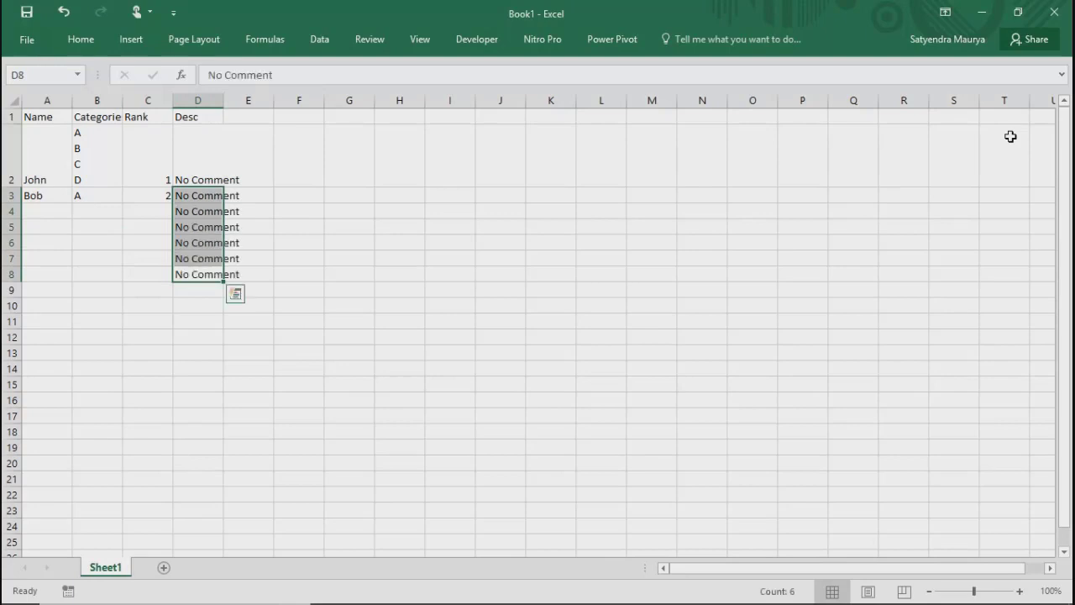
Step: Extend the Rank number series from C2:C3 down through C8
key("Left")
key("Down")
key("Up")
key("Up")
key("Up")
key("Up")
key("Up")
key("Up")
key("Up")
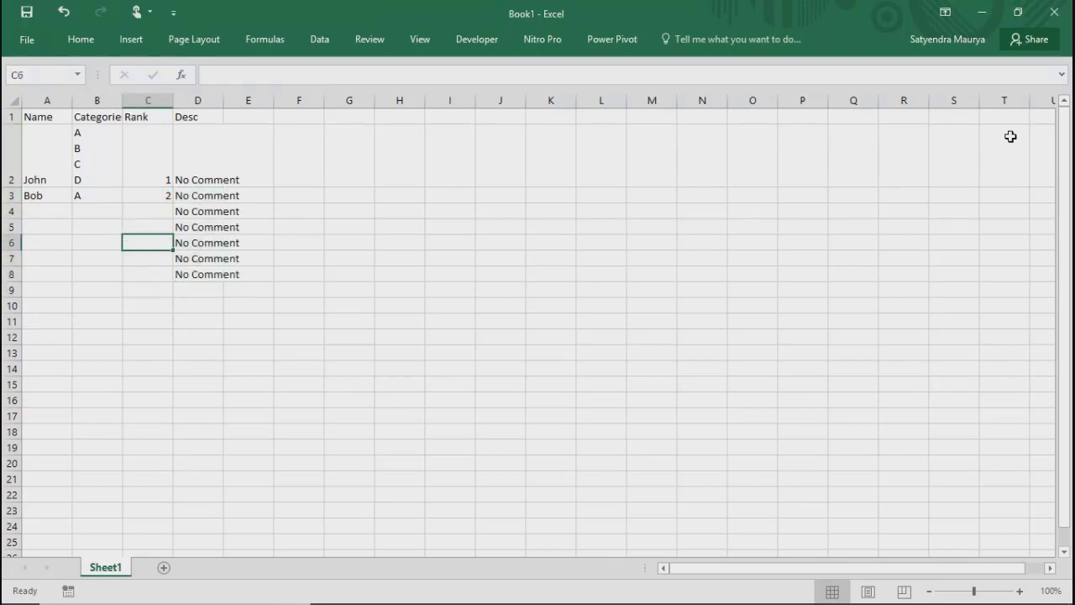
key("shift+Down")
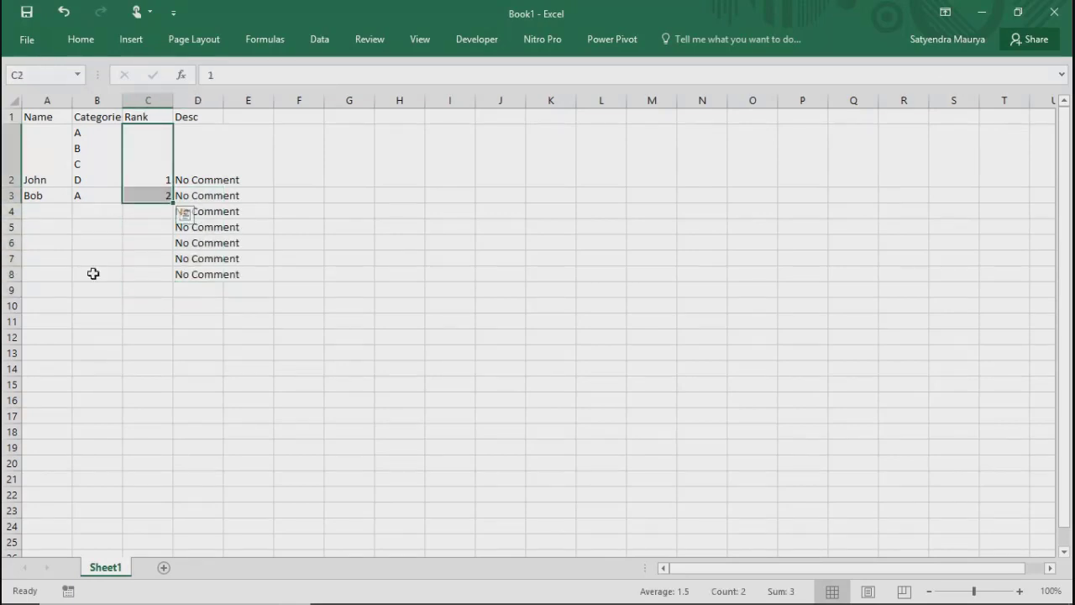
left_click_drag(174, 203, 172, 280)
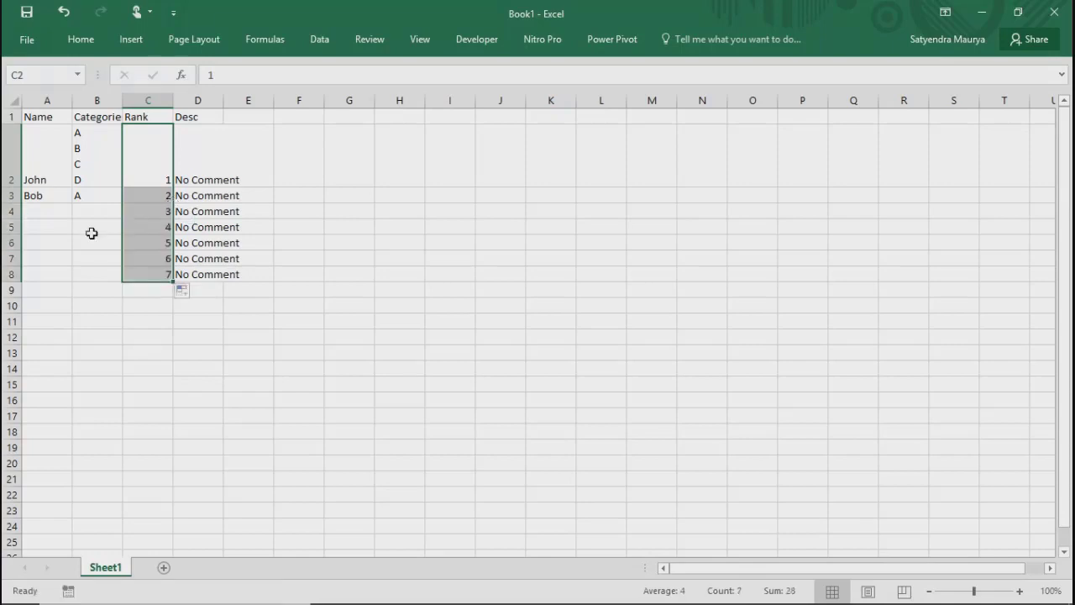
Step: Enter the categories C, D, A and B in B4 through B7, one per cell
left_click(86, 210)
type("C")
key("Return")
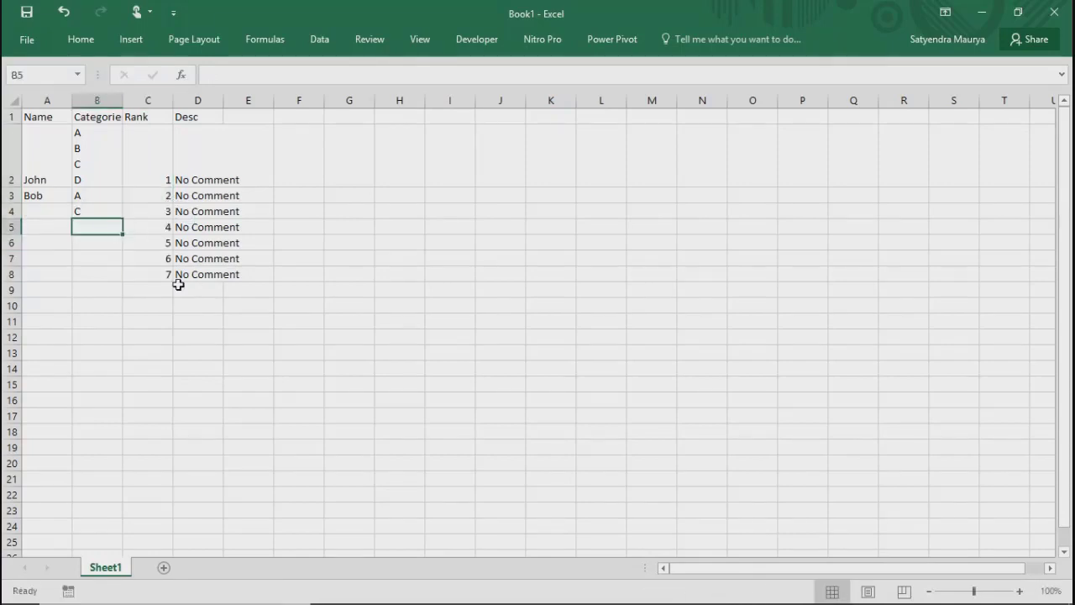
type("D")
key("Return")
type("A")
key("Return")
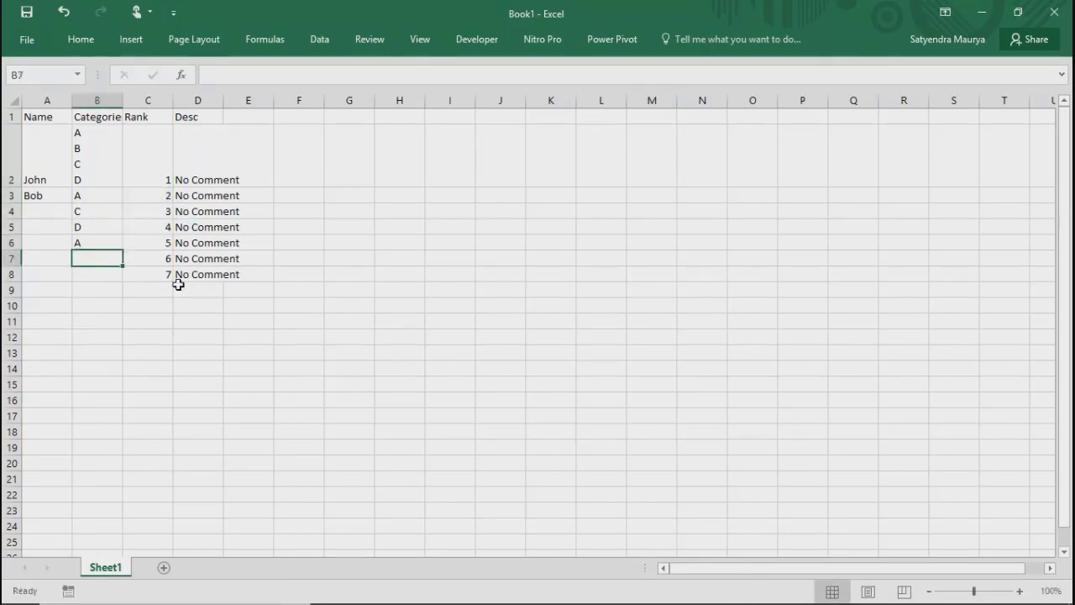
type("B")
key("Return")
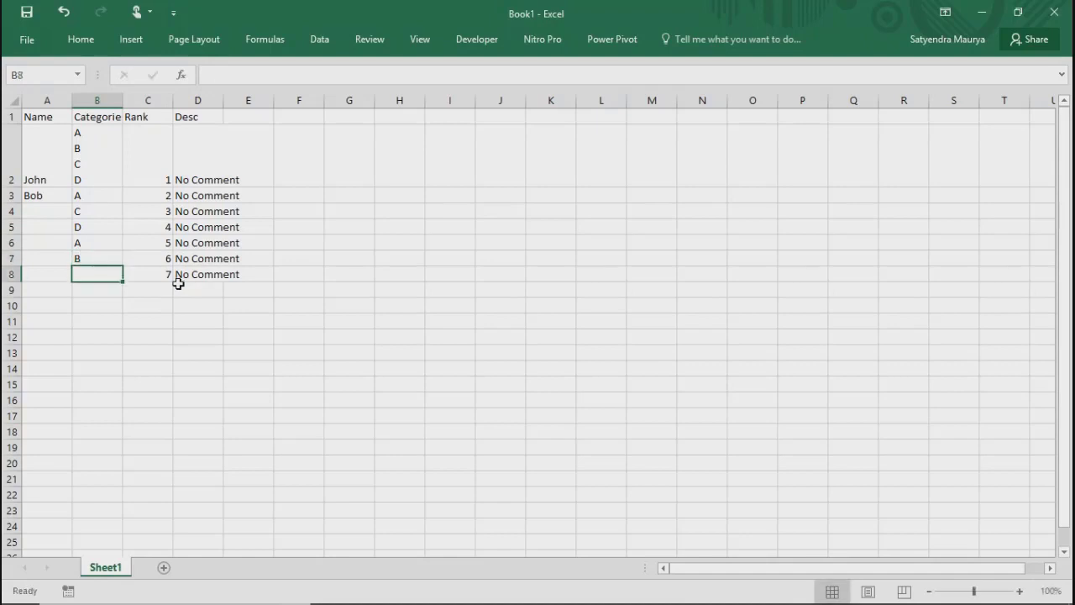
Step: Fill B8 with the categories D and C on separate lines within the cell
type("D")
key("alt+Return")
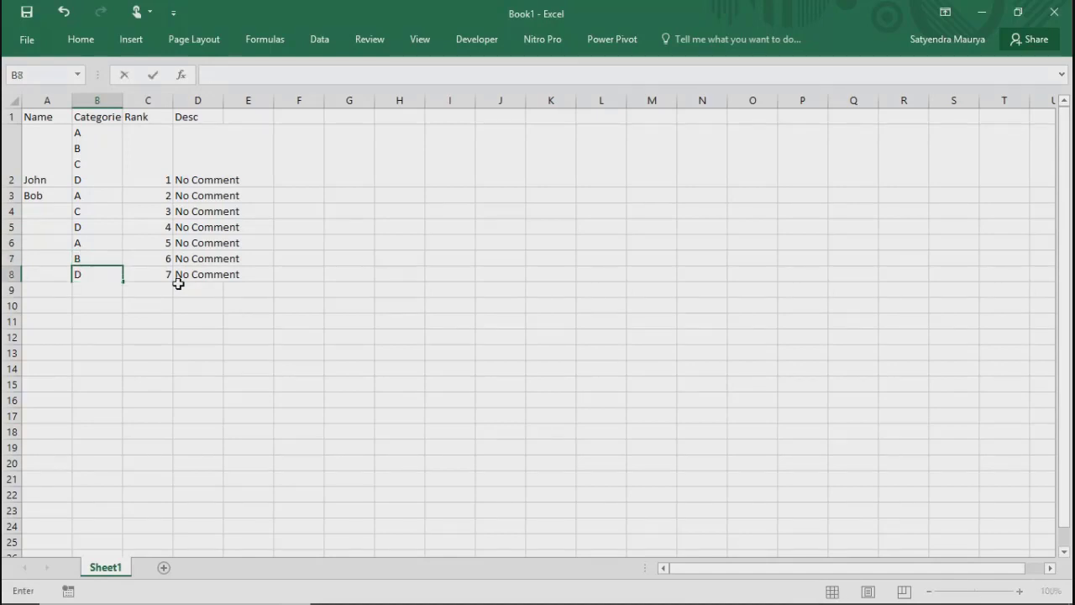
key("Return")
Step: Fill the Name column from A4 through A8 with five more sample first names, one per cell
key("Up")
key("Up")
key("Up")
key("Up")
key("Up")
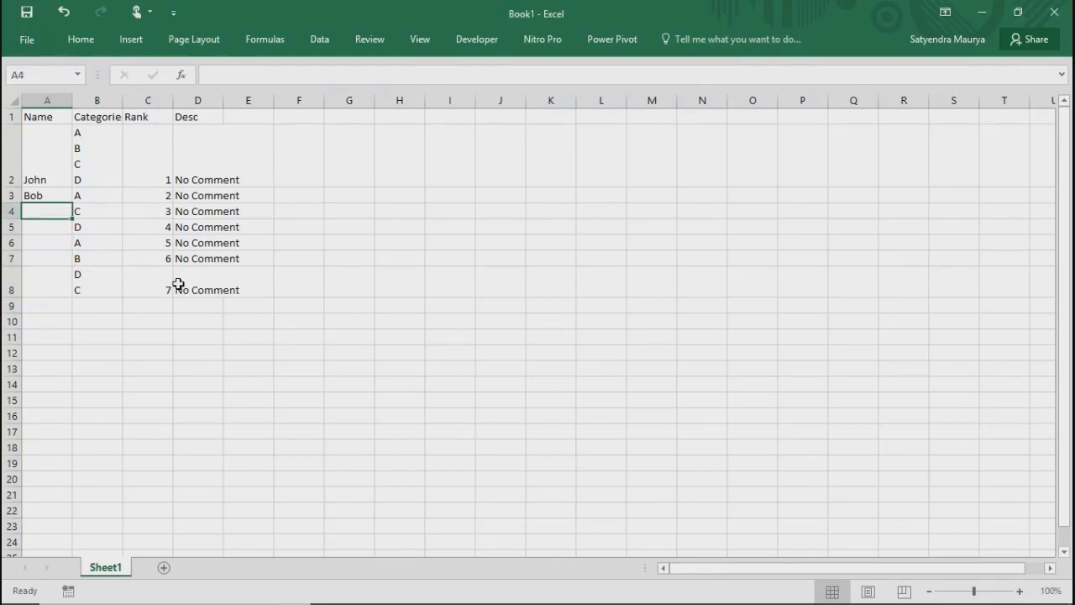
type("Rob")
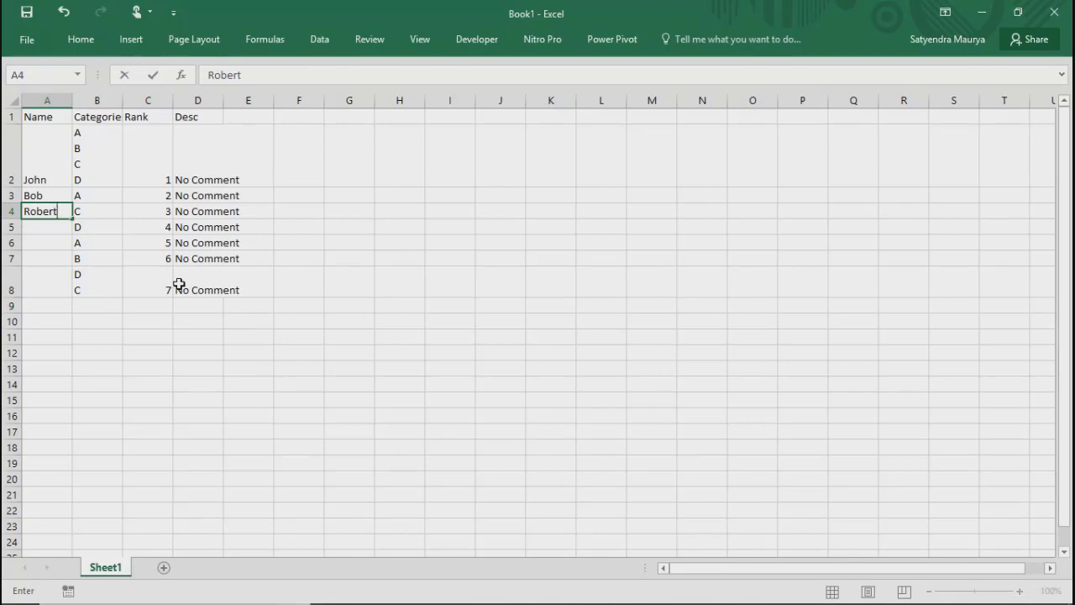
type("ert")
key("Return")
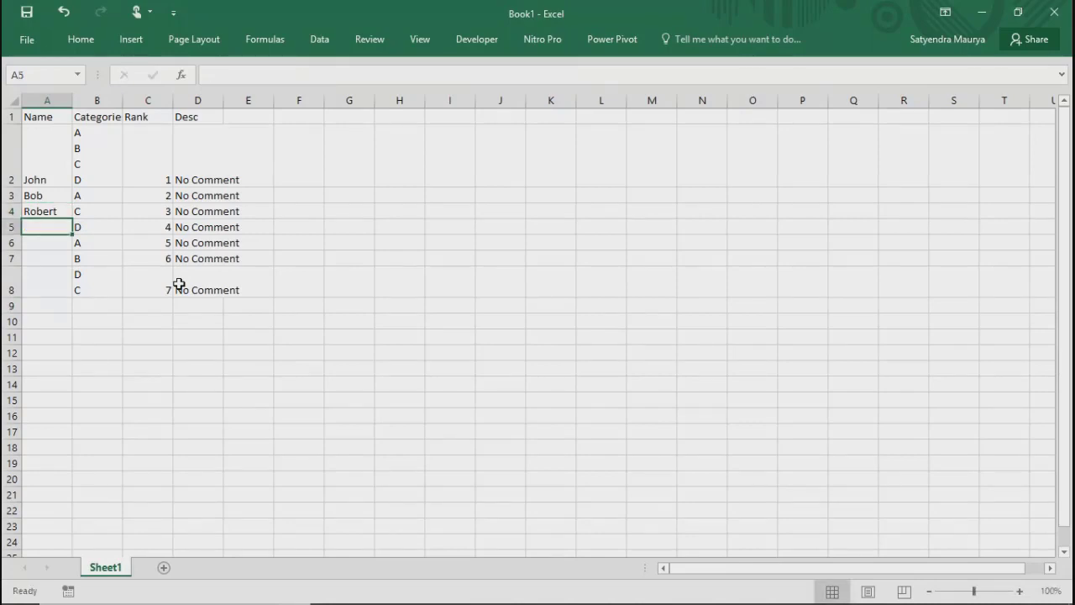
type("Kevin")
key("Return")
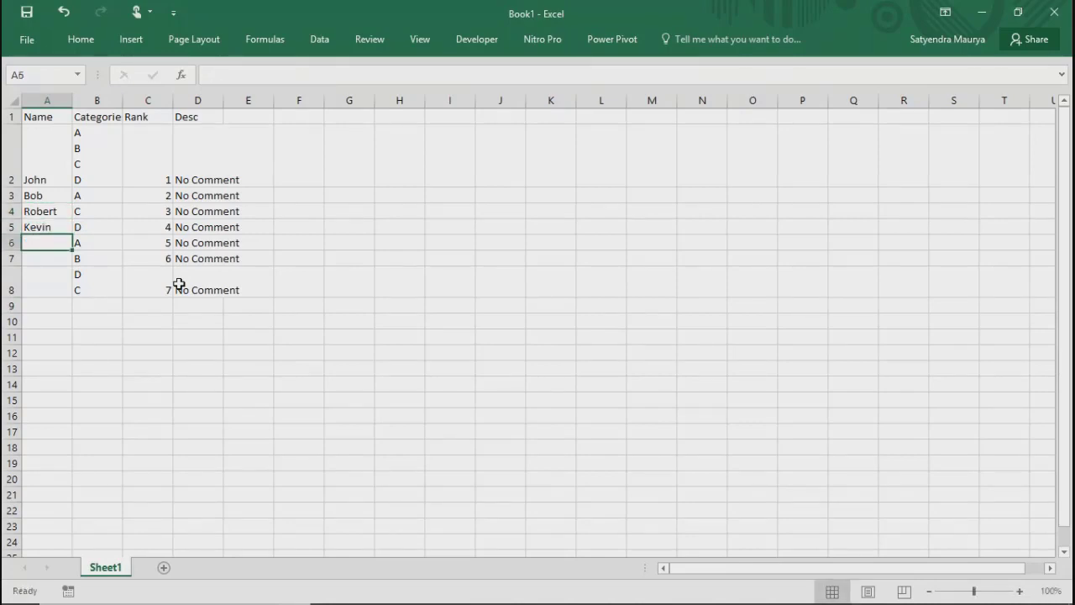
type("Sam")
key("Return")
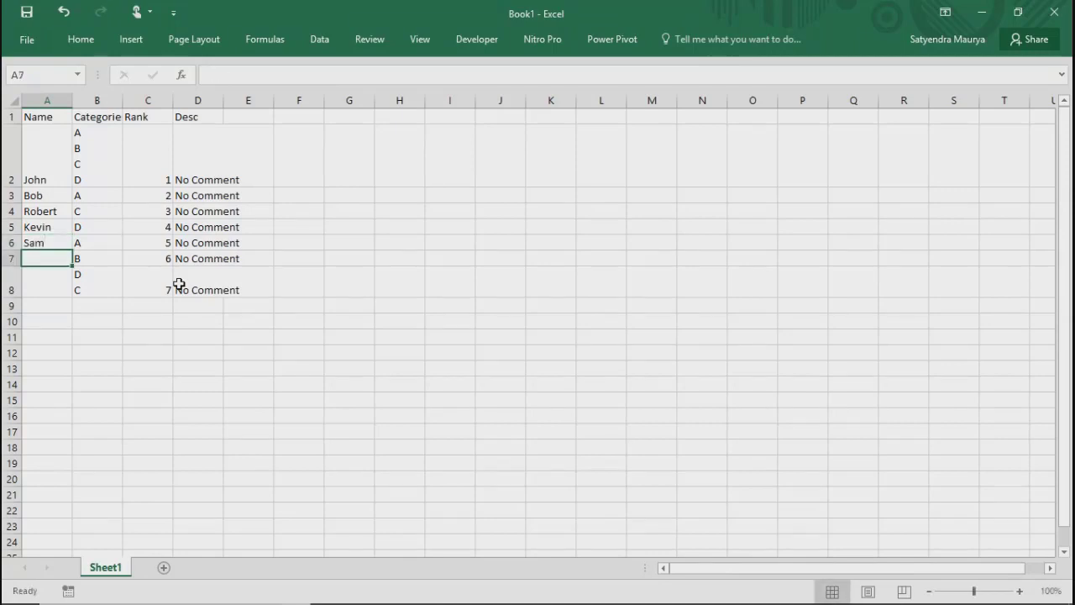
type("charls")
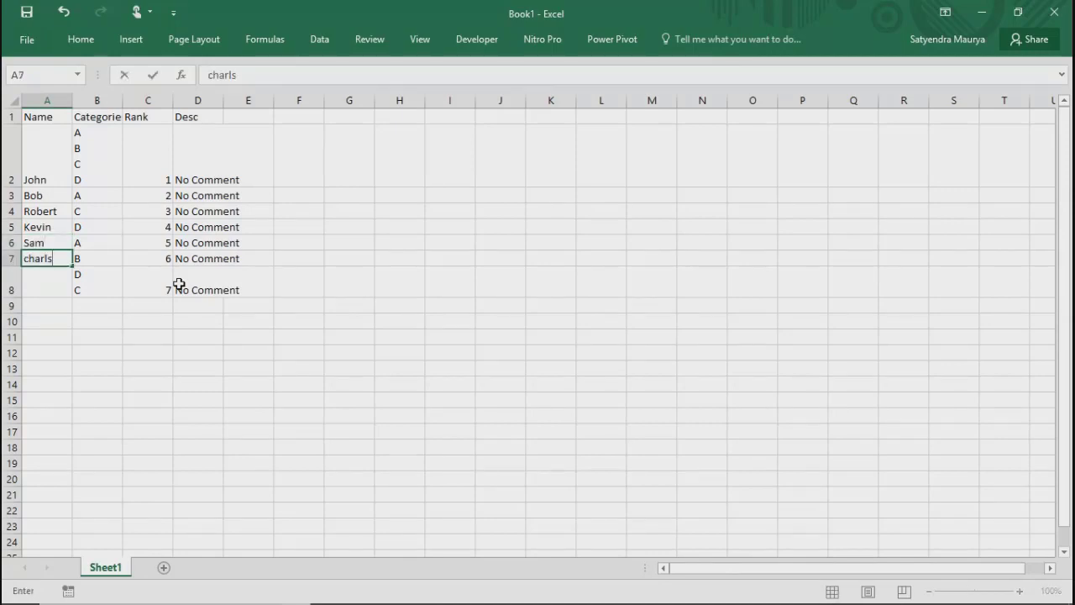
key("Return")
type("Jon")
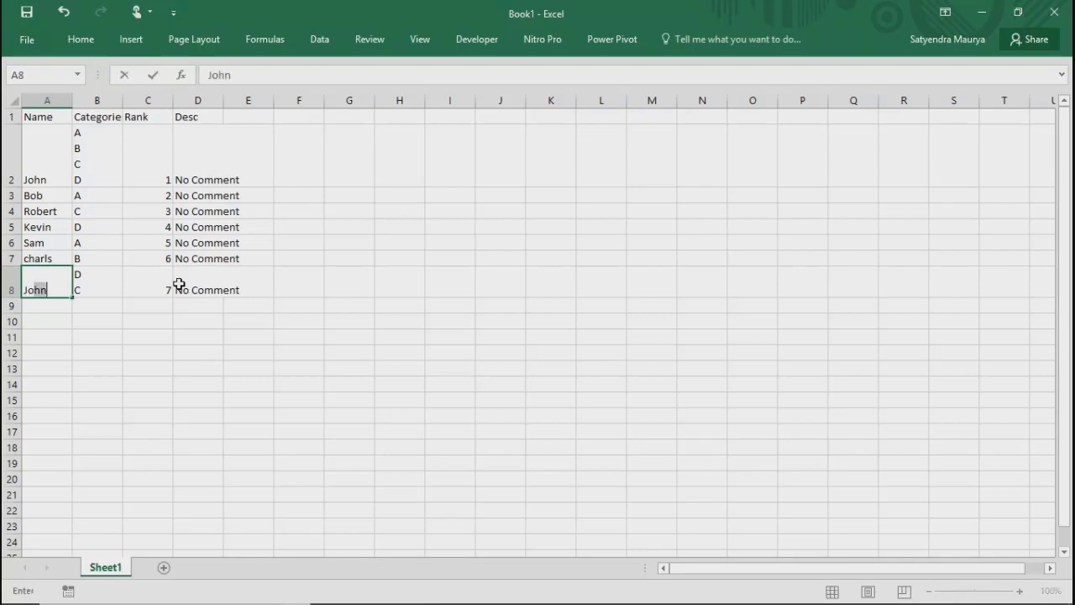
type("y")
key("Return")
Step: Select the table A1:D8 and fit the Desc column's width to its contents
key("Up")
key("Up")
key("Up")
key("Up")
key("Up")
key("Up")
key("Up")
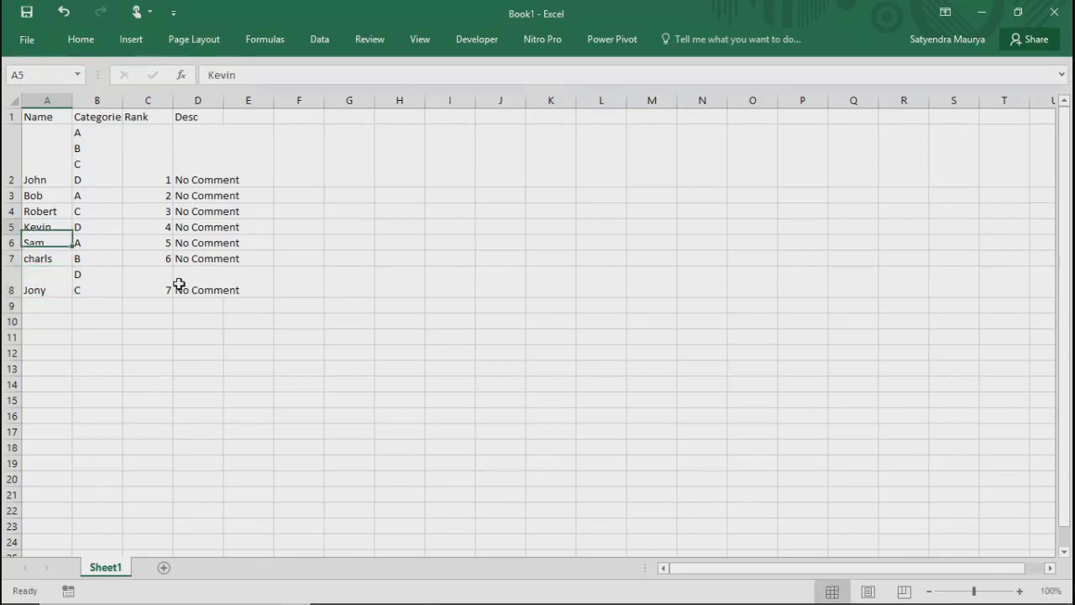
key("Up")
key("shift+Right")
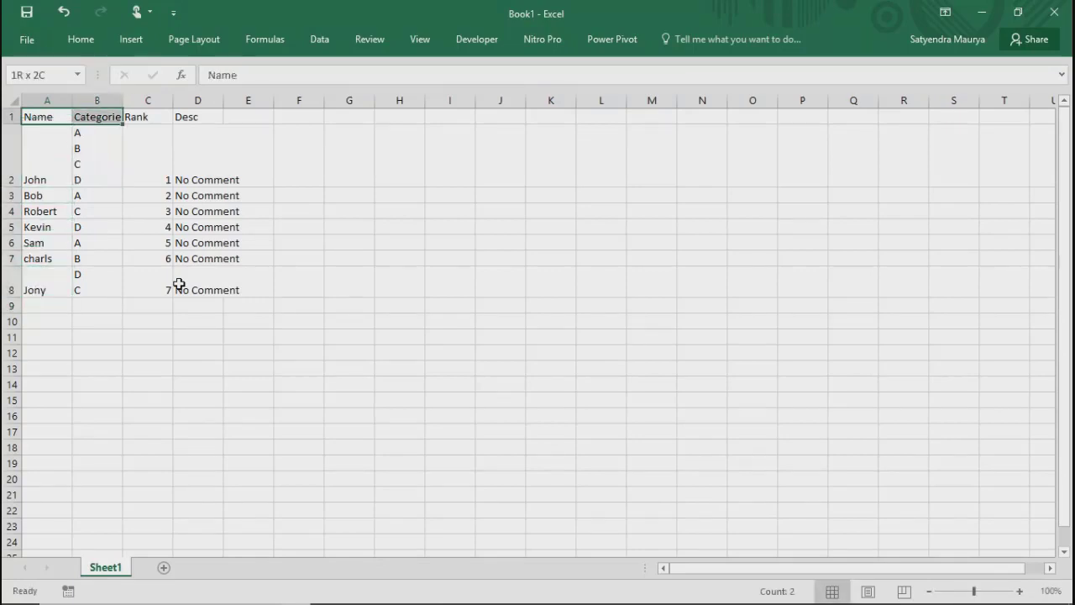
key("shift+Right")
key("shift+Down")
key("shift+Down")
key("shift+Down")
key("shift+Down")
key("shift+Down")
key("shift+Down")
key("shift+Down")
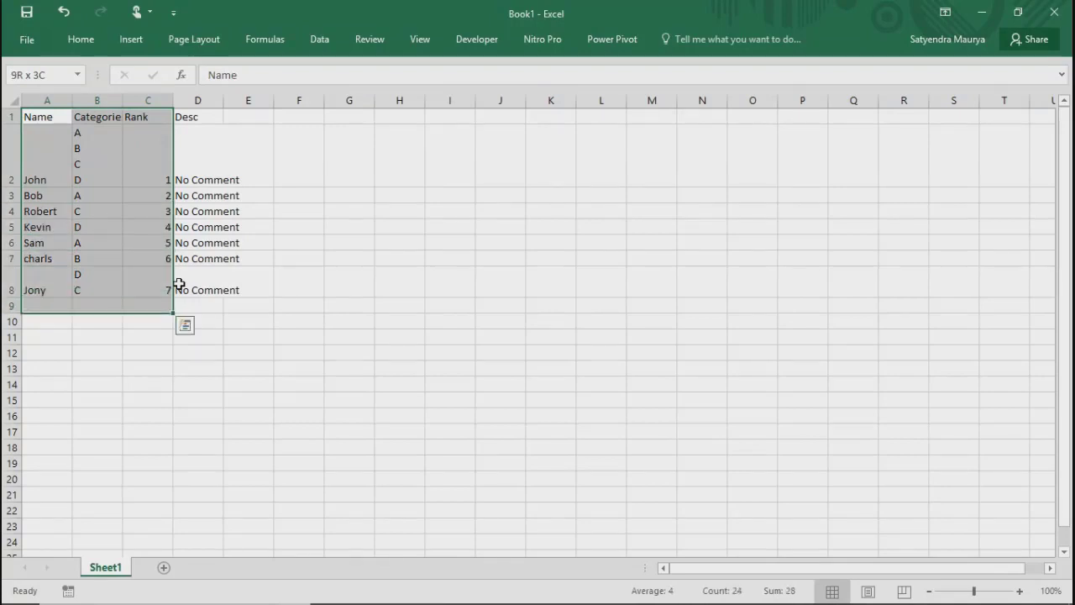
key("shift+Right")
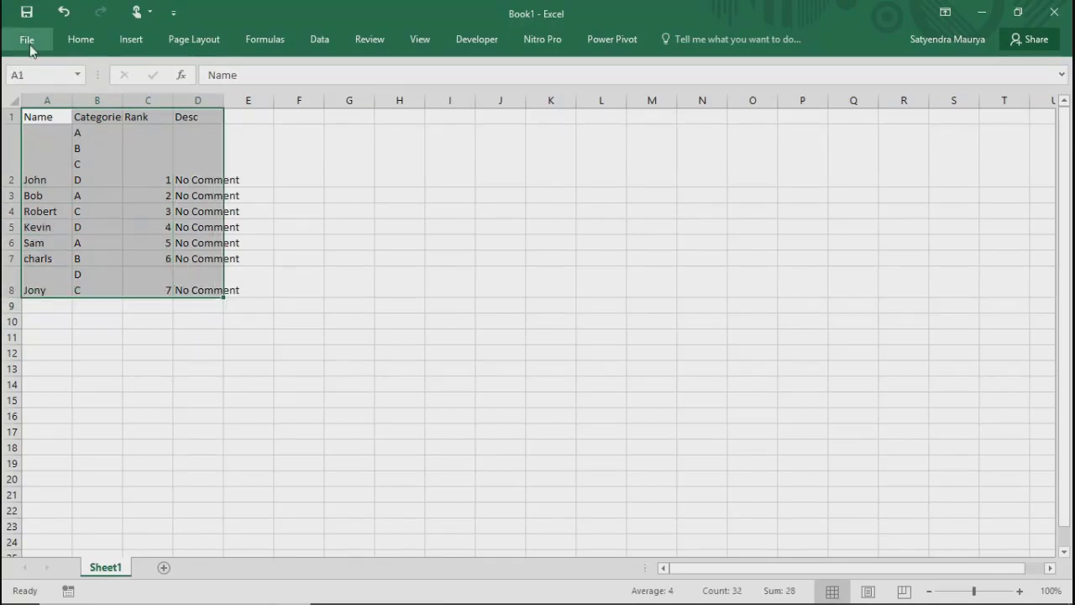
double_click(223, 100)
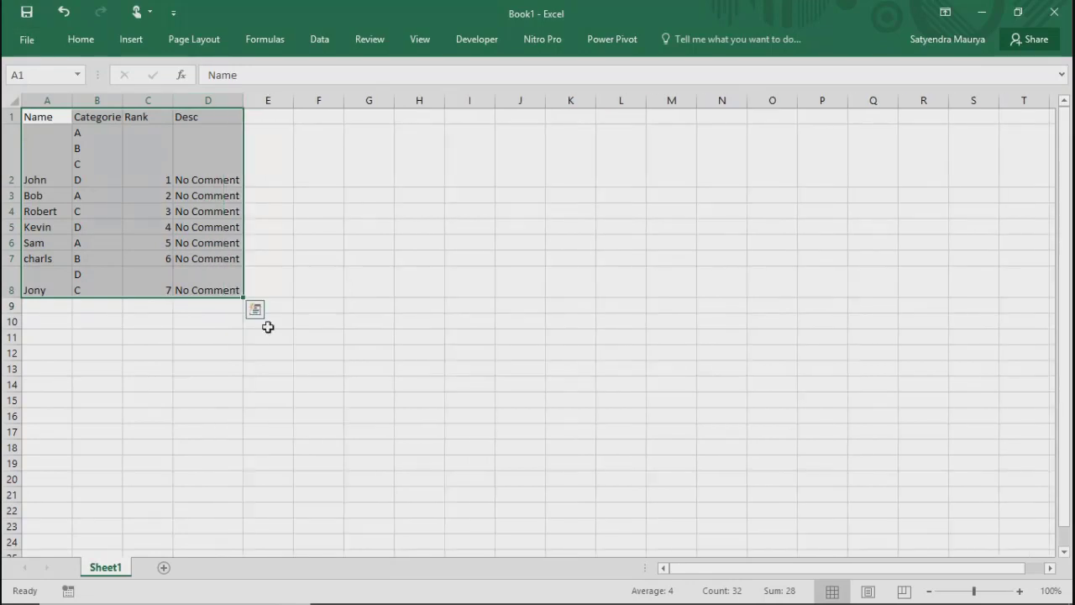
Step: Start saving the workbook to the AppData folder on this PC with CSV (MS-DOS) as the file type
left_click(27, 40)
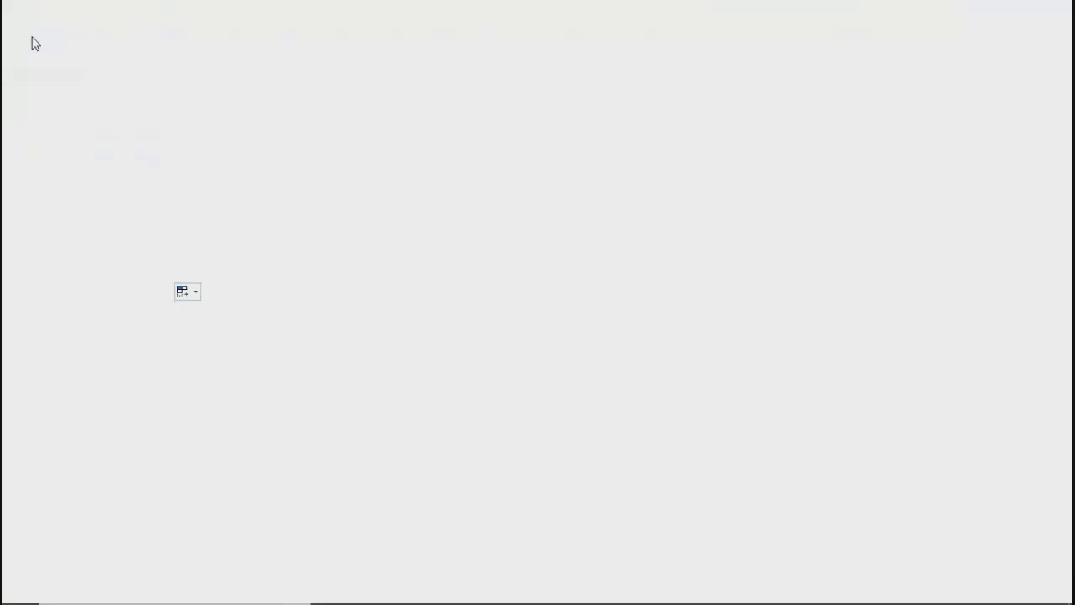
left_click(36, 196)
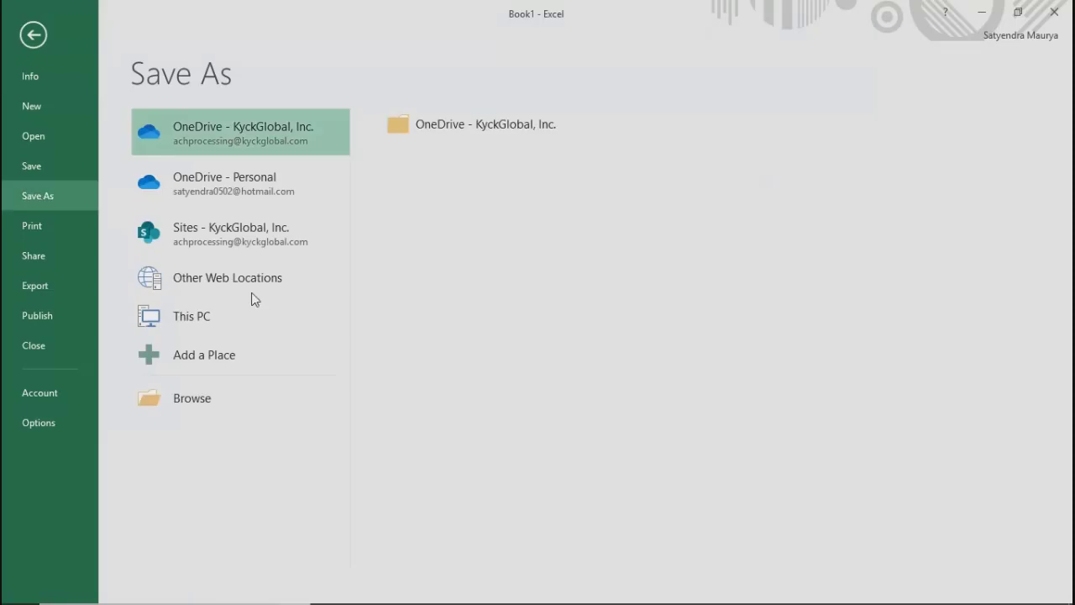
left_click(203, 321)
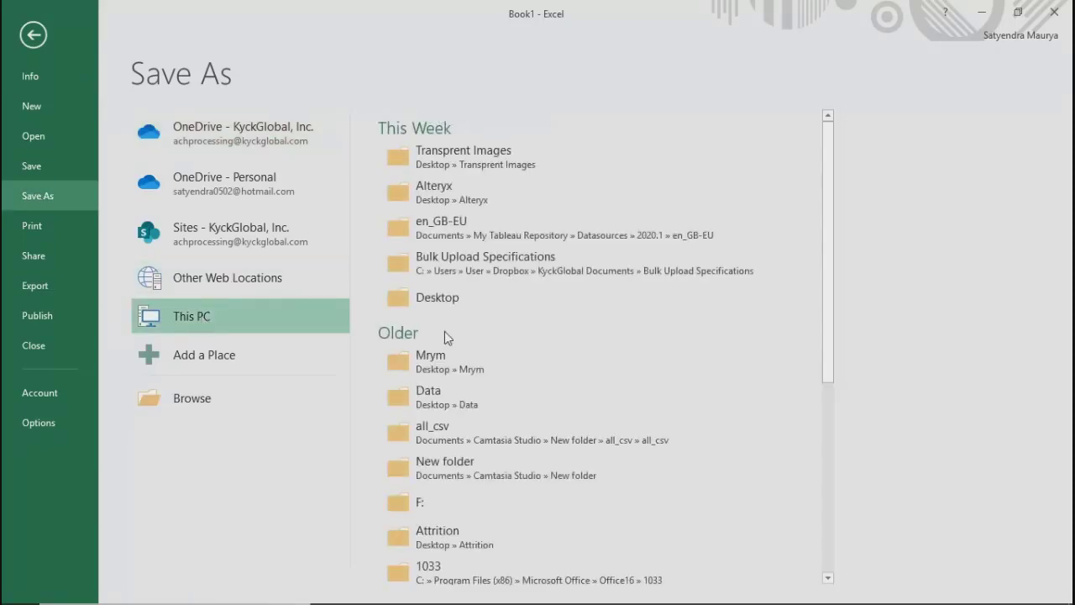
left_click(425, 193)
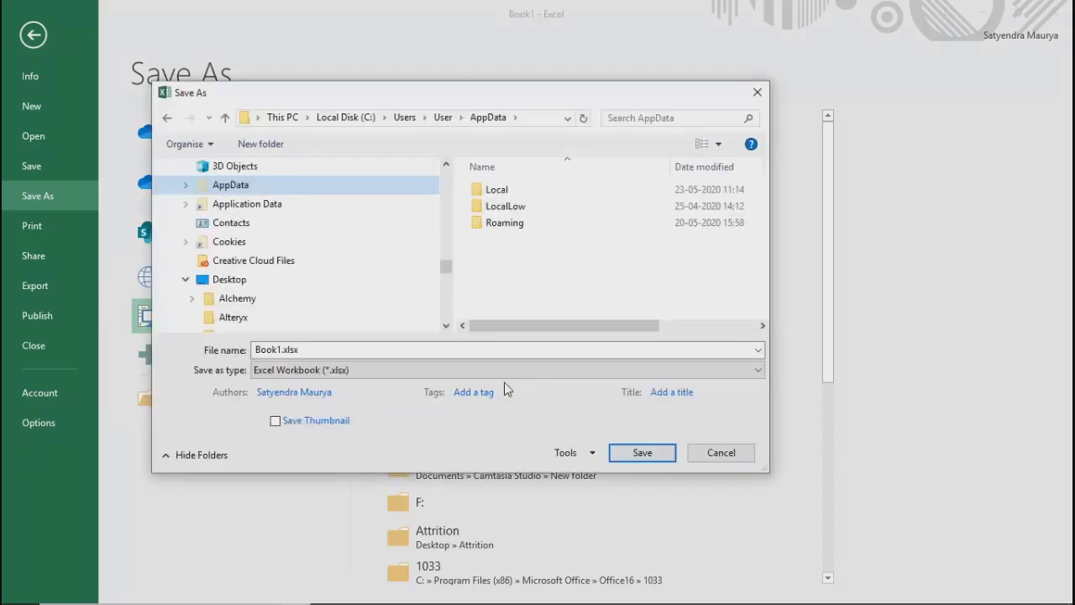
left_click(430, 372)
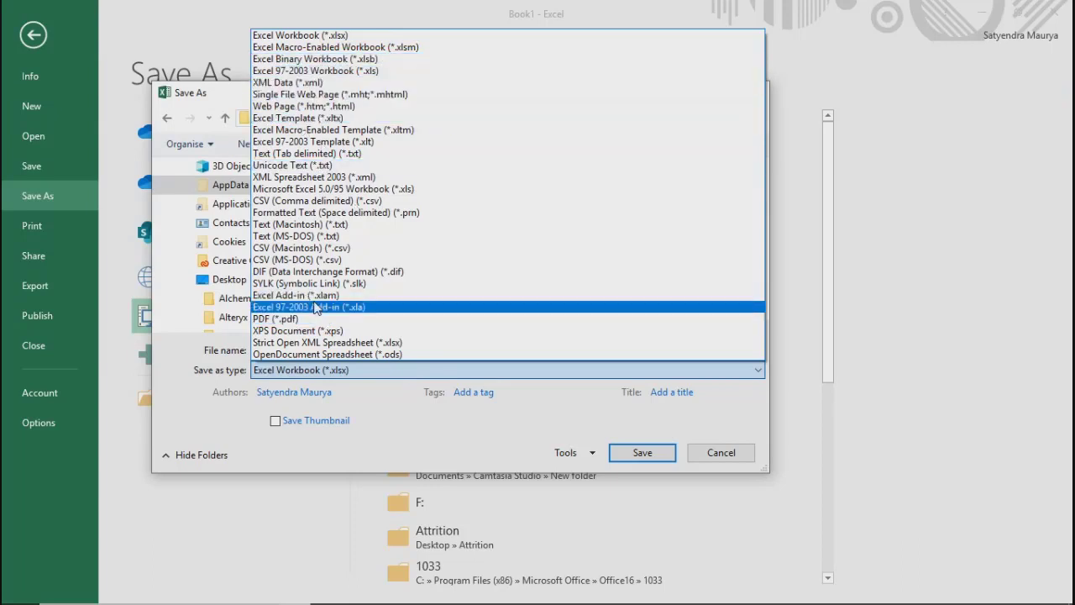
left_click(322, 248)
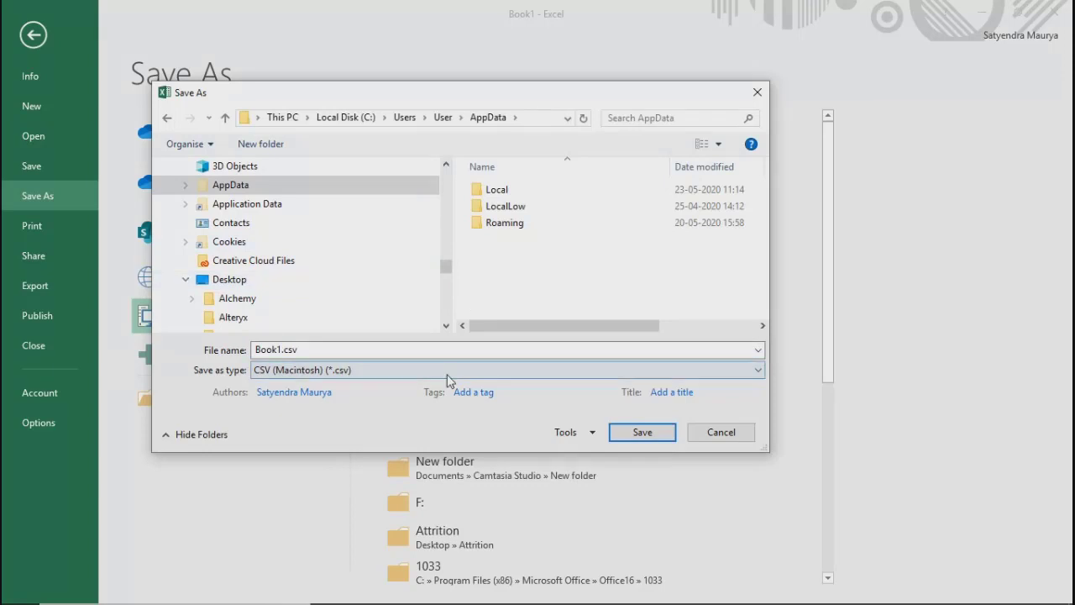
left_click(401, 376)
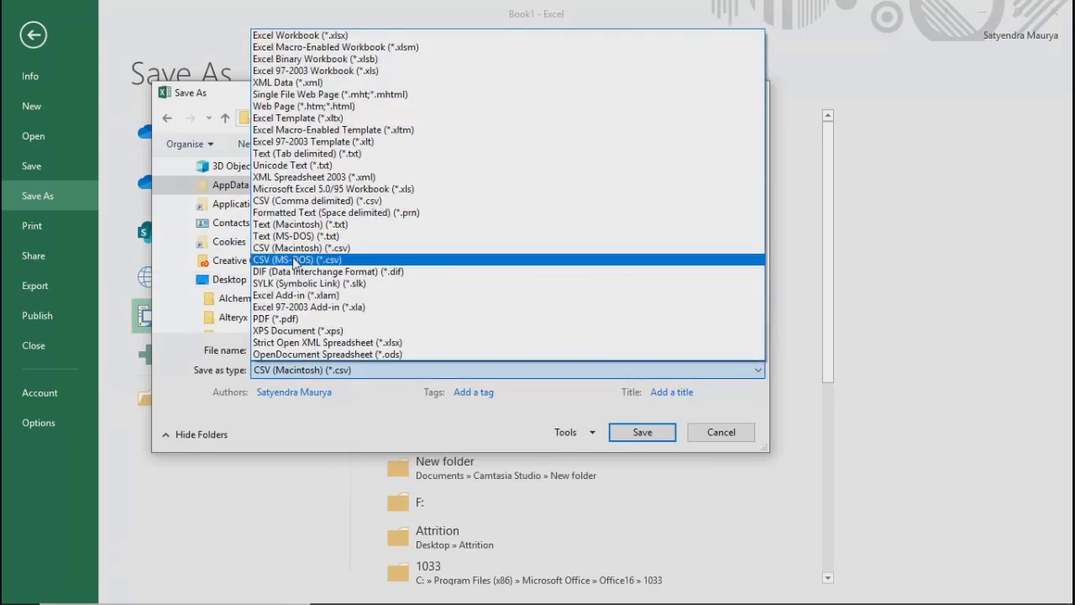
left_click(296, 261)
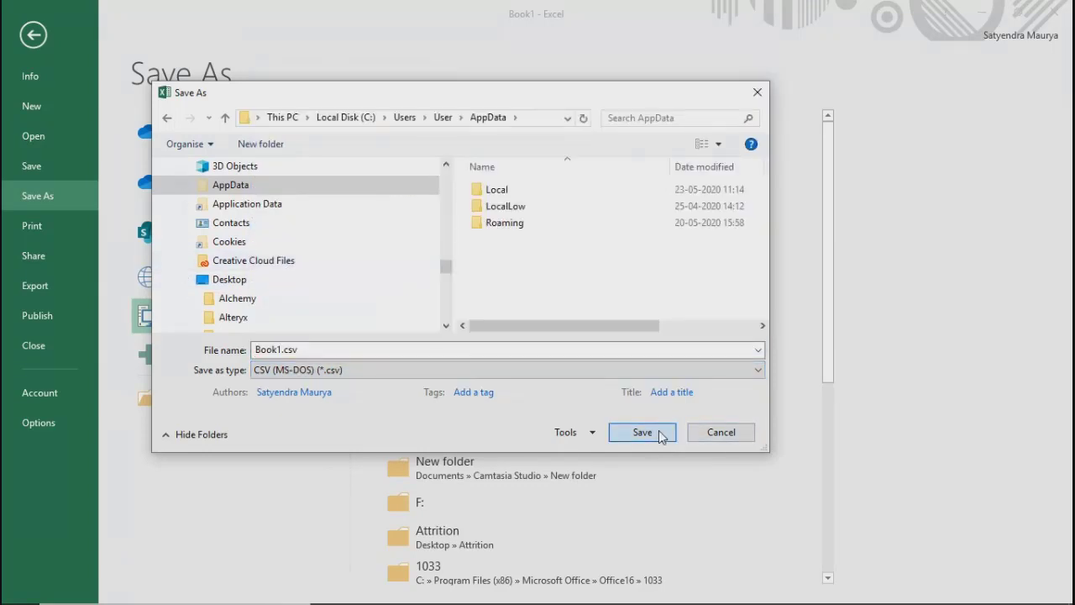
Step: Name the file Test and save it, keeping the CSV format
double_click(349, 350)
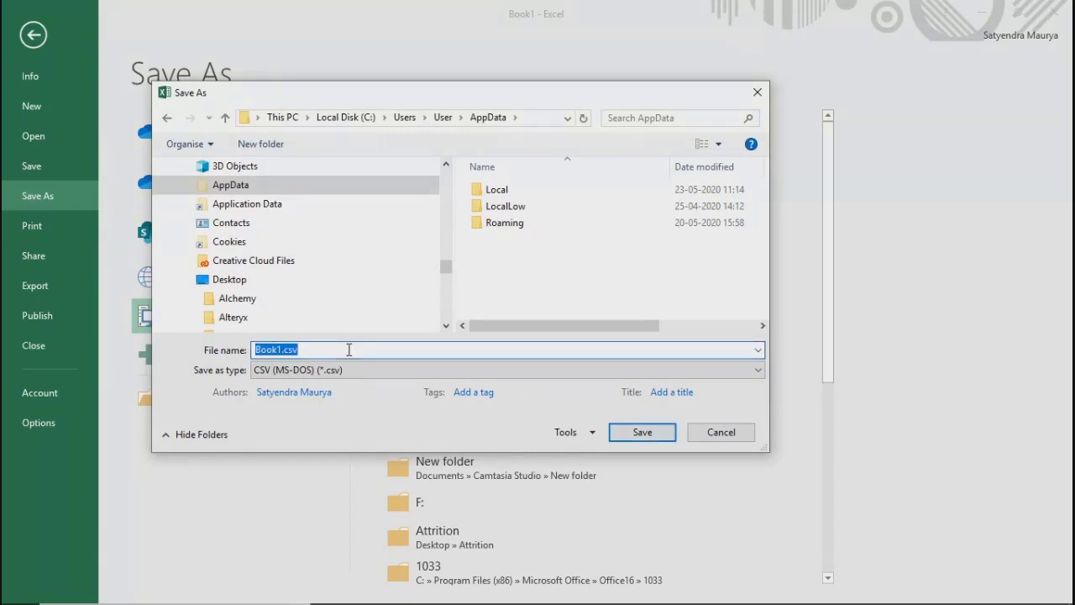
key("Home")
key("shift+Home")
type("Test")
left_click(637, 433)
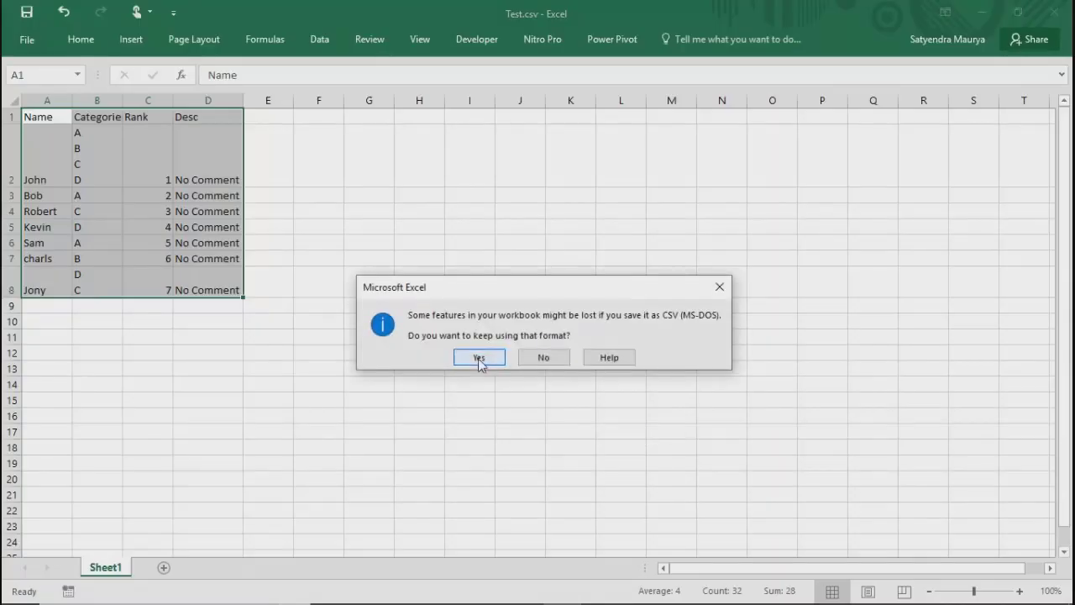
left_click(479, 359)
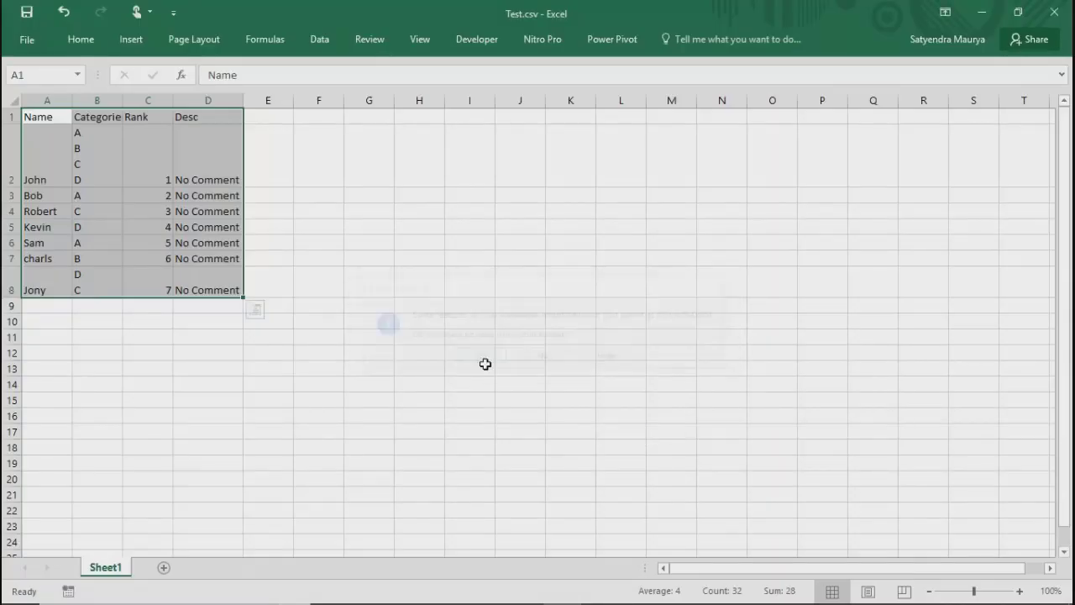
Step: Save a copy as Test.csv in the desktop's Alteryx folder, keeping the CSV (MS-DOS) format
left_click(24, 42)
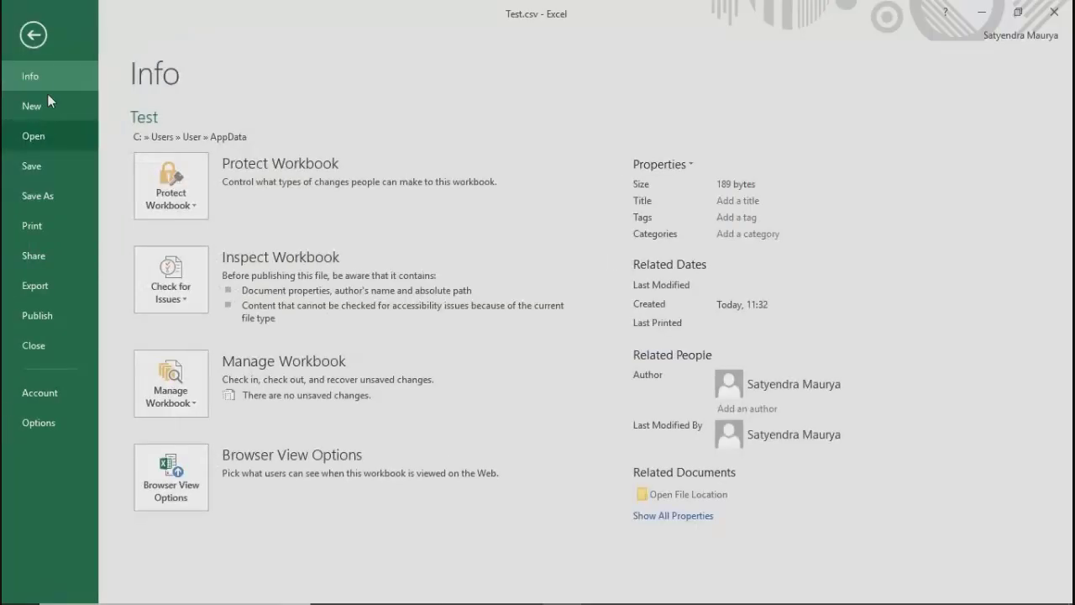
left_click(42, 195)
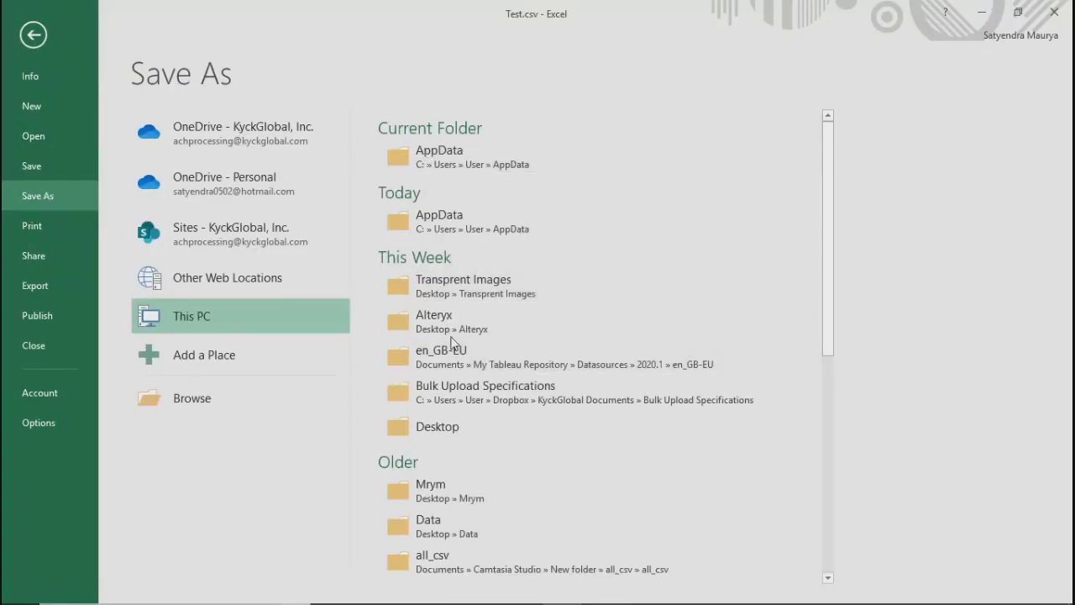
left_click(433, 323)
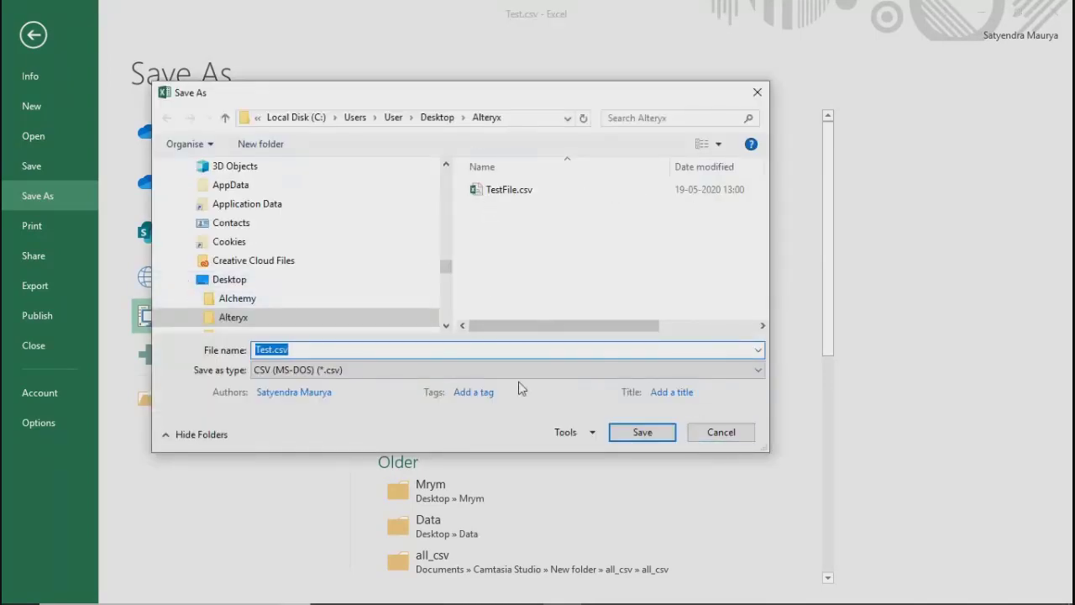
left_click(626, 441)
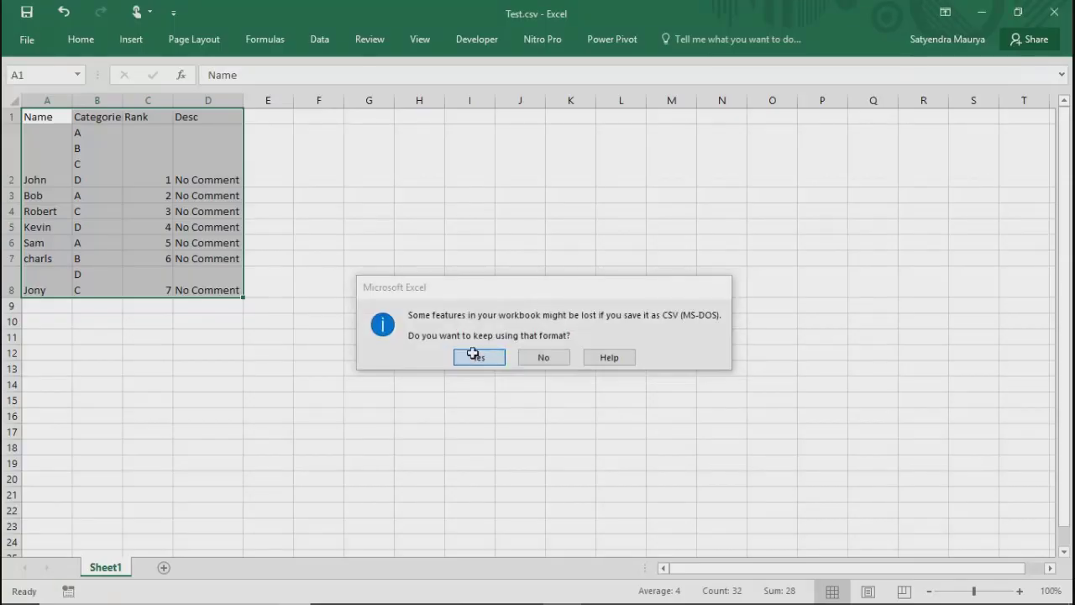
left_click(476, 356)
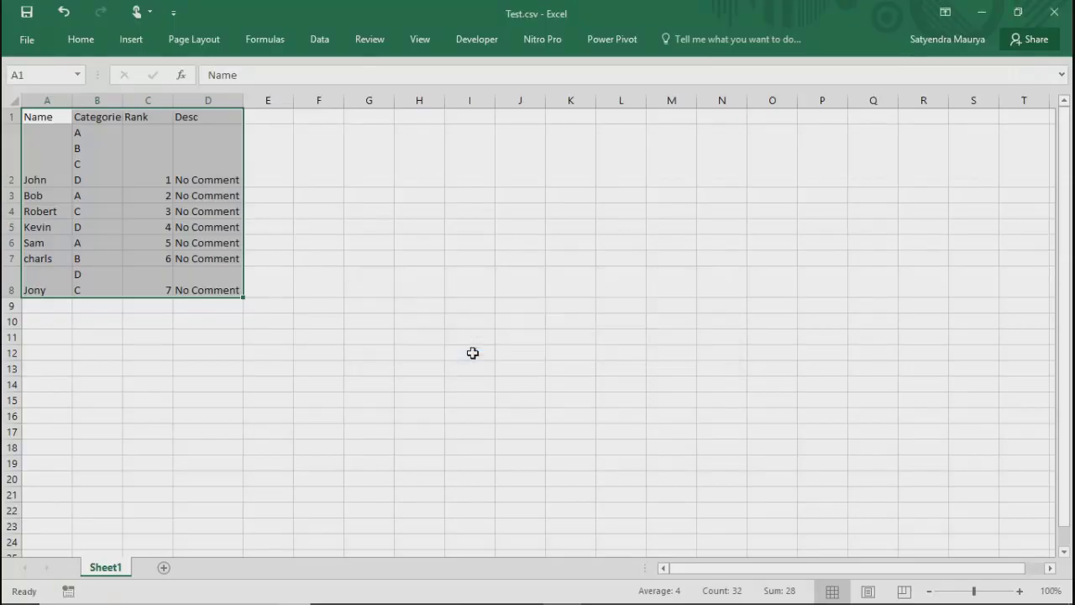
Step: Close the workbook, saving the changes over the existing Test.csv in the Alteryx folder
left_click(1055, 12)
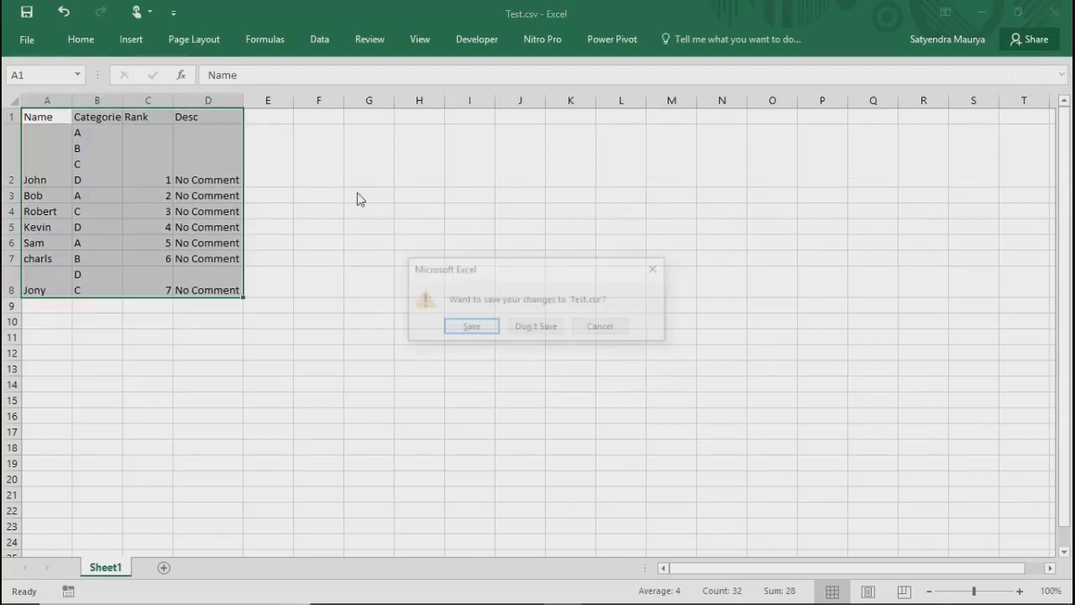
left_click(458, 332)
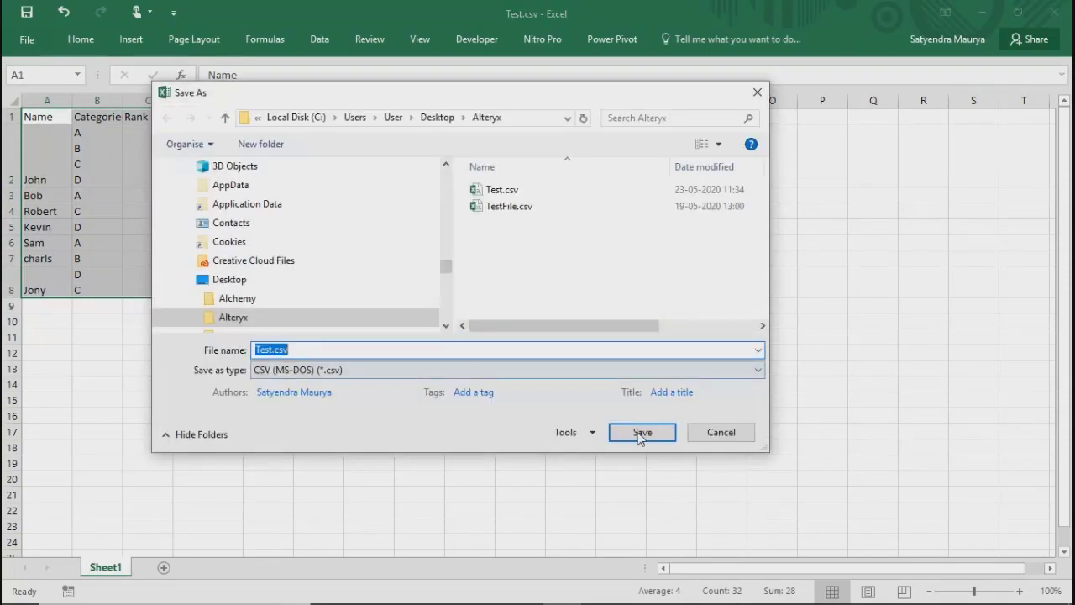
left_click(641, 432)
left_click(579, 312)
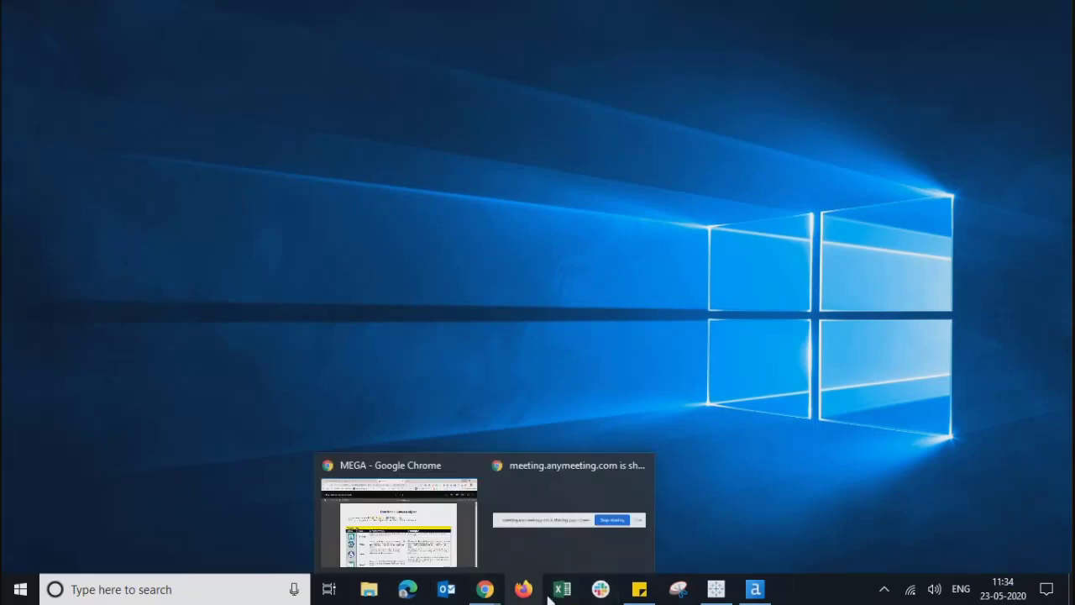
Step: Switch to File Explorer and locate Test.csv in the desktop's Alteryx folder
mouse_move(487, 596)
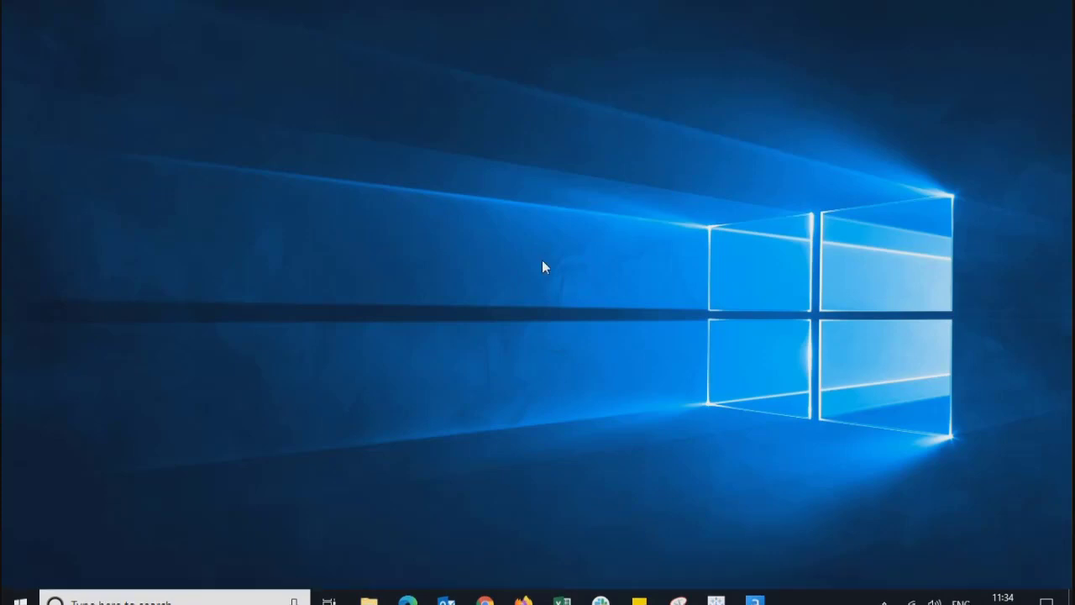
key("super+e")
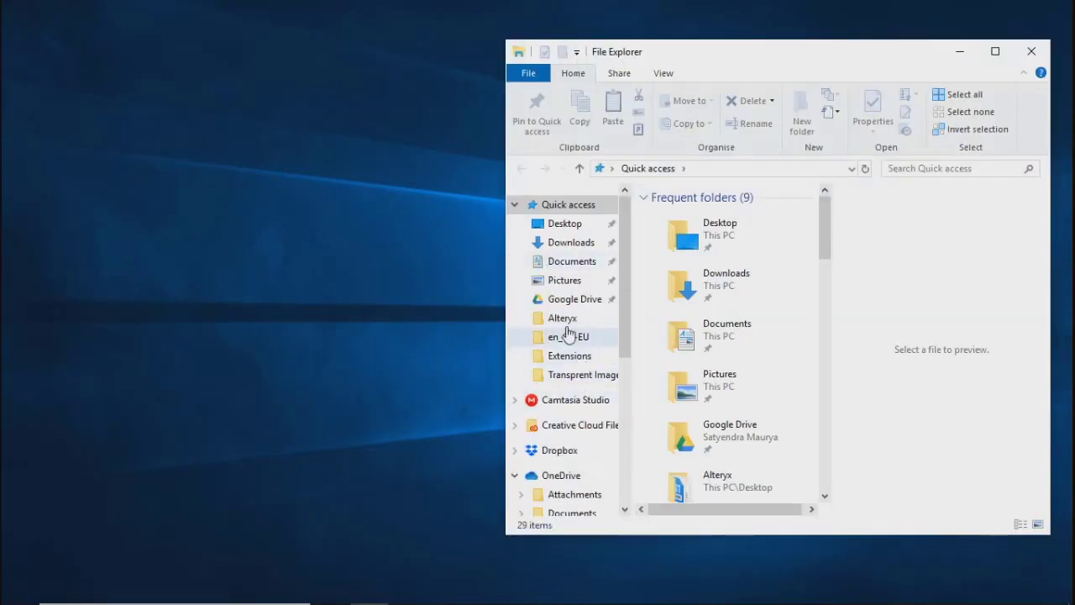
left_click(563, 321)
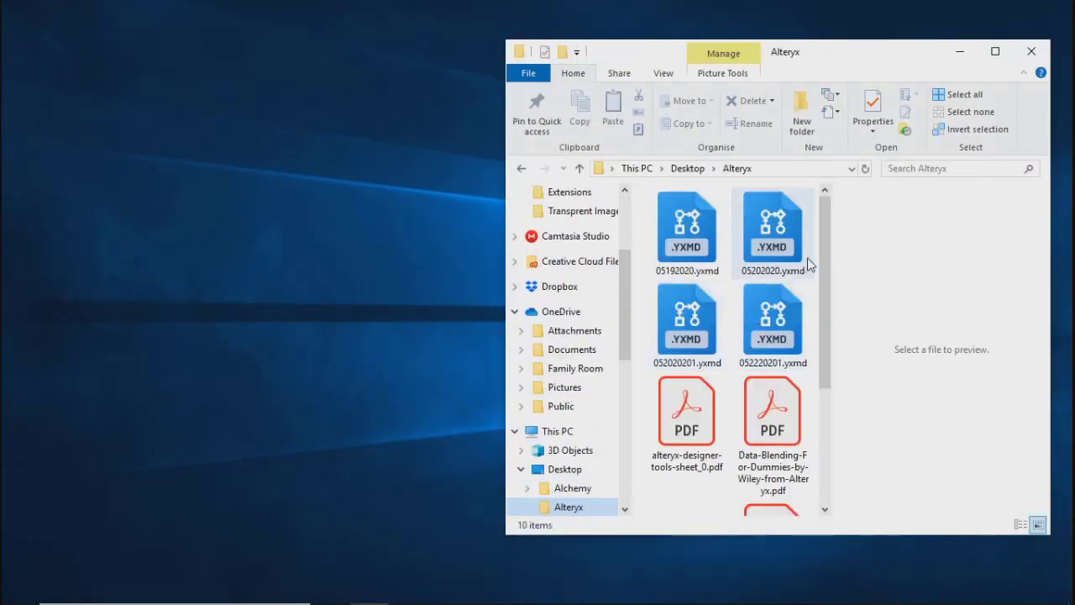
left_click_drag(829, 259, 829, 462)
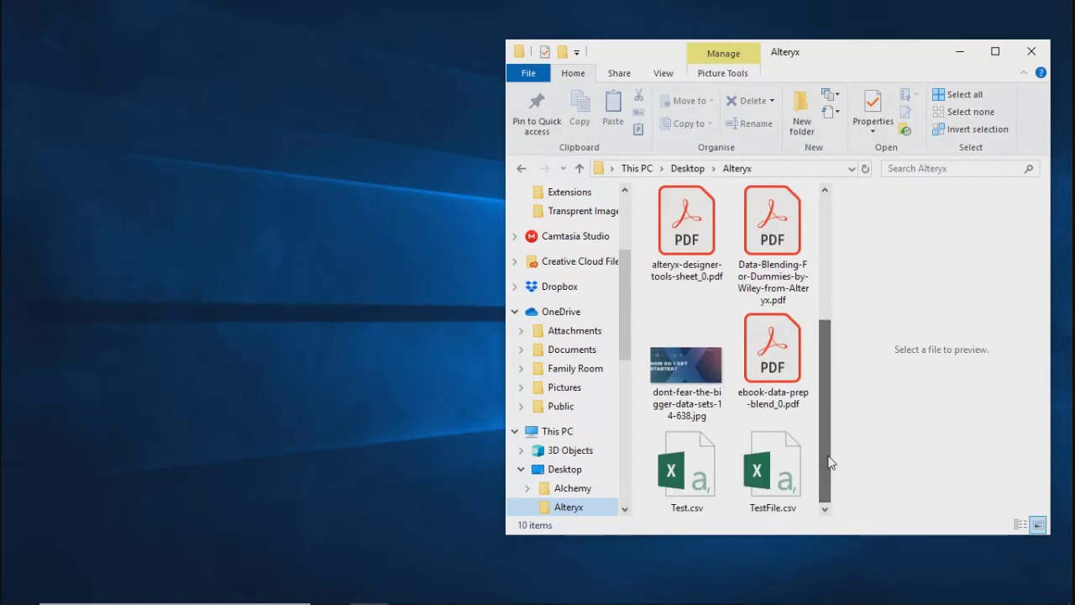
Step: Open Test.csv from the Alteryx folder in Notepad++ and decline the update download
left_click(685, 478)
right_click(668, 461)
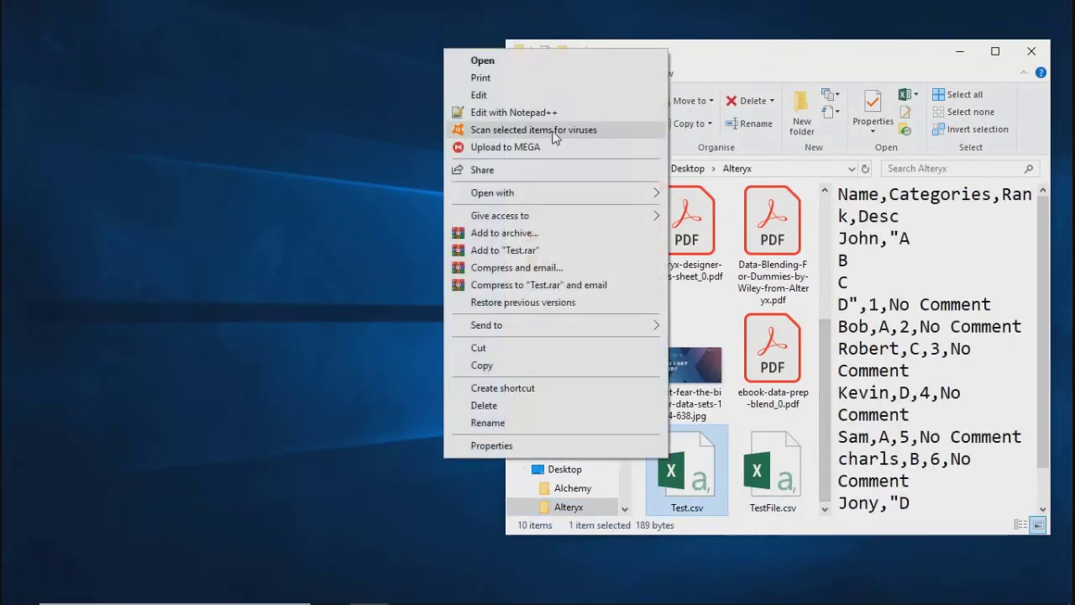
left_click(484, 114)
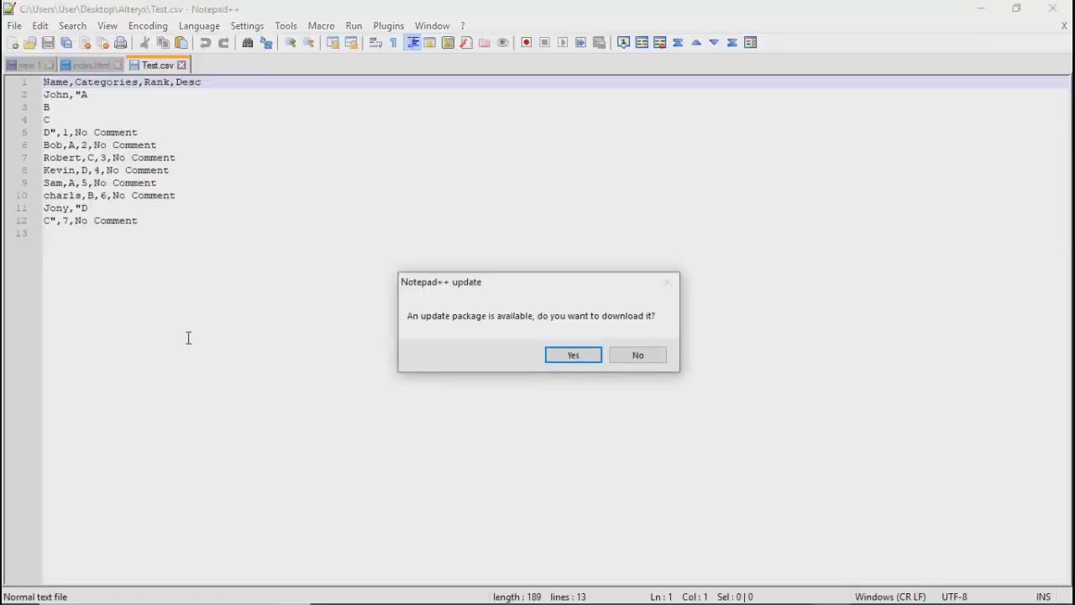
left_click(638, 355)
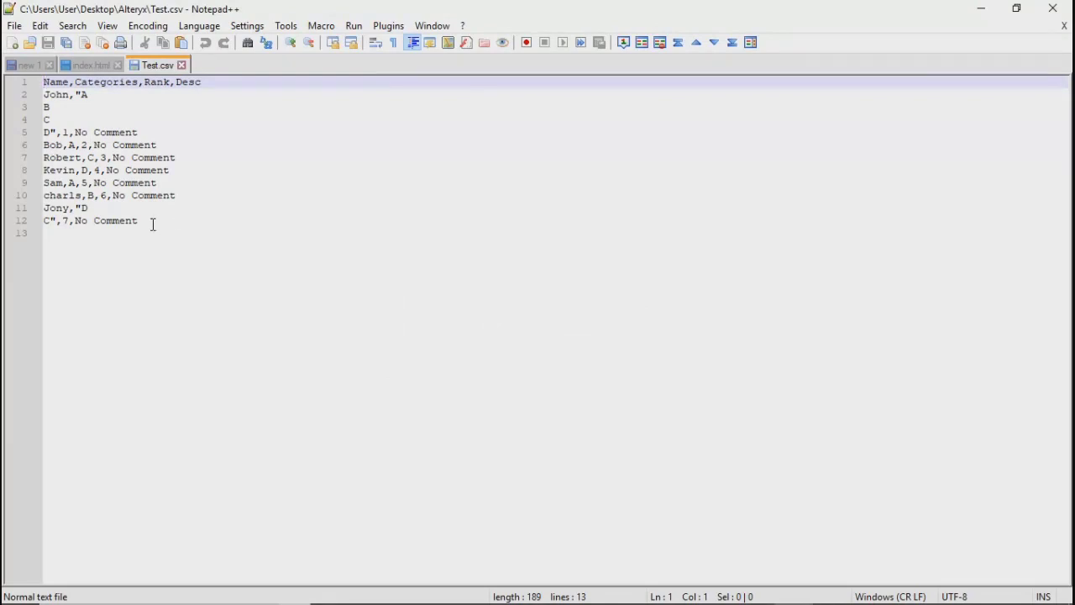
Step: Examine the raw text of Test.csv, including the first record's multi-line Categories value, and close the file
left_click_drag(153, 225, 29, 80)
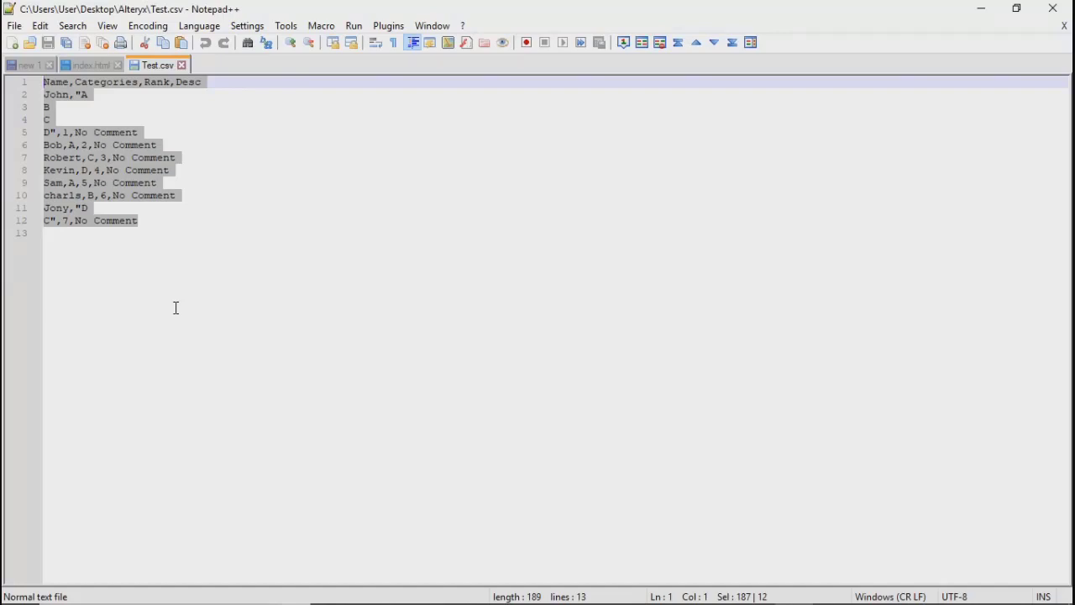
left_click(79, 96)
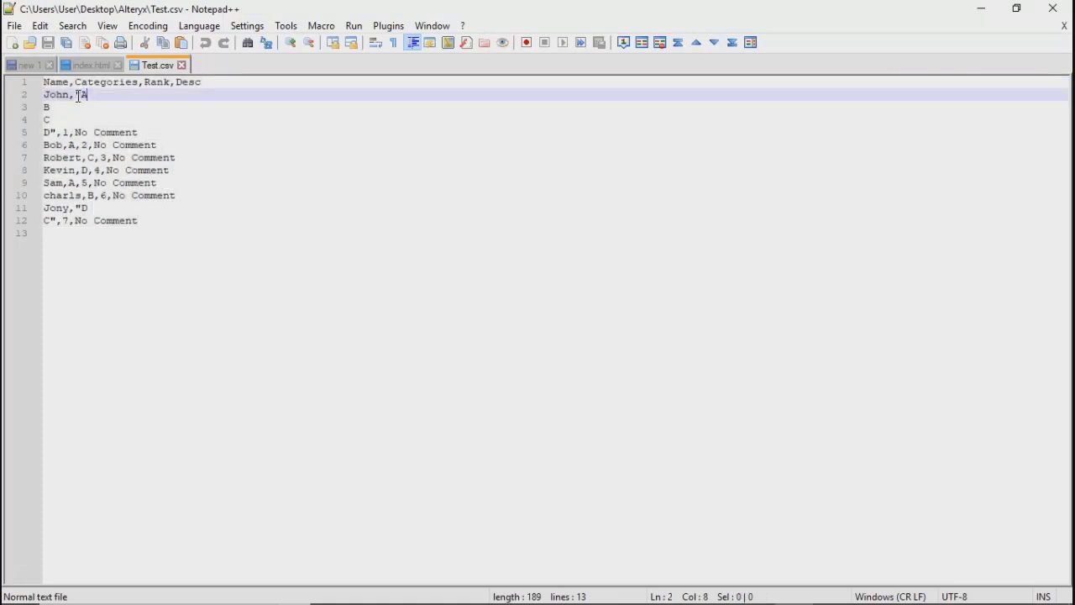
key("shift+Down")
key("shift+Down")
key("shift+Down")
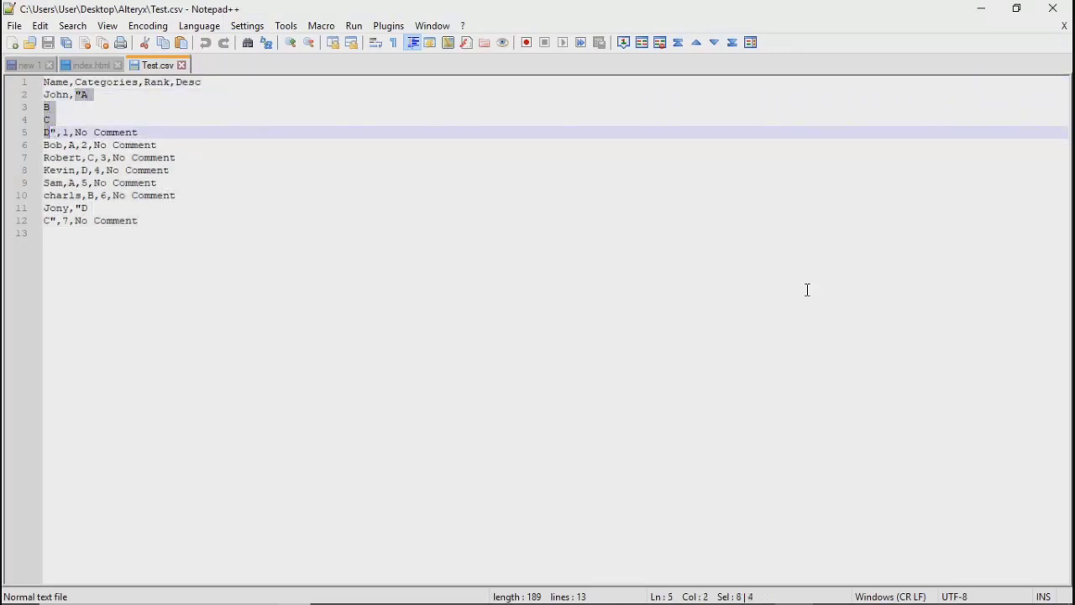
key("shift+Right")
left_click(179, 64)
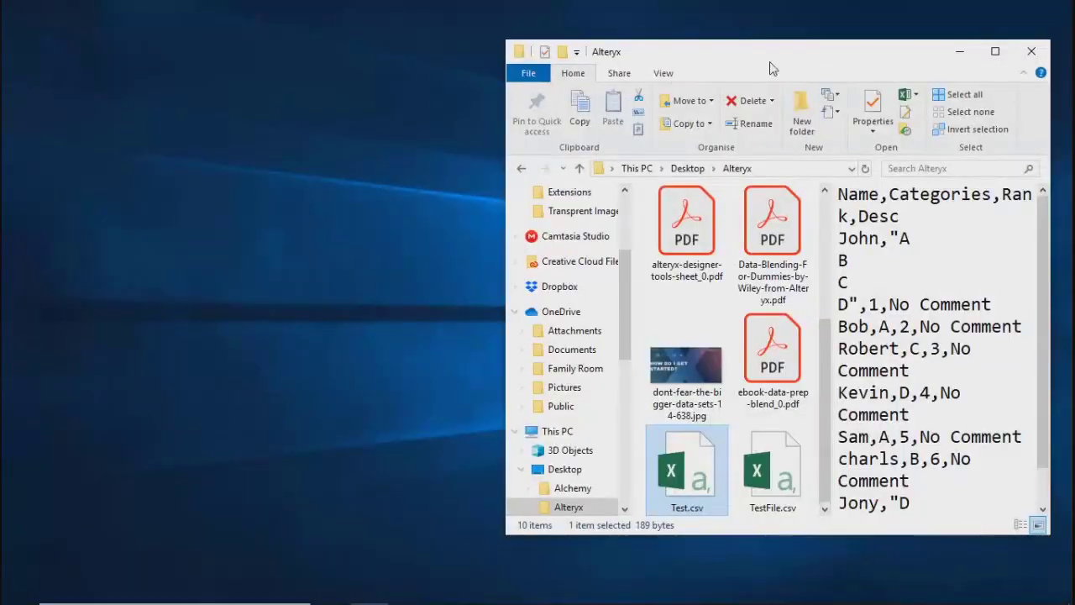
Step: Switch to Alteryx Designer and delete the Data Cleansing tool from the 052220201.yxmd workflow
left_click(959, 52)
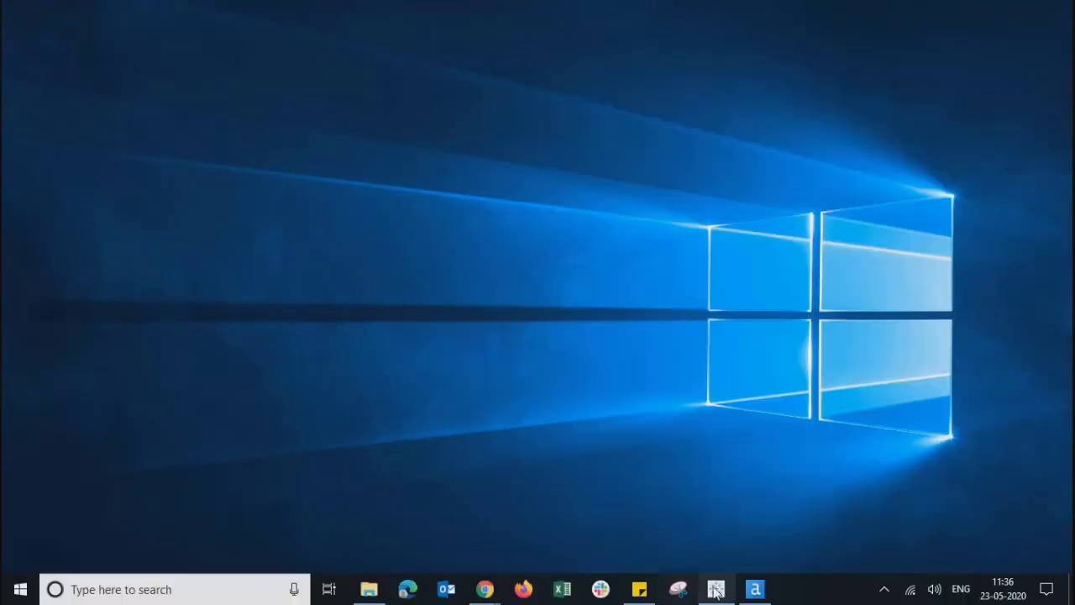
left_click(758, 592)
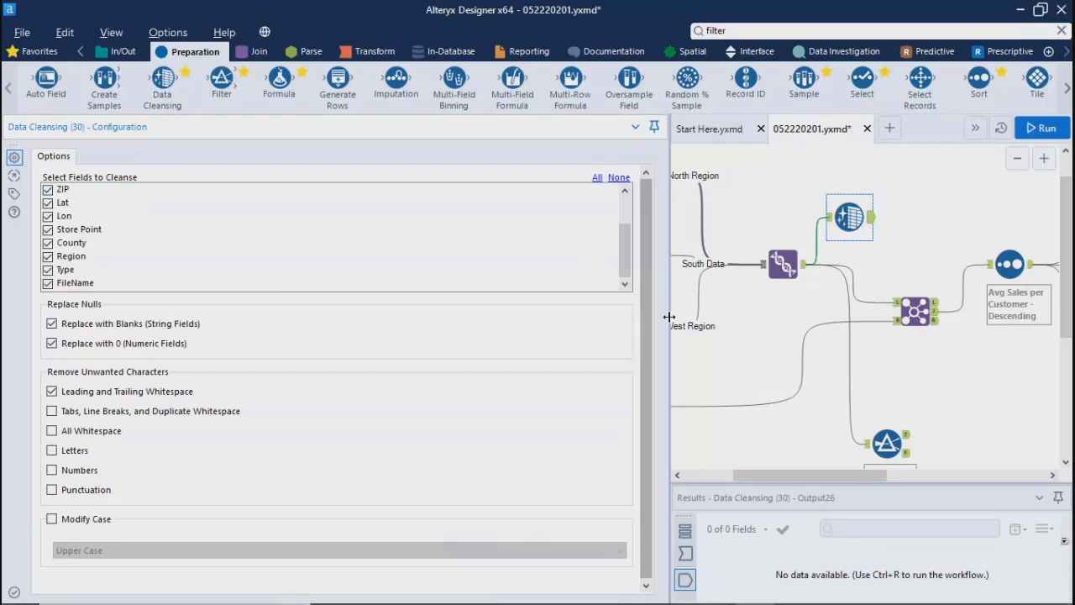
left_click_drag(668, 317, 205, 298)
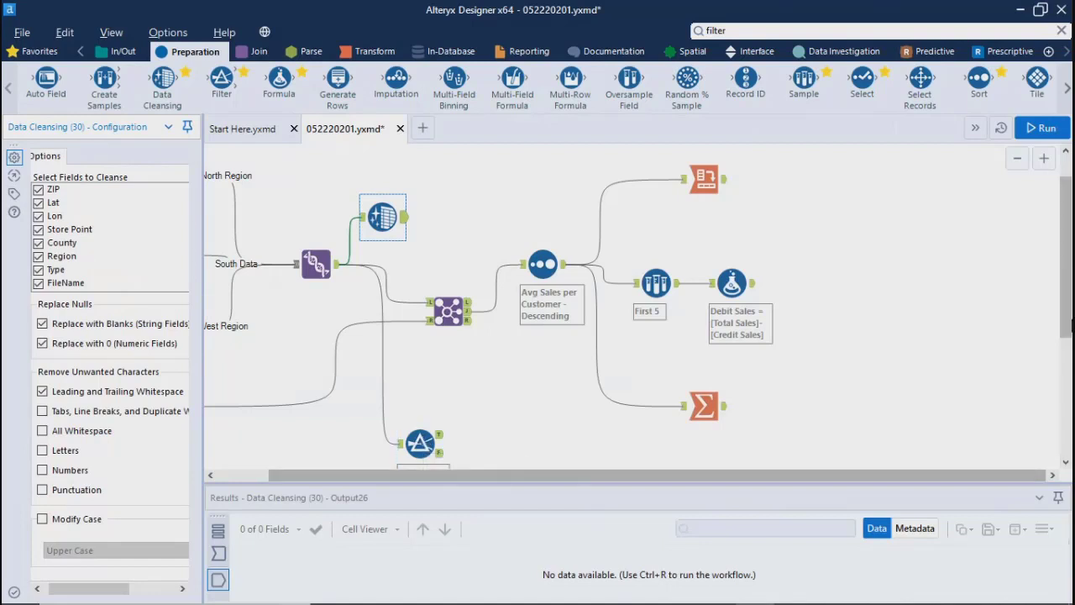
mouse_move(1067, 327)
left_mouse_down()
mouse_move(1072, 418)
mouse_move(1071, 304)
left_mouse_up()
left_click_drag(544, 478, 492, 478)
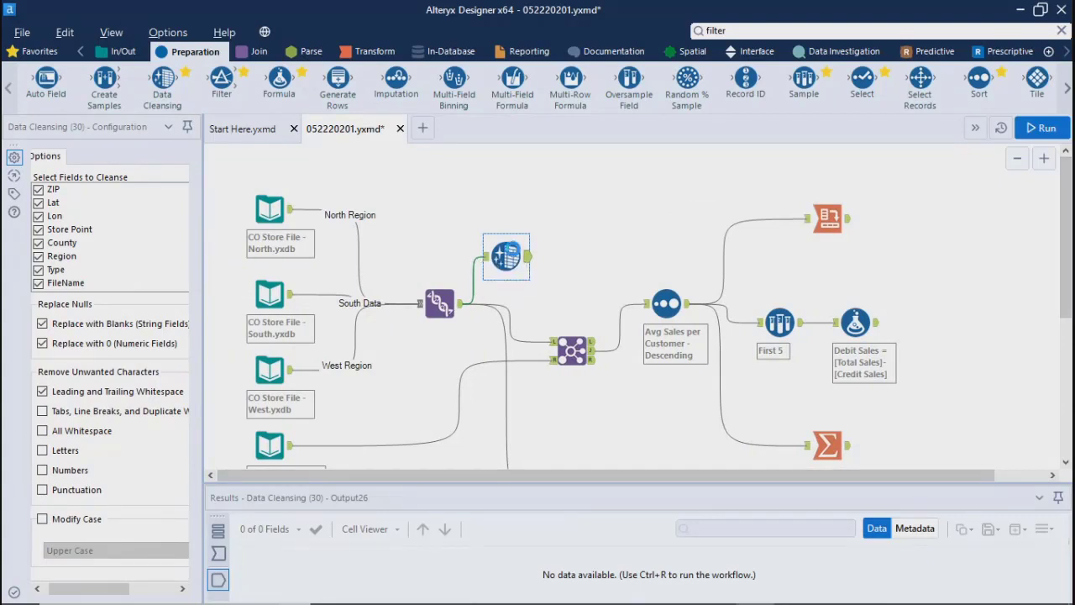
key("ctrl+r")
key("Delete")
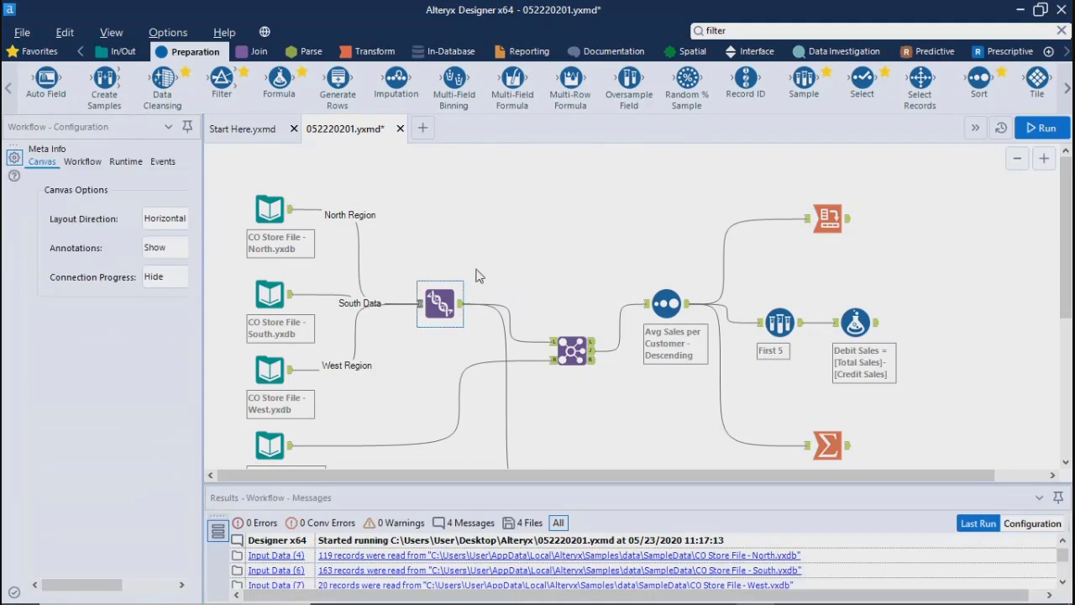
Step: Create a new blank workflow alongside 052220201.yxmd
left_click(422, 131)
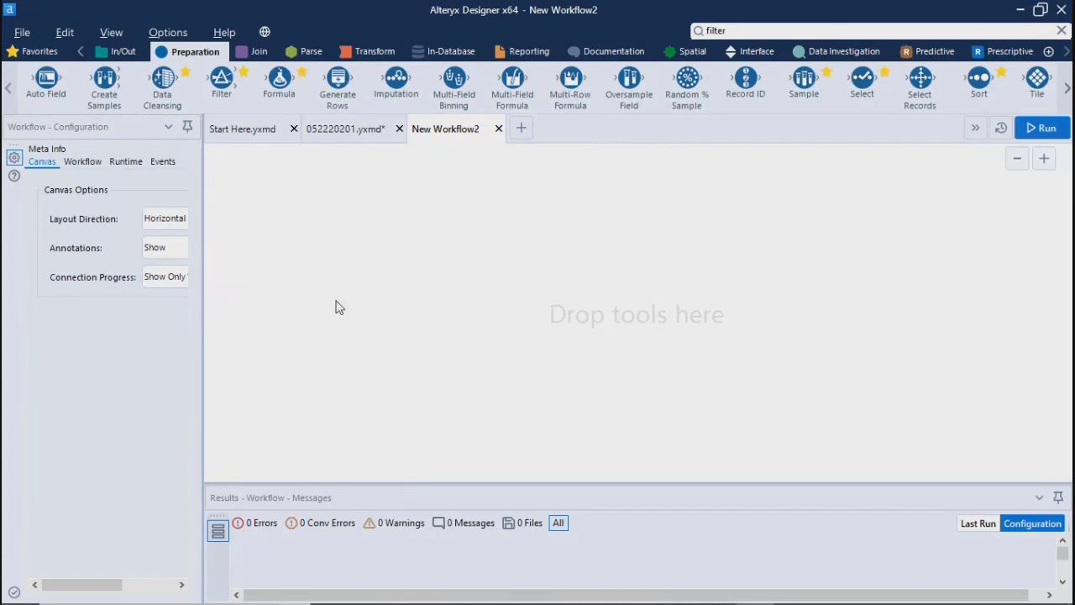
left_click_drag(397, 78, 367, 129)
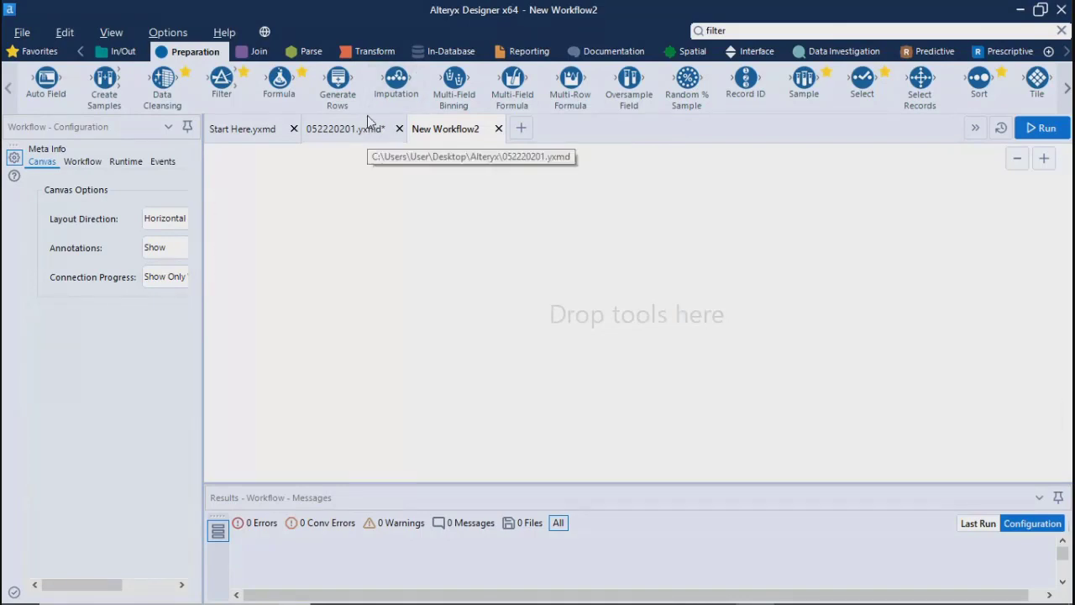
left_click(367, 128)
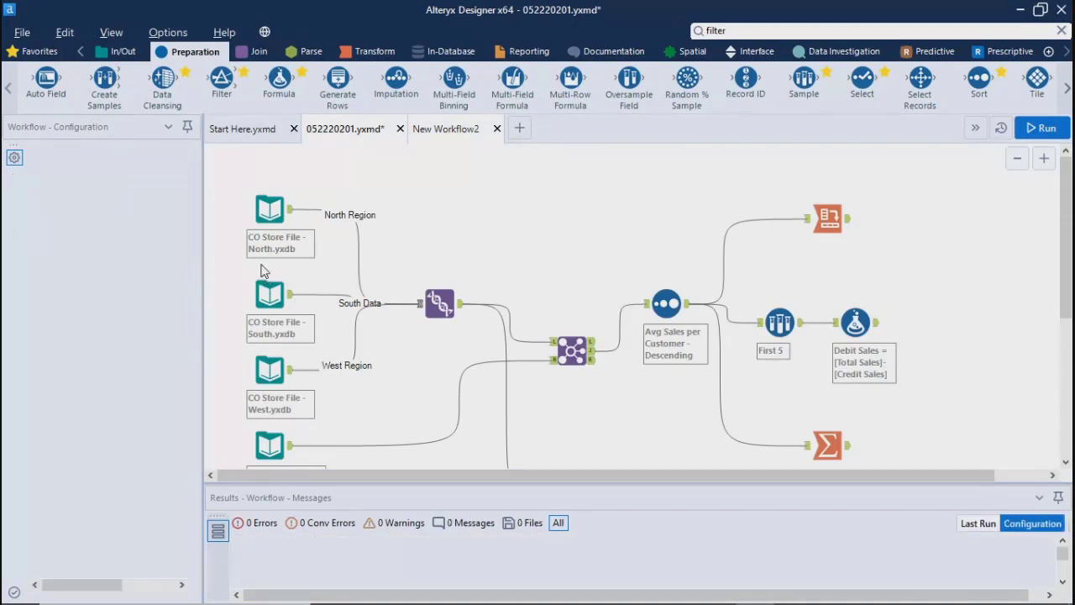
key("ctrl+Tab")
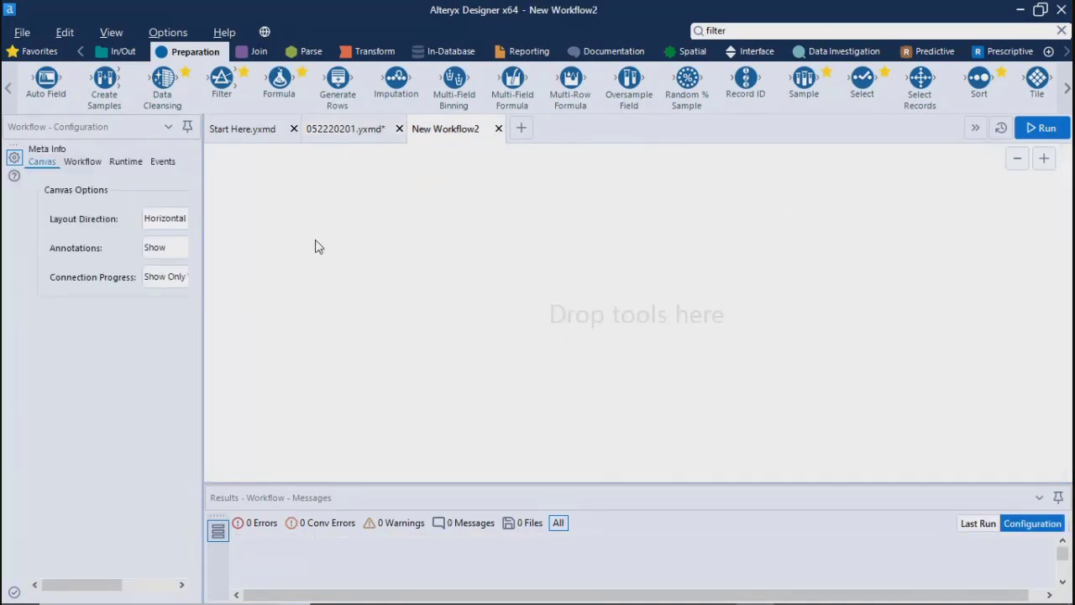
Step: Place an Input Data tool on the new workflow's empty canvas and select it
left_click(116, 51)
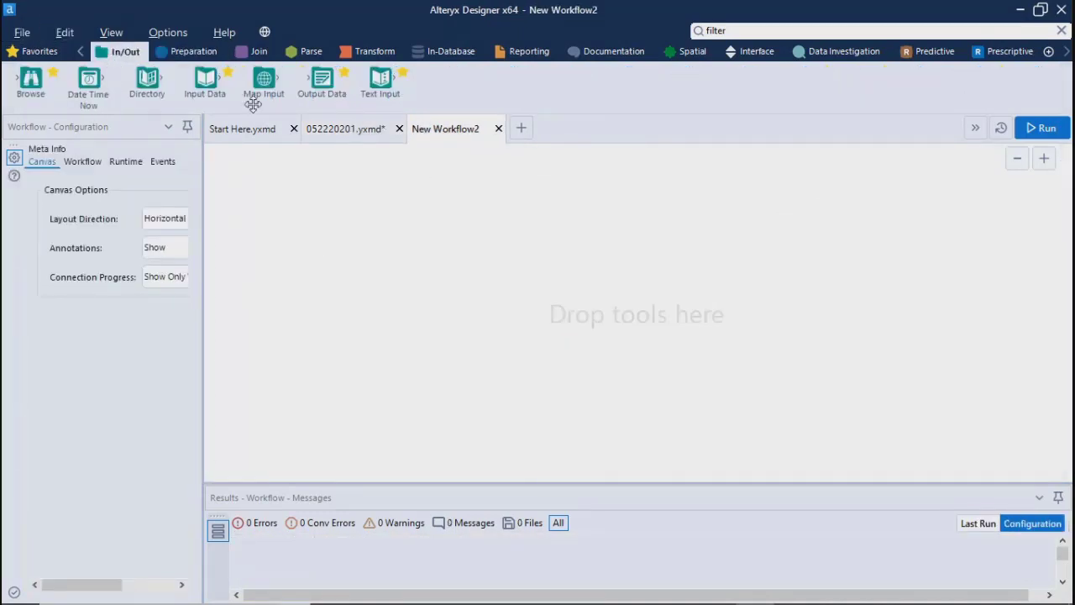
left_click_drag(206, 84, 280, 227)
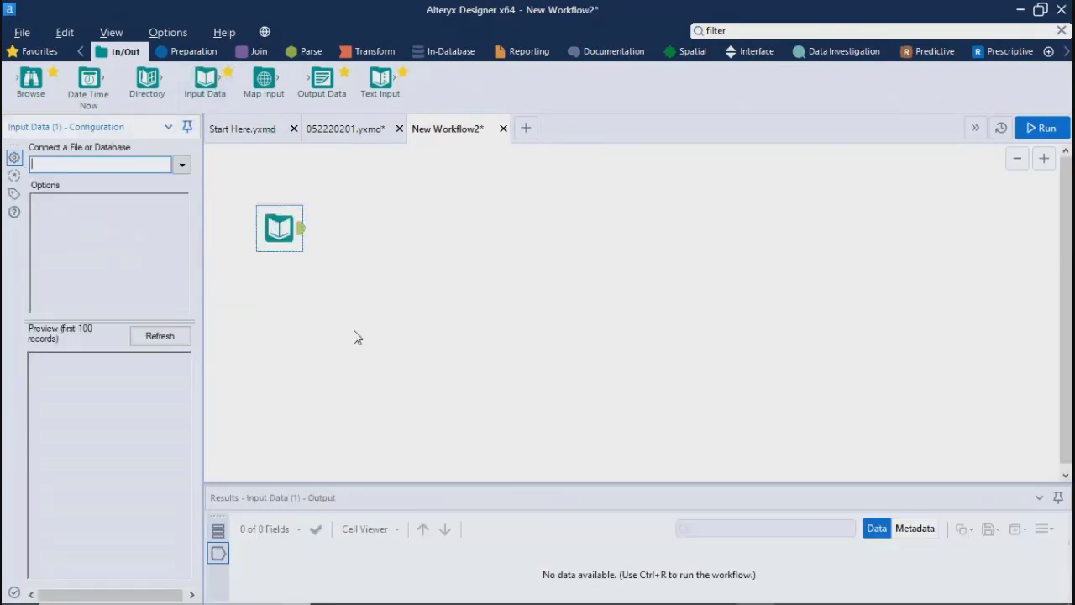
left_click(287, 227)
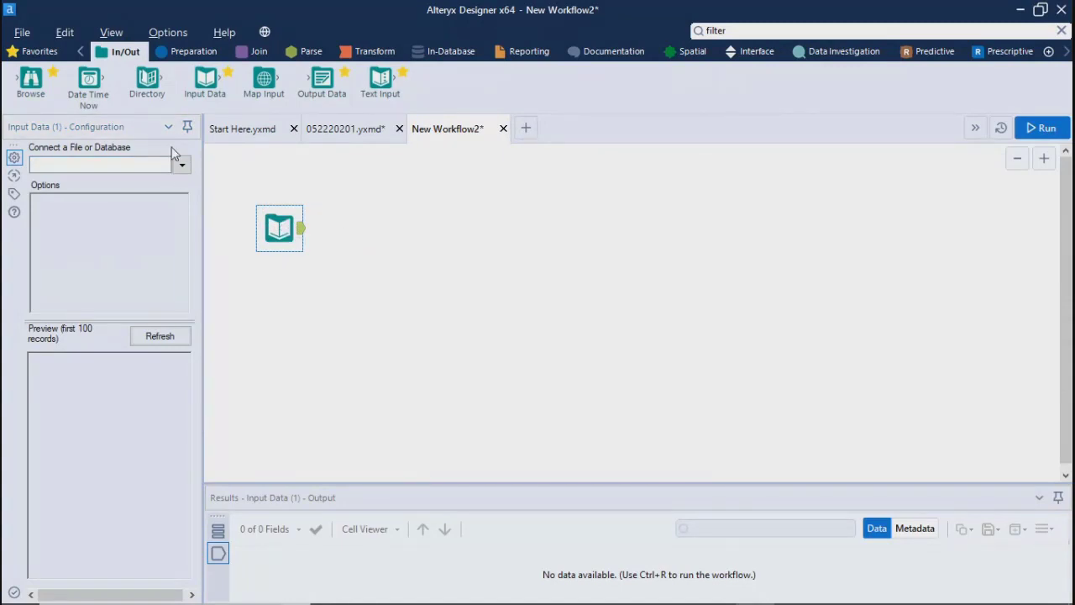
Step: Connect the Input Data tool to the comma-separated file Test.csv in the desktop's Alteryx folder and show its full preview
left_click(183, 166)
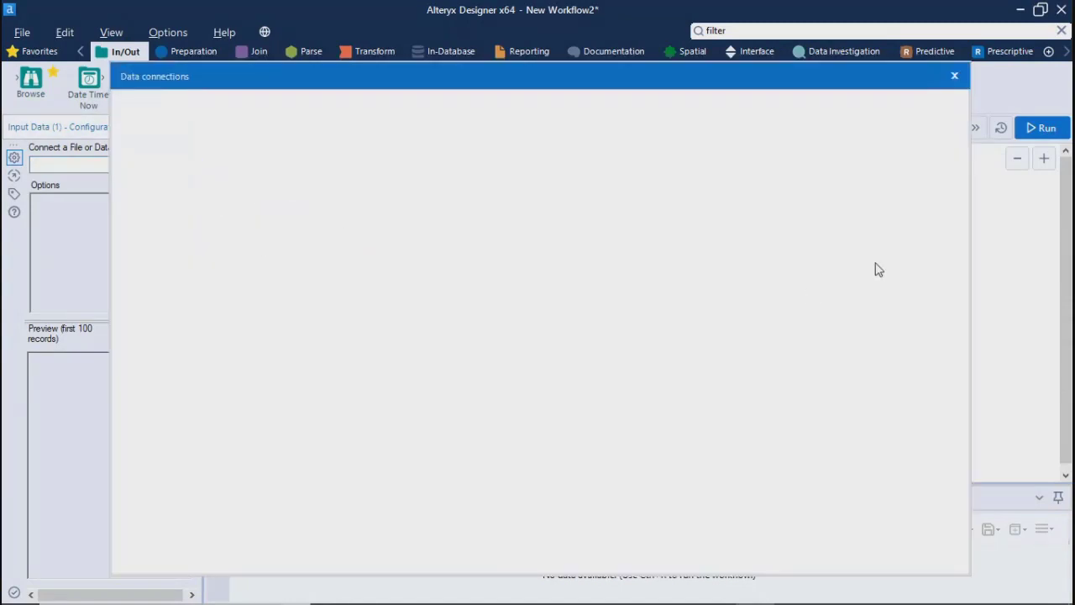
left_click(172, 170)
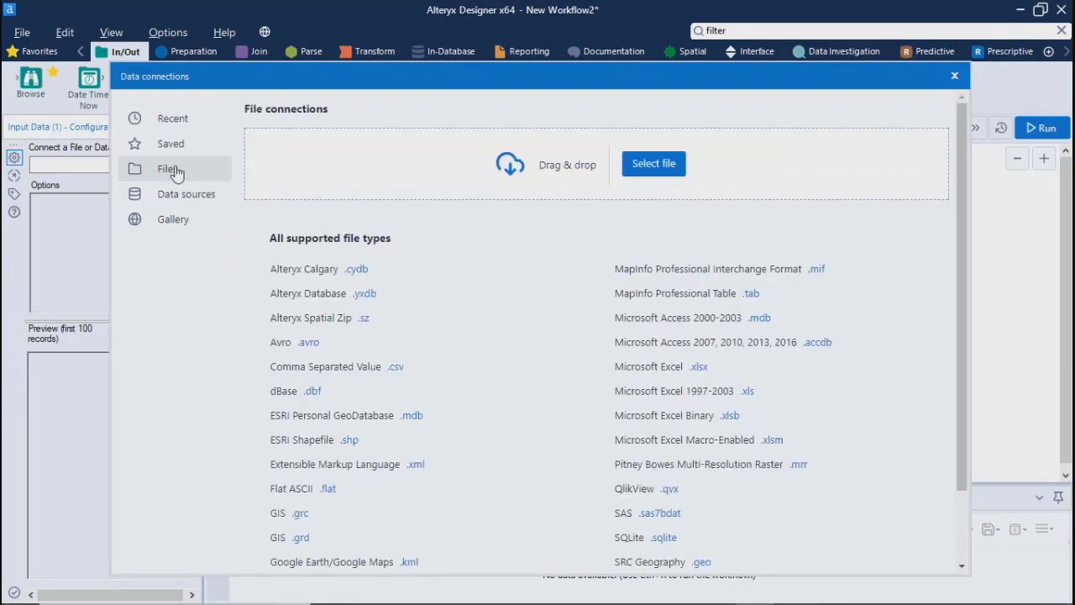
left_click_drag(485, 87, 485, 35)
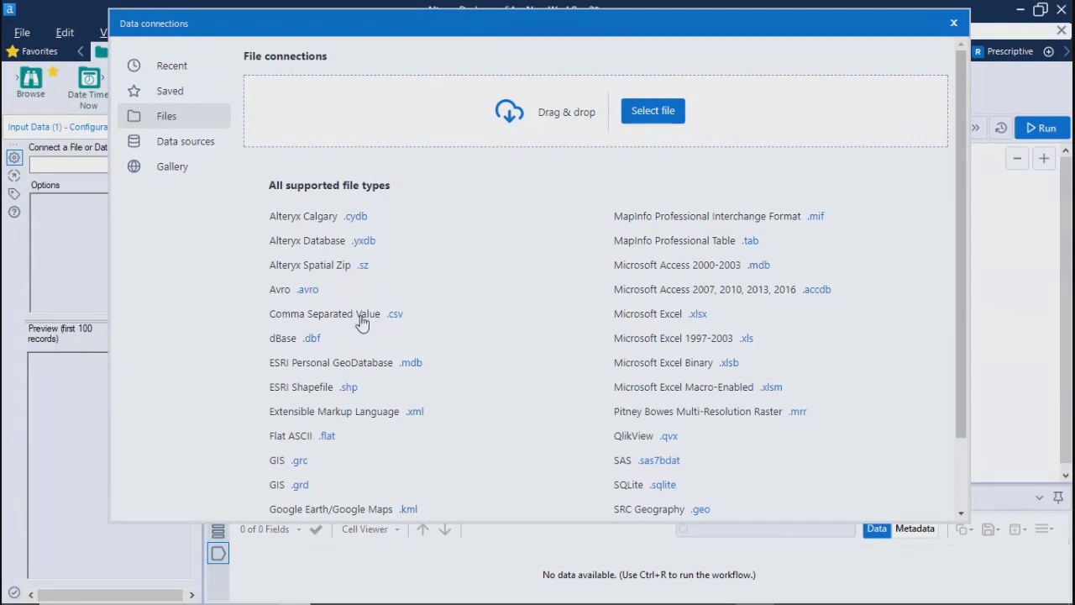
left_click(338, 314)
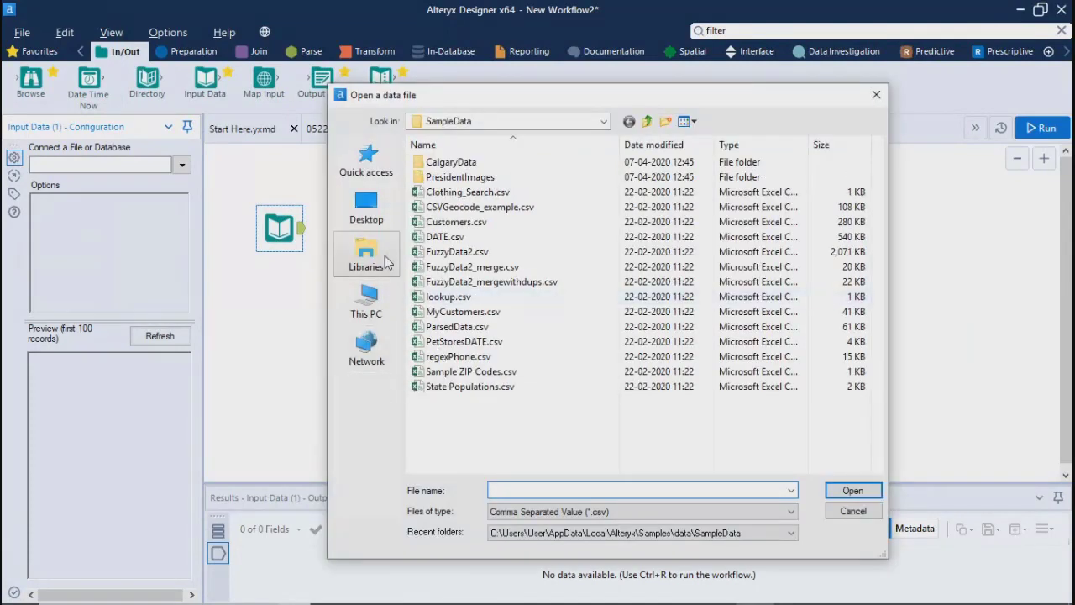
left_click(467, 192)
left_click(374, 214)
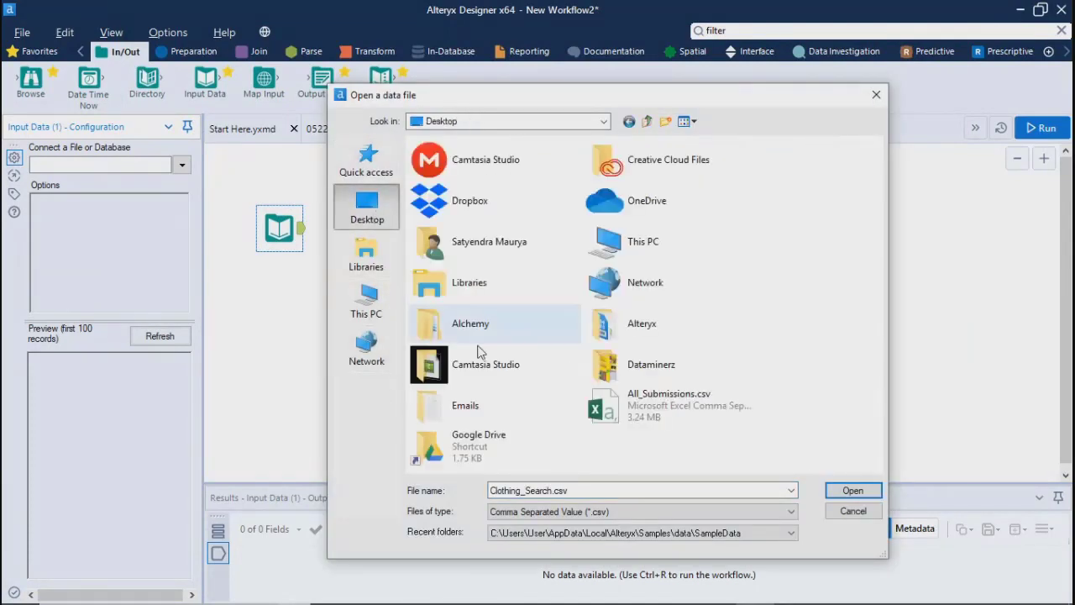
double_click(630, 324)
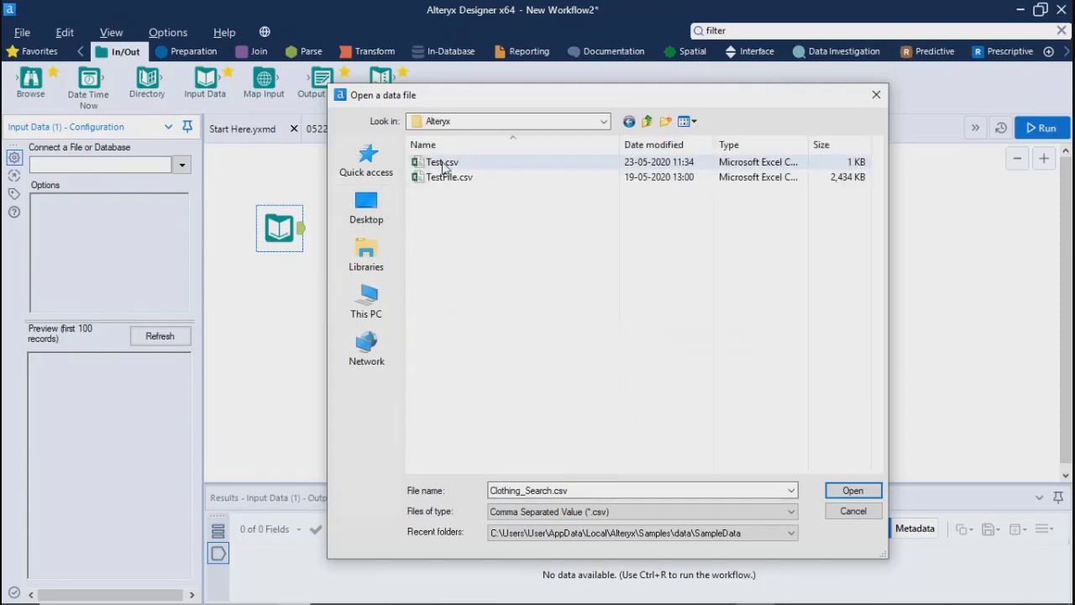
left_click(443, 163)
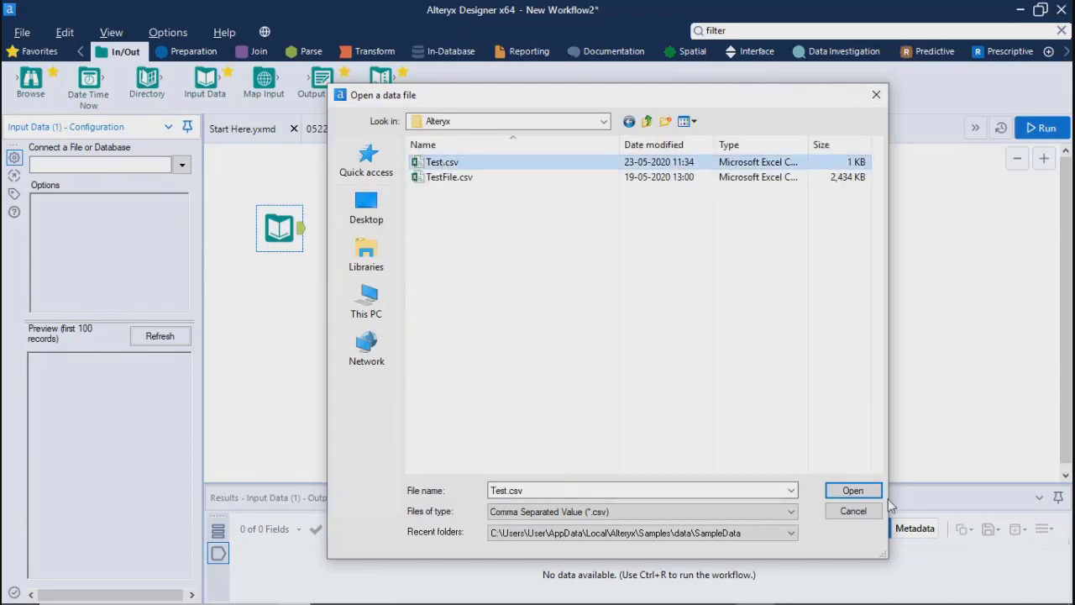
left_click(849, 492)
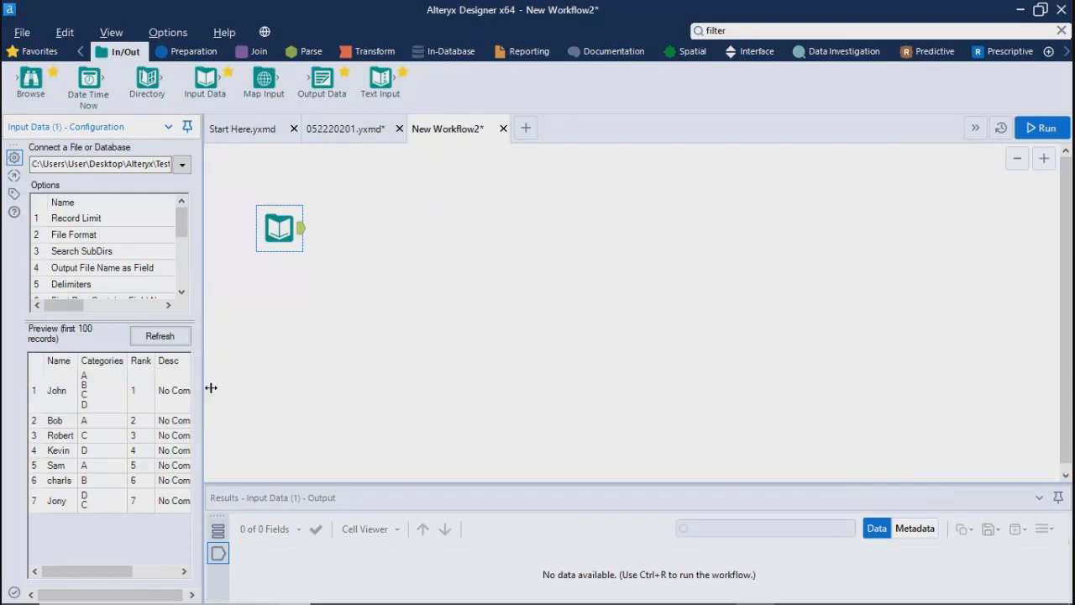
left_click_drag(207, 385, 445, 408)
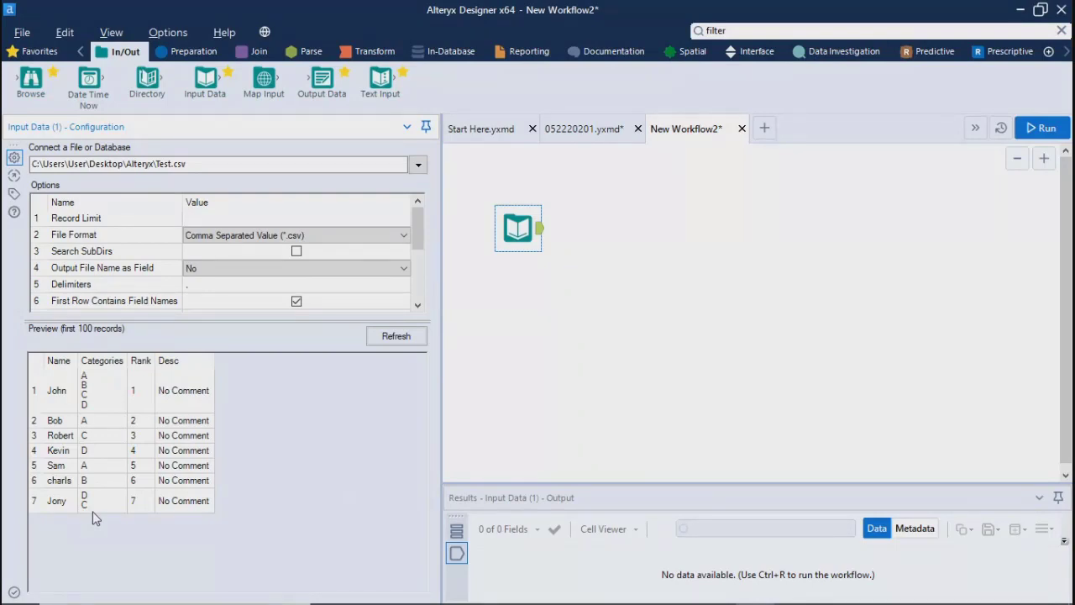
Step: Delete the Input Data tool connected to Test.csv from the new workflow
left_click(1017, 13)
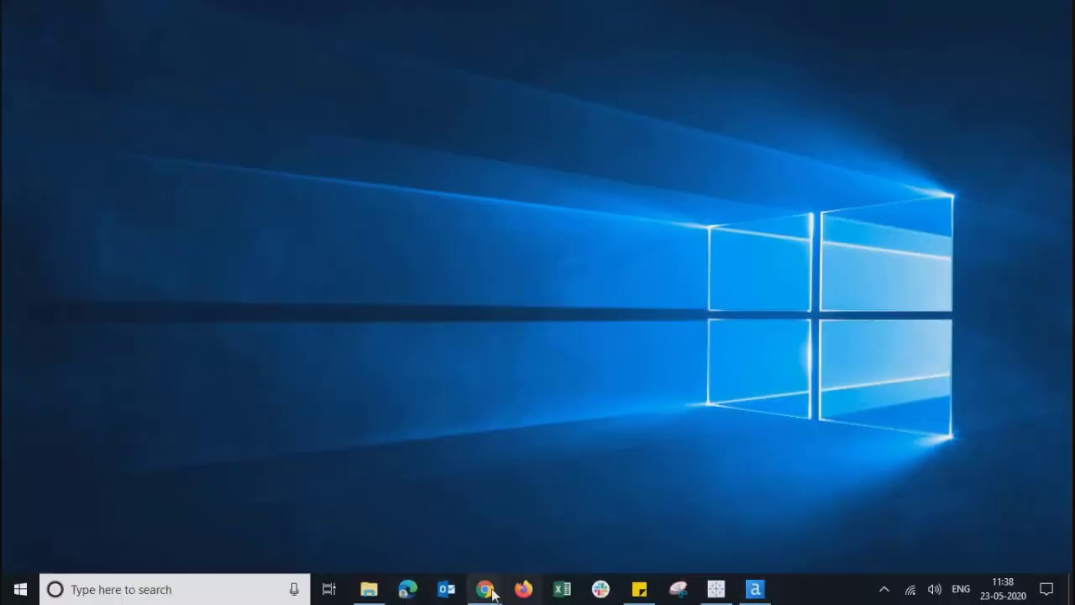
left_click(360, 595)
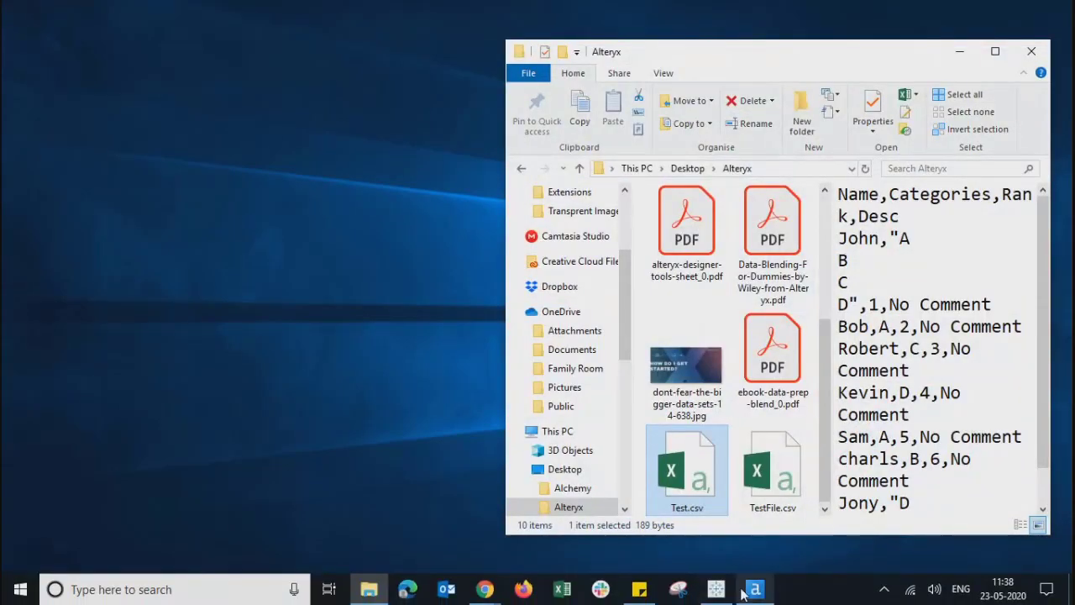
left_click(752, 591)
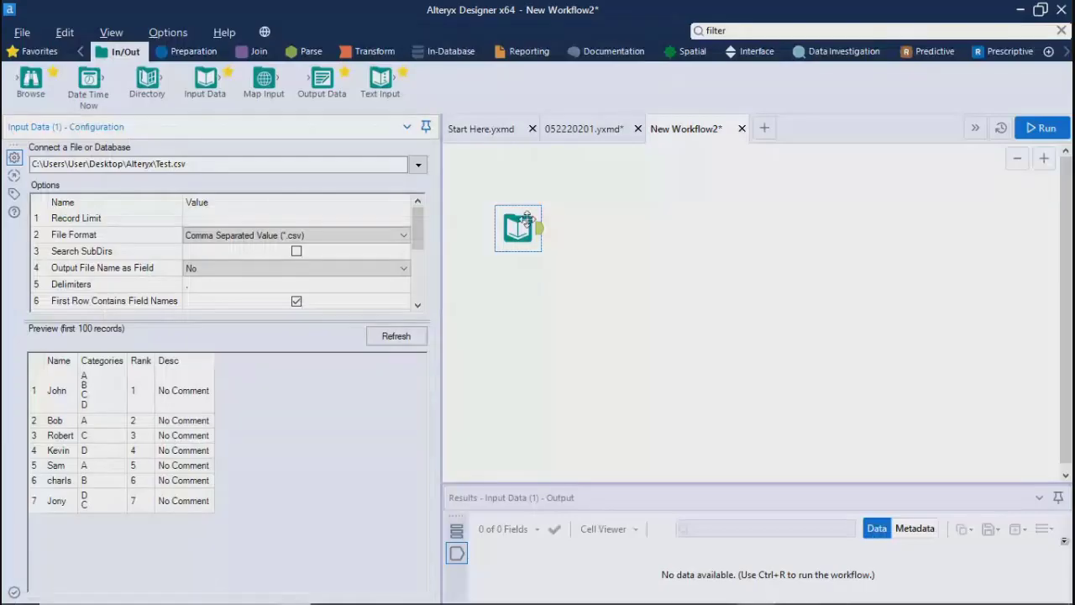
key("Delete")
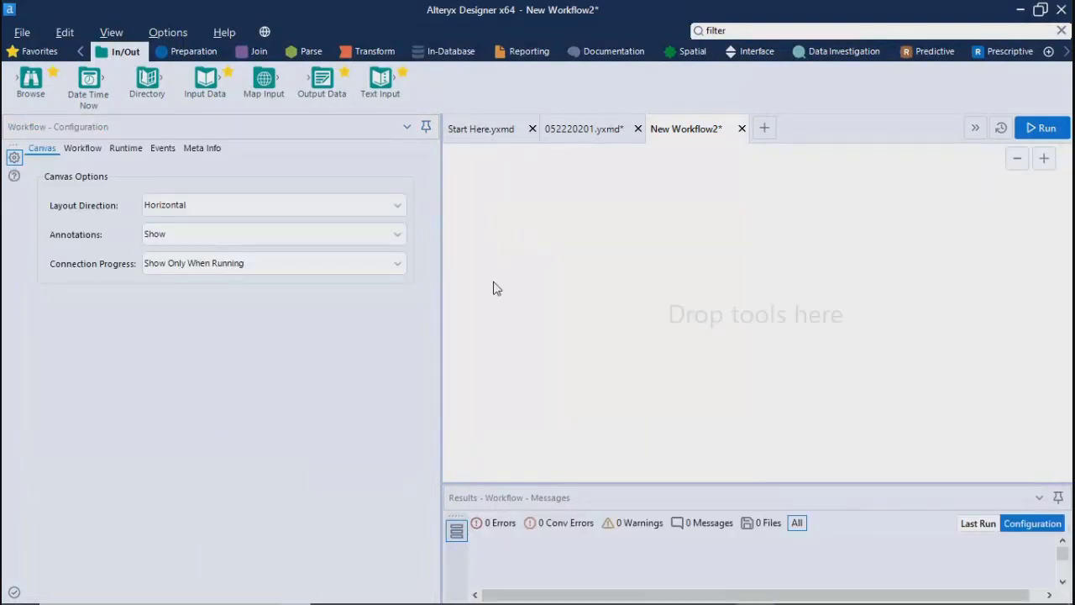
Step: Switch to File Explorer and open Test.csv from the Alteryx folder in Notepad++
key("alt+Tab")
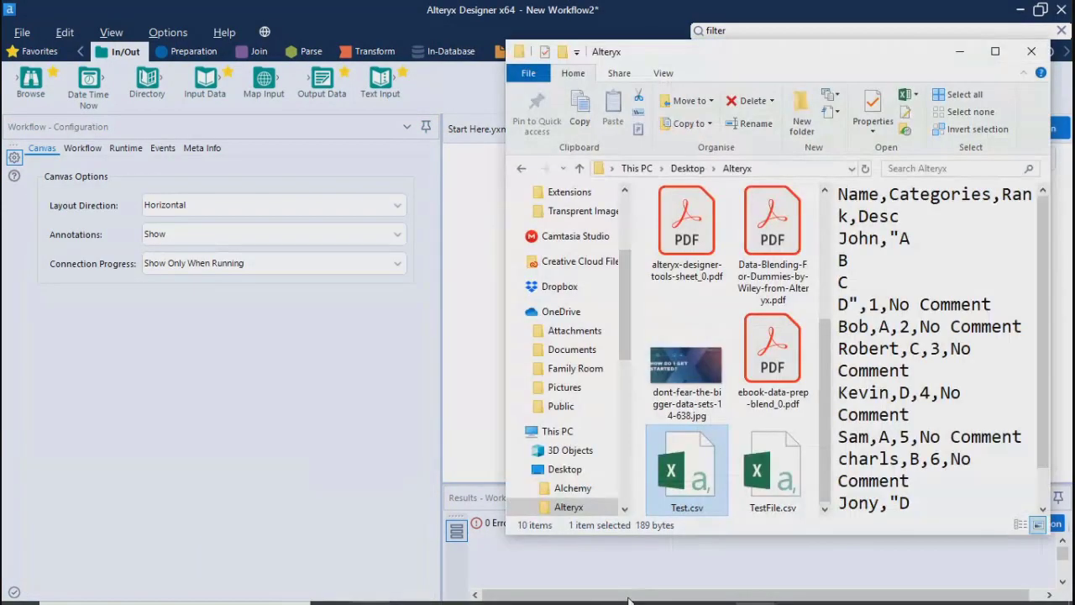
left_click(995, 51)
right_click(182, 315)
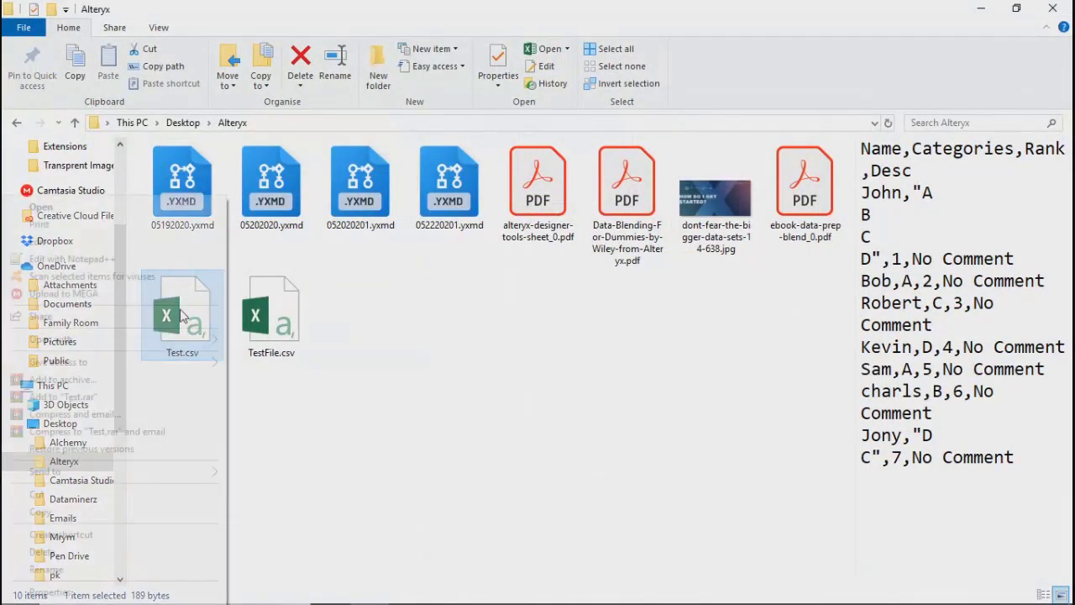
left_click(40, 264)
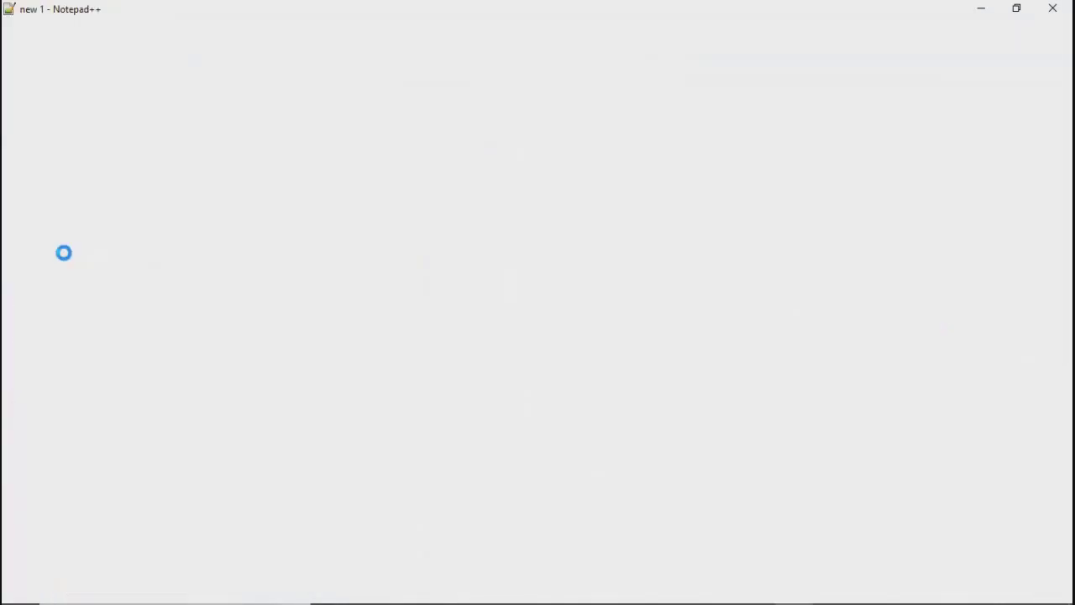
Step: Add commas after B and C on lines 3 and 4 and after D on line 11 of Test.csv, then close Notepad++
left_click(59, 110)
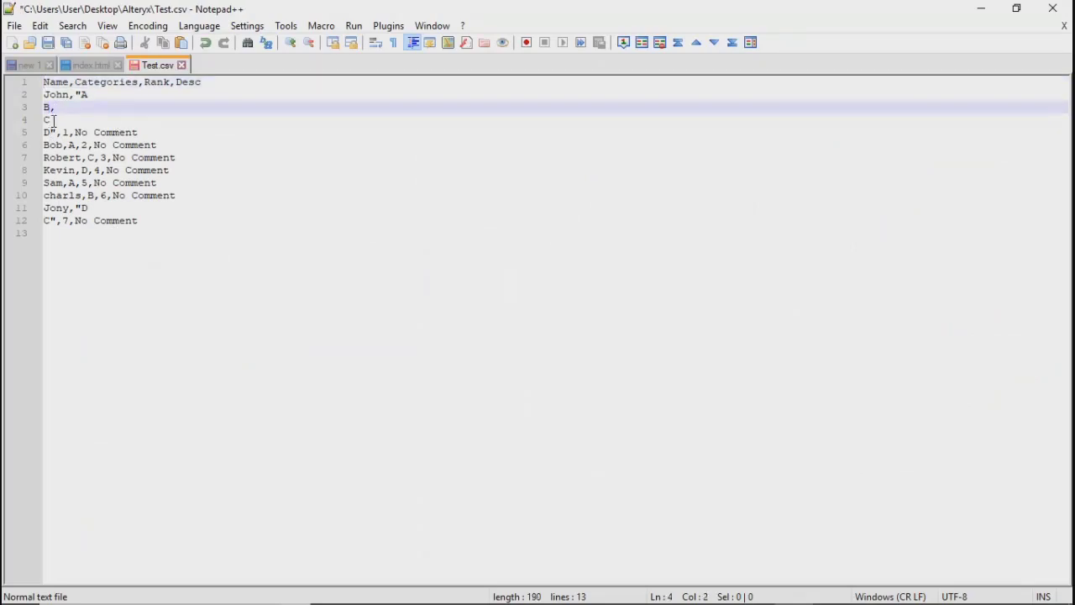
left_click(53, 121)
type(",")
left_click(95, 210)
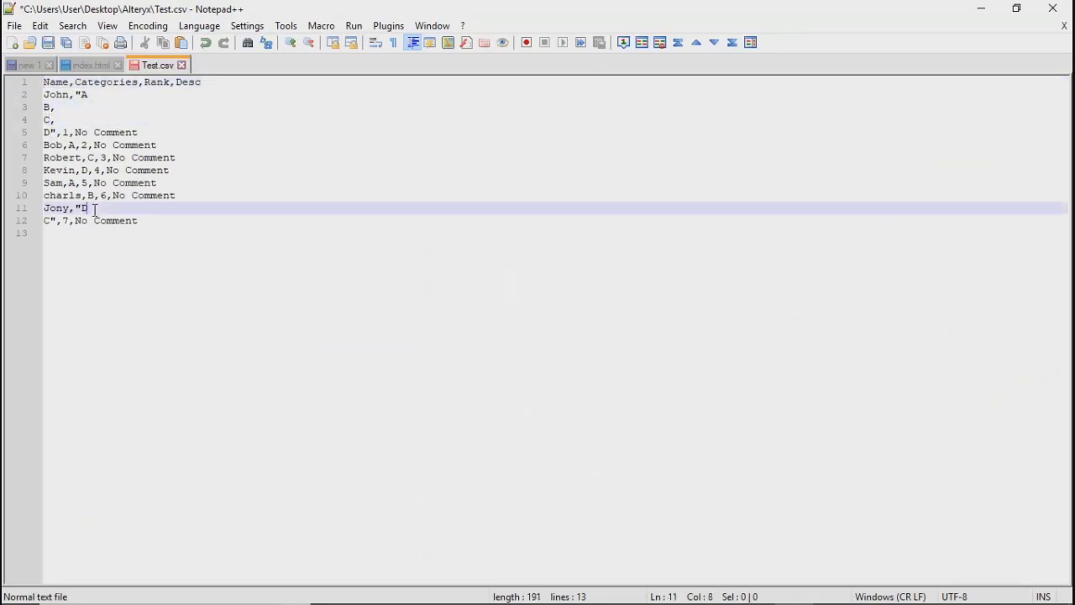
left_click(1060, 8)
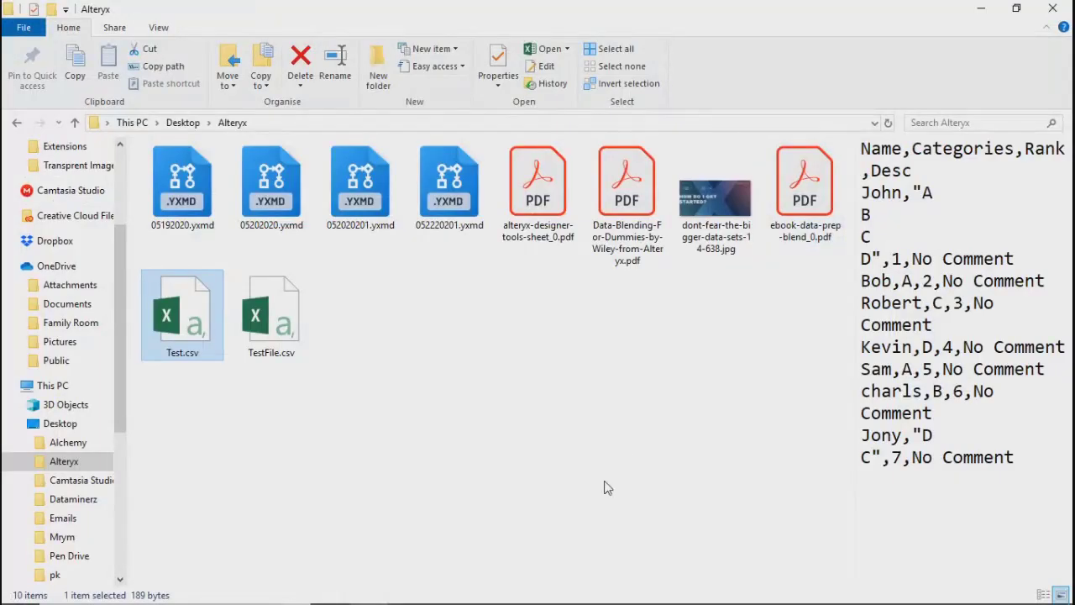
Step: Reopen Test.csv in Notepad++, add a comma after A on line 2, and save and close the file
key("alt+Tab")
key("alt+Tab")
right_click(174, 316)
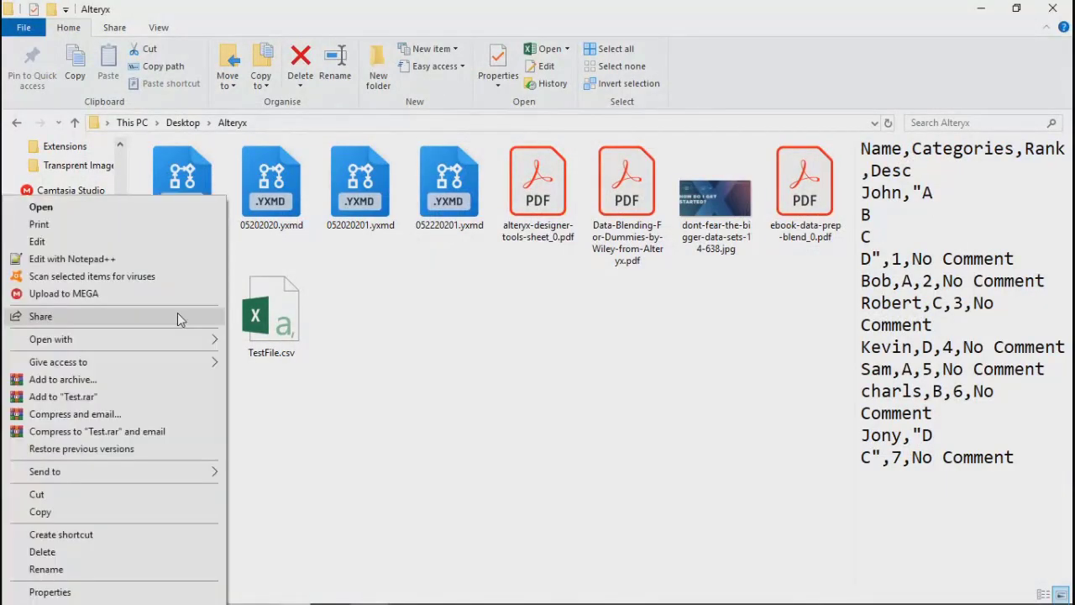
left_click(76, 265)
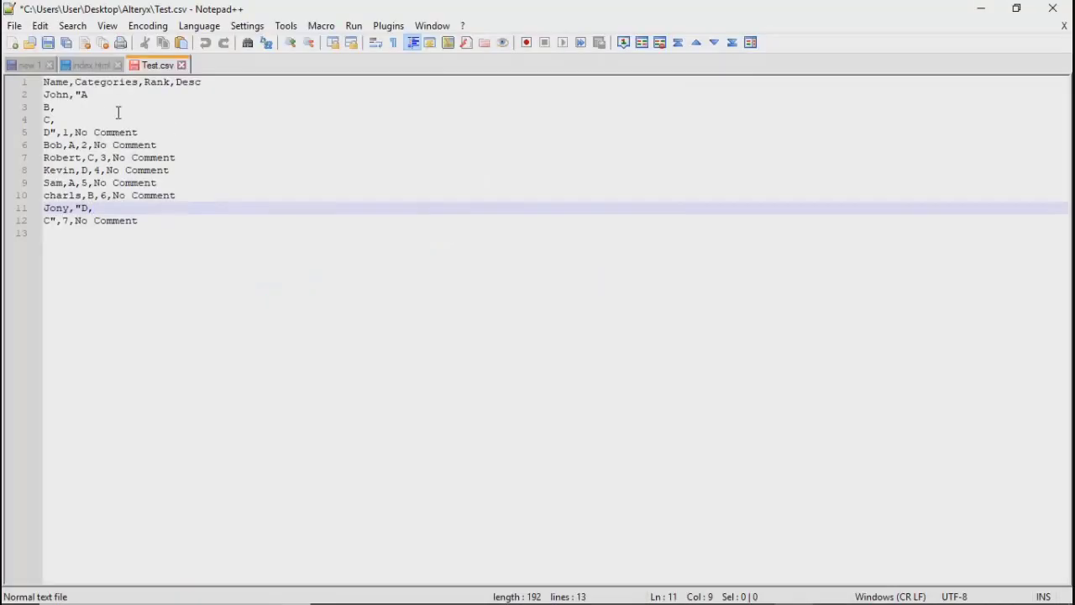
left_click(96, 94)
type(",")
left_click(67, 107)
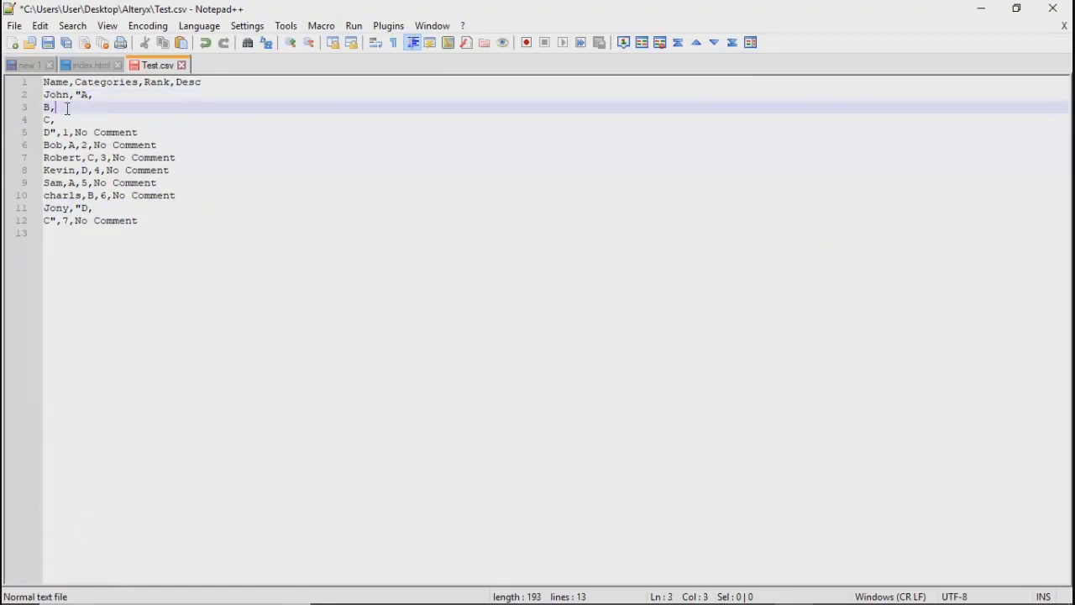
left_click(48, 43)
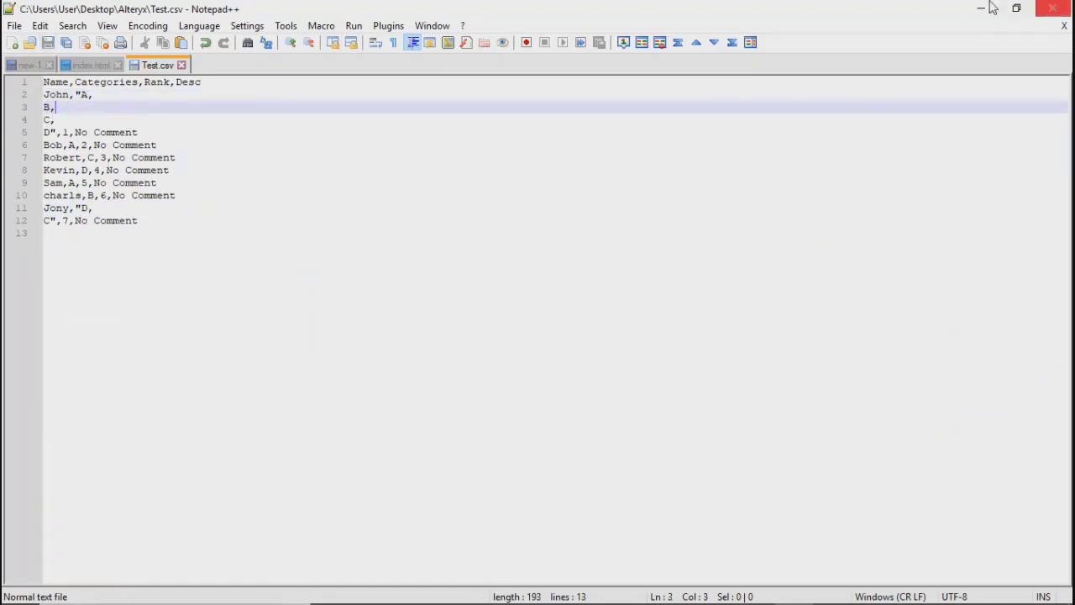
left_click(1055, 10)
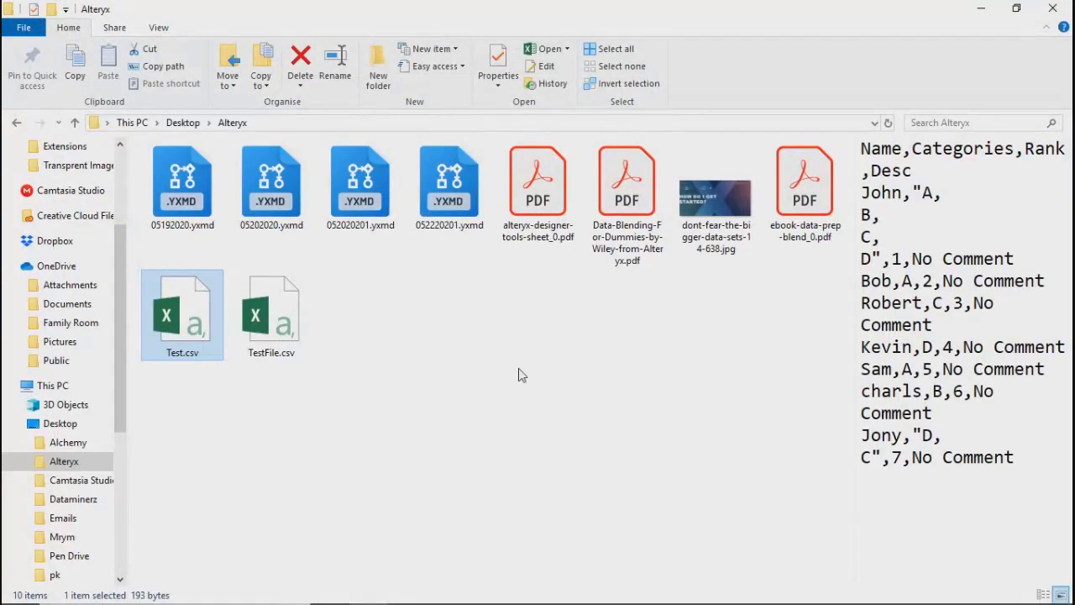
Step: Close File Explorer to return to Alteryx Designer, narrow the configuration pane, and place an Input Data tool on the empty canvas
left_click(190, 331)
left_click(1062, 12)
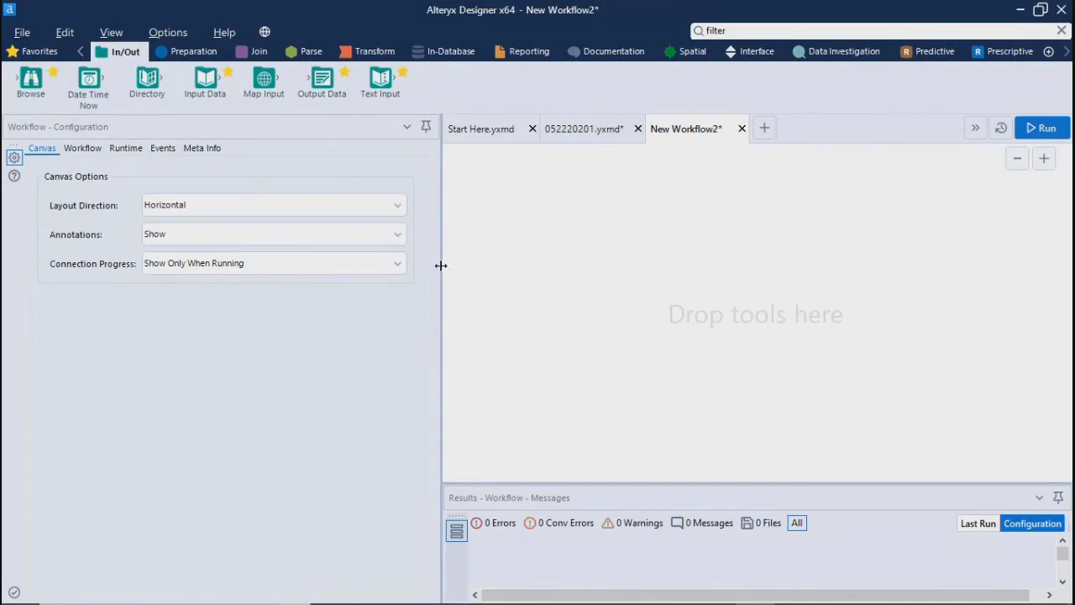
left_click_drag(441, 265, 288, 271)
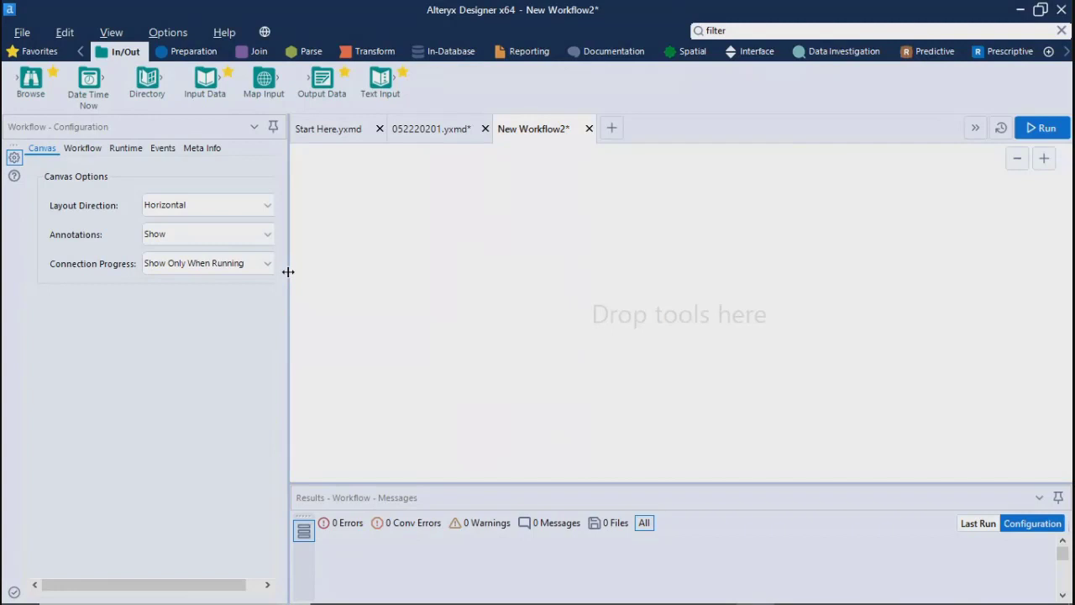
left_click_drag(200, 79, 361, 211)
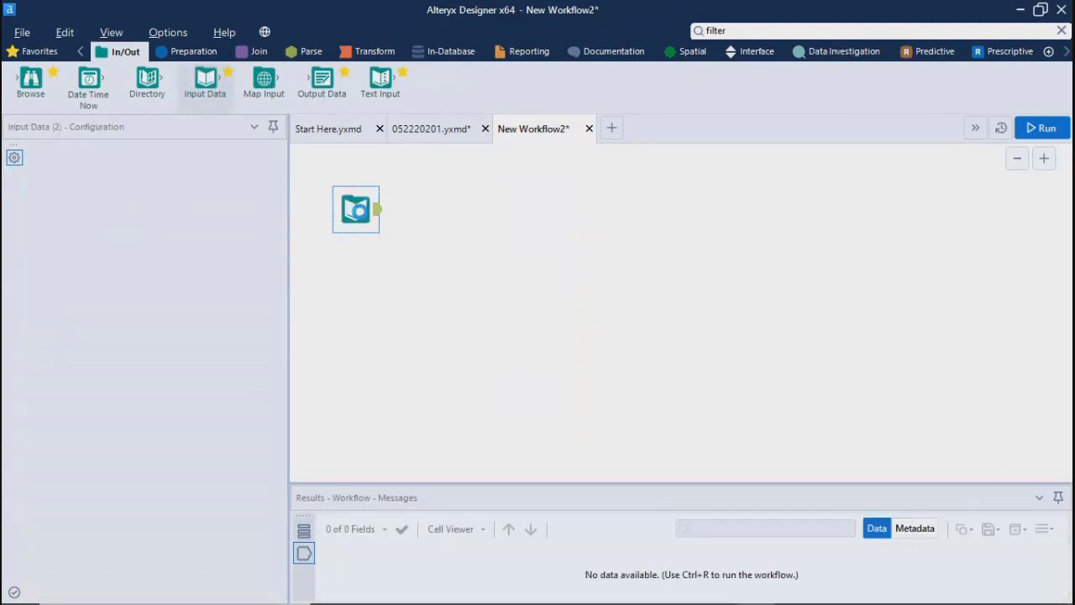
Step: Connect the Input Data tool to the comma-separated file Test.csv in the Alteryx folder and widen the configuration pane
left_click(269, 167)
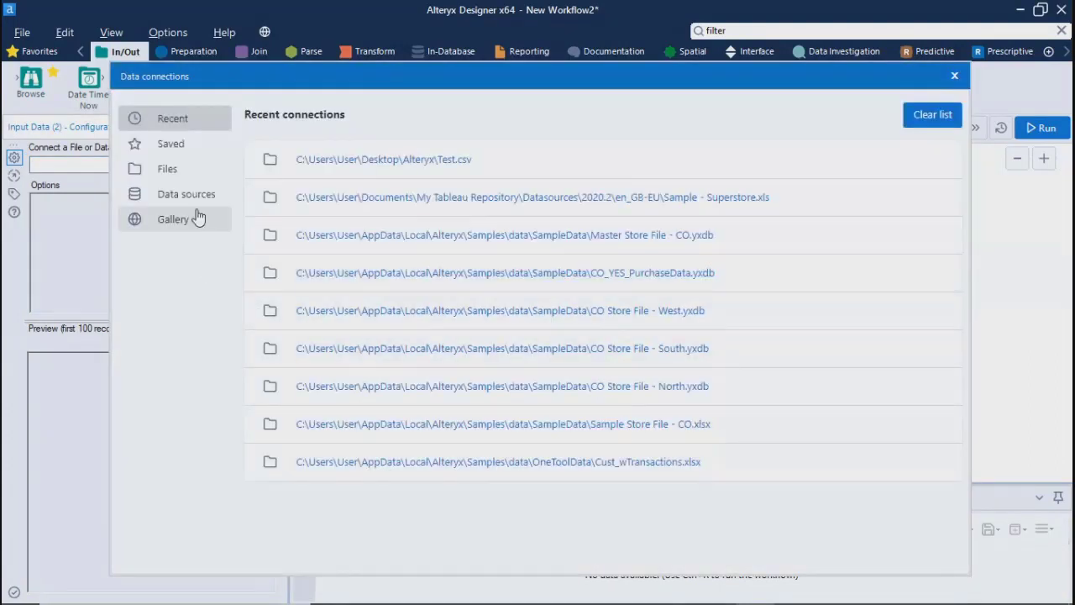
left_click(168, 169)
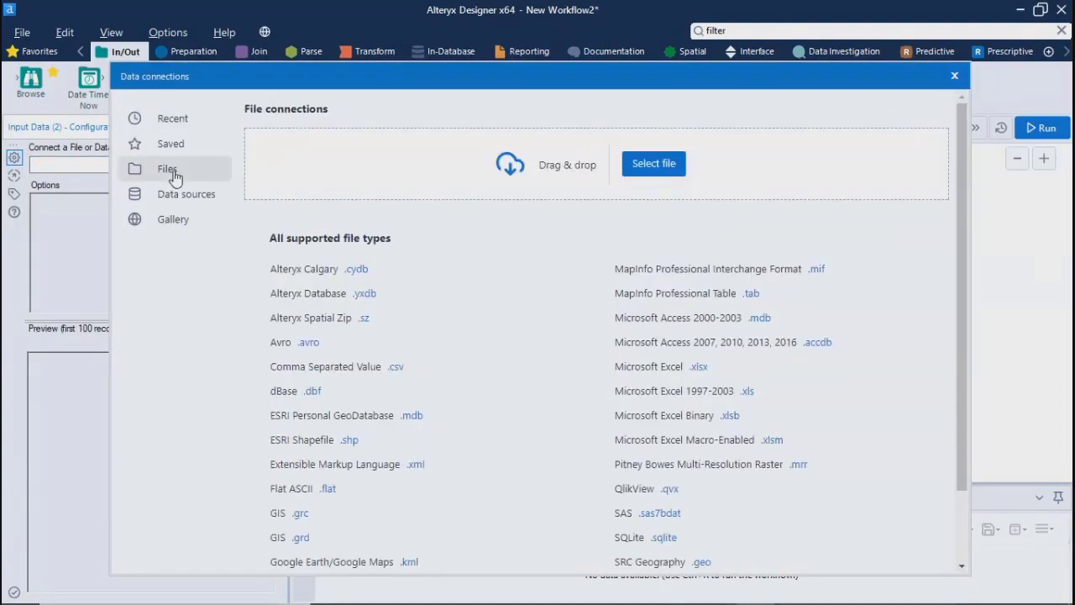
left_click(394, 369)
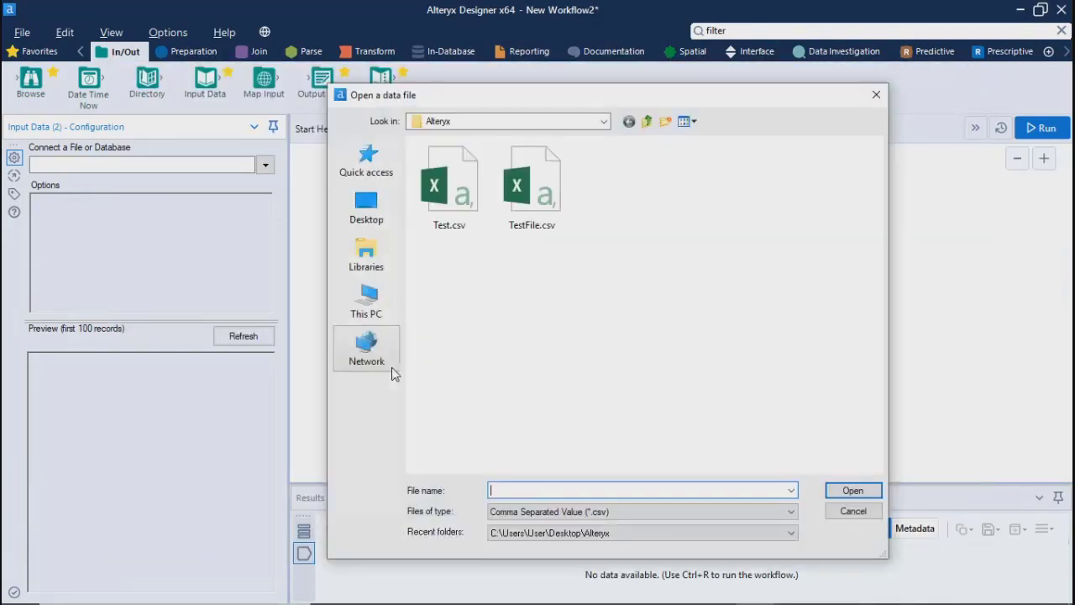
left_click(451, 186)
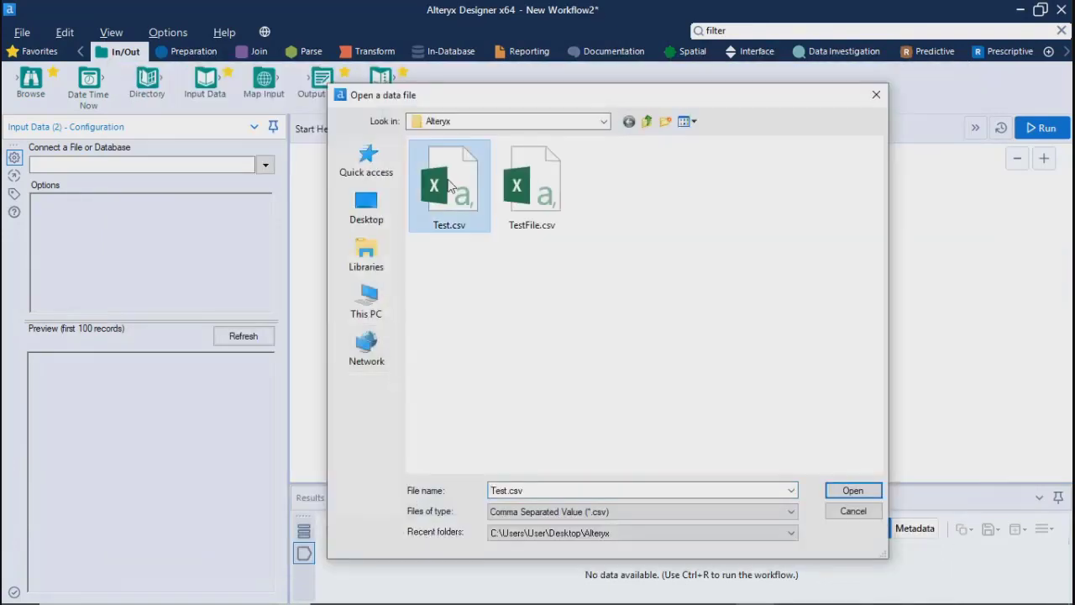
left_click(847, 493)
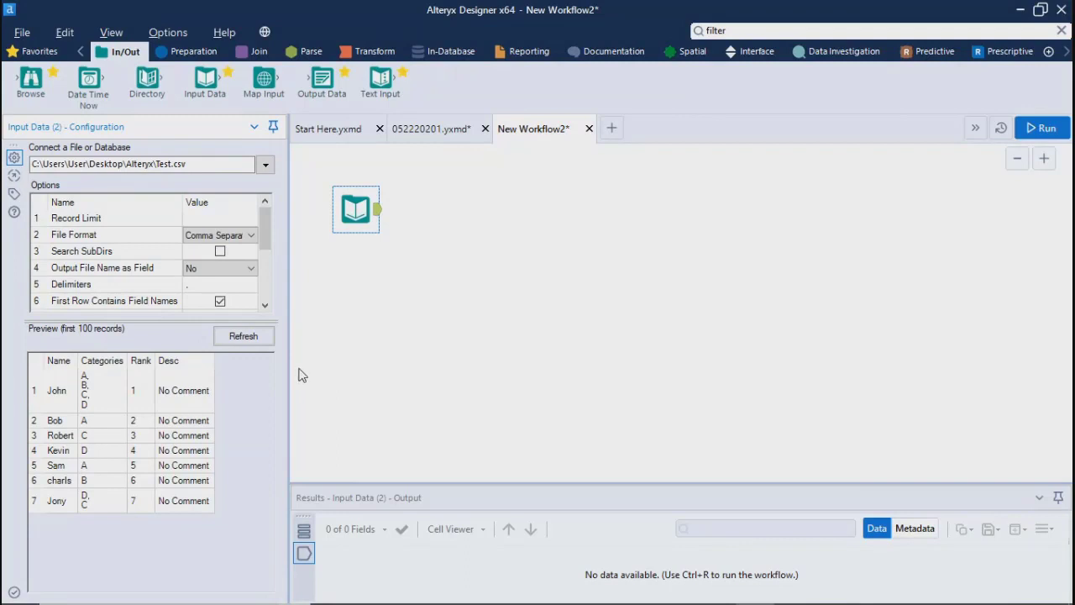
left_click_drag(288, 384, 493, 384)
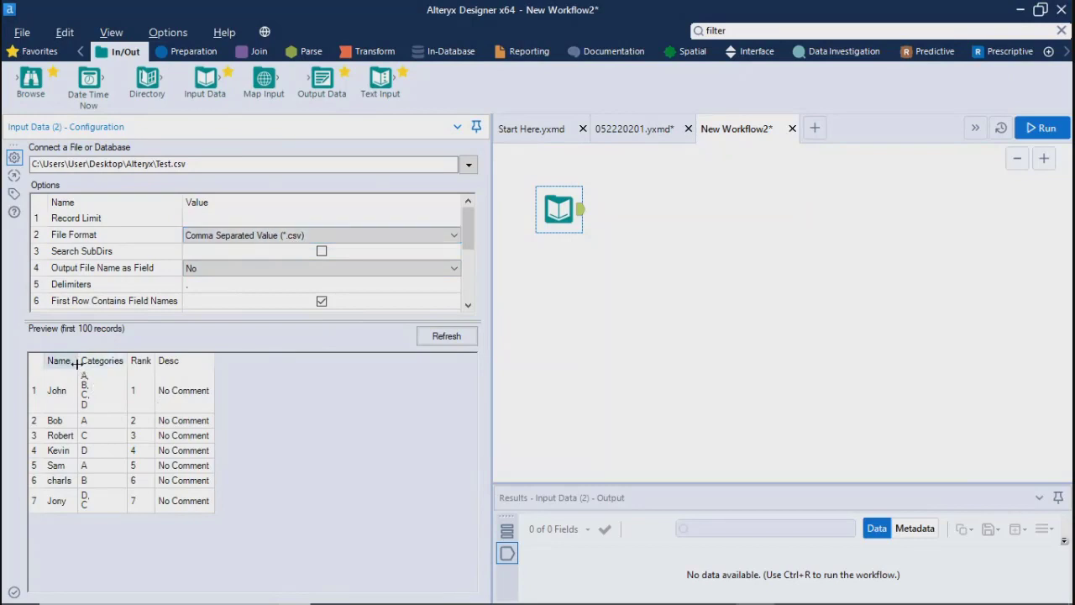
Step: Switch to File Explorer and open the recent Test.csv from the desktop's Alteryx folder in Excel
left_click(1018, 11)
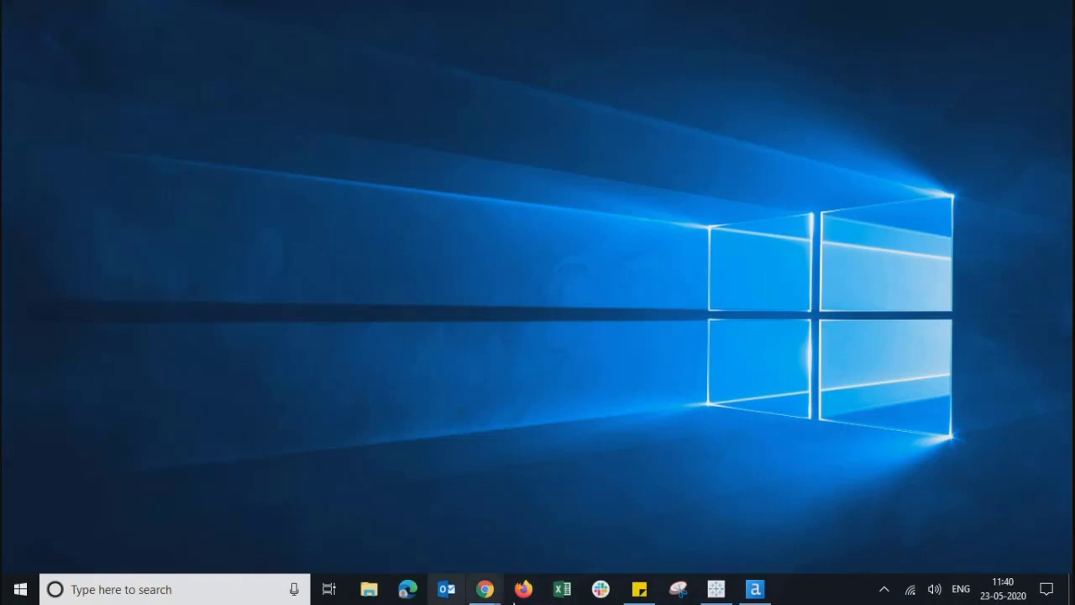
mouse_move(485, 591)
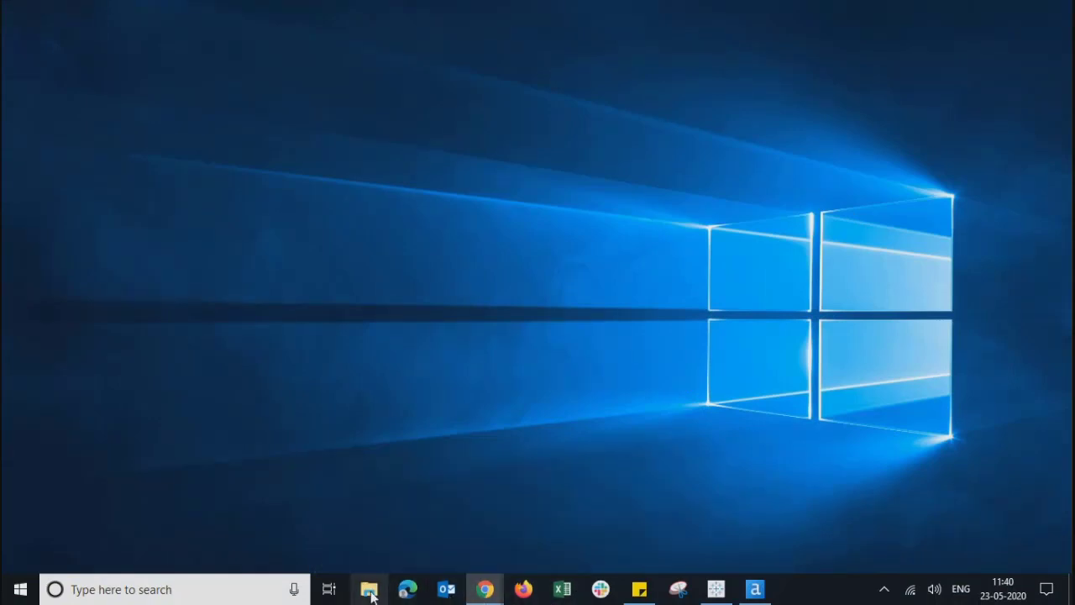
left_click(370, 590)
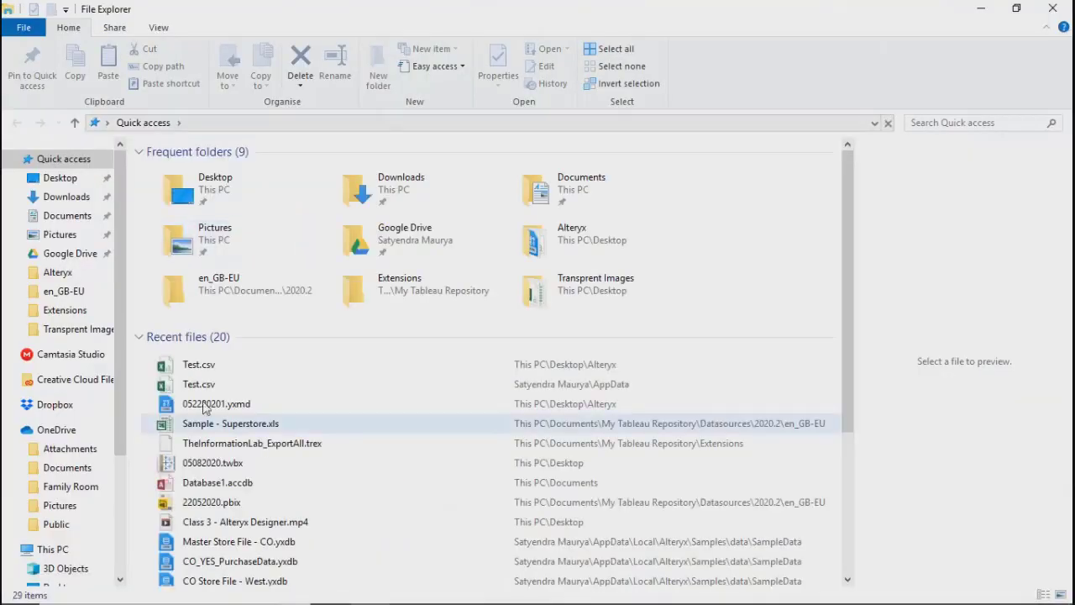
left_click(200, 373)
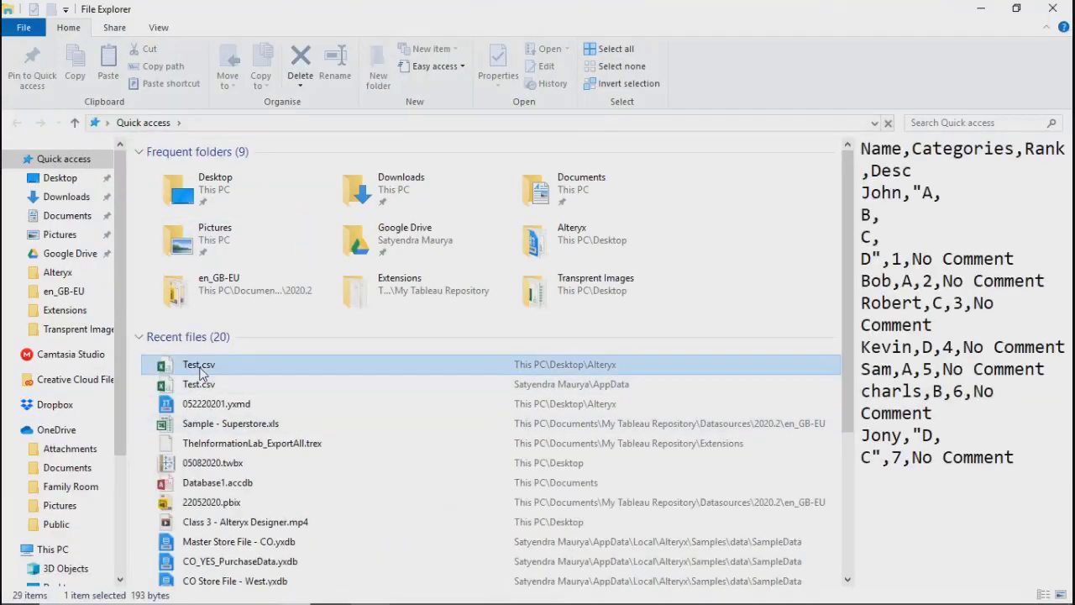
right_click(201, 373)
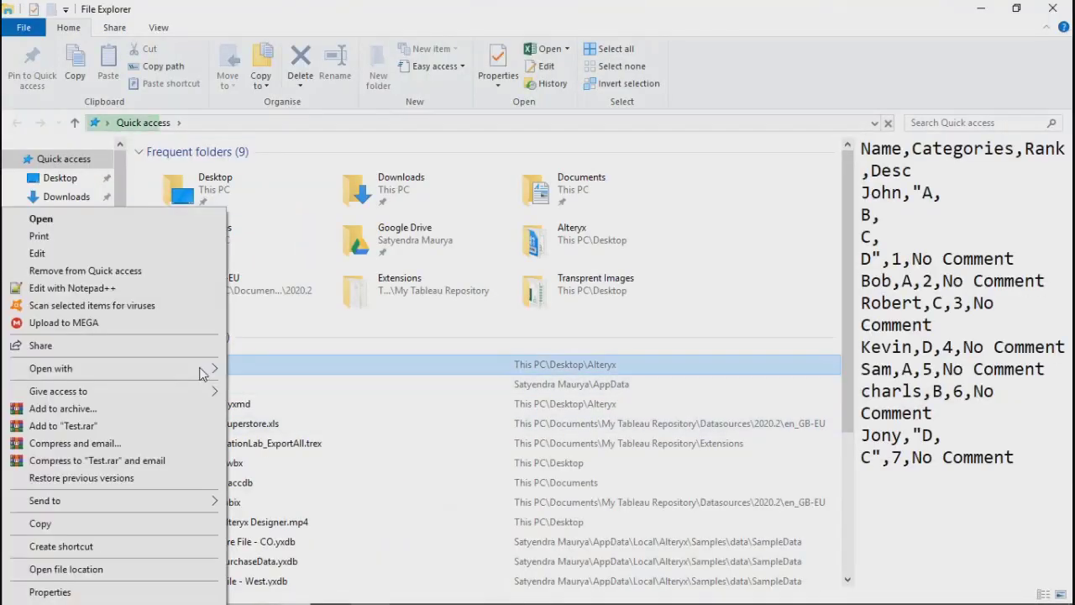
left_click(45, 220)
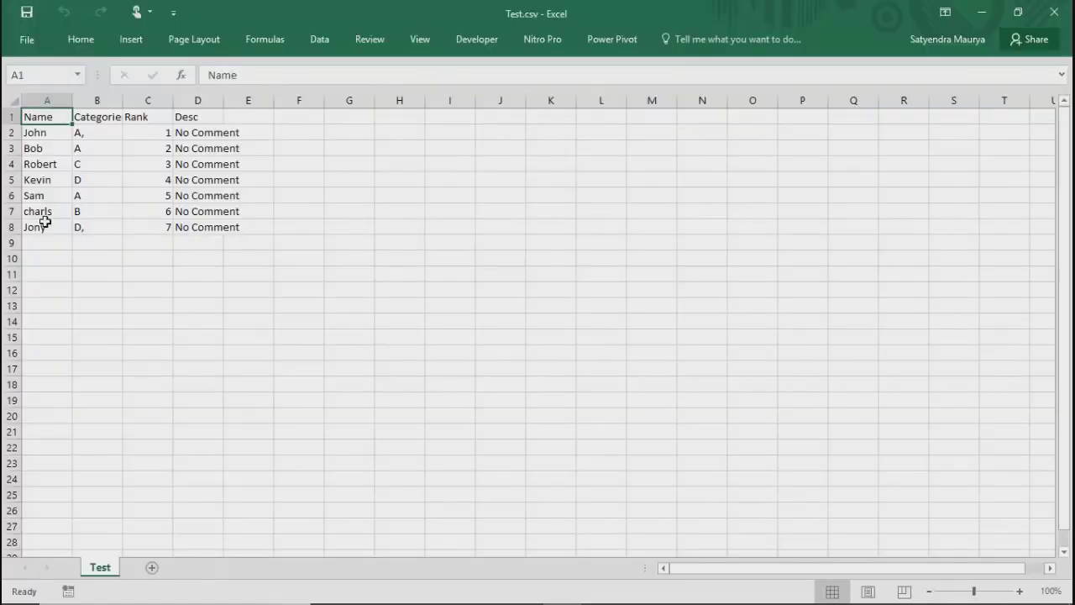
Step: Auto-fit row 2's height, examine the multi-line Categories cells B2 and B8, and close Test.csv without saving
left_click(92, 132)
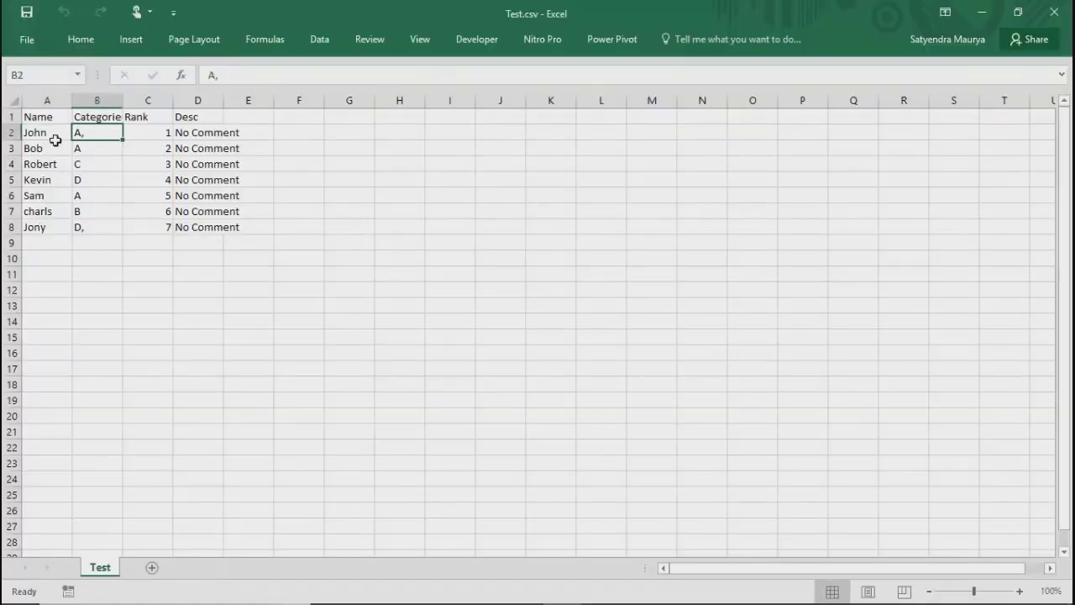
double_click(16, 139)
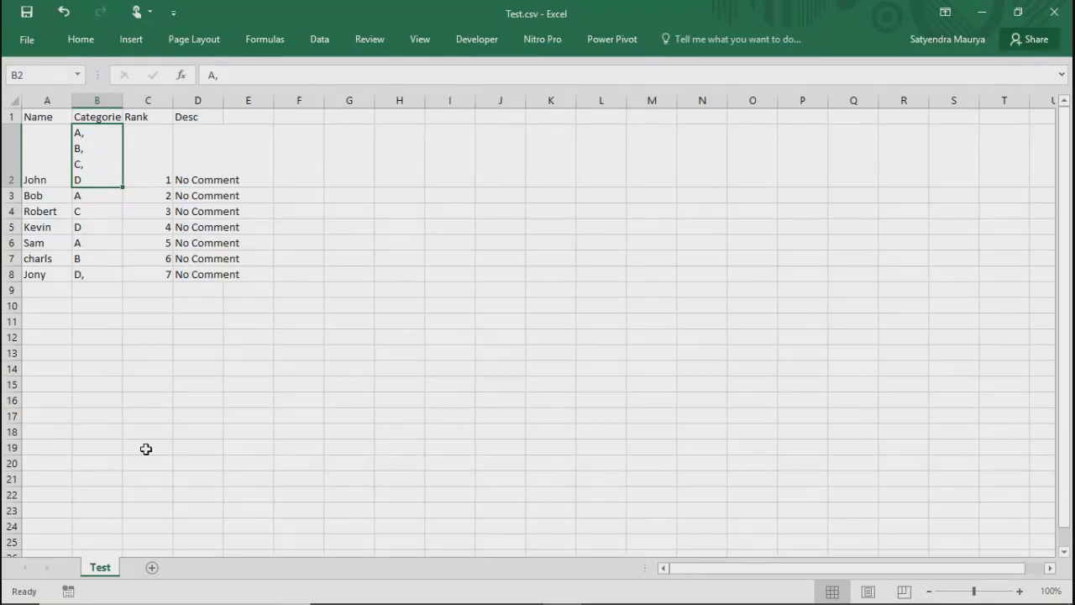
left_click(229, 386)
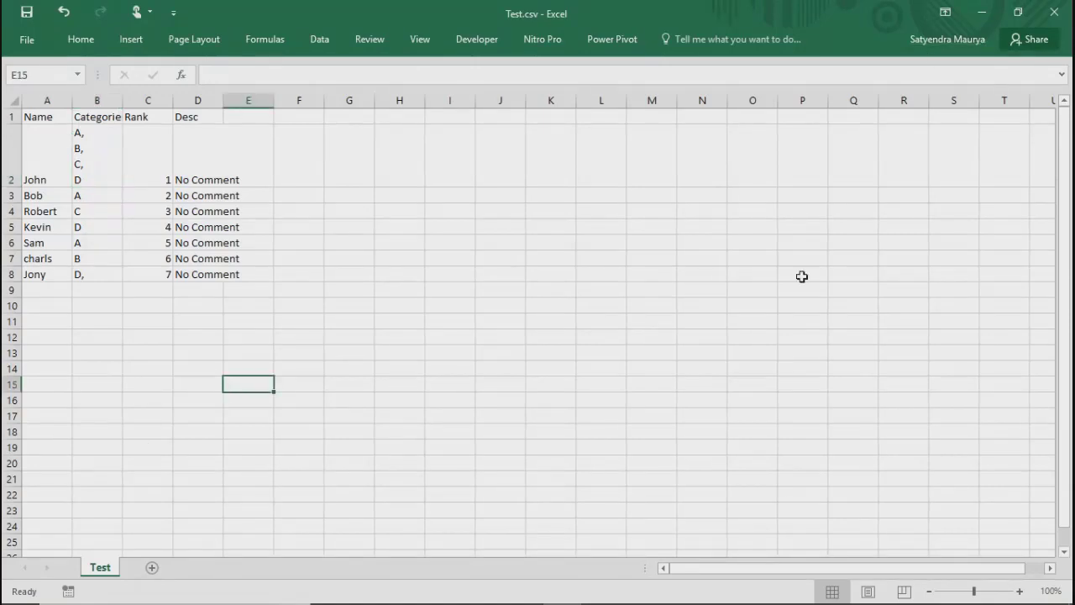
left_click(113, 146)
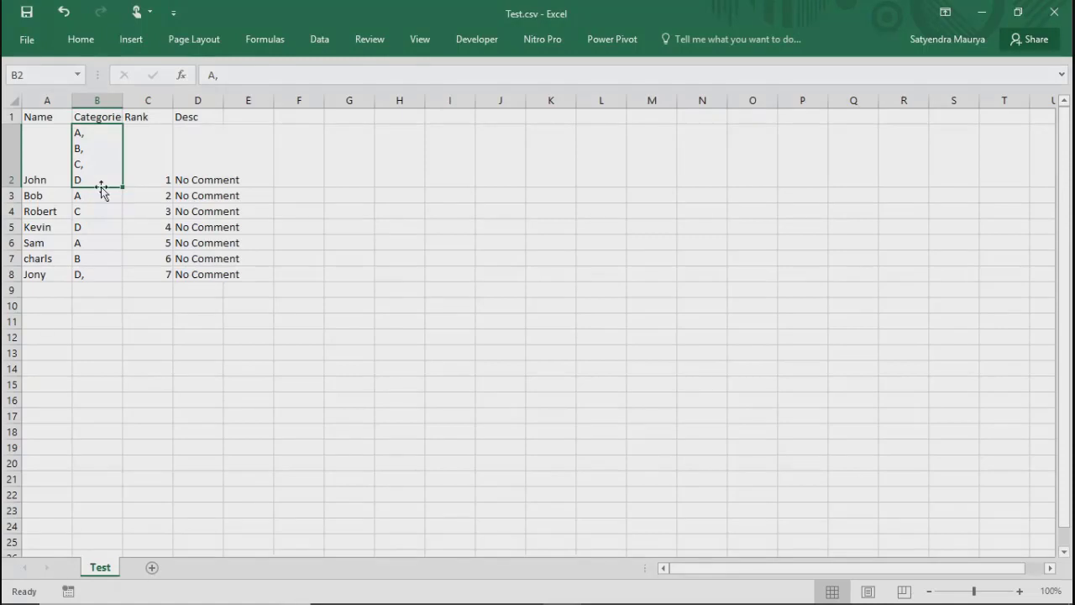
left_click(99, 263)
left_click(96, 274)
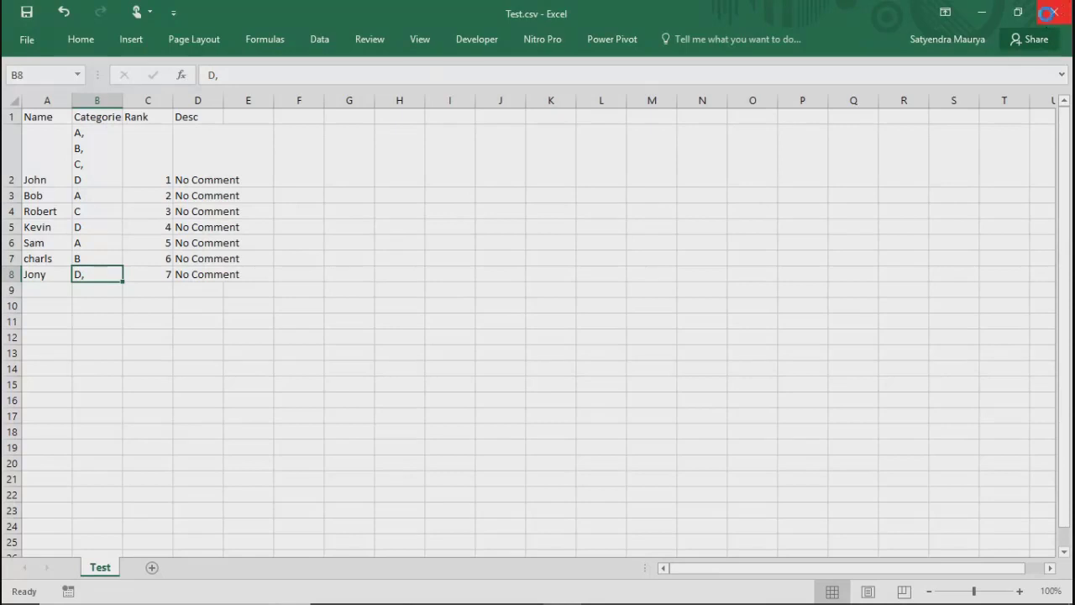
left_click(1048, 21)
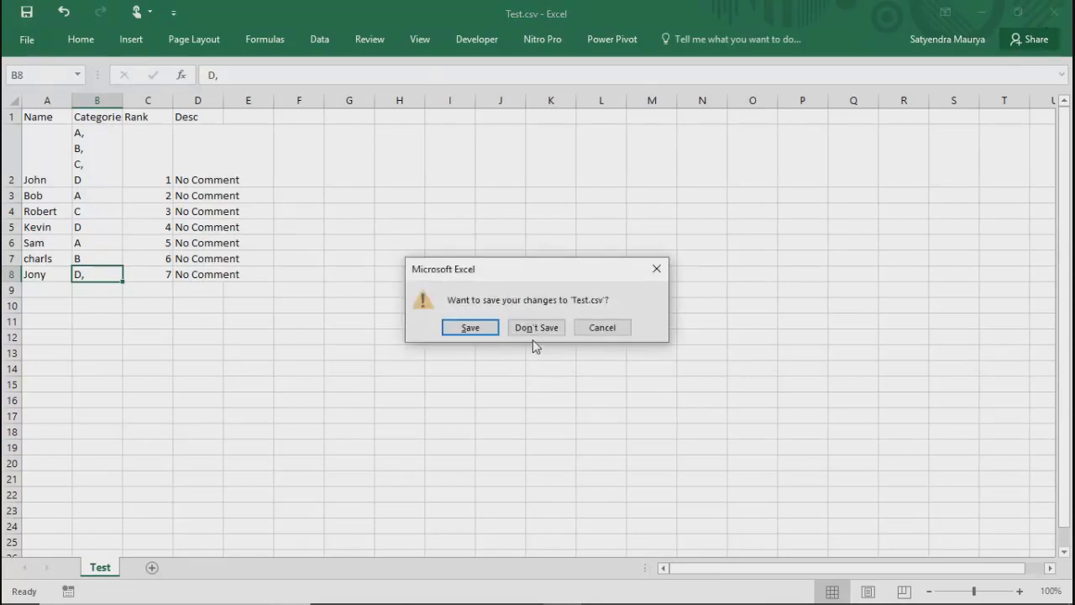
left_click(530, 328)
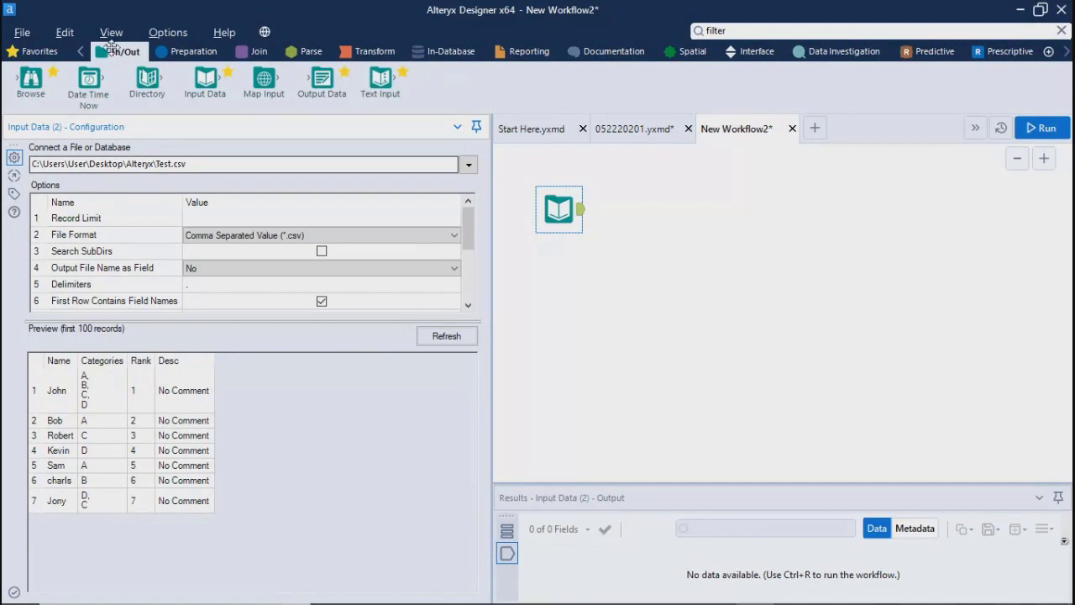
Step: Connect a Browse tool to the Test.csv input, run the workflow, and enlarge the results pane to show all records
left_click_drag(30, 80, 682, 209)
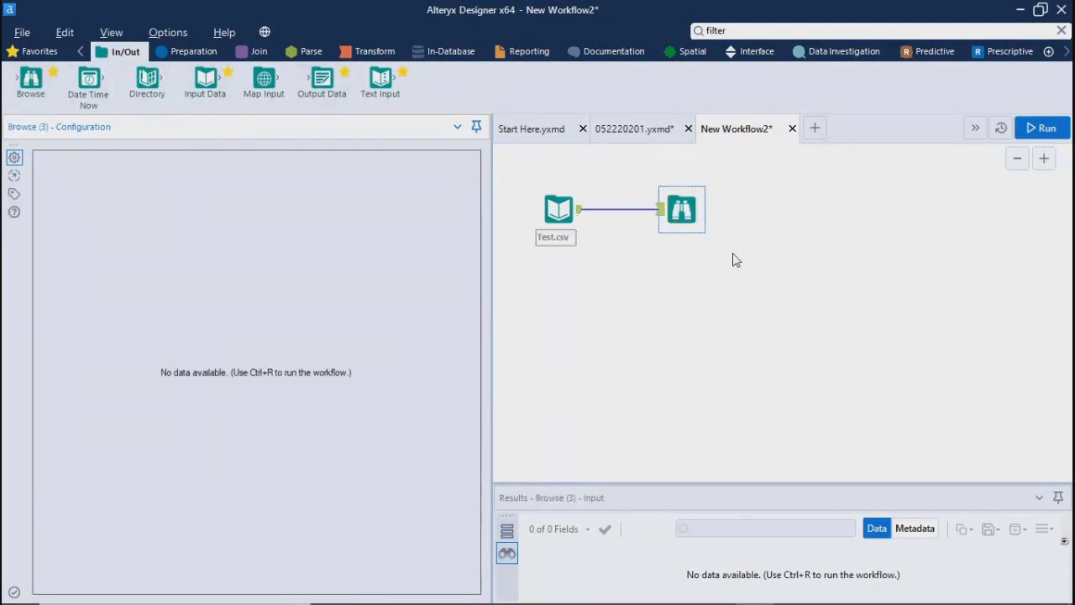
left_click(1040, 127)
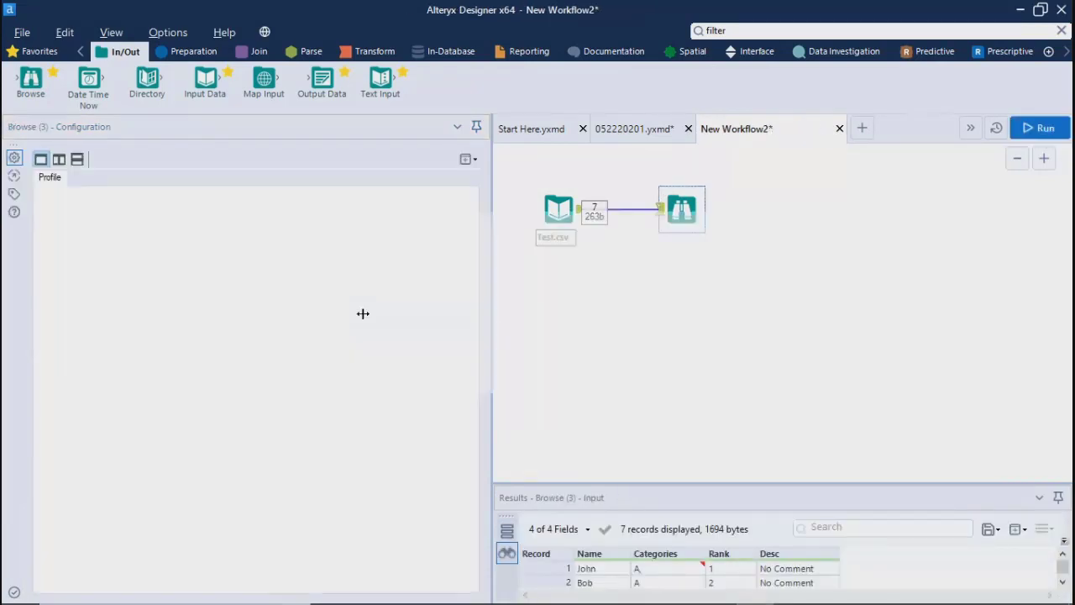
left_click(673, 374)
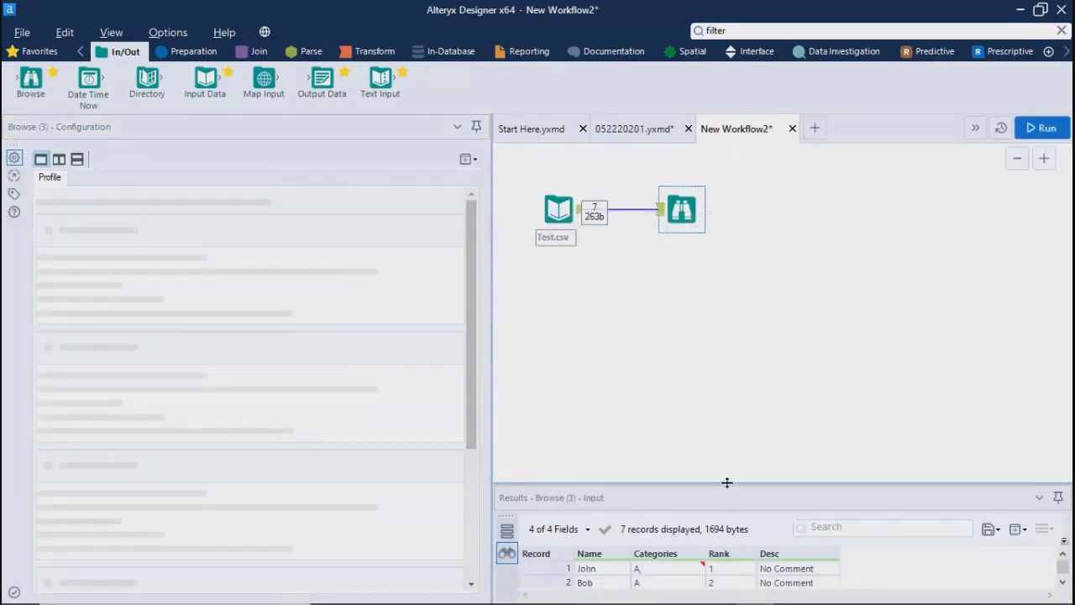
left_click_drag(728, 484, 711, 348)
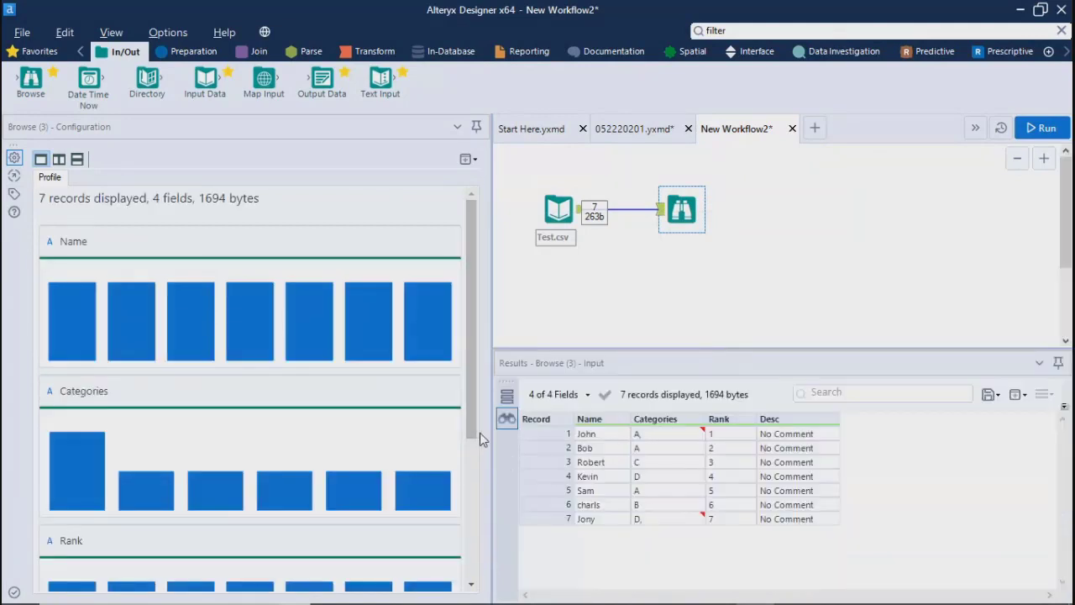
Step: Narrow the configuration pane and examine the Categories field's profile down to its top values, highlighting the "A, B, C, D" entry
left_click_drag(493, 437, 412, 435)
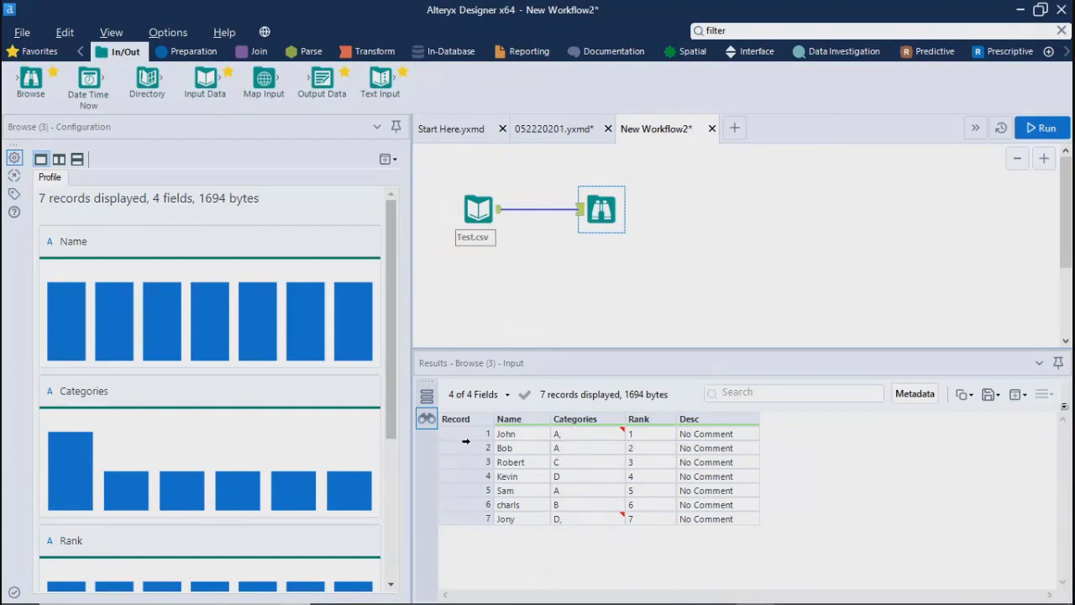
left_click(468, 448)
left_click(568, 436)
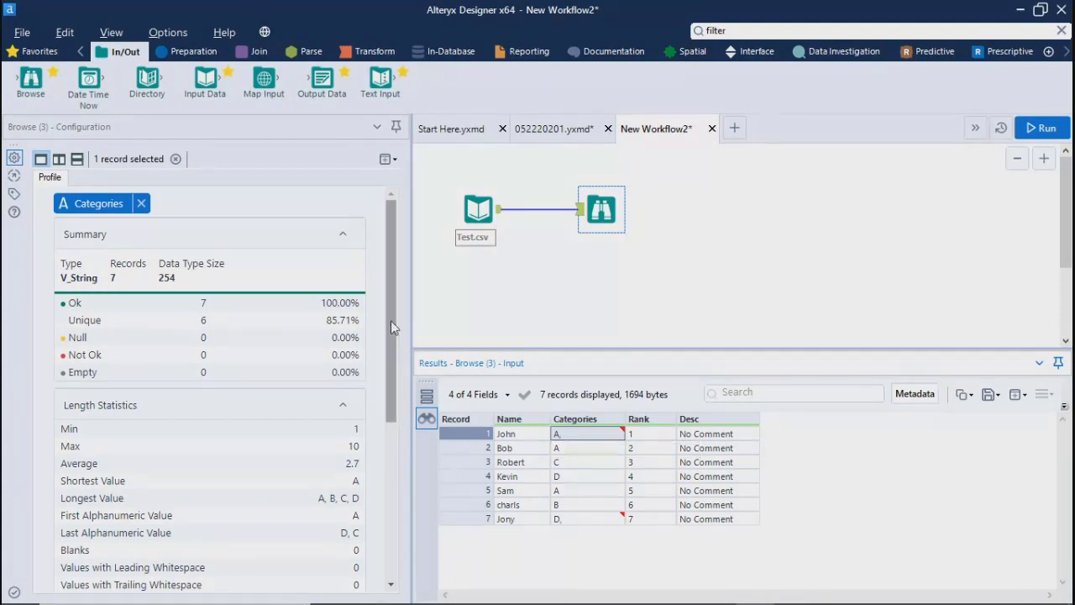
left_click_drag(391, 320, 384, 500)
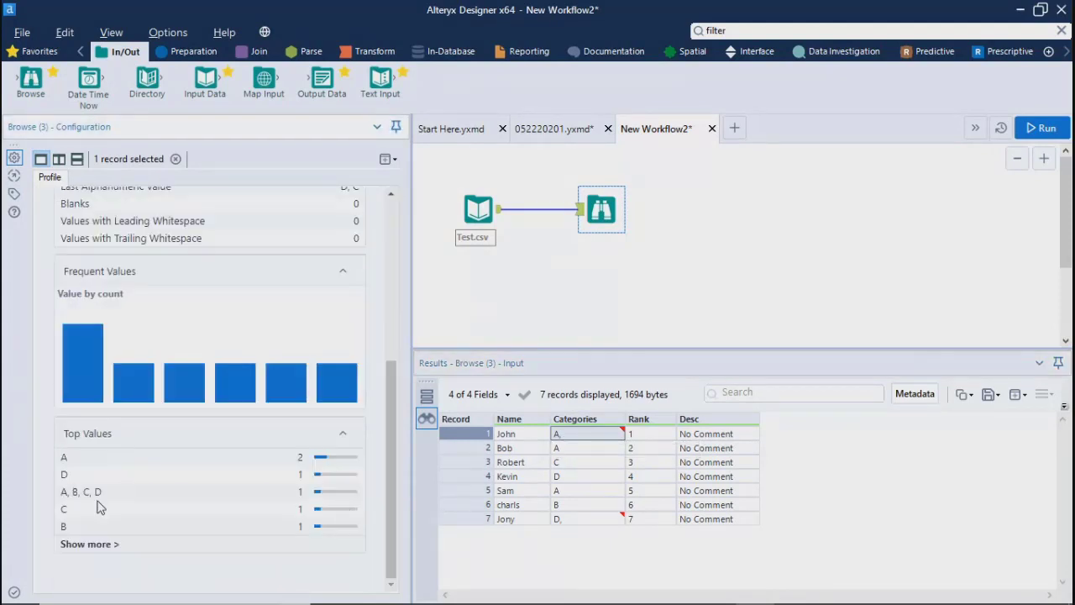
triple_click(76, 489)
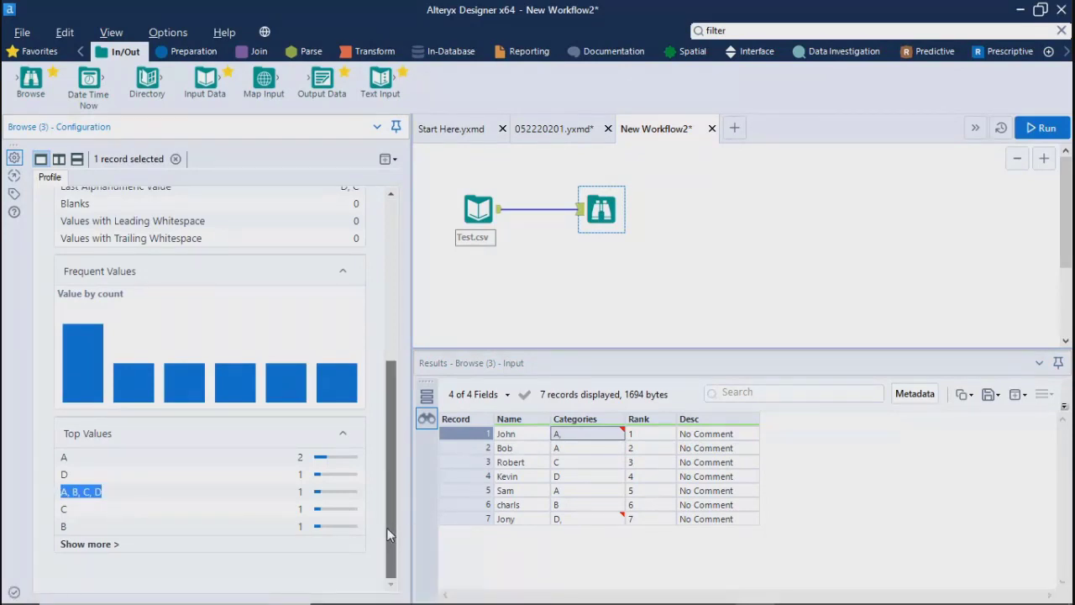
left_click_drag(387, 528, 383, 558)
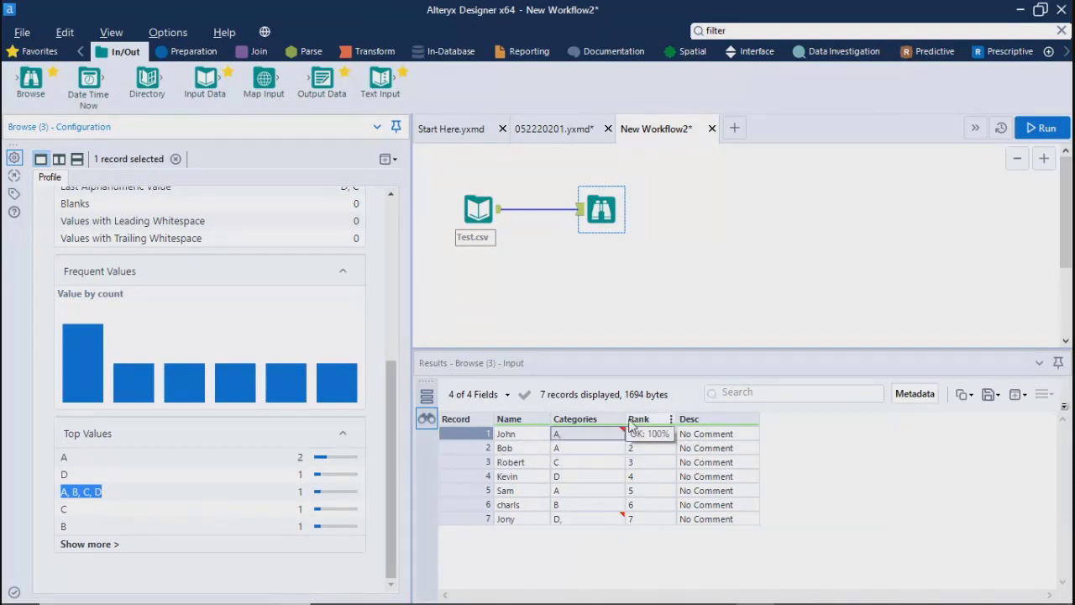
Step: Widen the Categories column in the results to inspect the first record's multi-line cell, and reselect the Browse tool
left_click_drag(623, 424, 807, 415)
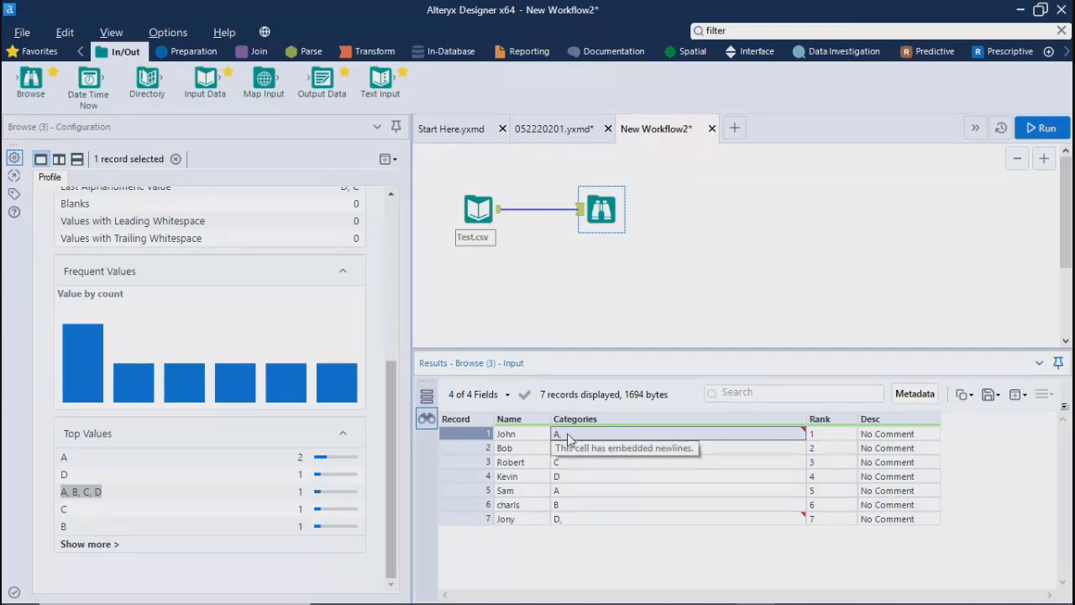
left_click(699, 273)
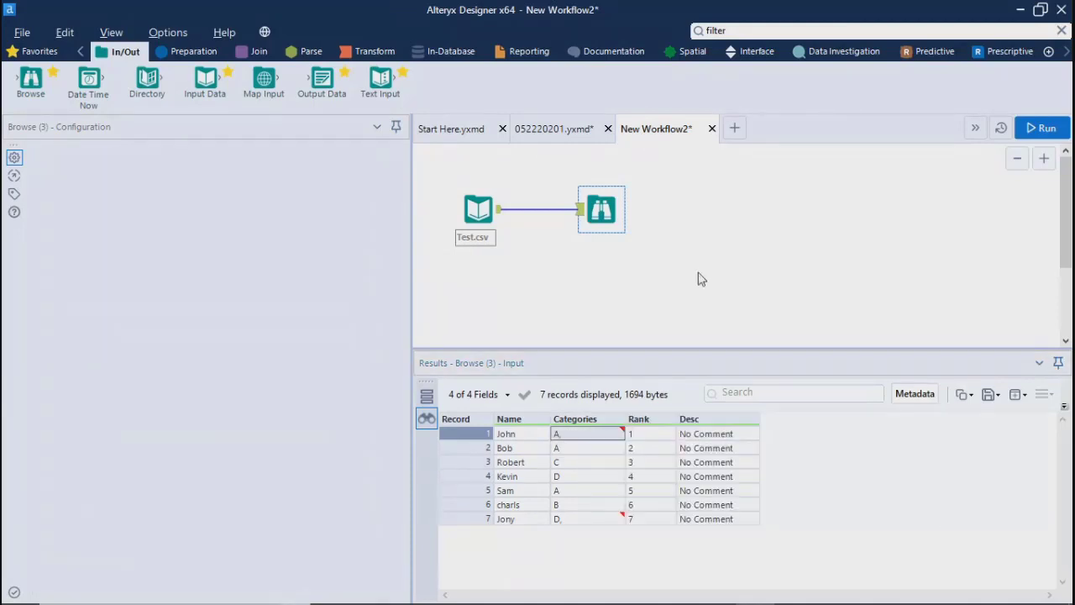
left_click(604, 207)
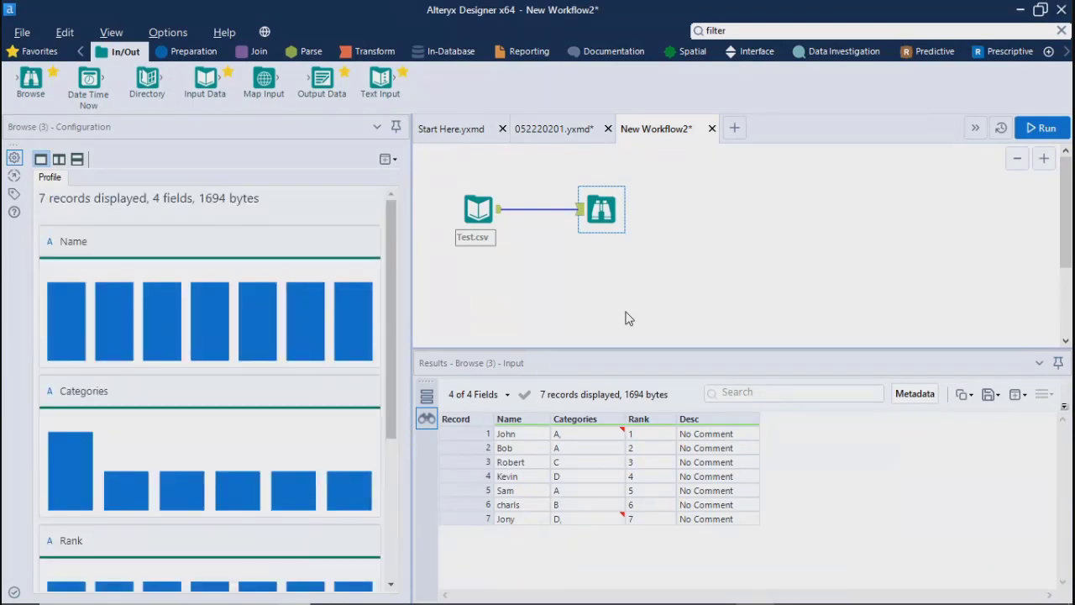
Step: Connect a Data Cleansing tool to the Test.csv input and review its field, null-replacement and unwanted-character options
left_click(193, 51)
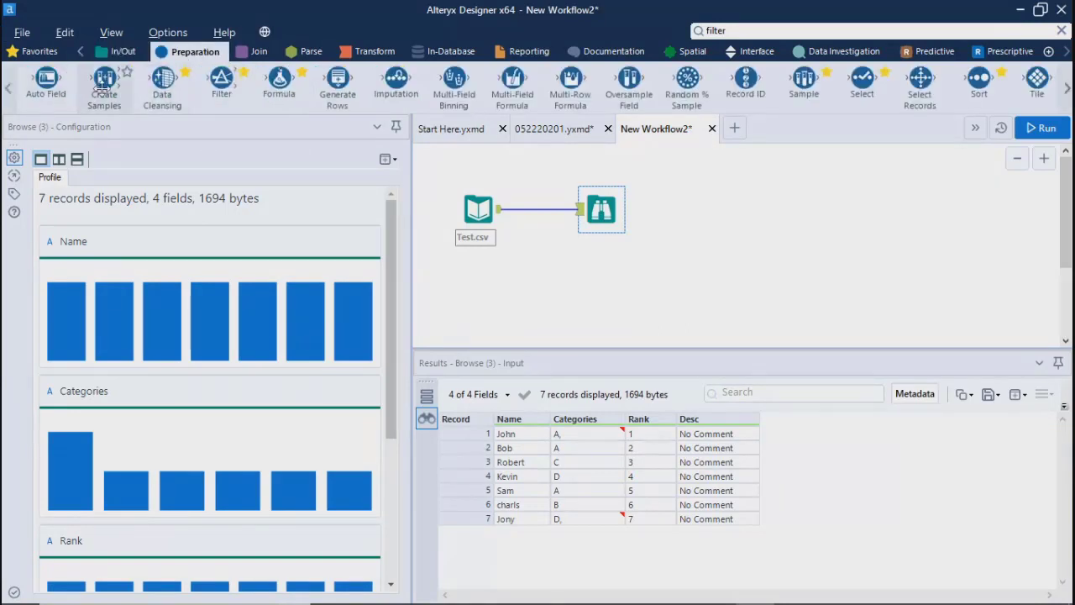
left_click_drag(162, 84, 553, 265)
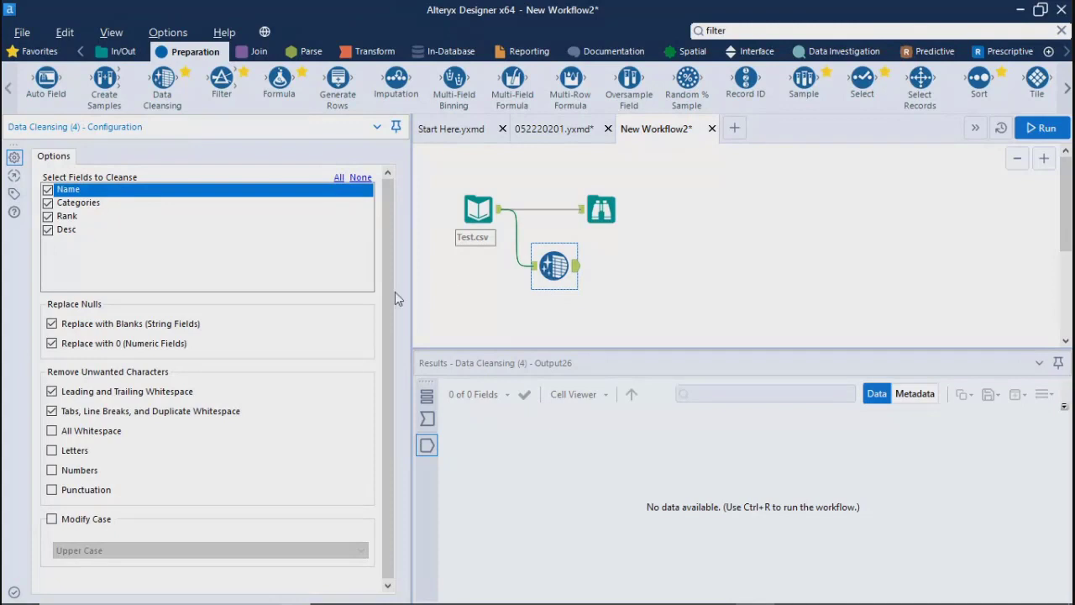
scroll(391, 293, "down", 1)
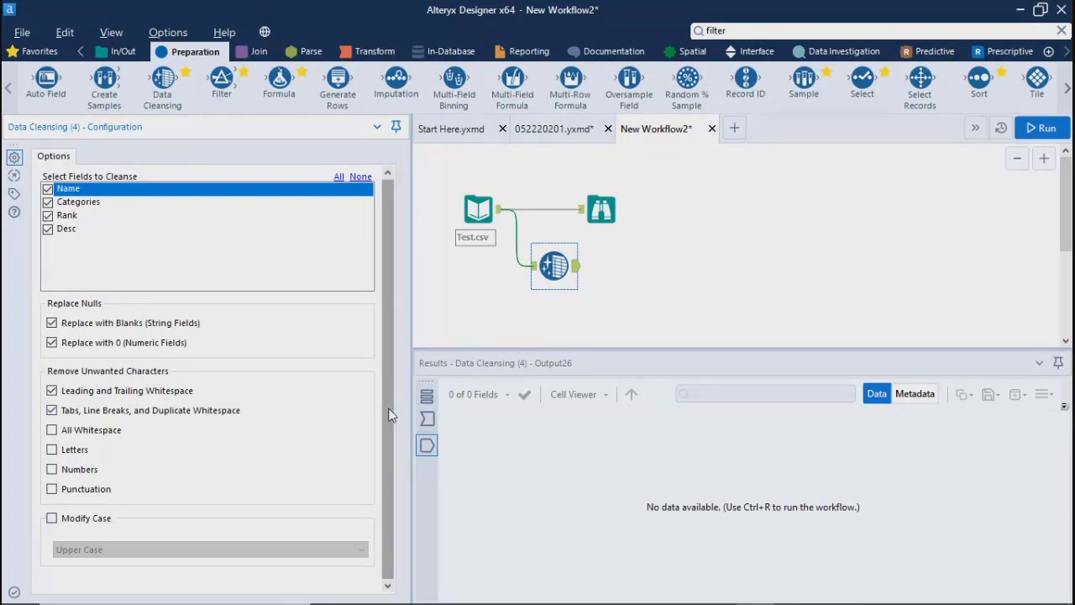
left_click_drag(391, 455, 384, 337)
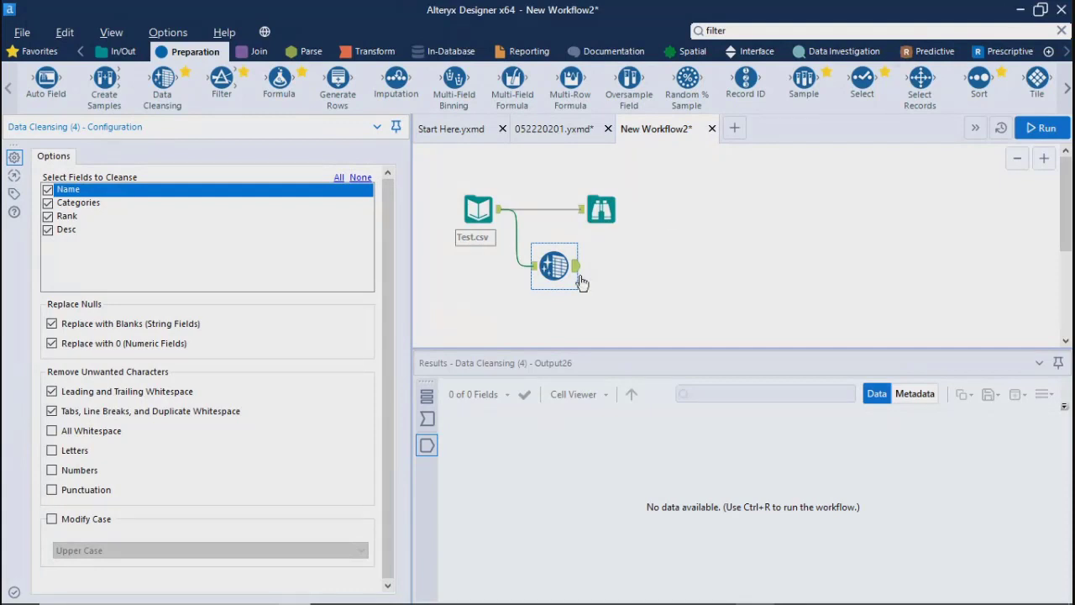
Step: Connect a Browse tool to the Data Cleansing output and run the workflow
left_click(126, 52)
left_click_drag(31, 80, 641, 267)
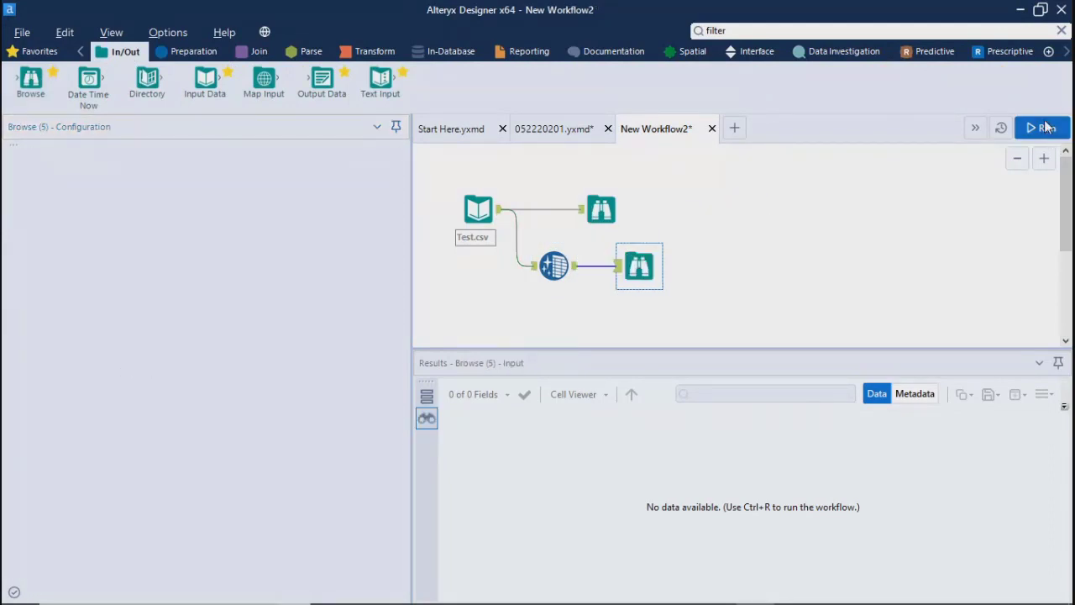
left_click(1043, 127)
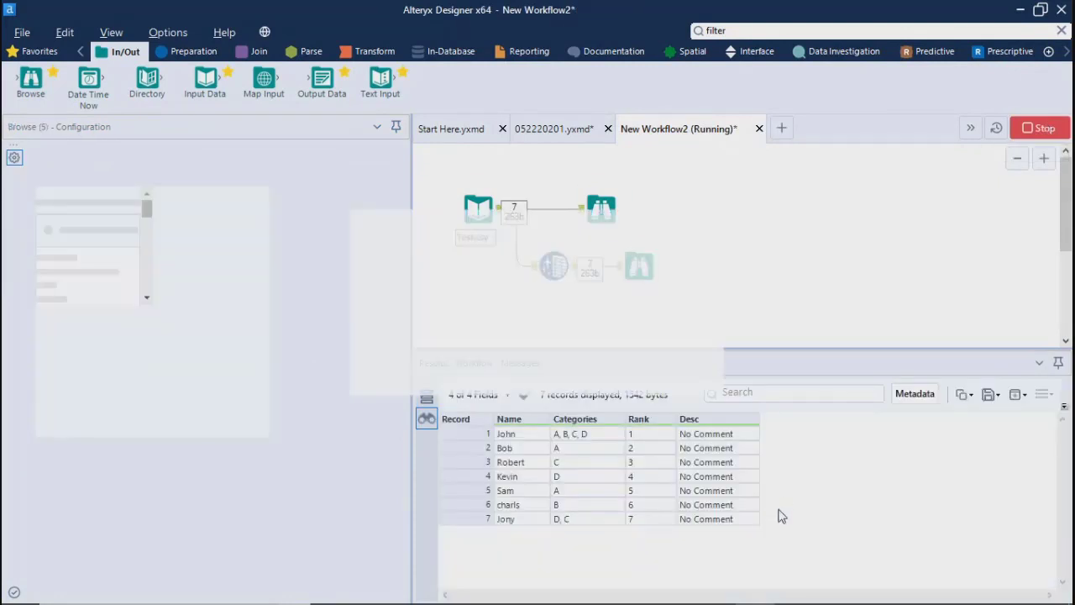
left_click(674, 369)
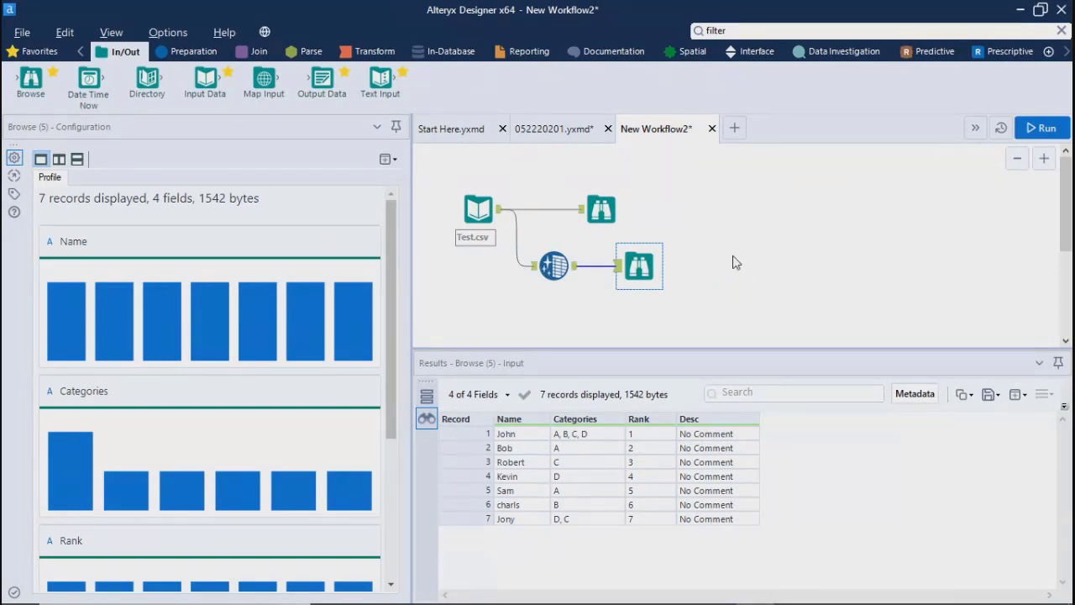
Step: Show the uncleansed Test.csv records in the first Browse tool to compare their Categories values with the cleansed output
left_click(603, 206)
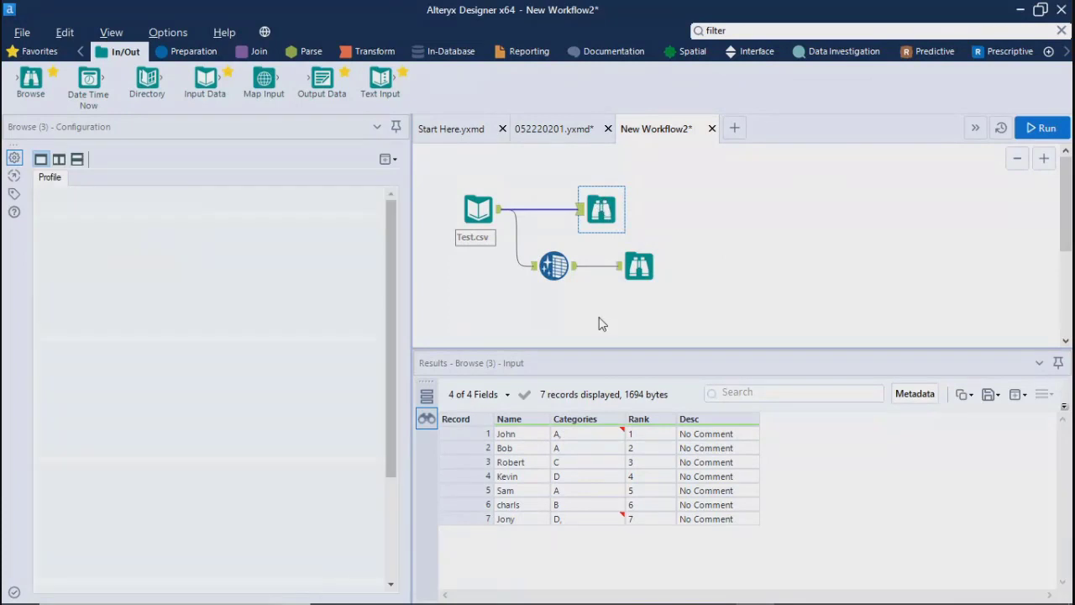
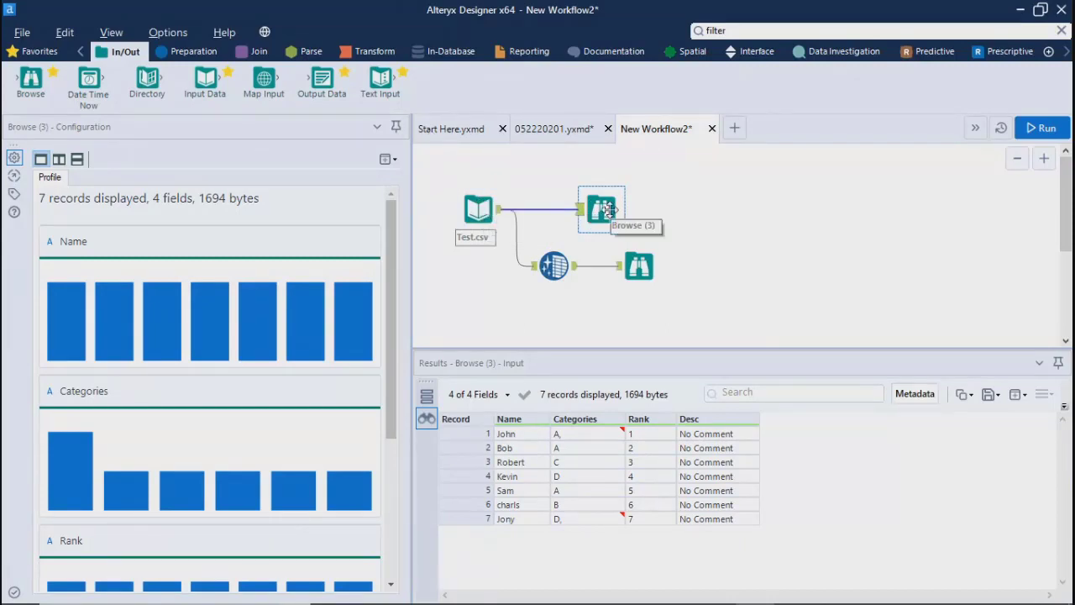
Step: Copy the first uncleansed record's Categories value into a new Notepad document to examine its hidden line-break characters
left_click(566, 435)
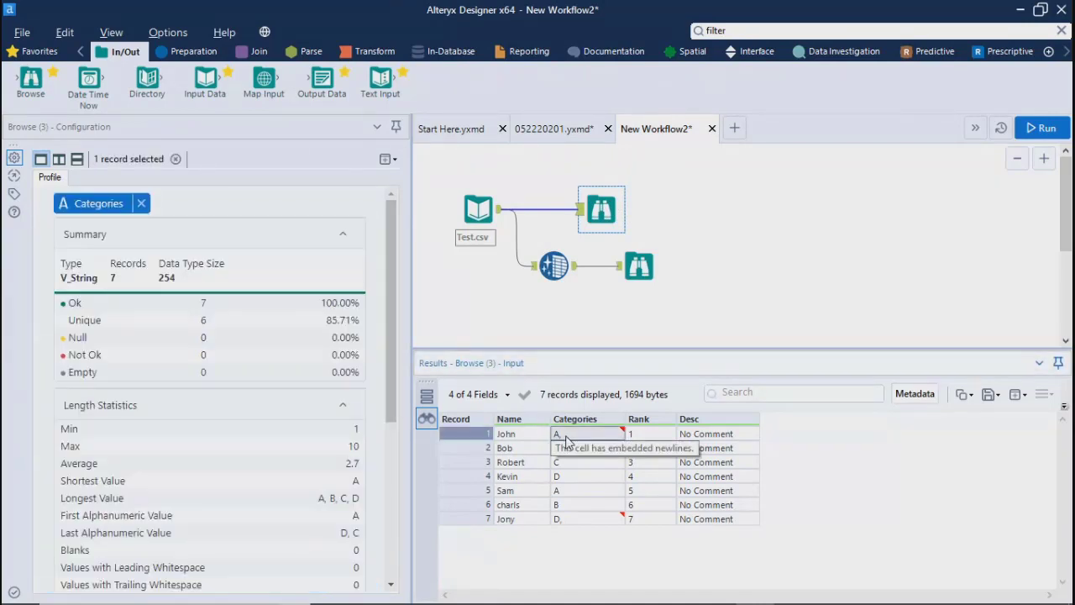
mouse_move(528, 598)
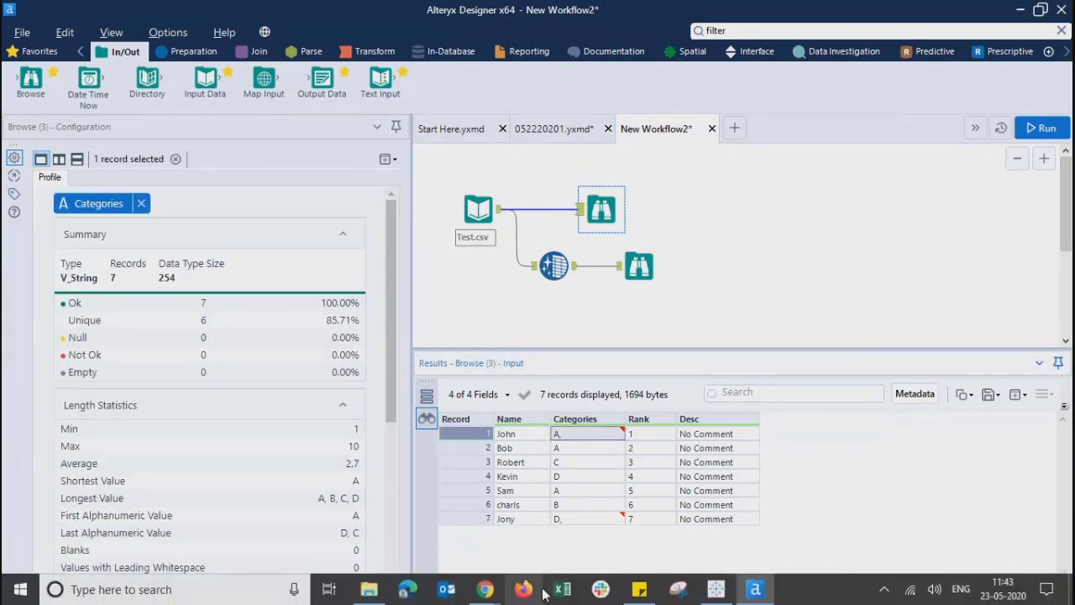
left_click(258, 593)
type("notepad")
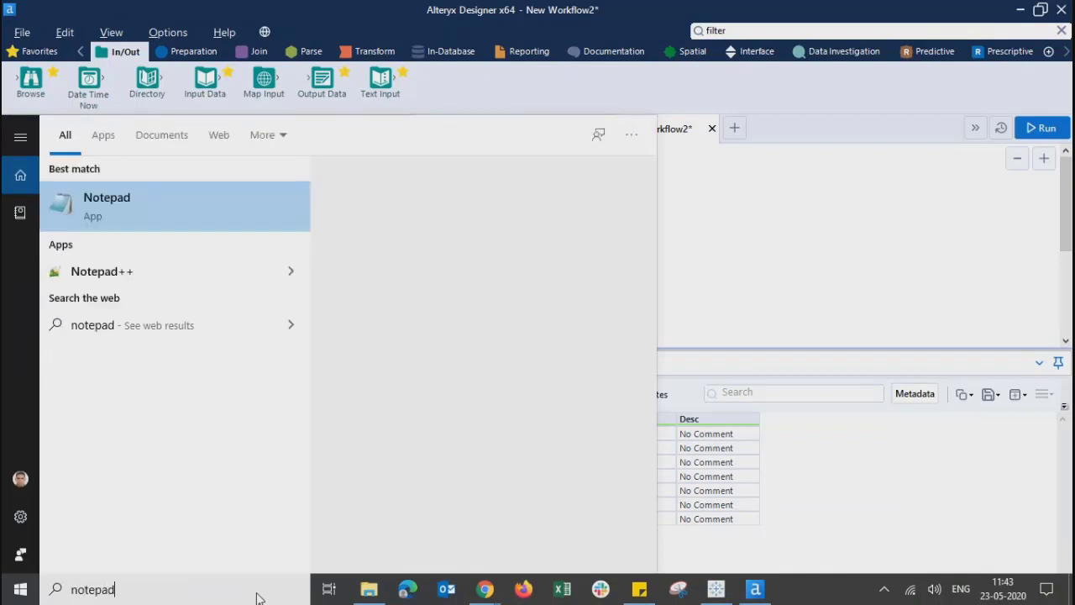
key("Return")
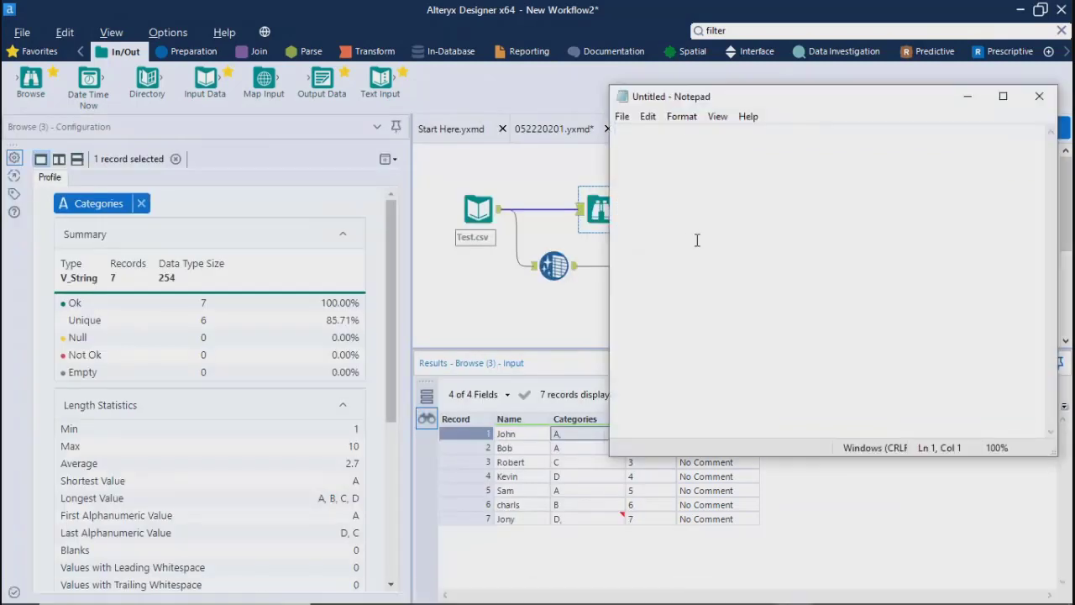
type("A, B, C, D")
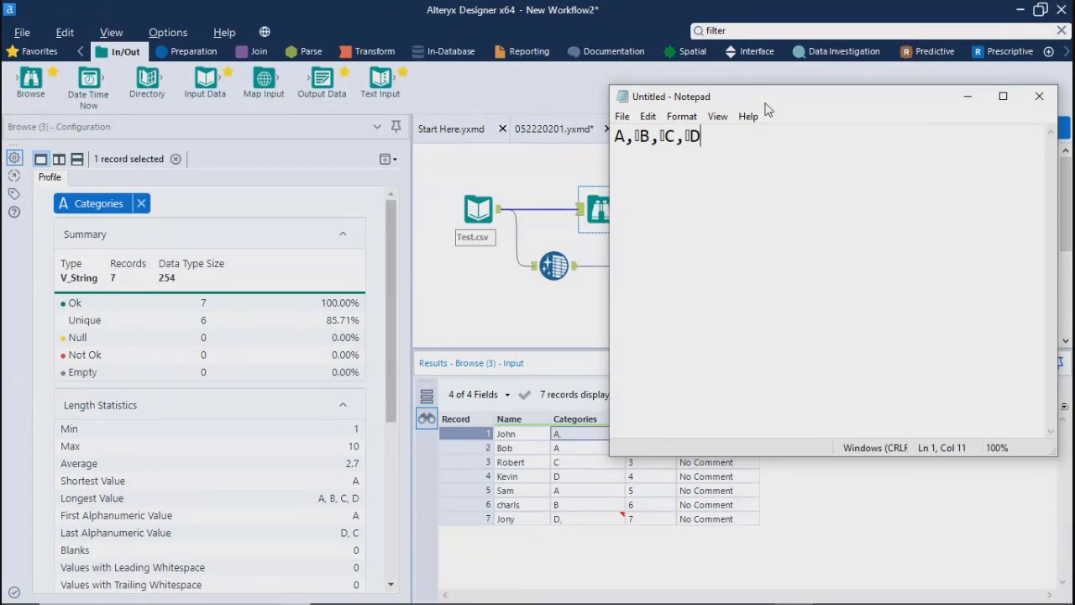
left_click_drag(770, 104, 865, 119)
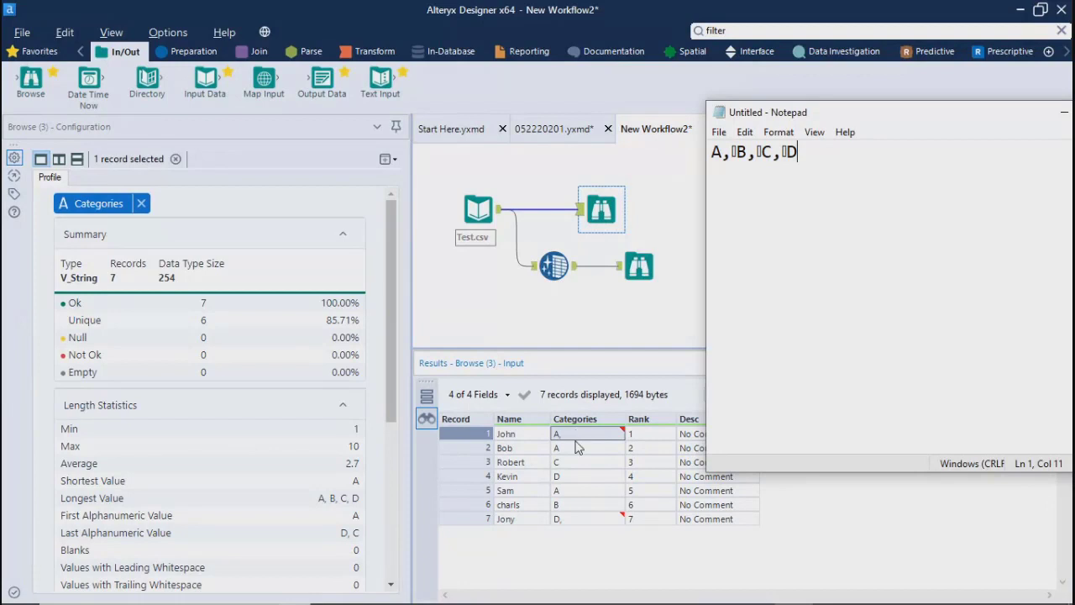
left_click_drag(827, 157, 703, 152)
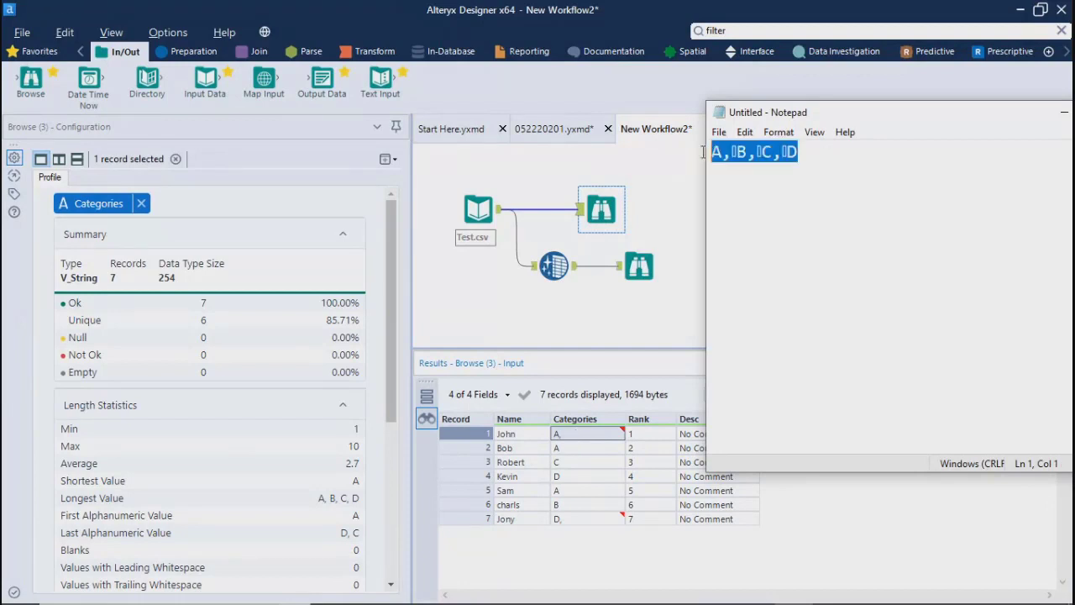
left_click(862, 221)
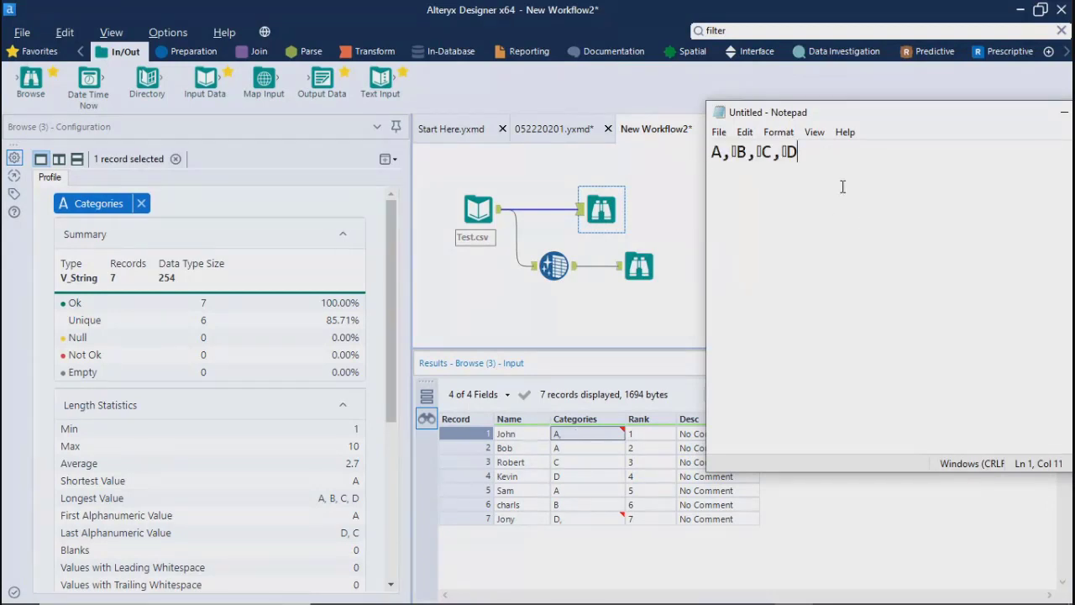
Step: Return to the Alteryx workflow and show the cleansed records in the Browse tool after Data Cleansing
left_click(697, 245)
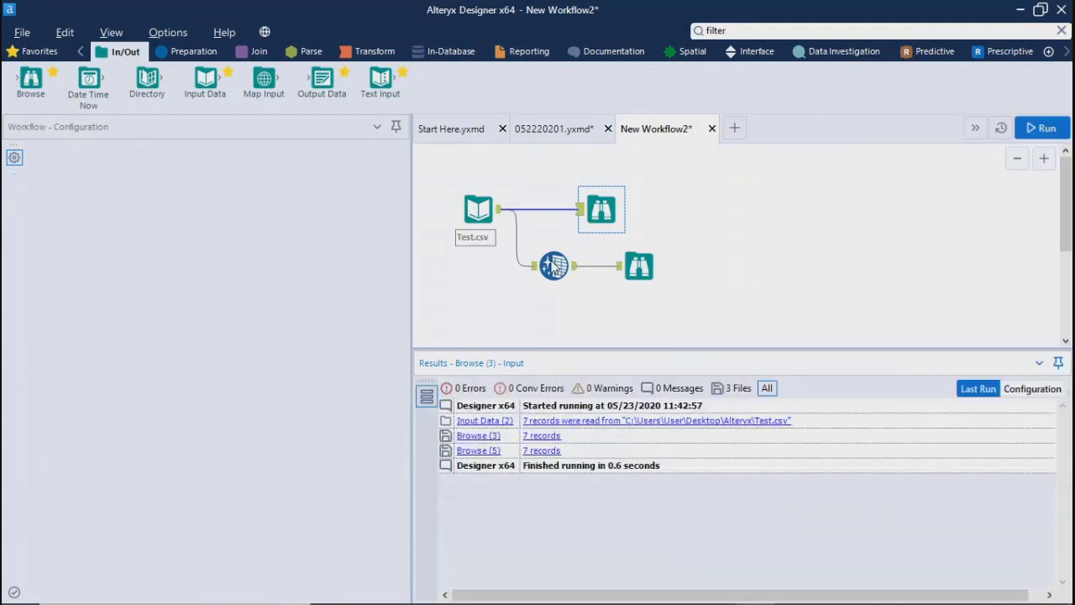
left_click(552, 265)
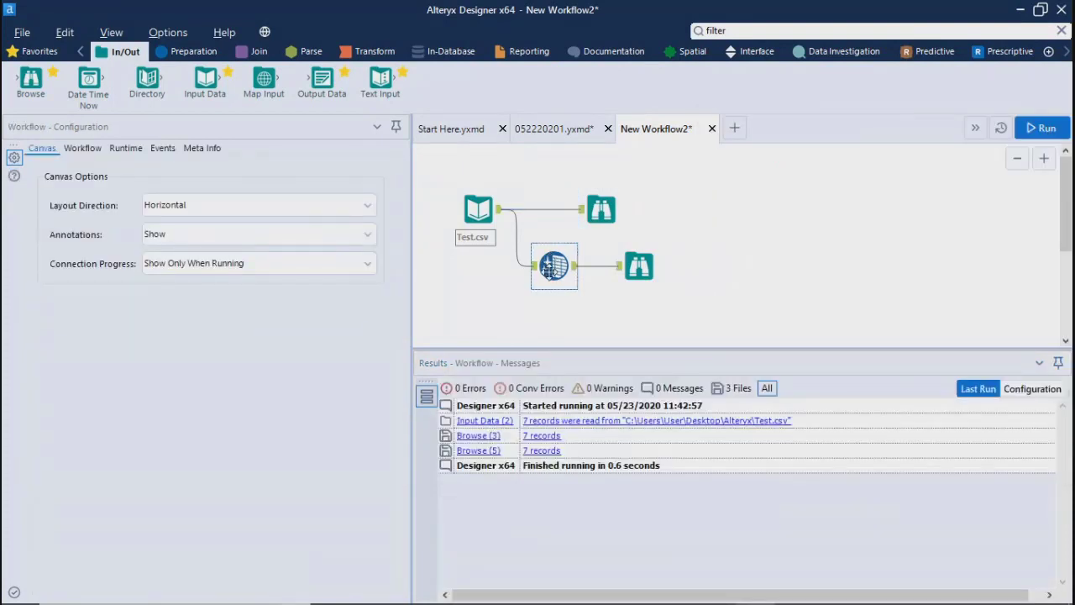
left_click(639, 267)
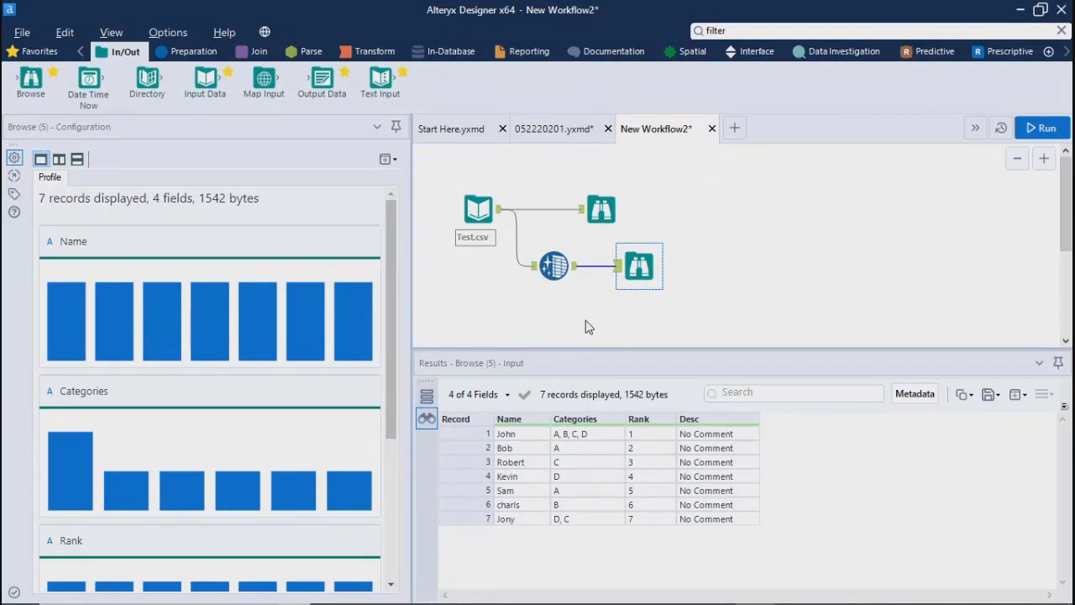
Step: Switch to File Explorer and open Test.csv from the Desktop's Alteryx folder for editing in Notepad++
left_click(1022, 10)
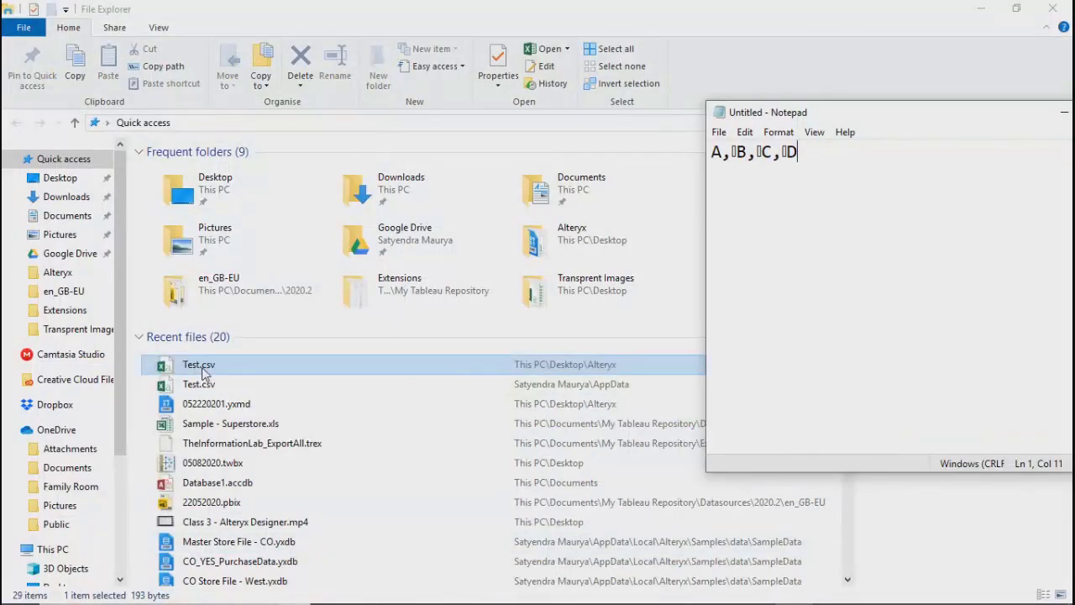
left_click(202, 373)
right_click(202, 372)
left_click(753, 237)
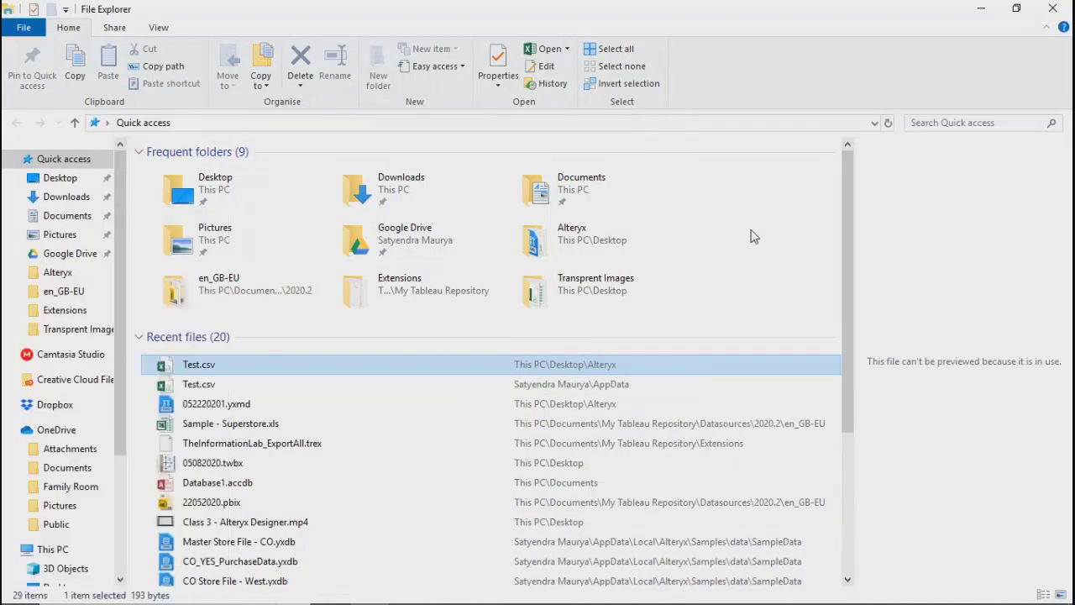
left_click(568, 239)
double_click(568, 238)
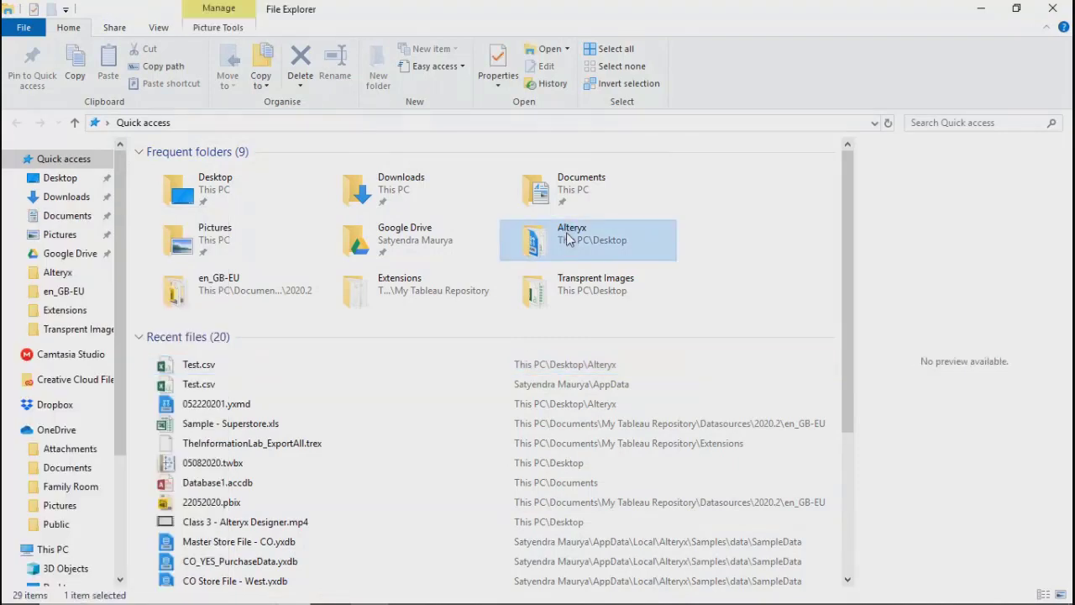
right_click(568, 238)
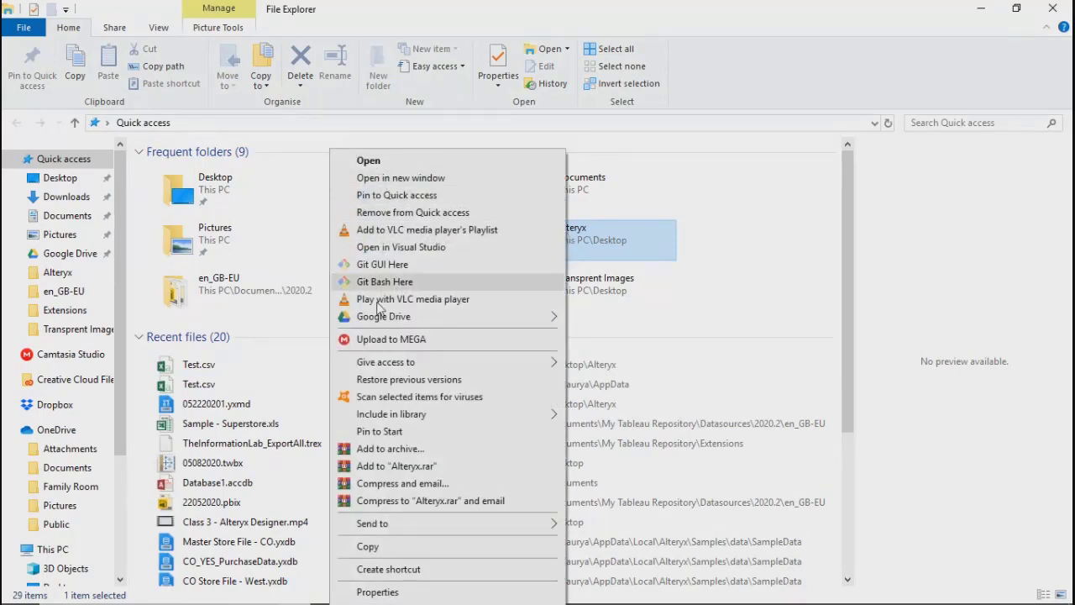
left_click(726, 284)
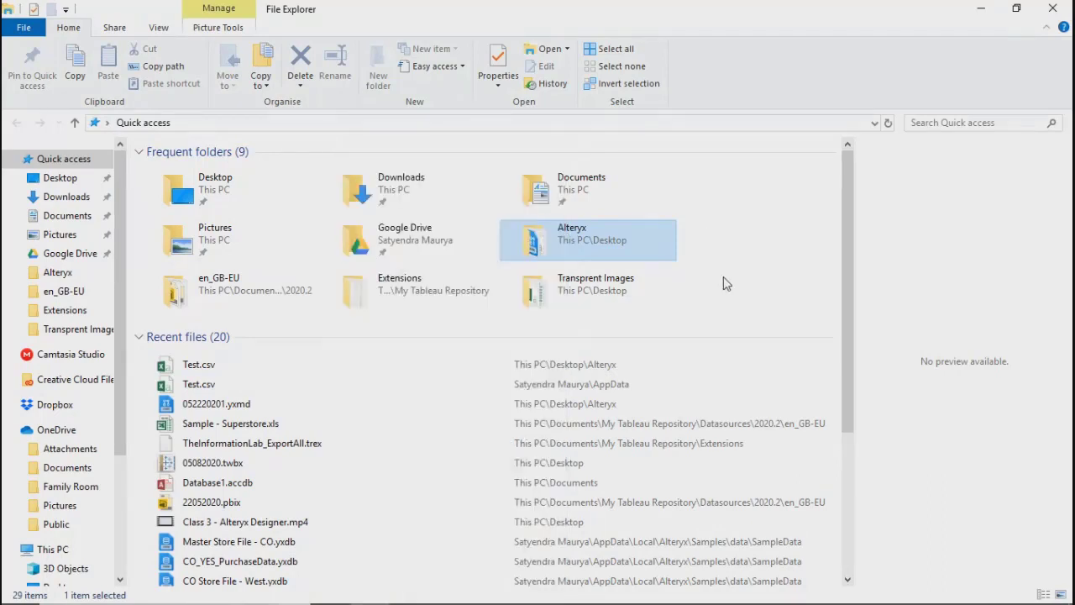
double_click(593, 242)
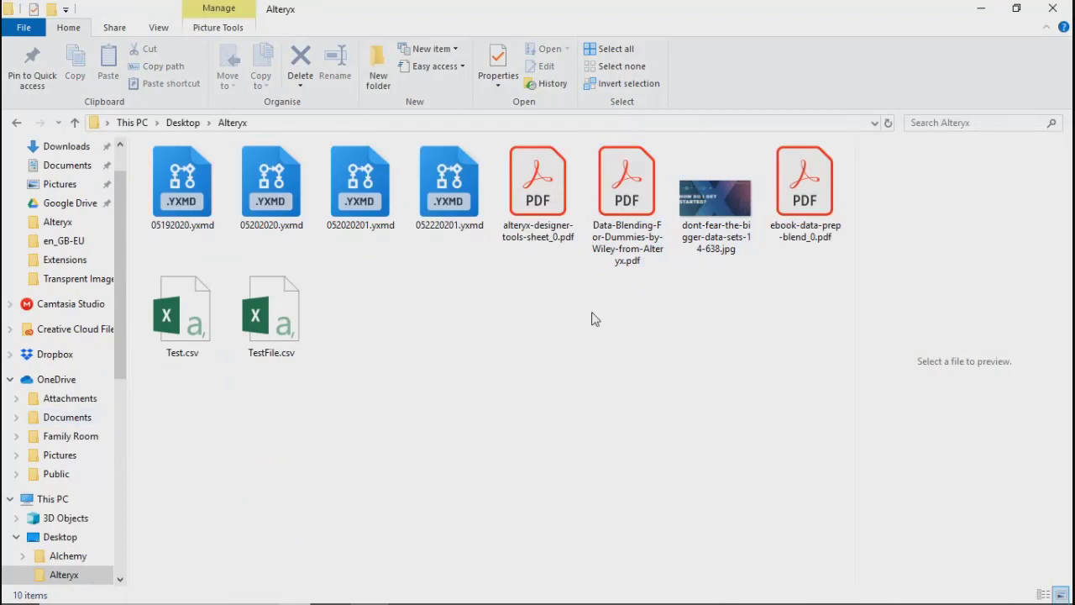
left_click(184, 320)
right_click(184, 319)
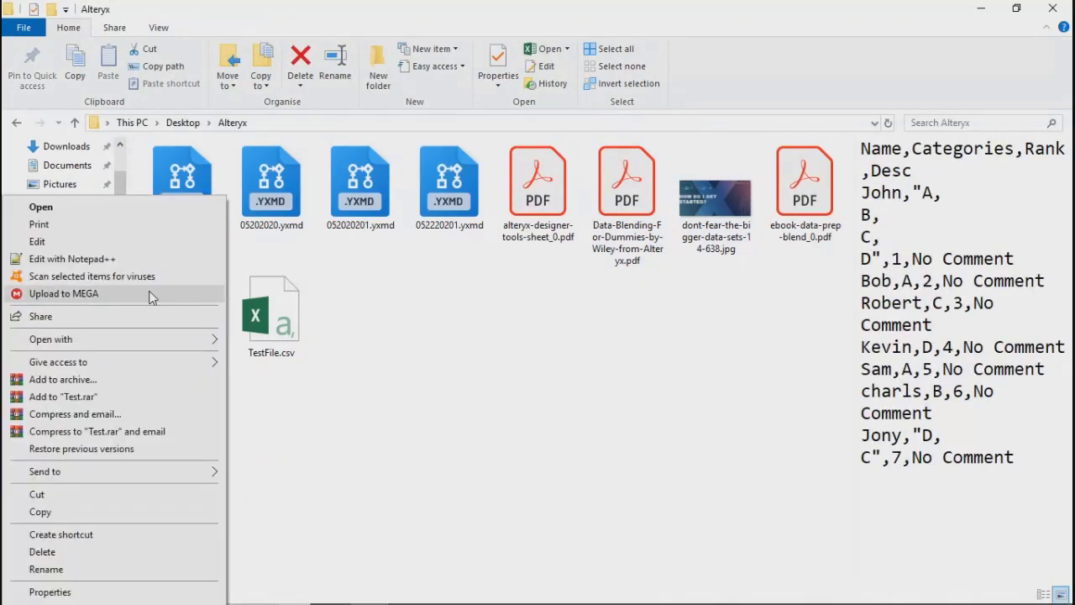
left_click(38, 261)
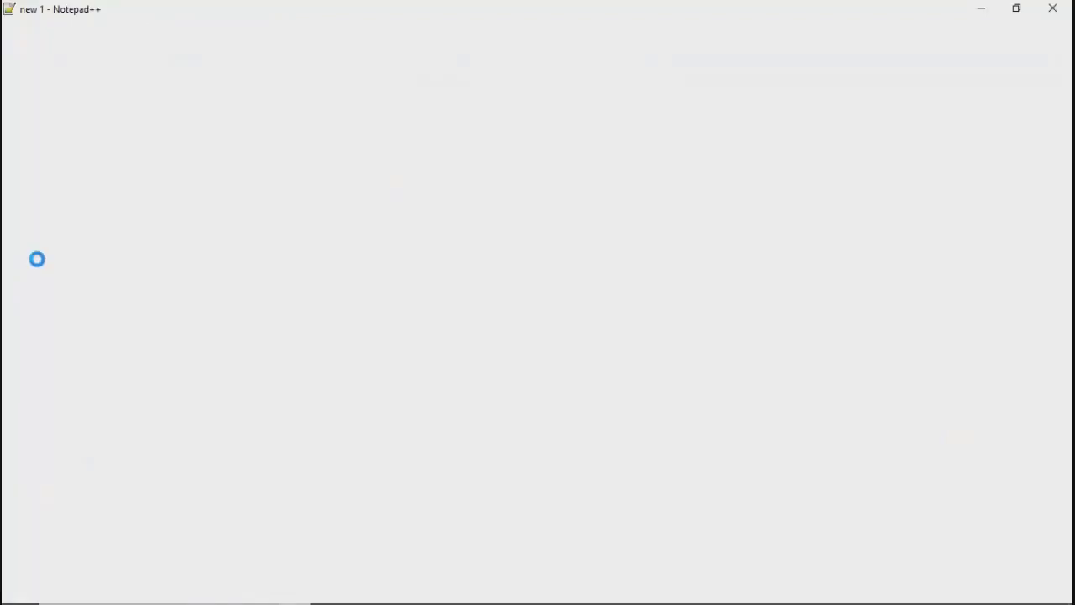
Step: Delete the commas ending the lines with A, B and C in the first record and D in the last, and save Test.csv
left_click(99, 97)
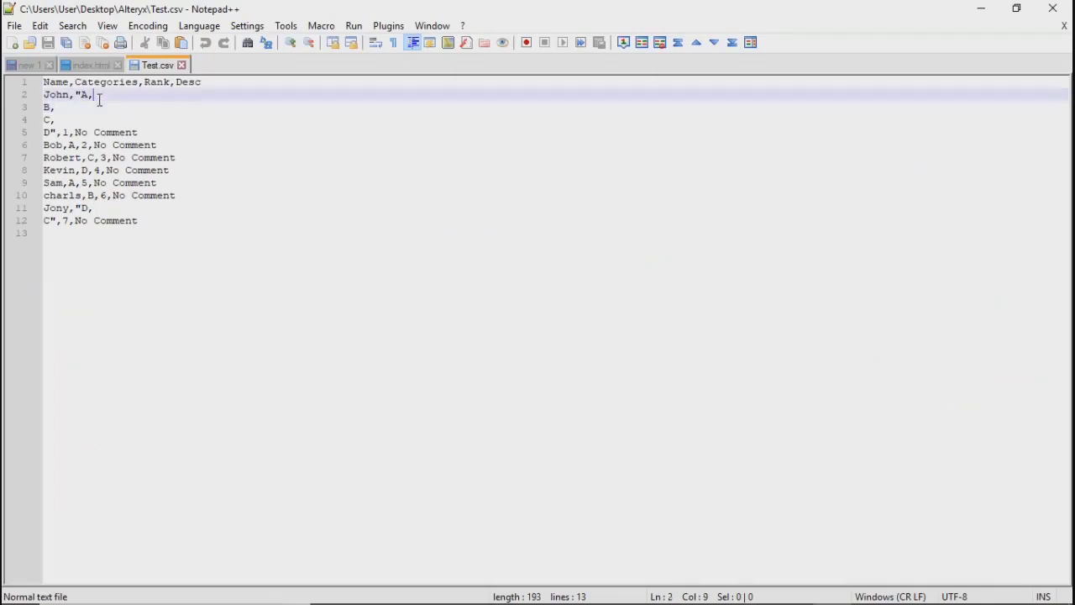
key("BackSpace")
left_click(73, 107)
key("BackSpace")
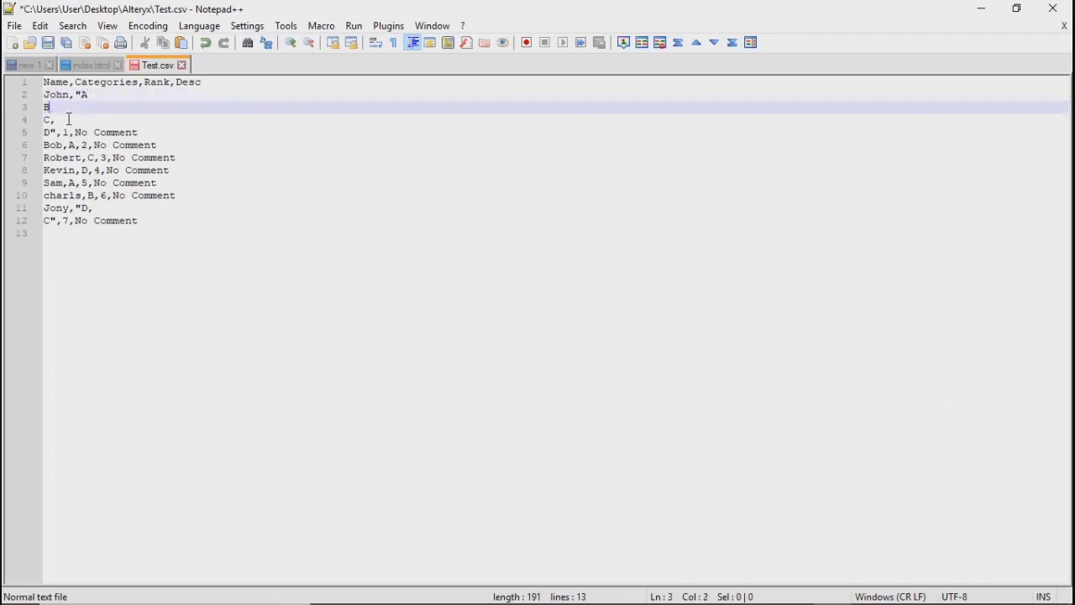
left_click(67, 120)
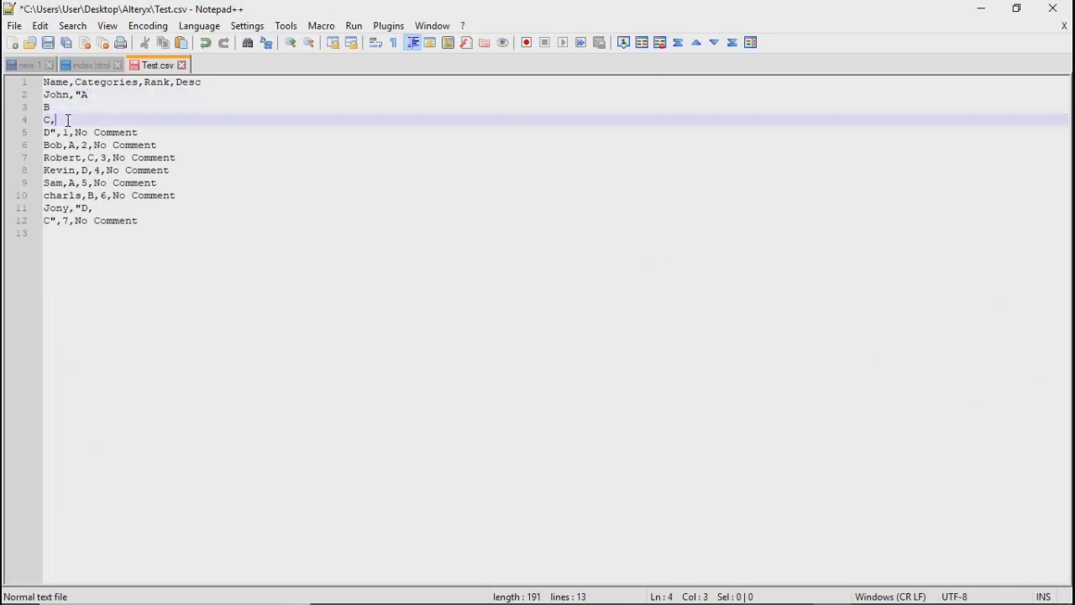
left_click(95, 208)
key("BackSpace")
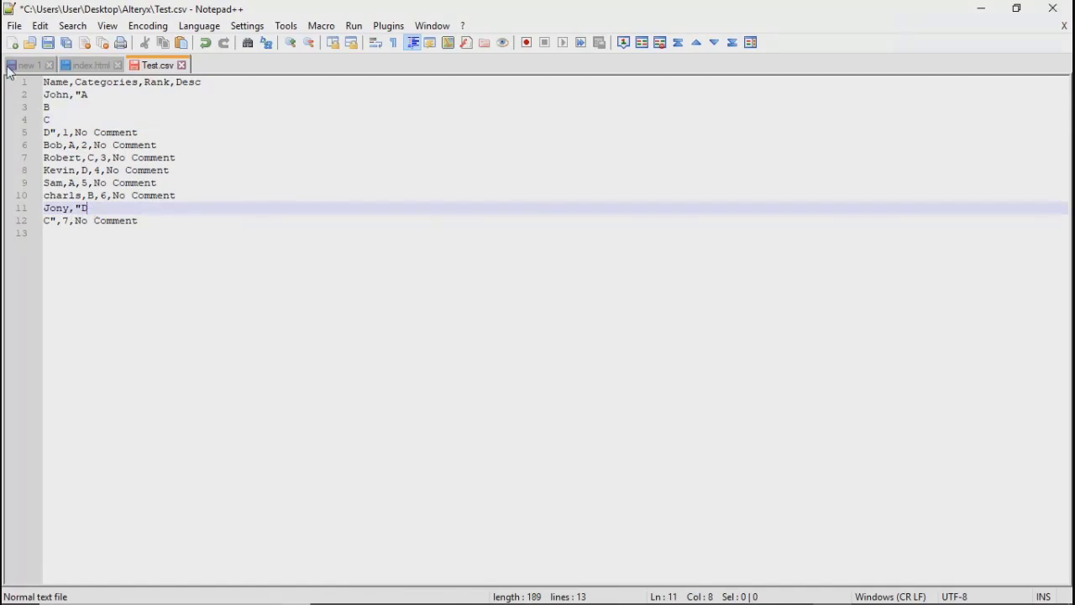
left_click(49, 43)
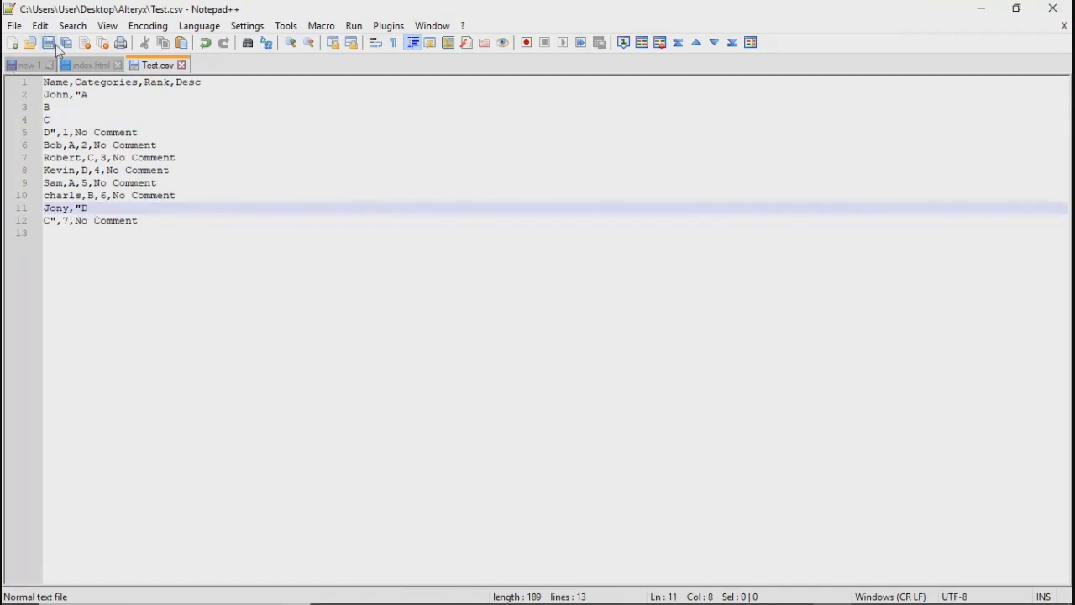
Step: Close Notepad++ and File Explorer, return to Alteryx Designer, and rerun the workflow on the edited Test.csv
left_click(1064, 10)
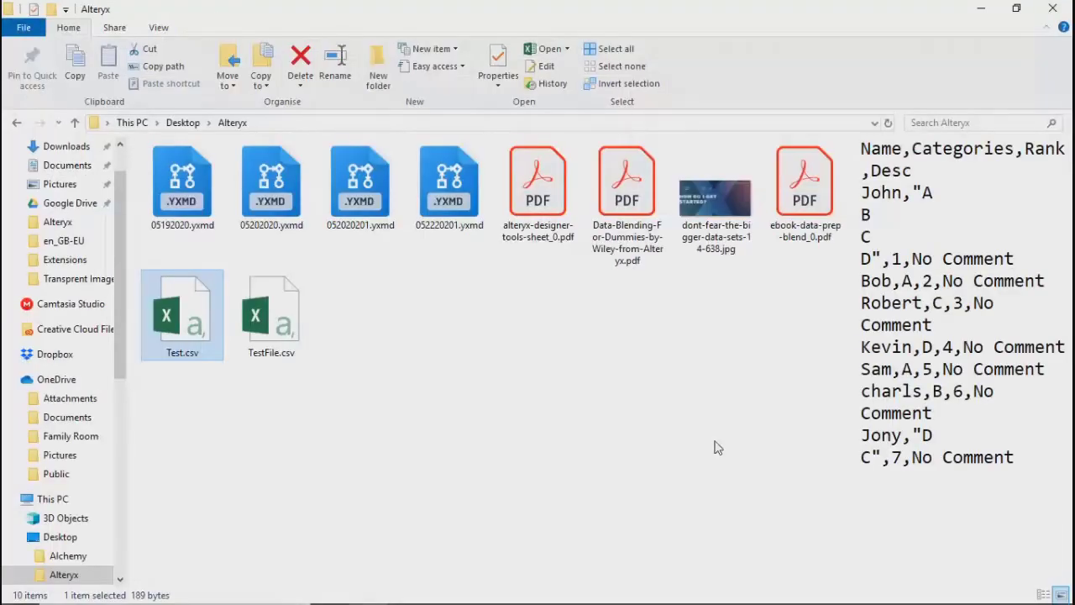
left_click(1053, 8)
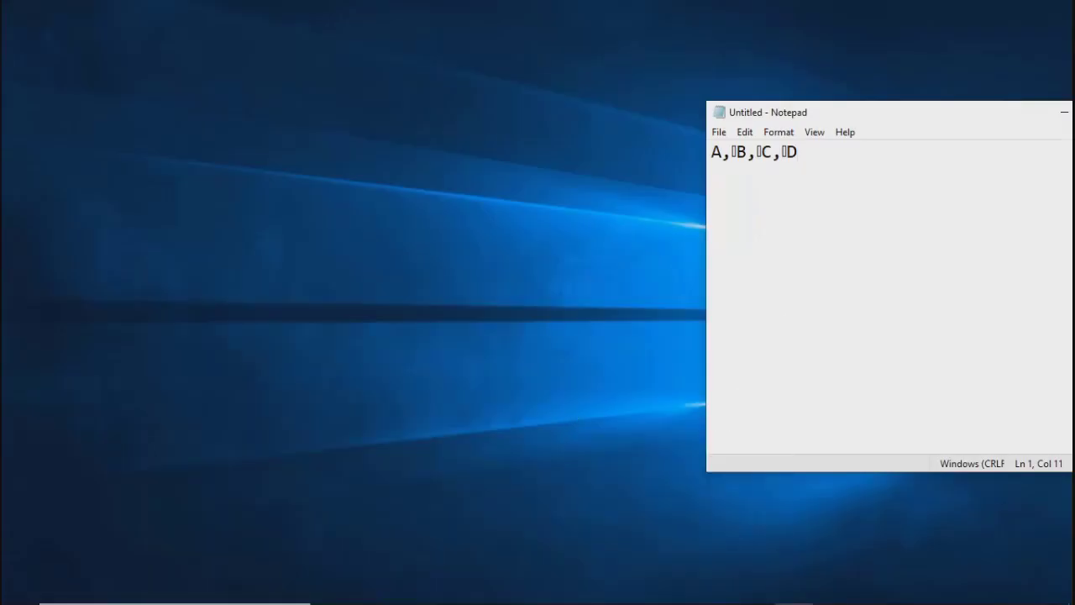
left_click(756, 589)
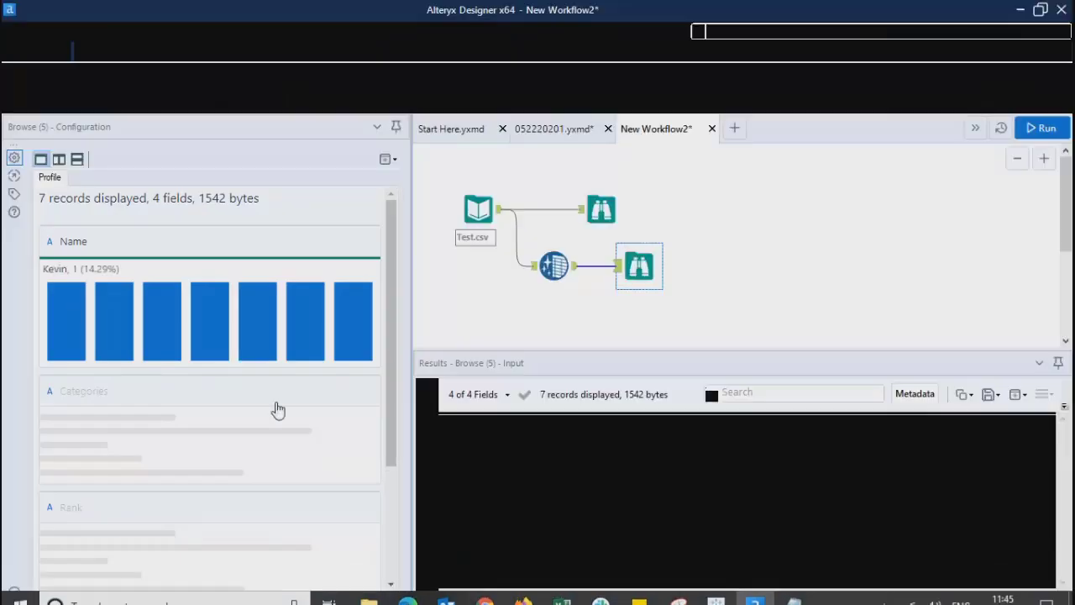
left_click(1045, 130)
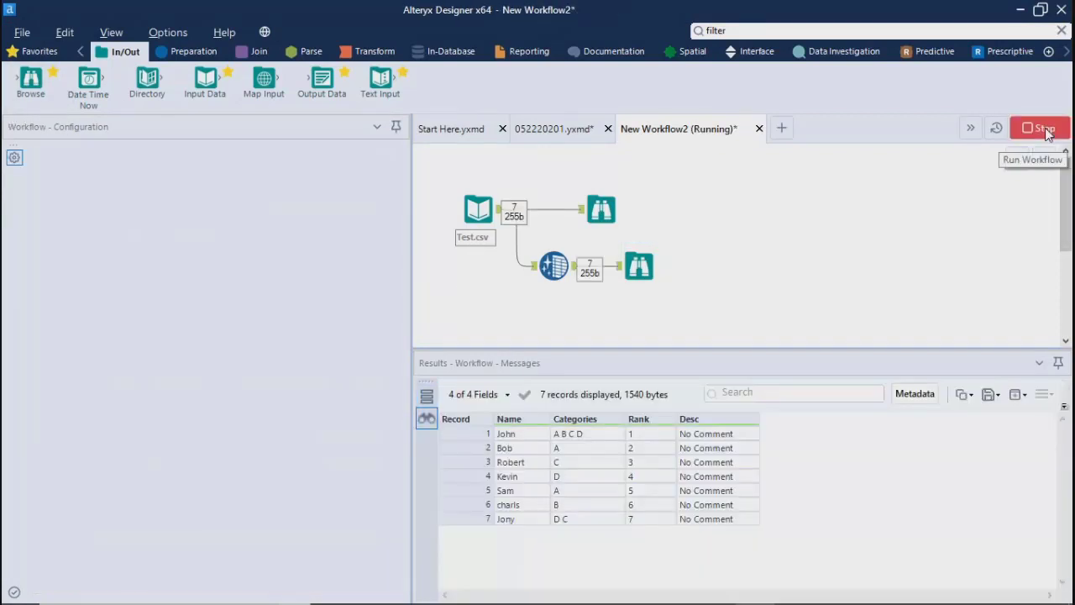
left_click(673, 370)
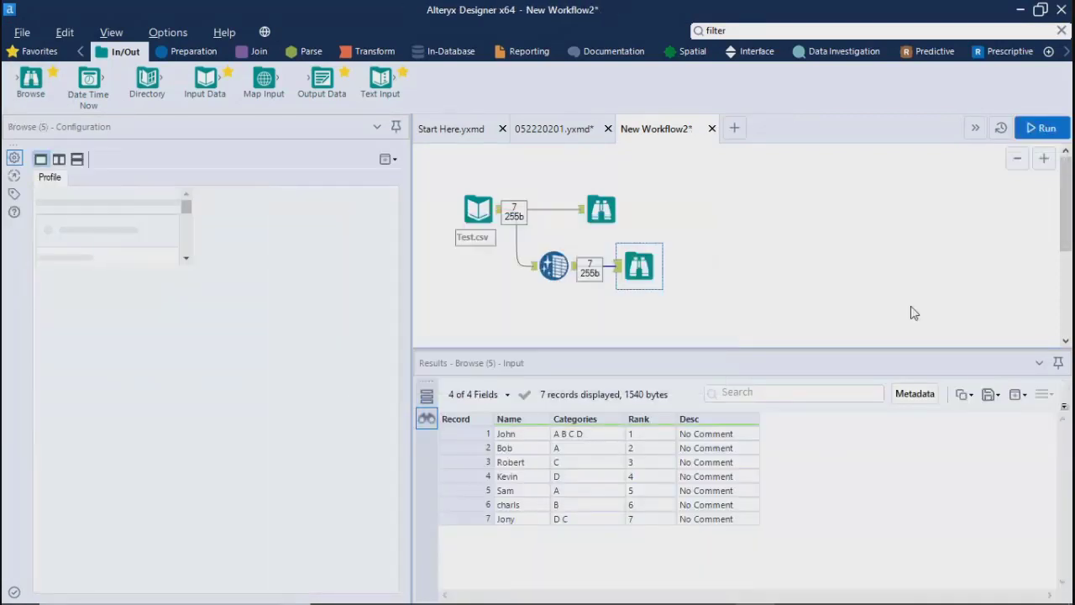
Step: Copy the first record's Categories value from the uncleansed Browse output onto a new line in the Notepad document
left_click(595, 210)
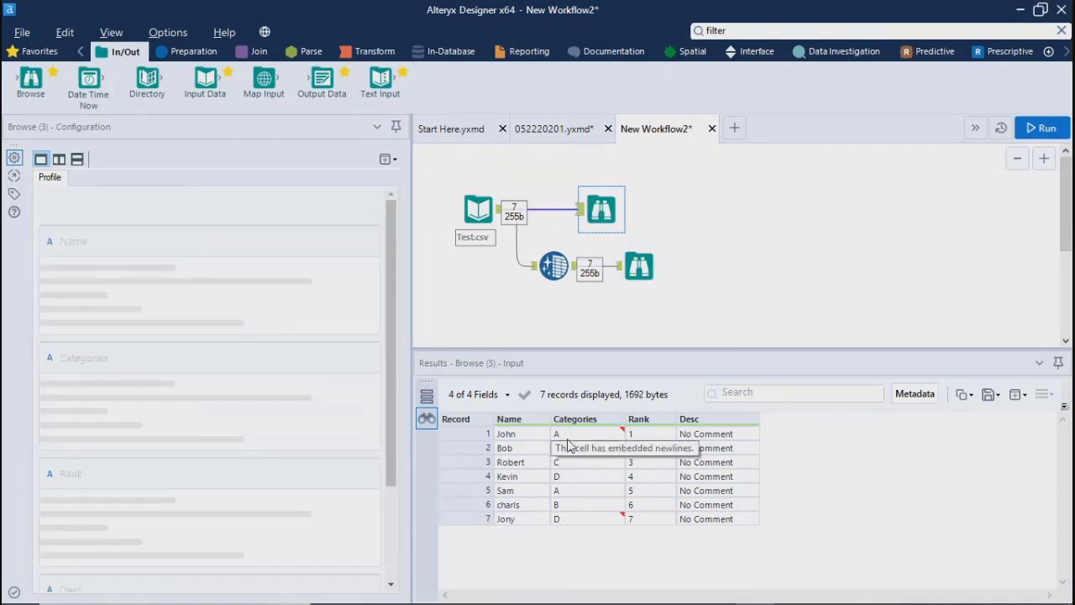
left_click(569, 435)
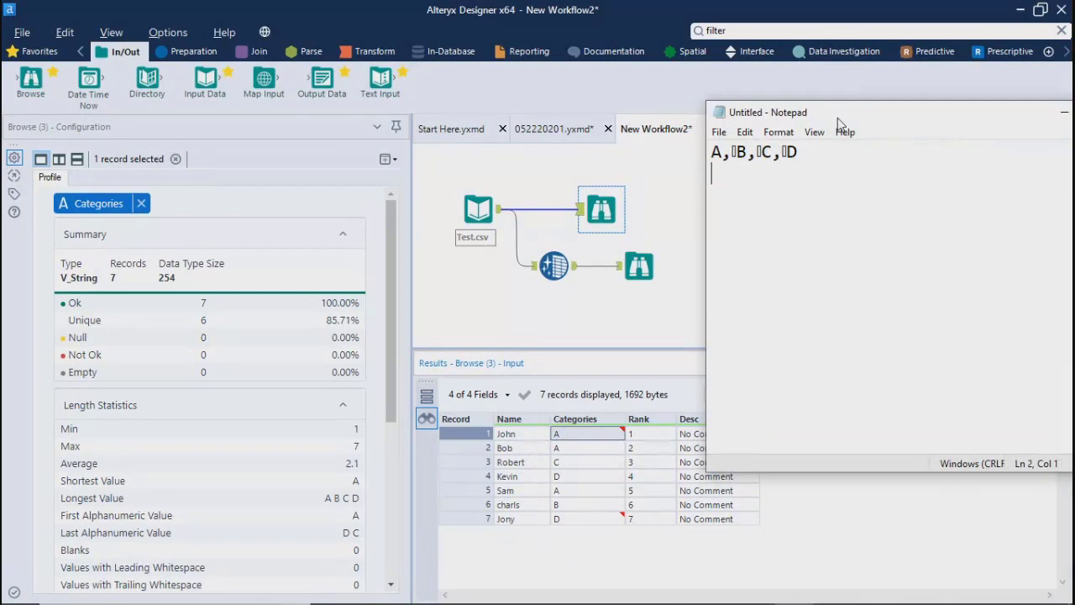
key("ctrl+v")
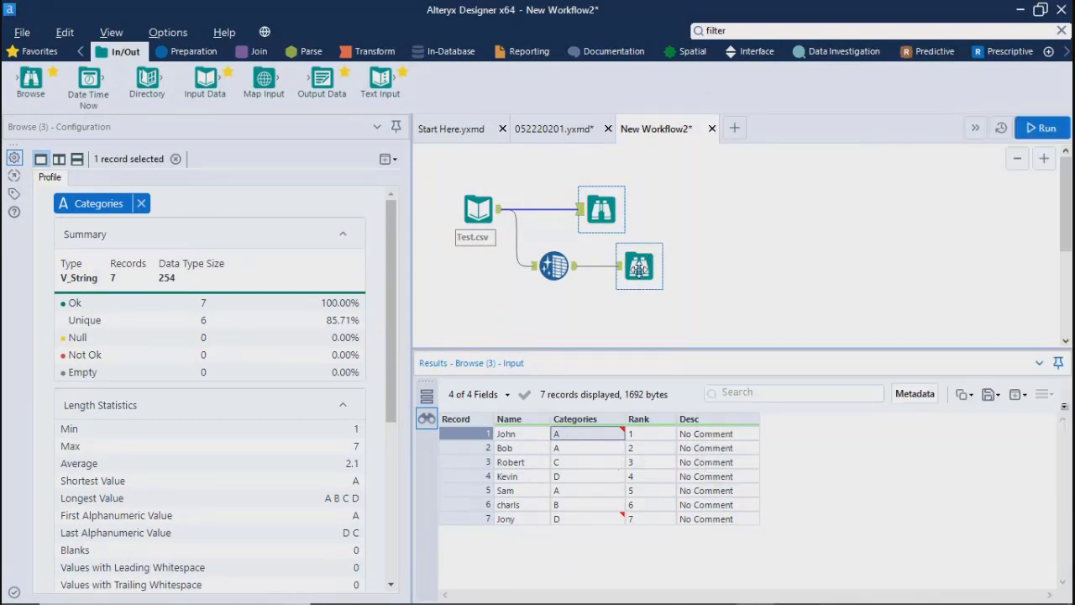
Step: Show the cleansed Browse output and examine the Categories value and profile statistics for the first record
left_click(640, 273)
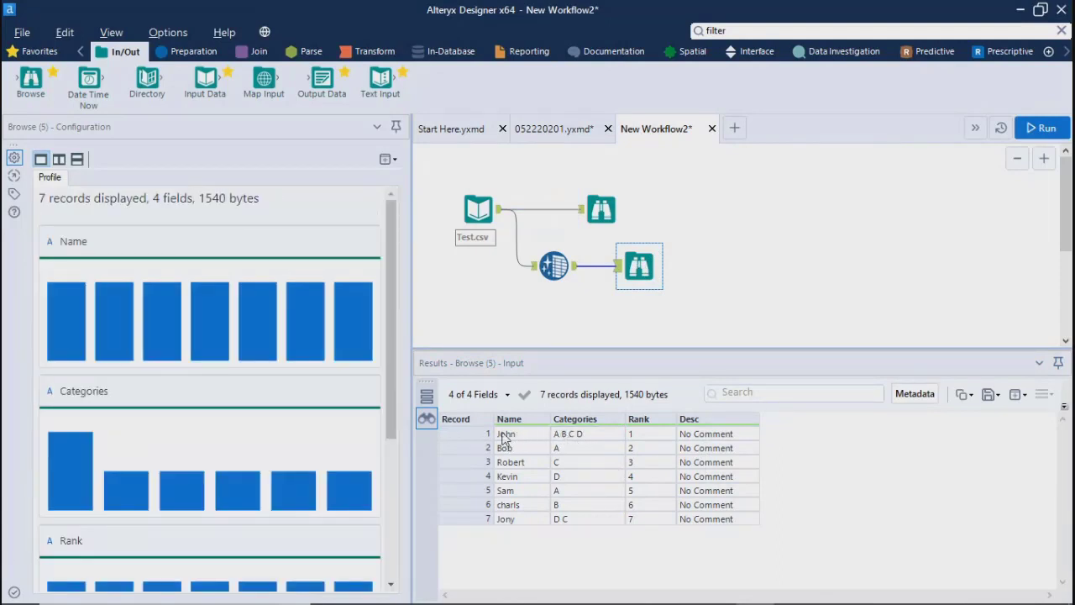
left_click(580, 437)
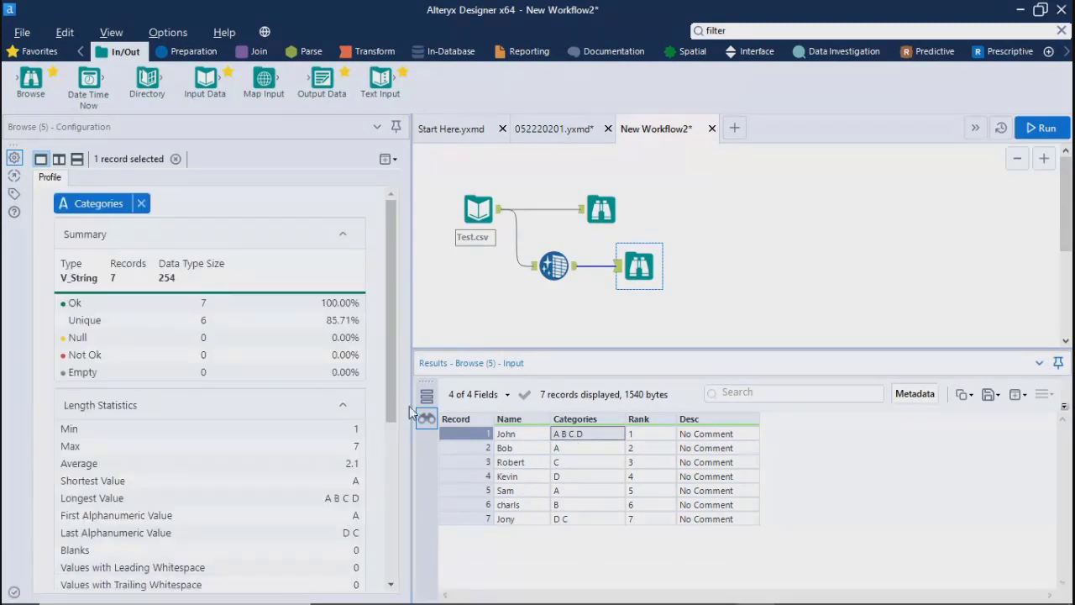
scroll(405, 478, "down", 5)
scroll(403, 513, "up", 5)
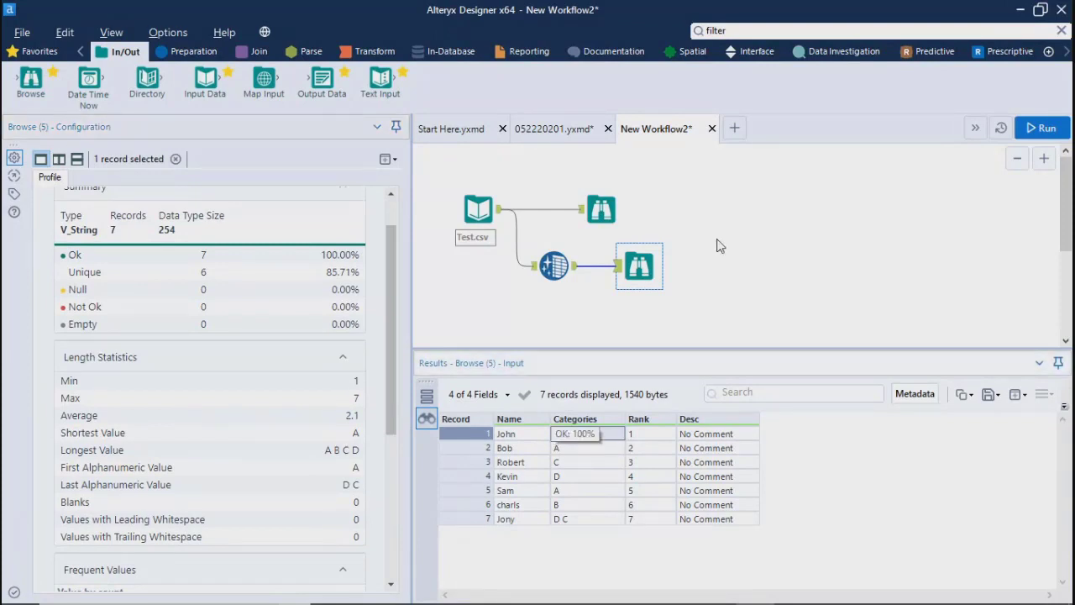
Step: Examine the cleansed values in the first and last records, and show the Data Cleansing tool's settings
left_click(525, 435)
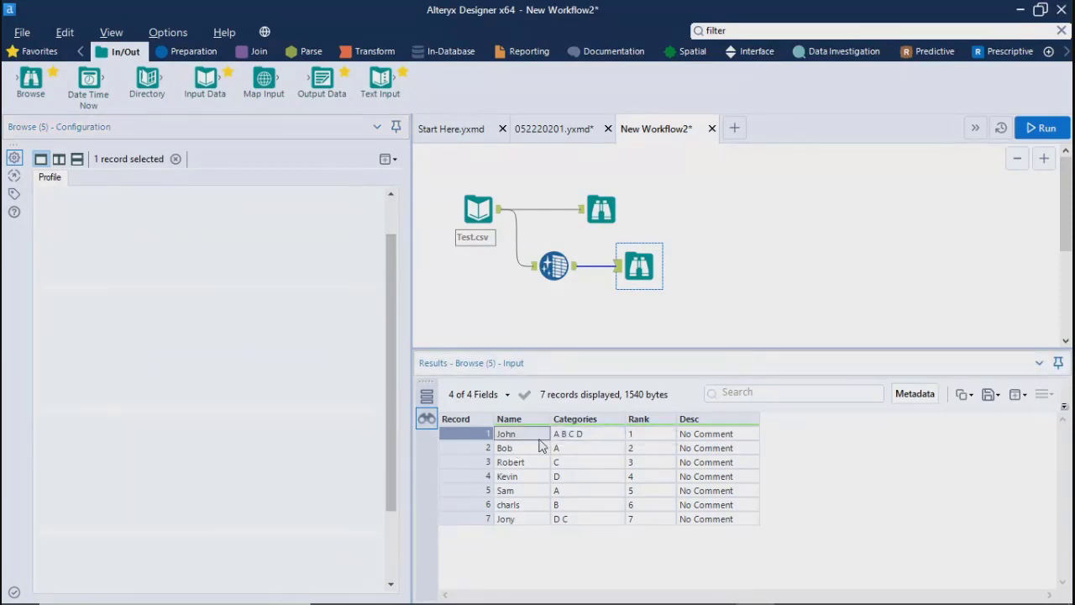
left_click(579, 436)
left_click(659, 435)
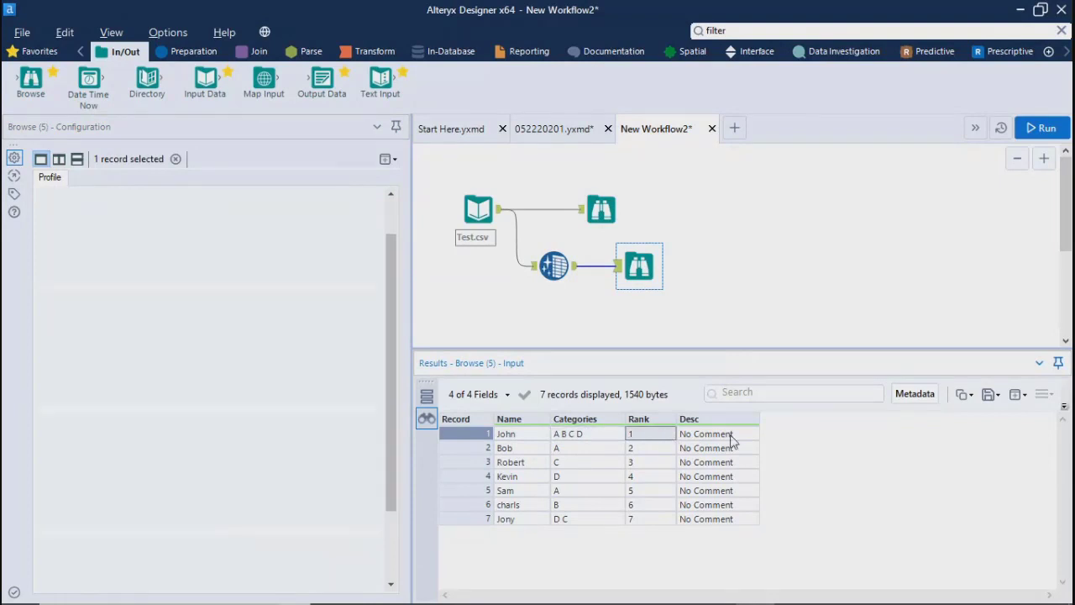
left_click(579, 438)
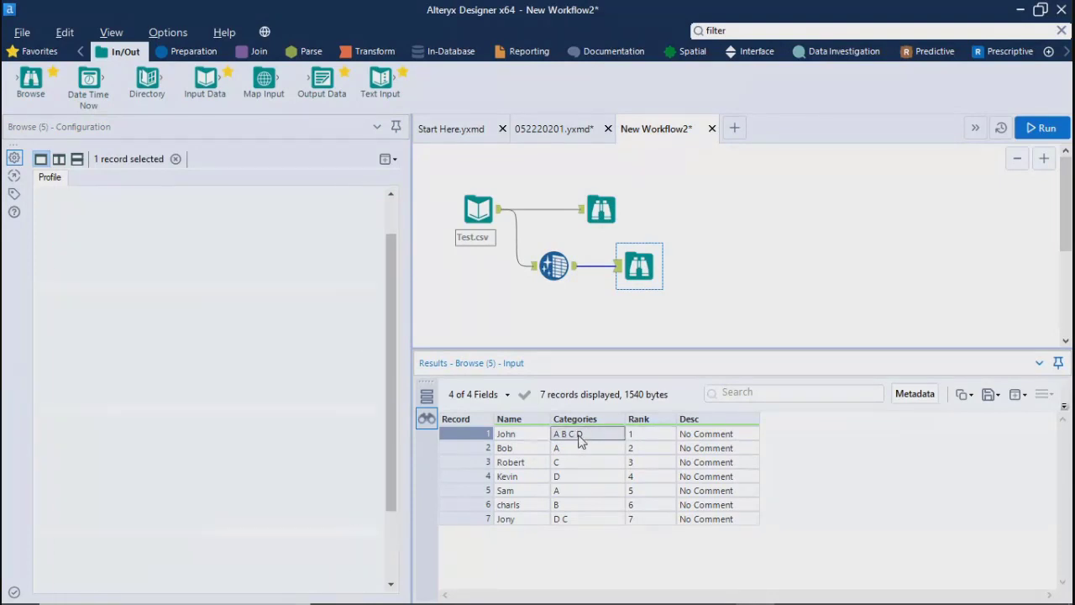
left_click(559, 521)
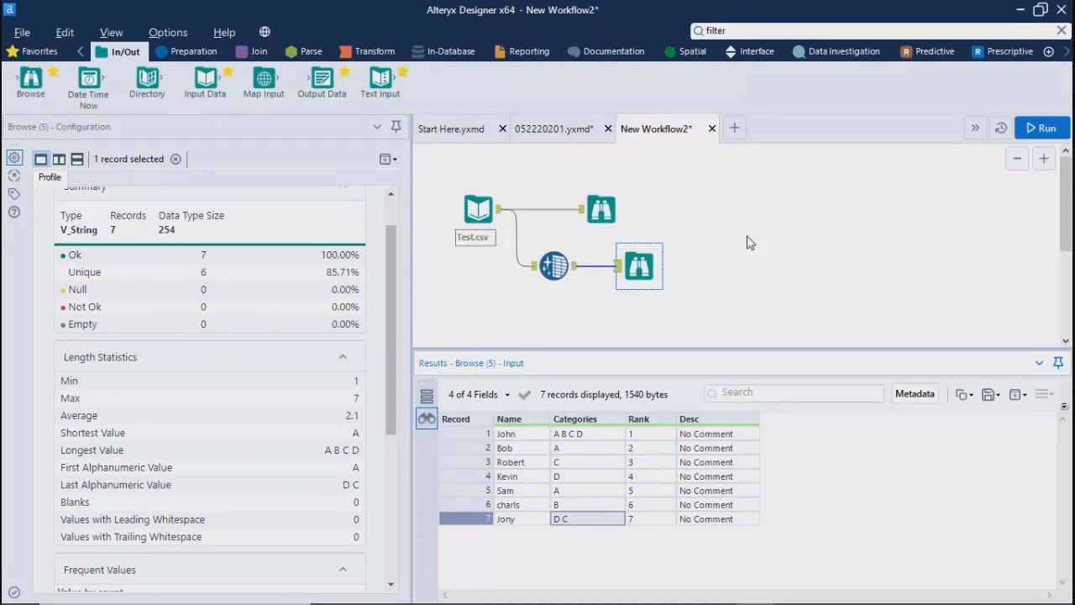
left_click(554, 266)
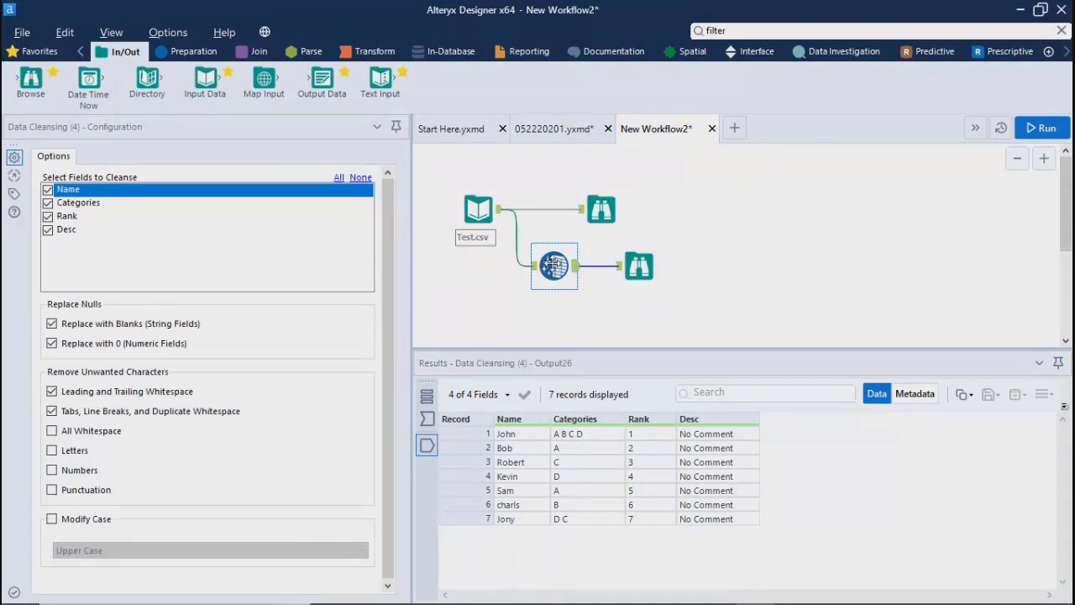
Step: Switch to File Explorer, examine the line breaks in Test.csv's first record in the preview, and return to Alteryx Designer
mouse_move(617, 590)
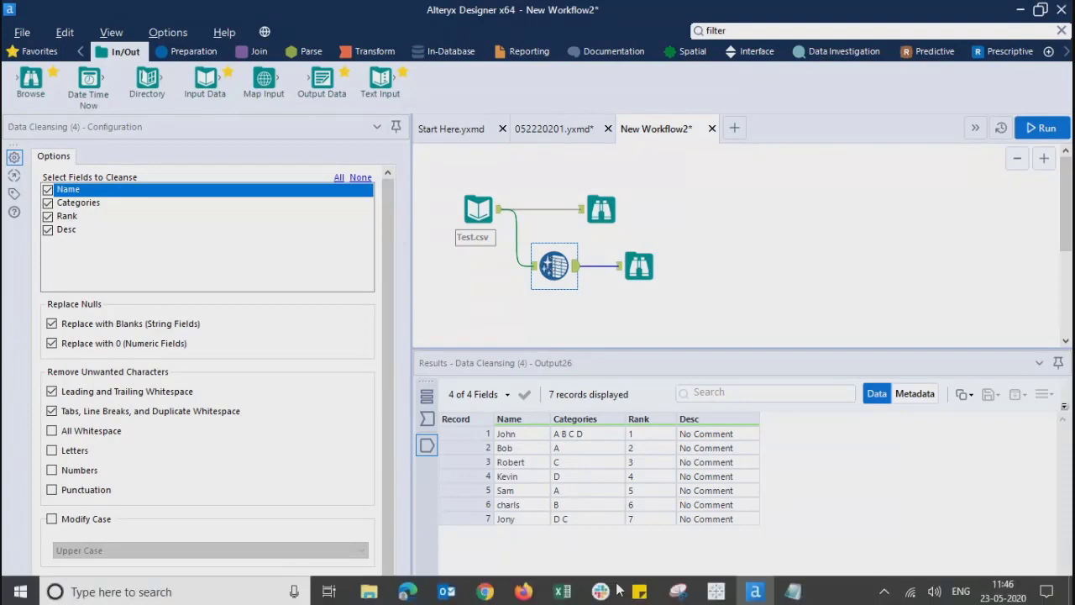
left_click(367, 591)
left_click(946, 193)
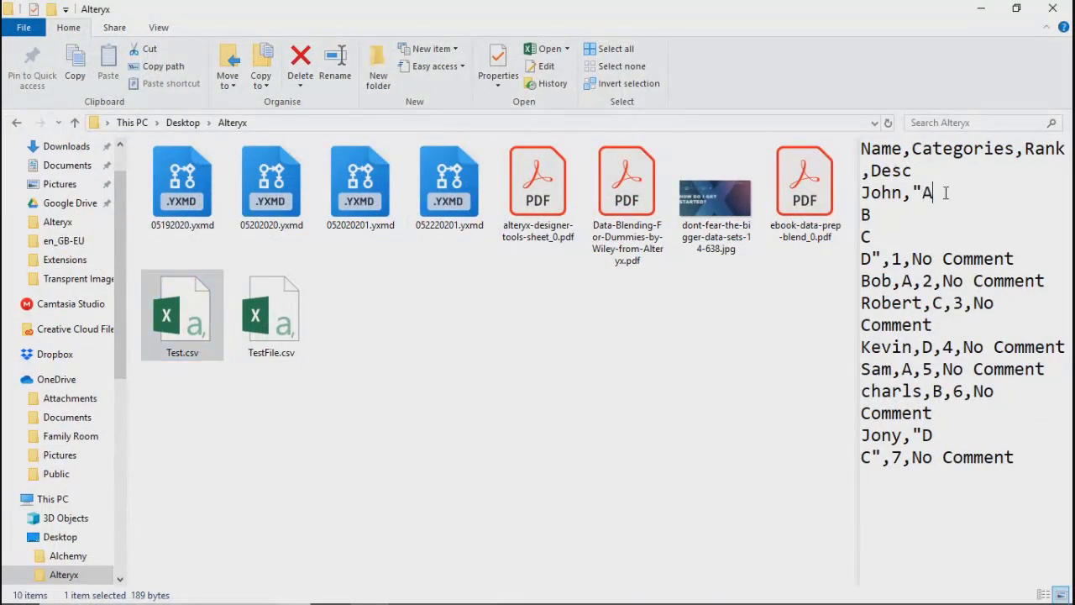
left_click(891, 215)
left_click(886, 237)
left_click(980, 8)
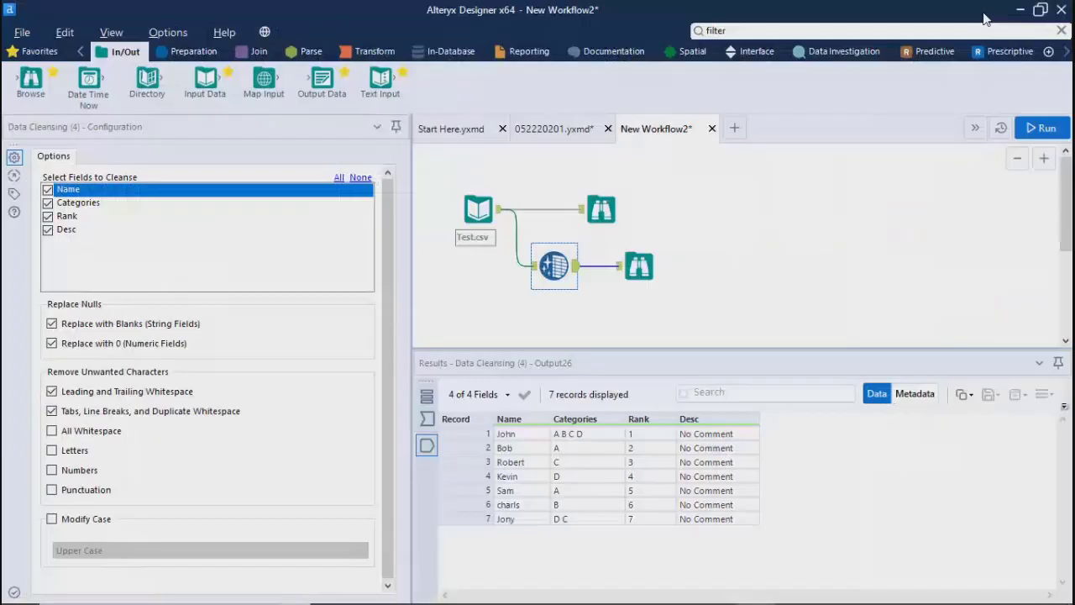
Step: Show the uncleansed Browse output and inspect the first record's Categories value for embedded newlines
left_click(766, 279)
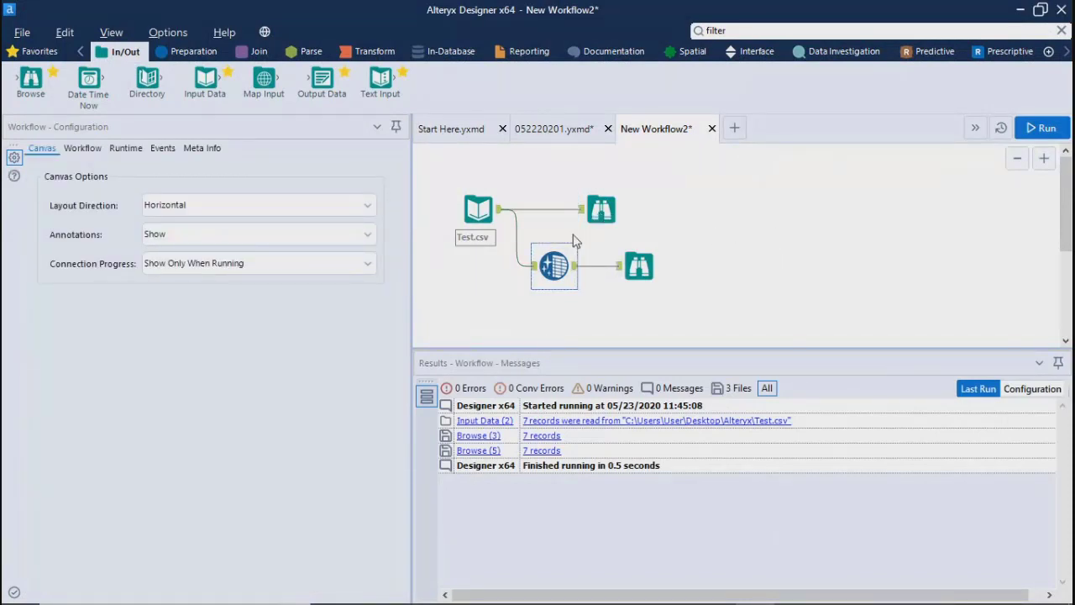
left_click(606, 217)
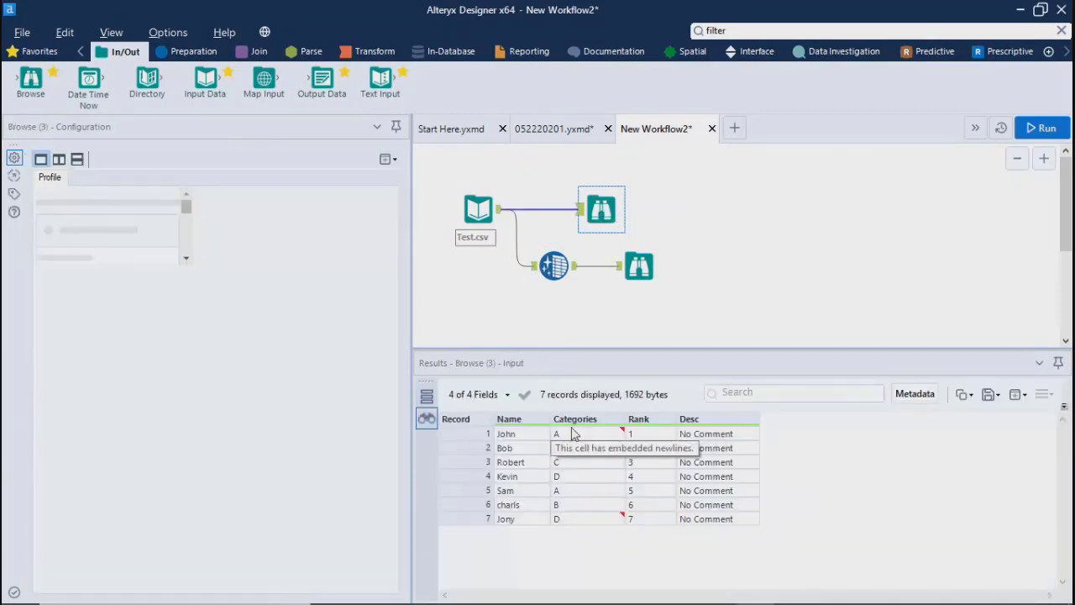
left_click(562, 436)
Step: Show the cleansed Browse output and go through the Categories values record by record, ending on the first record
left_click(637, 274)
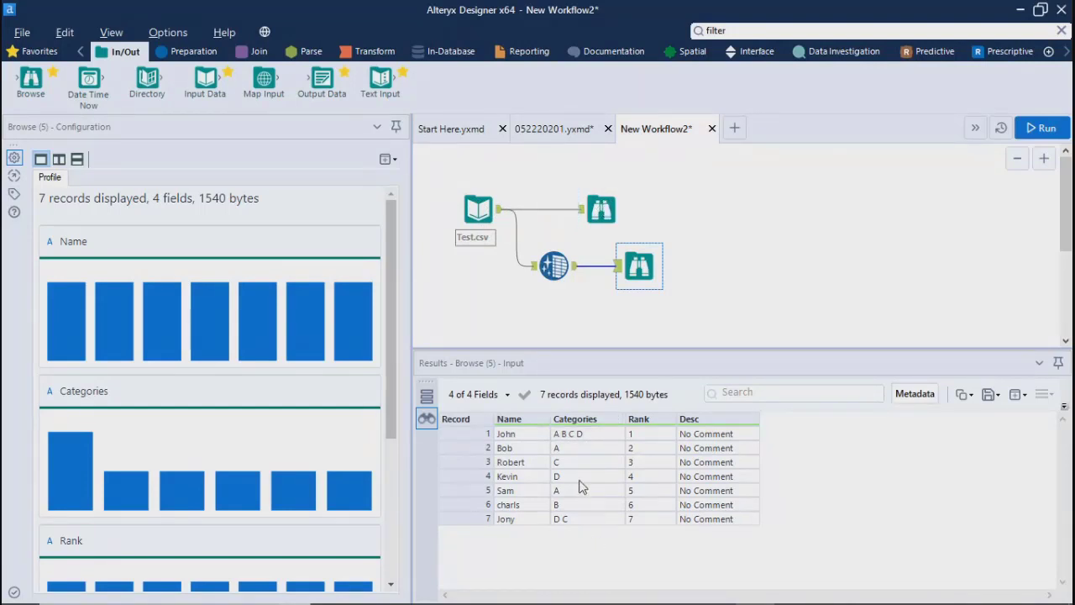
left_click(569, 449)
key("Down")
key("Down")
key("Down")
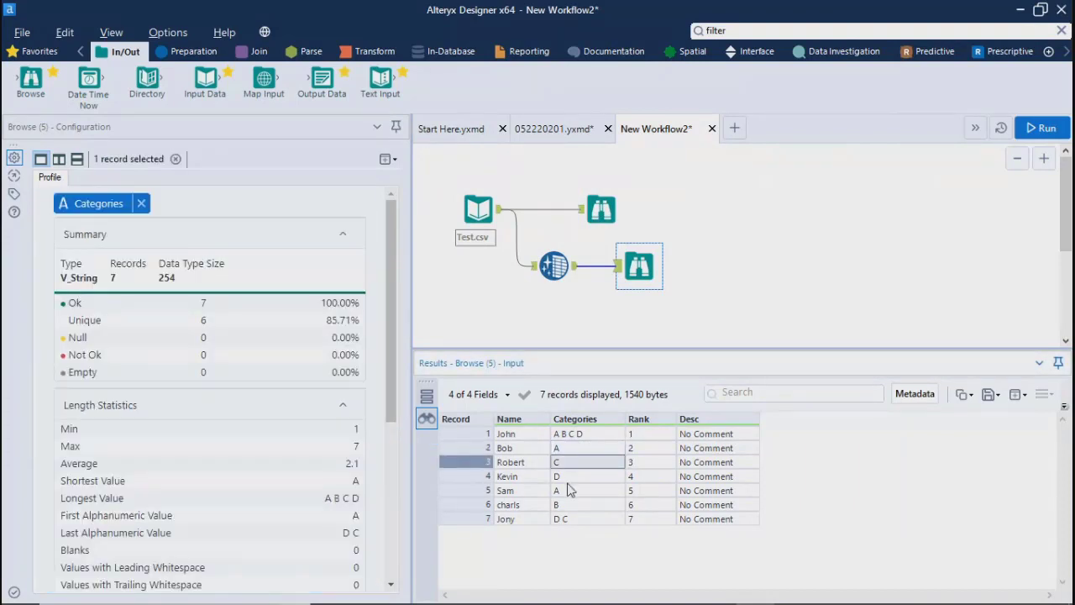
key("Down")
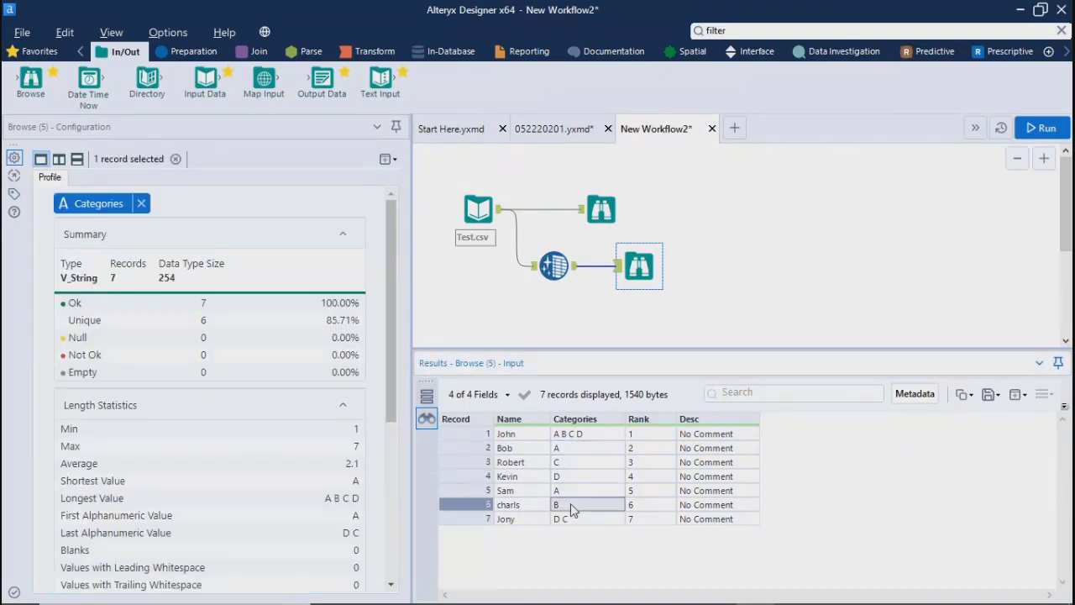
left_click(574, 451)
left_click(573, 464)
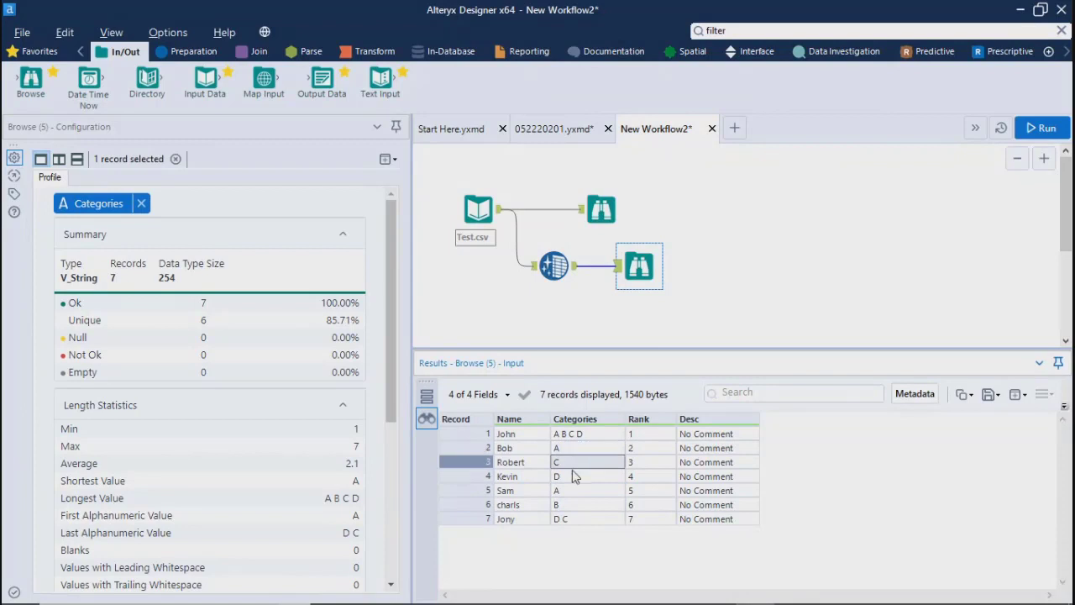
left_click(576, 478)
left_click(576, 490)
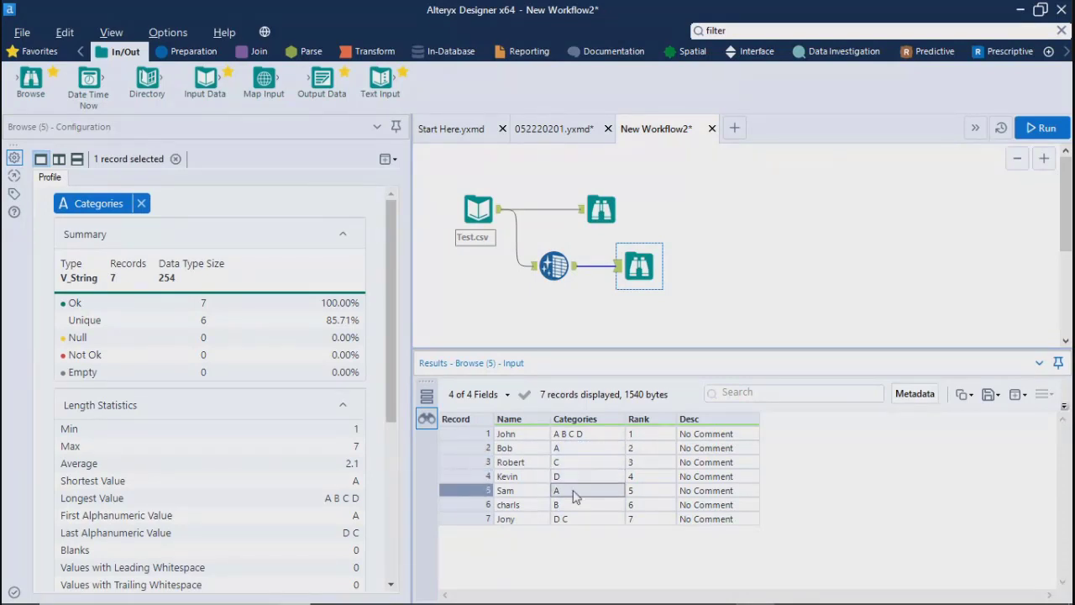
left_click(576, 521)
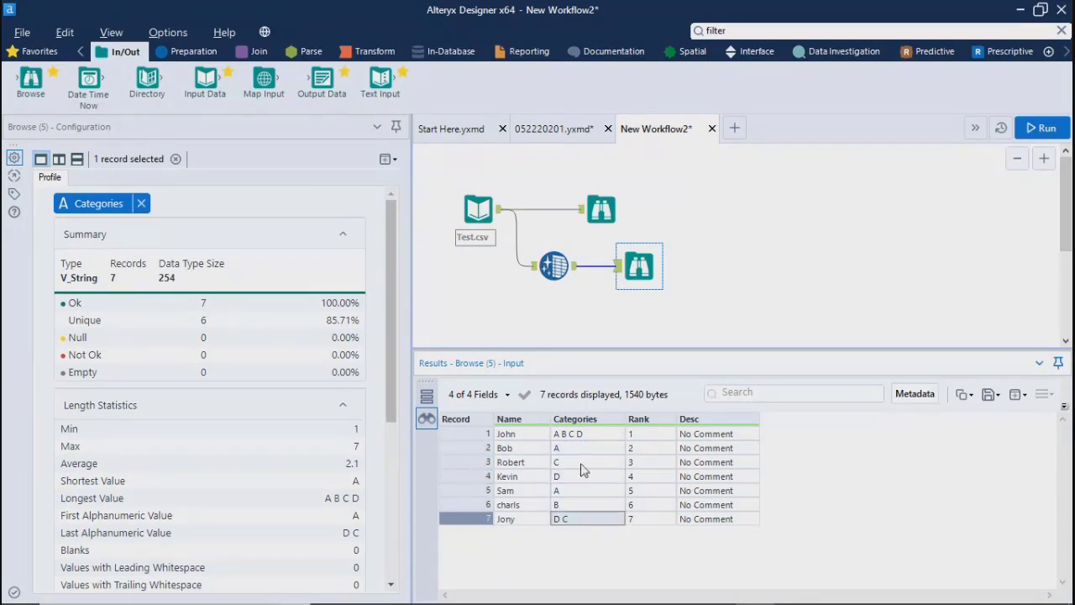
left_click(578, 437)
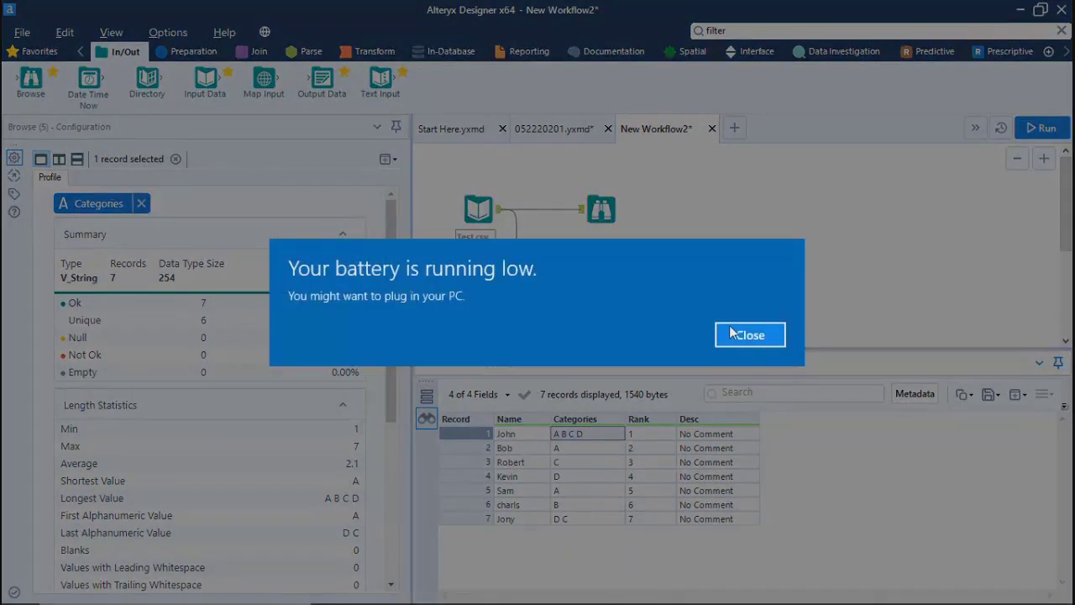
Step: Dismiss the low-battery notice and reselect the first record's Categories value in the cleansed Browse output
left_click(736, 336)
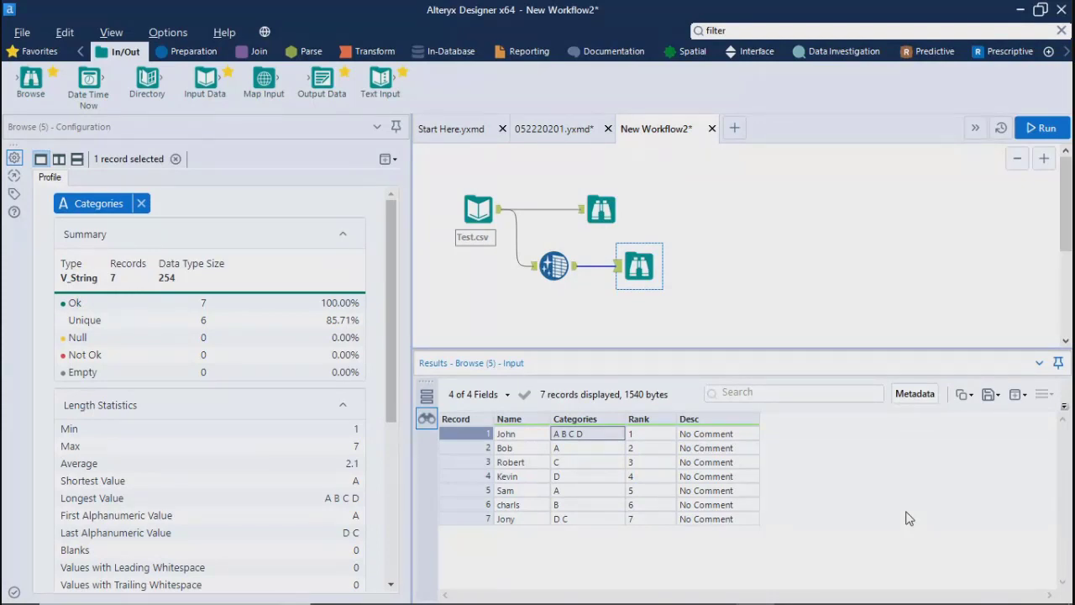
left_click(718, 309)
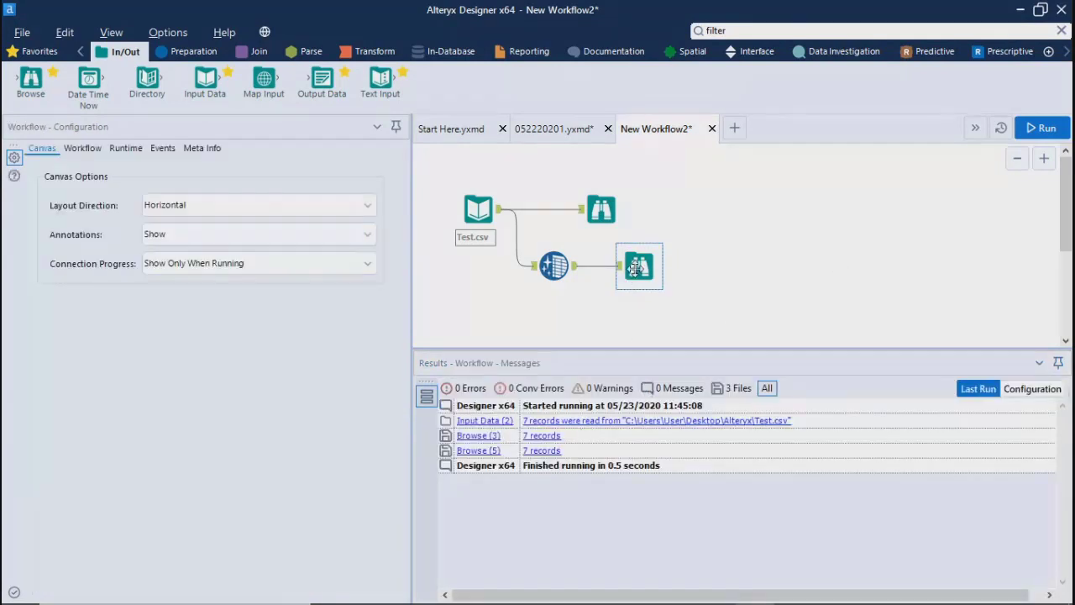
left_click(636, 267)
left_click(584, 437)
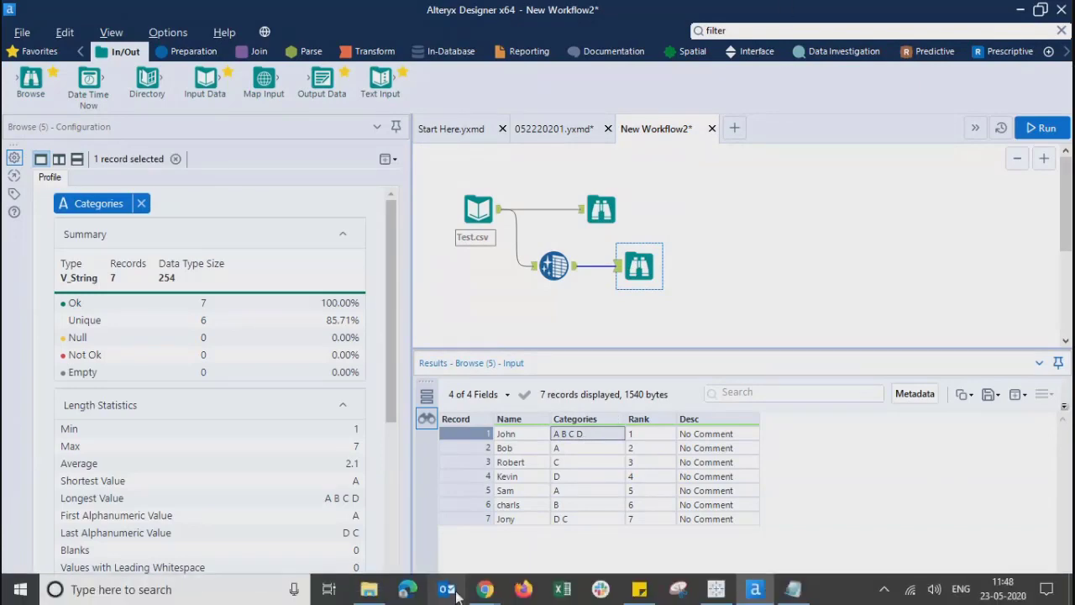
Step: Switch to Chrome, read the Alteryx -Daily Session meeting's chat messages, and return to the workflow canvas in Alteryx Designer
mouse_move(484, 592)
left_click(369, 485)
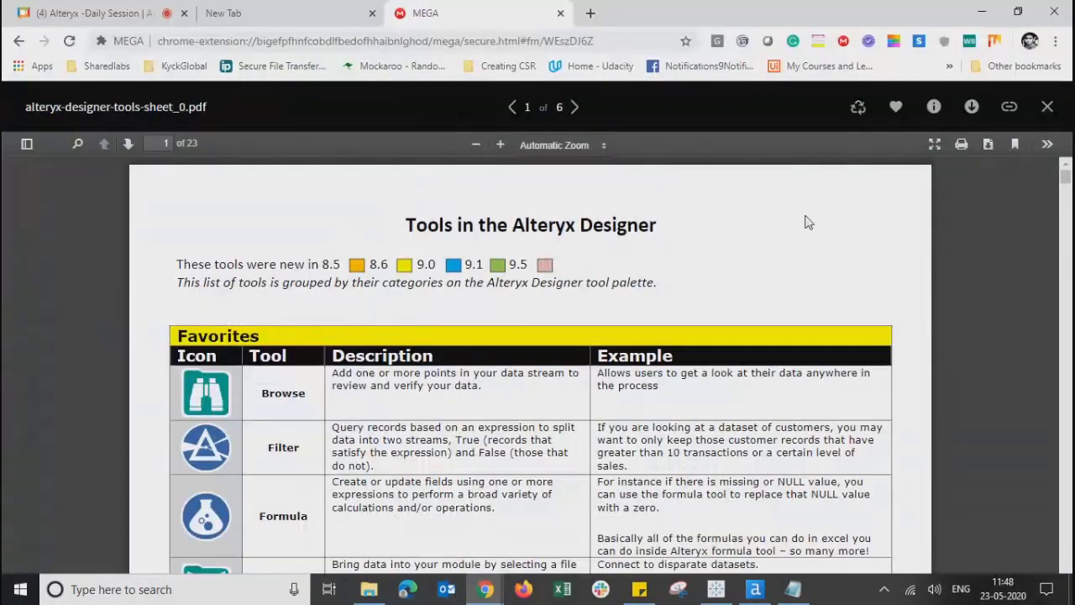
left_click(122, 18)
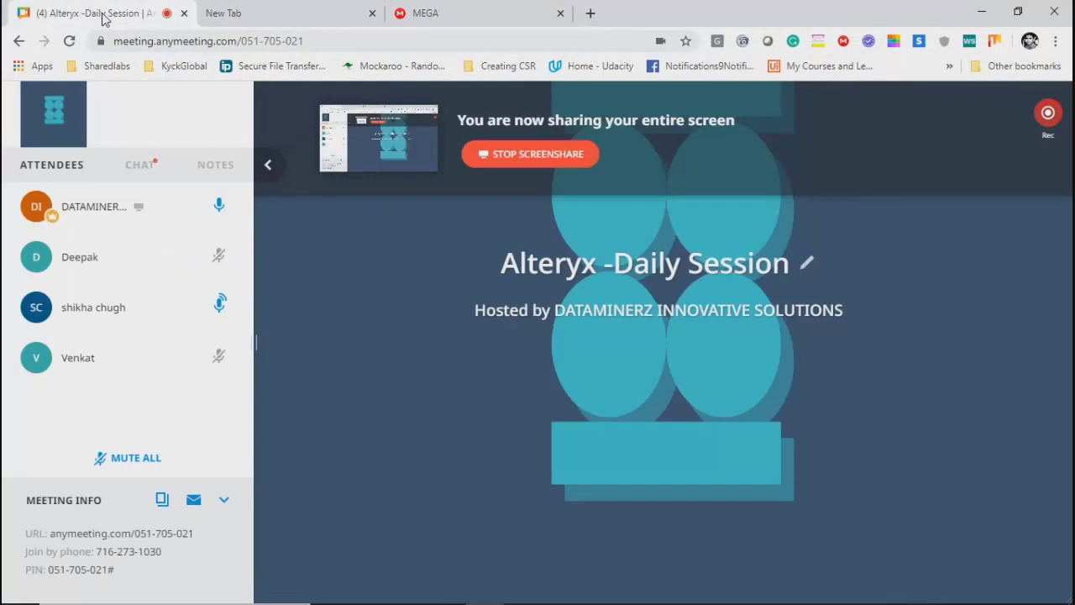
left_click(146, 163)
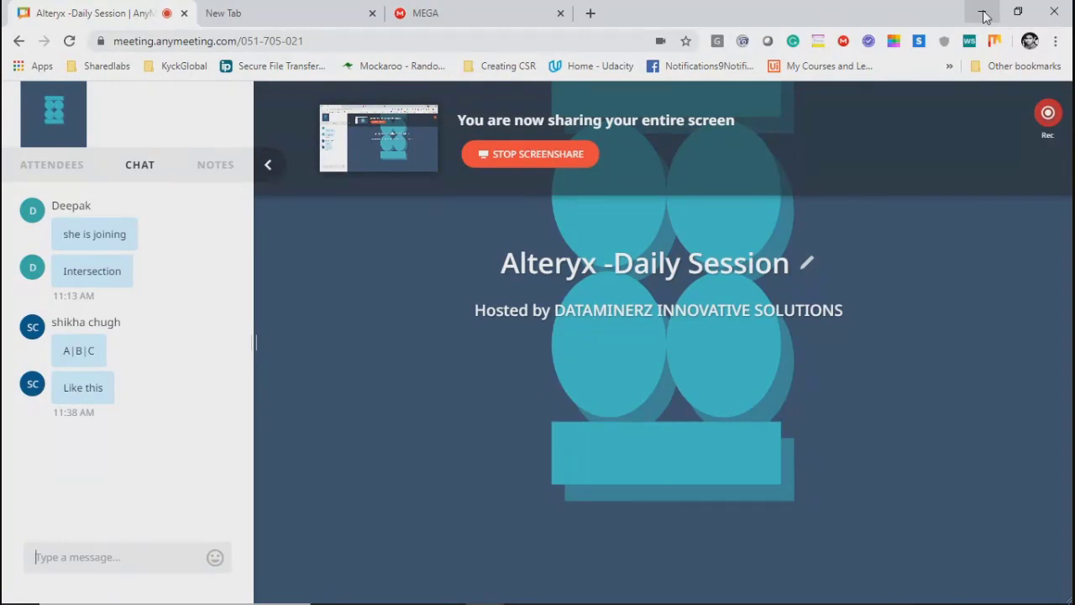
left_click(985, 16)
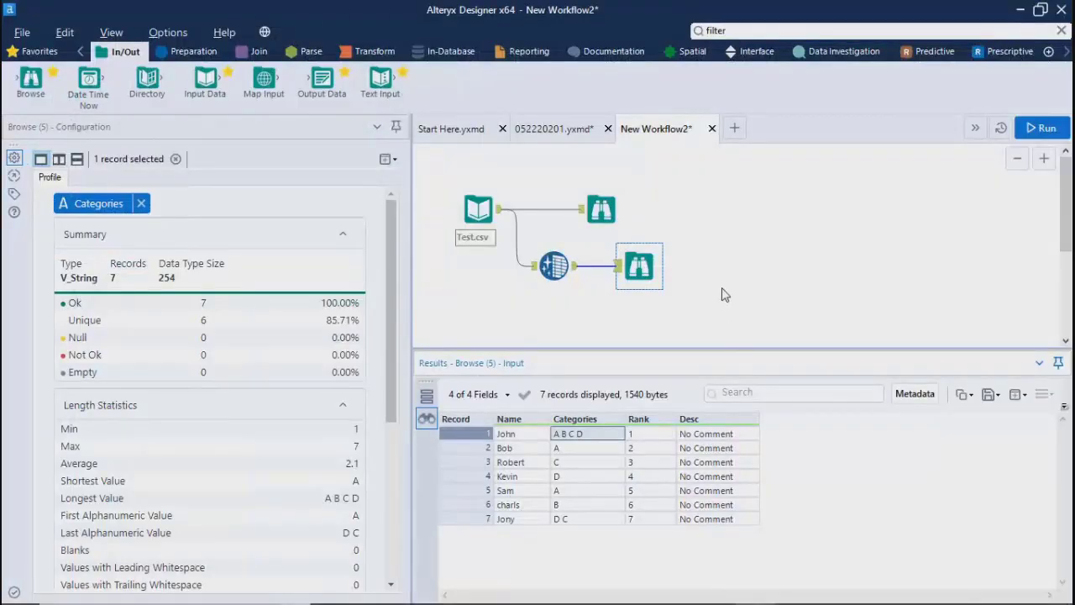
left_click(721, 293)
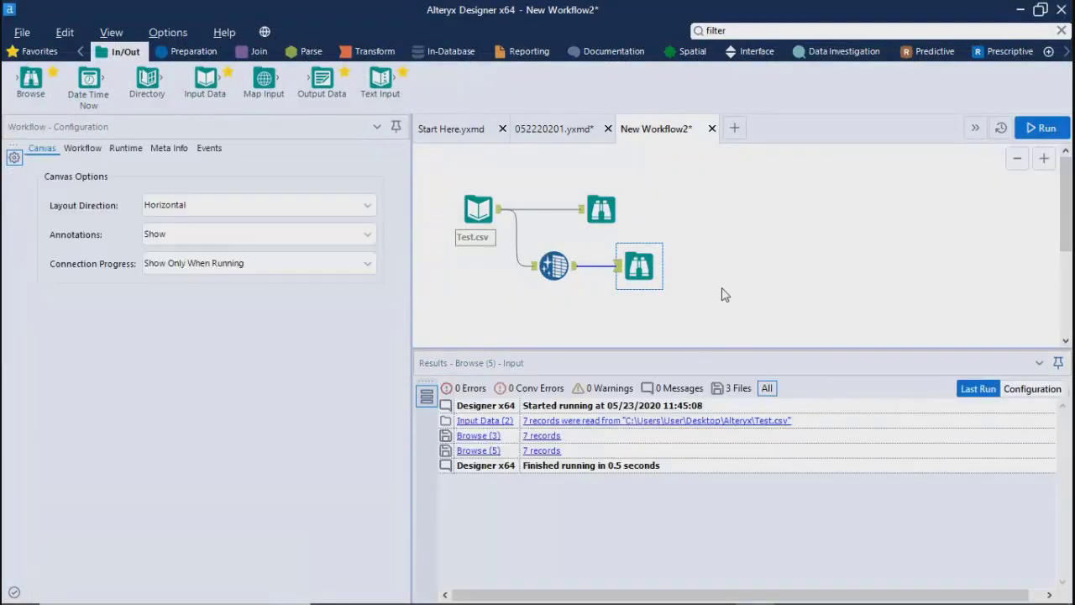
left_click(720, 293)
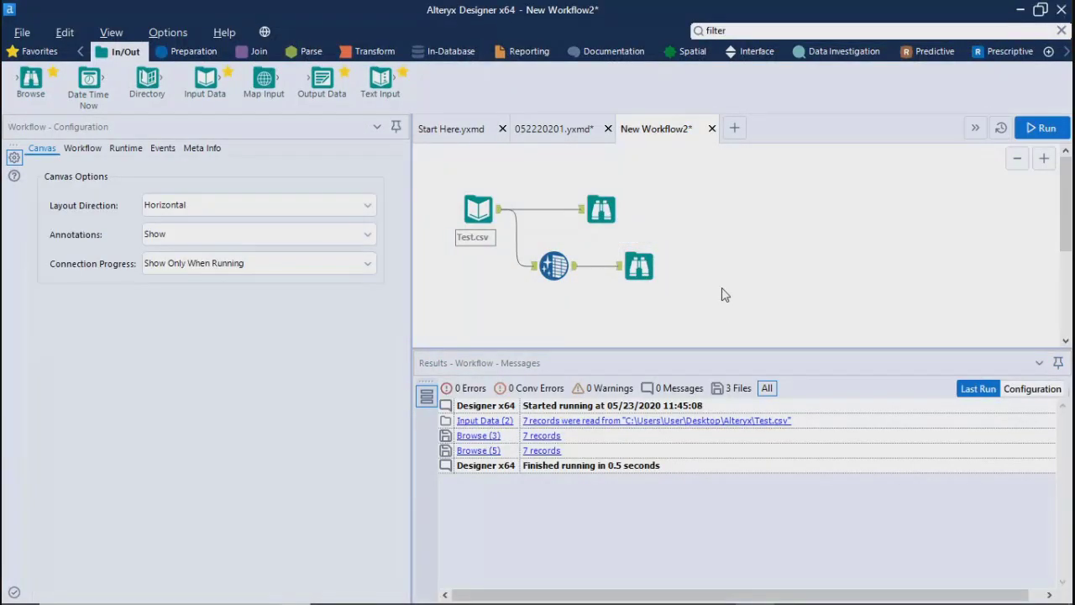
Step: Show the 052220201.yxmd workflow and enlarge its canvas by narrowing the Configuration area and shortening the Results area
left_click(540, 132)
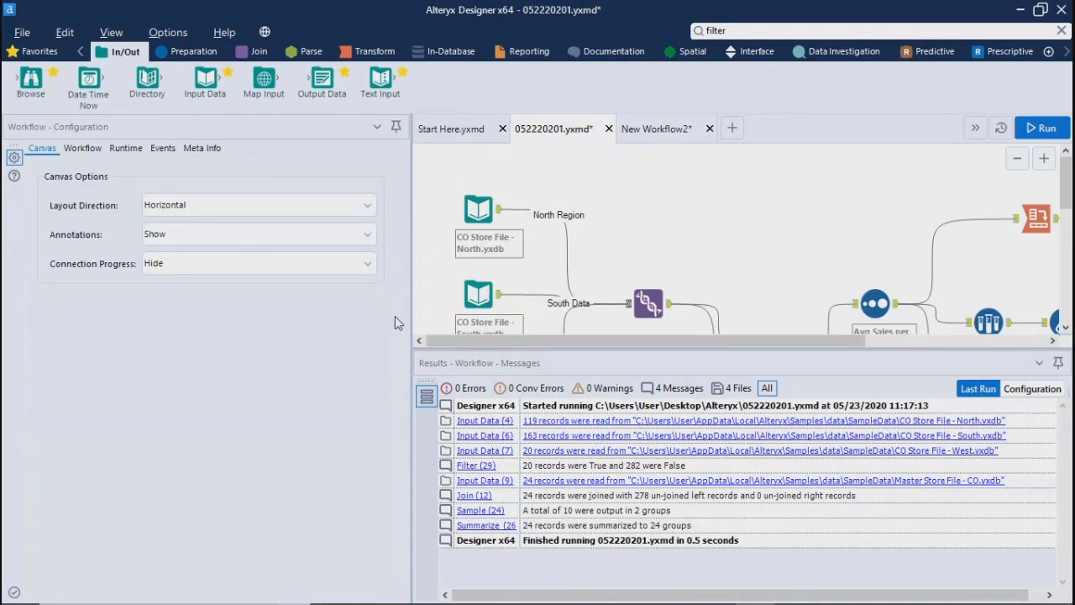
left_click_drag(411, 318, 276, 336)
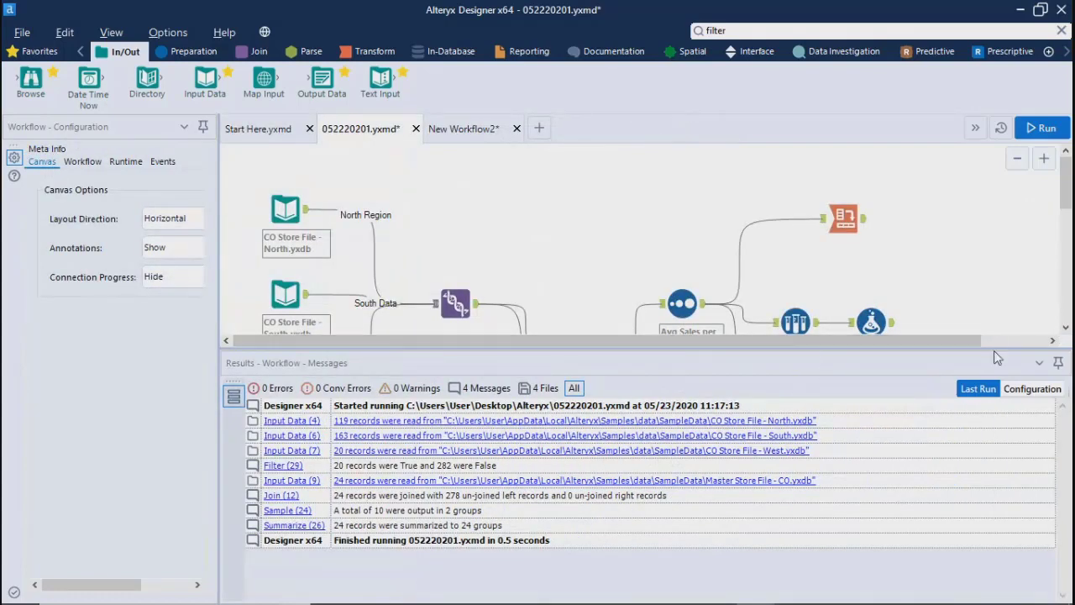
left_click_drag(994, 351, 970, 530)
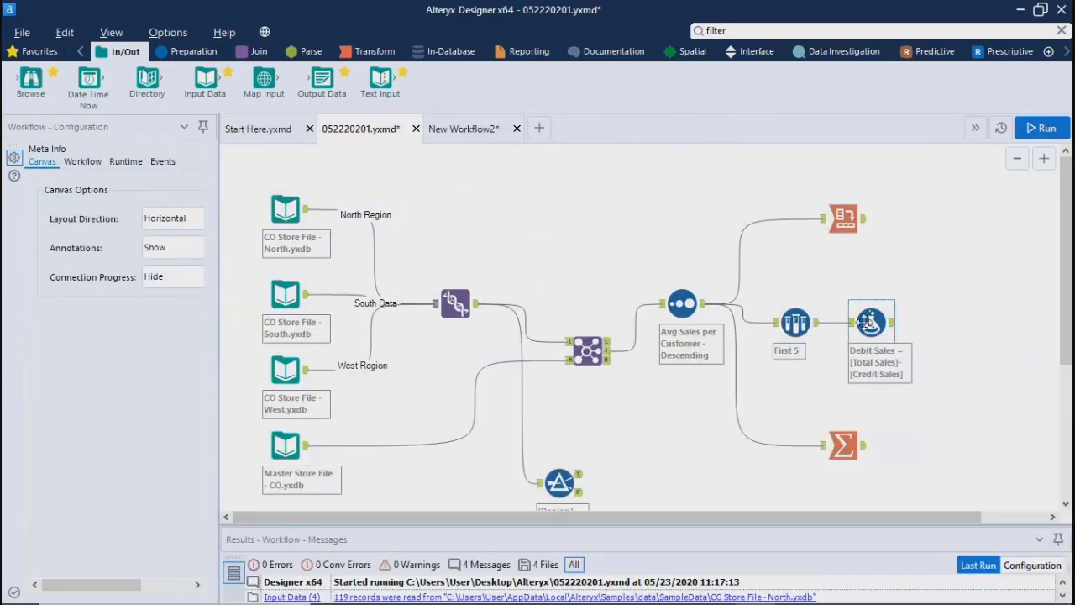
Step: Review the Cross Tab and Summarize tools' configurations, and move the Summarize tool slightly closer to the Sort tool
left_click(844, 445)
left_click(845, 215)
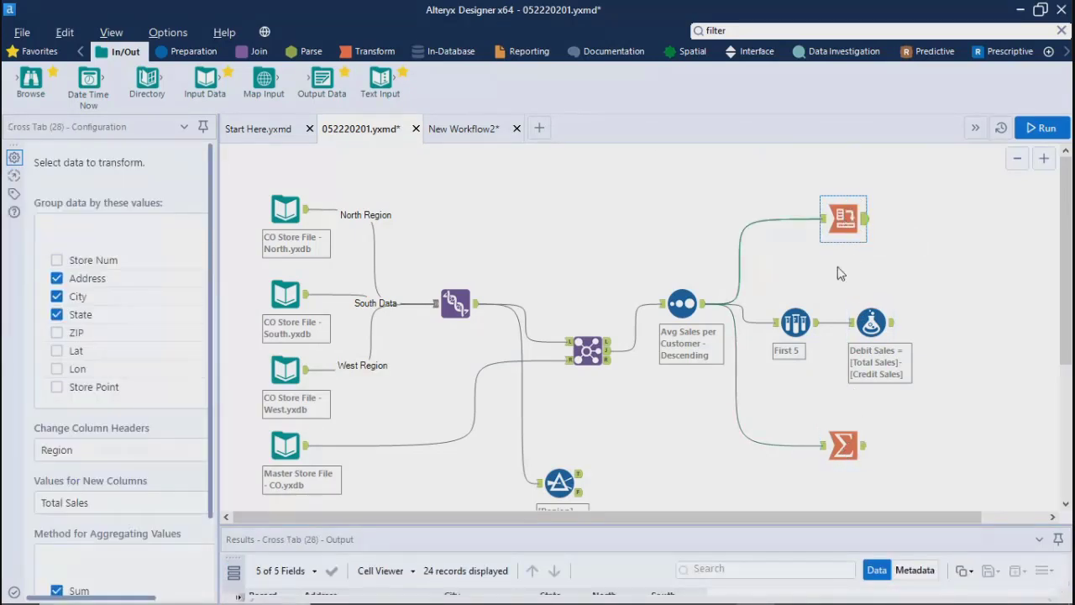
left_click(843, 446)
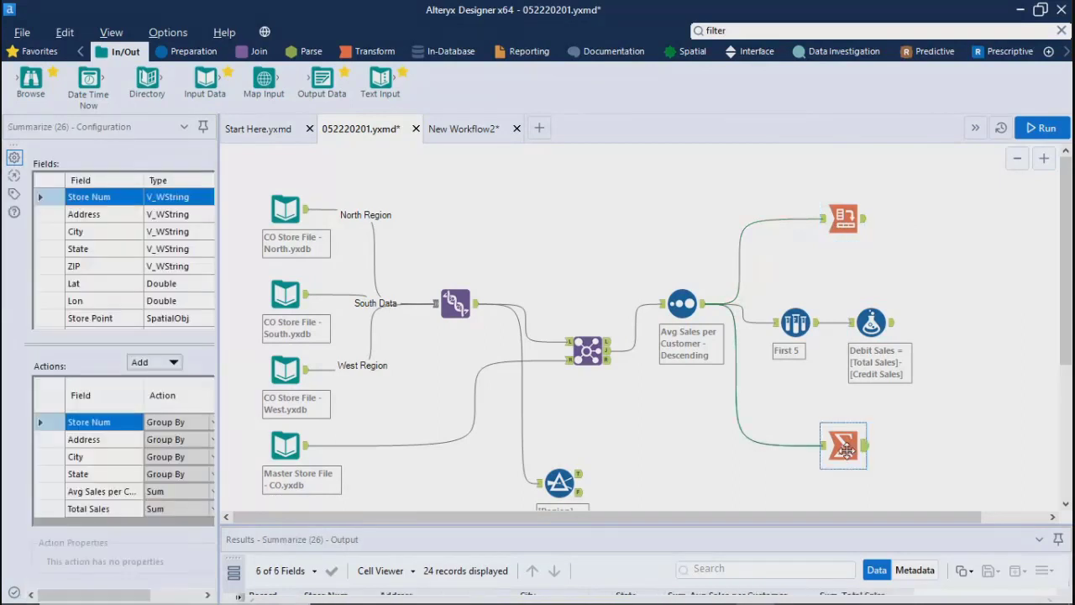
left_click_drag(843, 446, 807, 437)
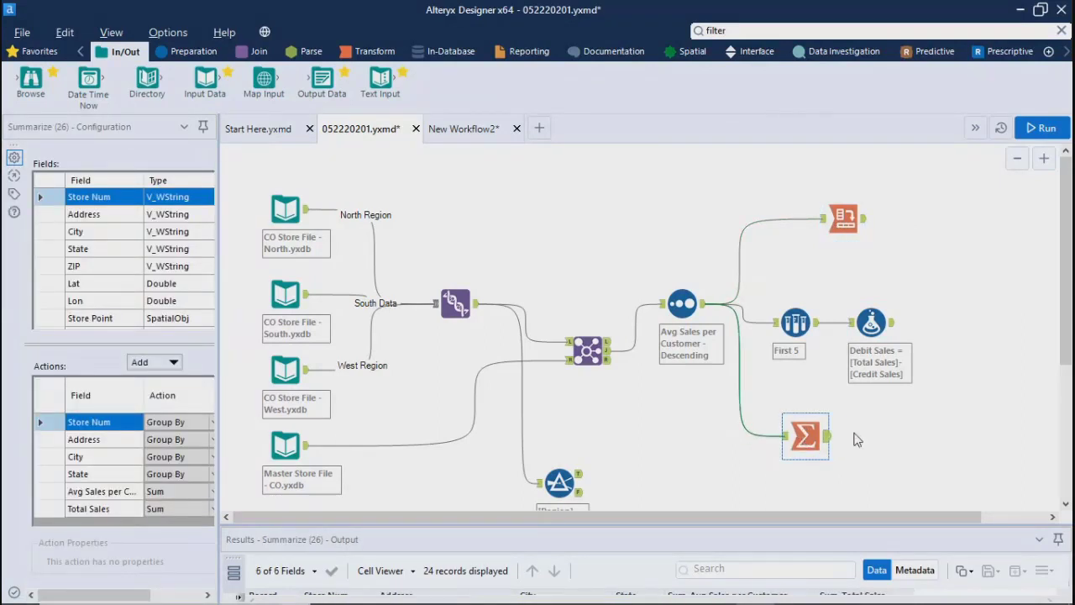
Step: Enlarge the Results area to show the Summarize tool's output records
left_click_drag(1068, 324, 1069, 494)
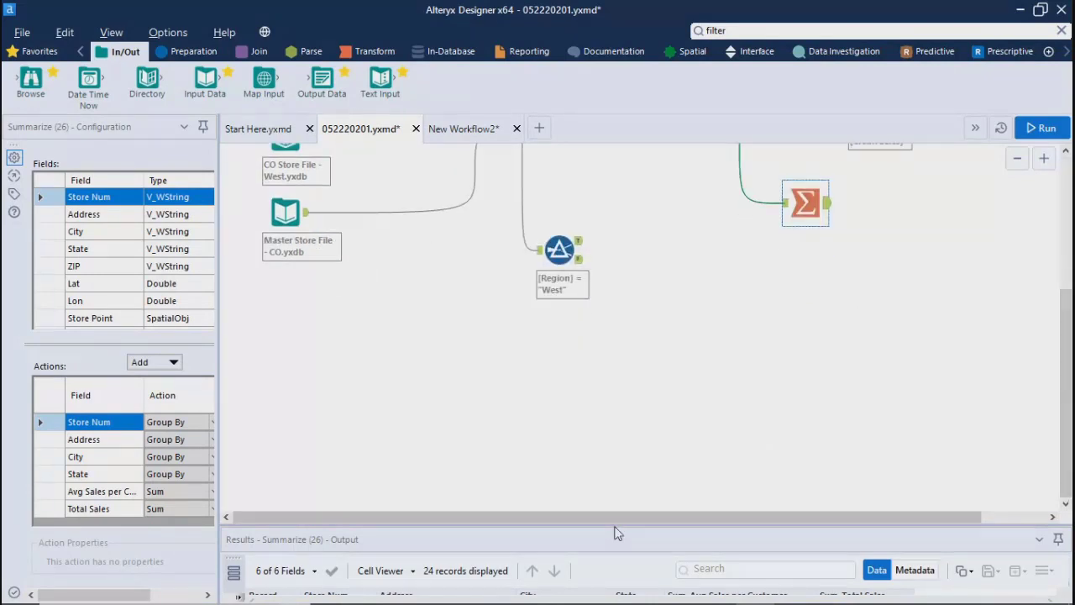
left_click_drag(614, 526, 602, 357)
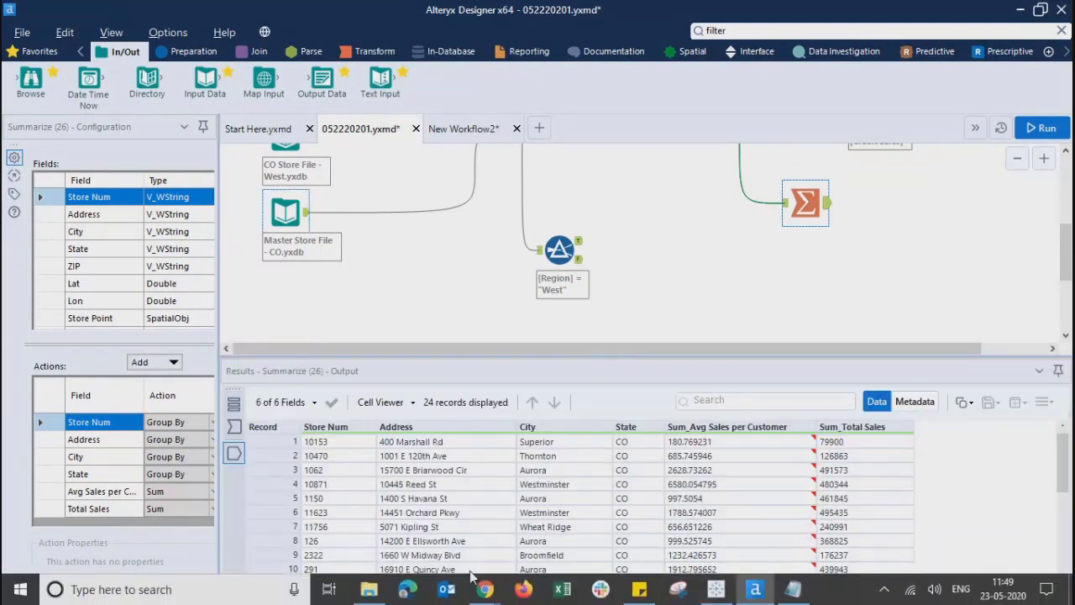
Step: Switch to Chrome, mute all attendees of the Alteryx -Daily Session meeting, and return to Alteryx Designer
mouse_move(480, 595)
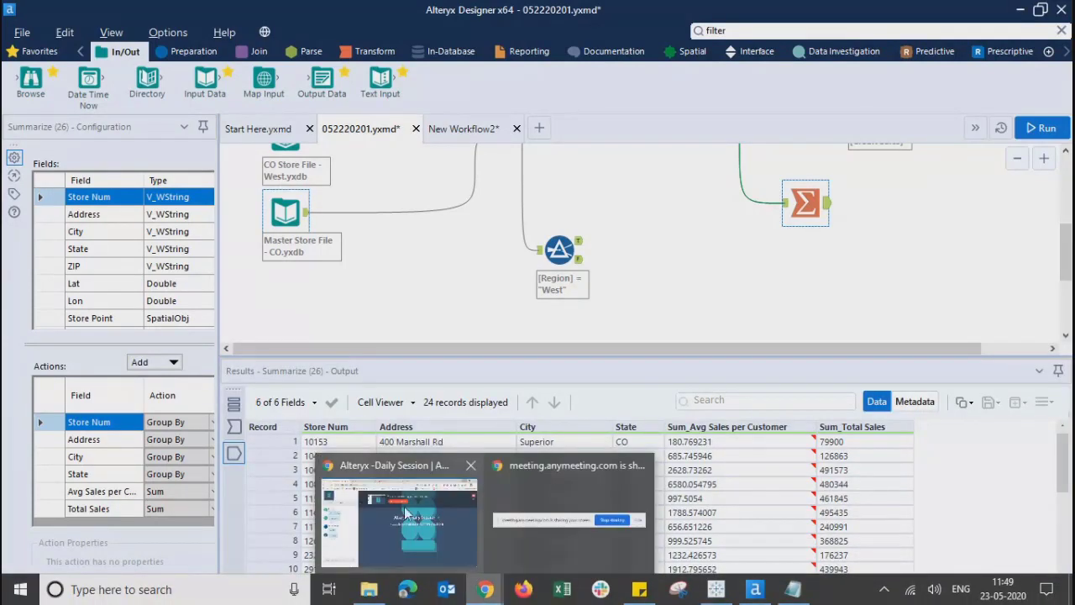
left_click(407, 514)
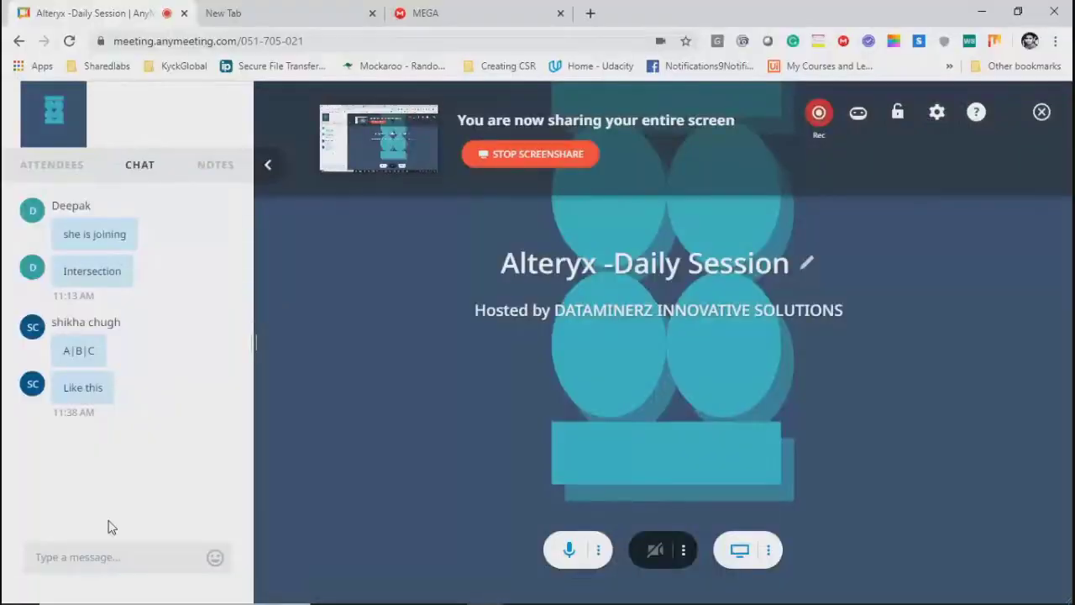
left_click(37, 165)
left_click(124, 461)
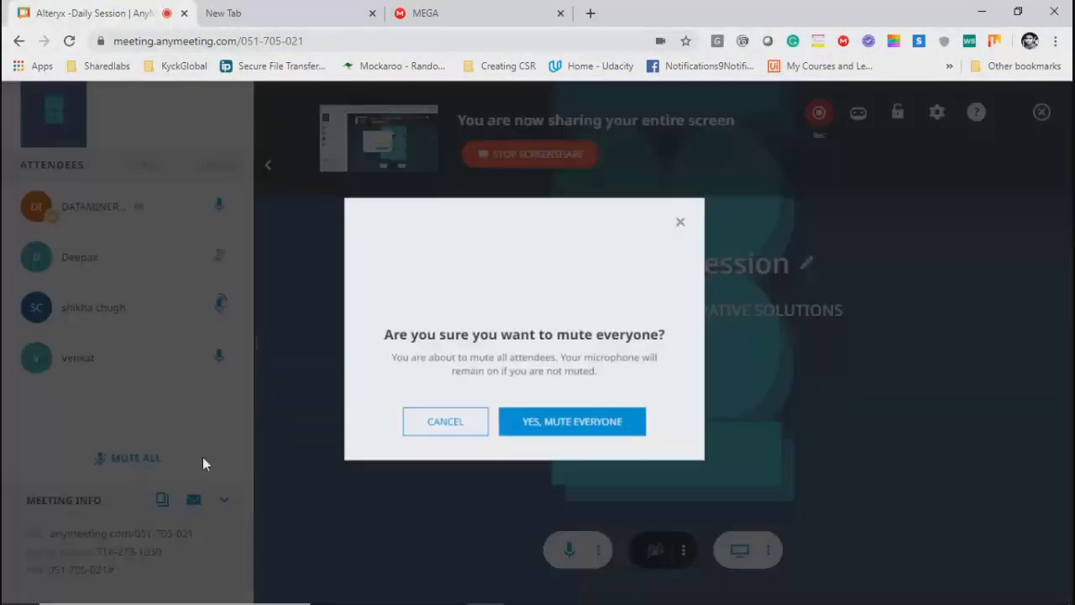
left_click(545, 426)
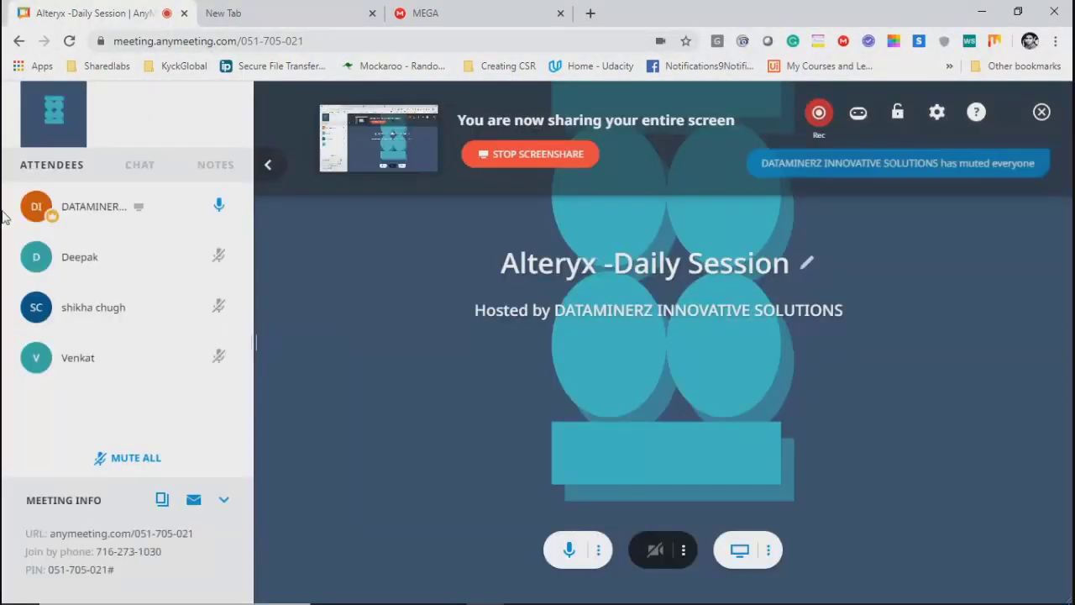
left_click(979, 12)
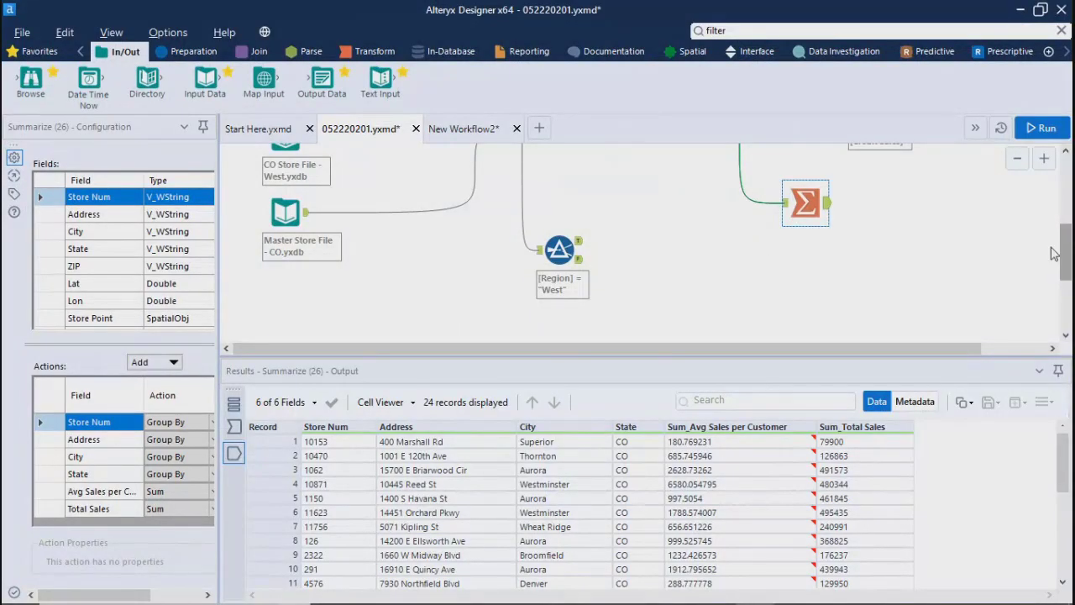
Step: Move the Summarize tool slightly lower on the workflow canvas, in the free space beneath the Sample and Formula tools
left_click_drag(1071, 250, 1071, 236)
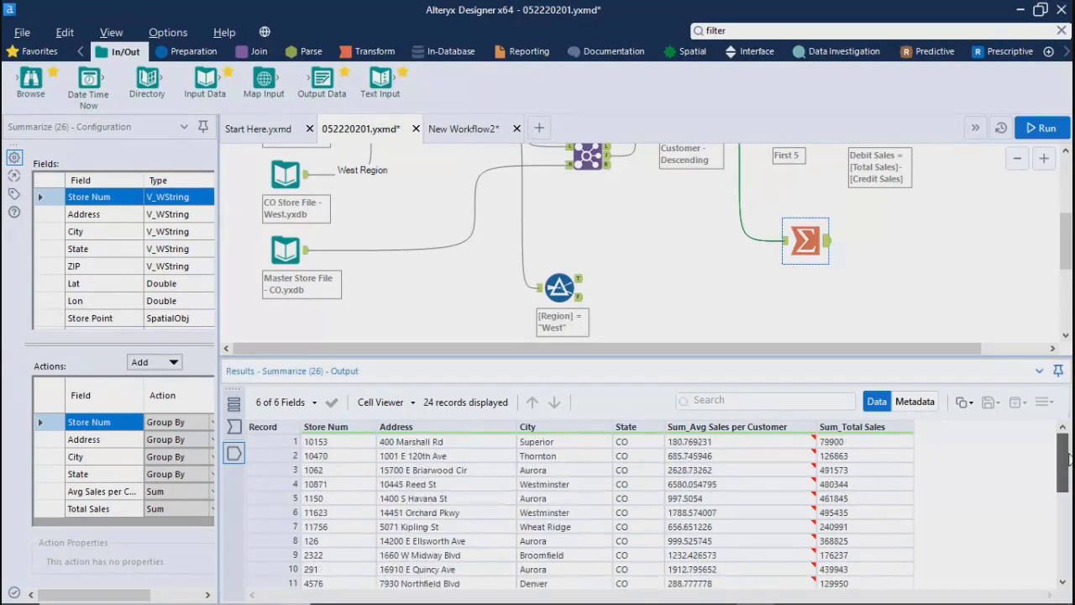
left_click_drag(768, 349, 484, 358)
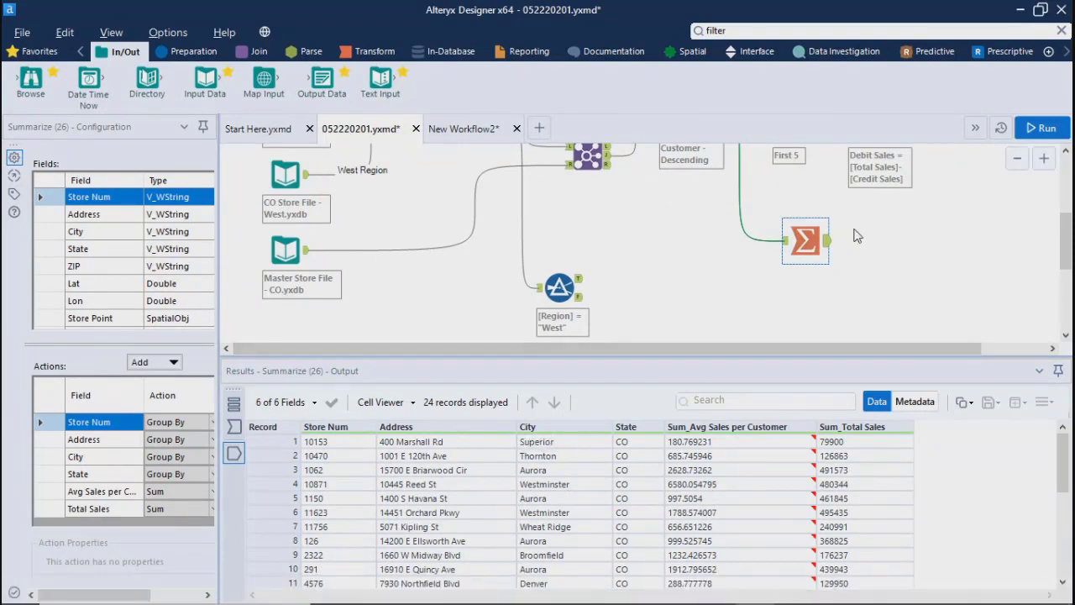
left_click_drag(804, 238, 805, 268)
key("ctrl+r")
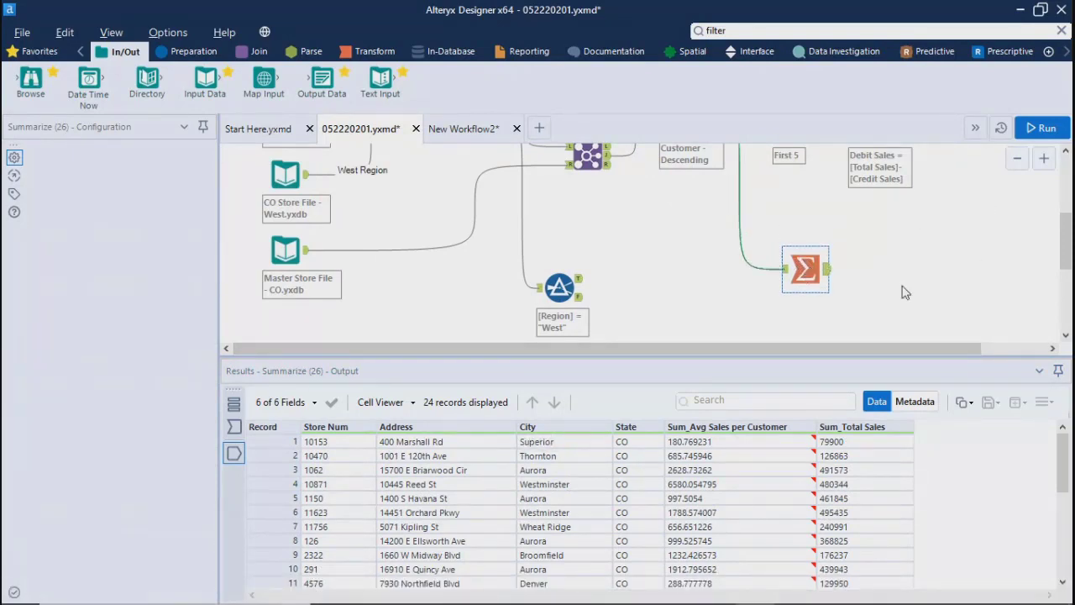
left_click_drag(1065, 251, 1065, 248)
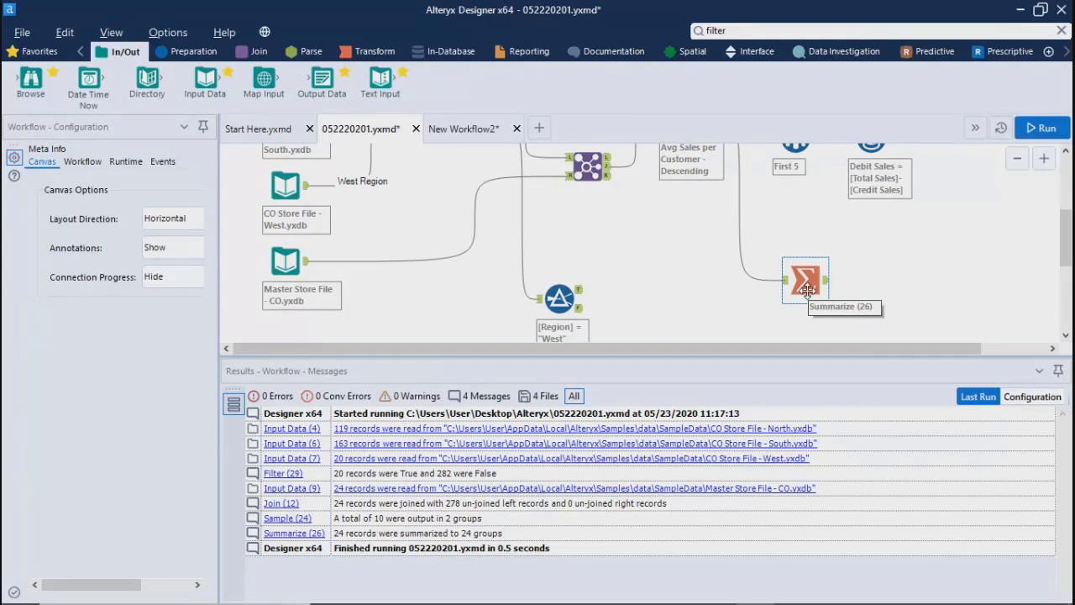
Step: Add a Reporting Email tool connected to the Summarize tool's output and widen its Configuration area
left_click(524, 51)
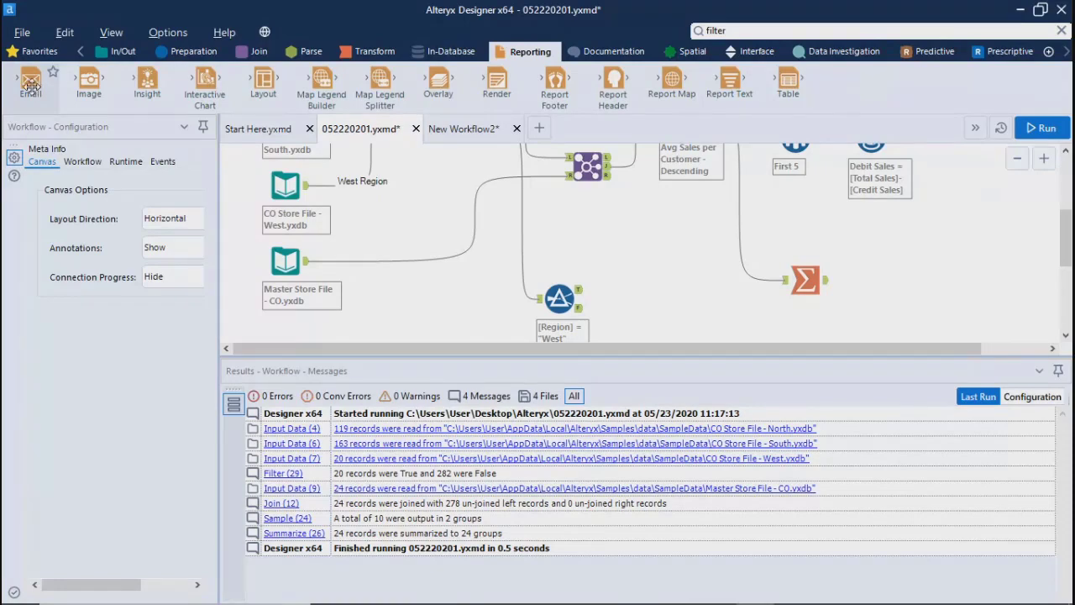
left_click_drag(32, 87, 890, 271)
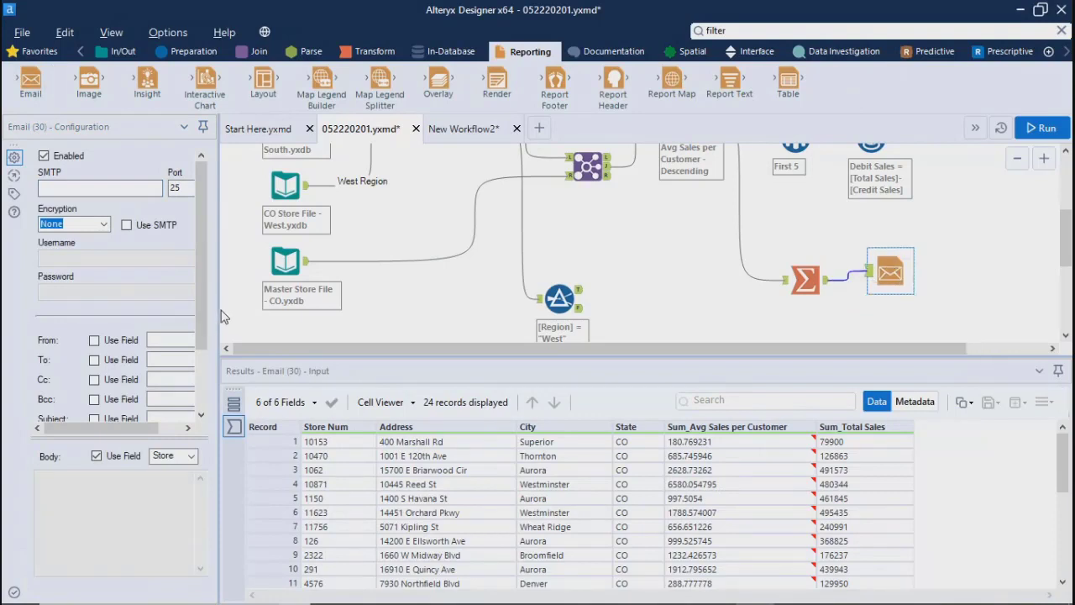
left_click_drag(222, 309, 464, 311)
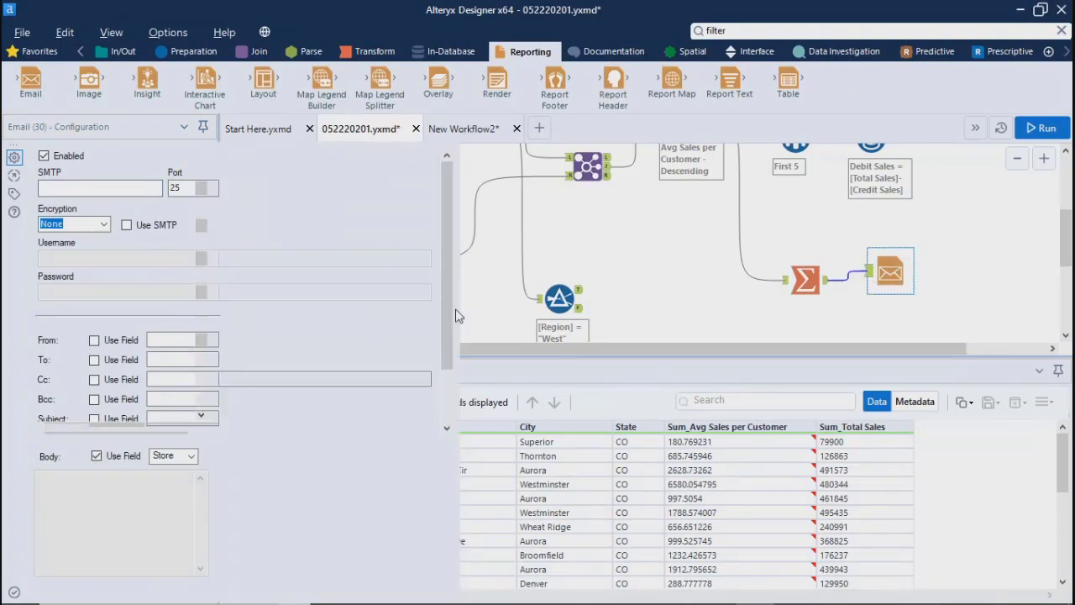
Step: Examine the Email tool's SMTP, Encryption, From, To, Subject and Attachments settings
left_click(123, 187)
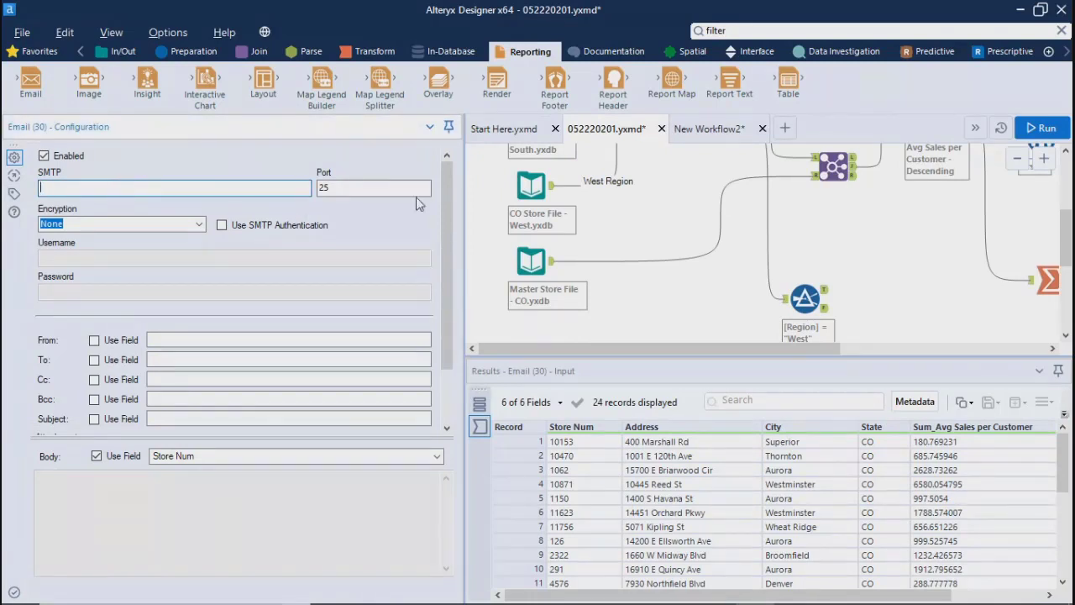
left_click(77, 224)
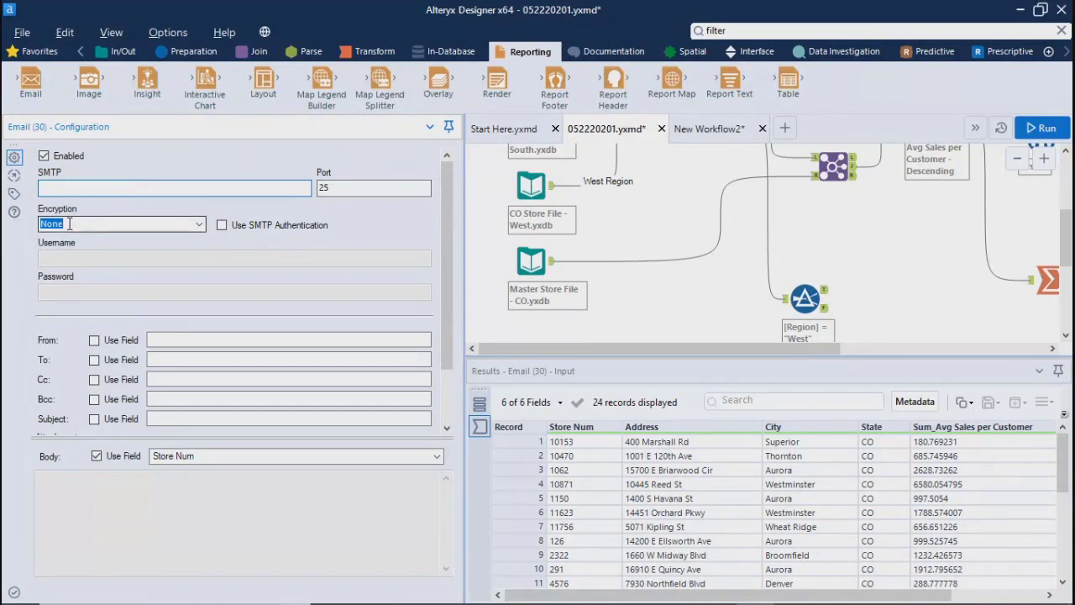
left_click(200, 224)
left_click(200, 227)
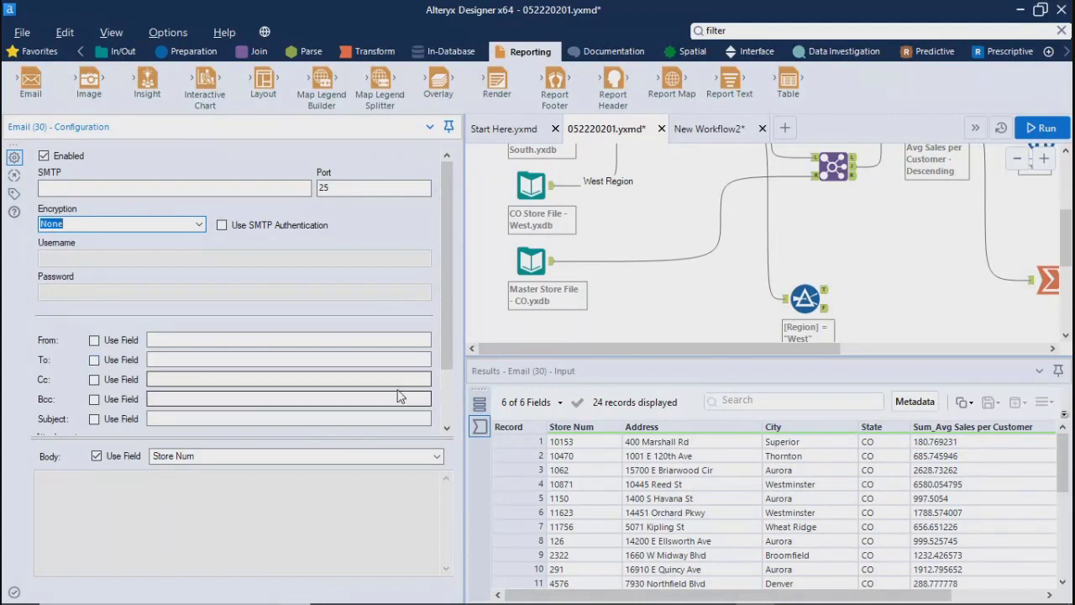
left_click_drag(452, 357, 453, 385)
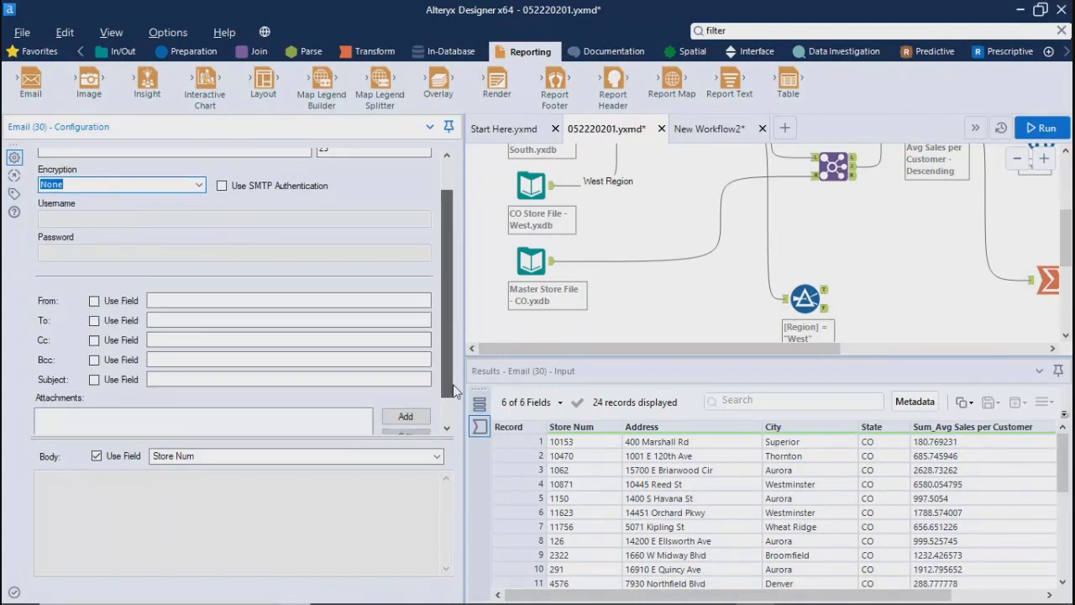
left_click(163, 300)
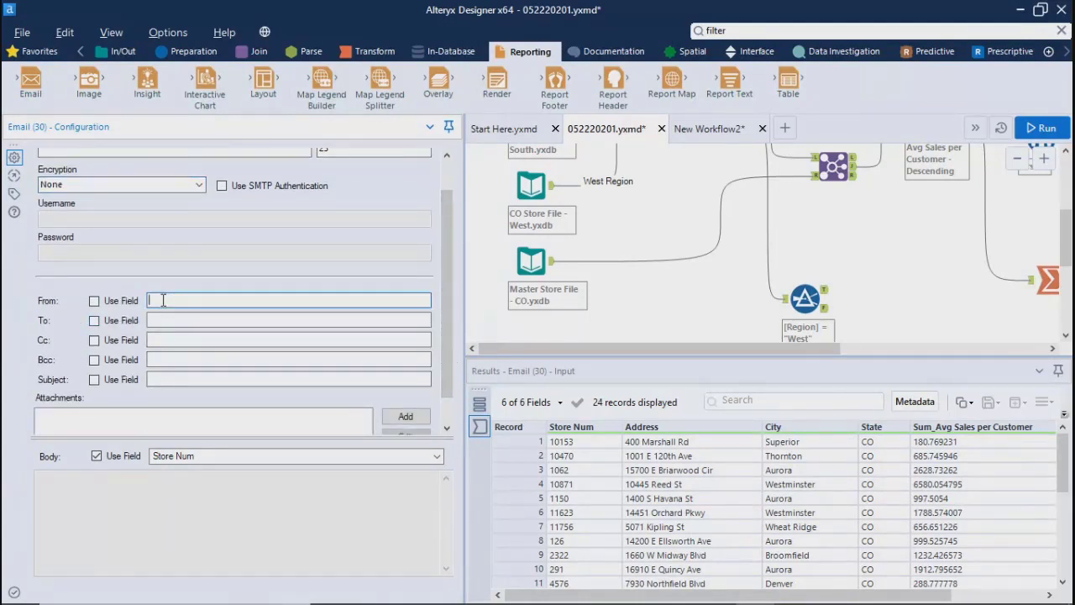
left_click(155, 319)
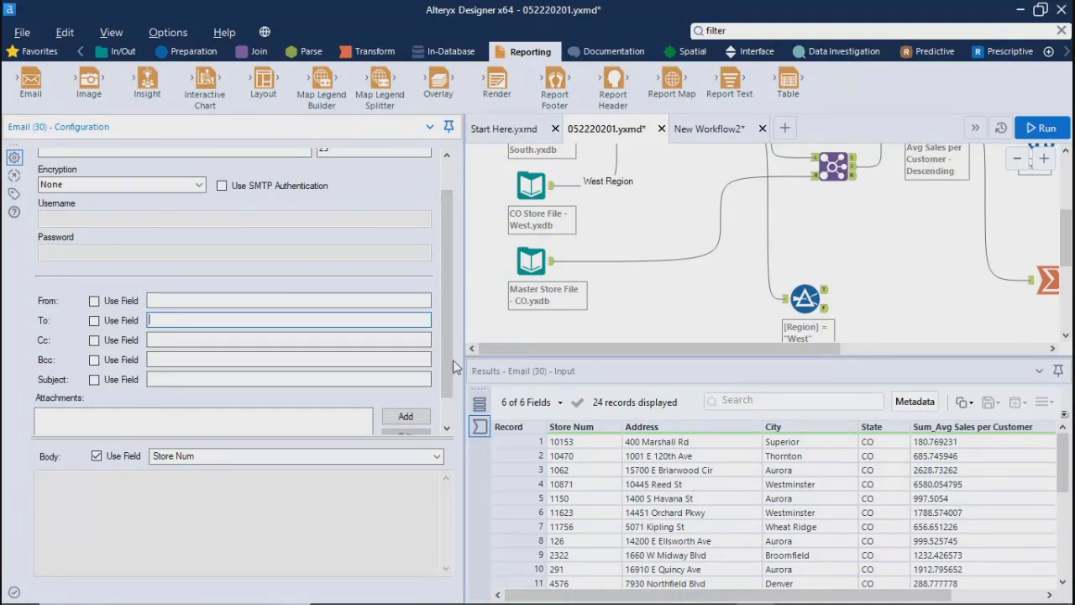
left_click_drag(455, 366, 451, 398)
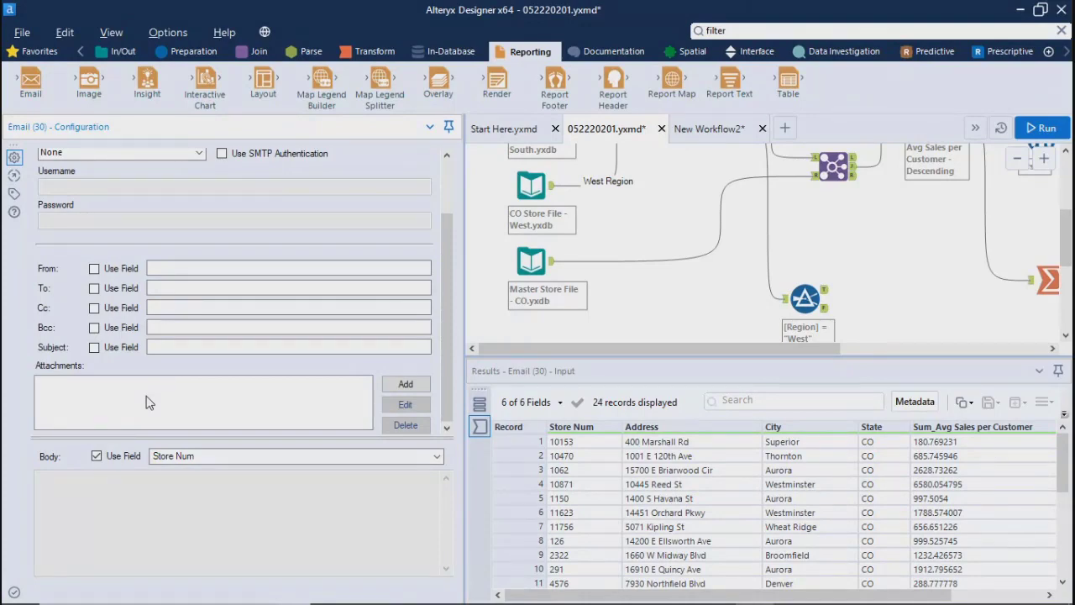
Step: Try Address as the Email tool's body field, then choose Sum_Avg Sales per Customer instead
left_click(218, 456)
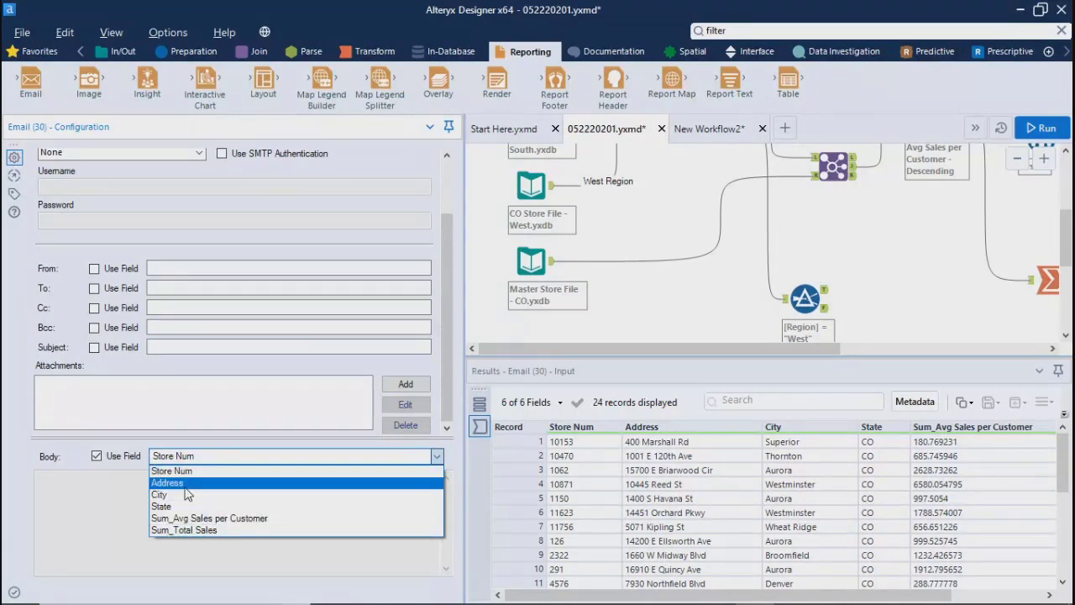
left_click(181, 483)
left_click(252, 458)
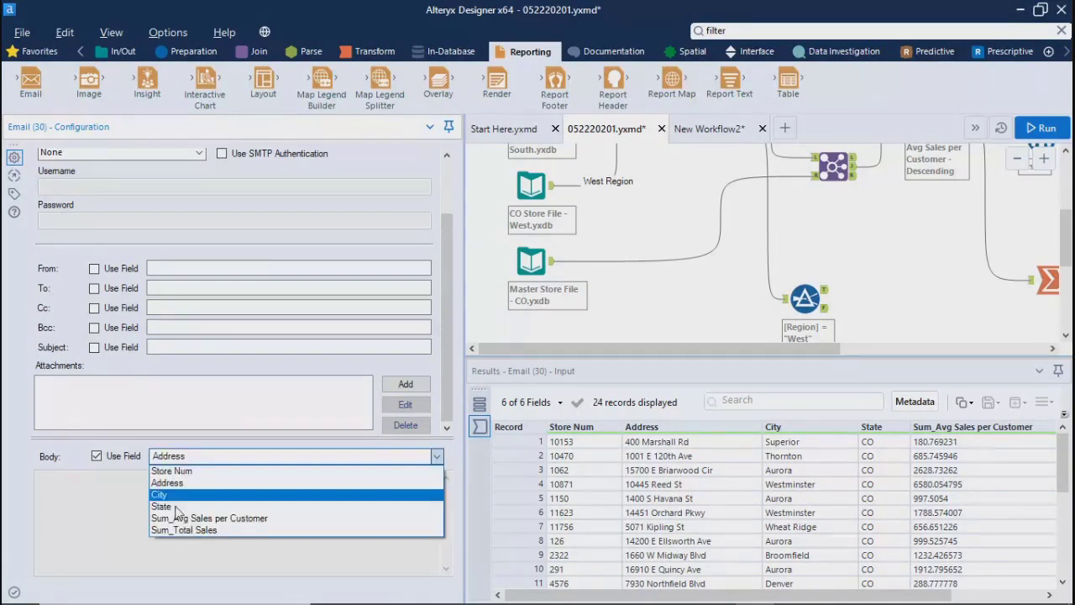
left_click(174, 520)
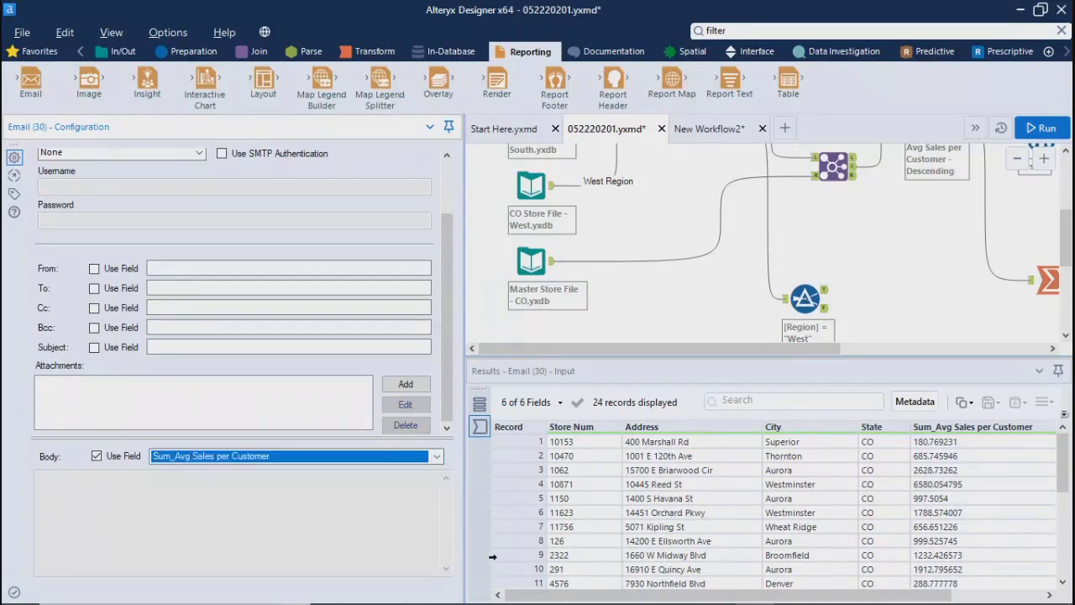
Step: Narrow the Configuration area and delete the Email tool from the workflow
left_click_drag(463, 497, 208, 496)
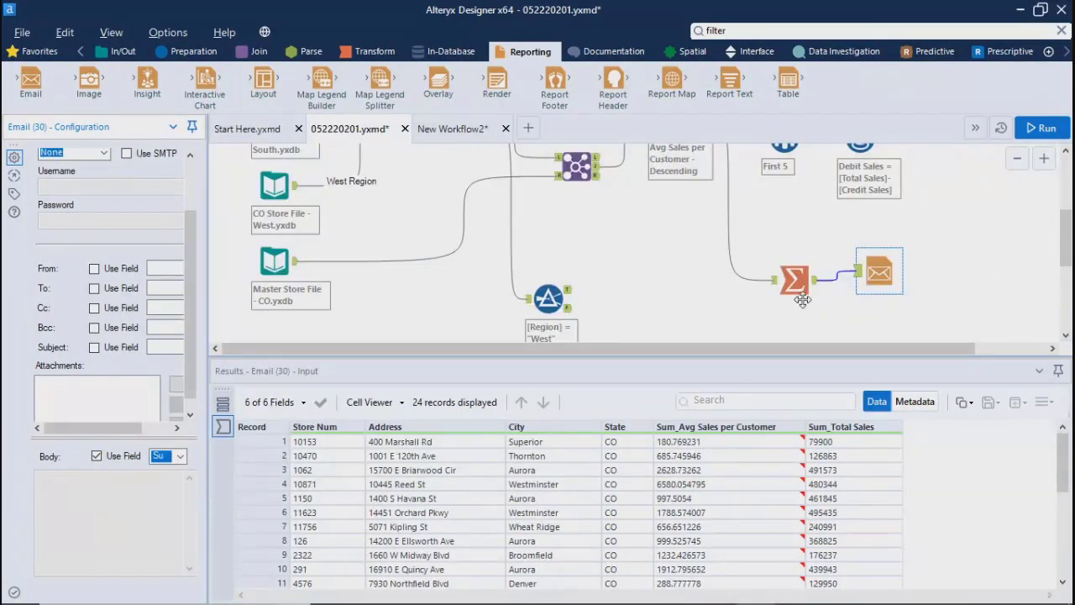
left_click(882, 260)
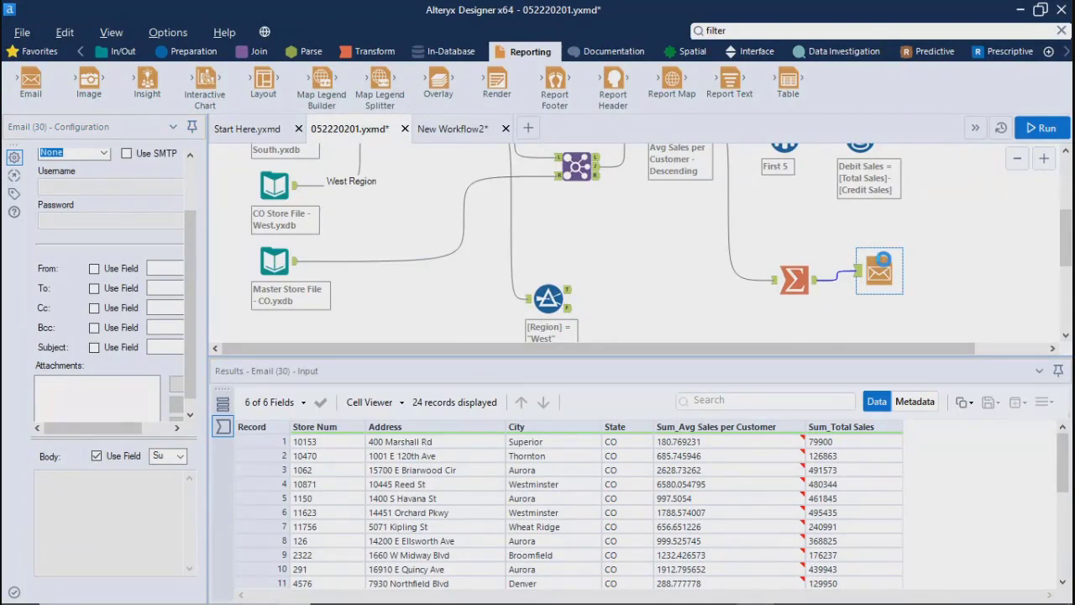
key("Delete")
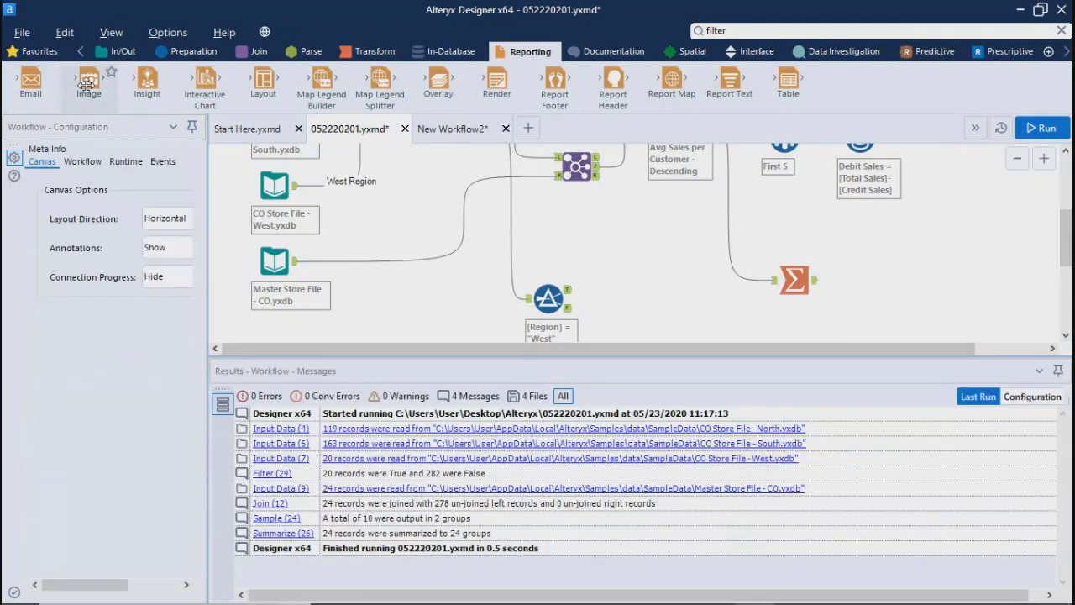
Step: Add an Image tool beside the Summarize tool, connect the Summarize output to it, and widen the Configuration area
left_click_drag(89, 81, 881, 281)
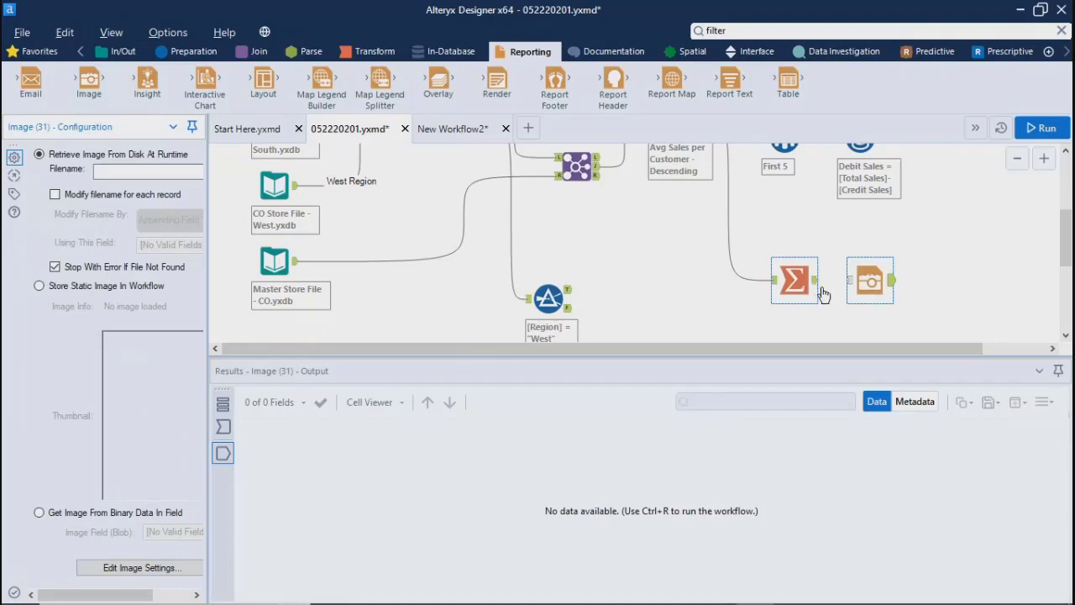
left_click_drag(815, 280, 861, 286)
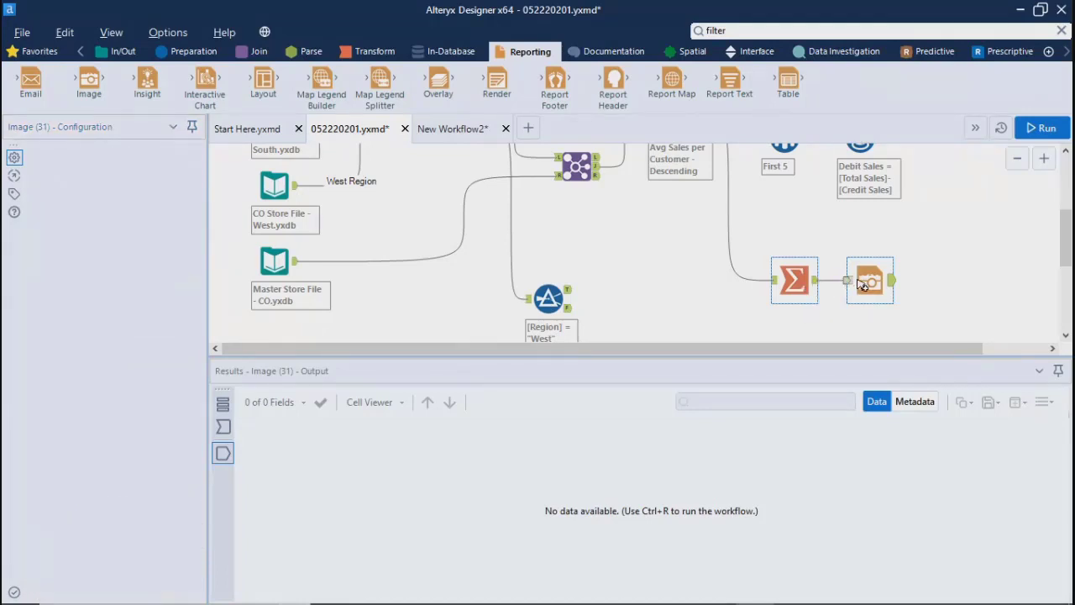
left_click_drag(209, 295, 394, 284)
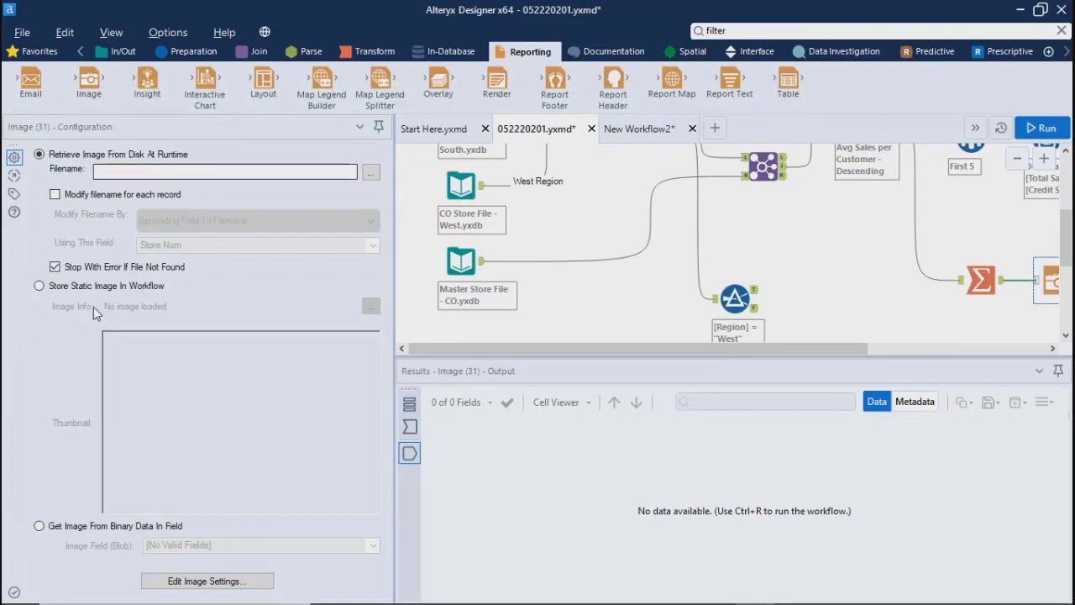
Step: View the Image tool's image file selection, cancel it, narrow the Configuration area, and delete the Image tool
left_click(371, 174)
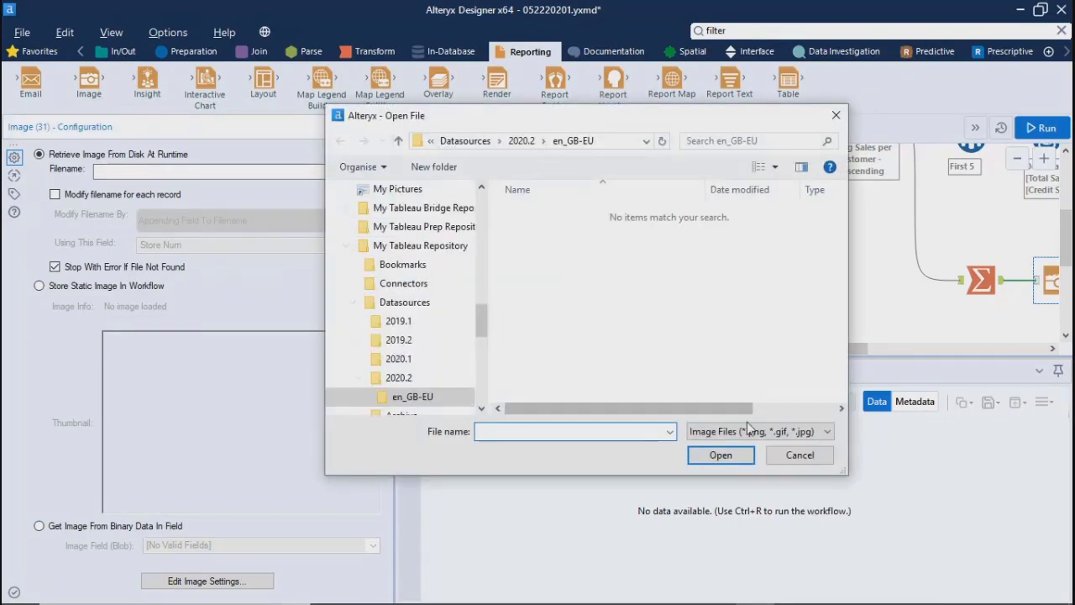
left_click(773, 458)
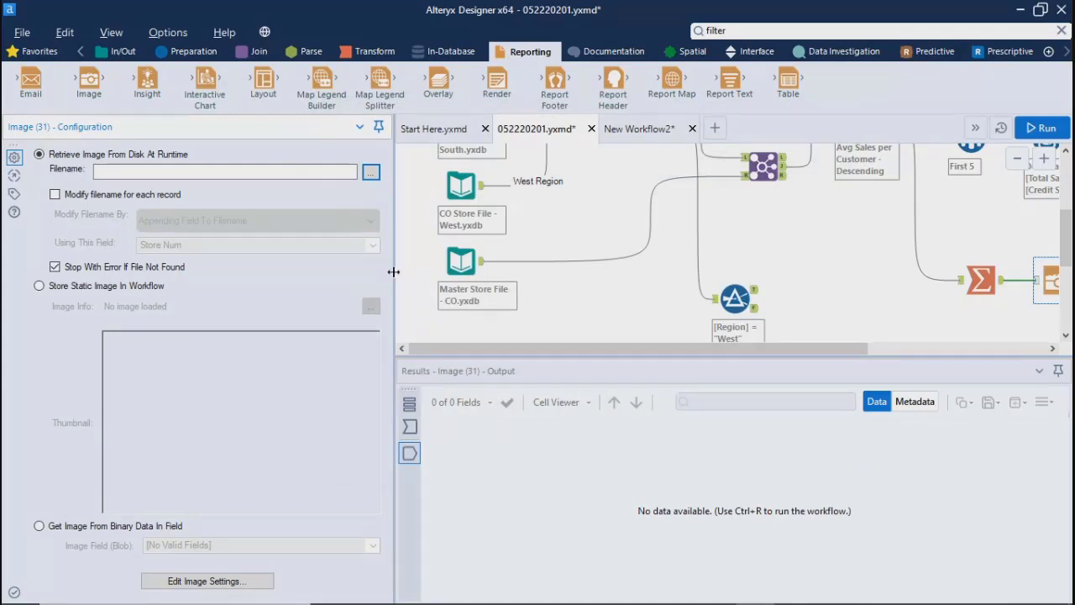
left_click_drag(392, 272, 187, 273)
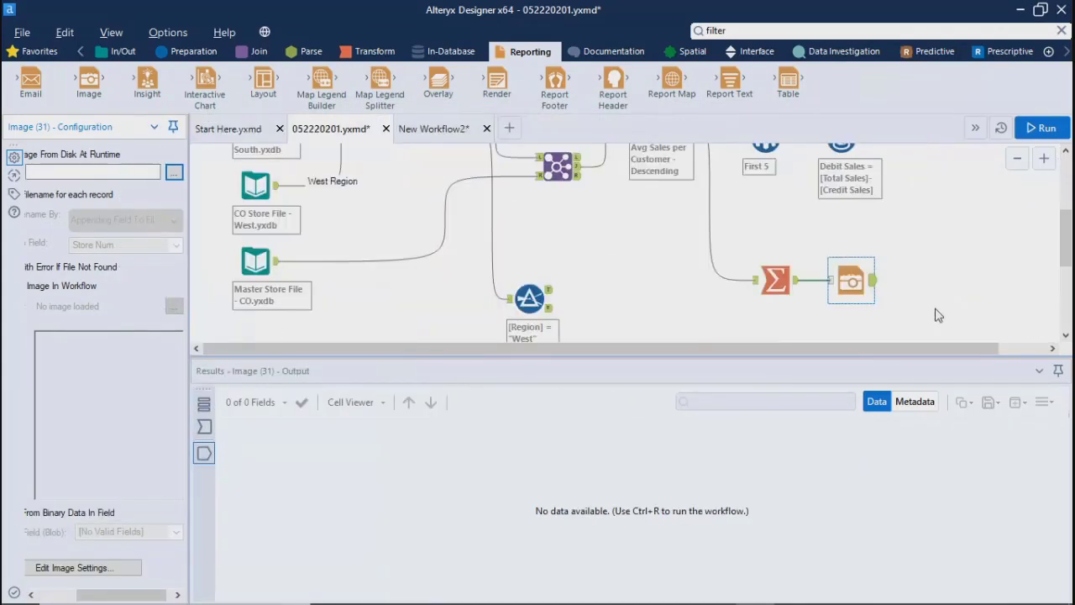
left_click(846, 280)
key("Delete")
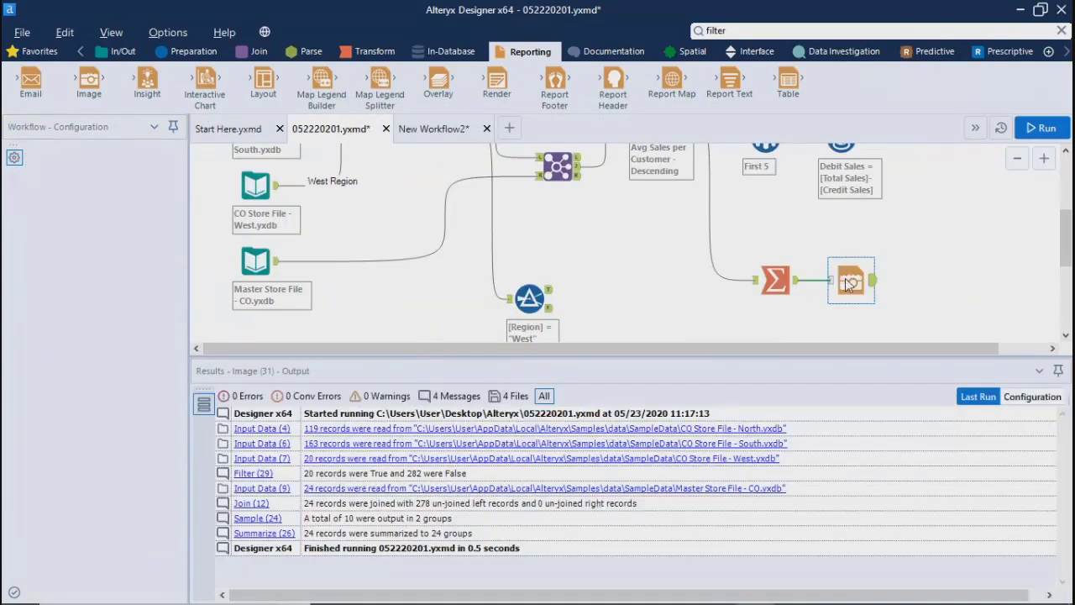
Step: Add an Insight tool connected to the Summarize tool's output and dismiss its options without choosing any
left_click_drag(147, 84, 860, 276)
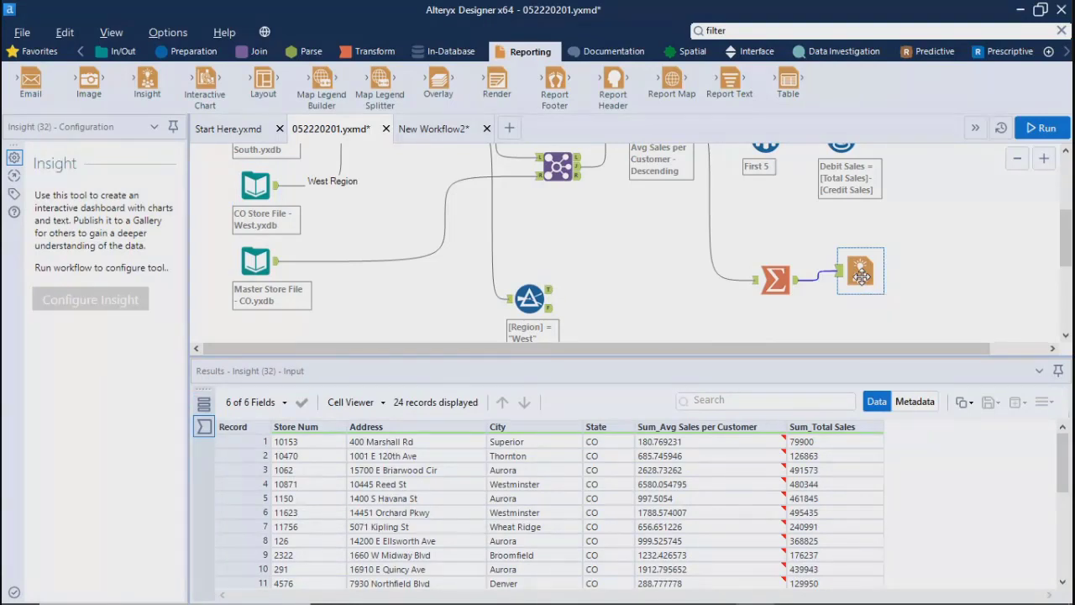
right_click(861, 277)
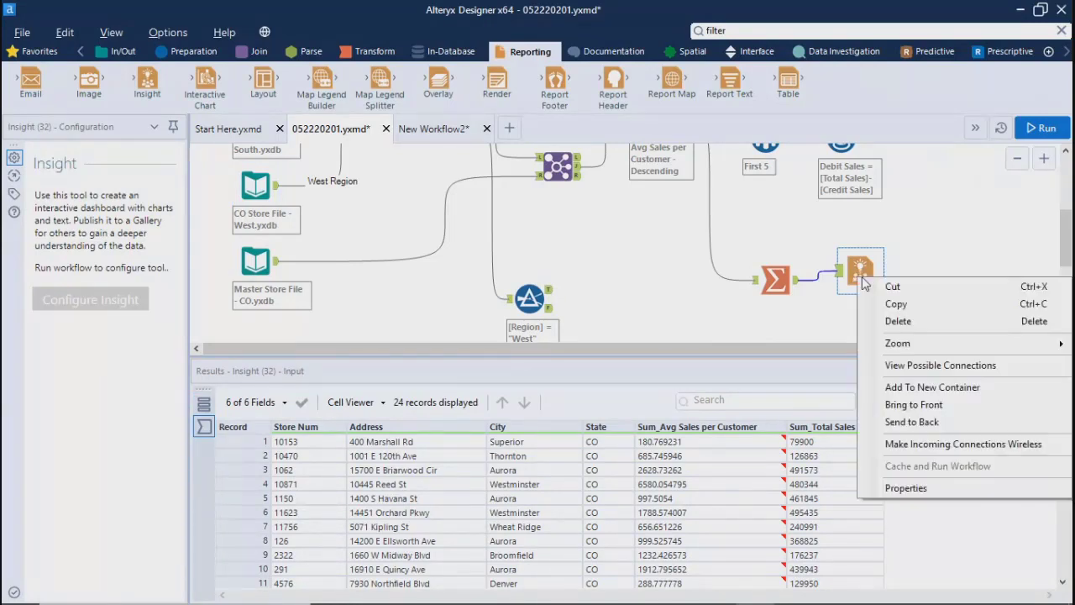
left_click(826, 307)
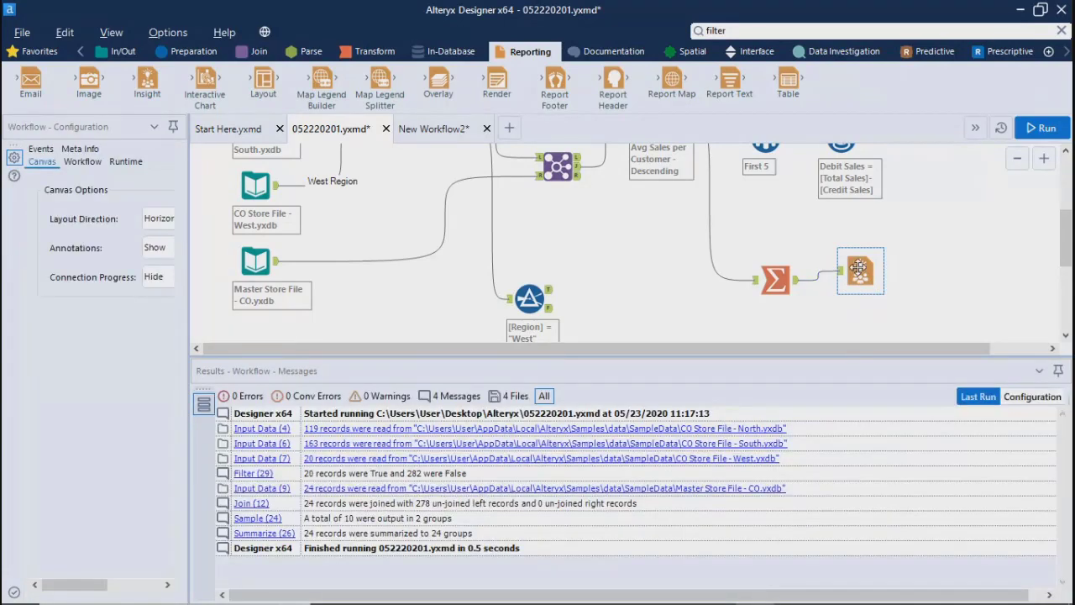
Step: Replace the Insight tool with an Email tool connected to the Summarize tool's output
left_click(859, 269)
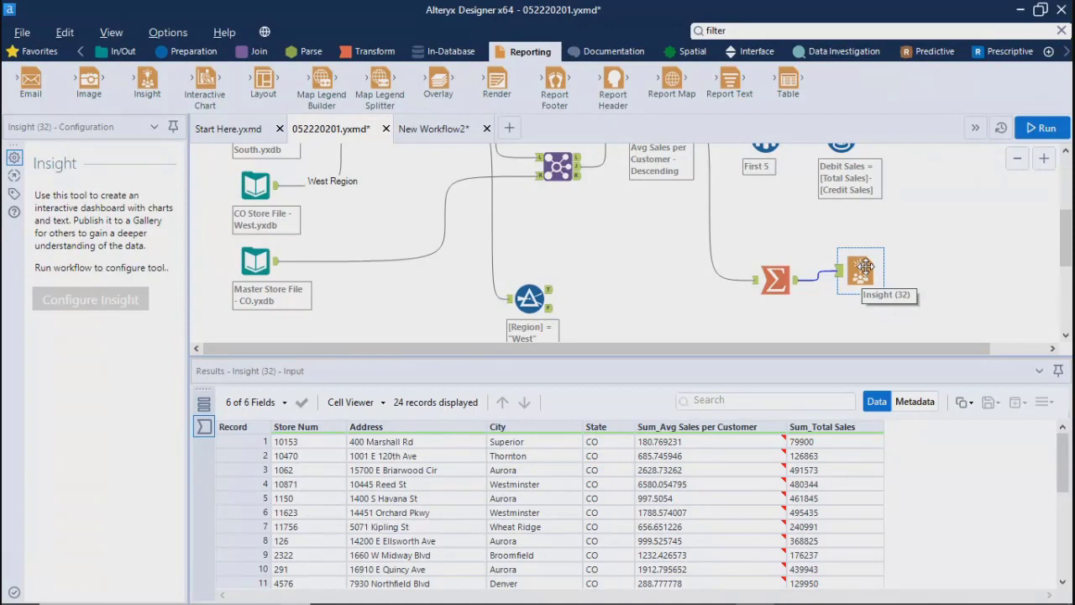
key("Delete")
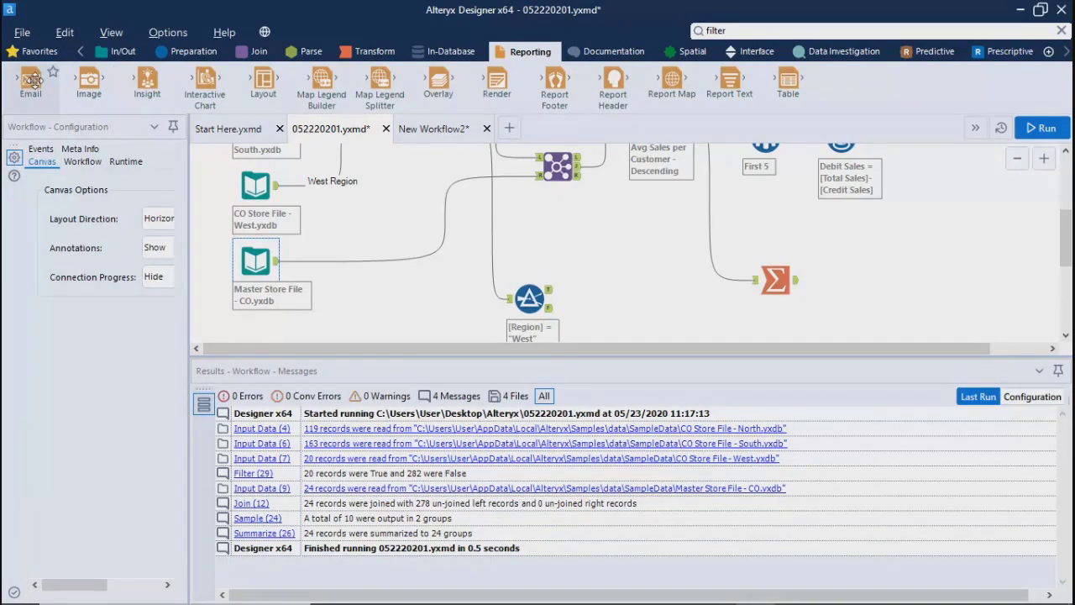
left_click_drag(31, 82, 872, 274)
left_click_drag(864, 301, 872, 291)
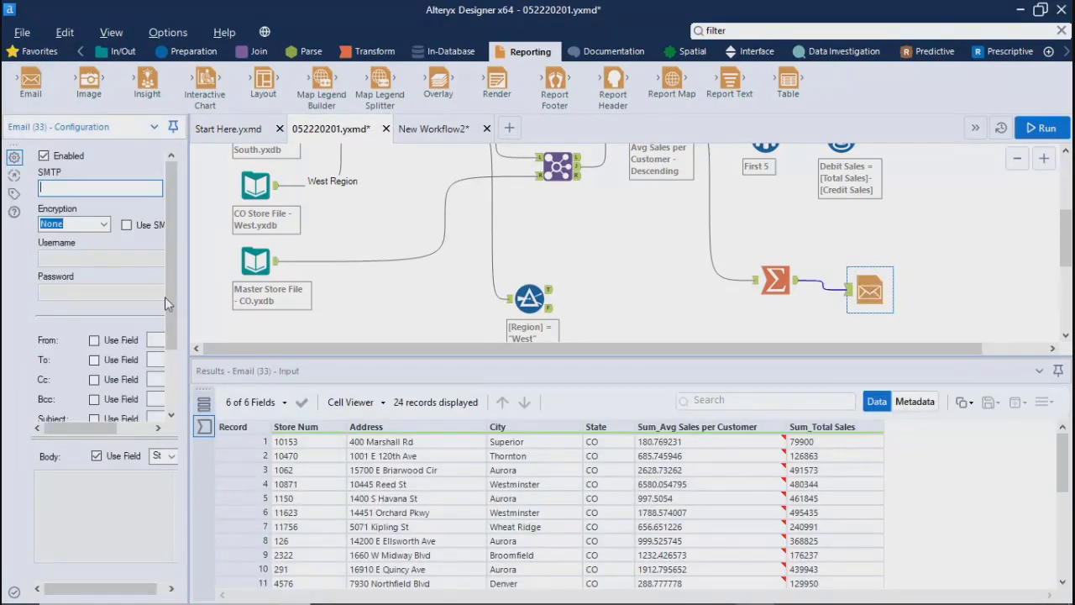
Step: Widen the Configuration area and review the Email tool's SMTP, addressing and attachment settings
left_click_drag(188, 316, 492, 320)
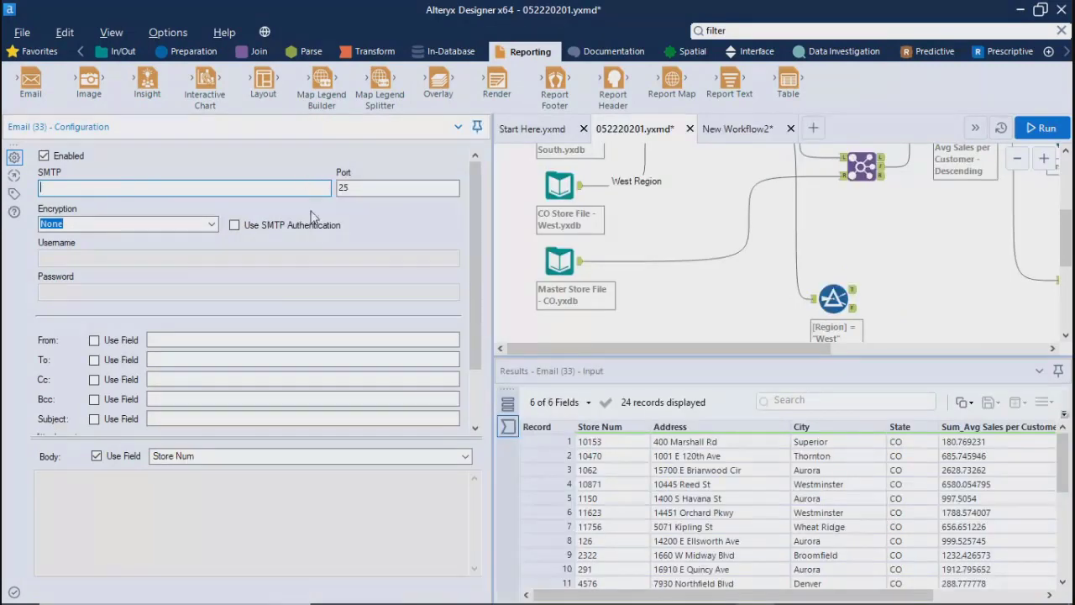
mouse_move(476, 183)
left_mouse_down()
mouse_move(500, 238)
mouse_move(484, 163)
left_mouse_up()
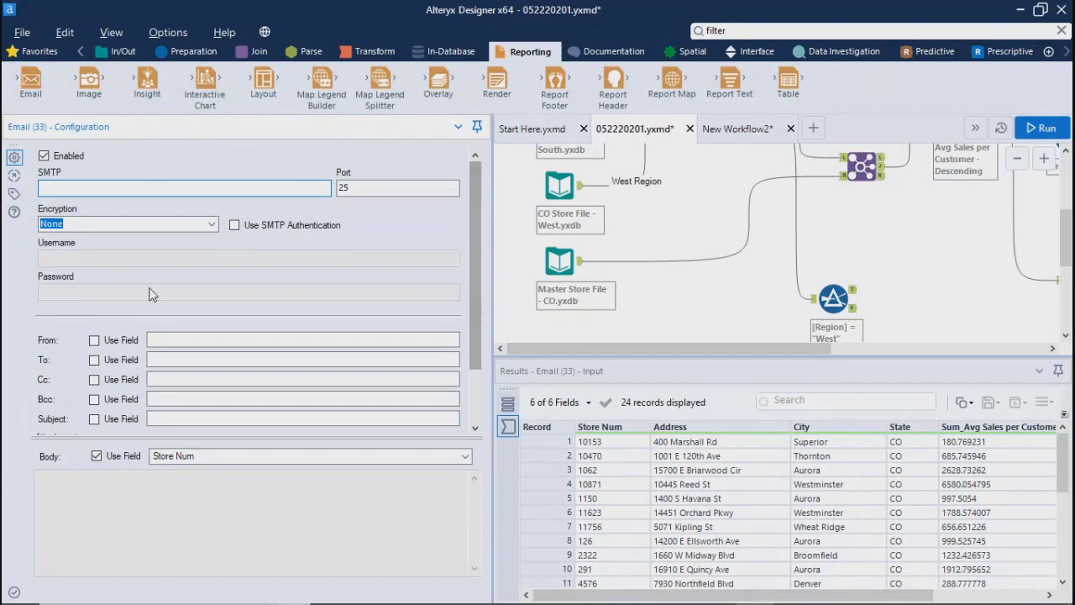
left_click_drag(474, 302, 474, 354)
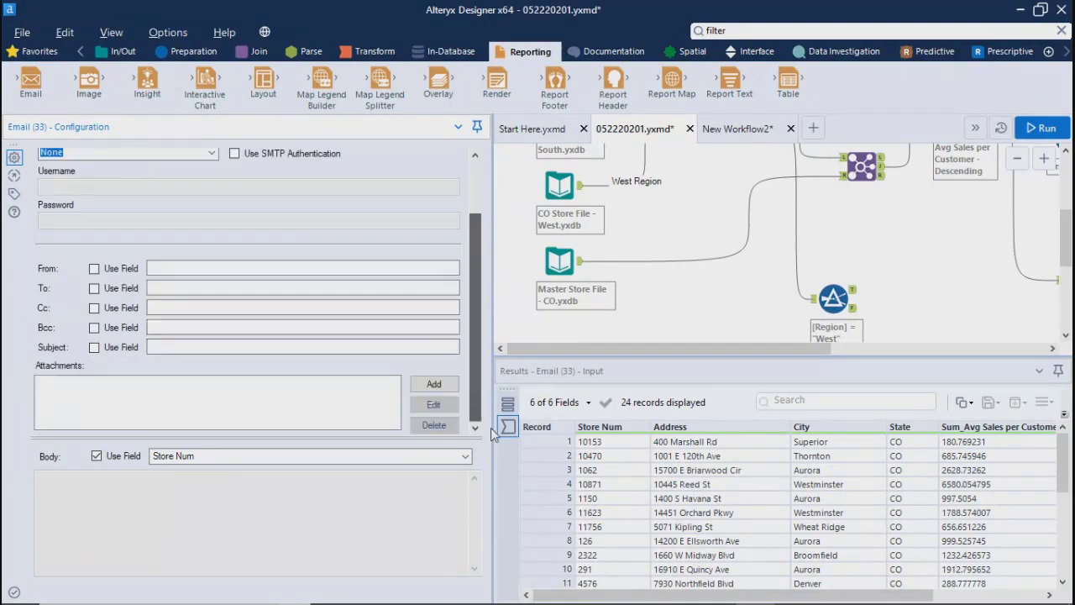
left_click(169, 271)
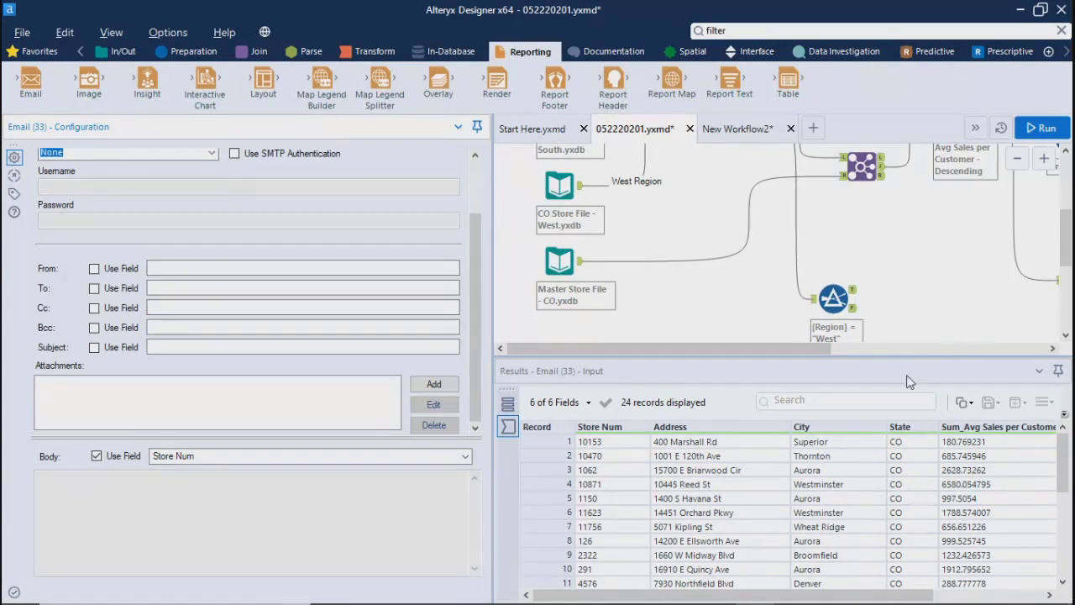
Step: Narrow the Configuration area and reselect the Email tool beside the Summarize tool
left_click_drag(1066, 248, 1066, 306)
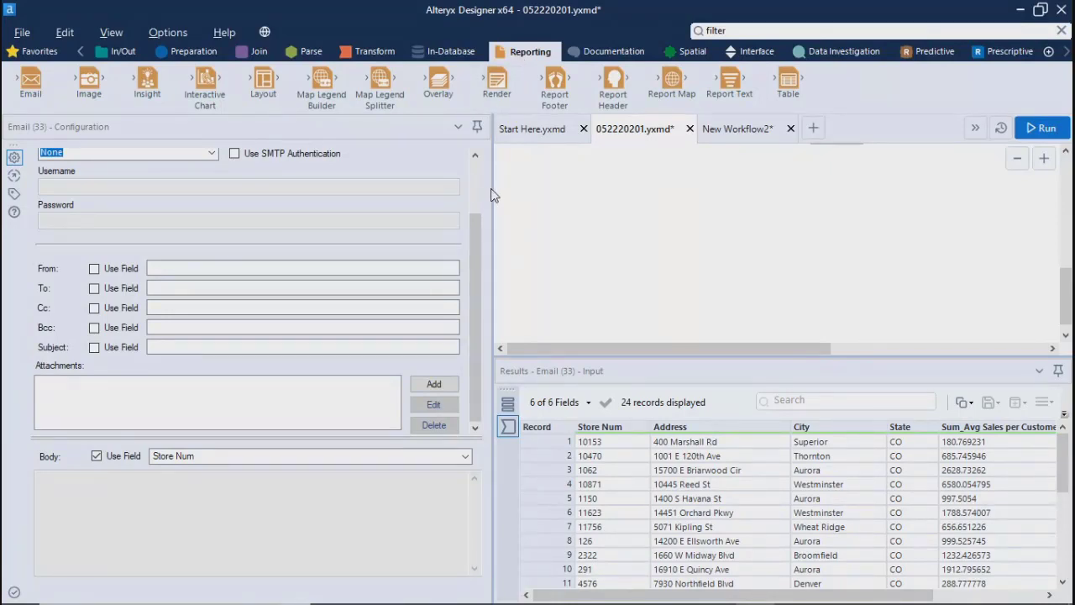
left_click_drag(493, 188, 294, 221)
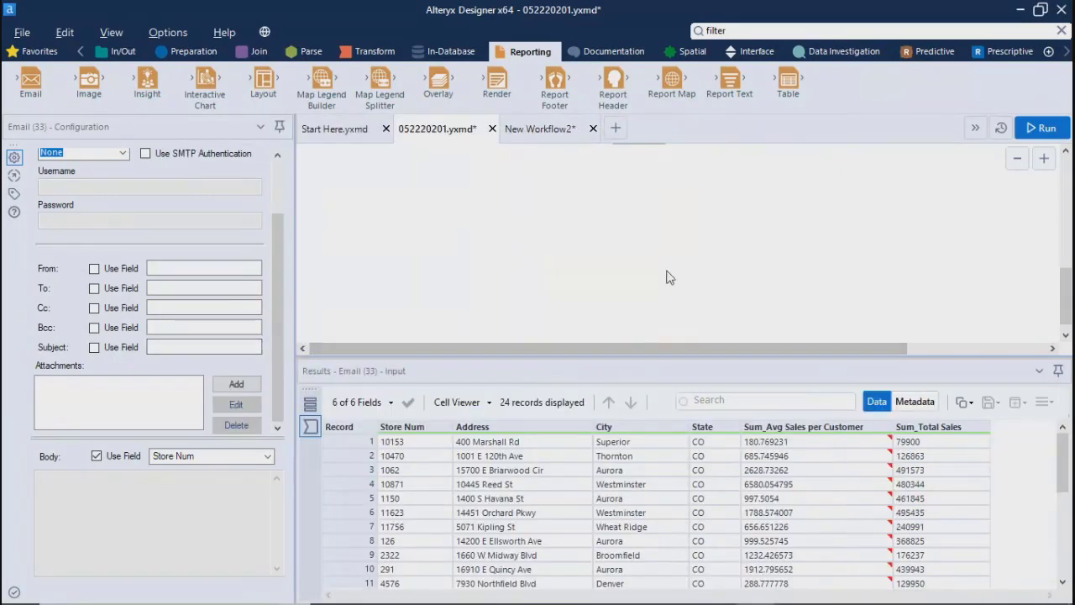
left_click(670, 277)
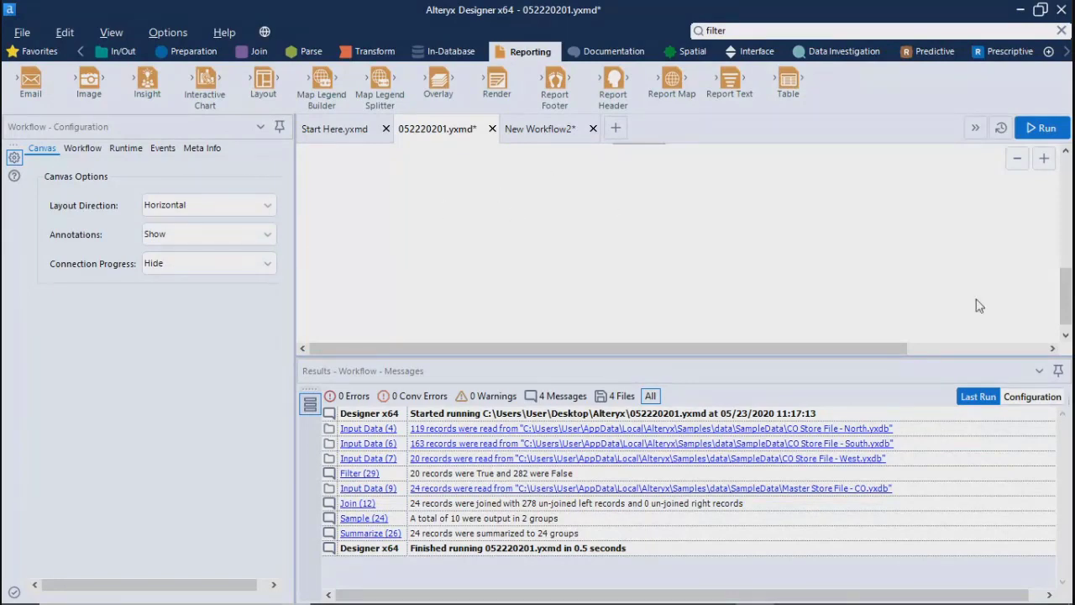
left_click_drag(1069, 290, 1068, 232)
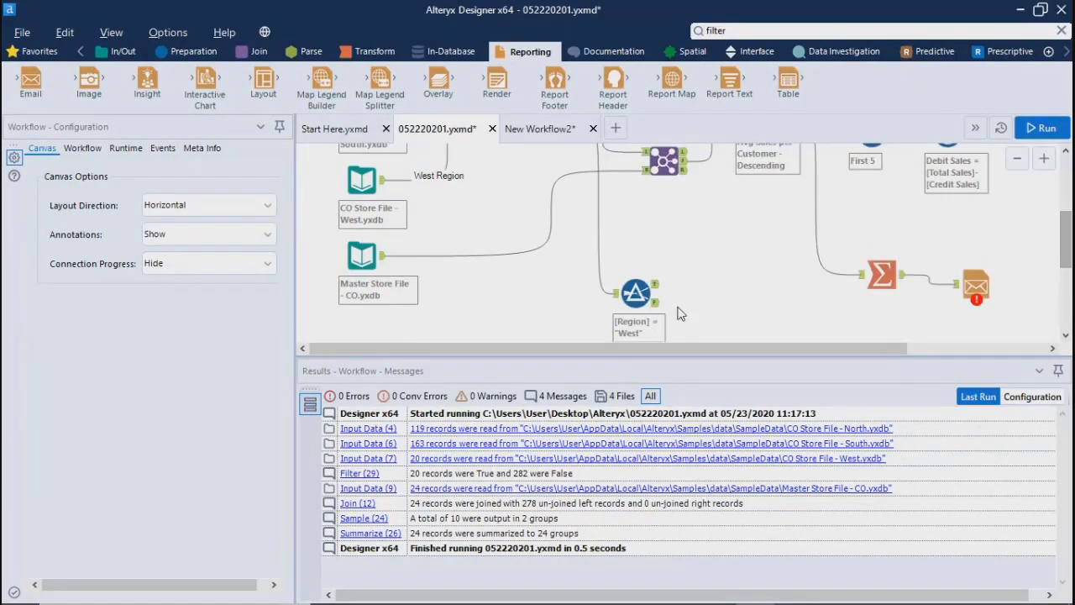
left_click_drag(695, 347, 834, 347)
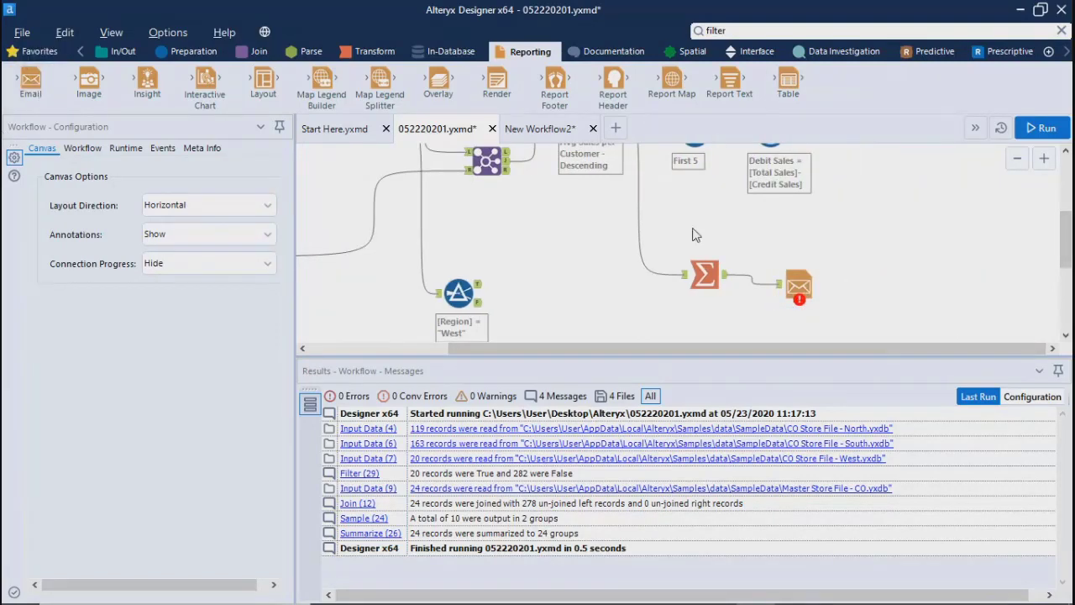
left_click(802, 284)
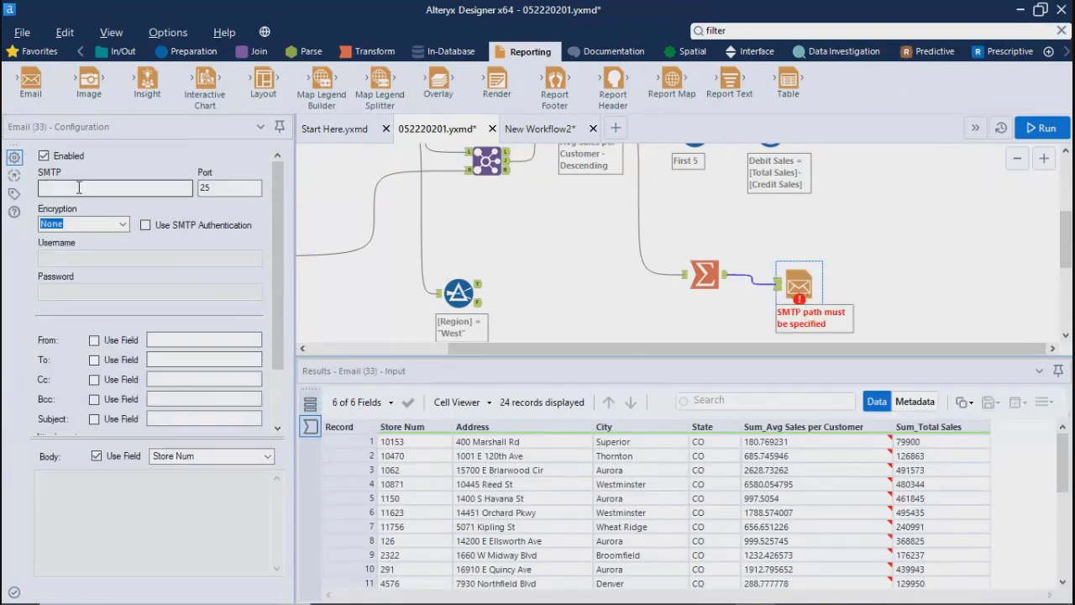
Step: Examine the Email tool's SMTP and port settings and its encryption choices without changing them
left_click_drag(277, 320, 277, 162)
left_click(109, 191)
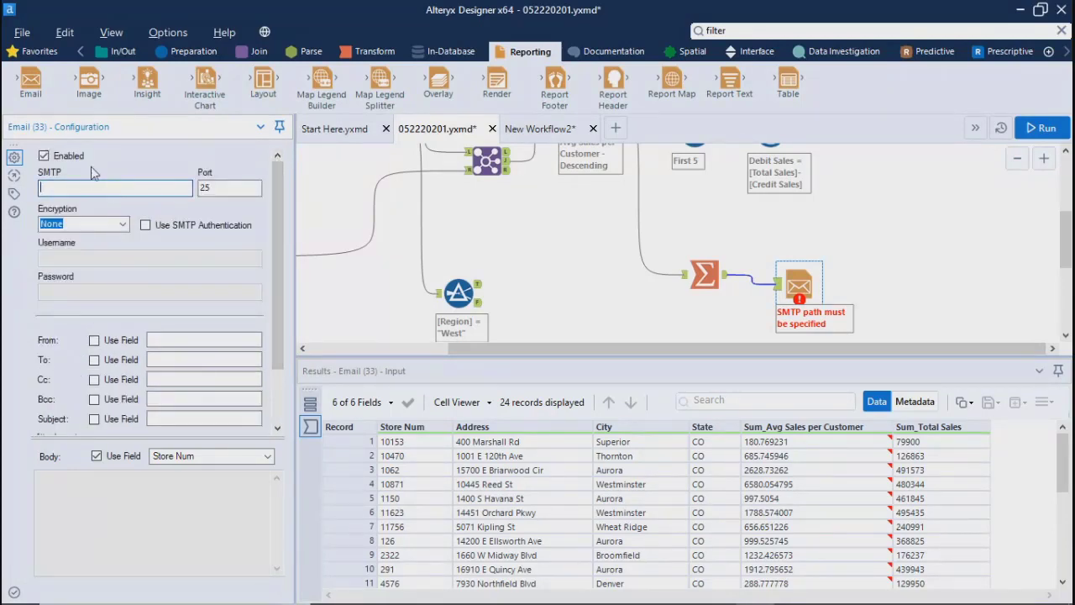
left_click(123, 224)
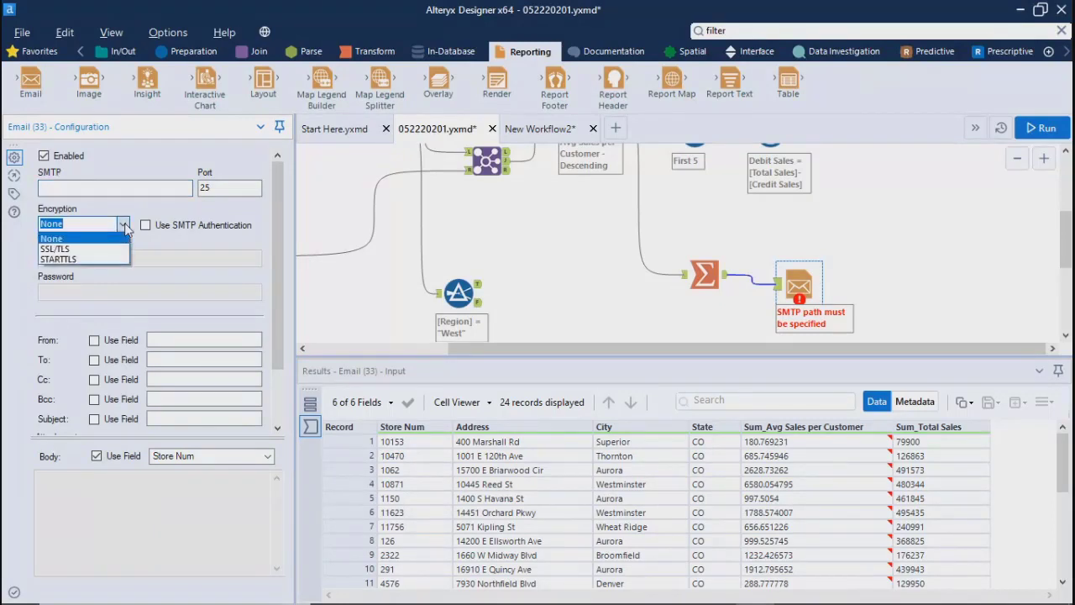
left_click(115, 194)
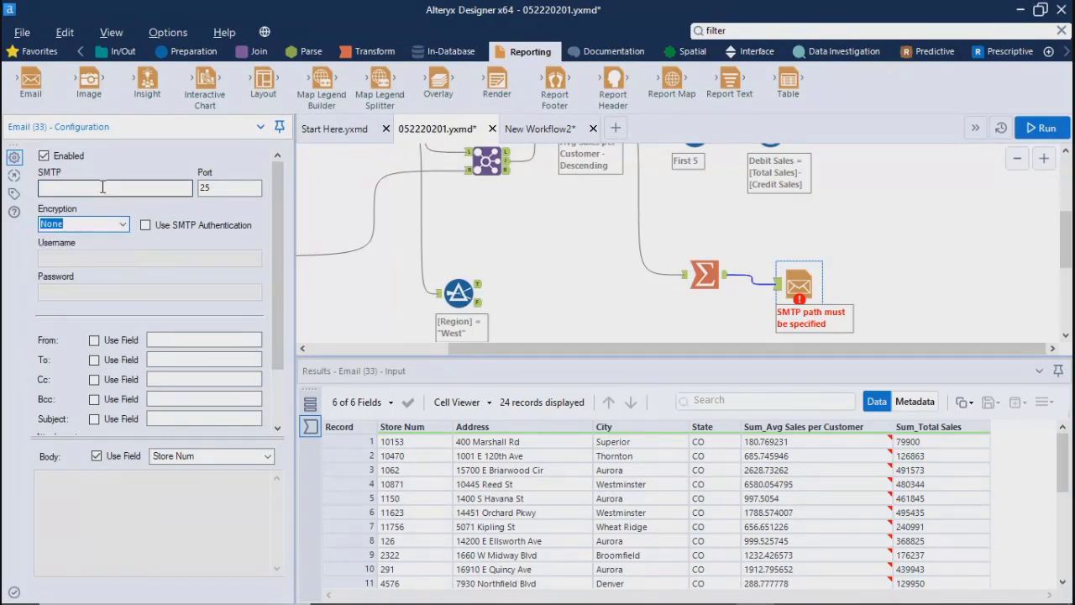
left_click(119, 187)
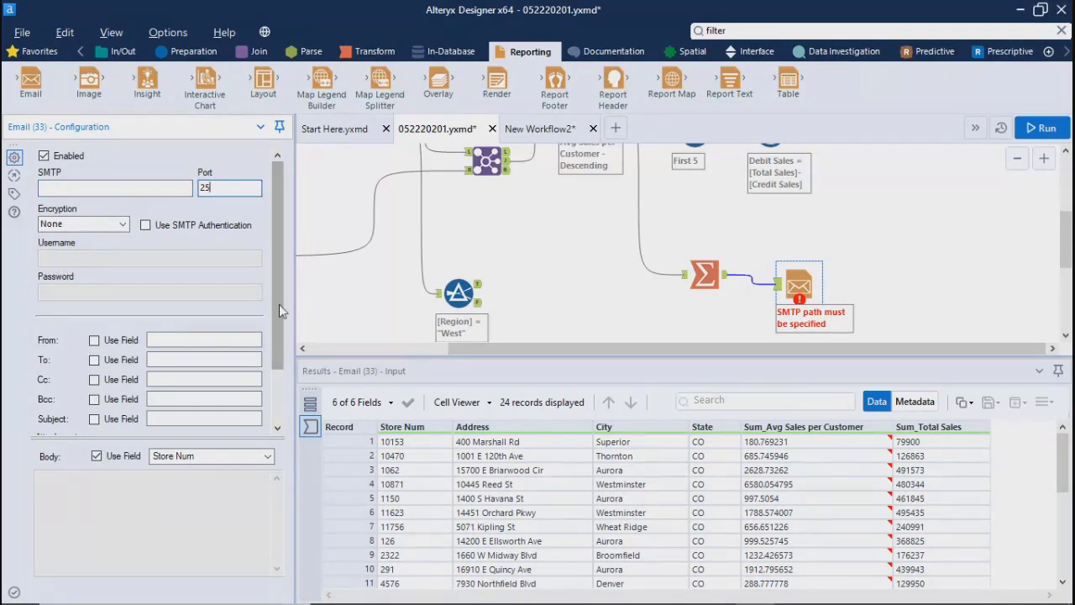
Step: Examine the Email tool's From, To and Cc fields and its attachment options, cancelling without adding a file
left_click_drag(279, 304, 275, 375)
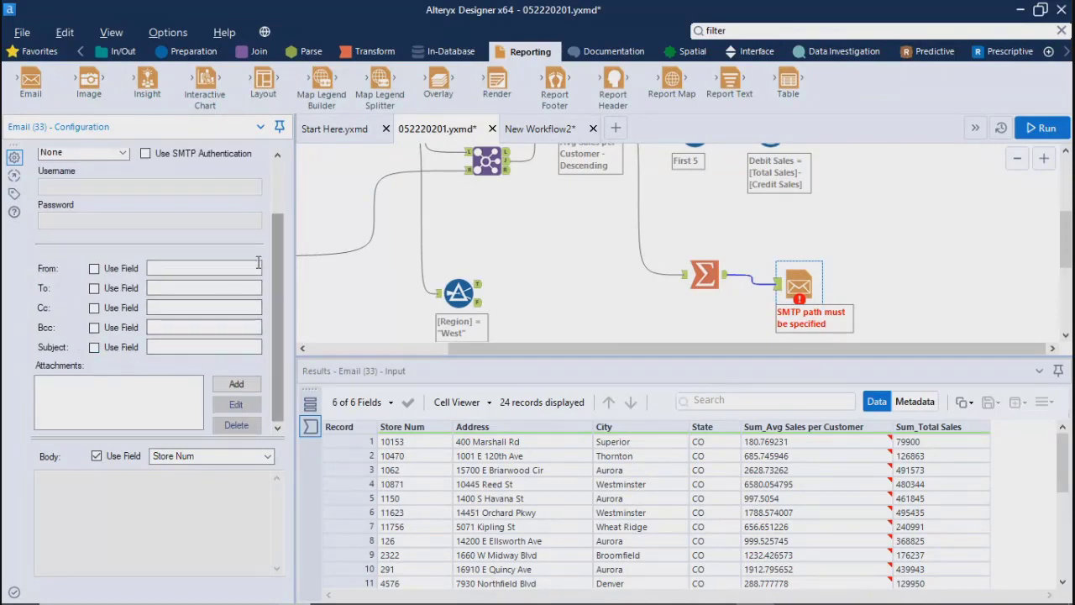
left_click(163, 267)
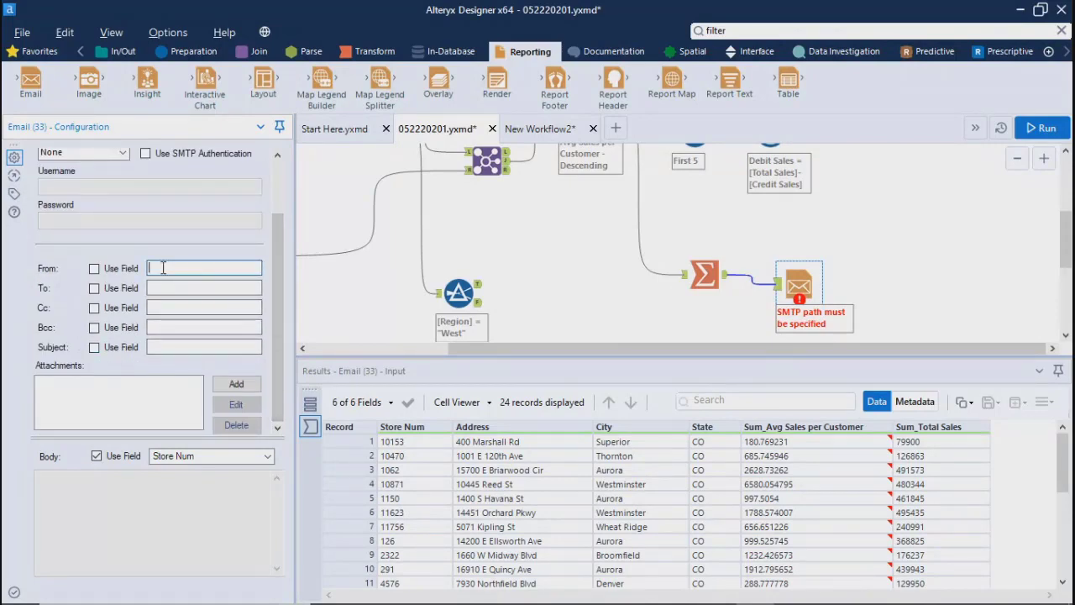
left_click(160, 288)
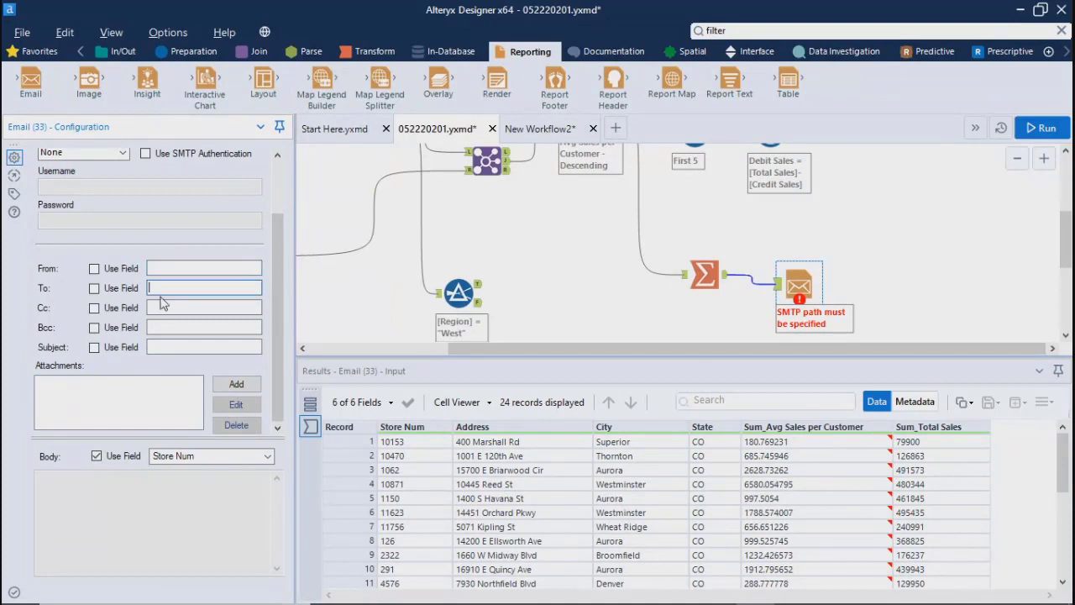
left_click(163, 306)
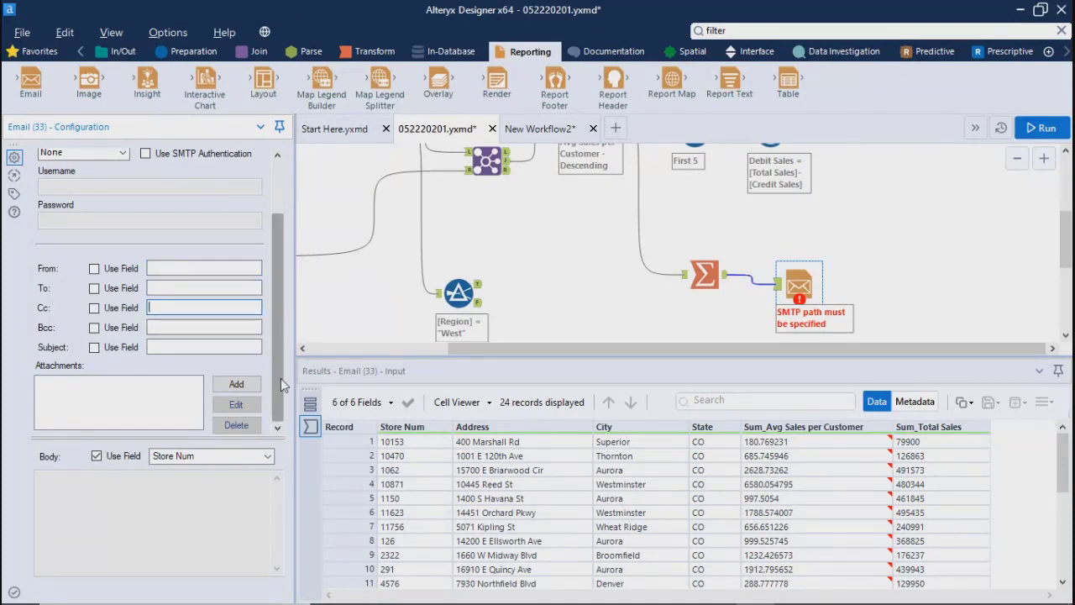
left_click(93, 410)
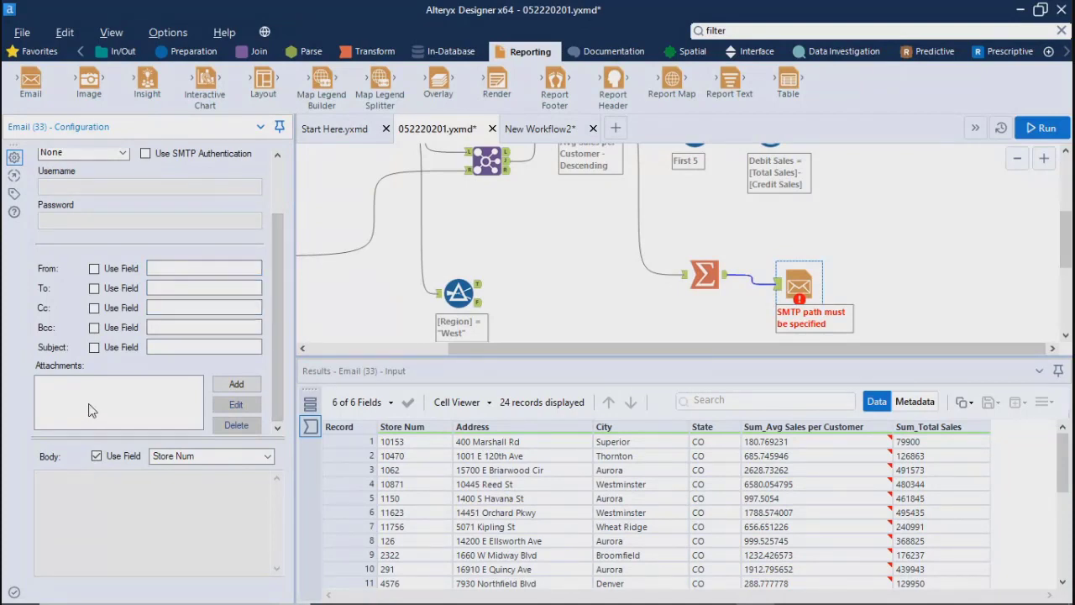
left_click(238, 386)
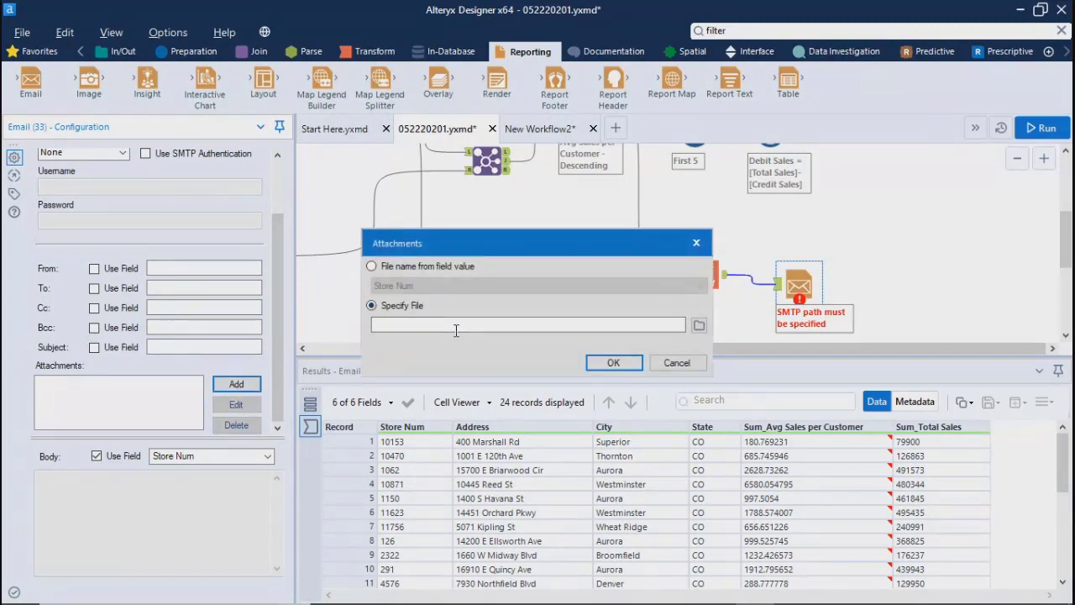
left_click(677, 363)
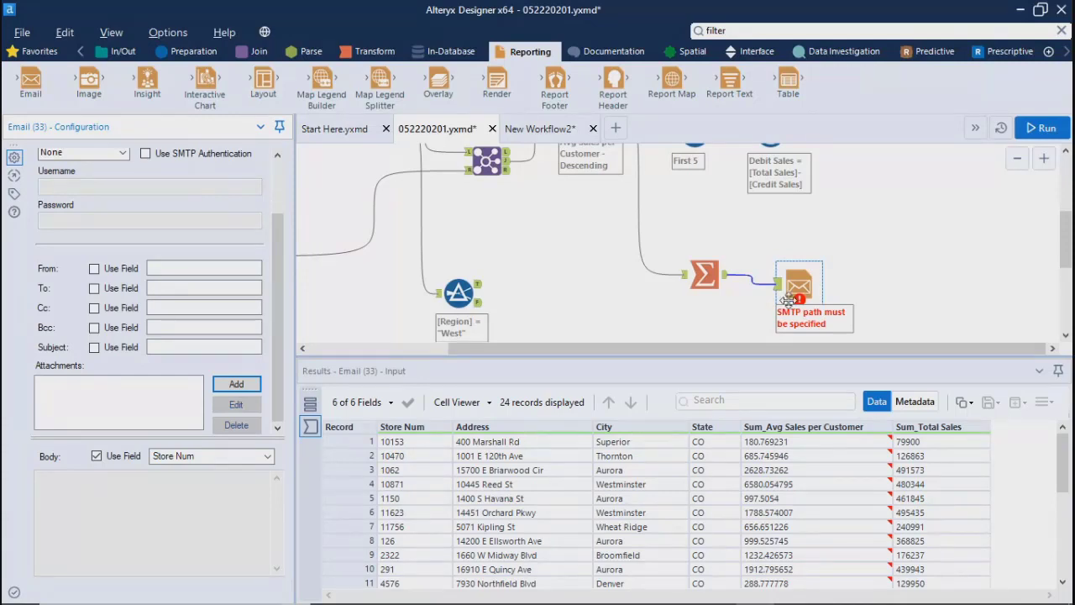
Step: Look over the Email tool's settings once more and delete the tool from the workflow
left_click_drag(278, 242, 278, 189)
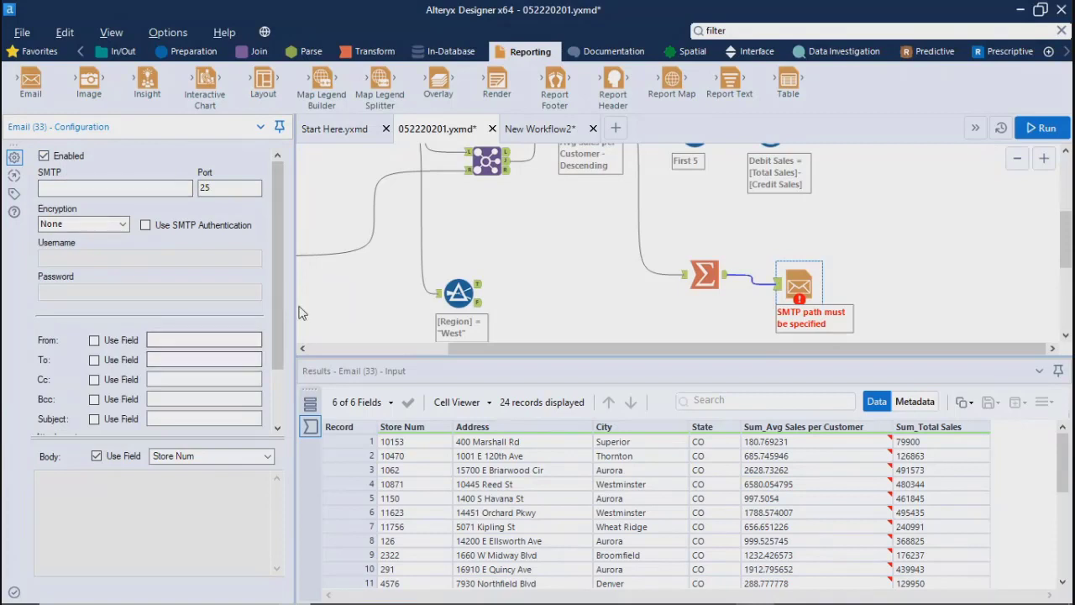
left_click_drag(282, 304, 264, 174)
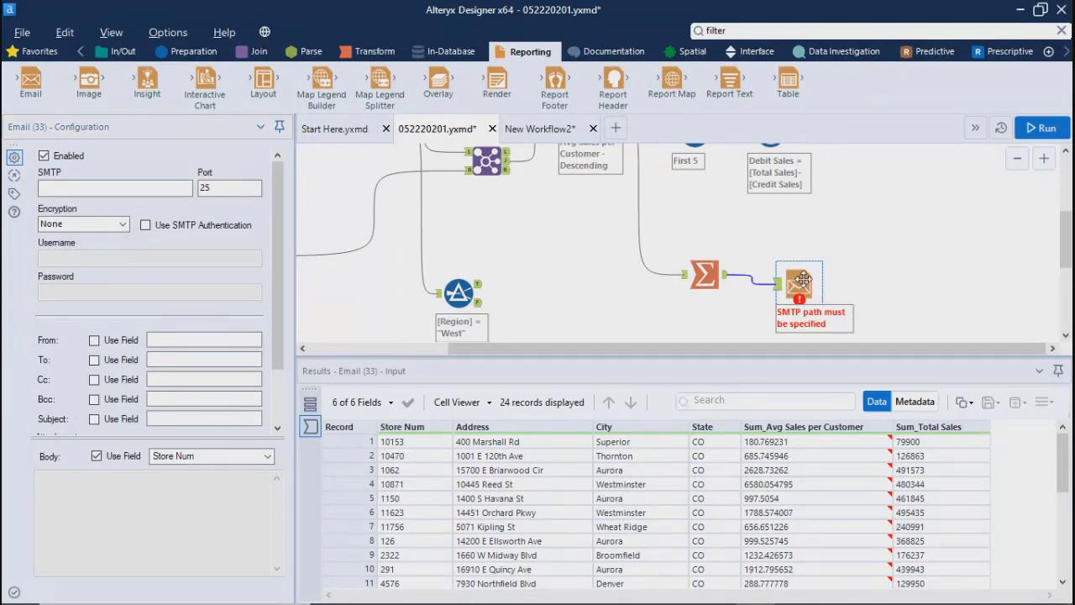
key("Delete")
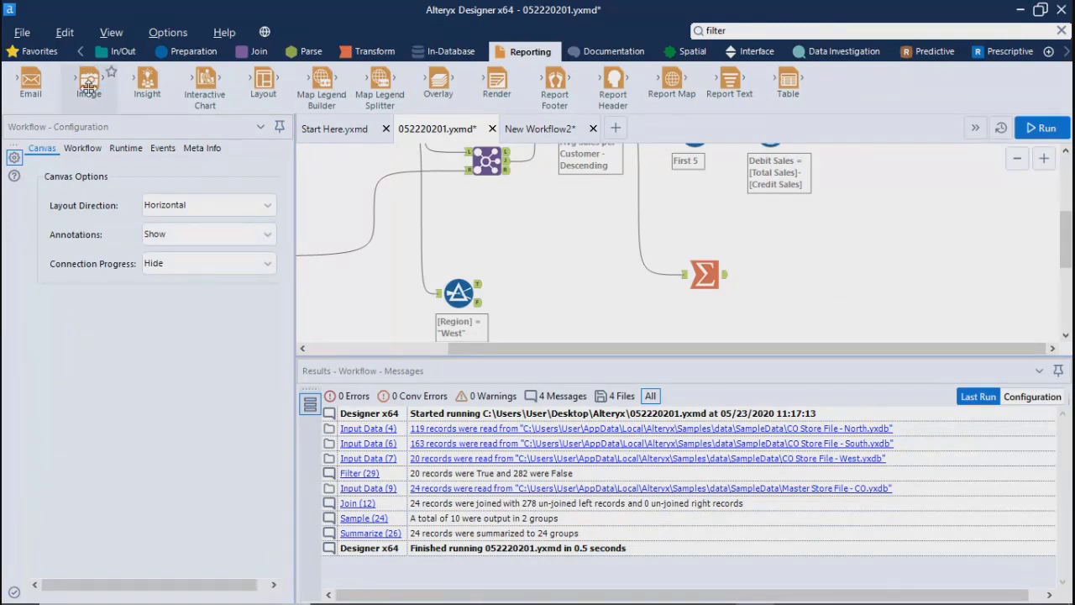
Step: Add an Image tool connected to the Summarize output, view the file selection for a static image, and cancel it
left_click_drag(88, 87, 773, 279)
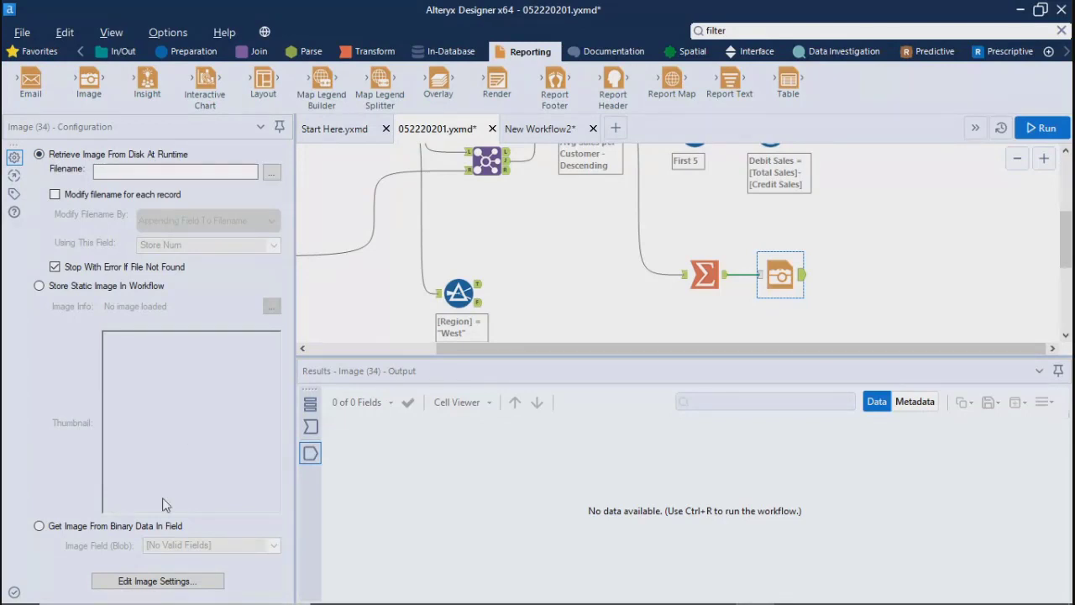
left_click(65, 288)
left_click(272, 306)
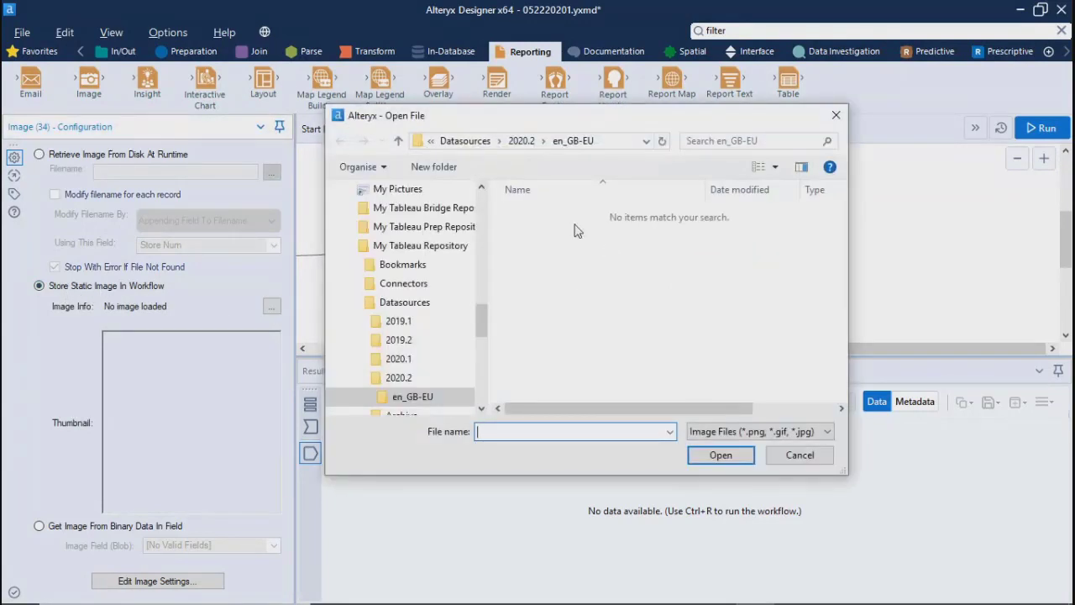
left_click(807, 460)
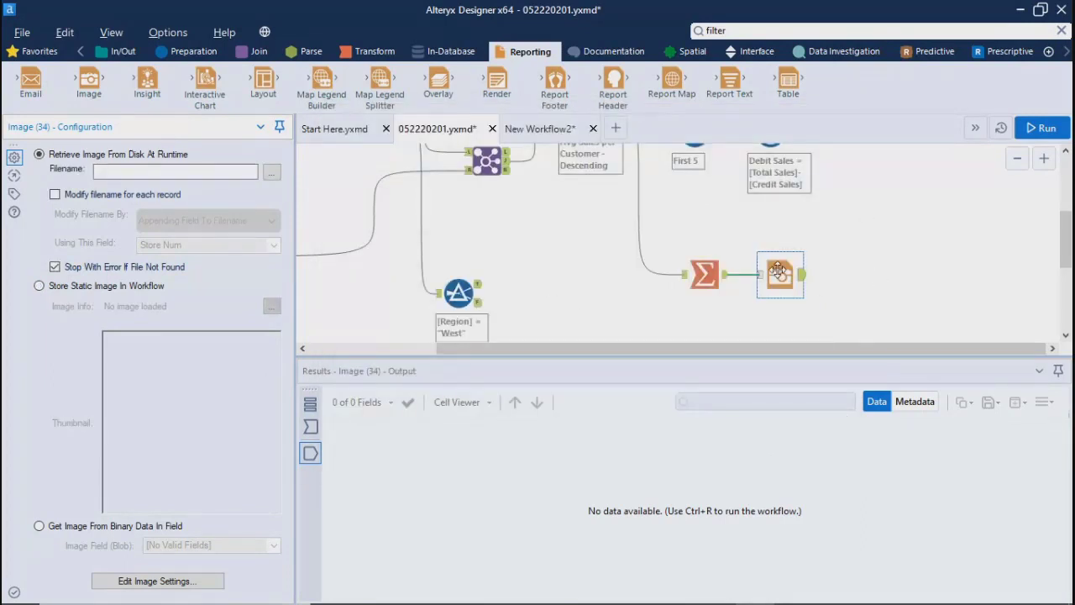
Step: Set the Image tool to retrieve Dashboard 1.png from the Pictures folder at runtime and run the workflow
left_click(269, 174)
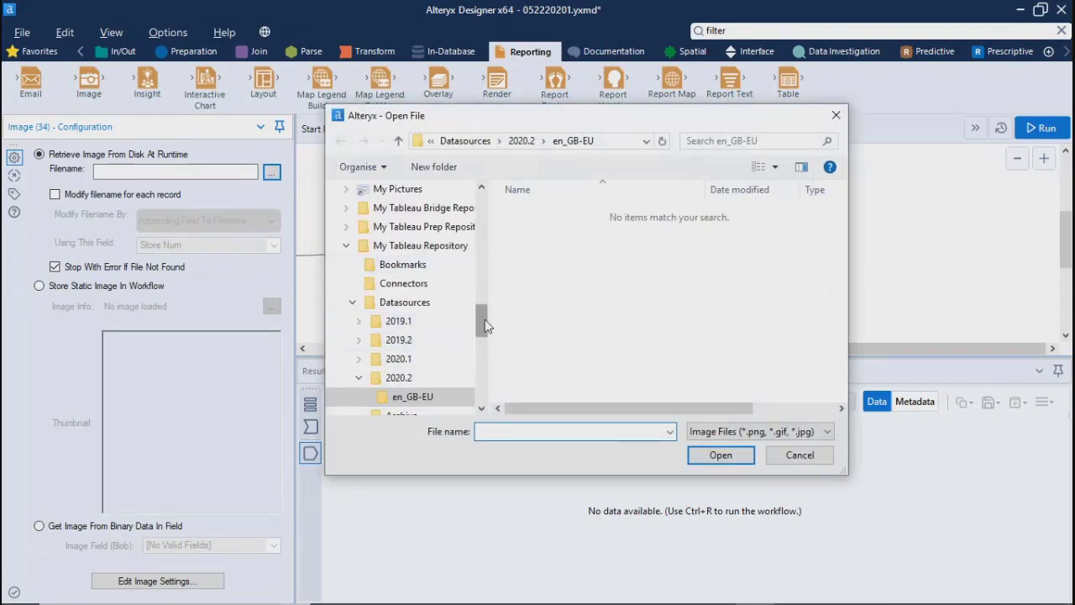
left_click_drag(485, 326, 482, 206)
left_click(384, 279)
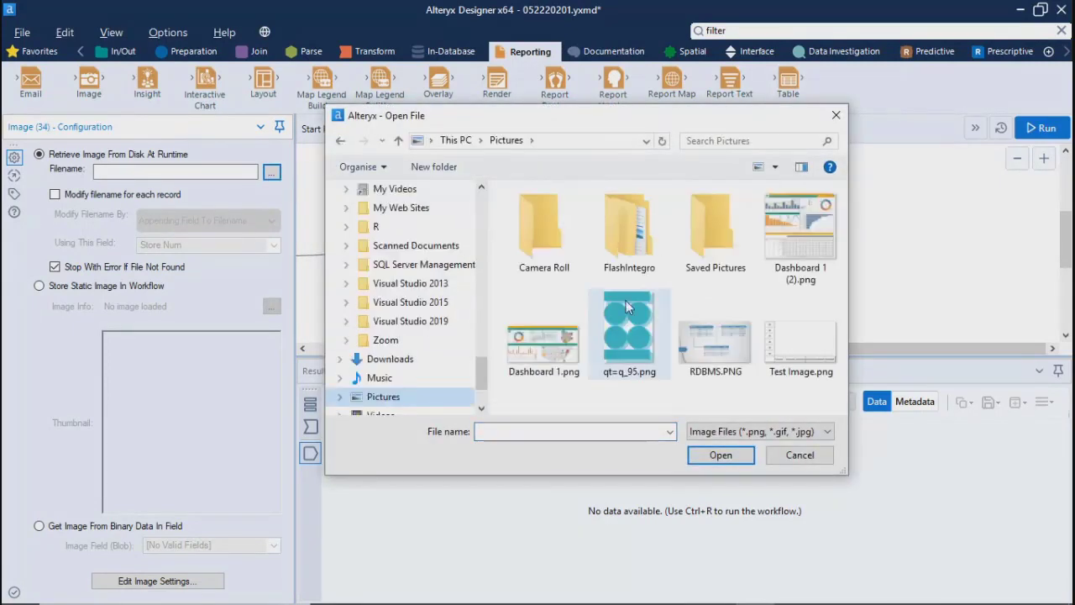
left_click(552, 348)
left_click(733, 455)
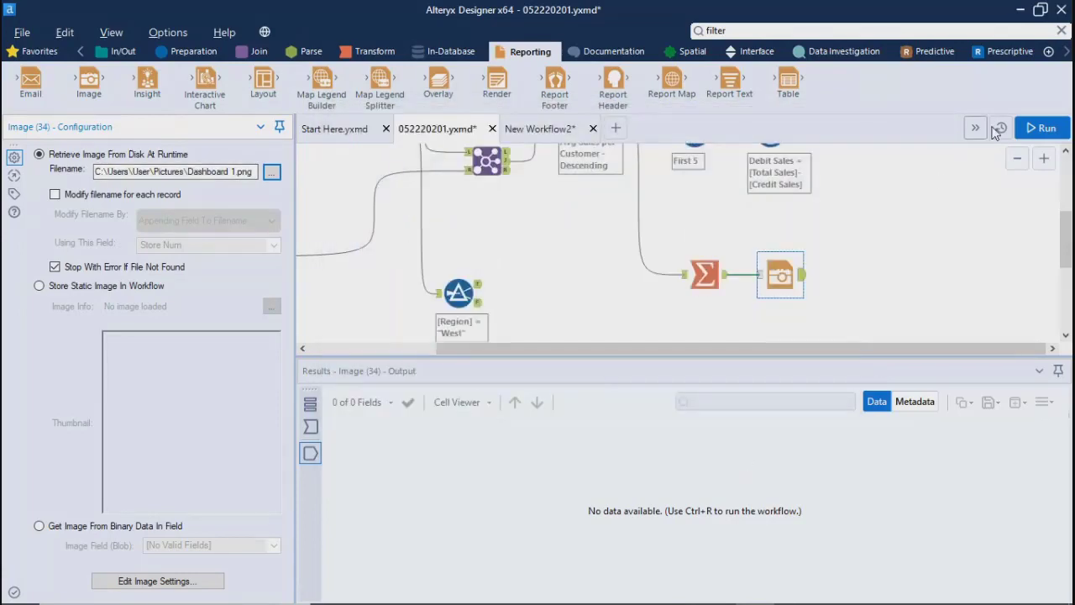
left_click(1044, 127)
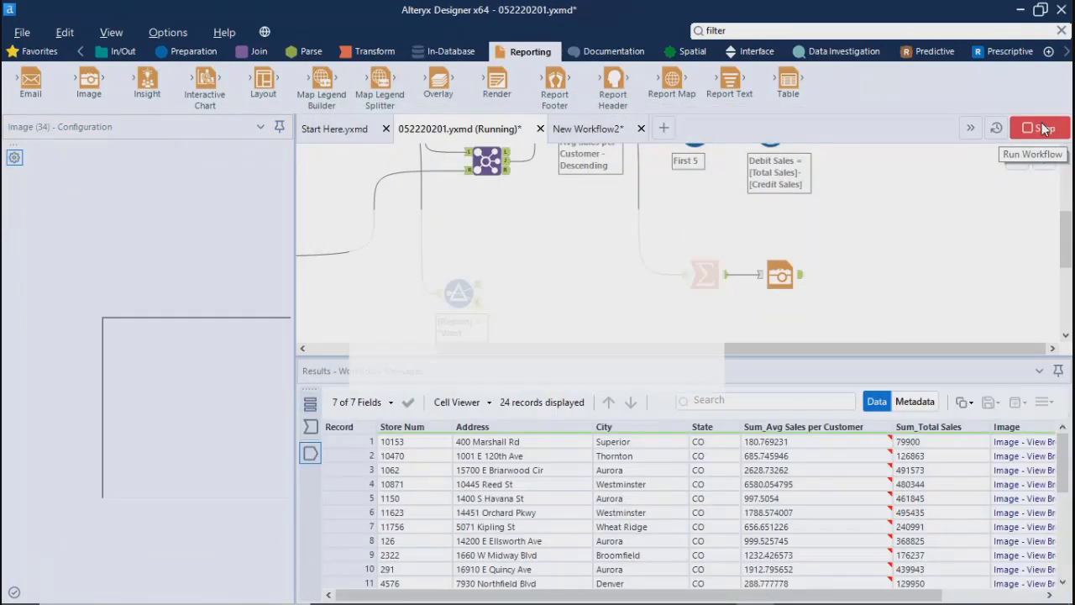
left_click(675, 371)
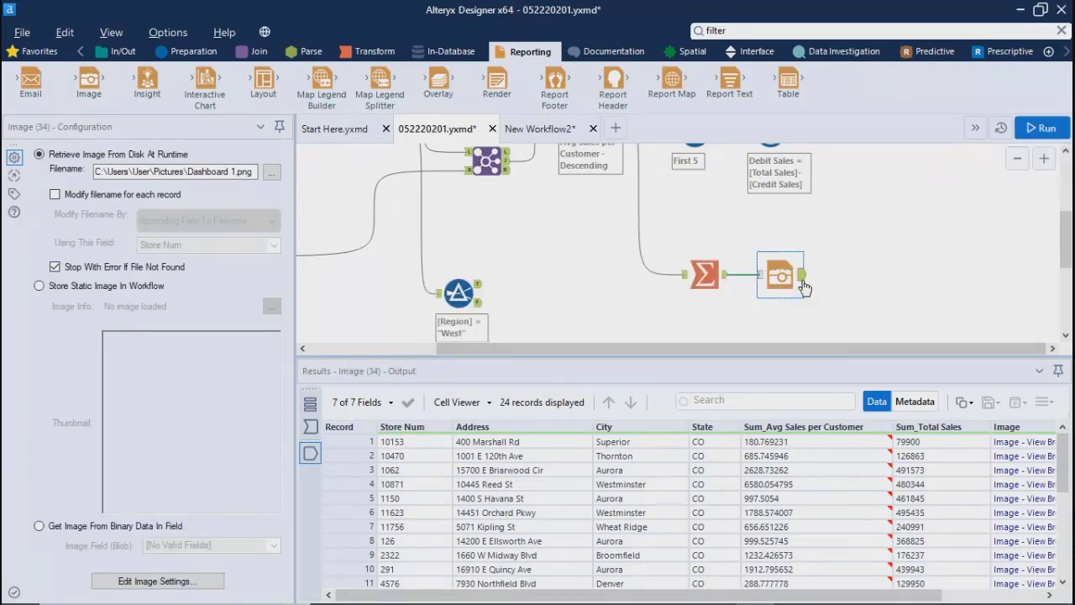
Step: Examine the Image tool's output records, widening the configuration area and checking the entries in the Image column
left_click(804, 276)
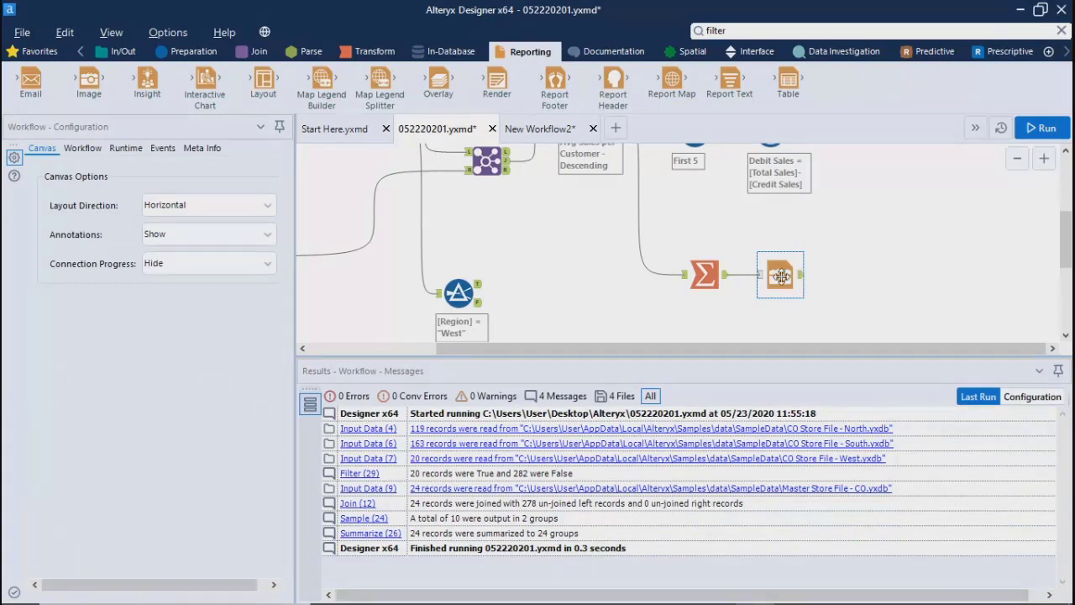
left_click(780, 273)
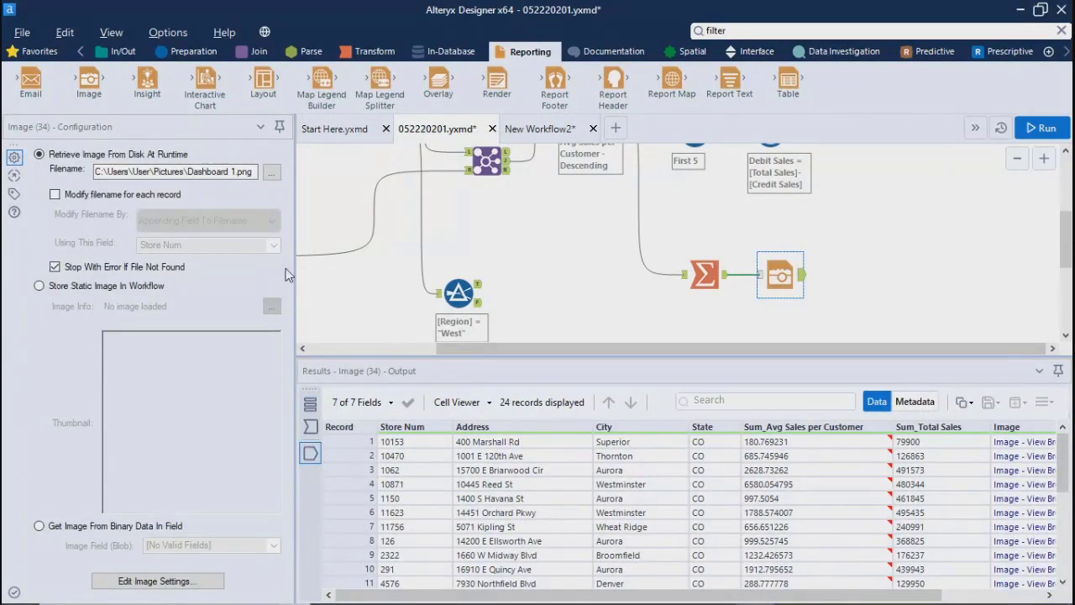
left_click_drag(293, 269, 514, 269)
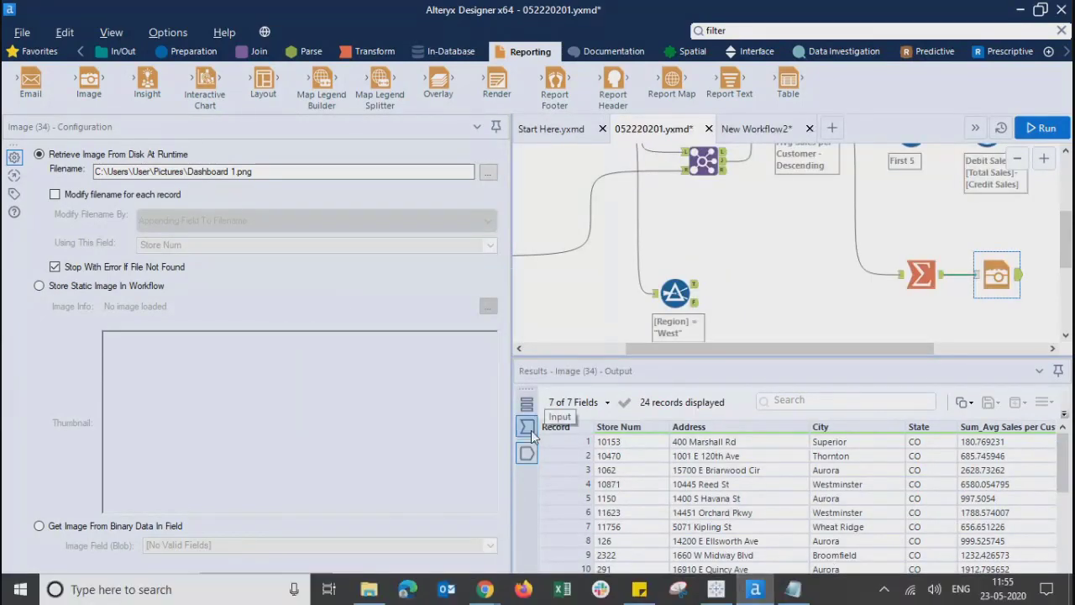
left_click_drag(605, 595, 810, 595)
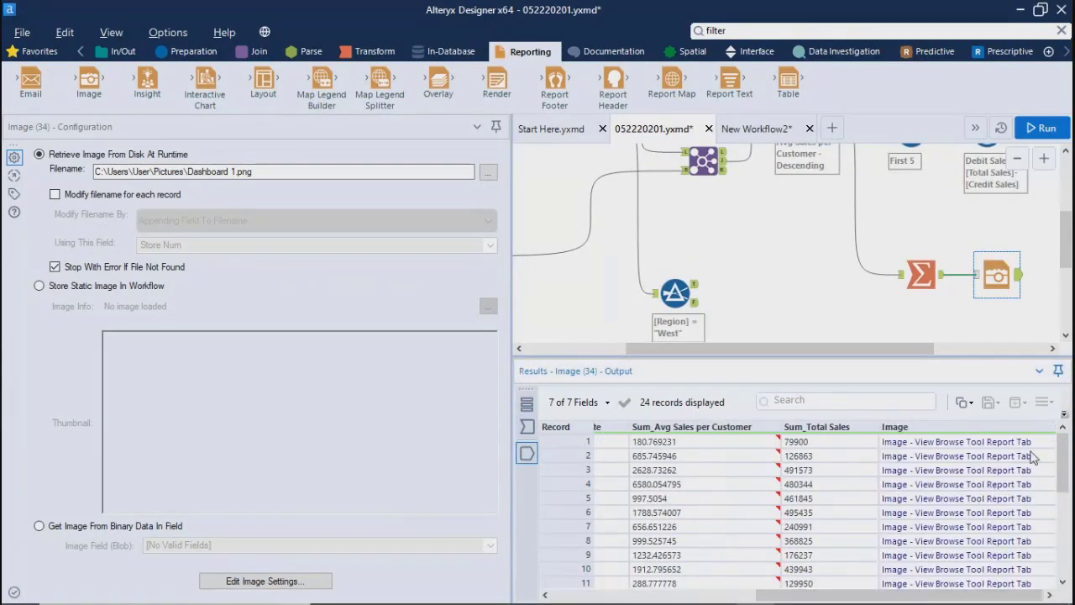
left_click(933, 445)
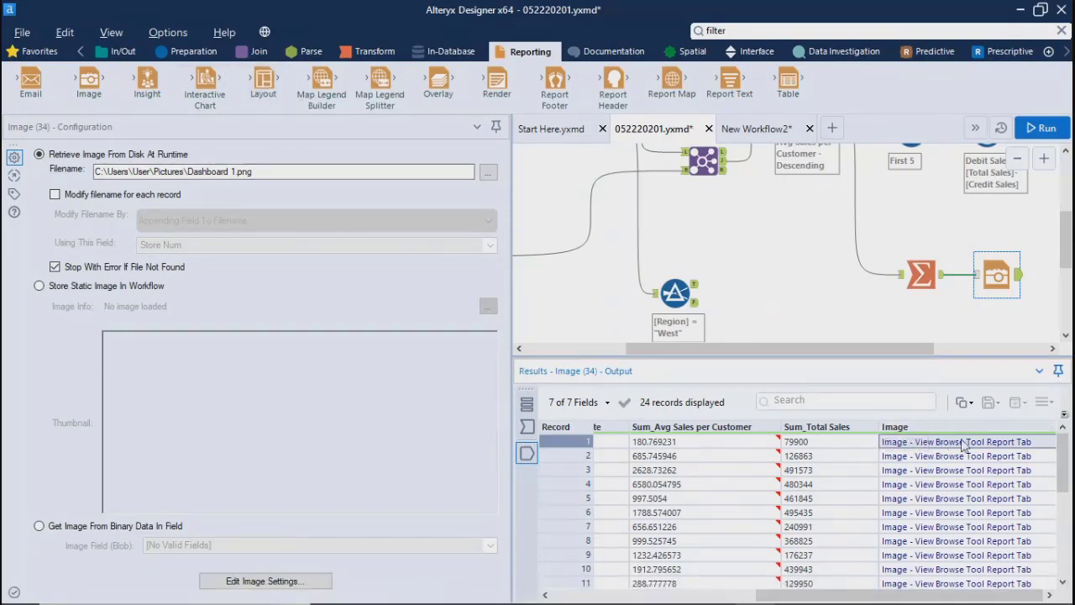
left_click(941, 587)
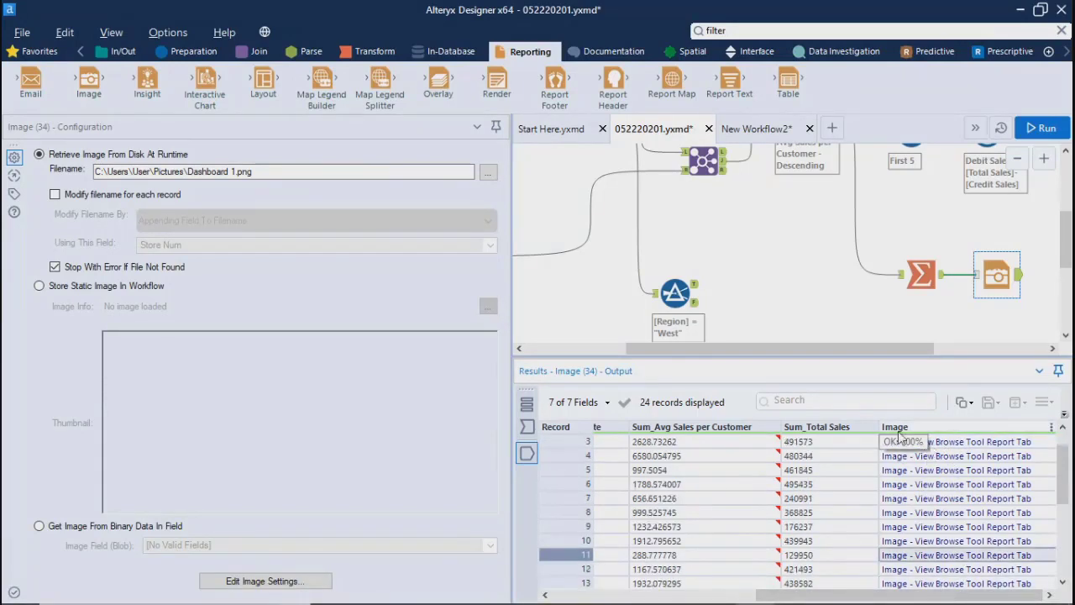
left_click(968, 444)
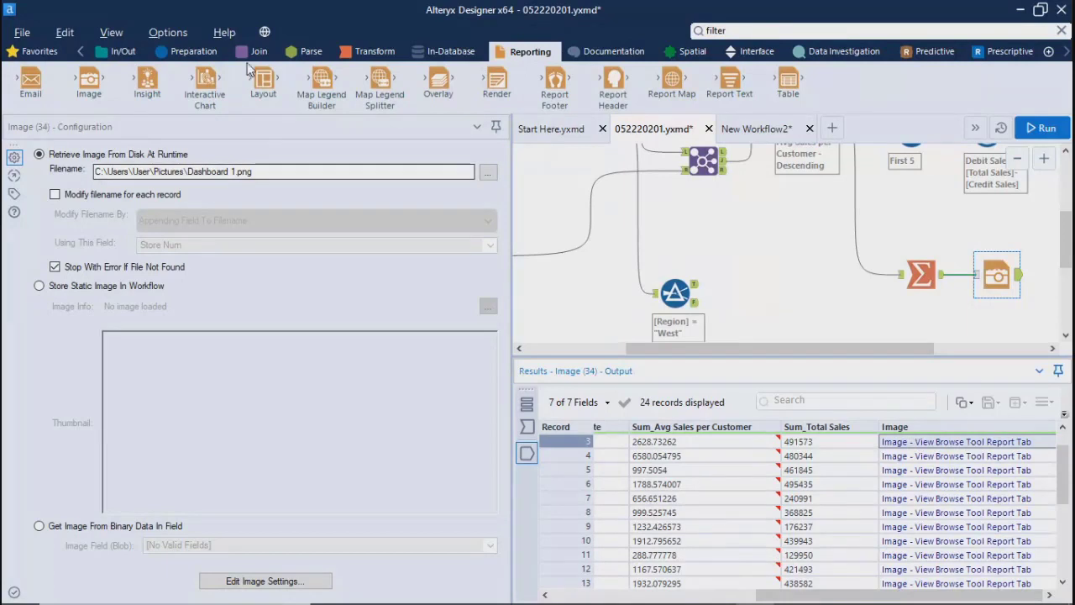
Step: Connect a Browse tool to the Image tool's output and run the workflow
left_click(122, 52)
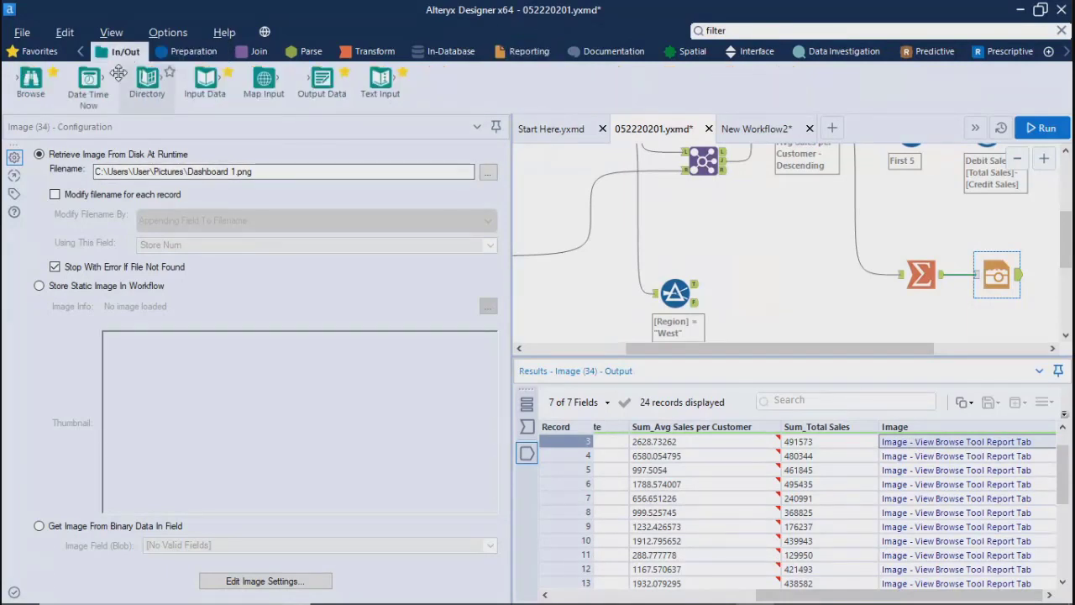
left_click_drag(89, 80, 1046, 269)
left_click(1042, 127)
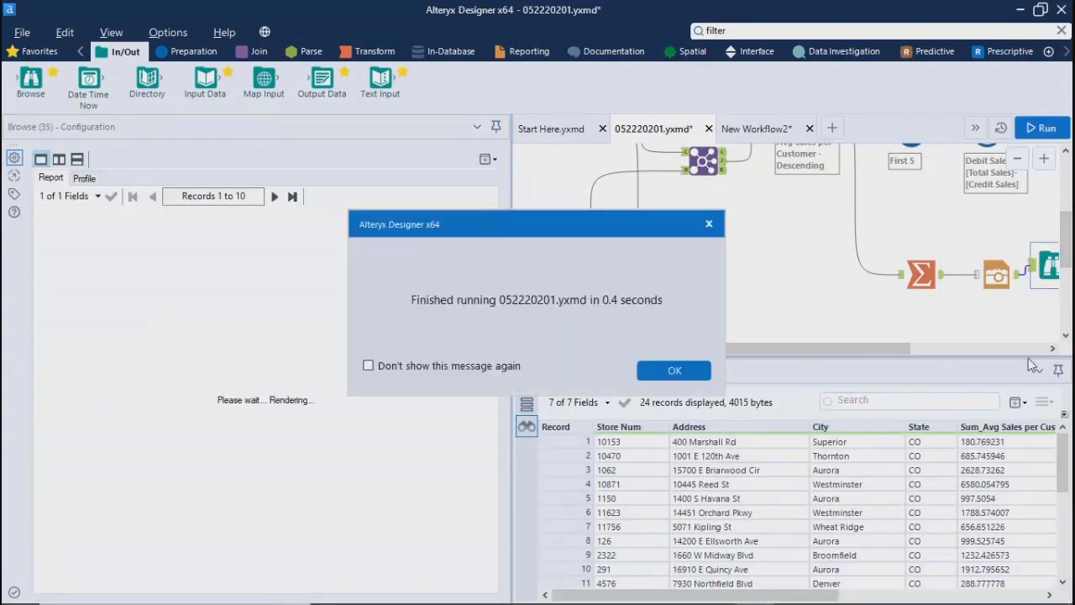
left_click(675, 371)
Step: Look over the rendered dashboard image in the Browse tool's report and delete the Browse tool
left_click(1009, 348)
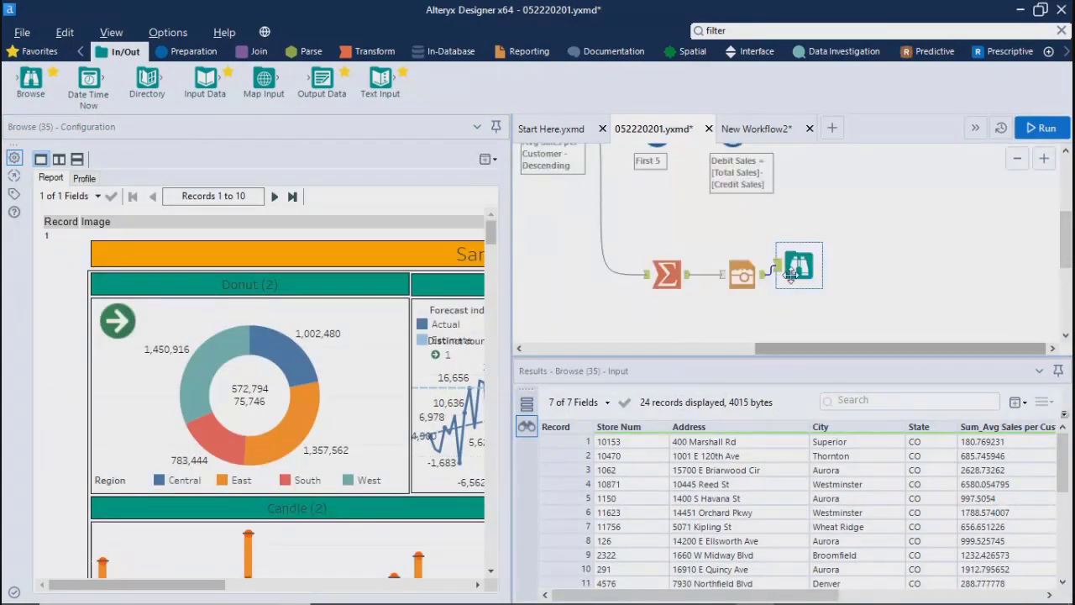
left_click_drag(185, 585, 252, 593)
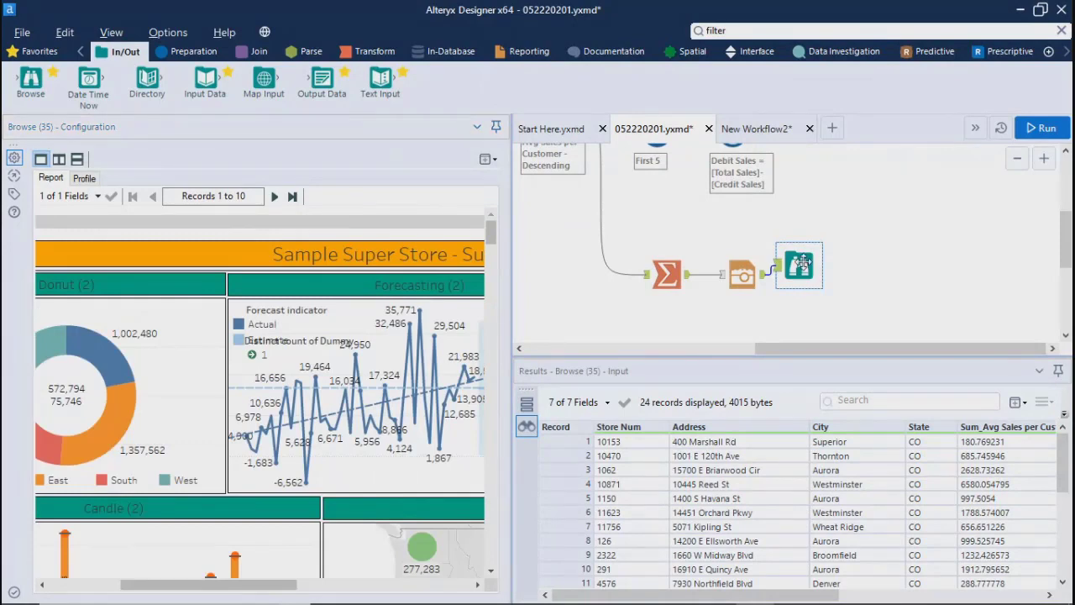
key("Delete")
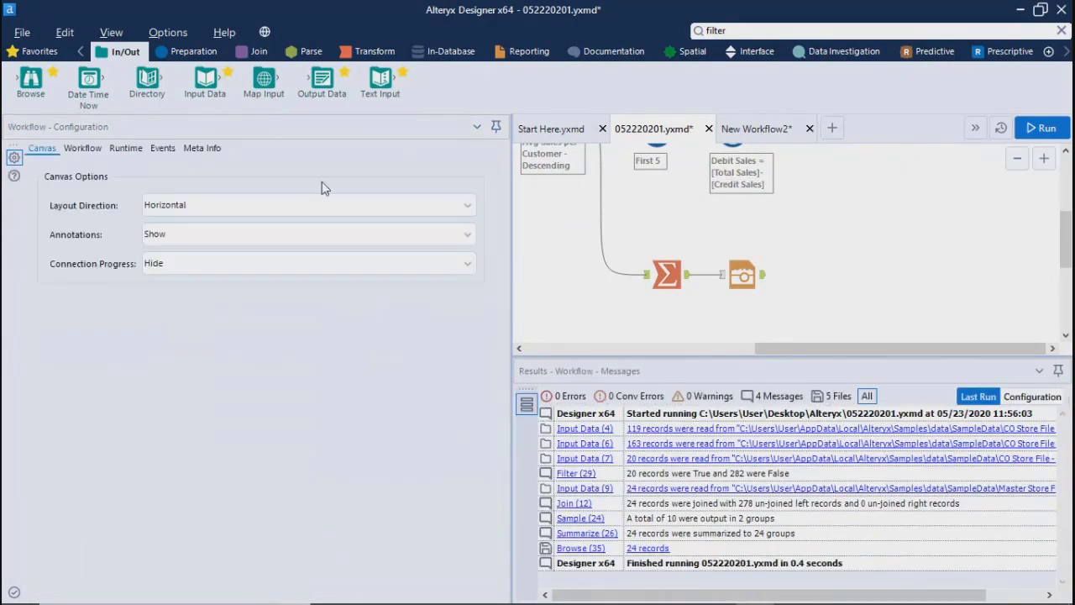
Step: View the file selection for storing a static image in the Image tool and cancel it
left_click(724, 285)
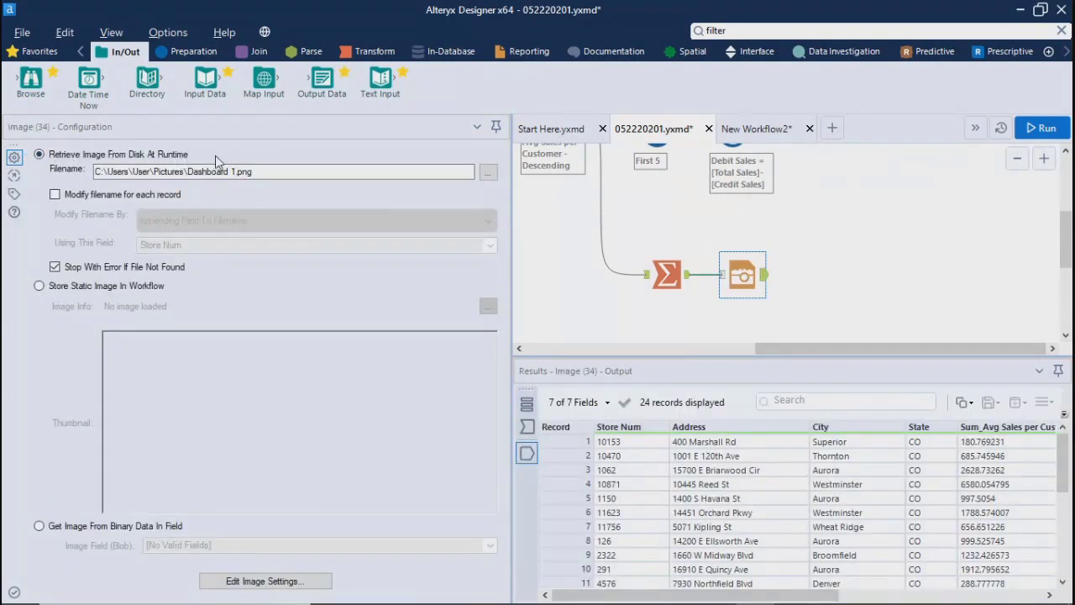
left_click(89, 288)
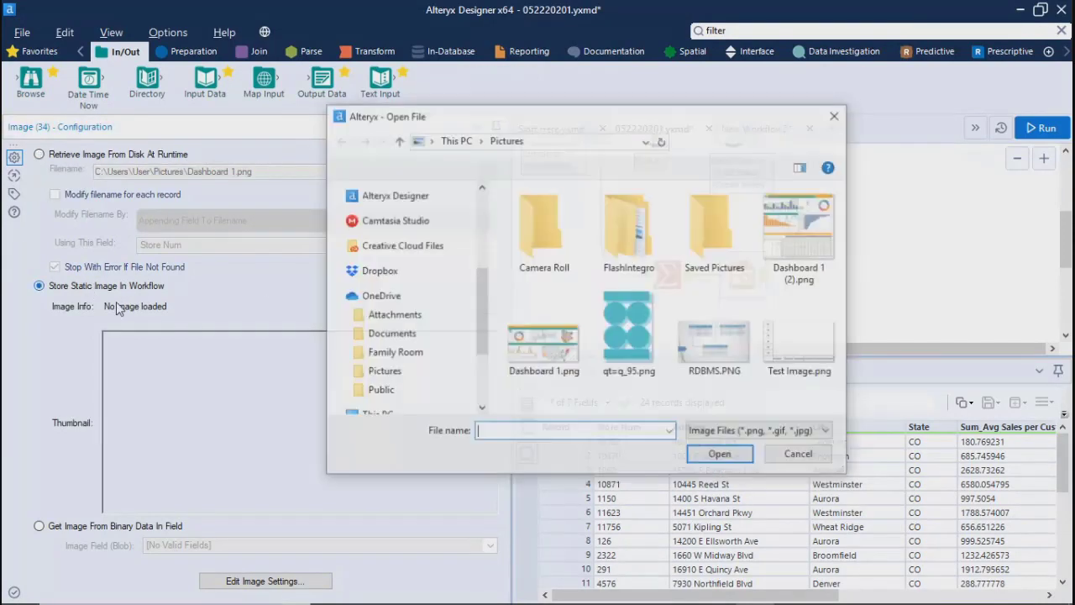
left_click(799, 456)
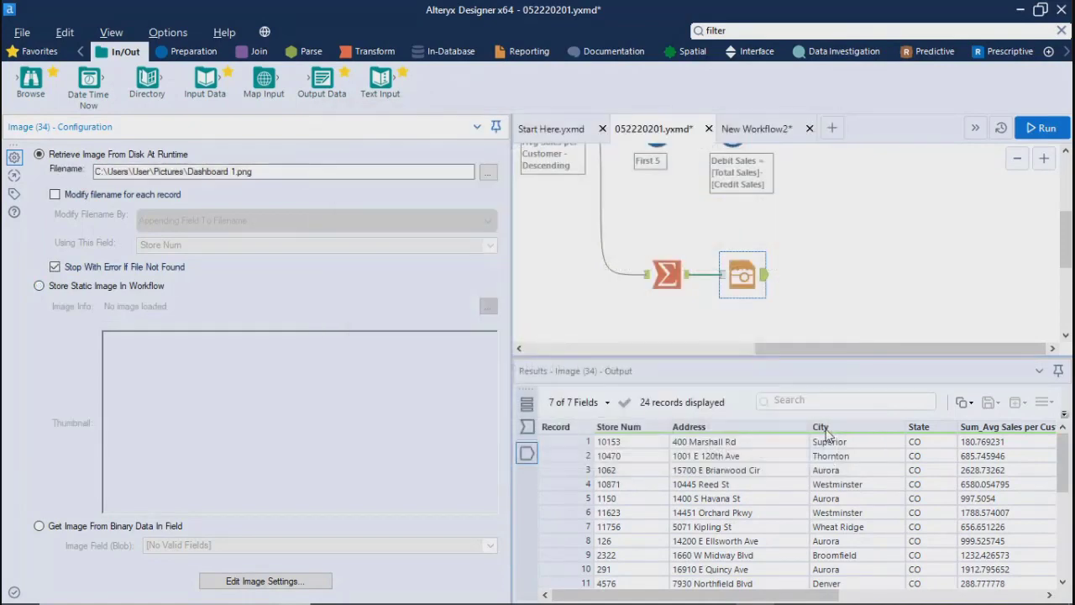
Step: Narrow the configuration area and delete the Image tool after the Summarize tool
left_click(741, 278)
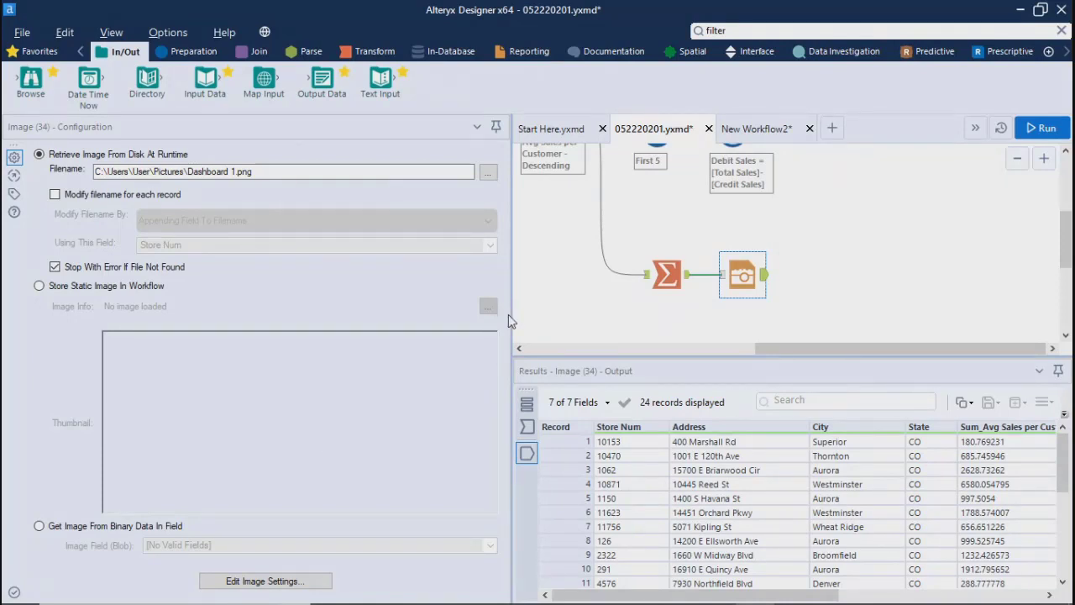
left_click_drag(508, 314, 147, 297)
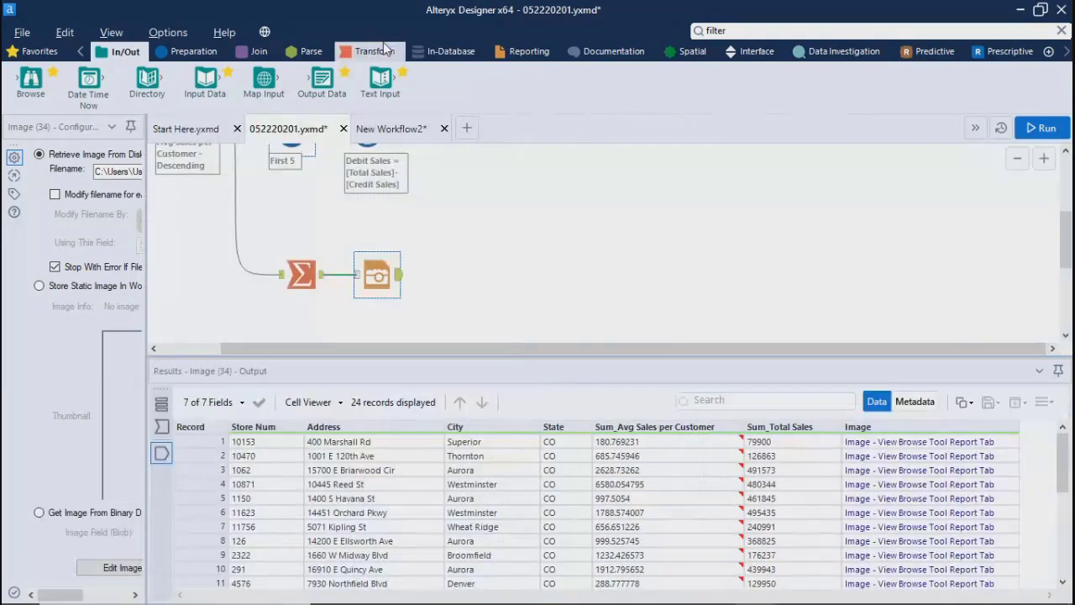
left_click(529, 51)
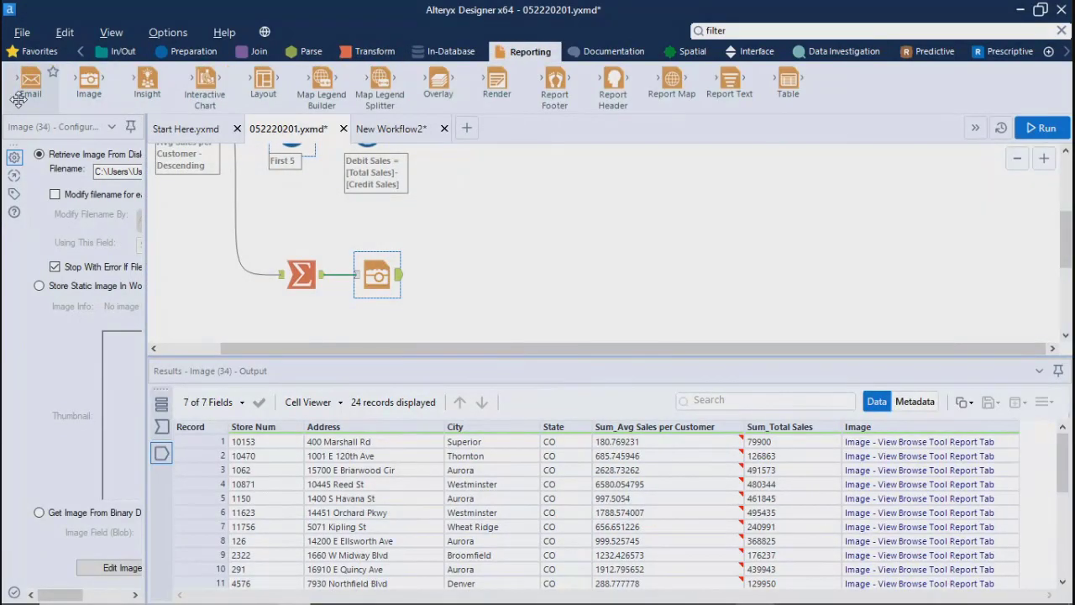
left_click(483, 278)
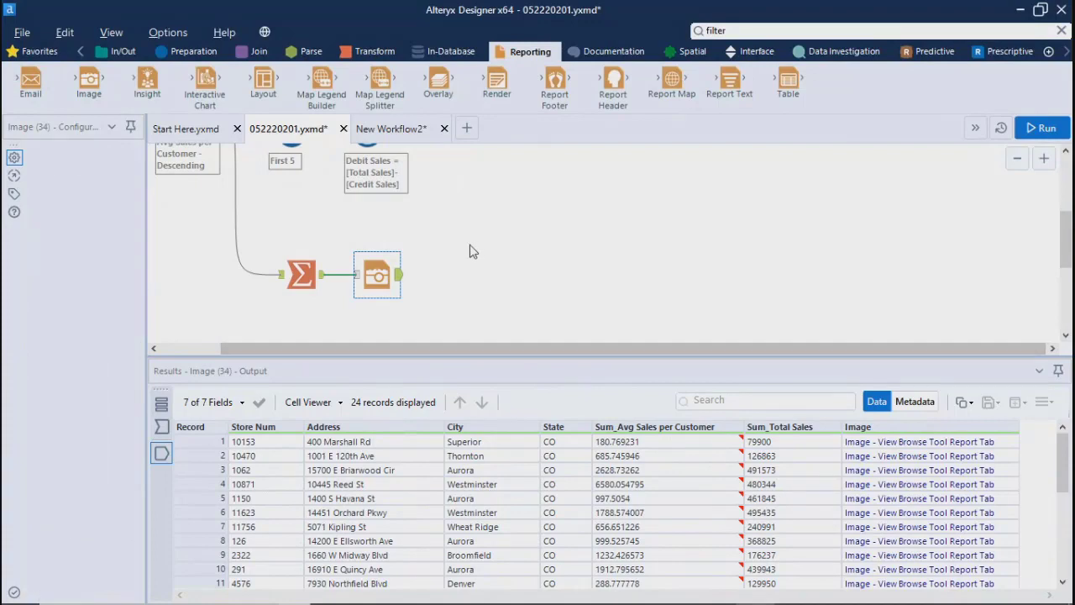
left_click(379, 270)
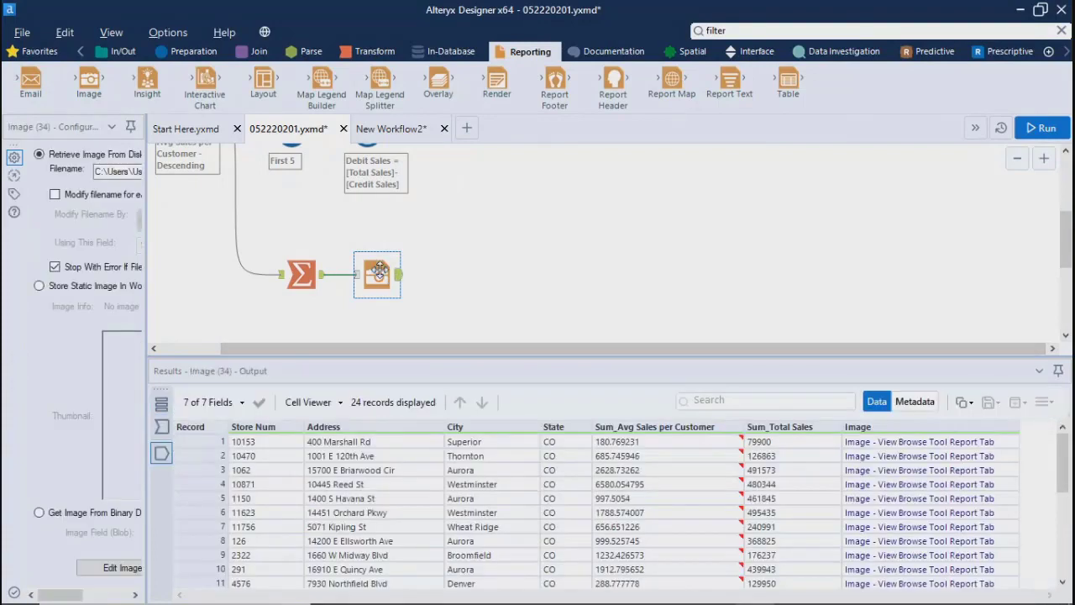
key("Delete")
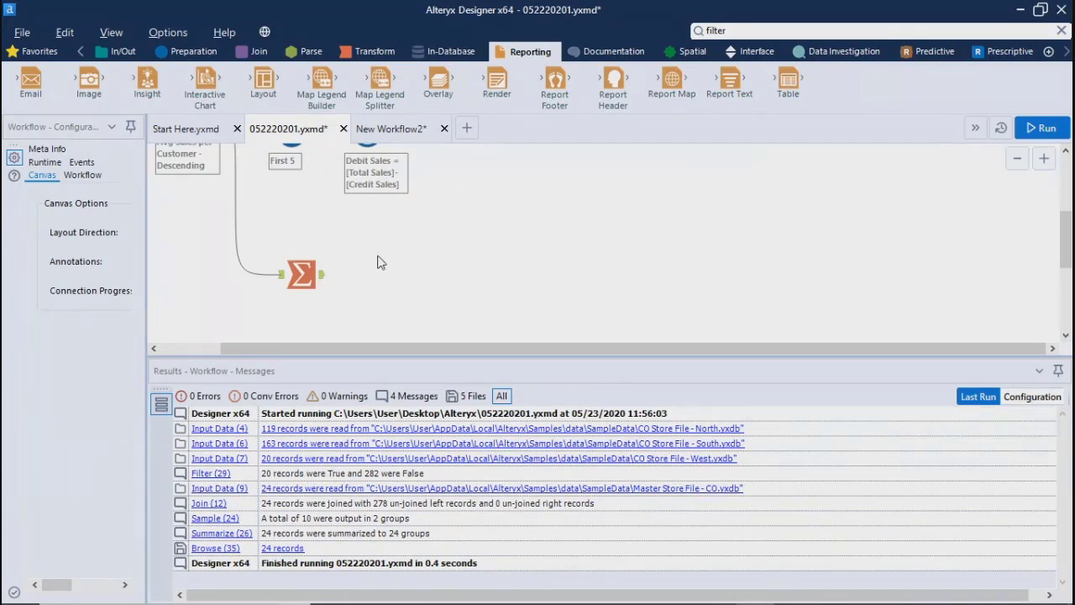
Step: Try out an Insight tool on the Summarize output by running the workflow, and delete the tool
left_click_drag(144, 83, 367, 275)
left_click_drag(147, 321, 260, 327)
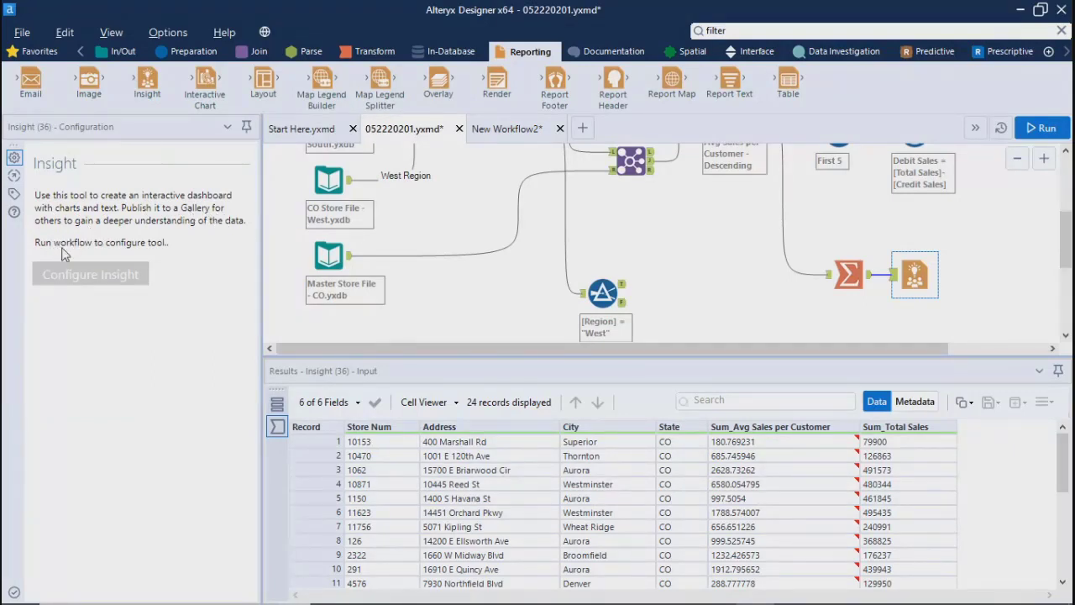
left_click(1041, 128)
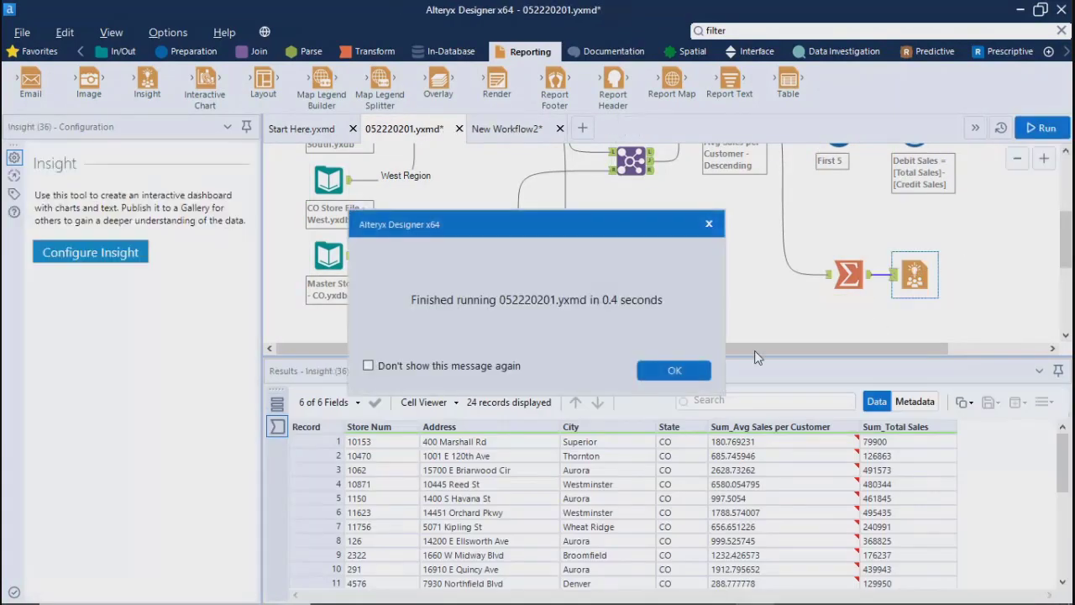
left_click(674, 367)
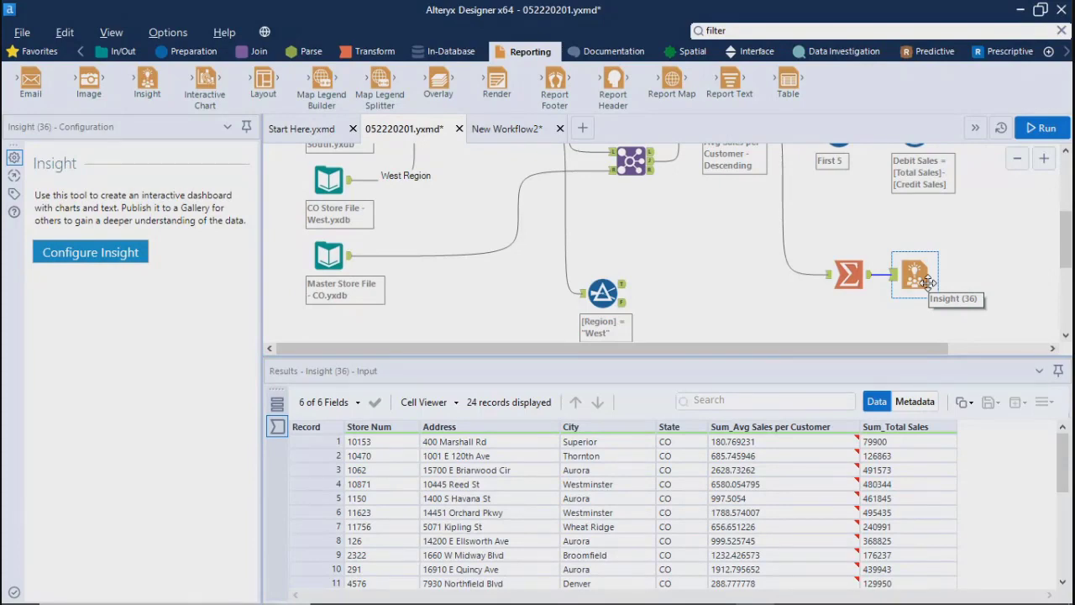
key("Delete")
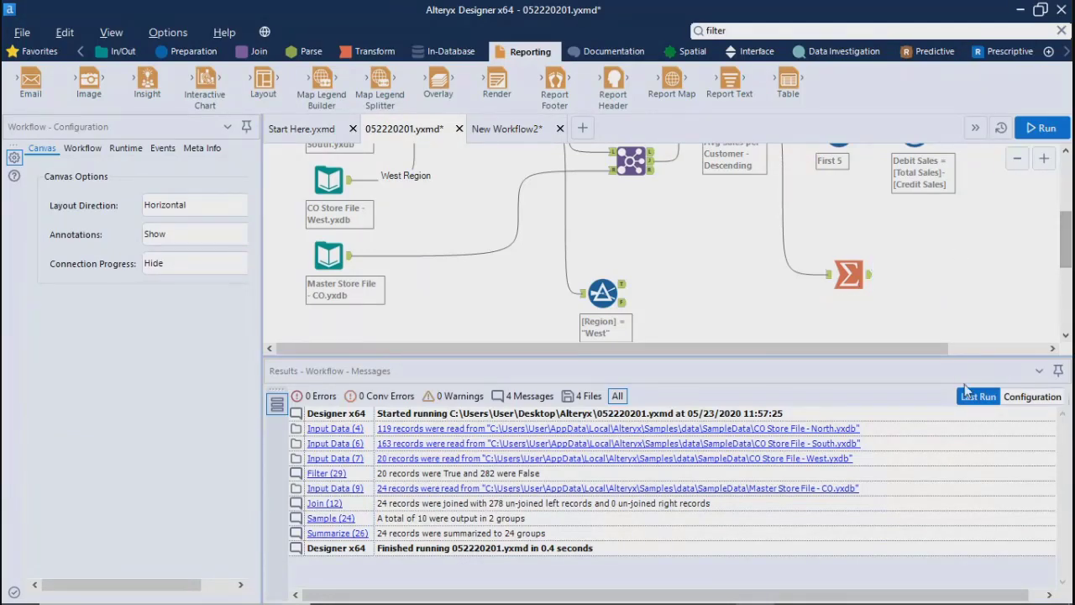
Step: Connect a new Insight tool to the Summarize output and try to open its configuration
left_click_drag(975, 358, 975, 403)
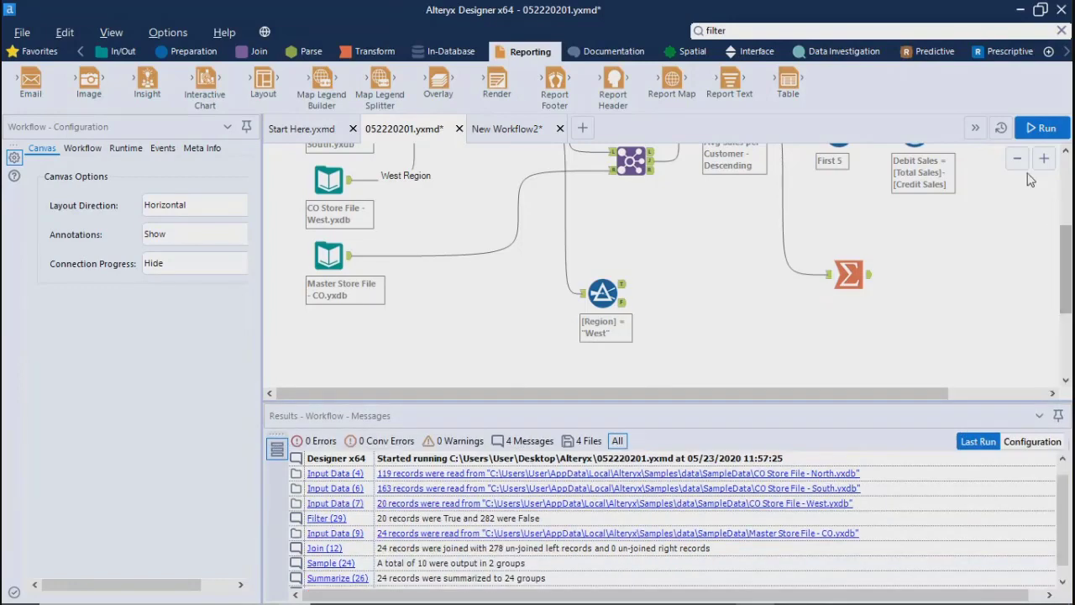
left_click(1016, 158)
left_click_drag(1063, 283, 1058, 244)
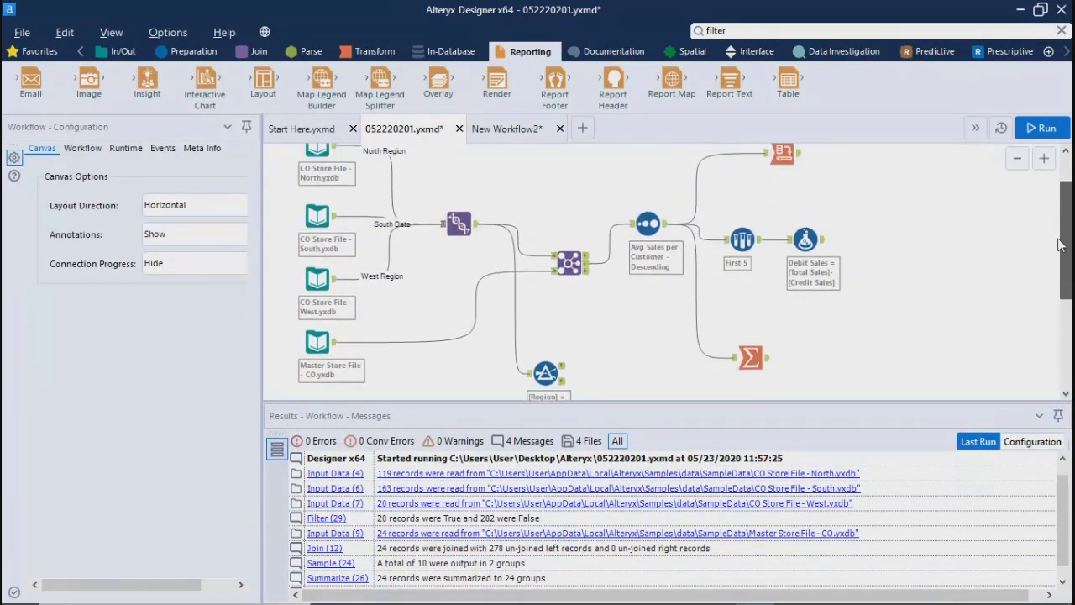
left_click(1021, 162)
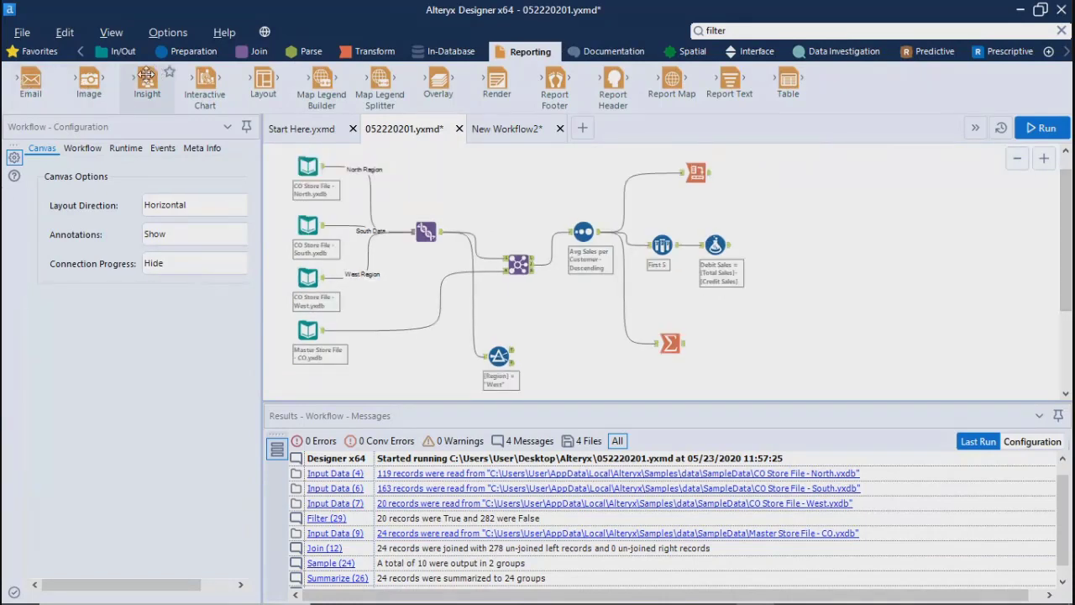
left_click_drag(147, 81, 710, 339)
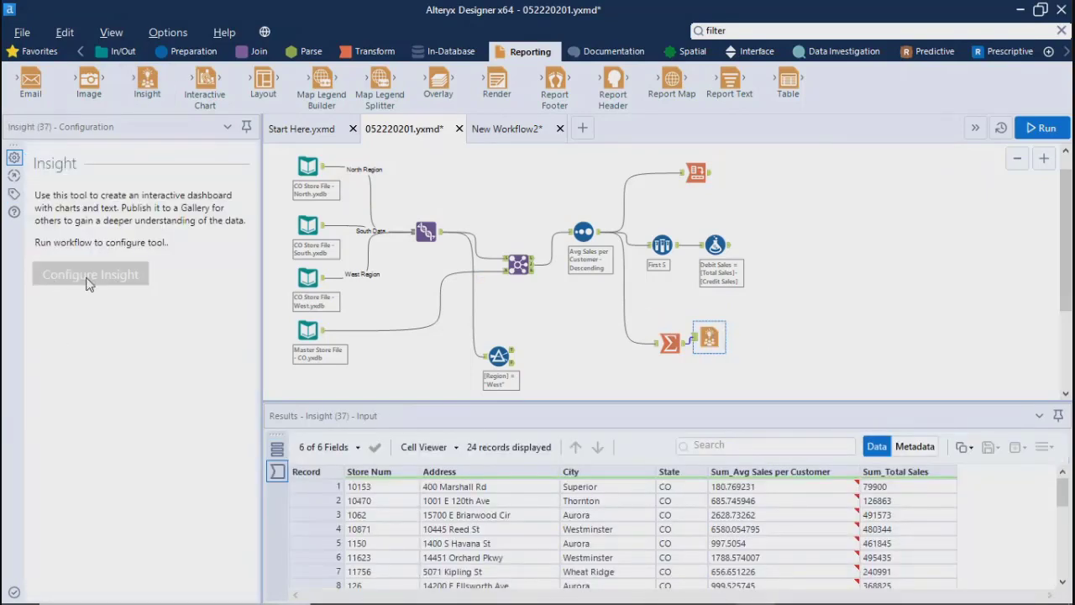
left_click(87, 278)
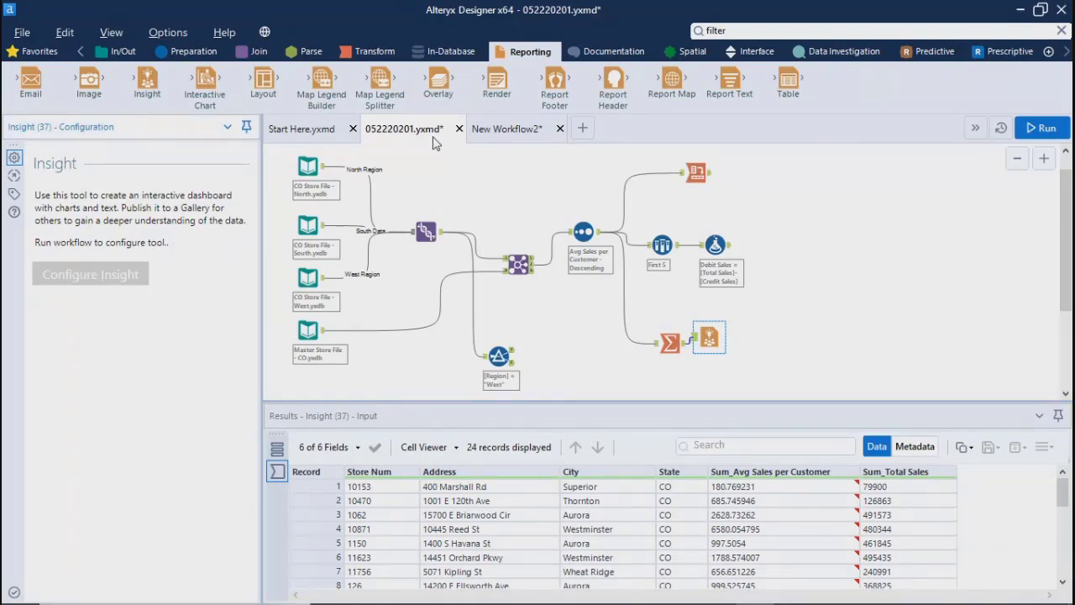
Step: Connect an Interactive Chart tool to the Summarize output, view its chart configuration window and close it without adding a layer
left_click_drag(205, 81, 719, 375)
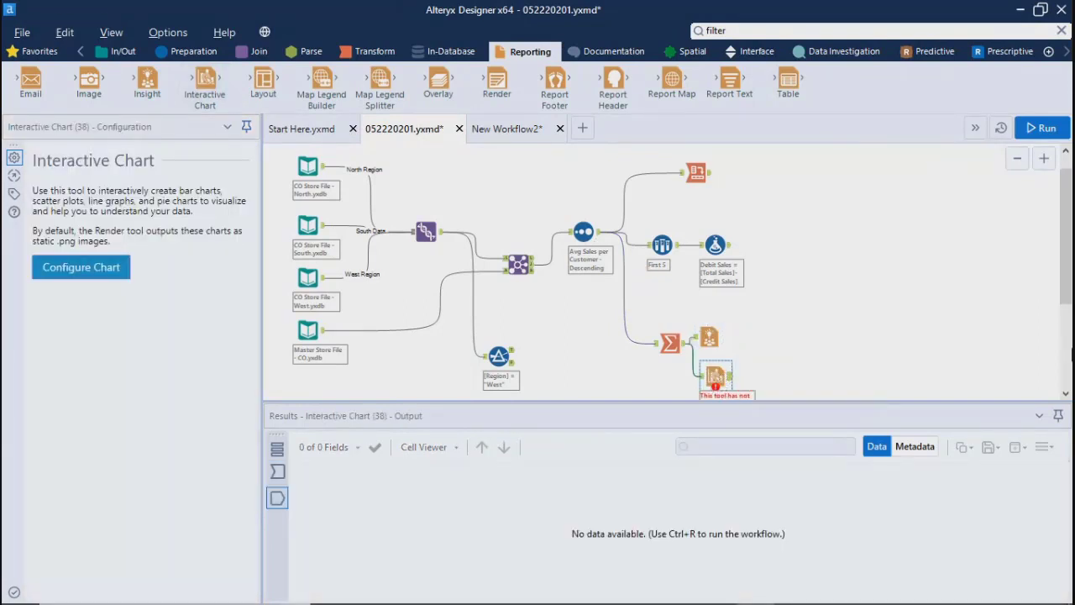
scroll(1070, 284, "down", 1)
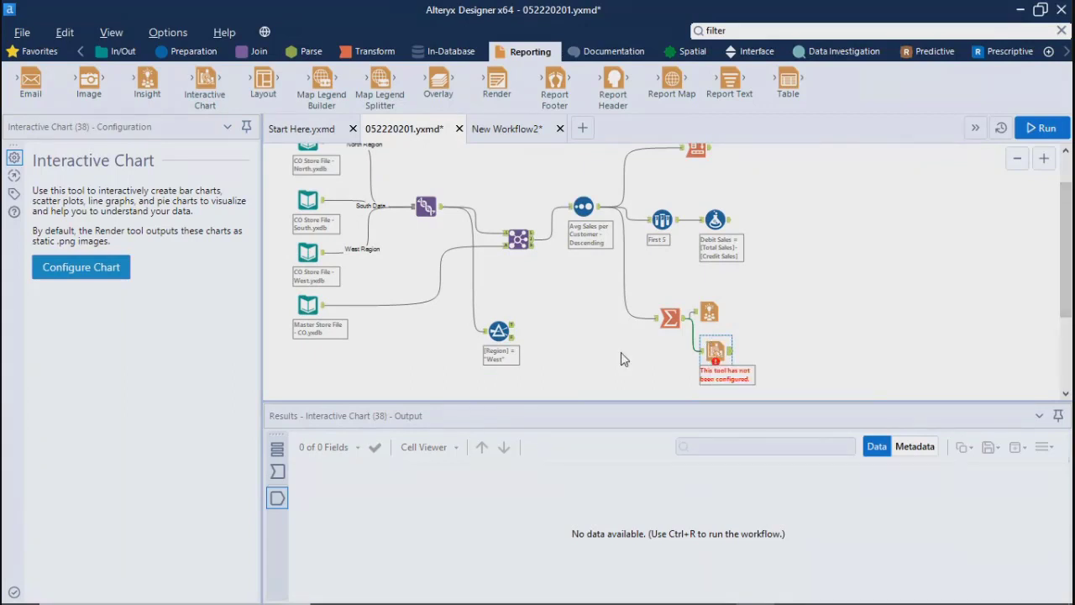
left_click(87, 267)
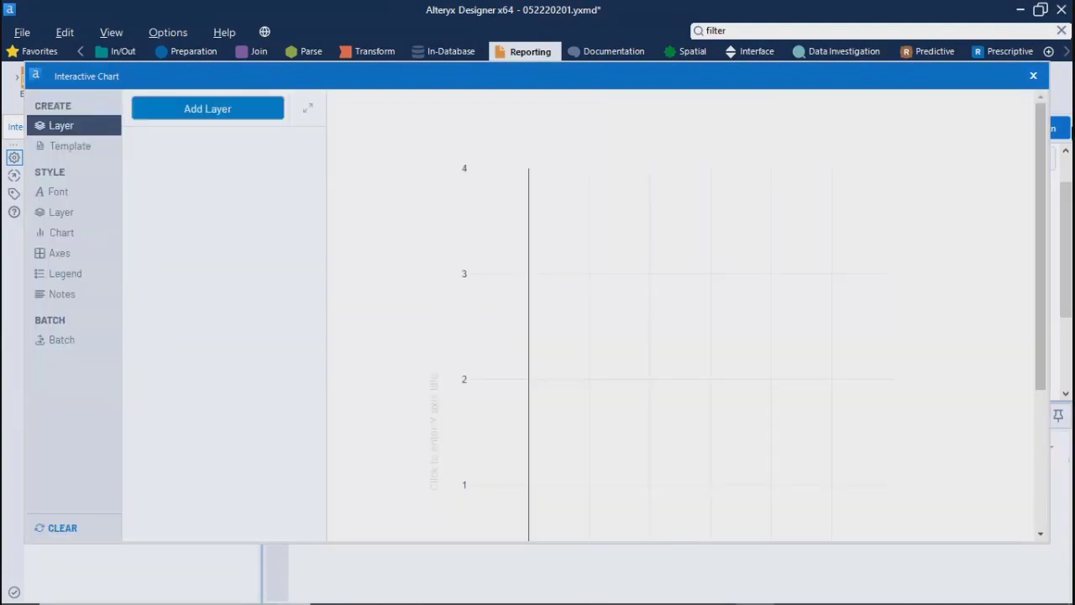
left_click(1033, 75)
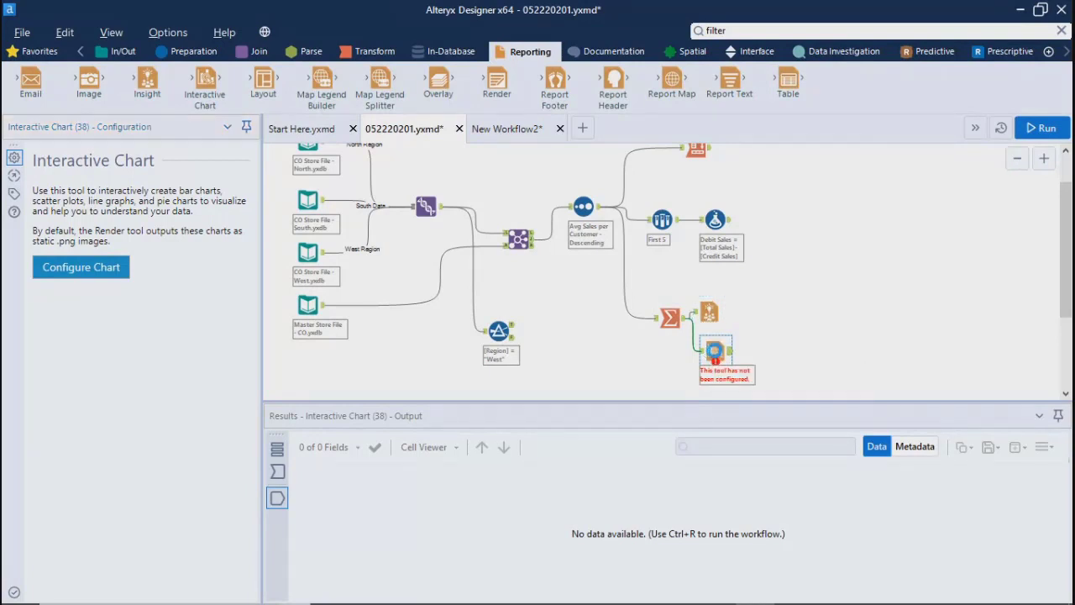
Step: Delete the Interactive Chart tool and move the Insight tool farther away from the Summarize tool
left_click_drag(715, 350, 778, 319)
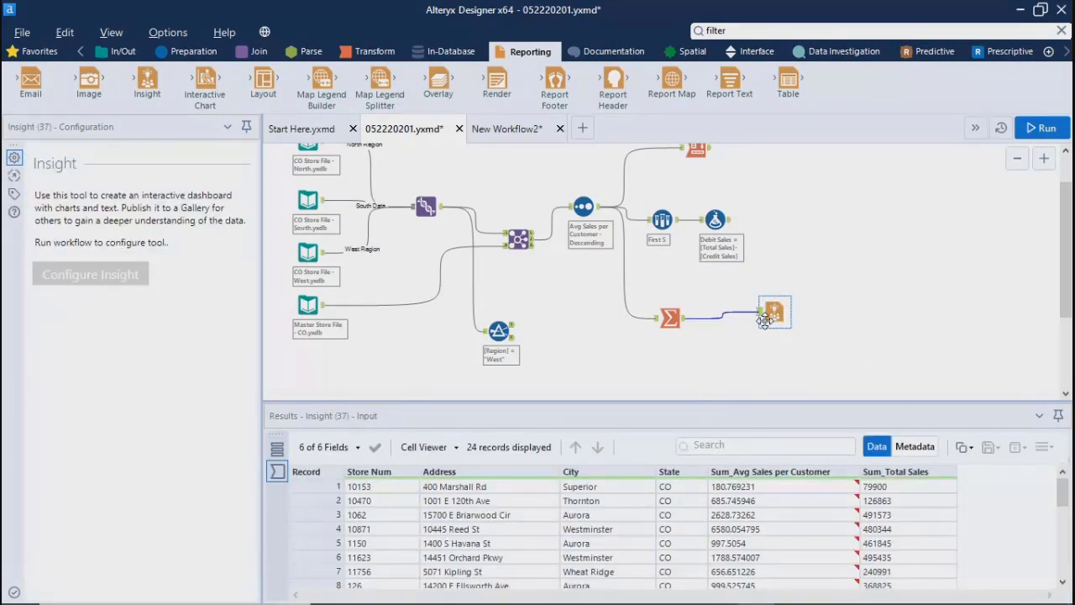
Step: Run the workflow to enable the Insight tool's configuration, and move the tool back beside the Summarize tool
left_click(80, 280)
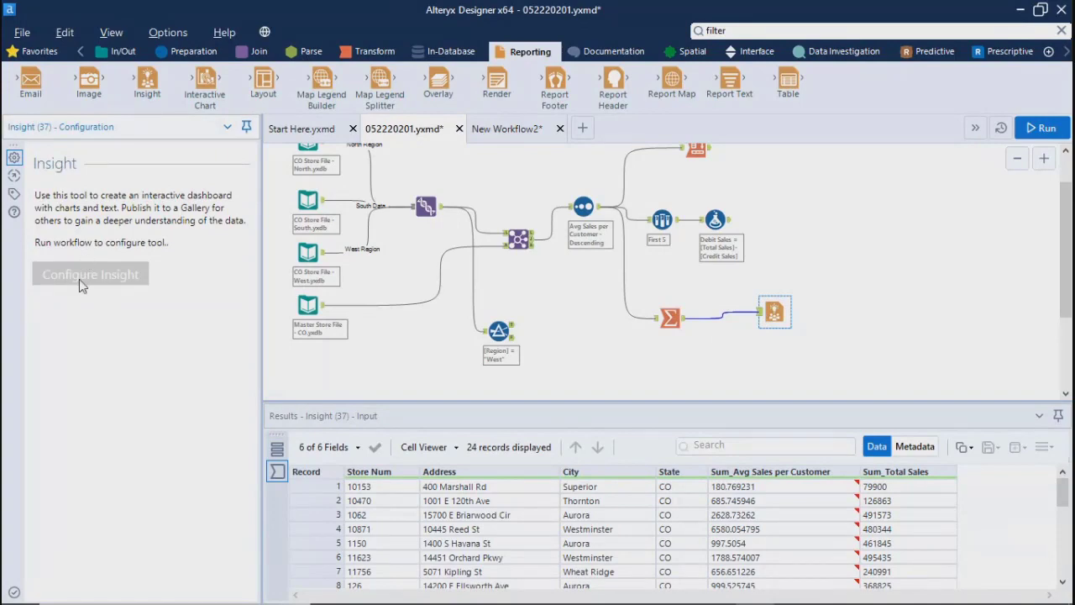
left_click(1042, 129)
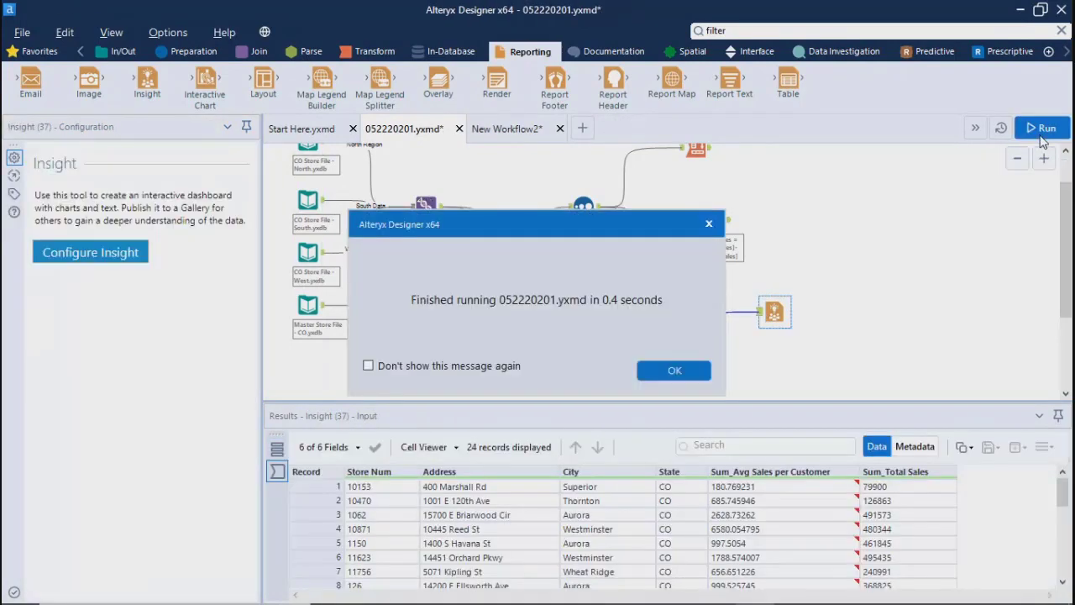
left_click(660, 374)
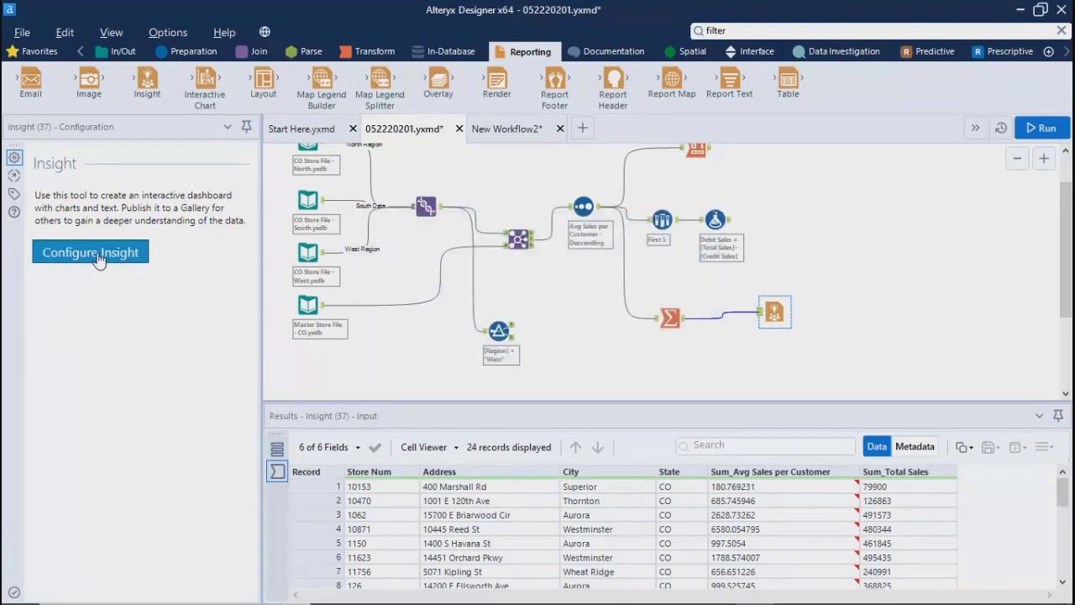
left_click_drag(776, 314, 723, 309)
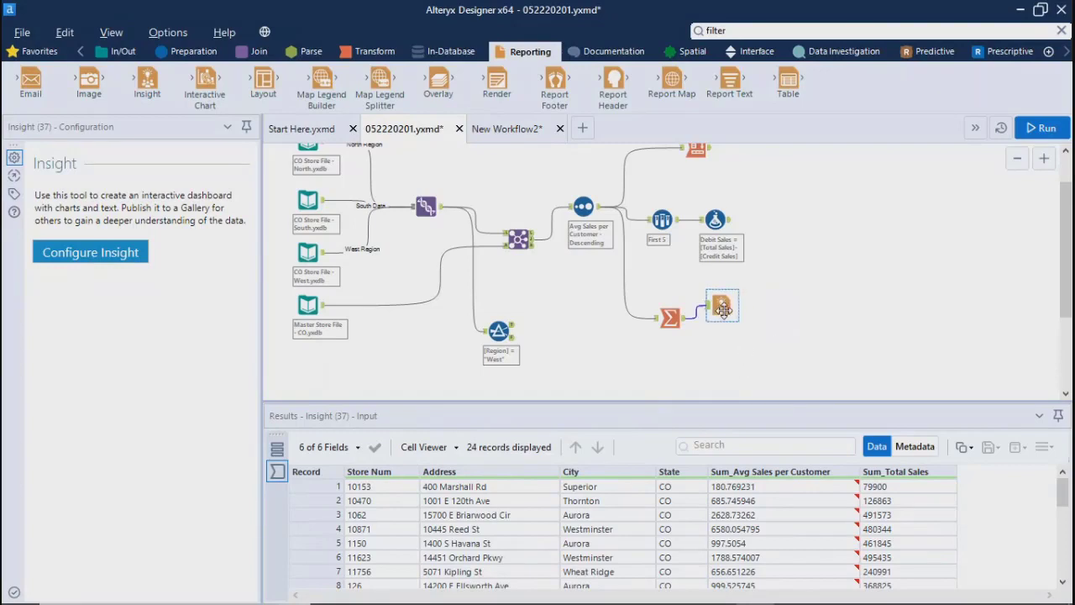
left_click(724, 361)
left_click(717, 303)
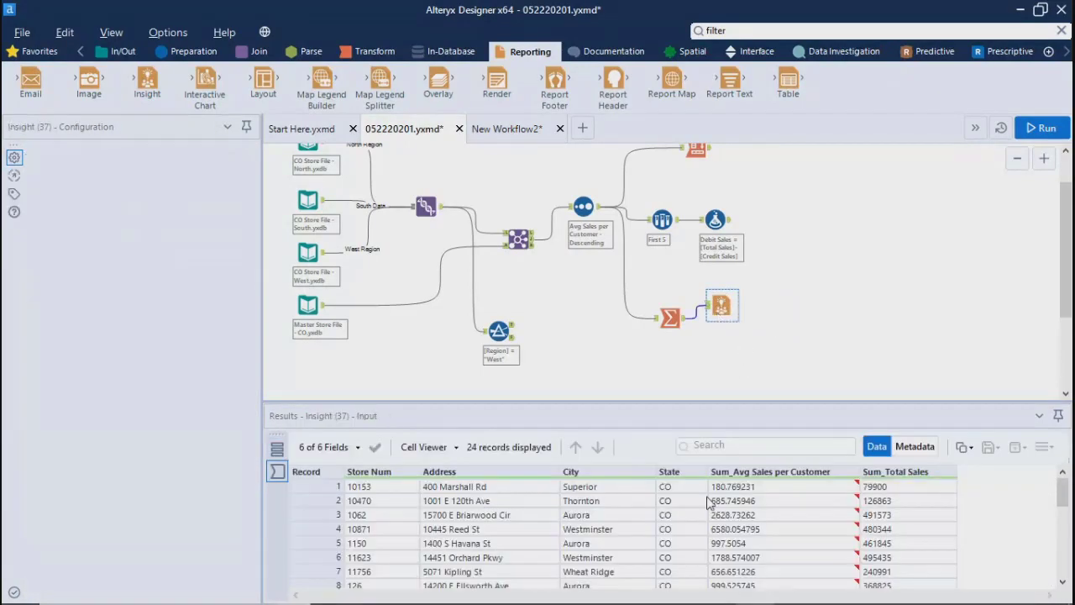
Step: Try to open the Insight tool's configuration window from the Summarize output, and close the empty window
left_click(108, 253)
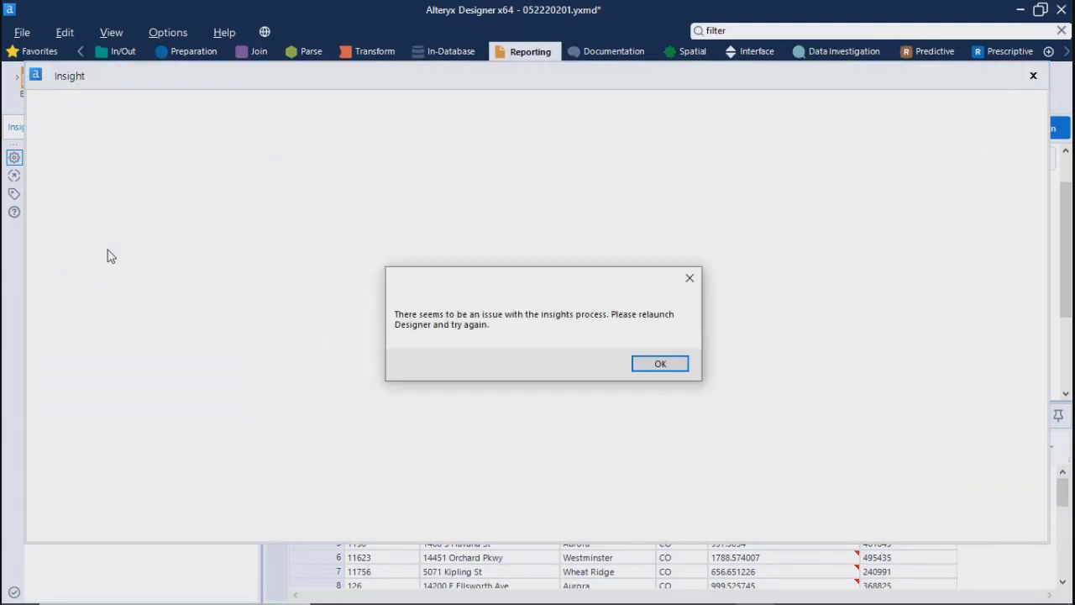
left_click(656, 367)
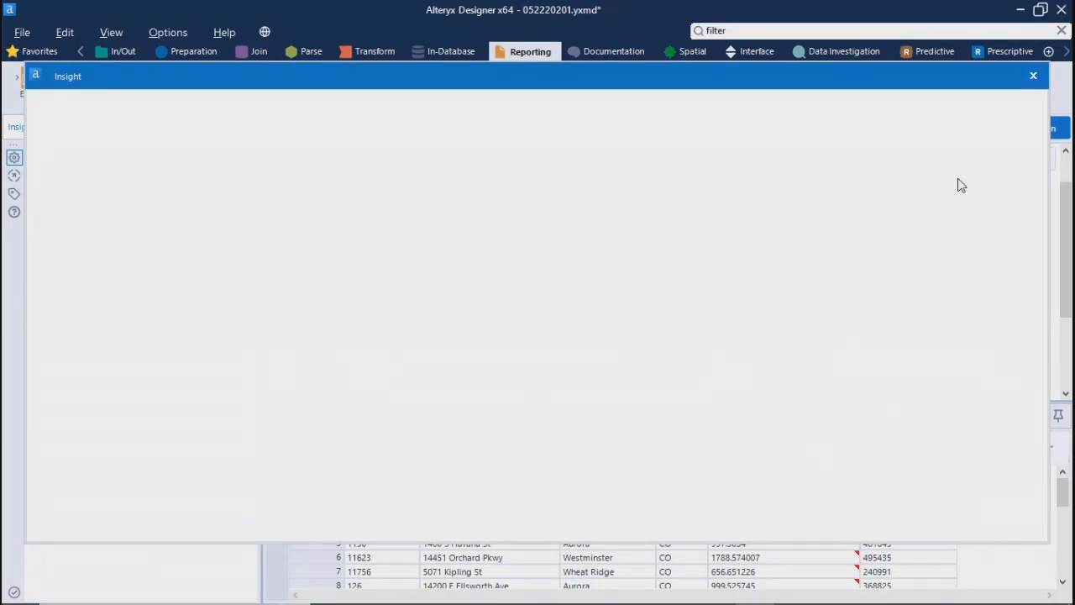
left_click(1034, 76)
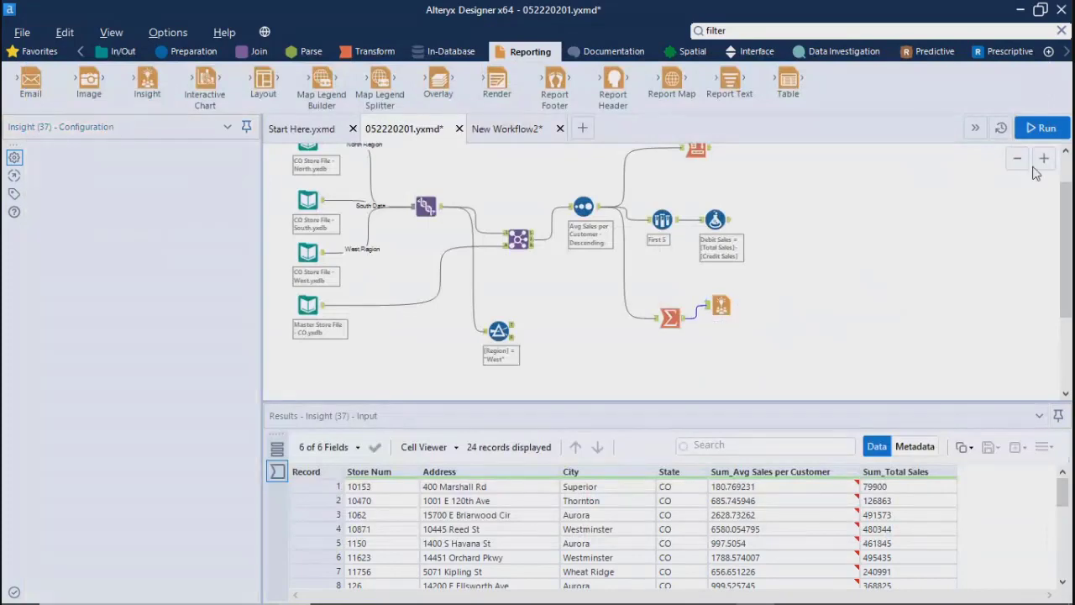
Step: Rerun the workflow, try again to configure the Insight tool, and close its window
left_click(1042, 128)
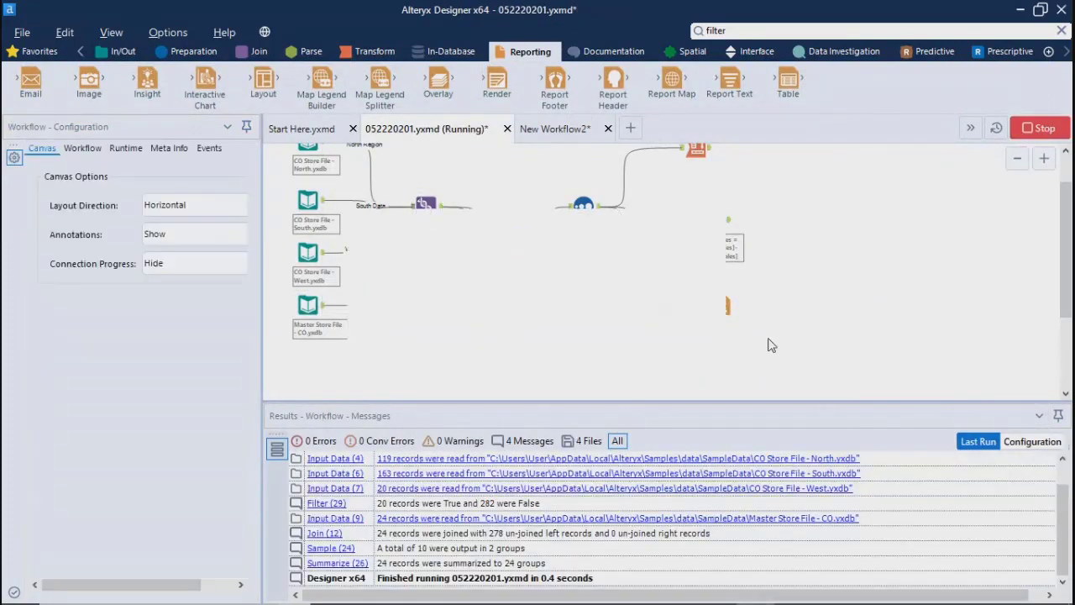
left_click(679, 368)
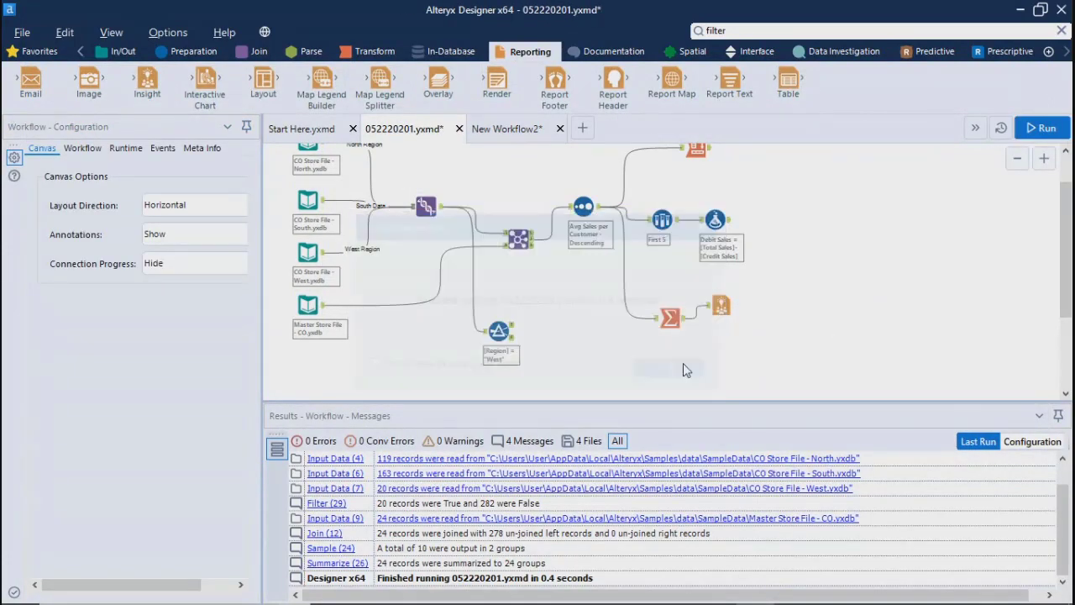
left_click(721, 306)
left_click(84, 260)
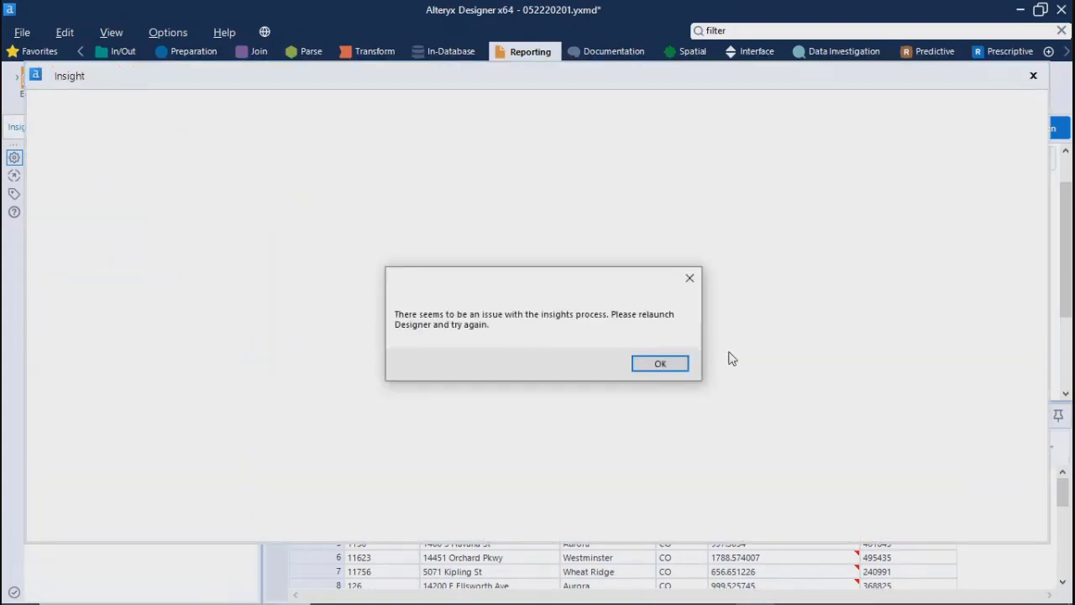
left_click(672, 368)
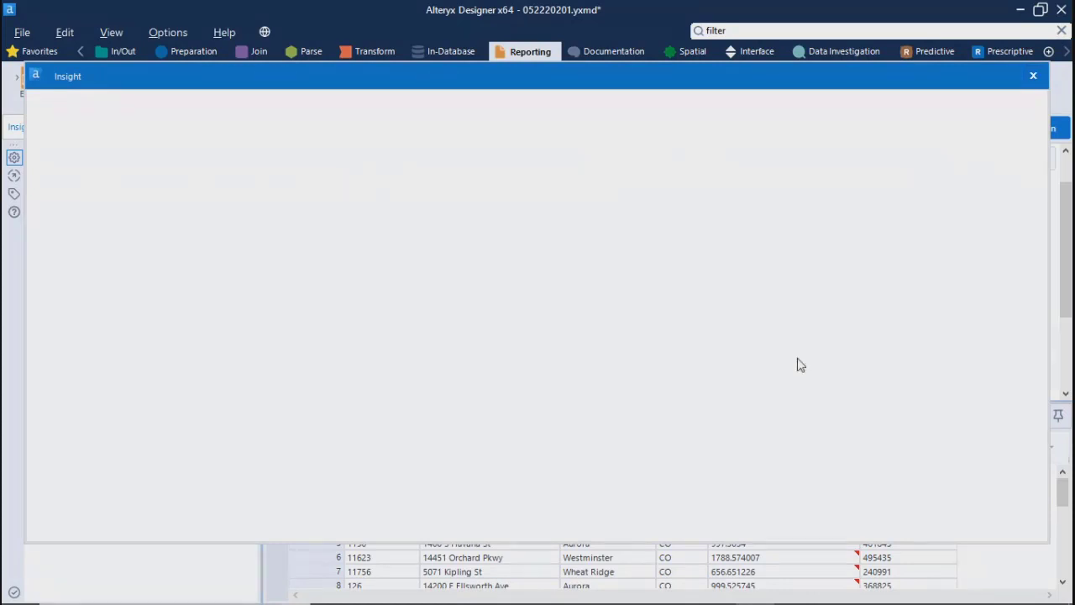
left_click(1033, 76)
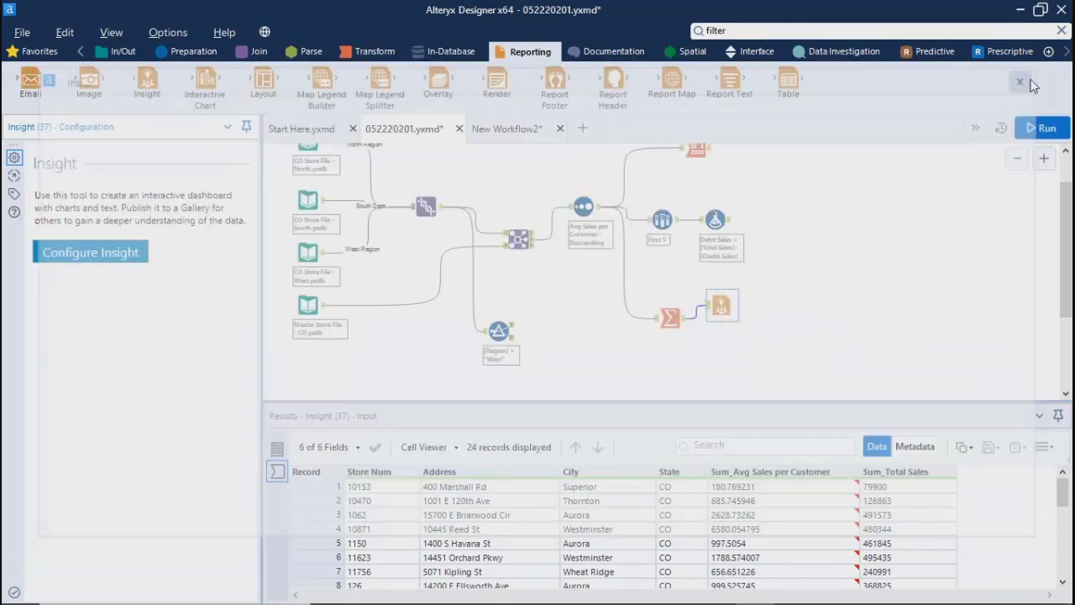
Step: Delete the Insight tool from the Summarize output and save the 052220201.yxmd workflow
key("Delete")
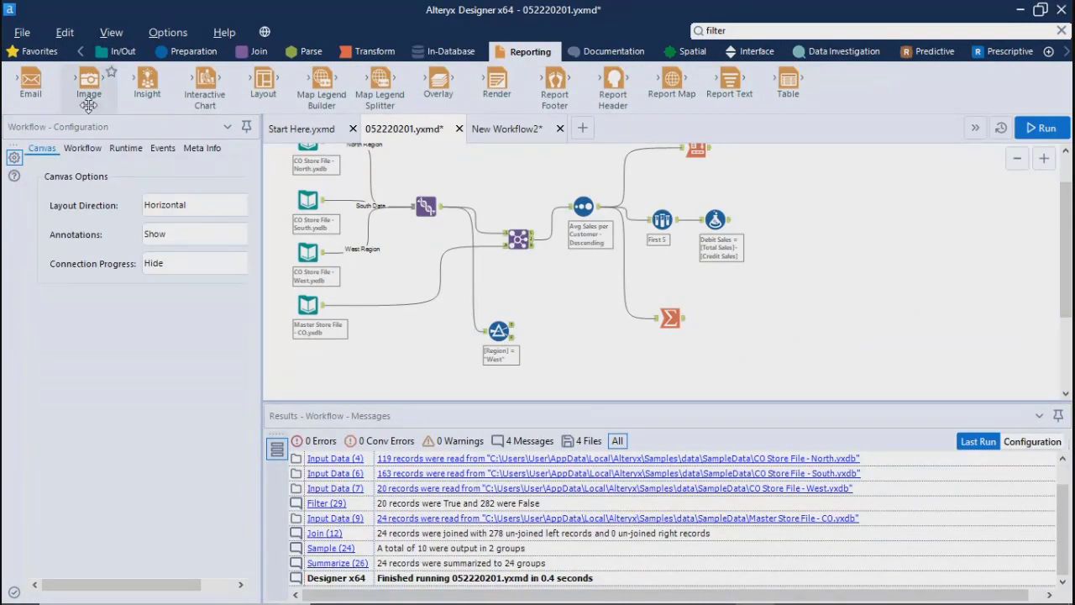
left_click(22, 32)
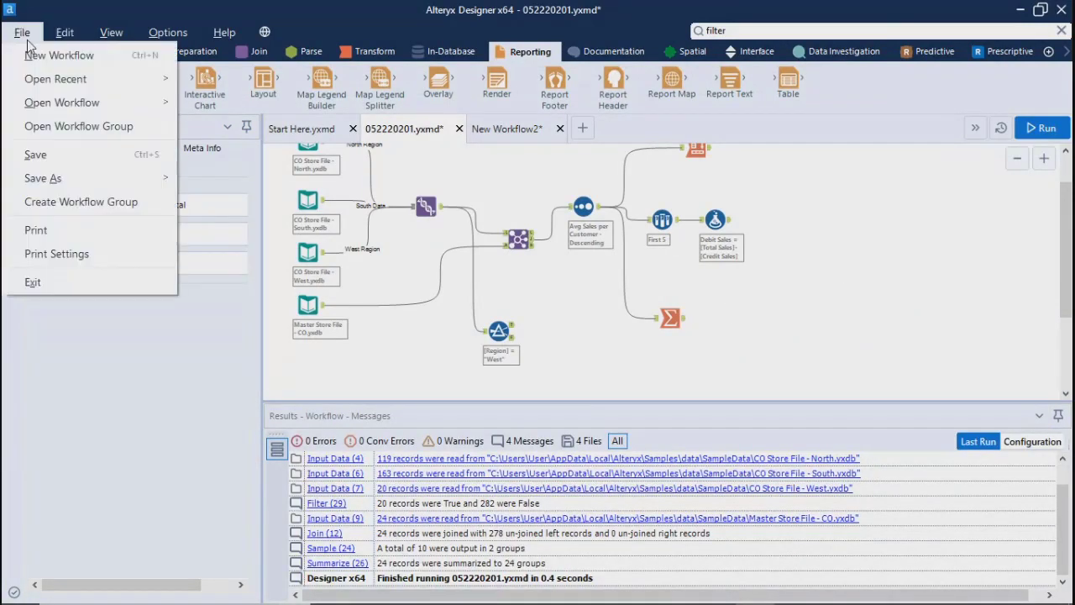
left_click(36, 154)
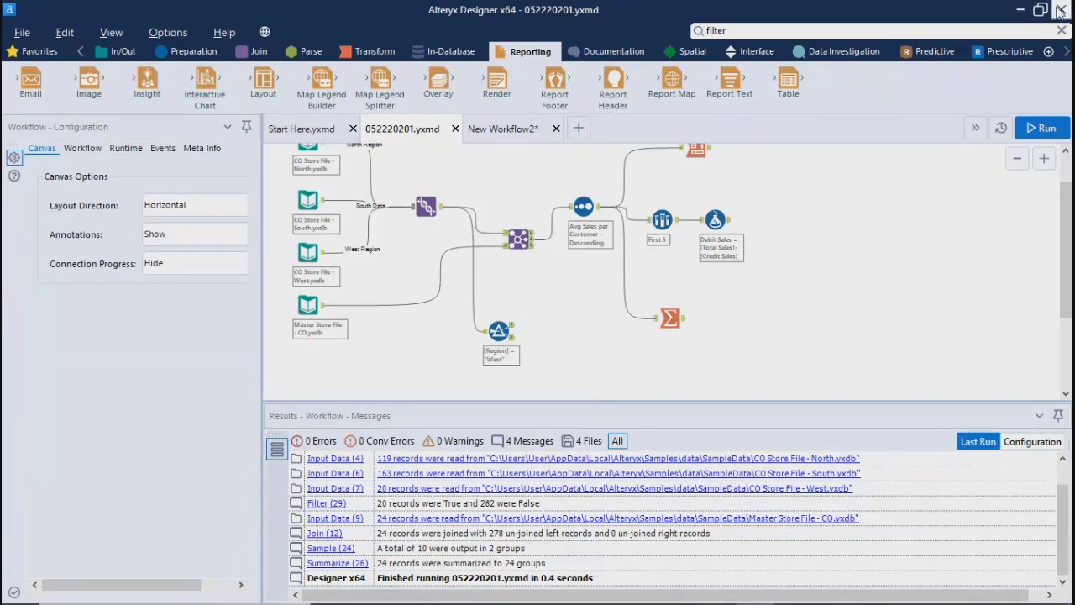
left_click(1060, 10)
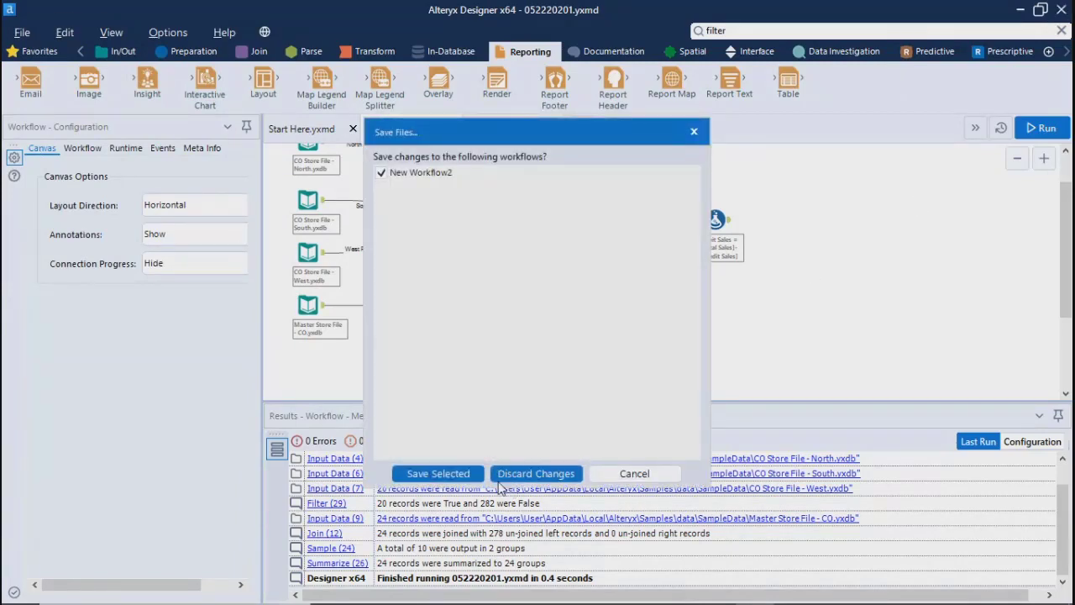
left_click(439, 475)
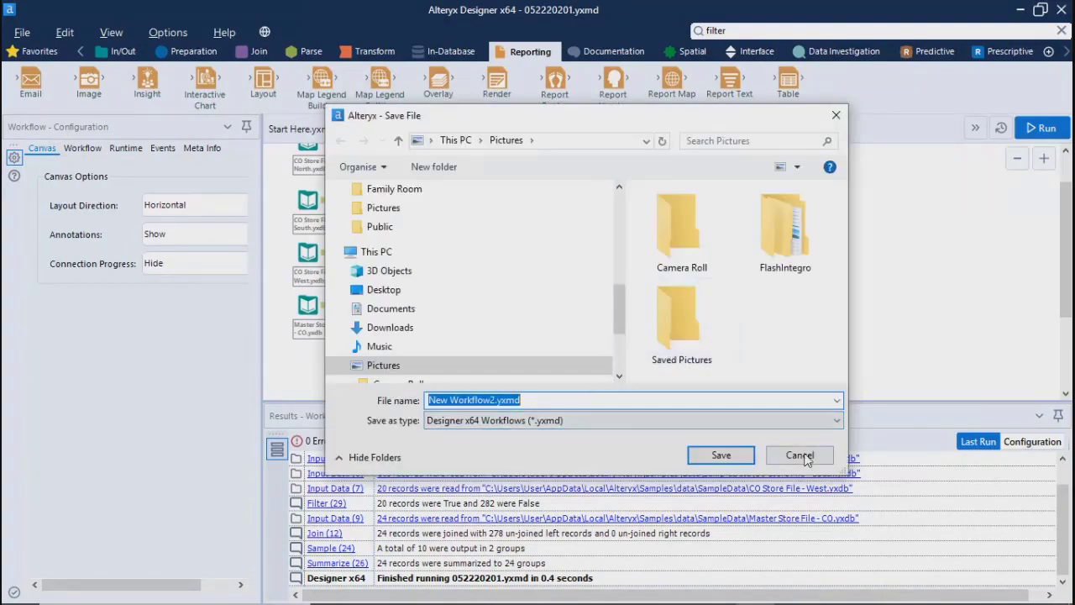
left_click(800, 456)
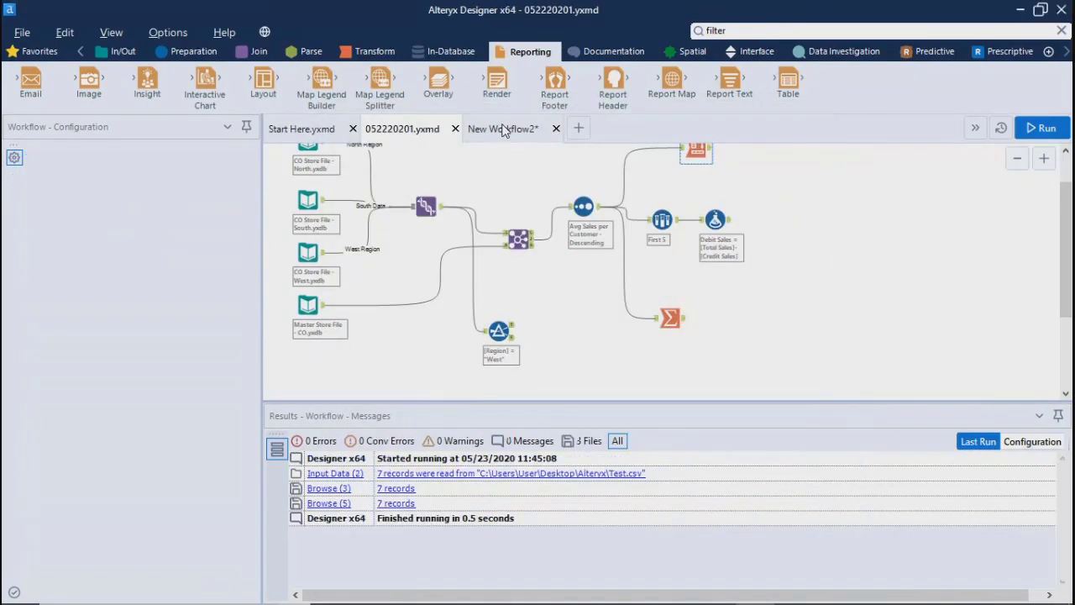
Step: Close New Workflow2 and discard its changes
left_click(504, 129)
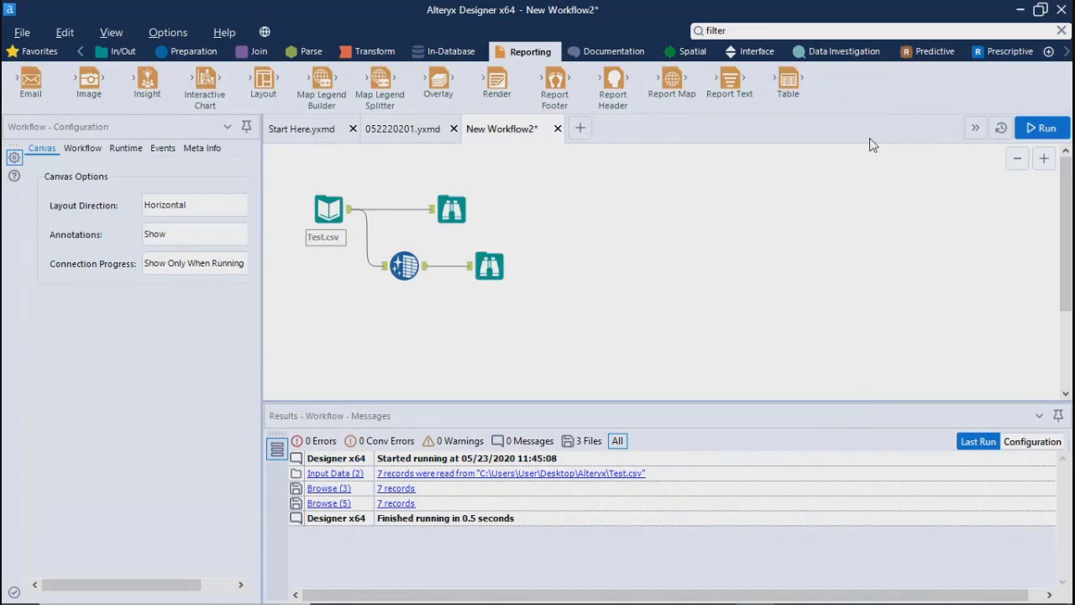
left_click(557, 129)
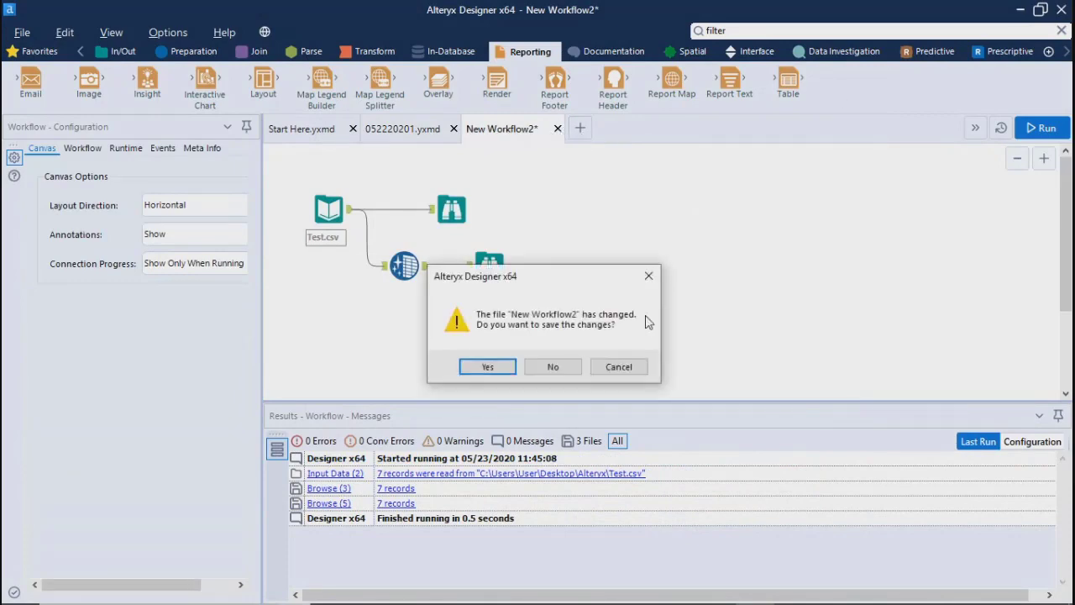
left_click(553, 367)
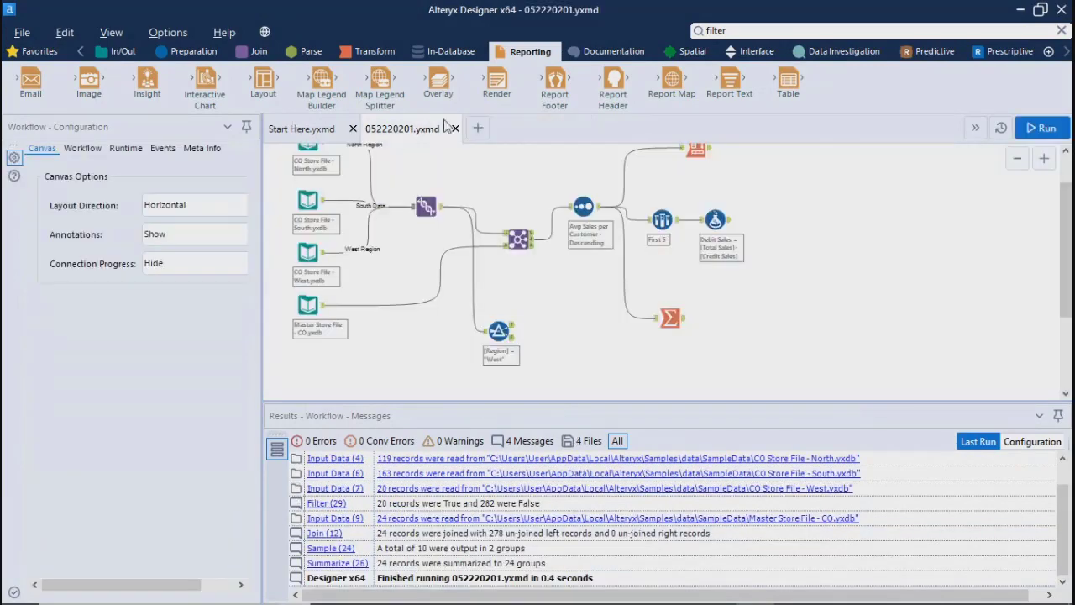
Step: Save the 052220201.yxmd workflow again and exit Alteryx Designer
left_click(22, 31)
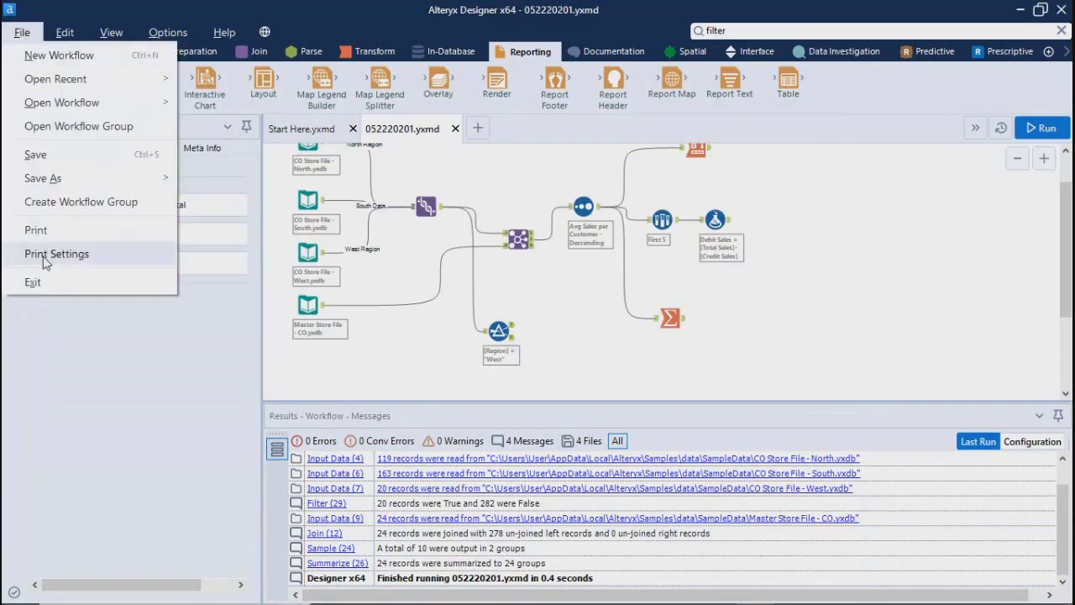
left_click(40, 159)
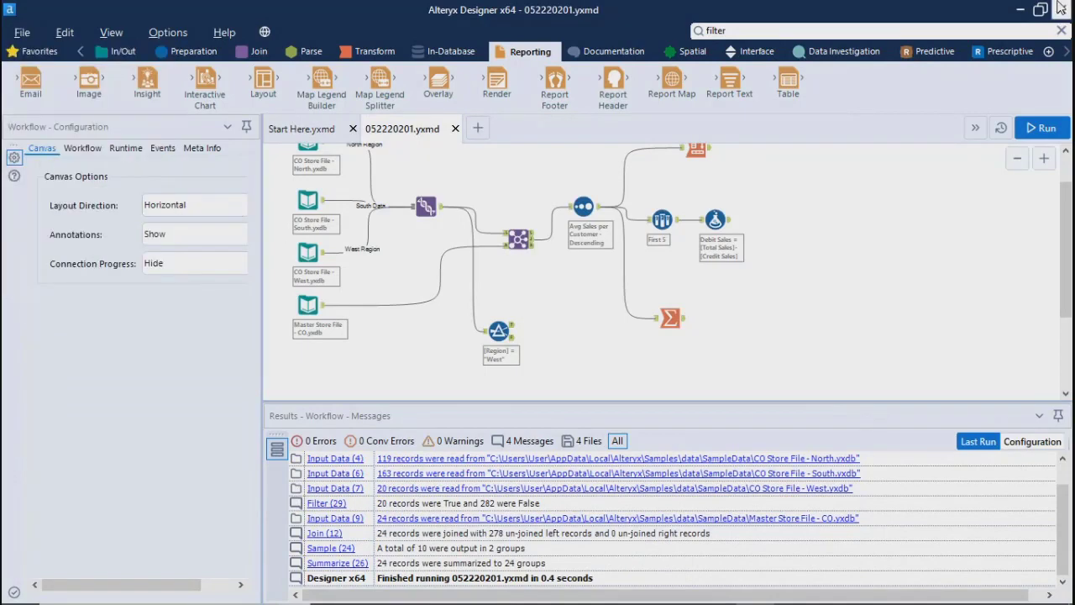
left_click(1061, 9)
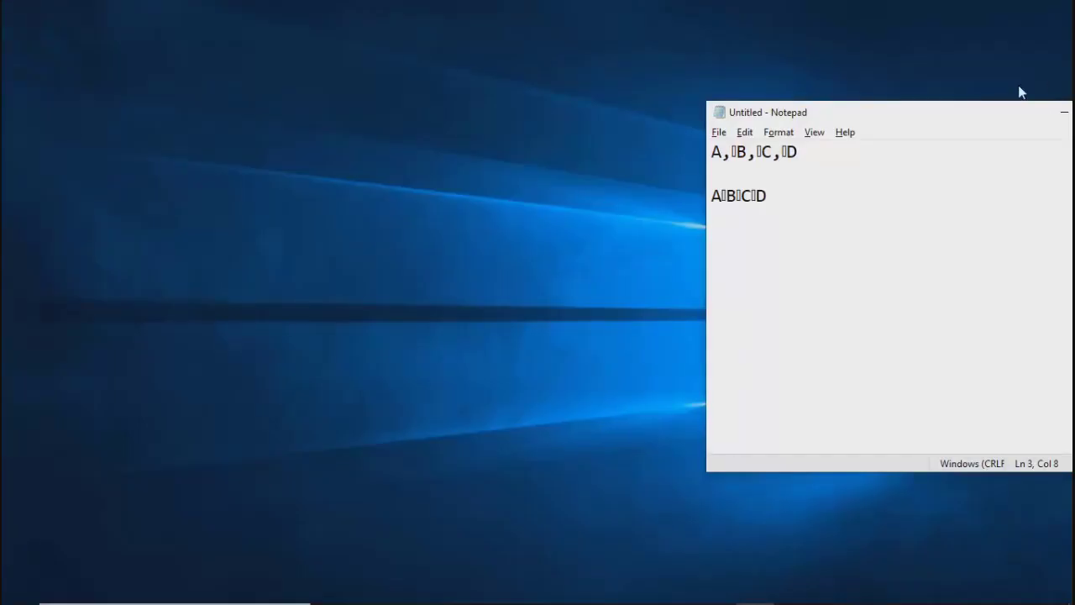
Step: Close the untitled Notepad document without saving its changes
left_click_drag(1011, 120, 855, 102)
left_click(981, 94)
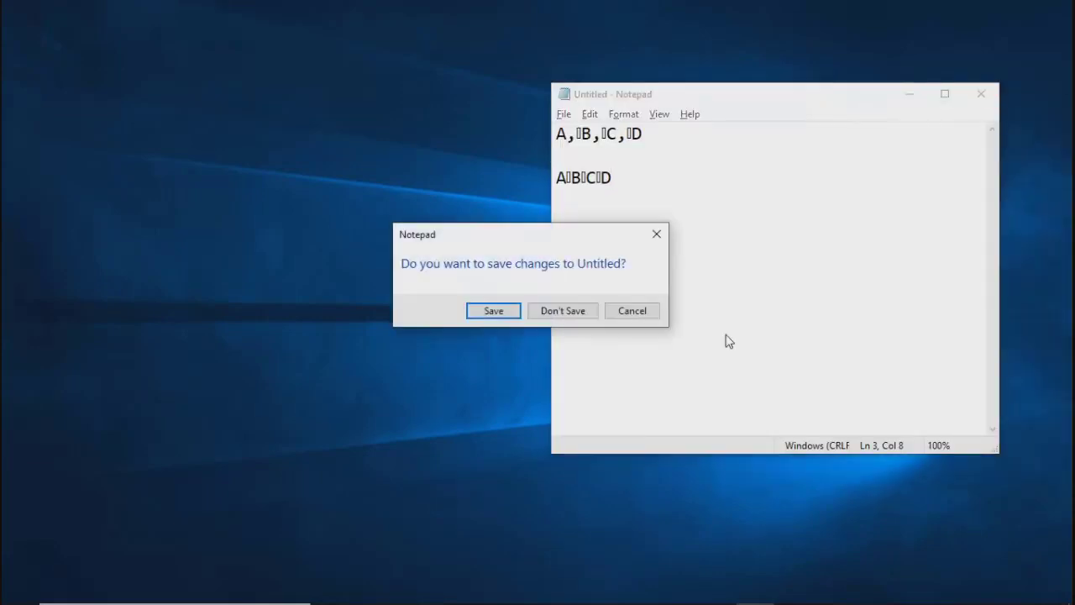
left_click(565, 311)
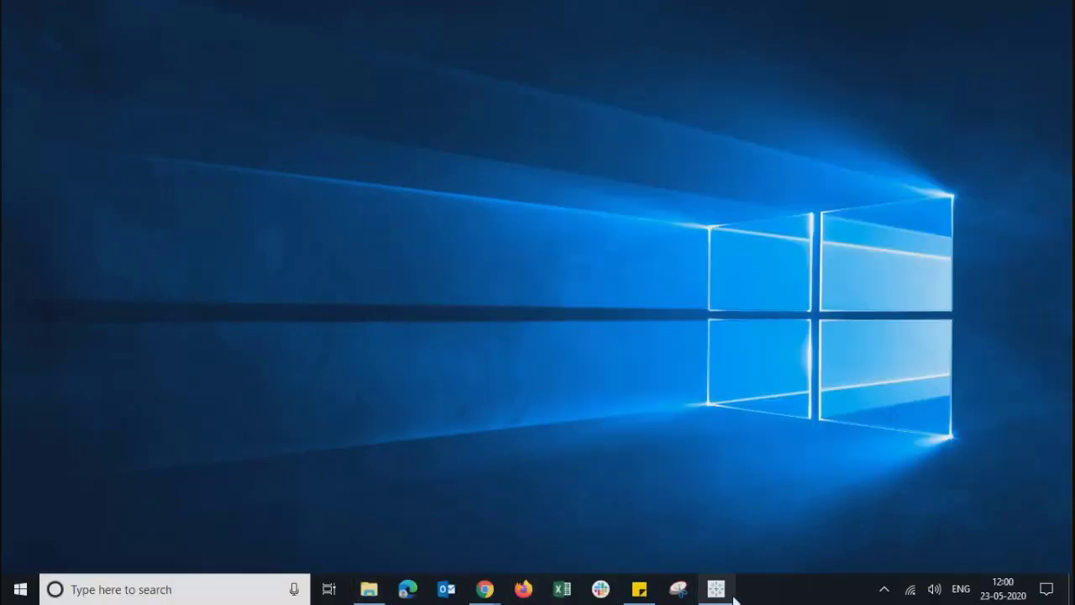
Step: Switch to the Alteryx folder in File Explorer and set its file layout to Details
left_click(371, 590)
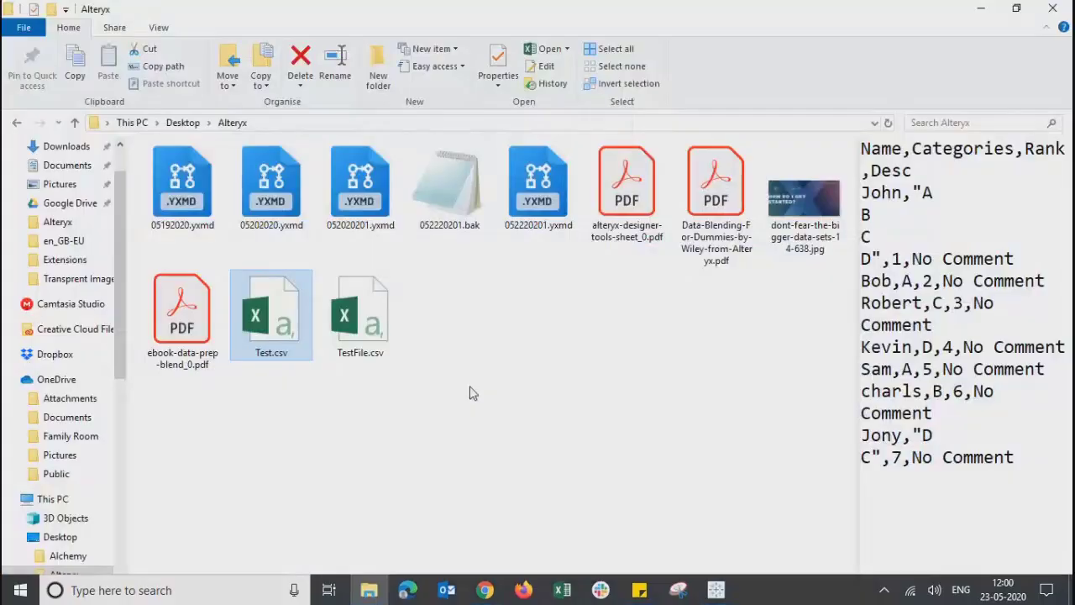
left_click(473, 394)
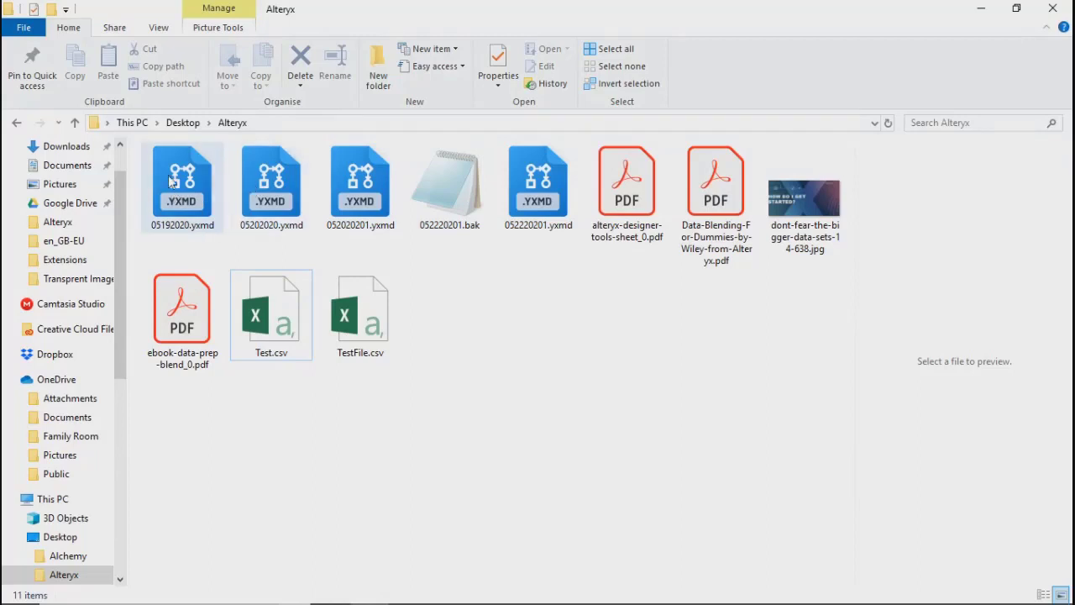
left_click(228, 27)
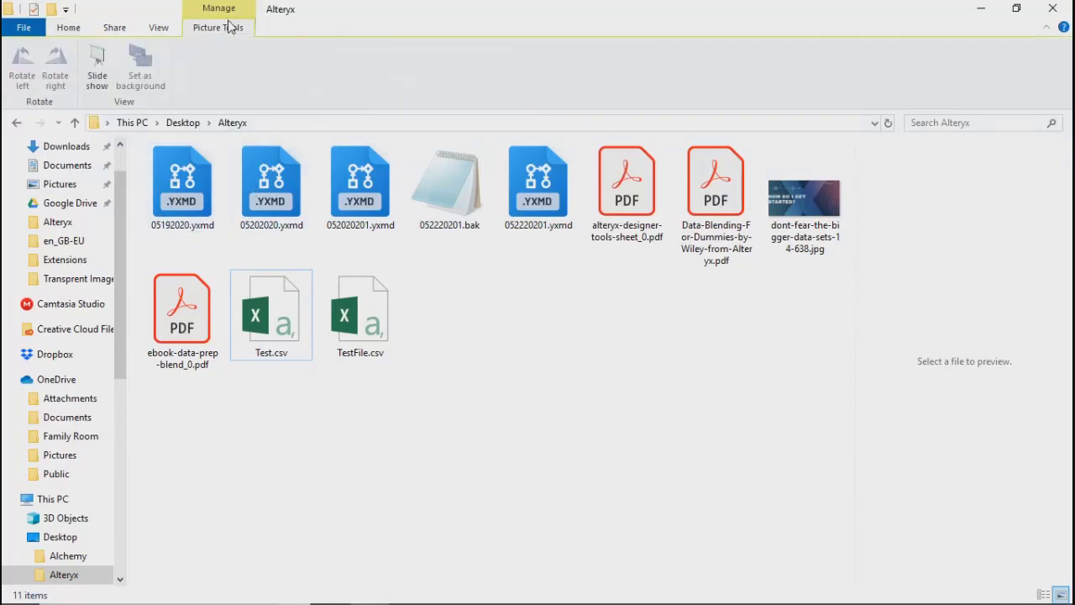
left_click(159, 27)
left_click(158, 68)
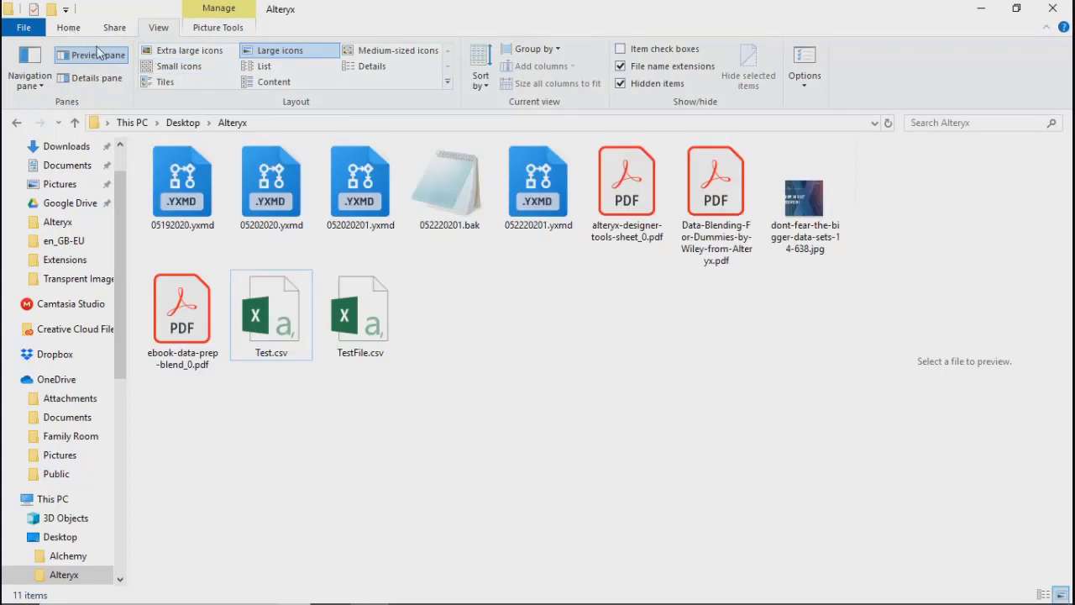
left_click(363, 67)
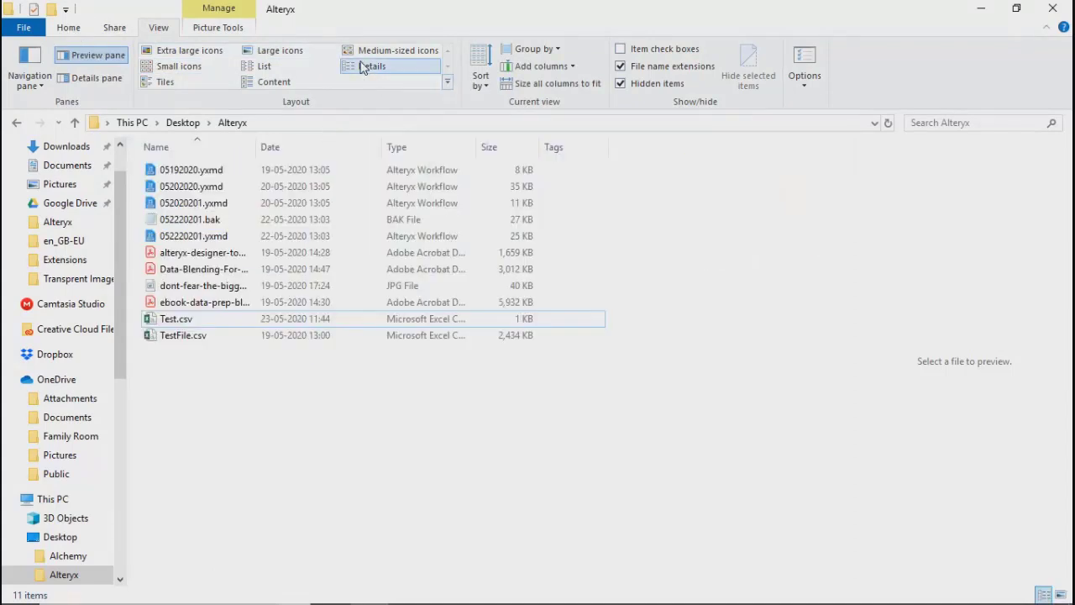
Step: Open 05192020.yxmd in Alteryx Designer and move the TestFile.csv Output Data tool up and closer to the Input Data tool
left_click(181, 170)
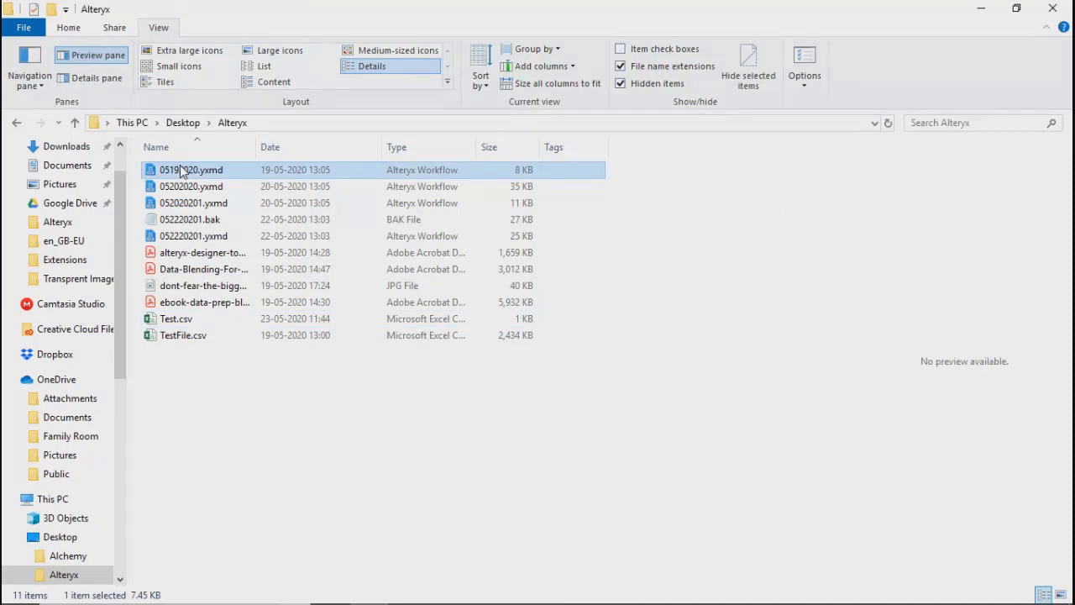
double_click(182, 170)
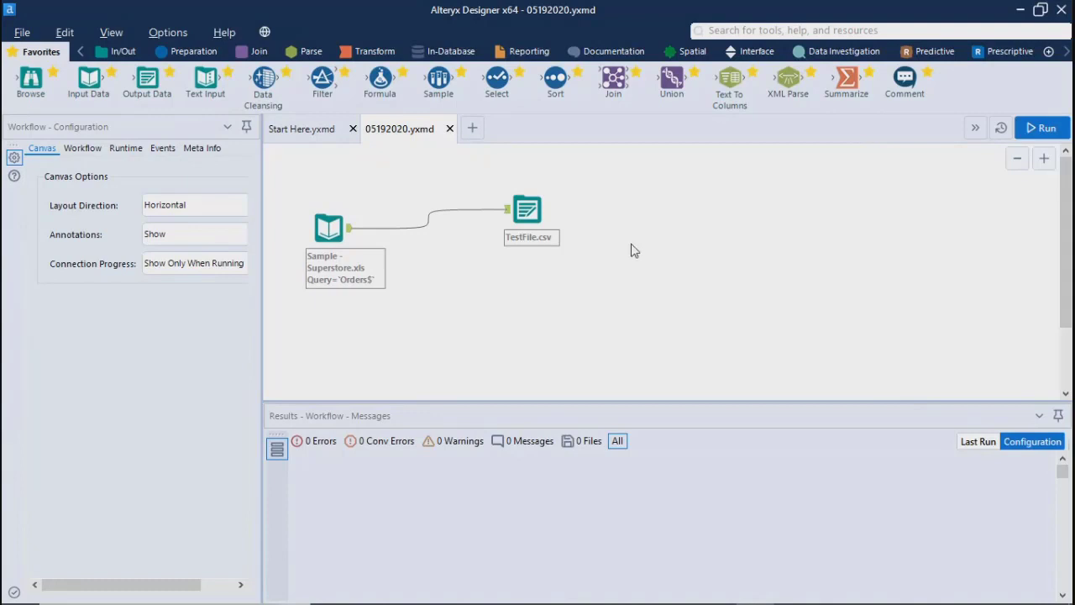
left_click(530, 208)
left_click_drag(490, 198, 482, 180)
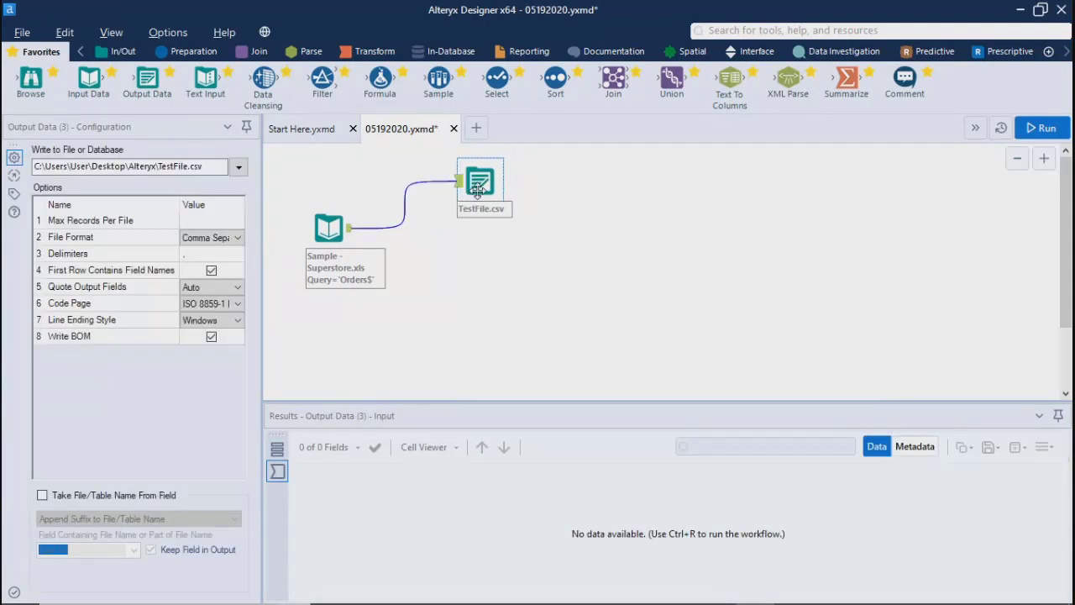
left_click(530, 300)
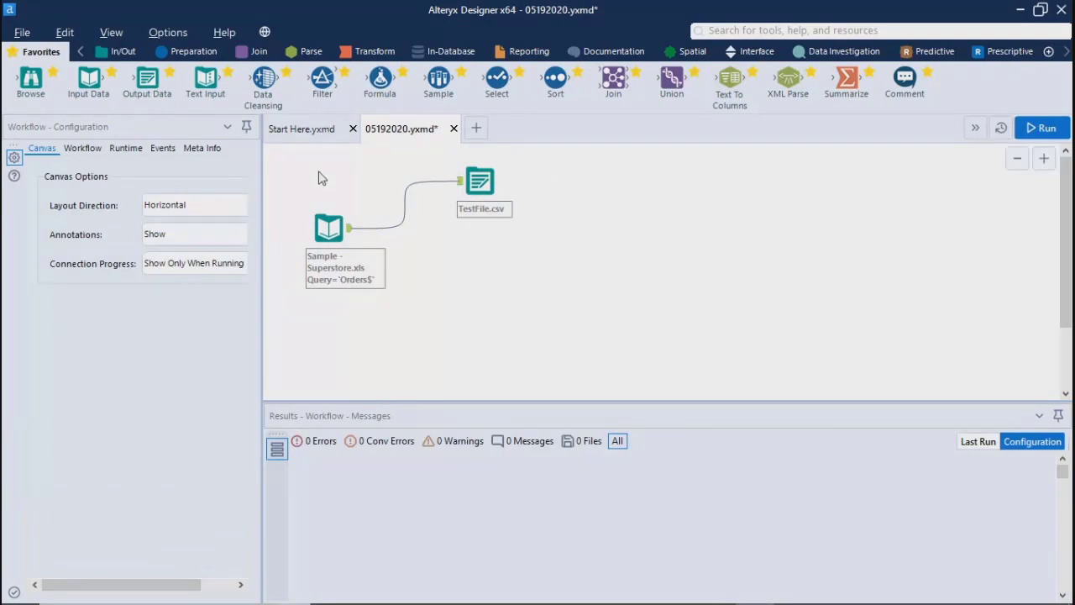
left_click(301, 128)
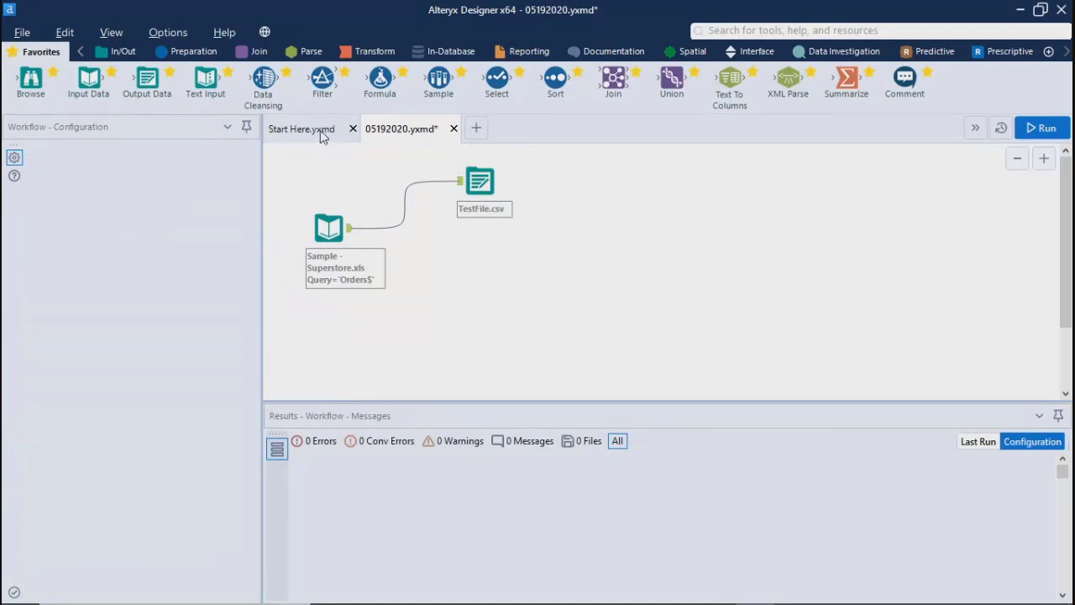
left_click(400, 135)
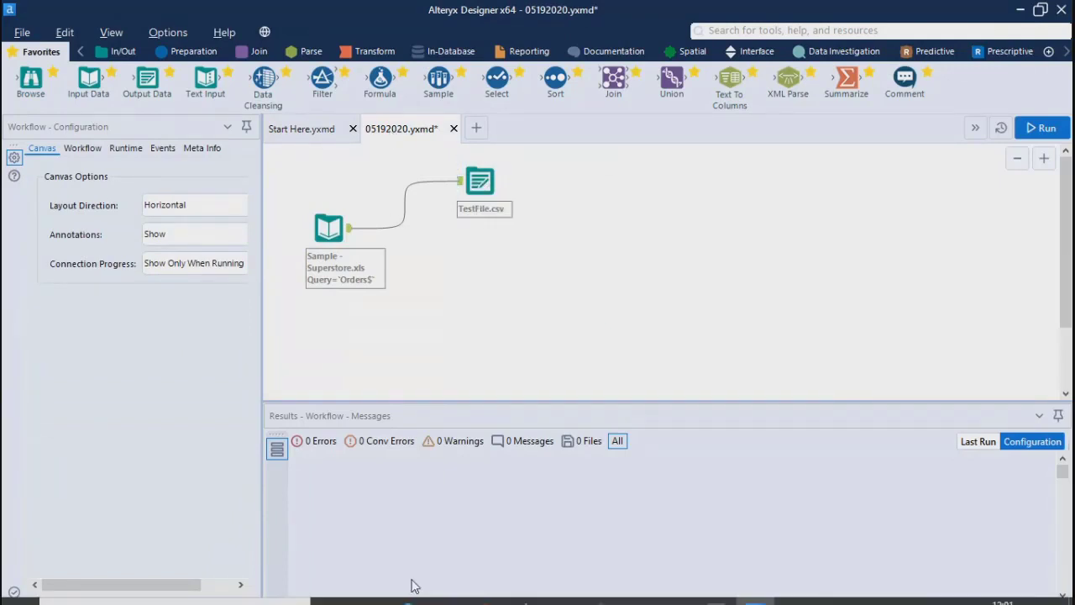
Step: Open 05202020.yxmd from the Alteryx folder in File Explorer and look over its workflow in Alteryx Designer
mouse_move(412, 586)
left_click(369, 590)
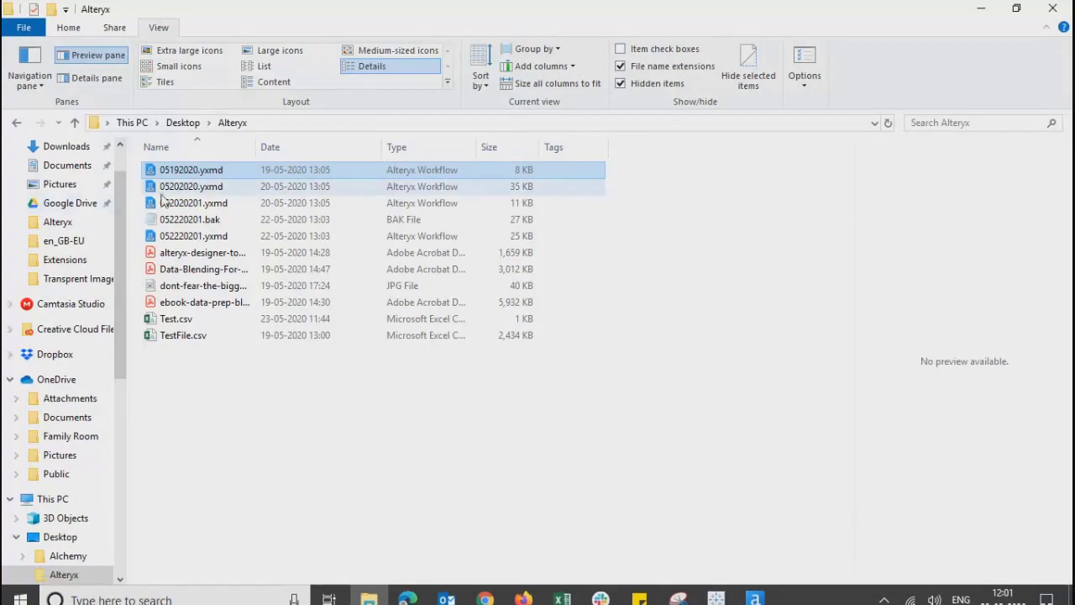
left_click(173, 188)
double_click(171, 190)
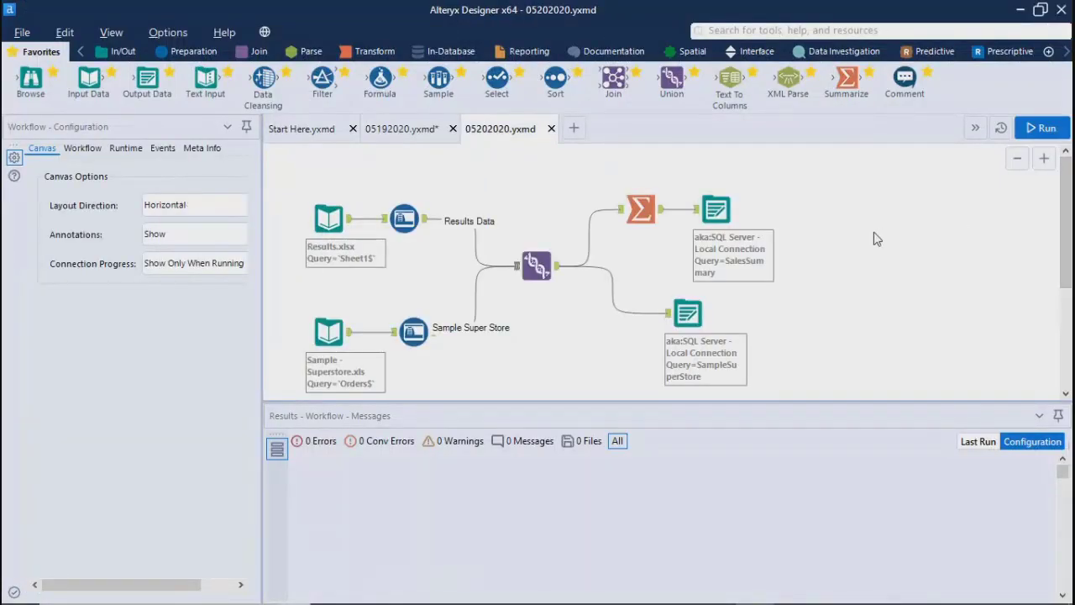
mouse_move(1065, 237)
left_mouse_down()
mouse_move(1067, 254)
mouse_move(1063, 239)
left_mouse_up()
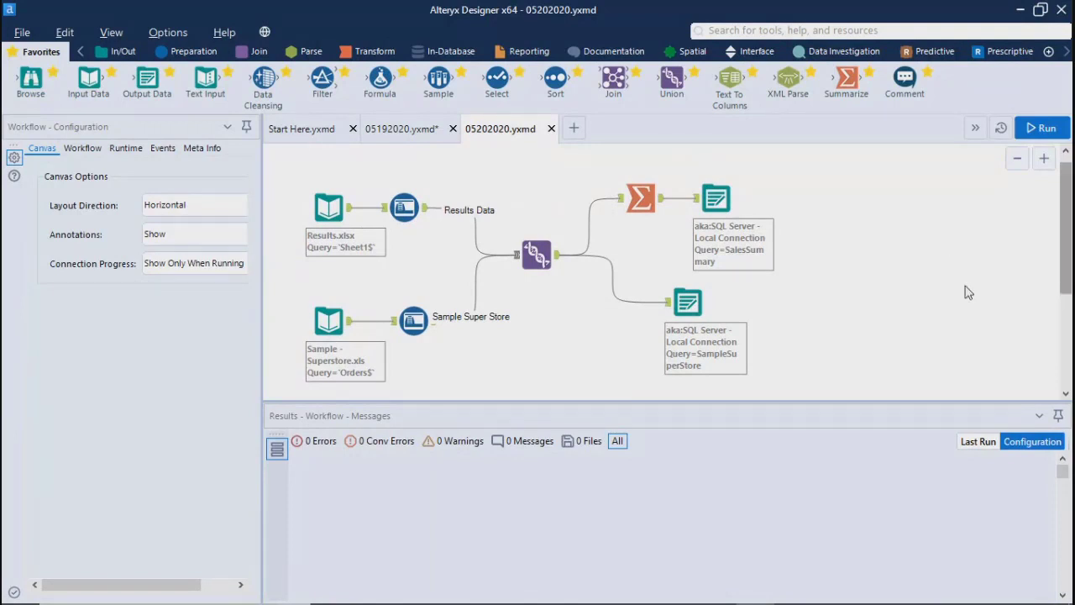
scroll(1068, 239, "up", 1)
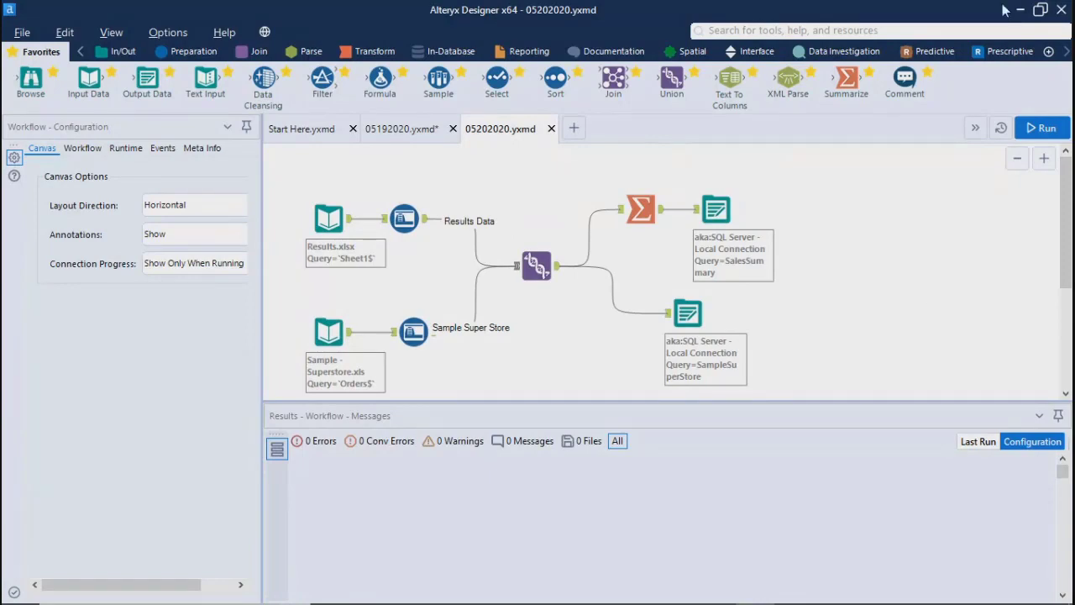
Step: Exit Alteryx Designer, saving the changes to 05192020.yxmd
left_click(1062, 9)
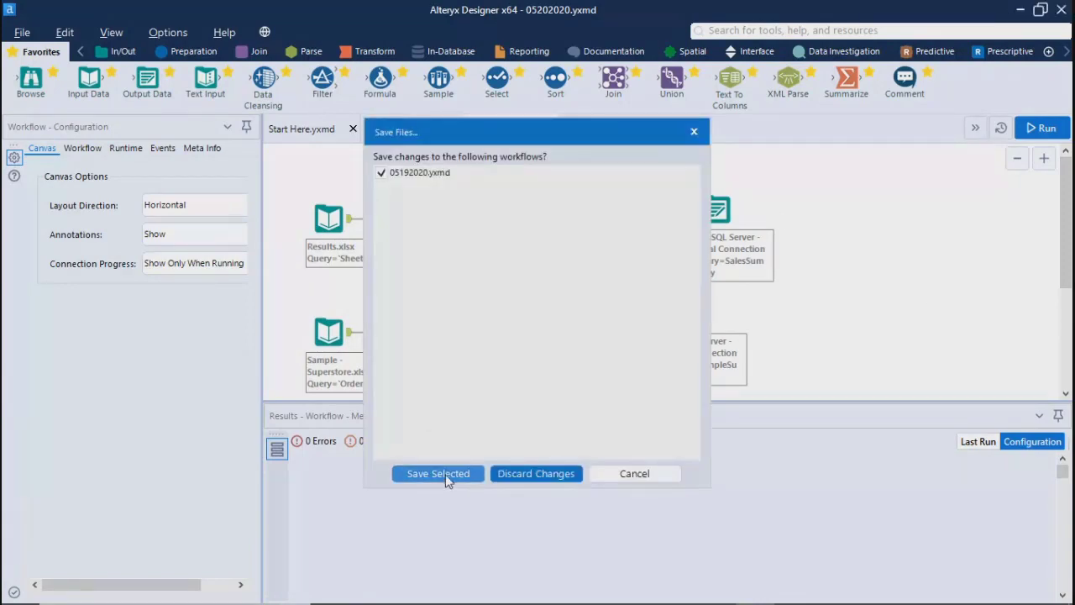
left_click(438, 474)
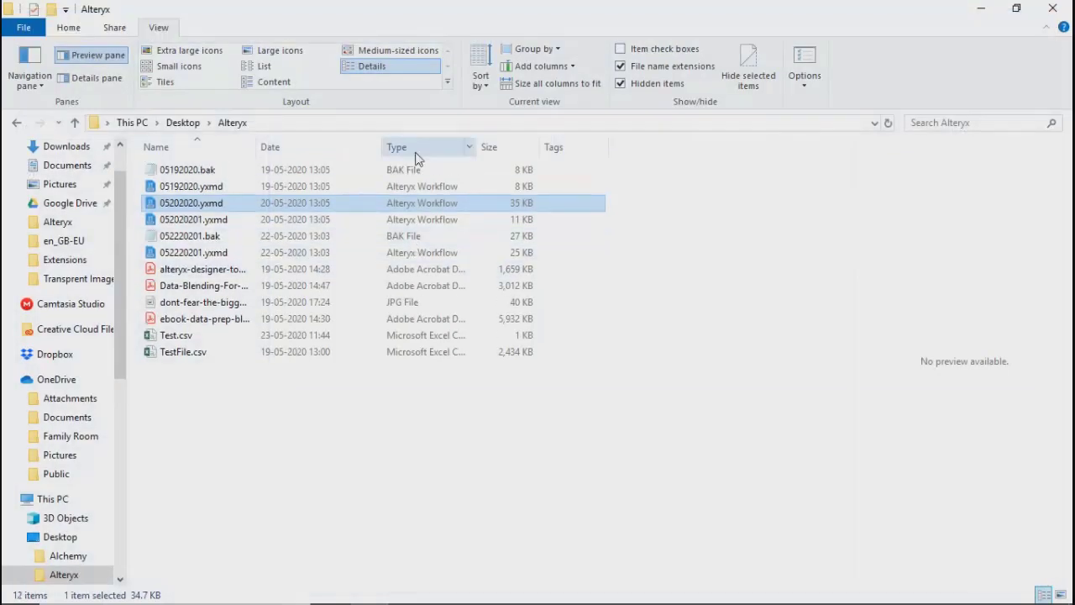
Step: Sort the Alteryx folder in File Explorer by date and open 052220201.yxmd in Alteryx Designer
left_click(293, 143)
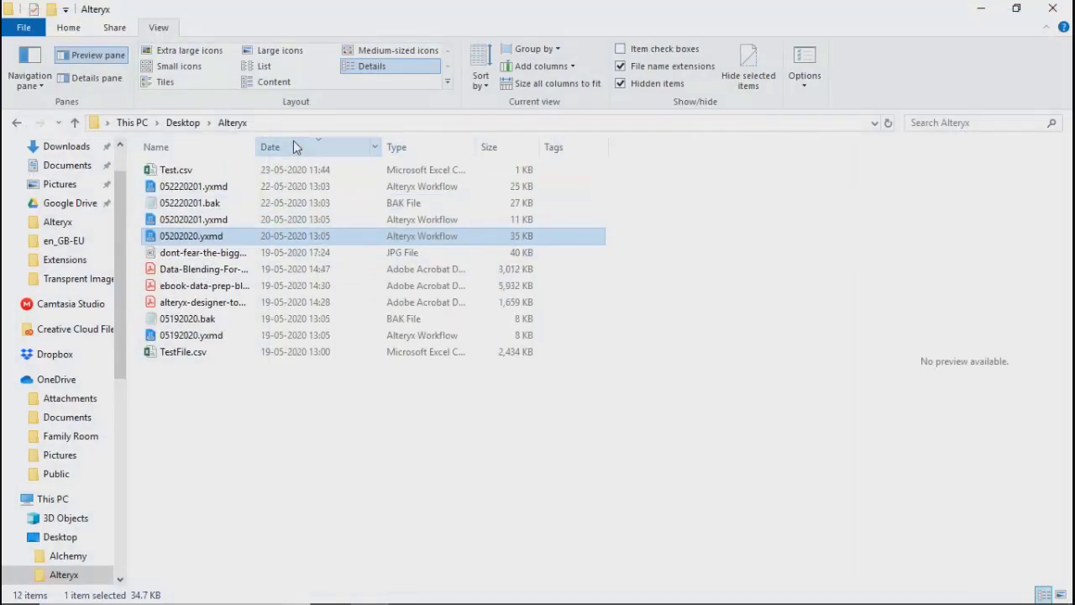
left_click(173, 190)
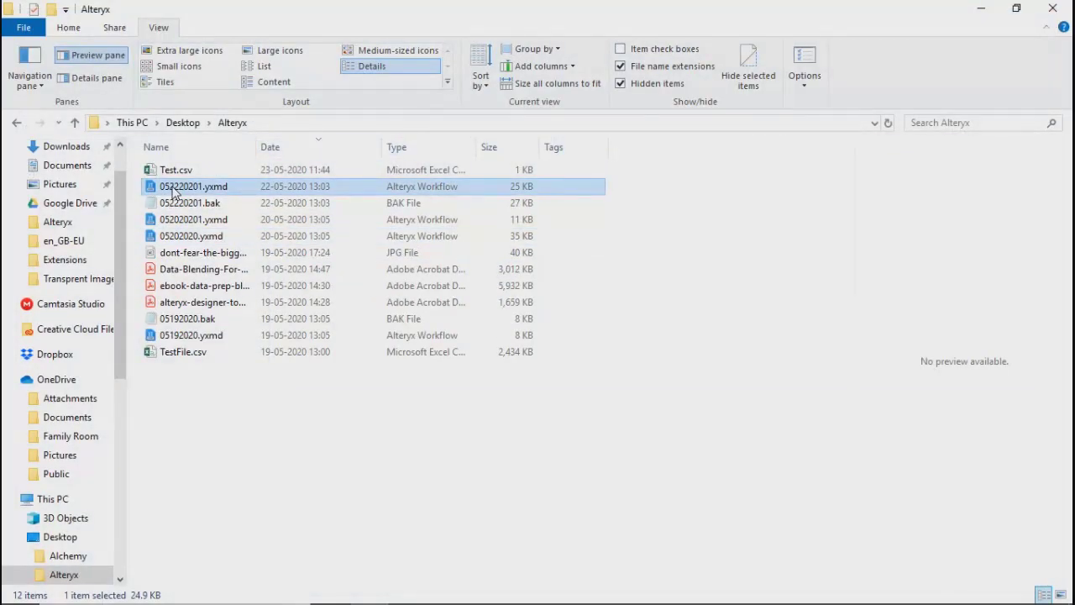
double_click(173, 191)
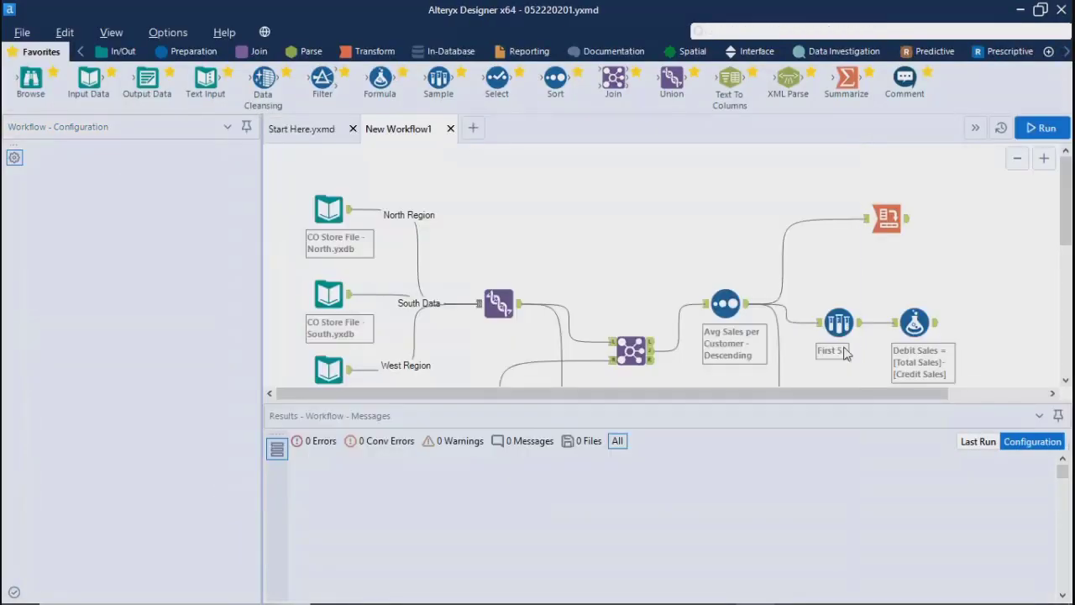
Step: Move the [Region] = "West" Filter and the Summarize tool up on the canvas, and shrink the Results window
left_click_drag(1067, 207, 1067, 262)
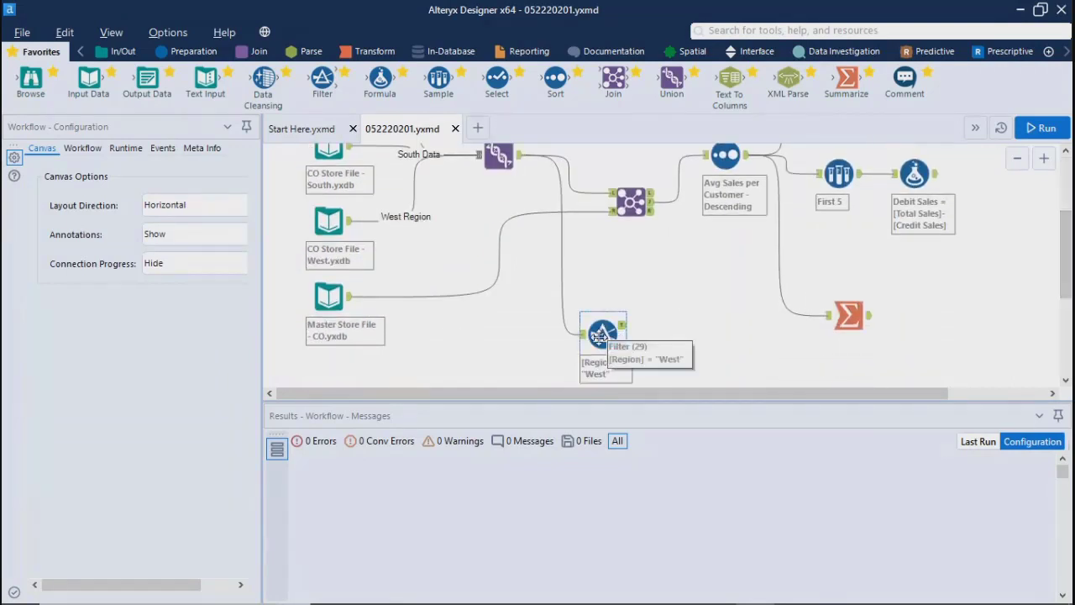
left_click_drag(599, 336, 599, 288)
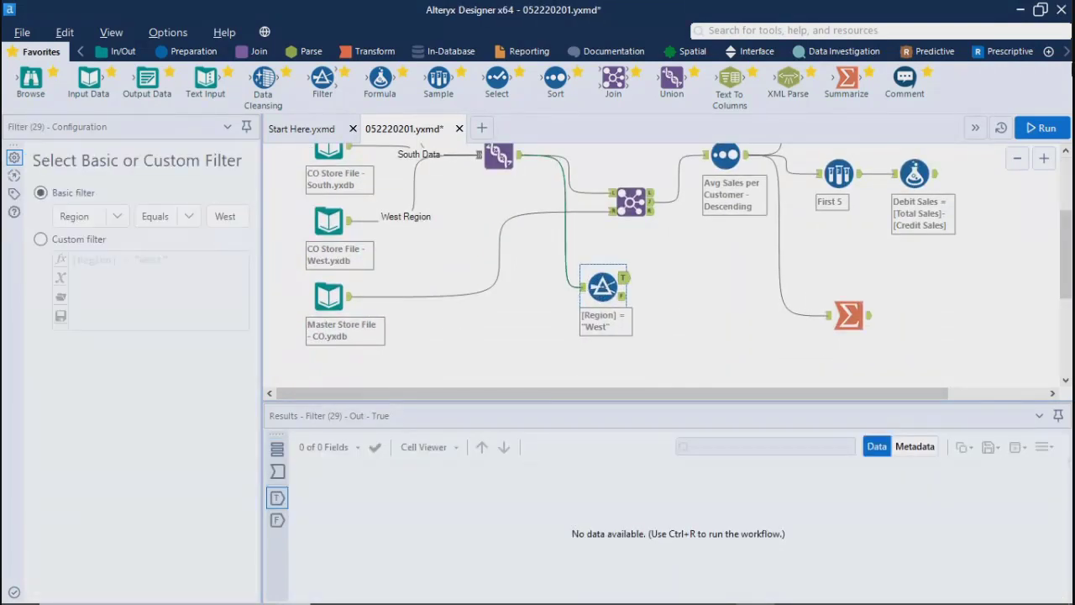
left_click_drag(846, 323, 834, 273)
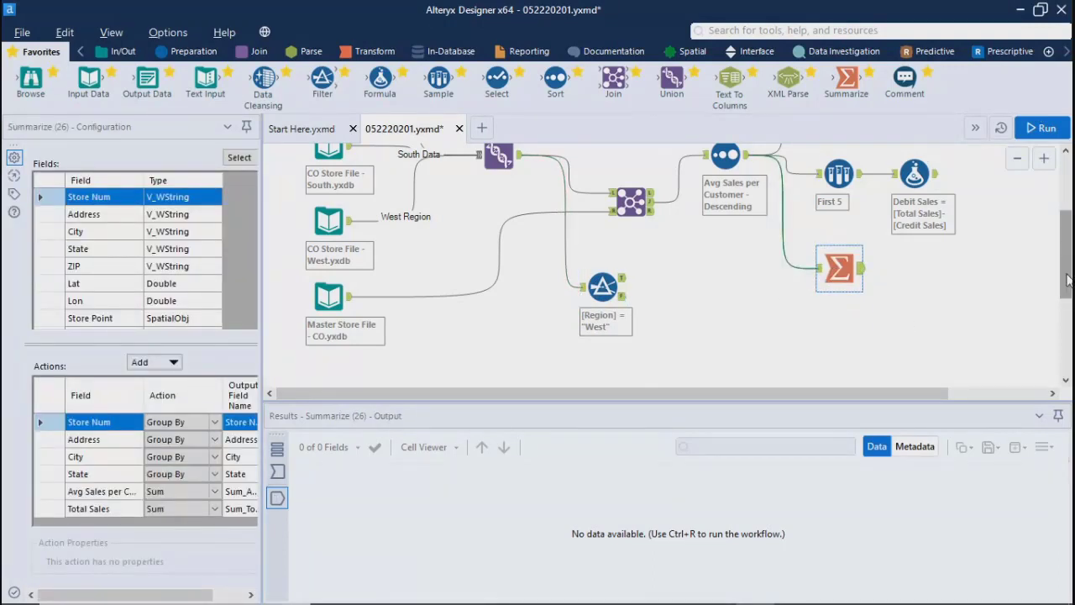
left_click_drag(1069, 280, 1069, 232)
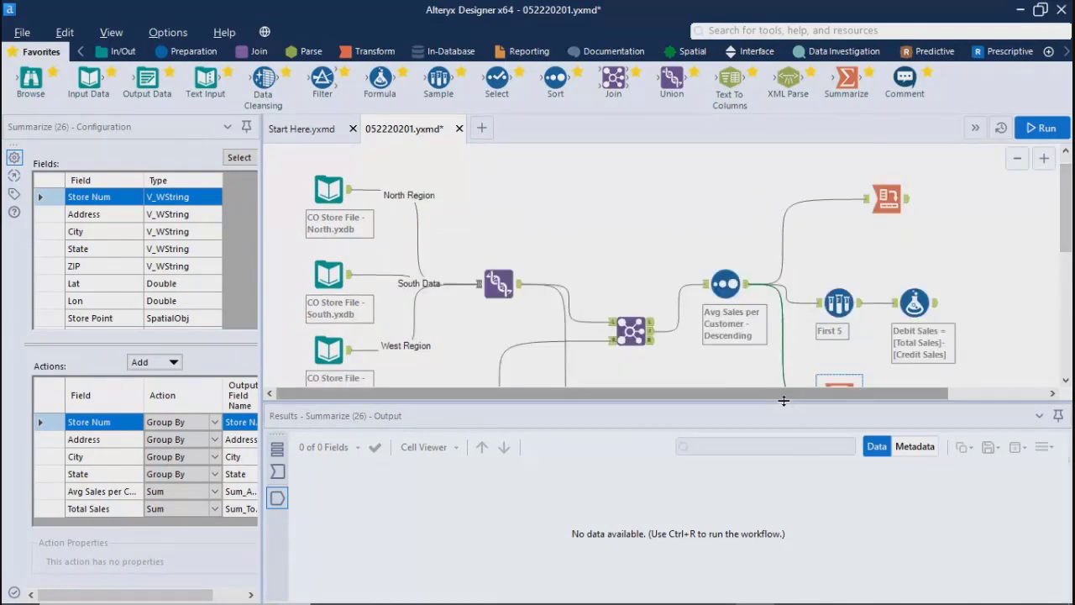
left_click_drag(778, 402, 778, 483)
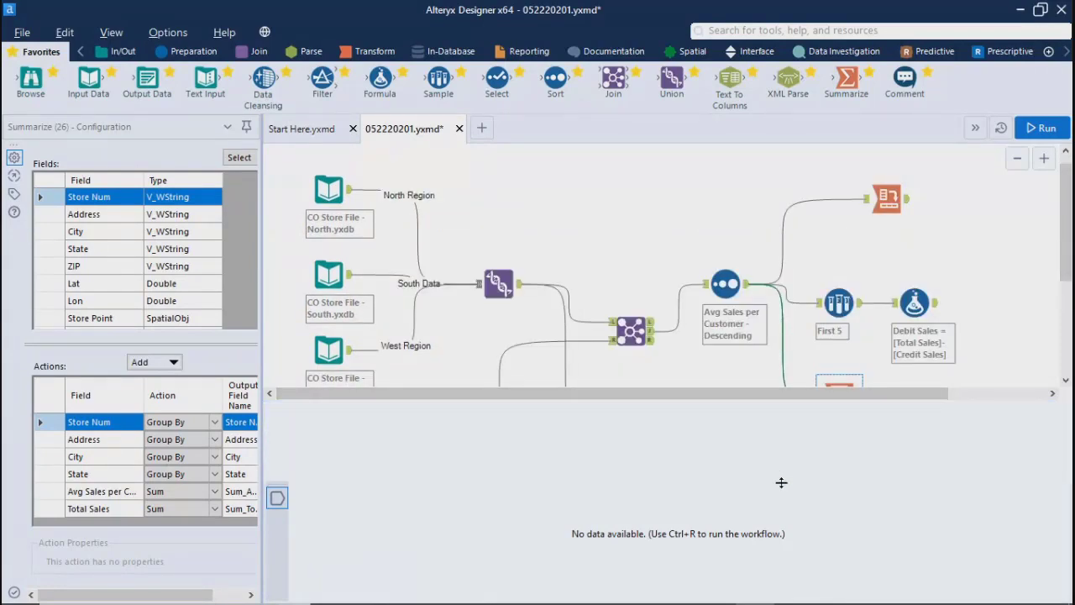
Step: Nudge the Filter and Summarize tools into place and line up the Cross Tab tool above the First 5 Sample tool
left_click(602, 415)
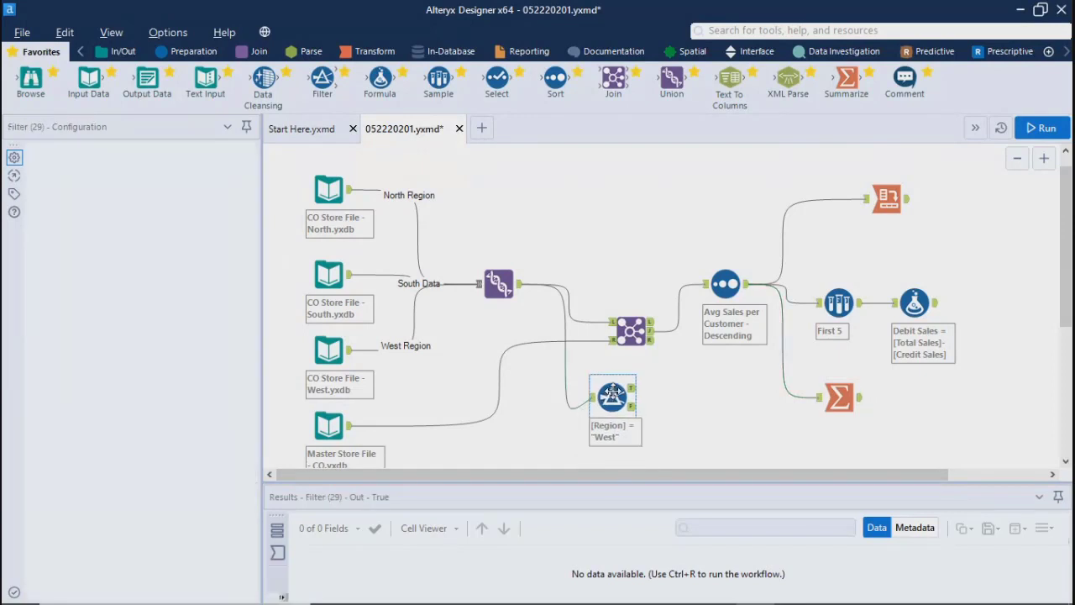
left_click_drag(601, 415, 610, 398)
left_click_drag(849, 409, 848, 399)
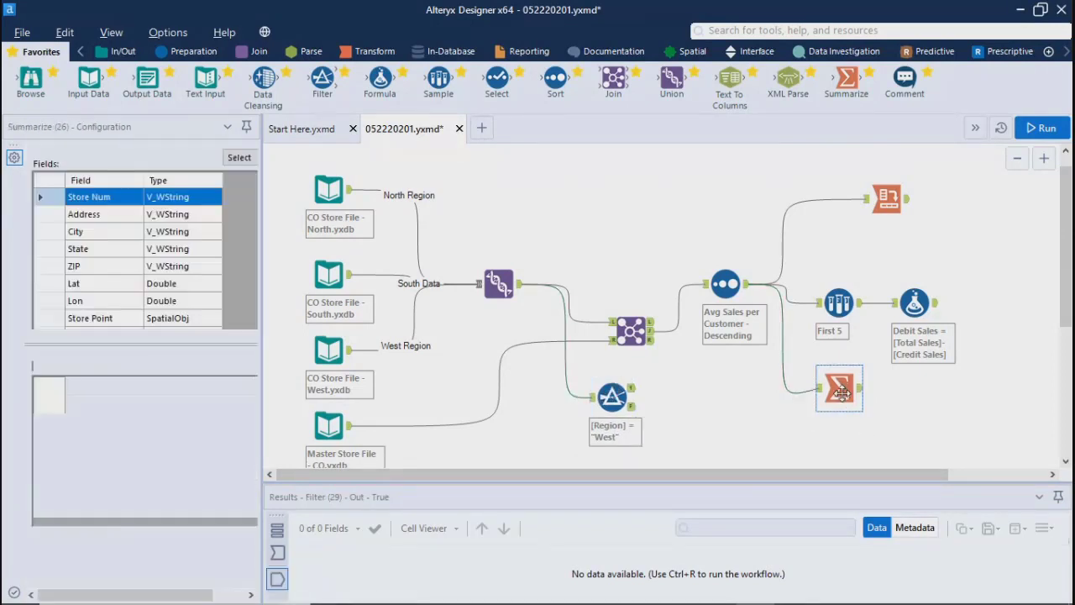
left_click_drag(889, 202, 845, 210)
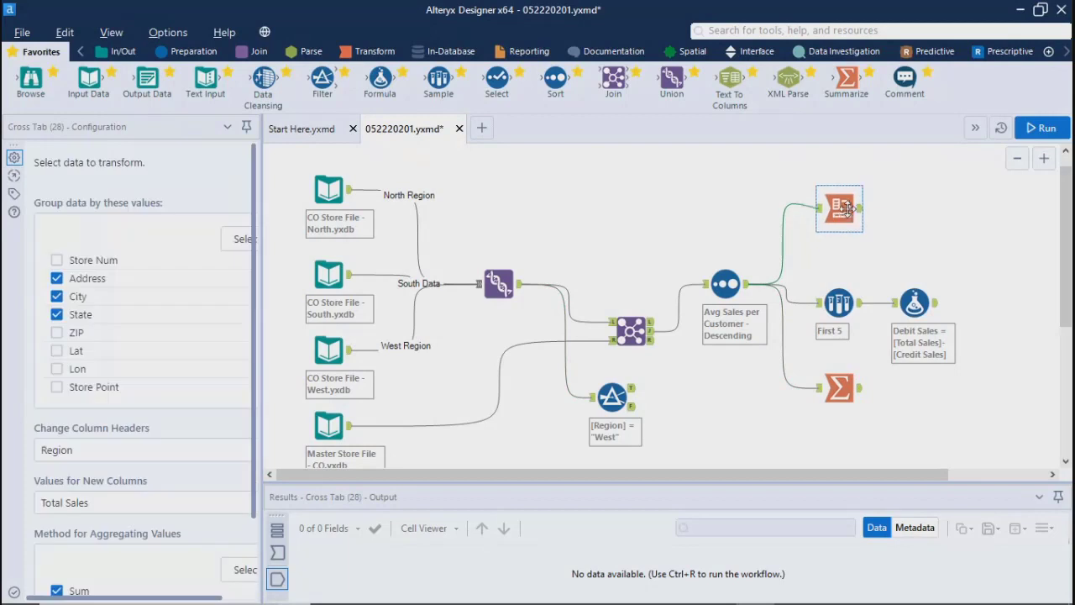
left_click(973, 264)
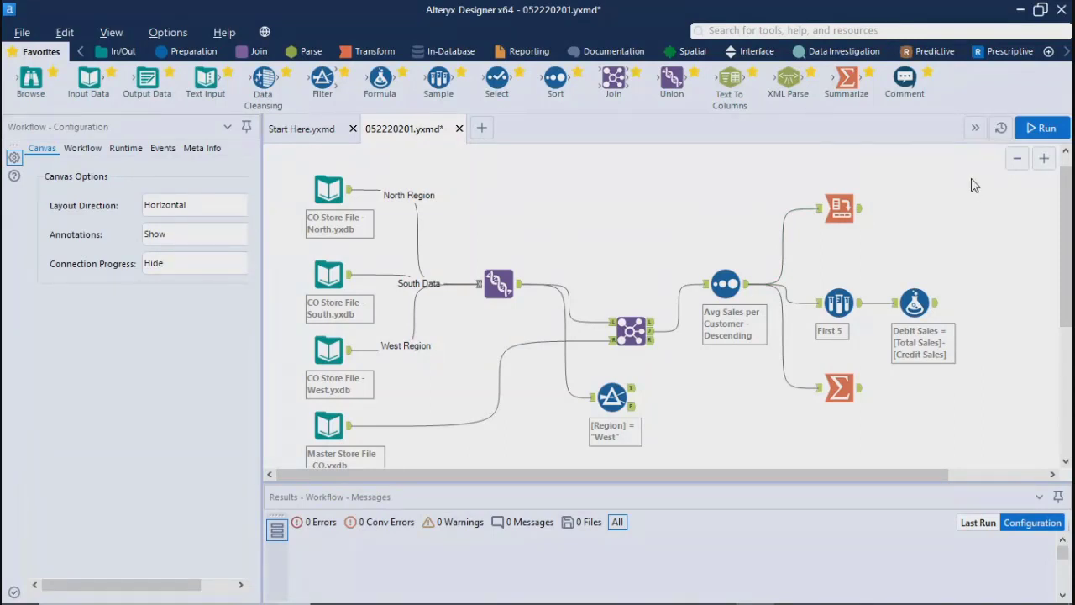
Step: Attach a Reporting Insight tool to the Summarize tool's output and run the workflow
left_click(841, 390)
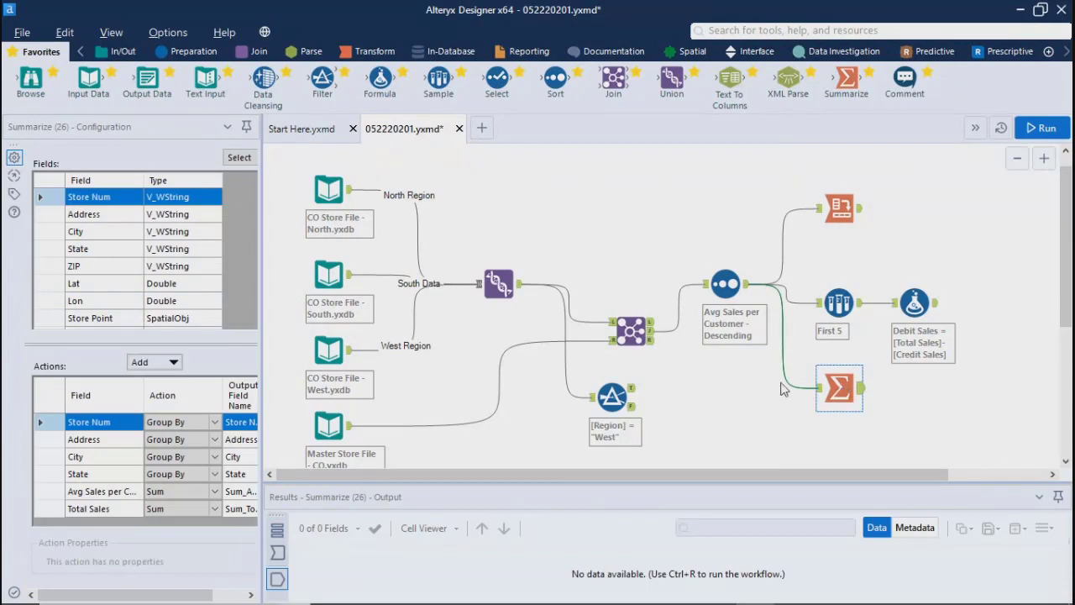
left_click(725, 438)
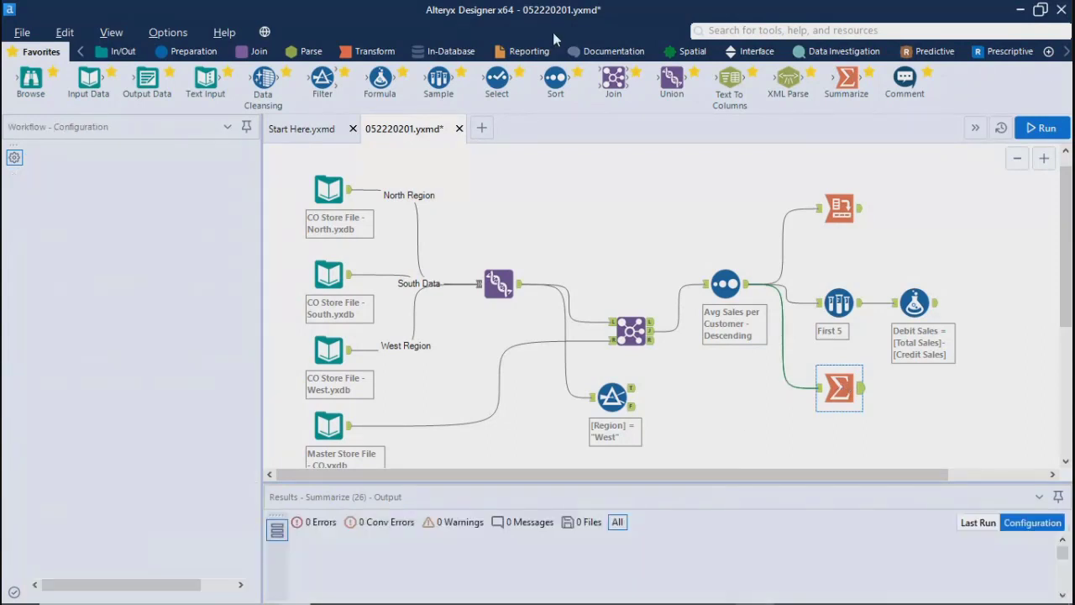
left_click(509, 51)
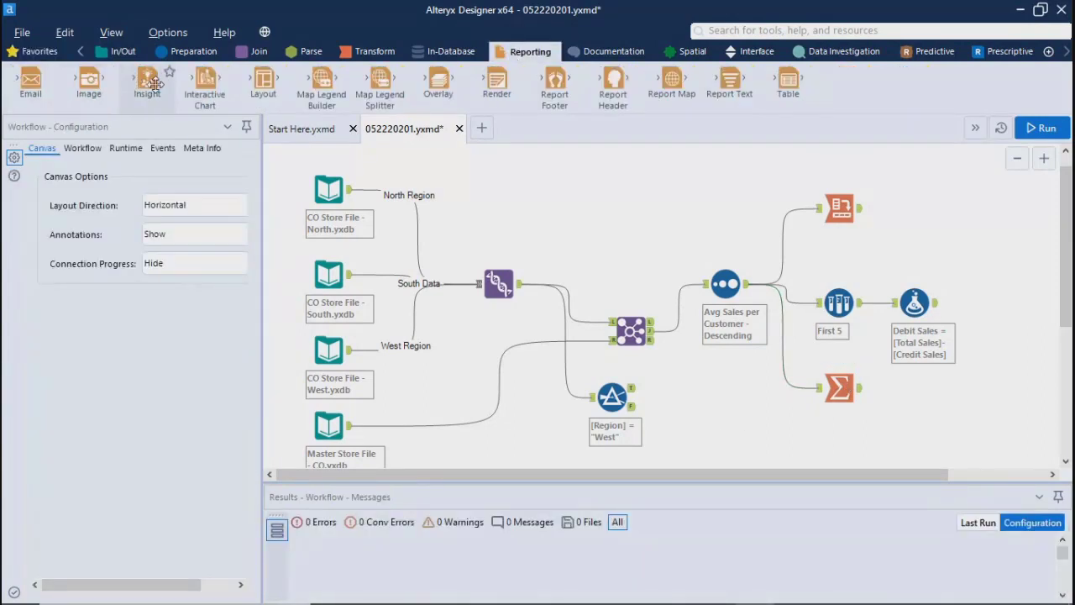
left_click_drag(152, 82, 939, 389)
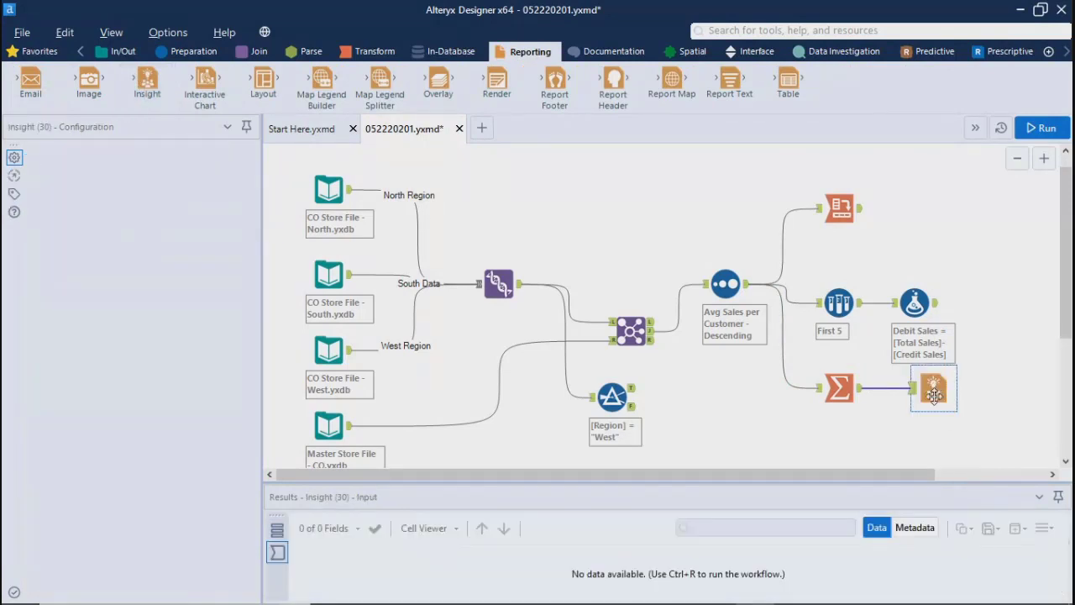
left_click(1040, 130)
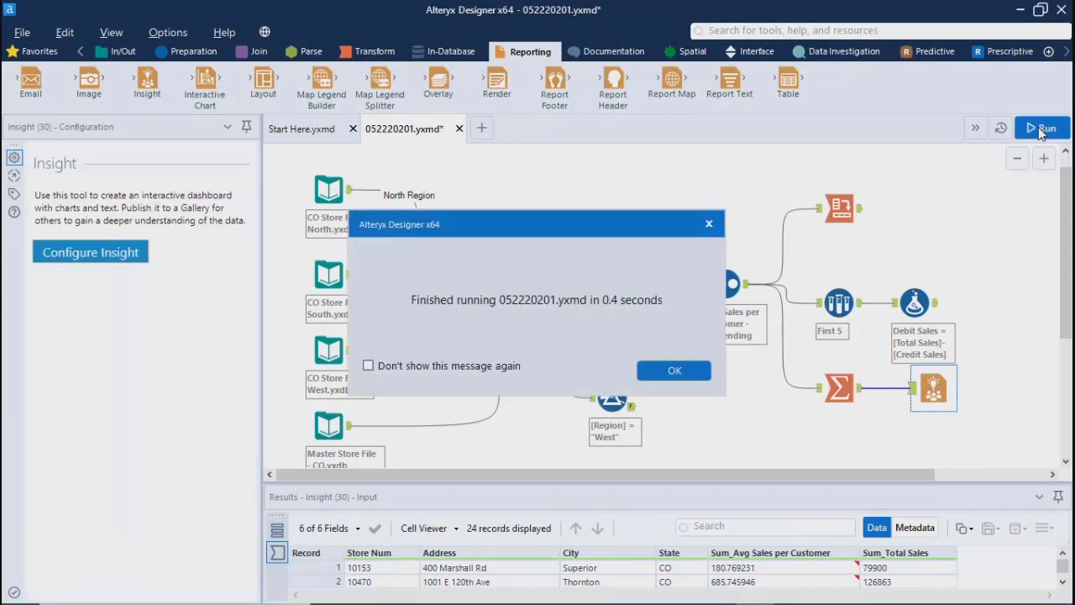
left_click(675, 370)
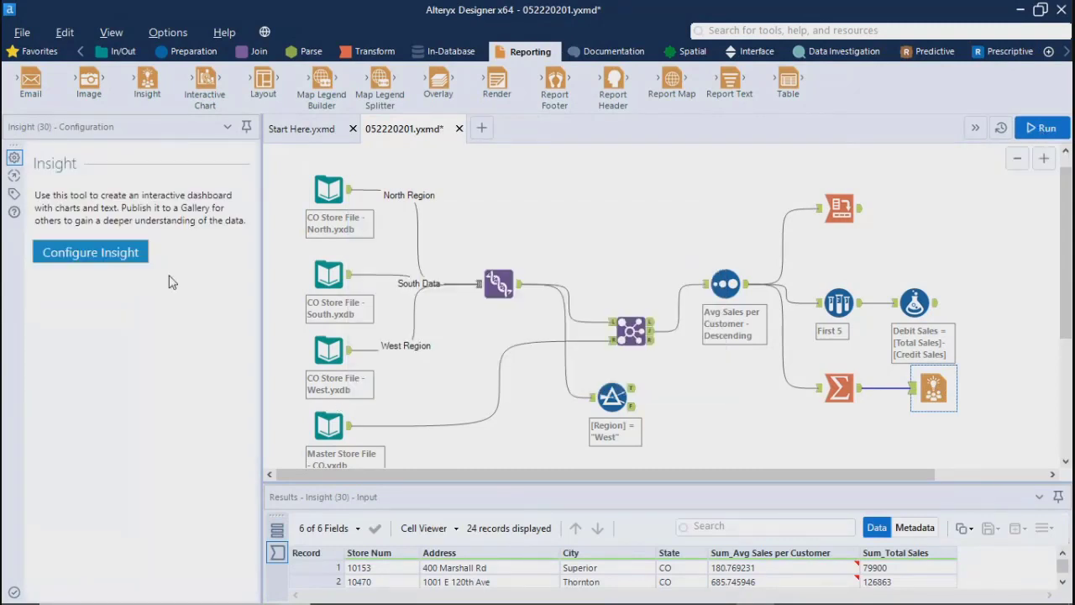
Step: Try to configure the Insight tool, then close its window and delete the tool from the workflow
left_click(114, 260)
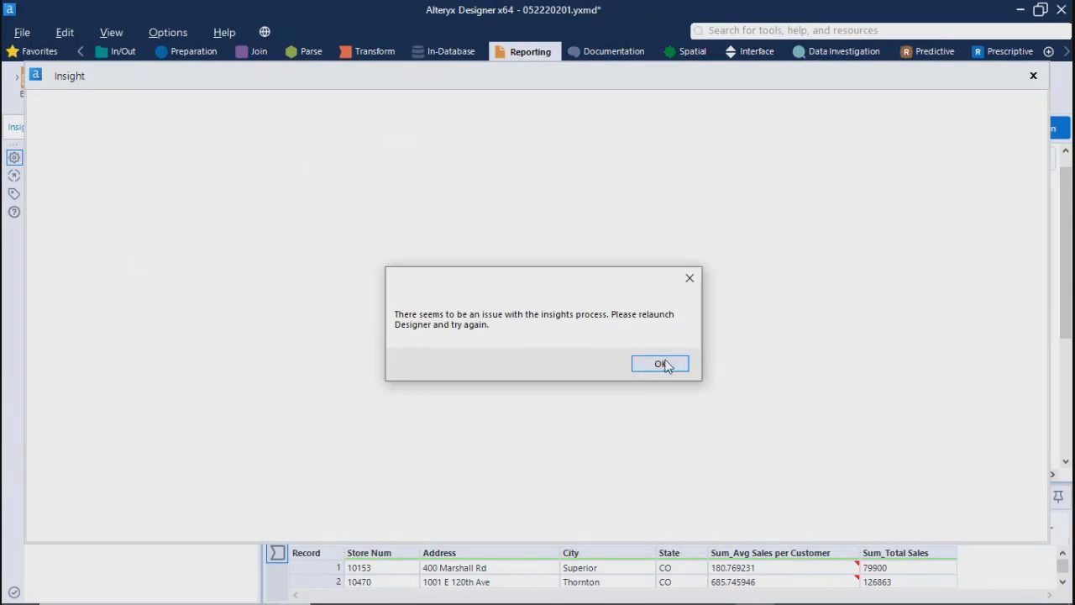
left_click(662, 364)
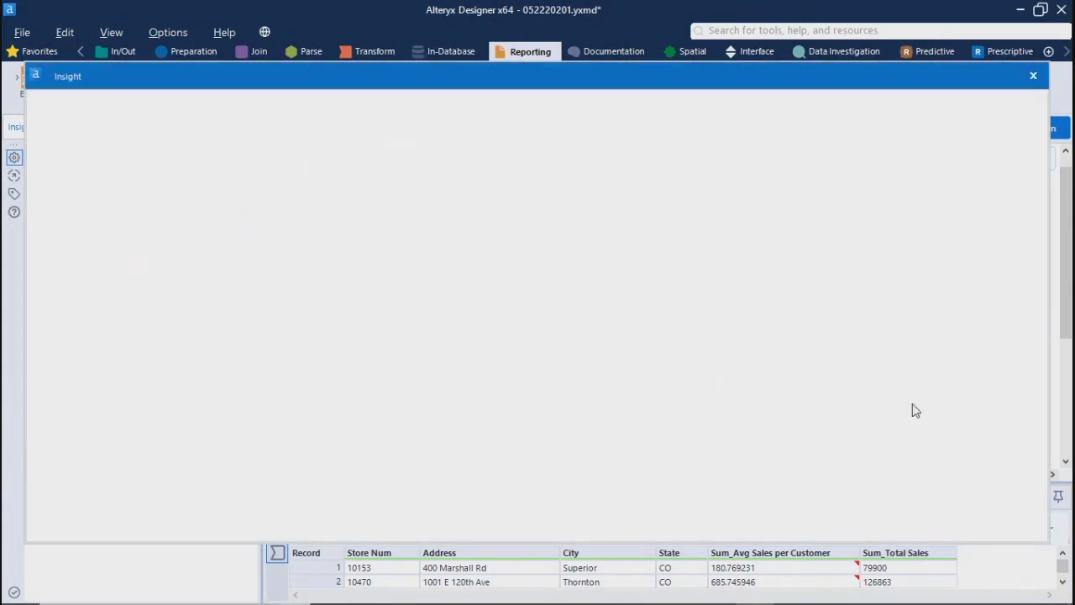
left_click(1033, 76)
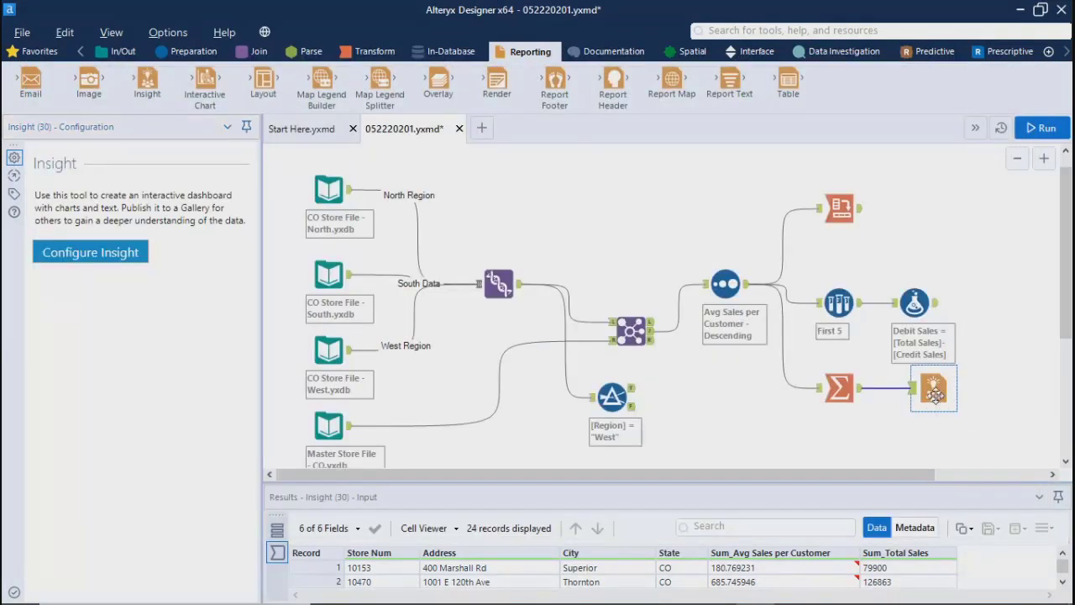
key("Delete")
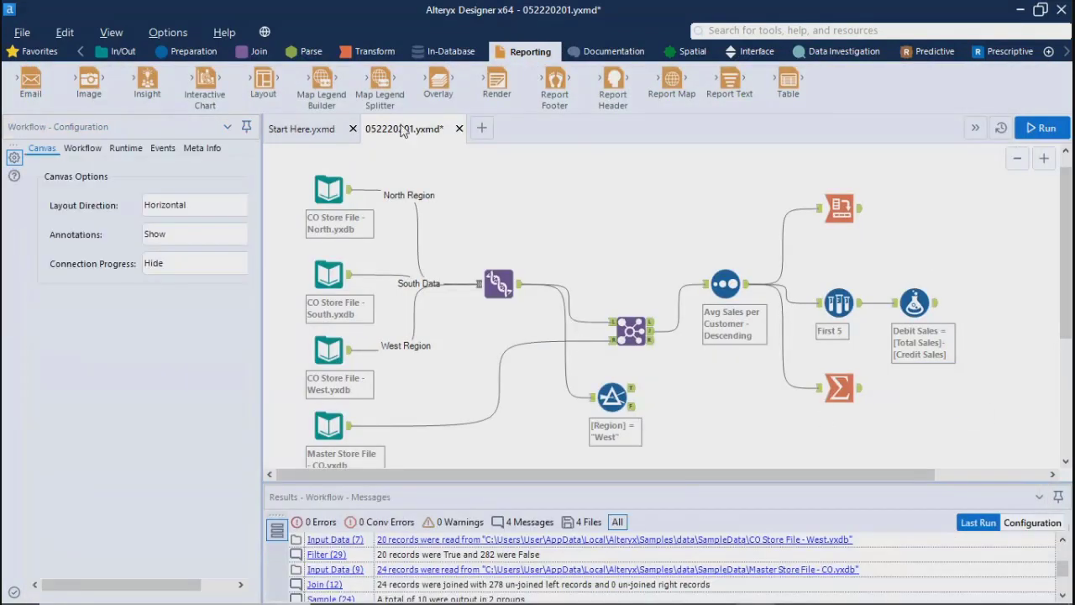
Step: Add a new Insight tool, connect it to the Union tool's output and place it above the Join tool
left_click_drag(147, 79, 761, 413)
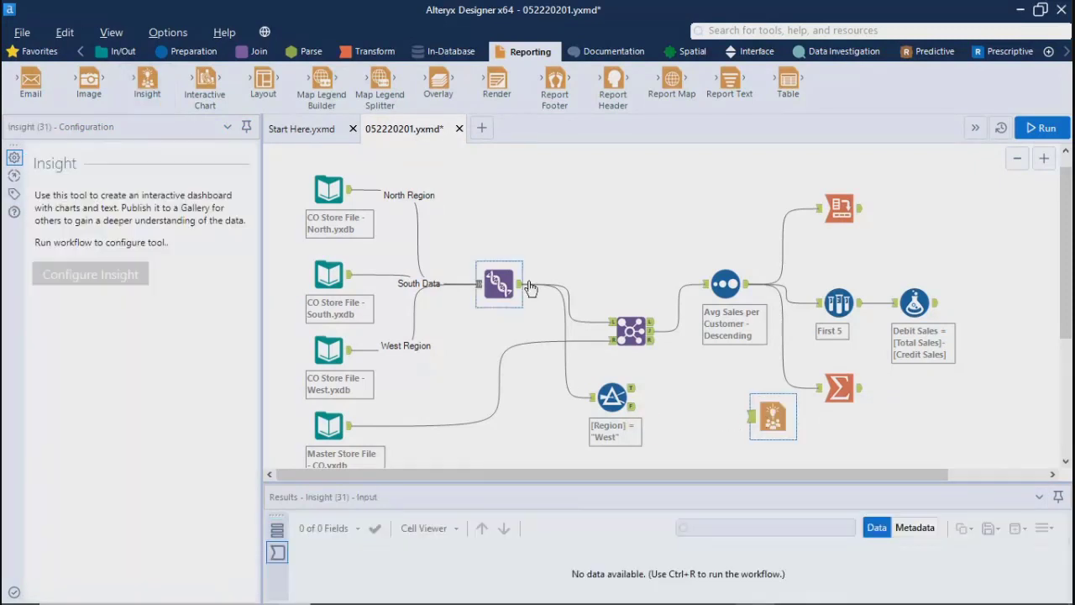
left_click_drag(520, 284, 740, 415)
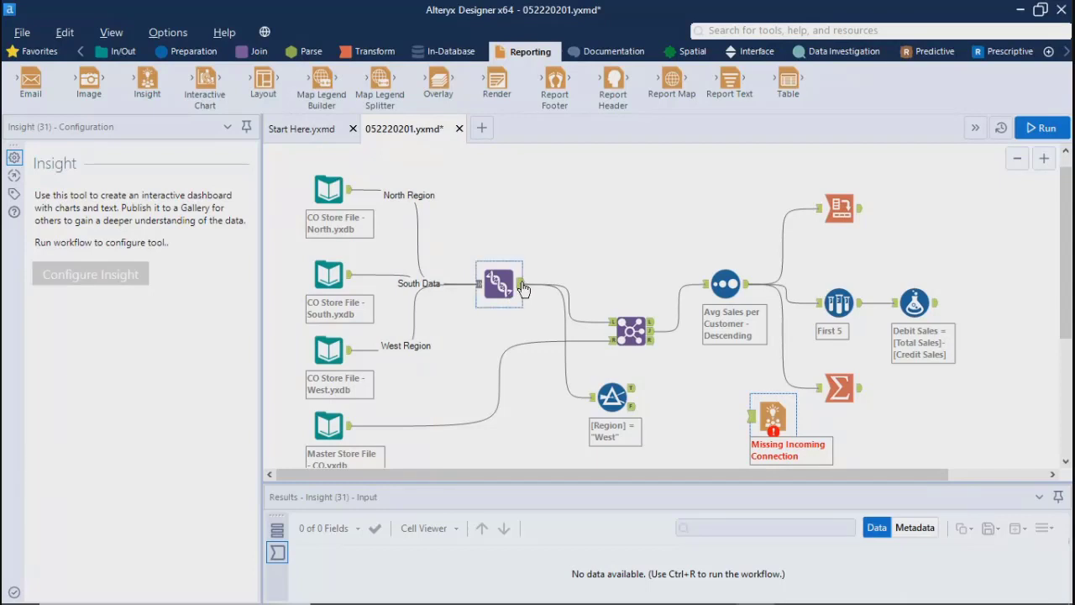
left_click_drag(522, 288, 602, 210)
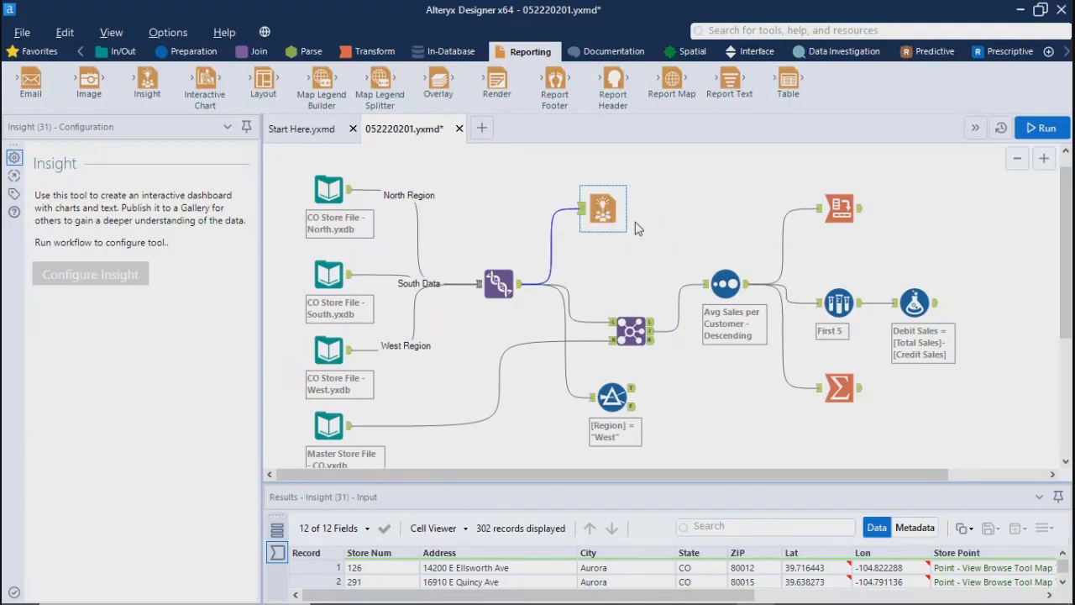
left_click(692, 229)
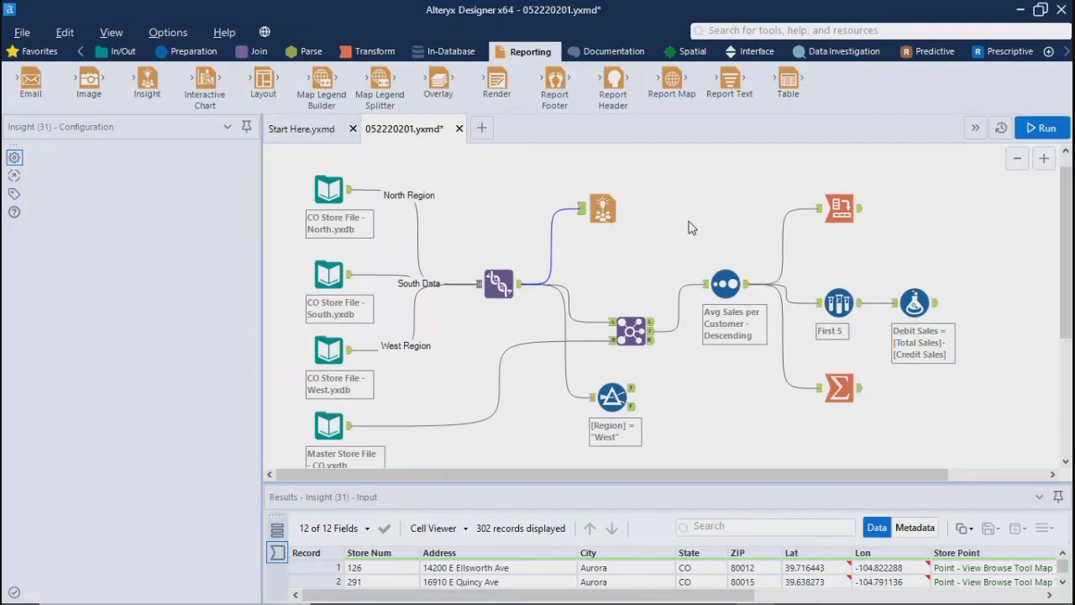
Step: Run the workflow and try to configure the Insight tool on the Union output, then delete that tool
left_click(1046, 127)
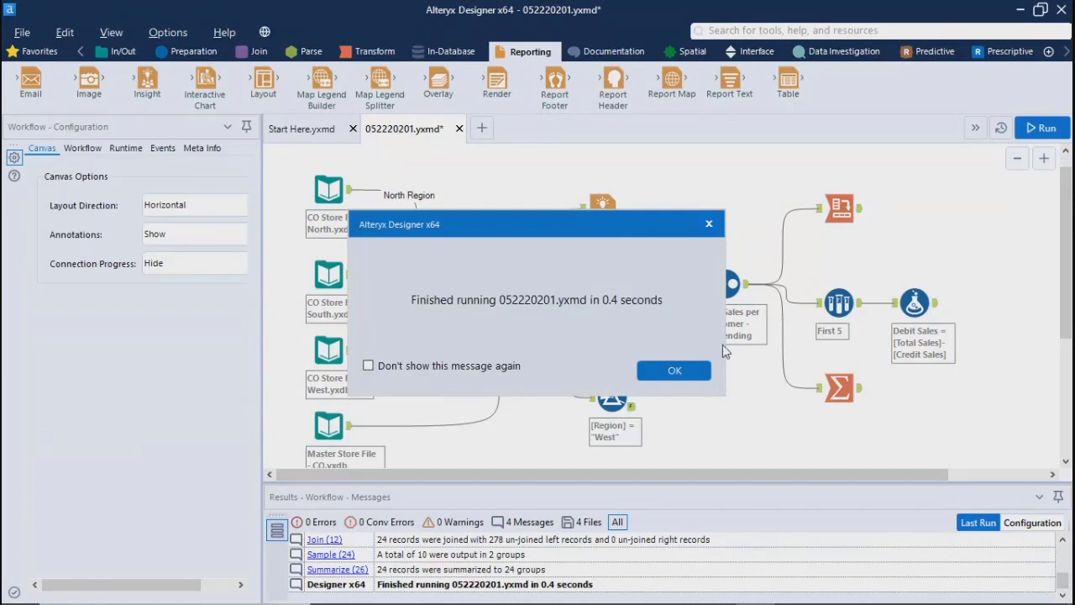
left_click(675, 371)
left_click(602, 210)
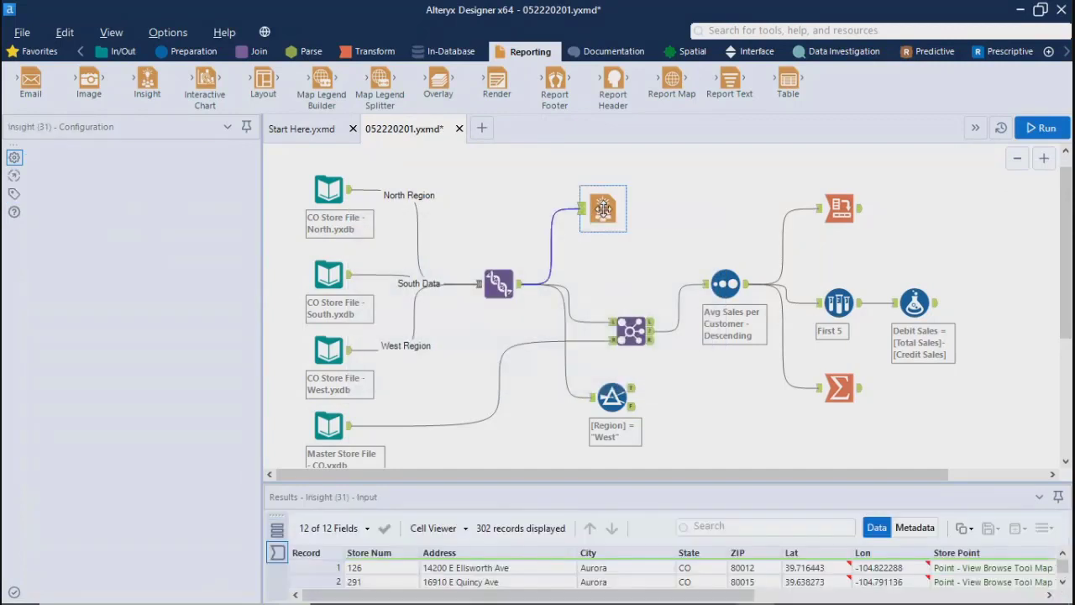
left_click(110, 254)
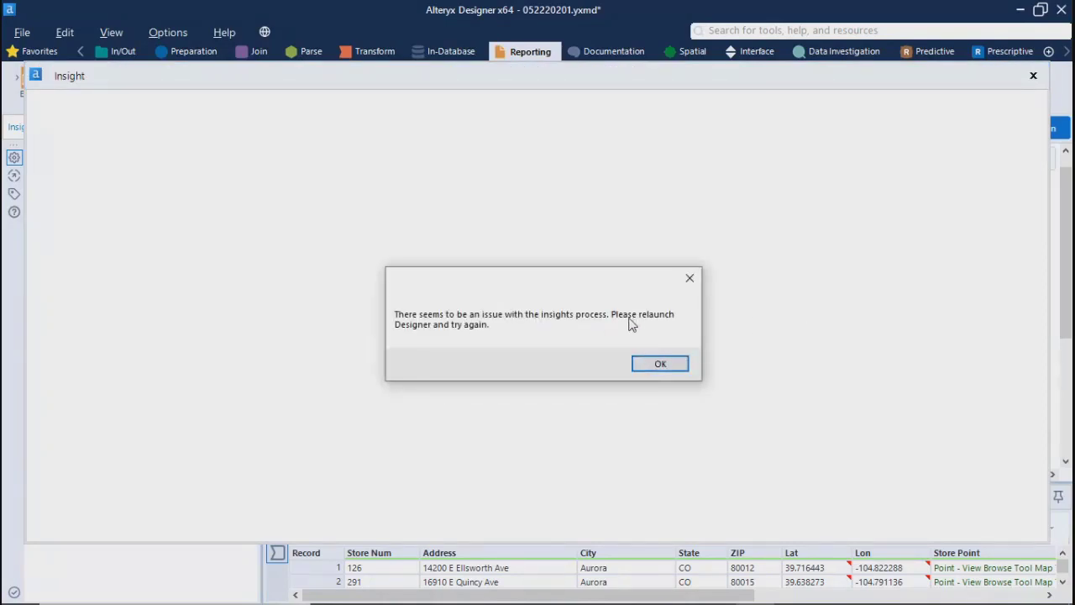
left_click(675, 365)
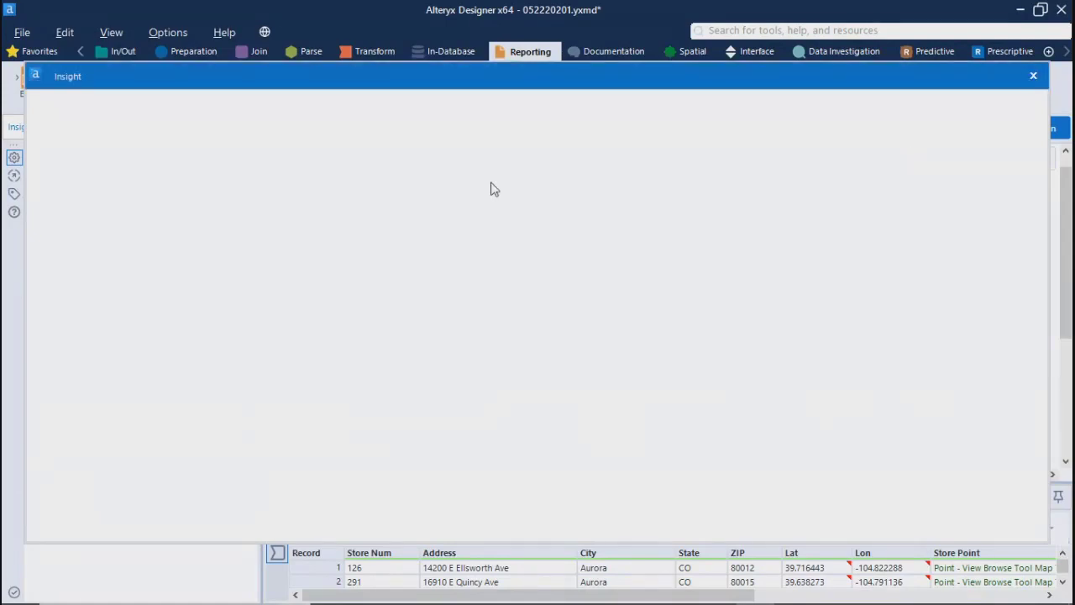
left_click(1035, 77)
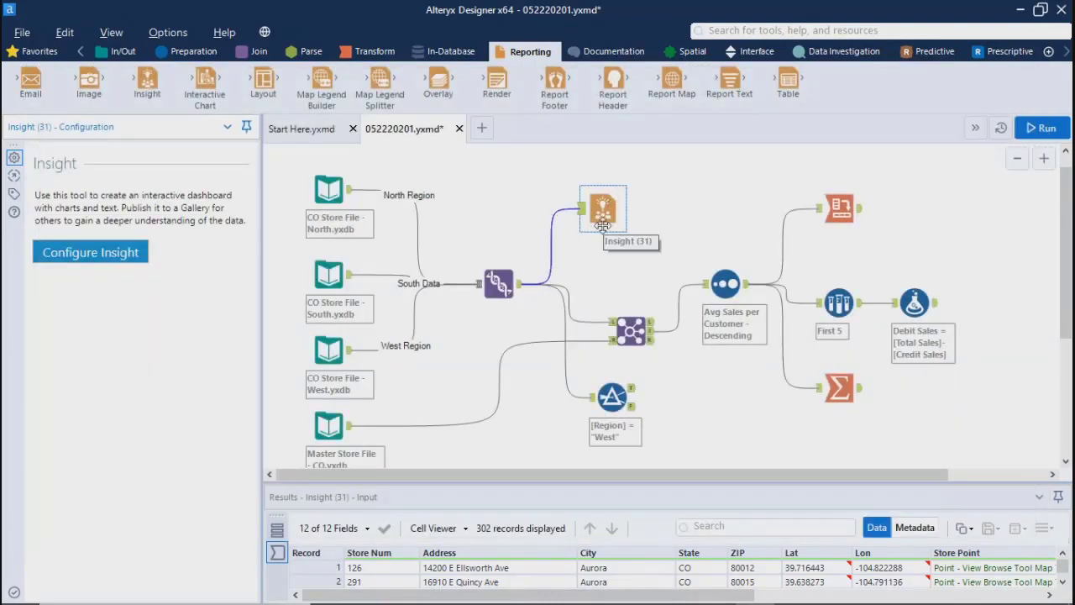
key("Delete")
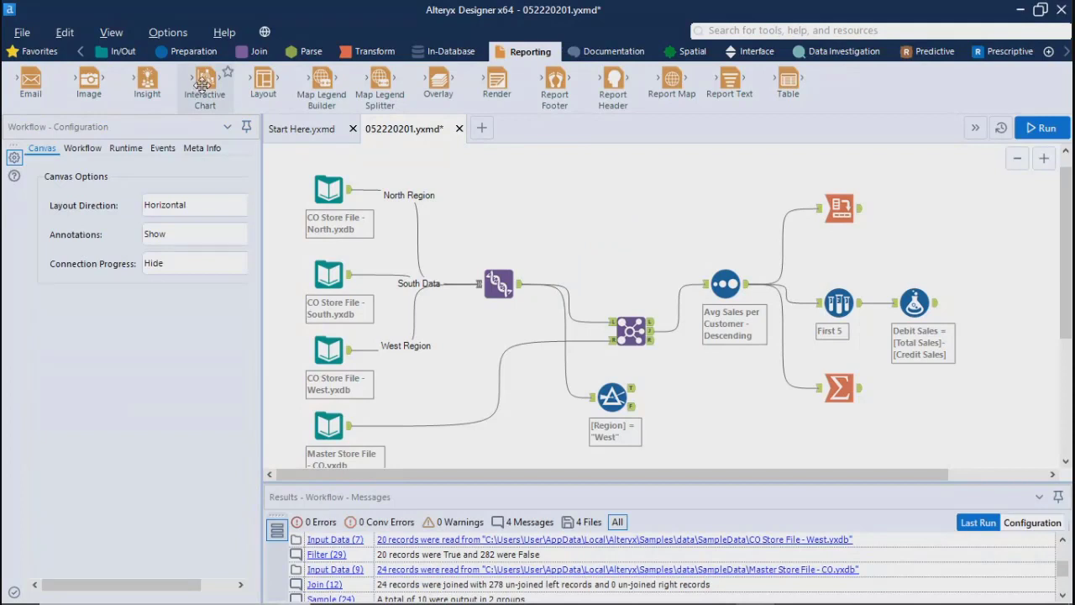
Step: Add an Interactive Chart tool above the Join tool, connect it to the Union tool's output and open its chart configuration
left_click_drag(203, 85, 661, 208)
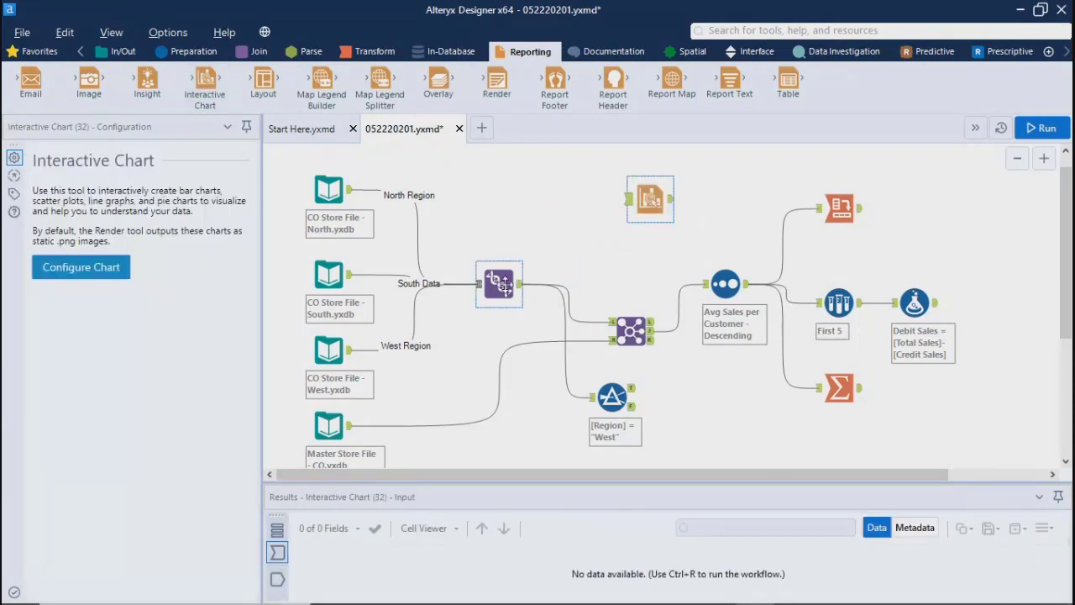
left_click_drag(520, 284, 628, 221)
left_click(615, 278)
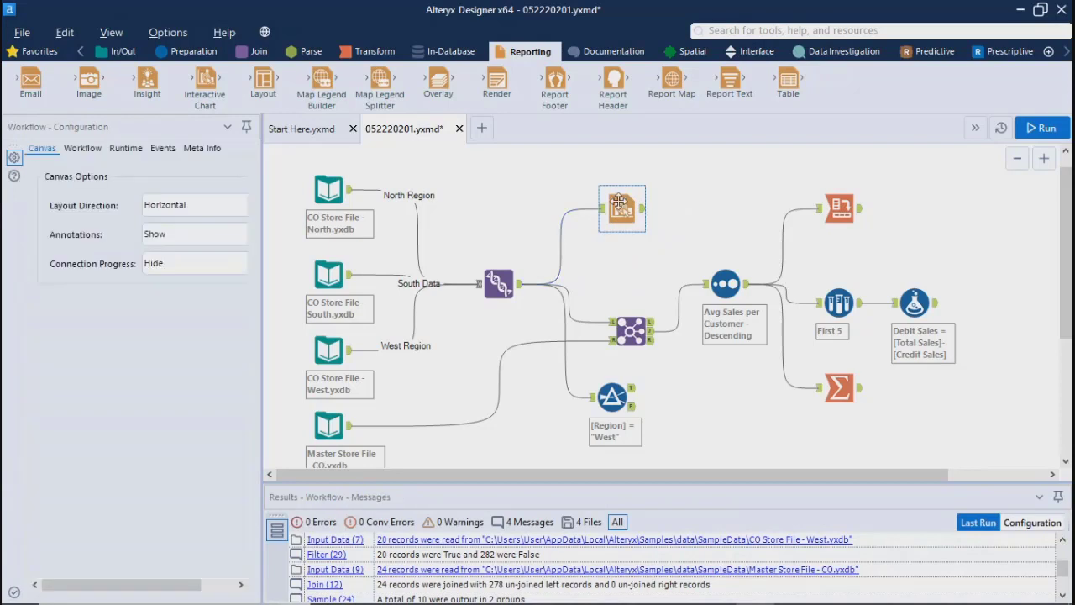
left_click(619, 201)
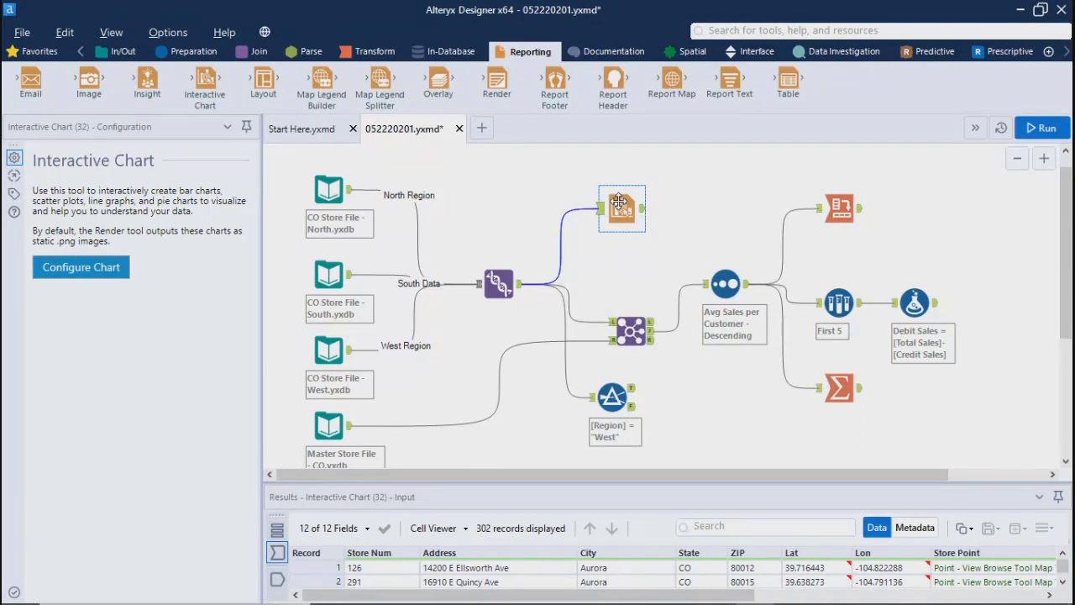
left_click(82, 268)
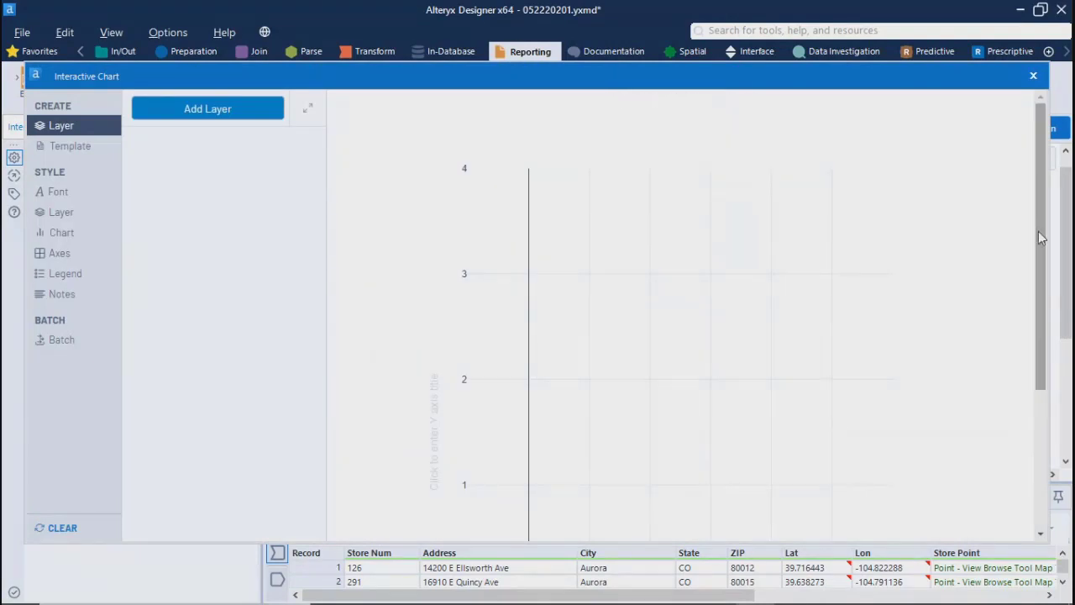
Step: Examine the empty chart preview, its zoom controls, and the Chart style and Layer creation sections
left_click_drag(1041, 240, 1039, 108)
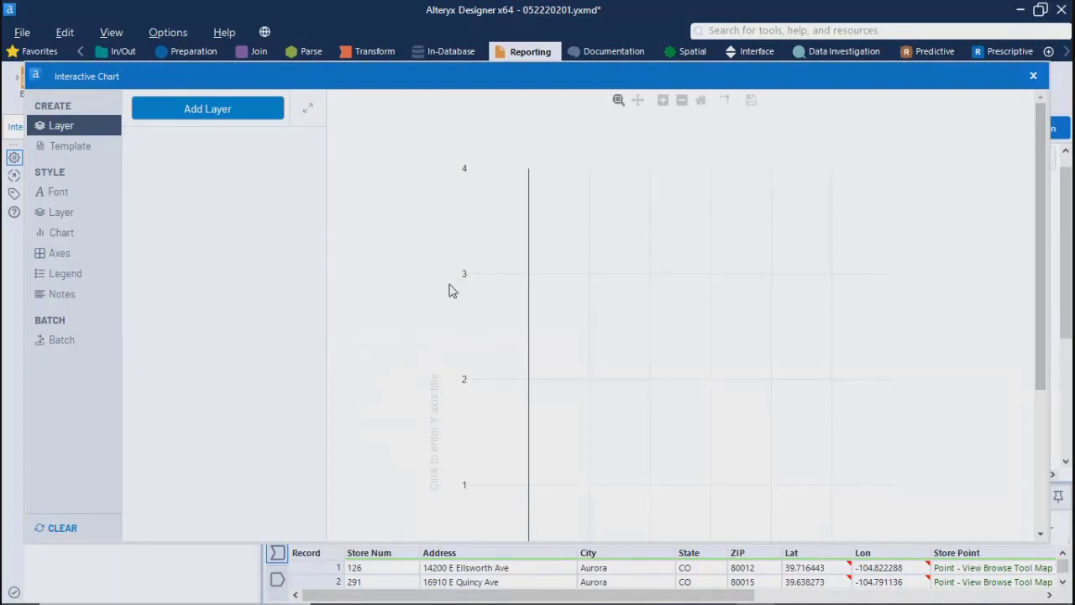
scroll(558, 444, "down", 5)
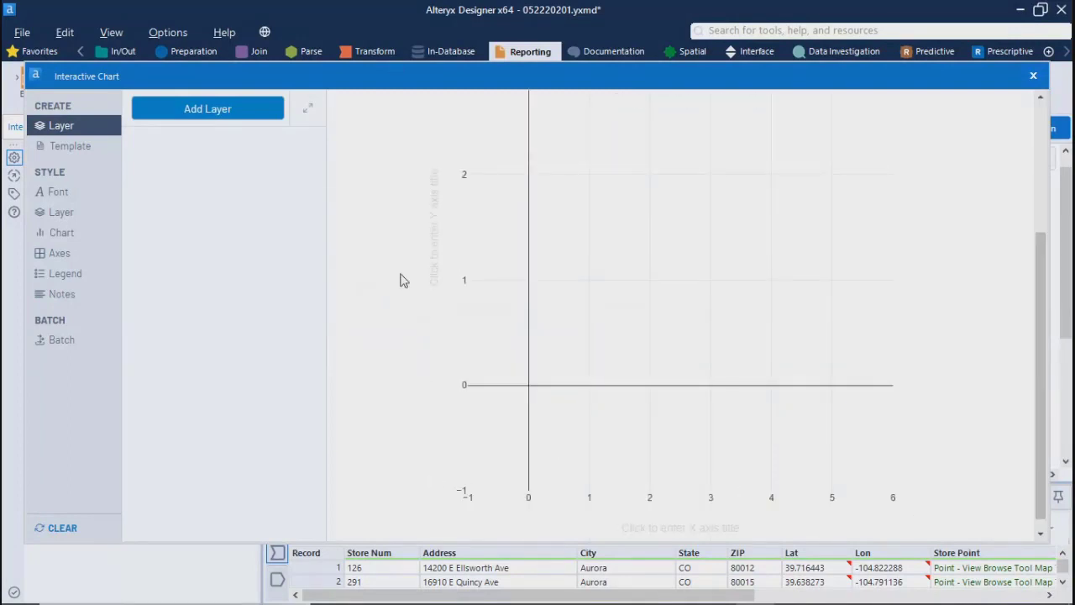
left_click_drag(1039, 403, 1018, 333)
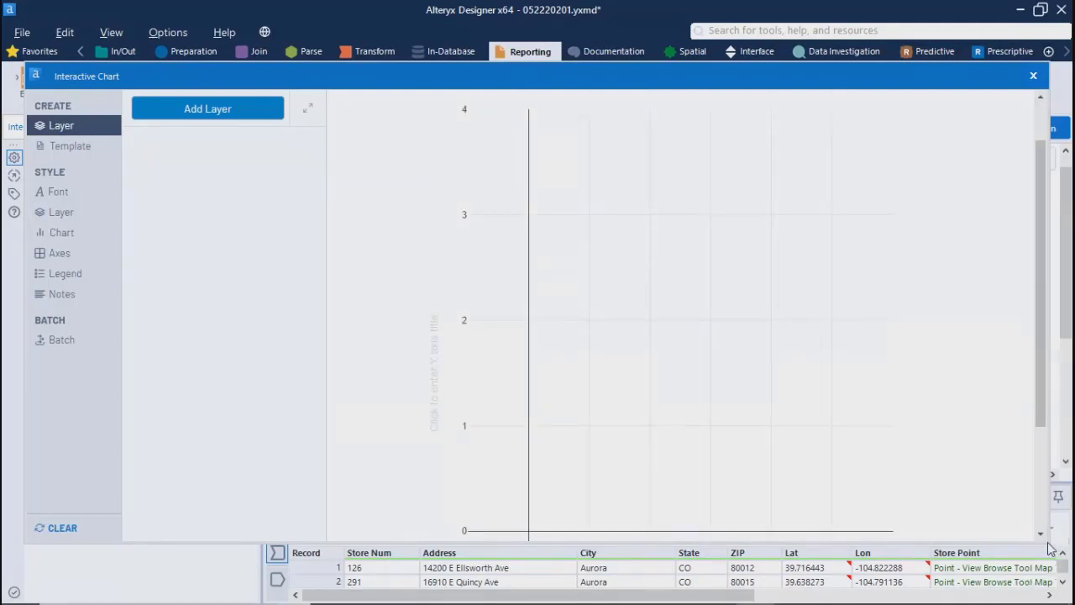
left_click_drag(1040, 412, 1042, 353)
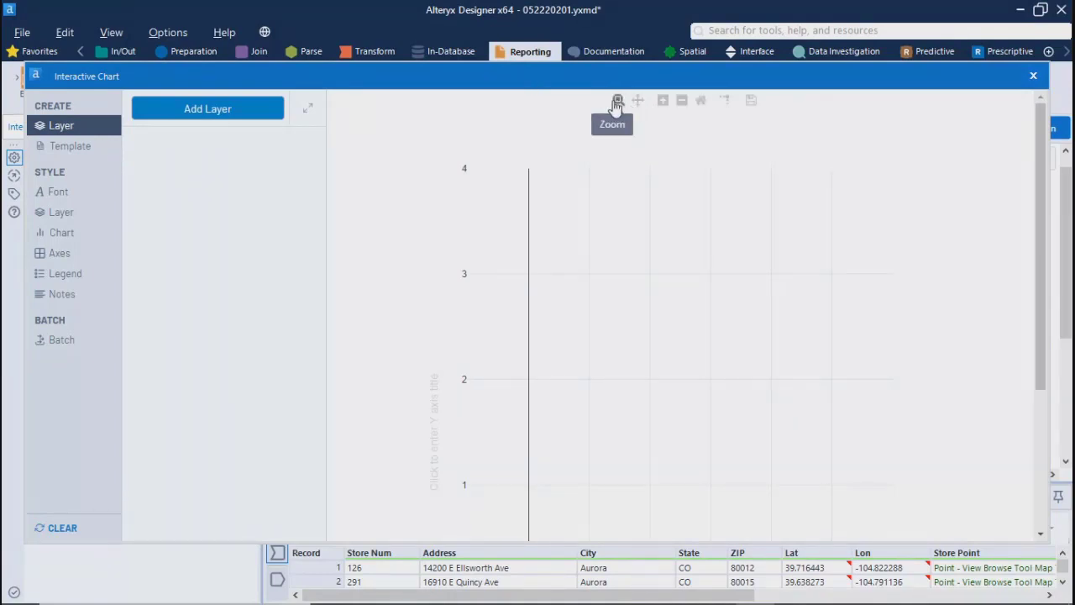
left_click(663, 101)
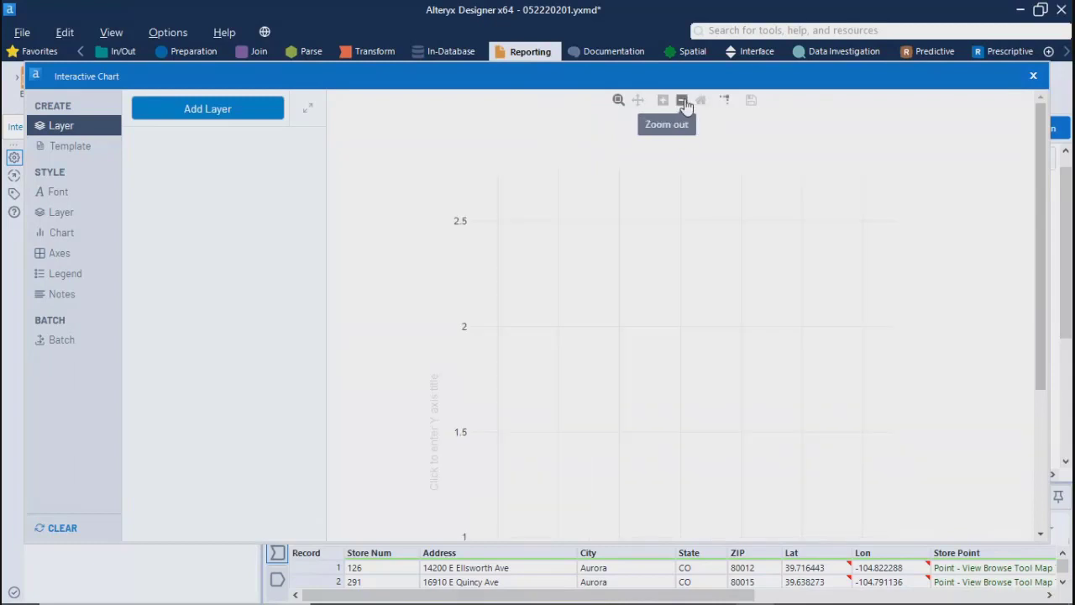
left_click(684, 102)
left_click(685, 101)
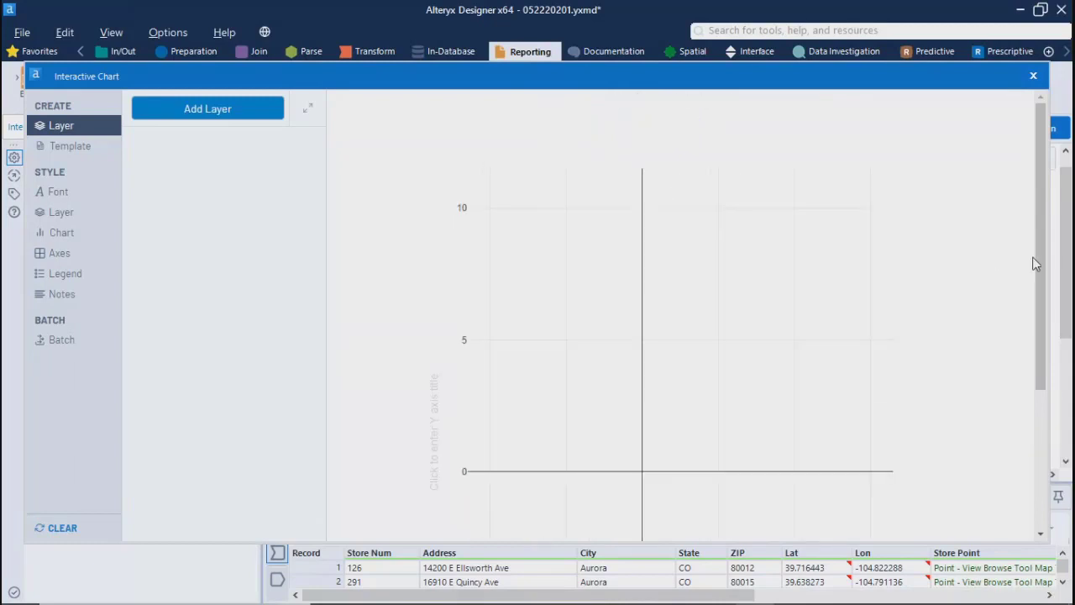
left_click_drag(1042, 280, 1049, 211)
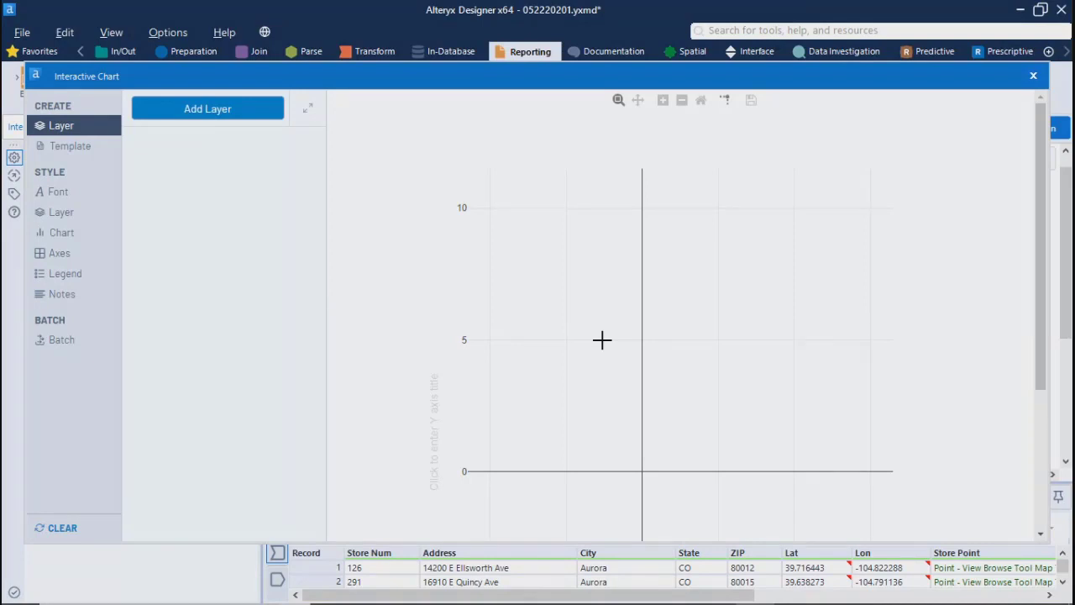
left_click(72, 239)
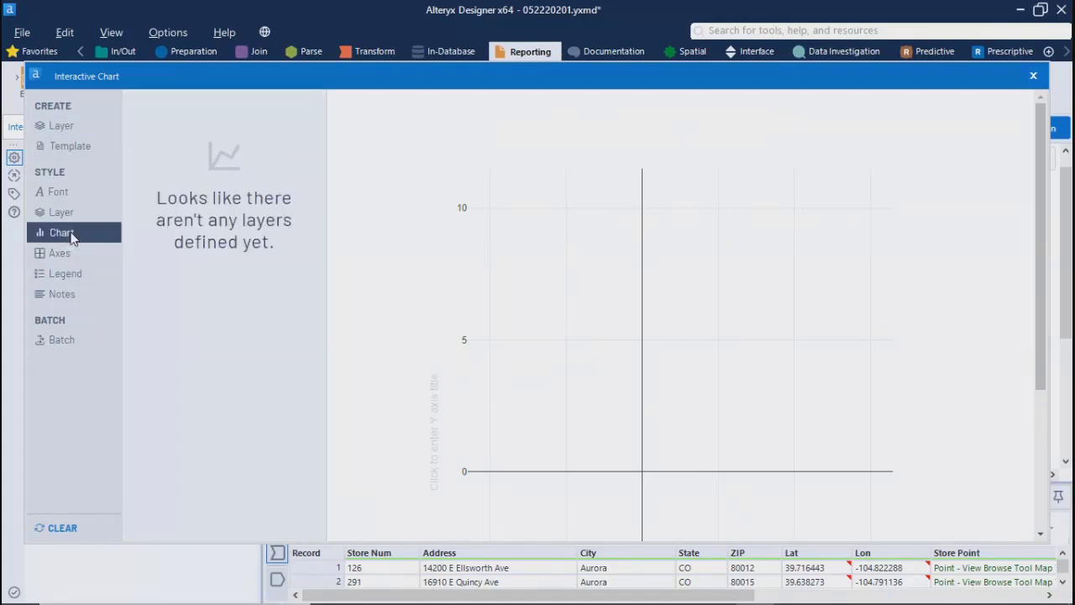
left_click(59, 128)
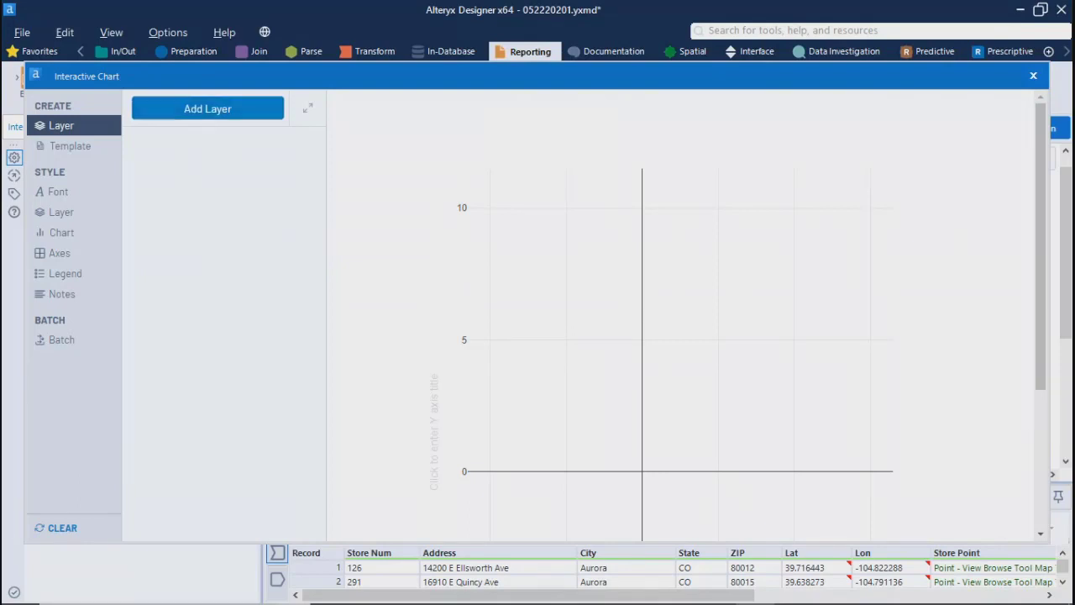
left_click_drag(1042, 362, 1023, 218)
Step: Add a new layer to the interactive chart and check the plot area
left_click(194, 120)
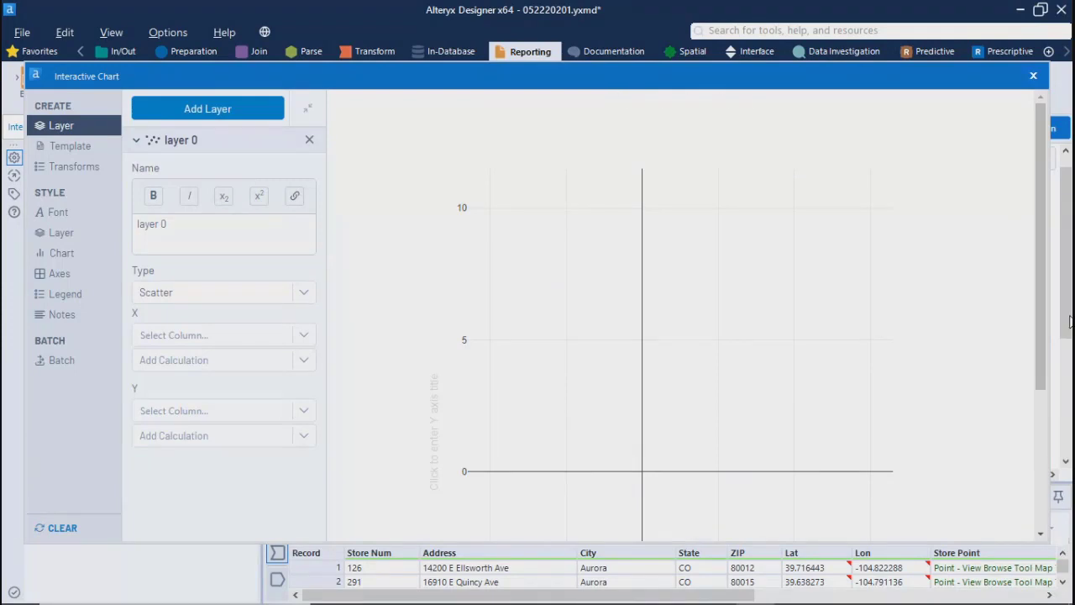
left_click_drag(1040, 324, 1050, 388)
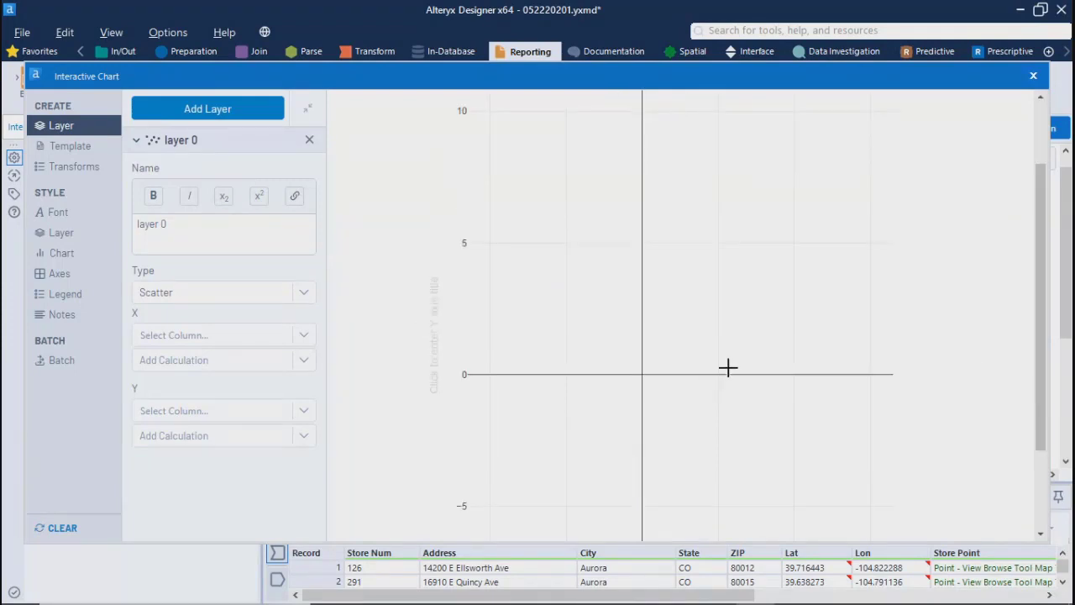
left_click_drag(1043, 382, 1042, 322)
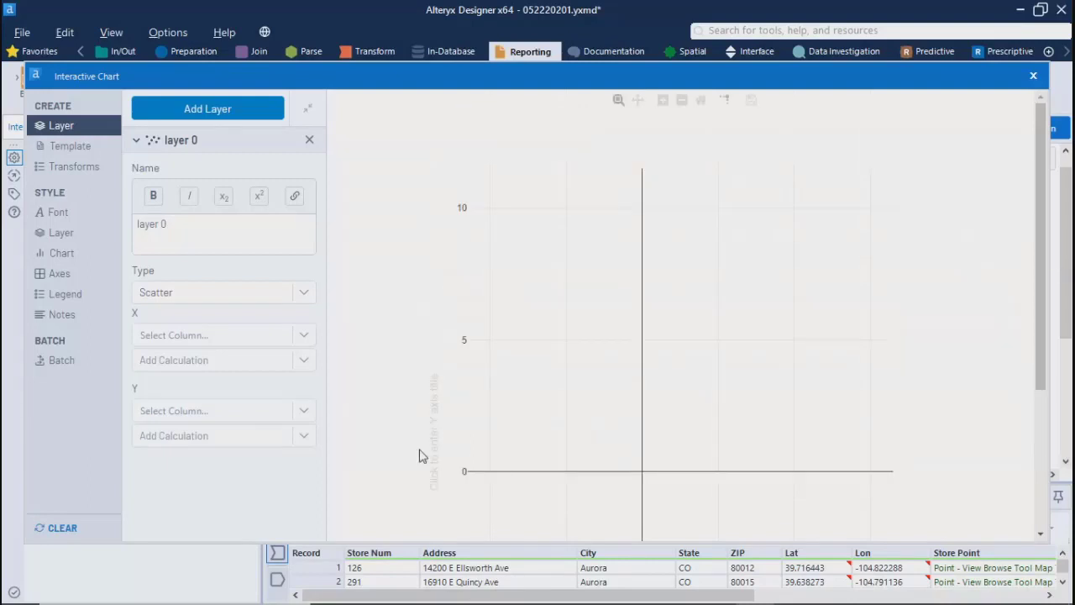
Step: Review the available chart types and X-axis columns for layer 0 without choosing any
left_click(190, 304)
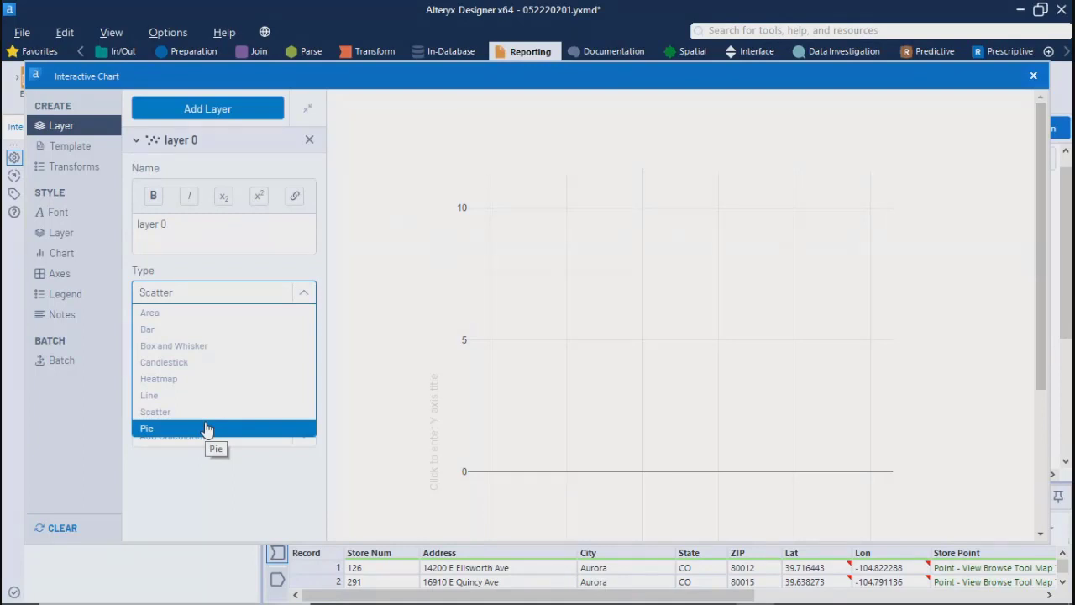
left_click(252, 502)
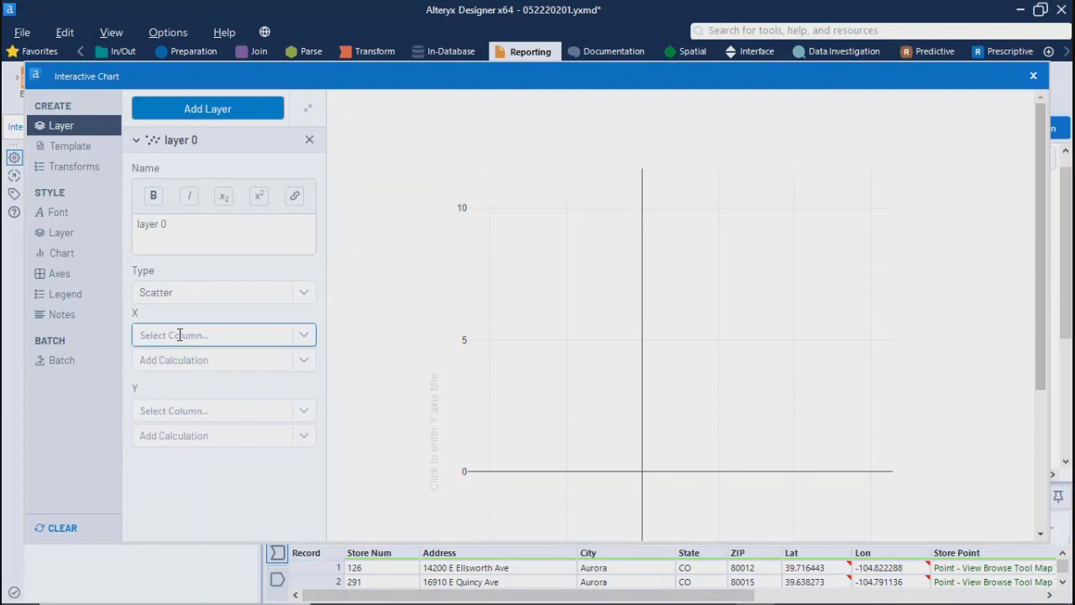
left_click(303, 340)
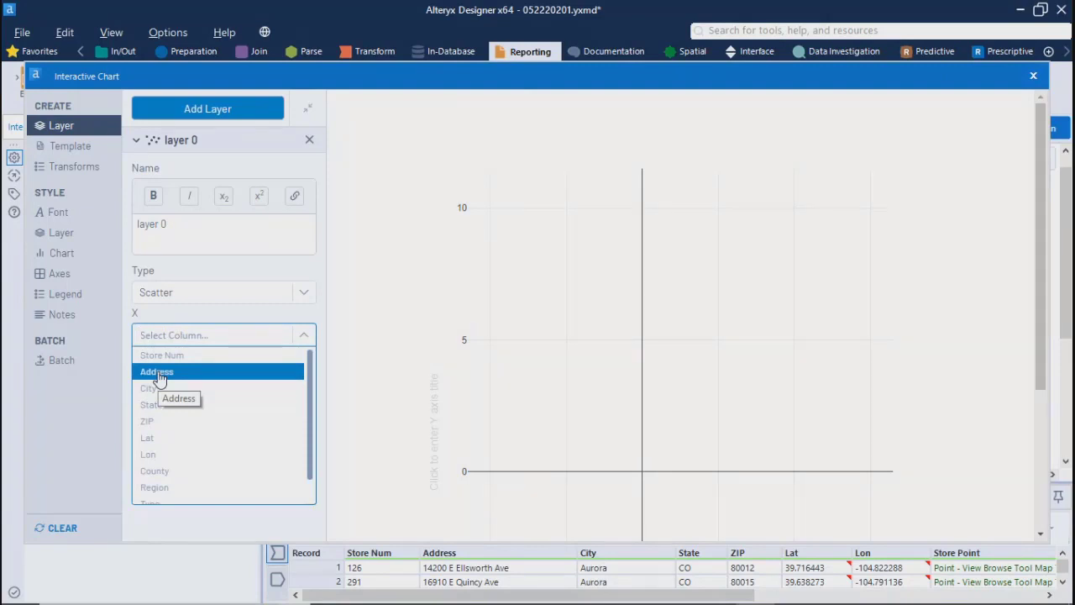
left_click(177, 527)
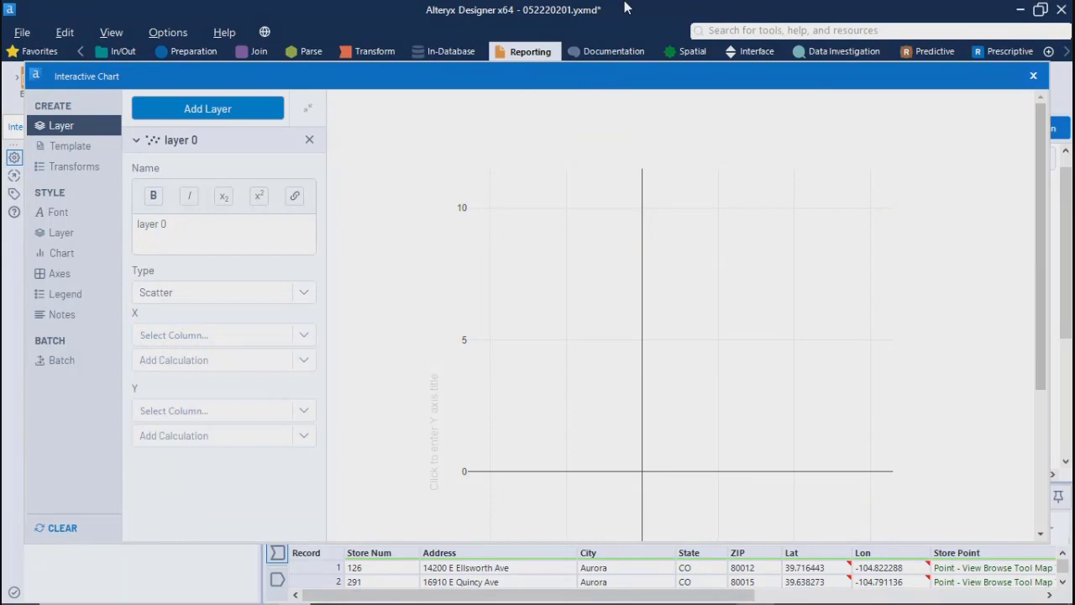
Step: Switch to Chrome and search Google for "chart types based on variables" in a new tab
mouse_move(338, 591)
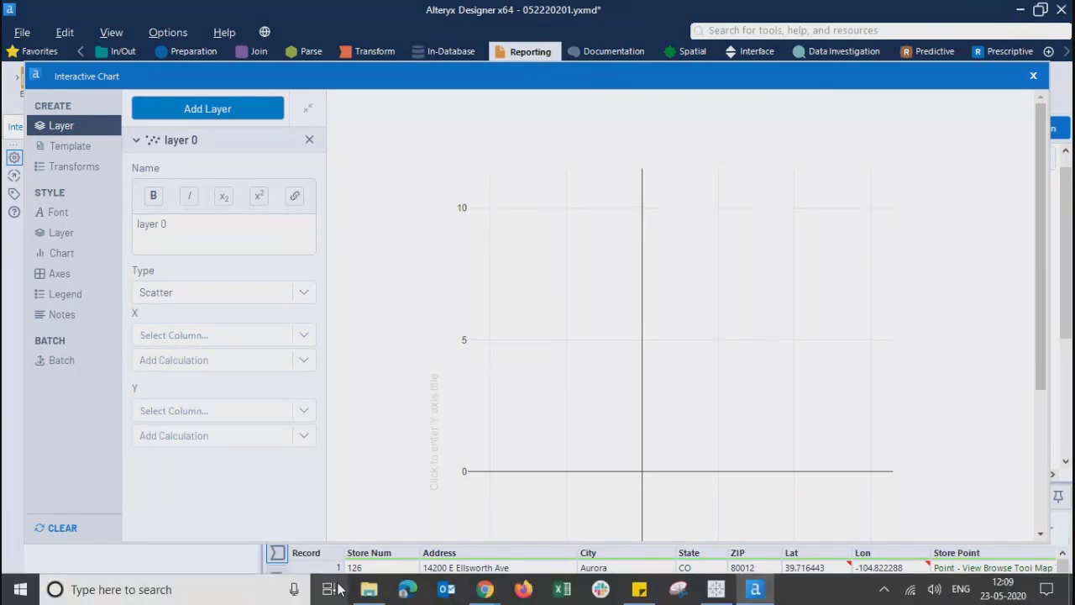
left_click(485, 589)
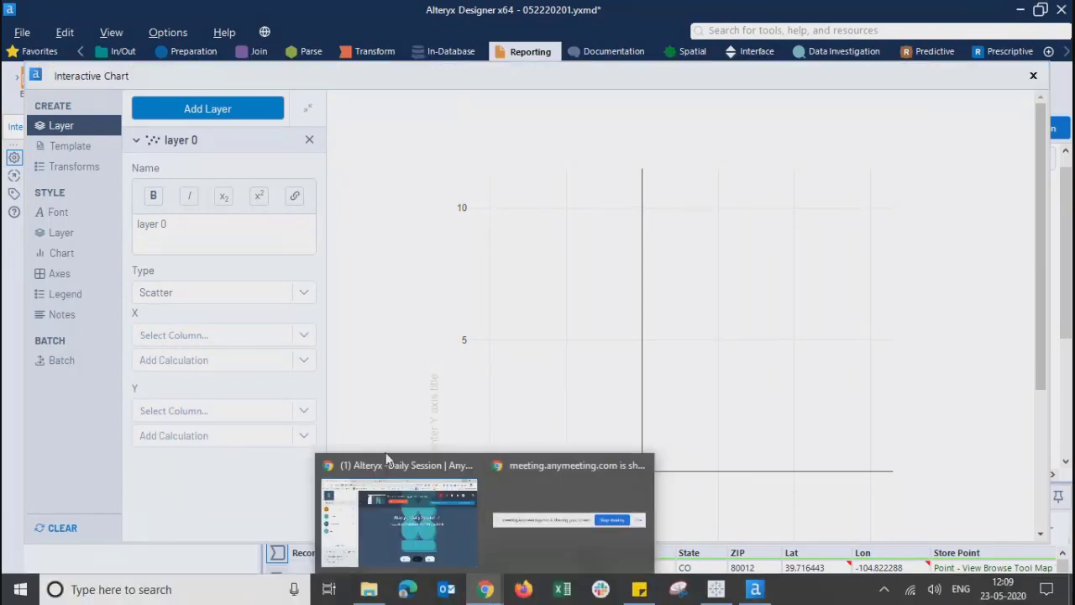
left_click(386, 460)
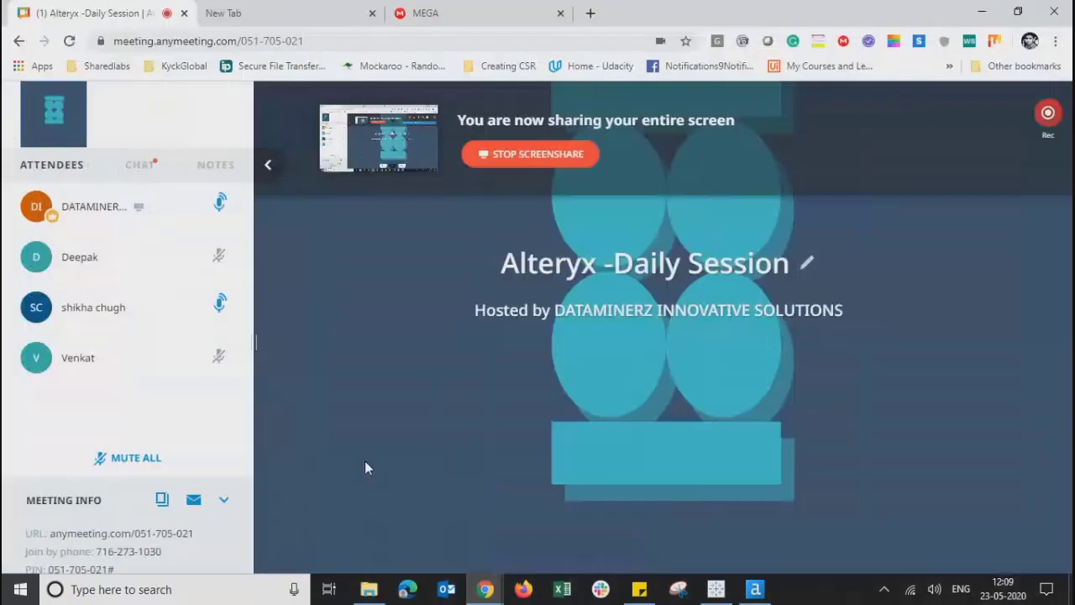
left_click(590, 14)
left_click(446, 336)
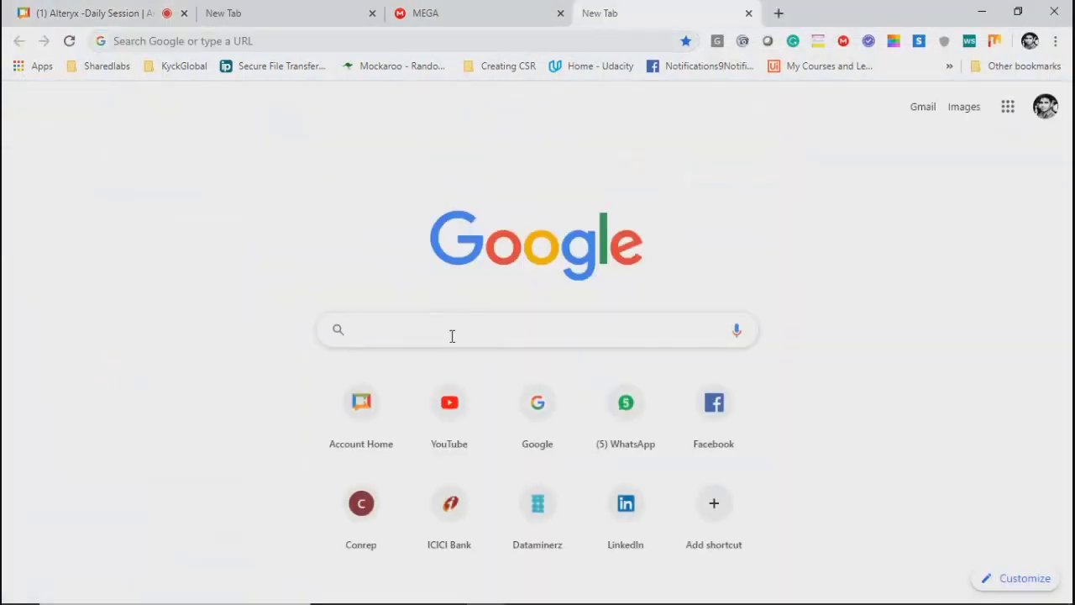
type("chart")
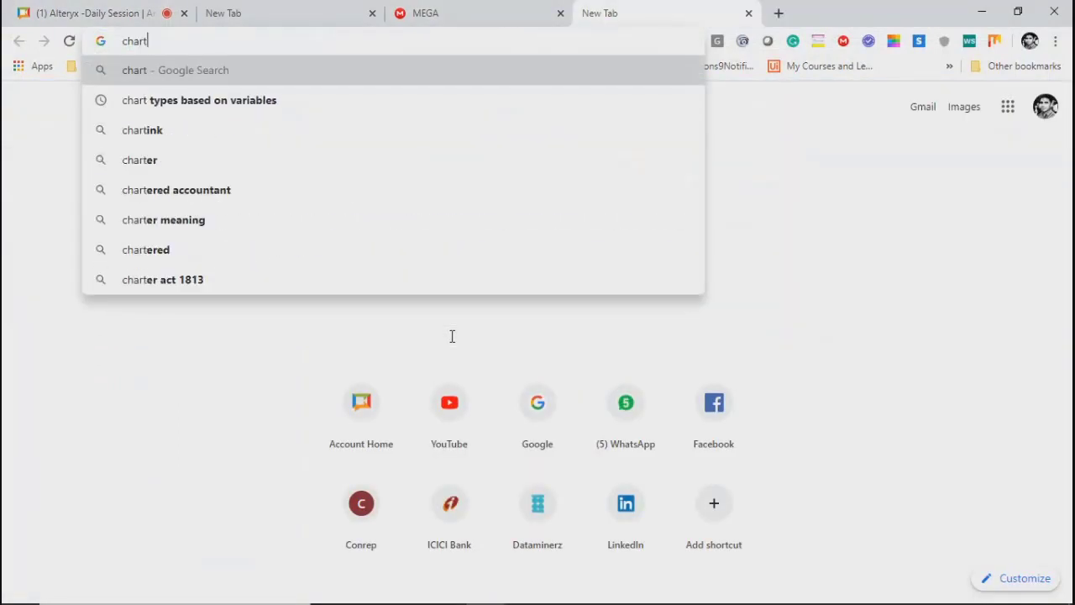
type(" types")
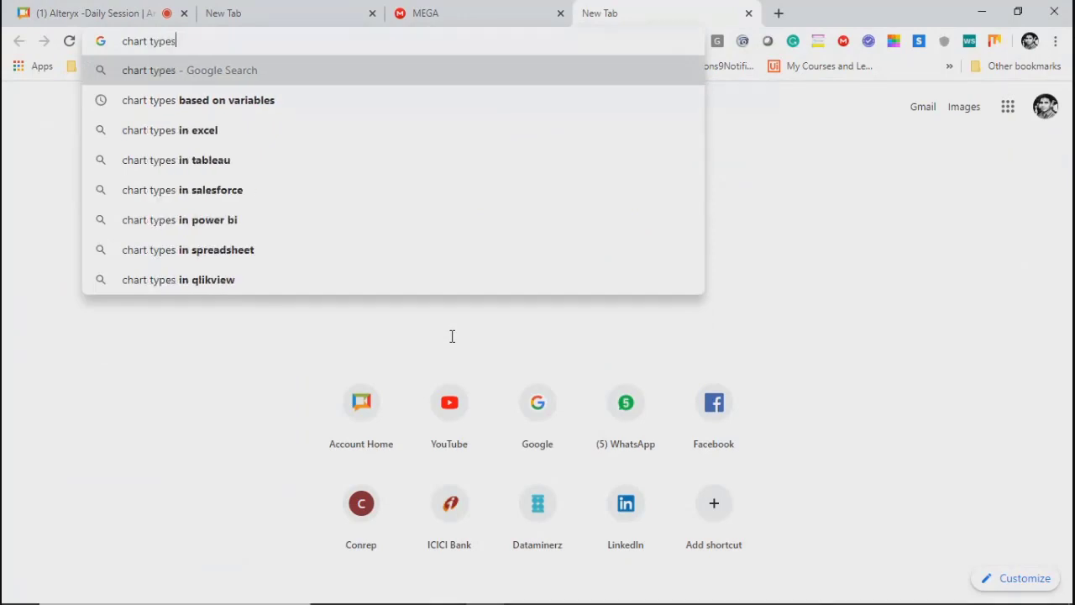
key("Down")
key("Return")
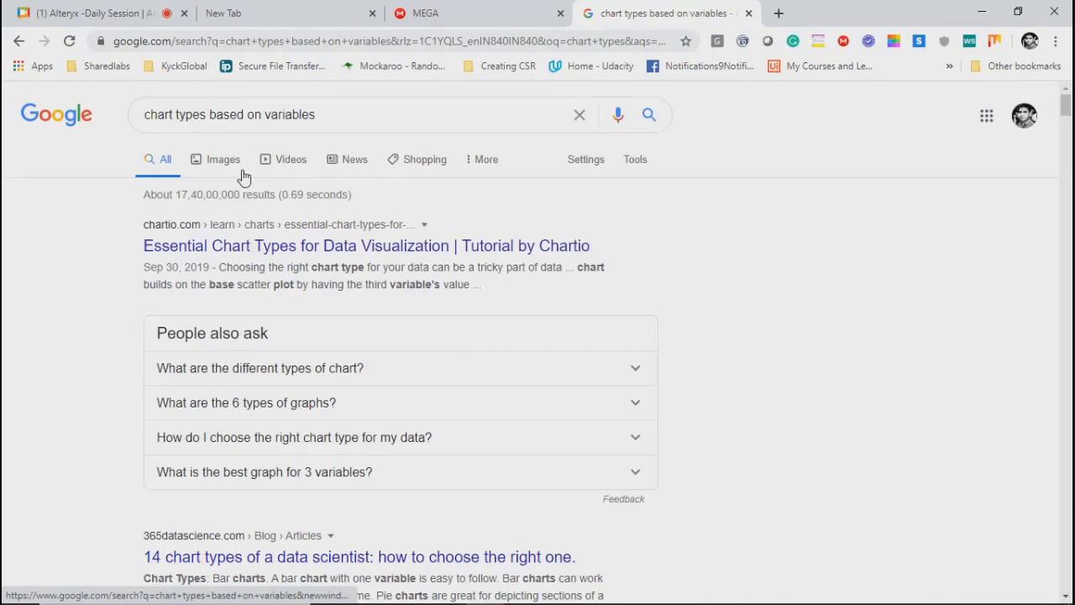
Step: Show the image results and open the source page of the "7 Visualizations You Should Learn in R" chart suggestions image
left_click(225, 164)
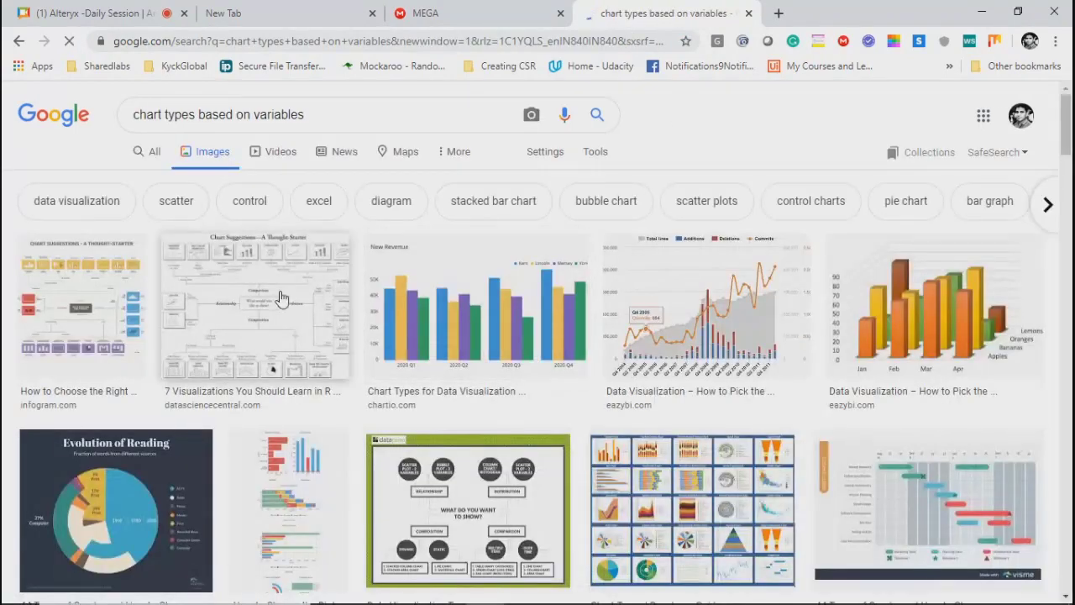
left_click(281, 295)
left_click(751, 245)
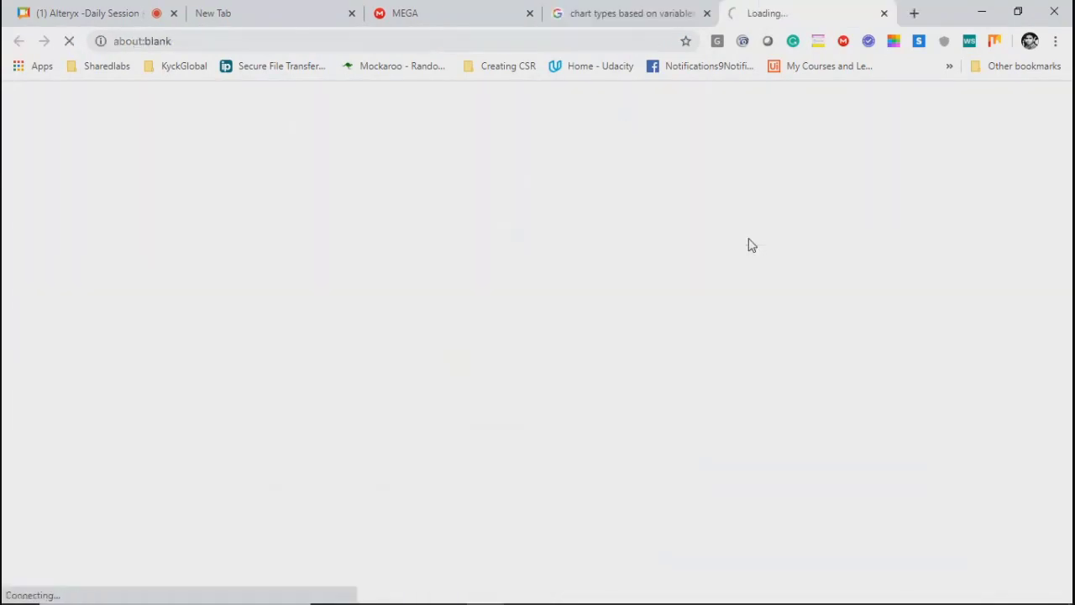
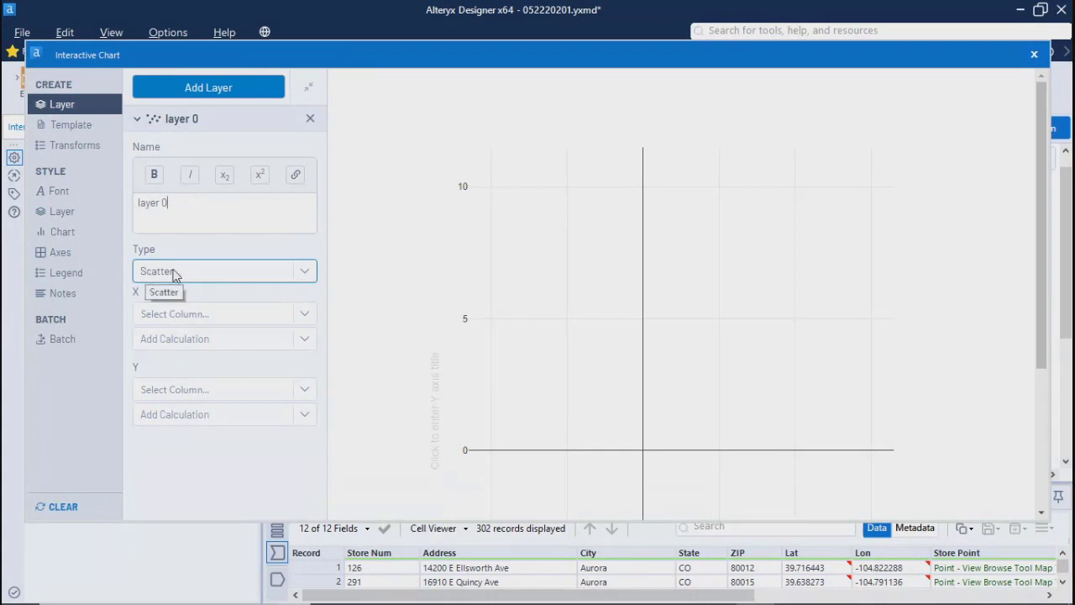
Step: Set layer 0's chart type to Bar and use City as its X column
left_click(179, 276)
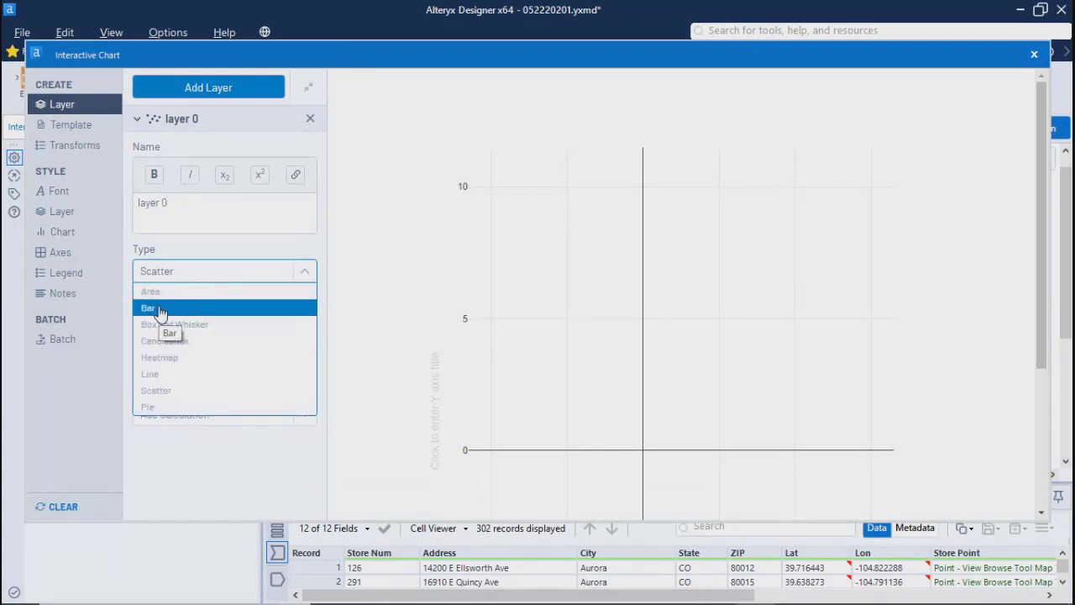
left_click(159, 309)
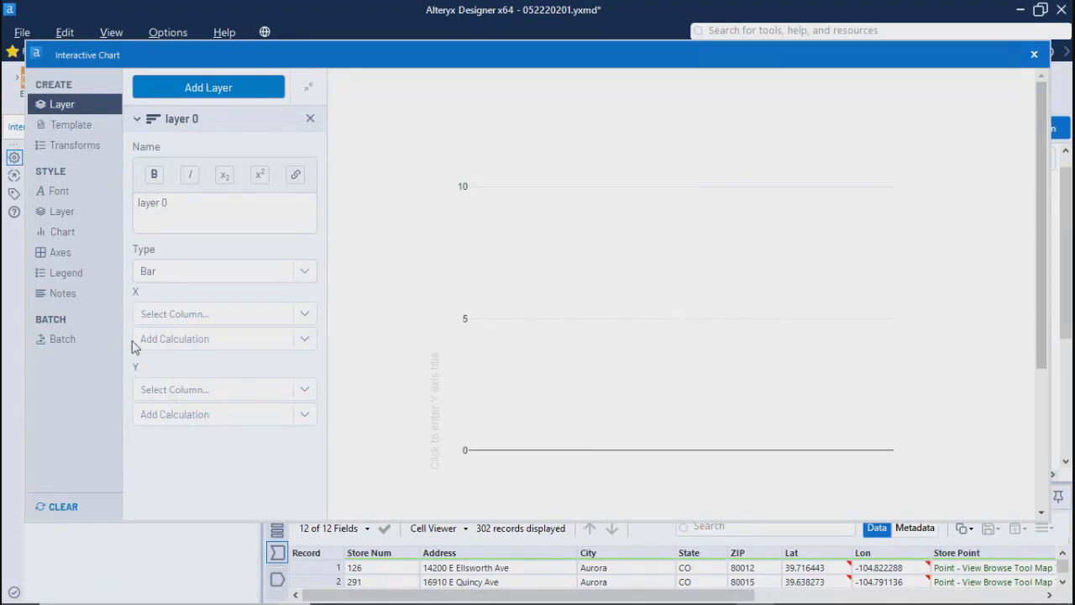
left_click(254, 316)
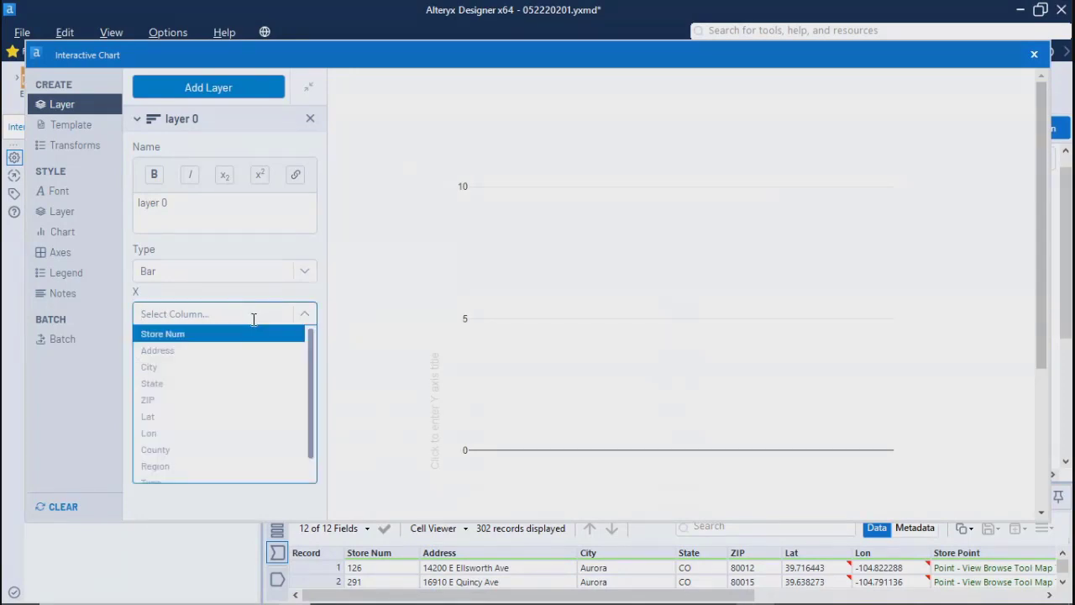
left_click(155, 369)
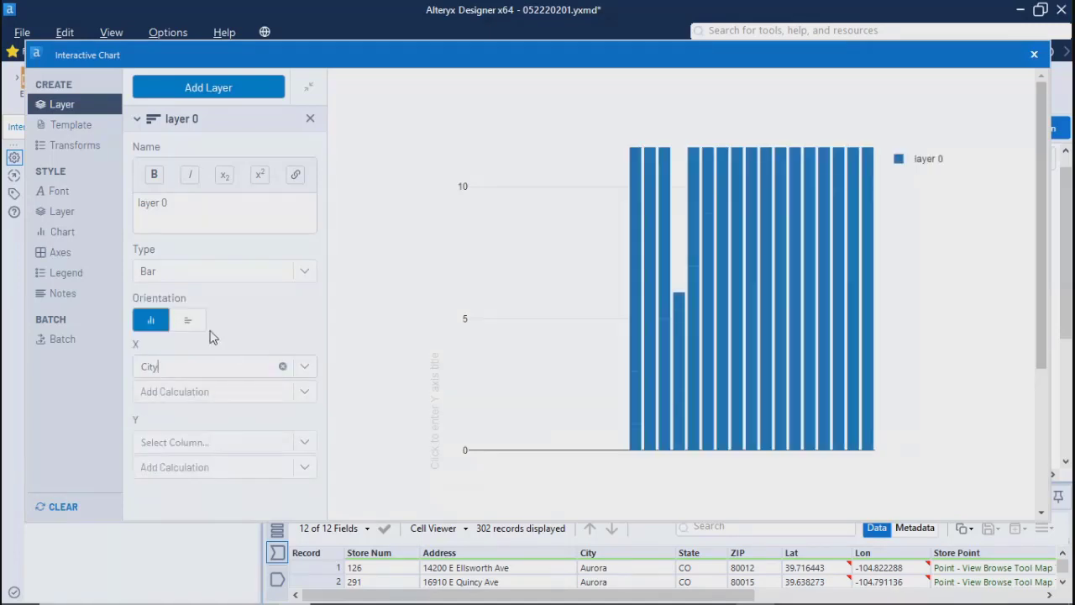
left_click(203, 275)
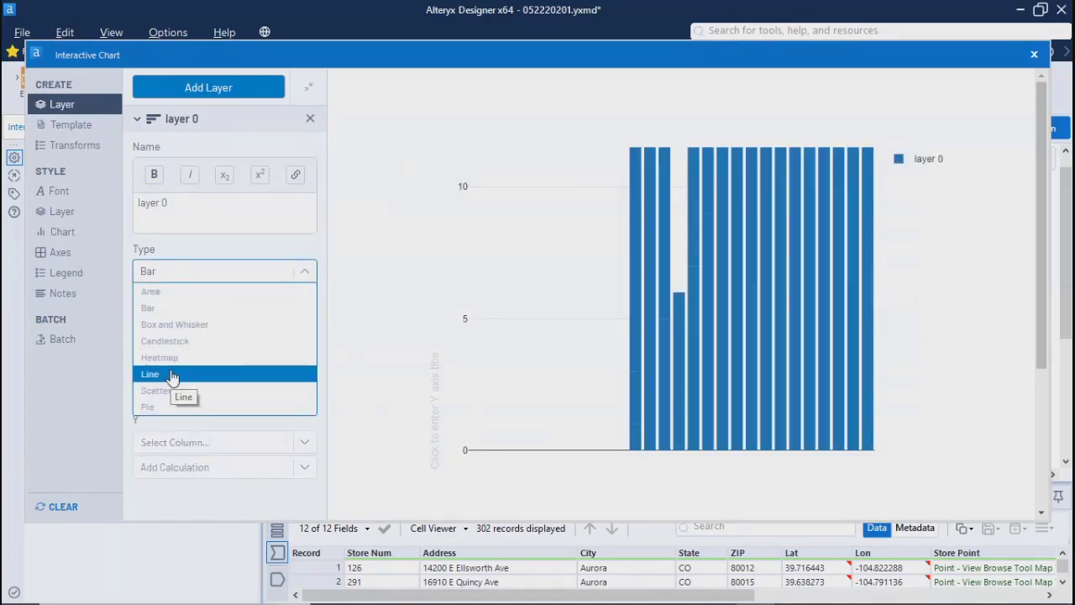
left_click(212, 258)
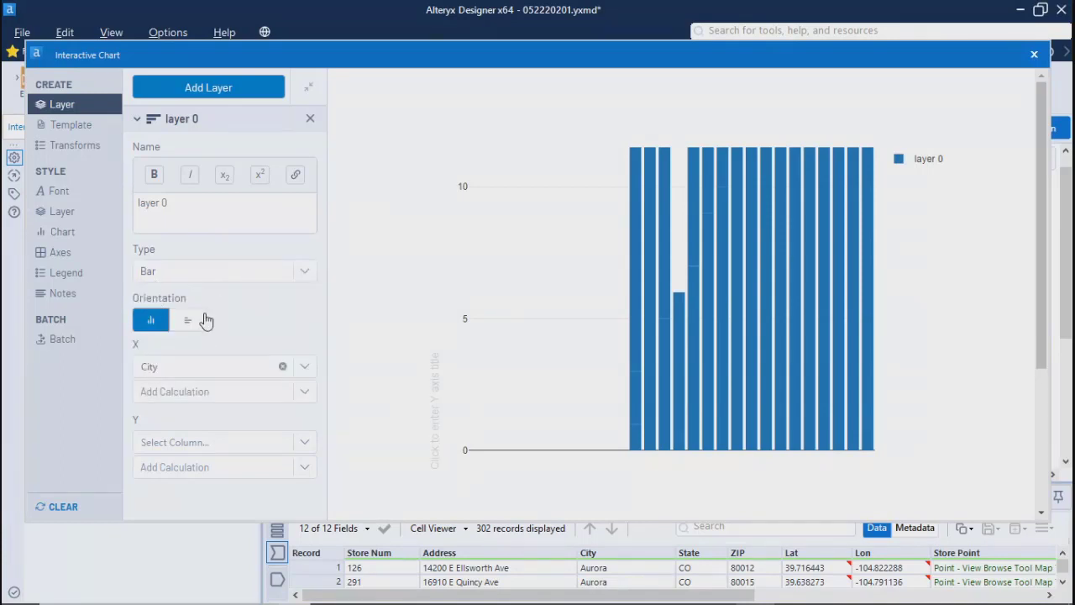
Step: Change the X column to Region and try the horizontal bar orientation before restoring the vertical one
left_click(220, 366)
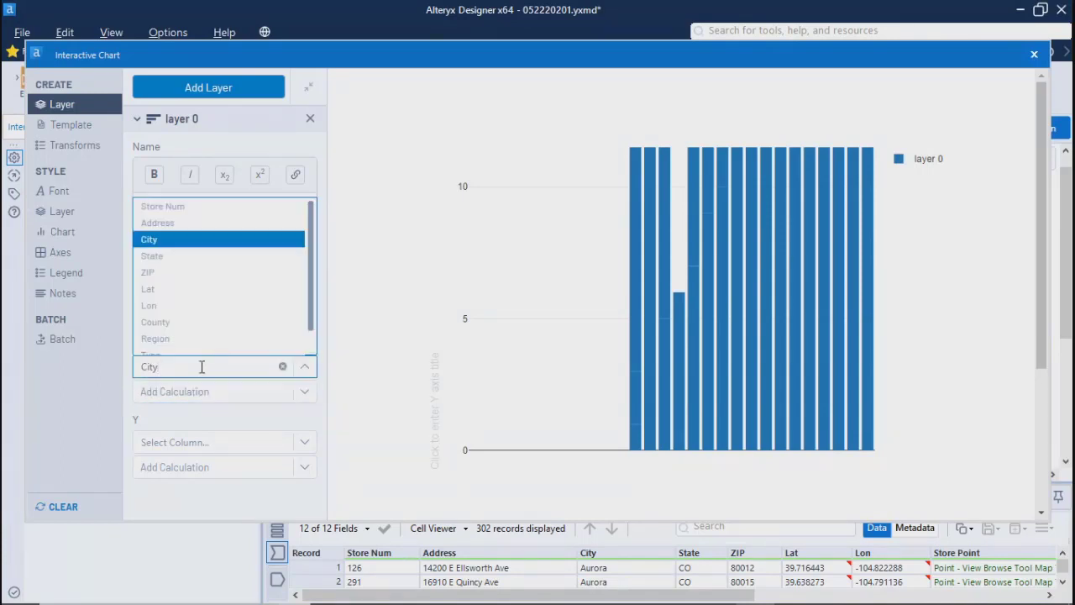
left_click(198, 333)
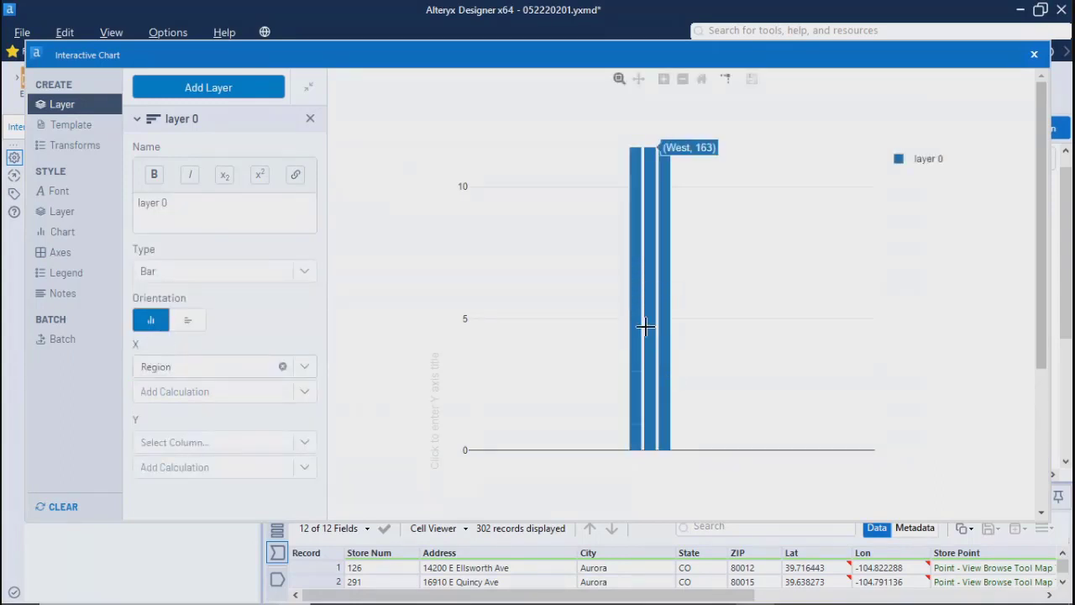
left_click(188, 329)
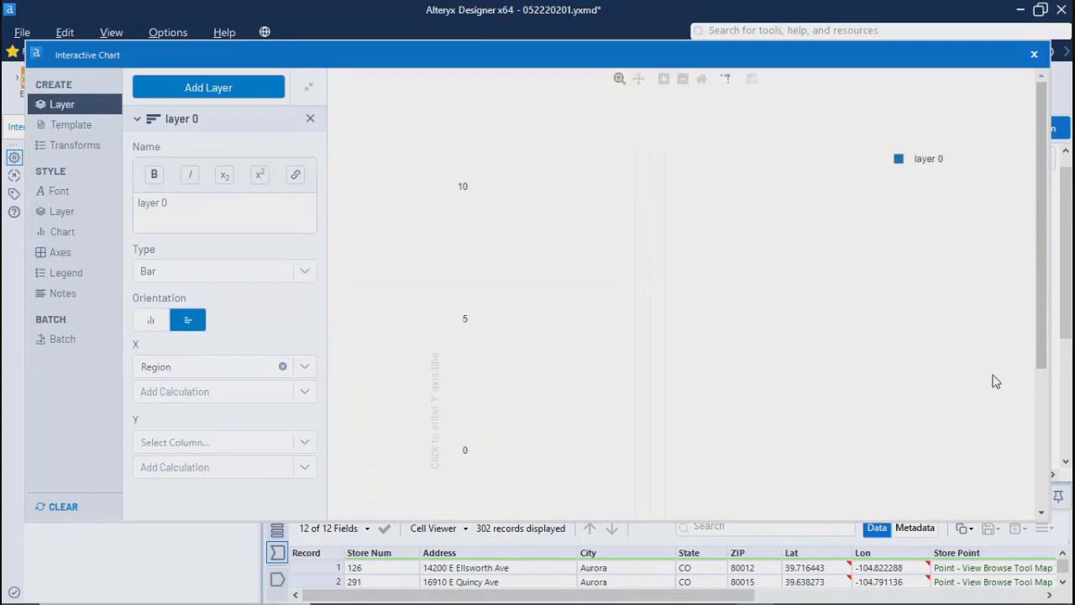
left_click_drag(1042, 357, 1047, 546)
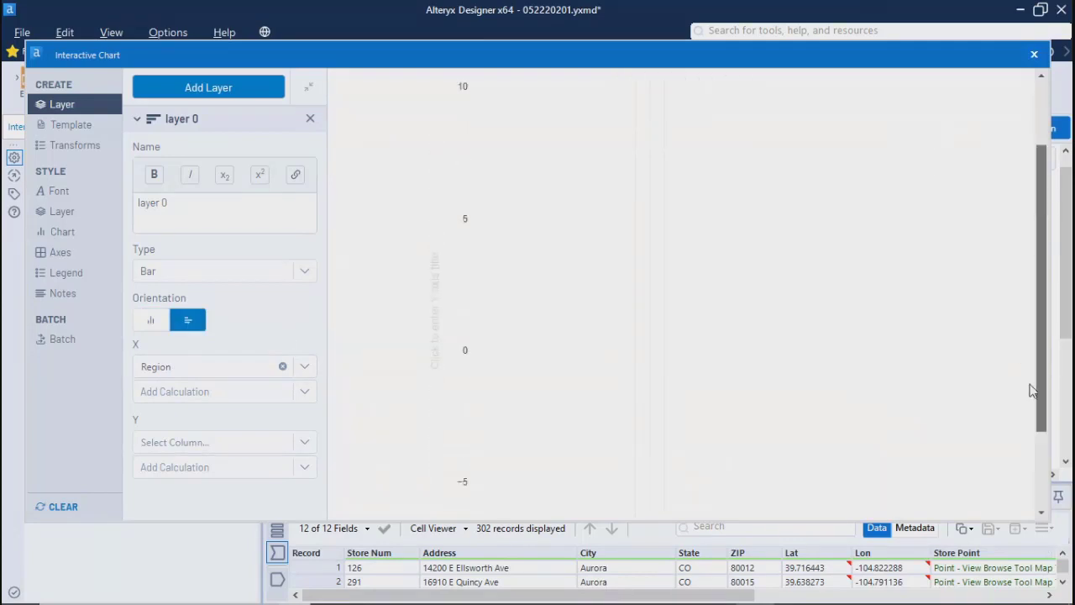
left_click(150, 323)
left_click(195, 323)
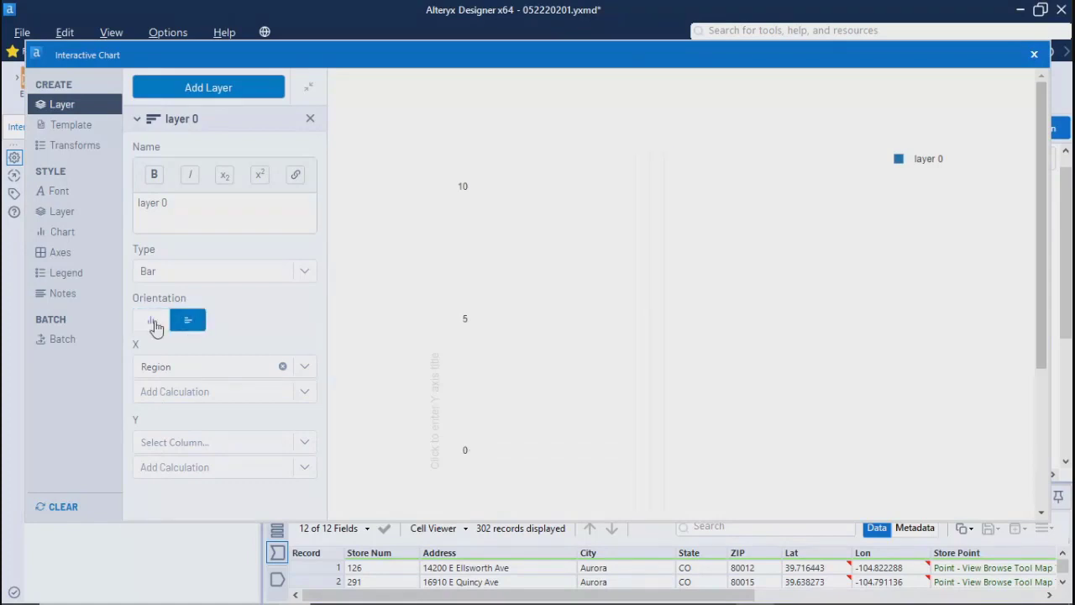
left_click(143, 321)
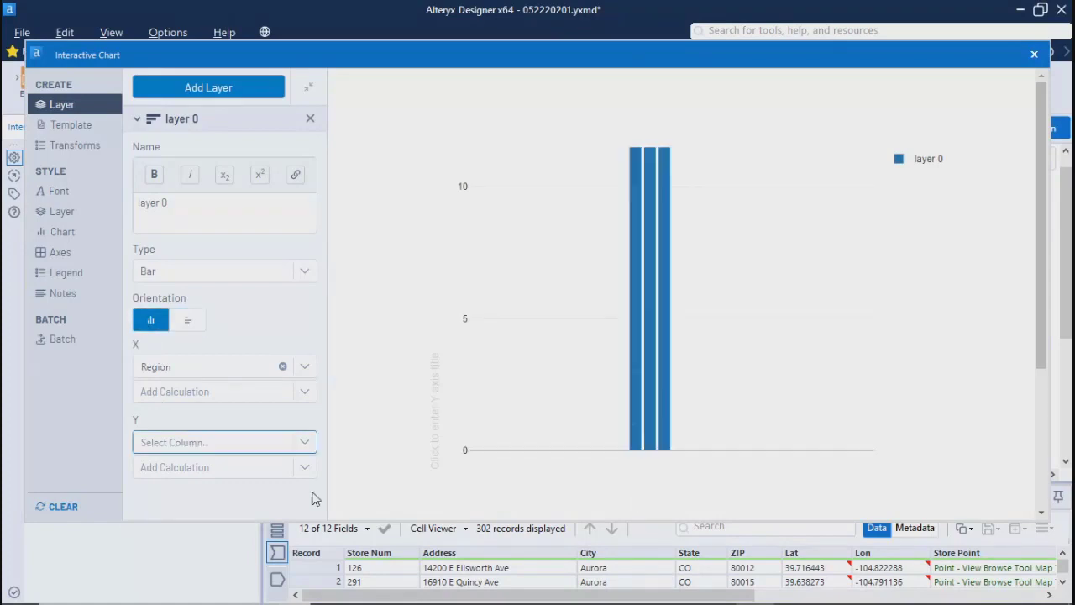
Step: Use Store Num as the Y column of the bar layer and apply the Count calculation to it
left_click(304, 395)
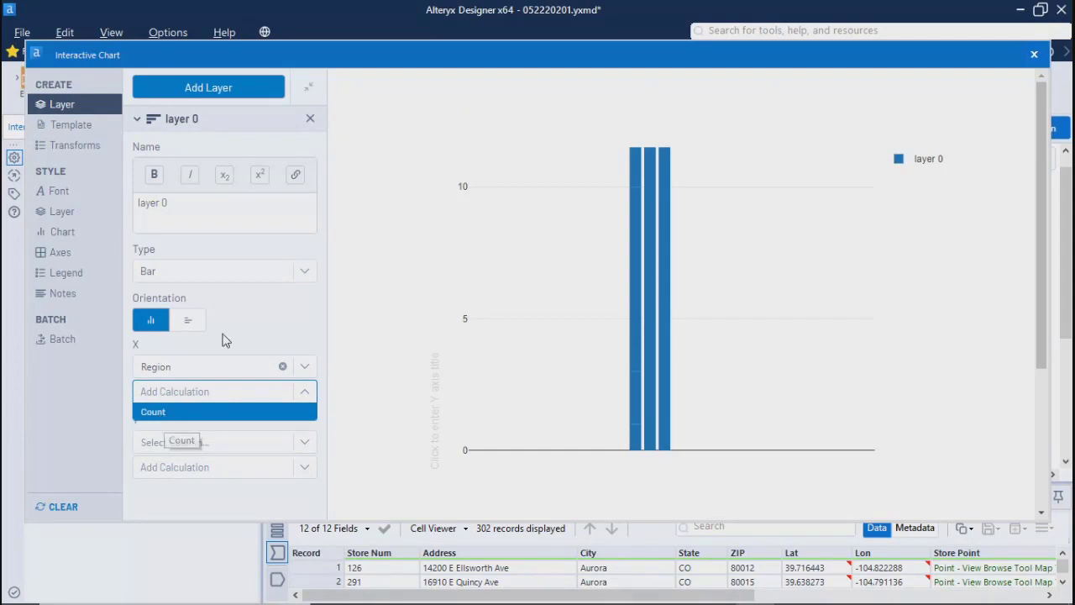
left_click(257, 322)
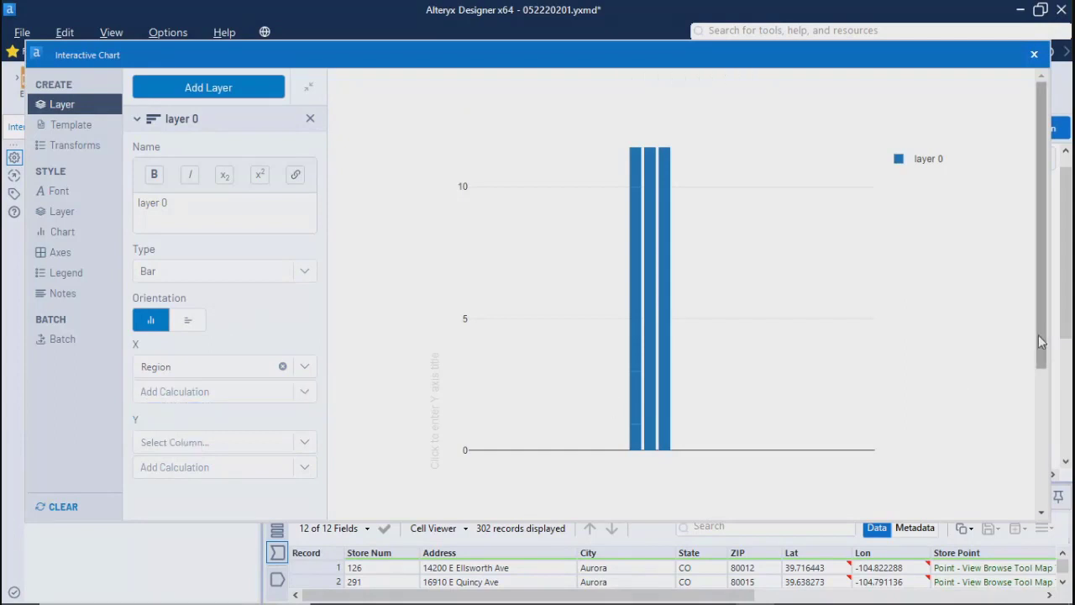
scroll(1049, 345, "down", 2)
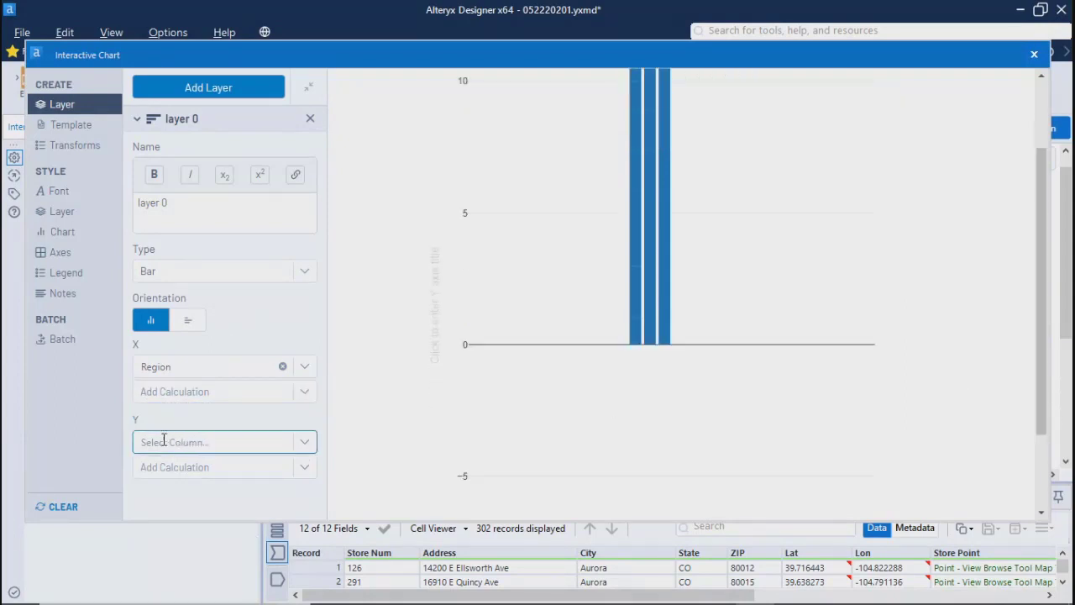
left_click(263, 441)
scroll(193, 392, "down", 1)
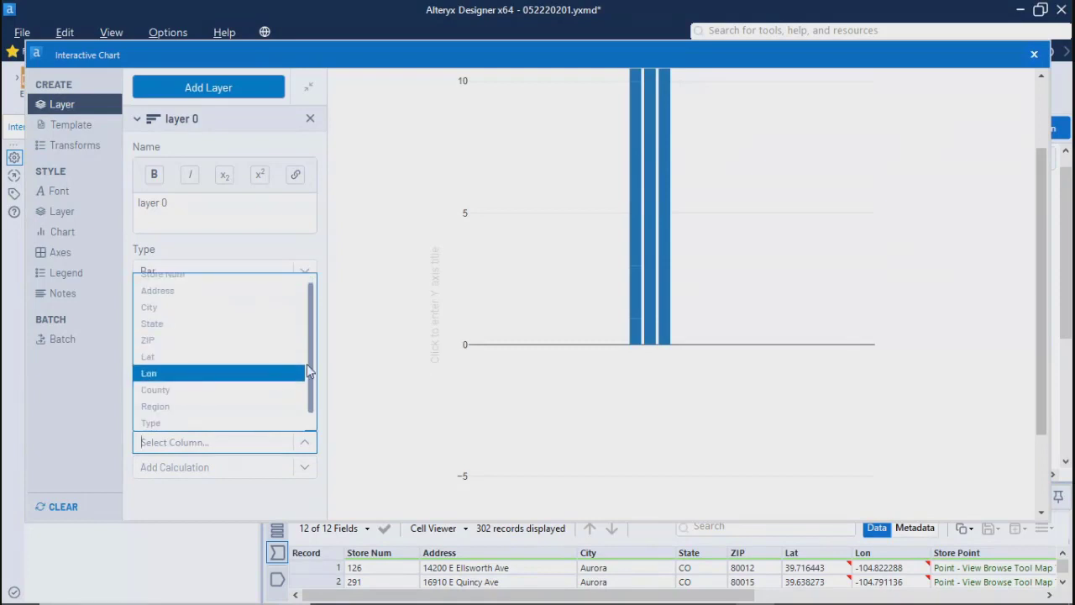
mouse_move(311, 398)
left_mouse_down()
mouse_move(312, 423)
mouse_move(311, 385)
left_mouse_up()
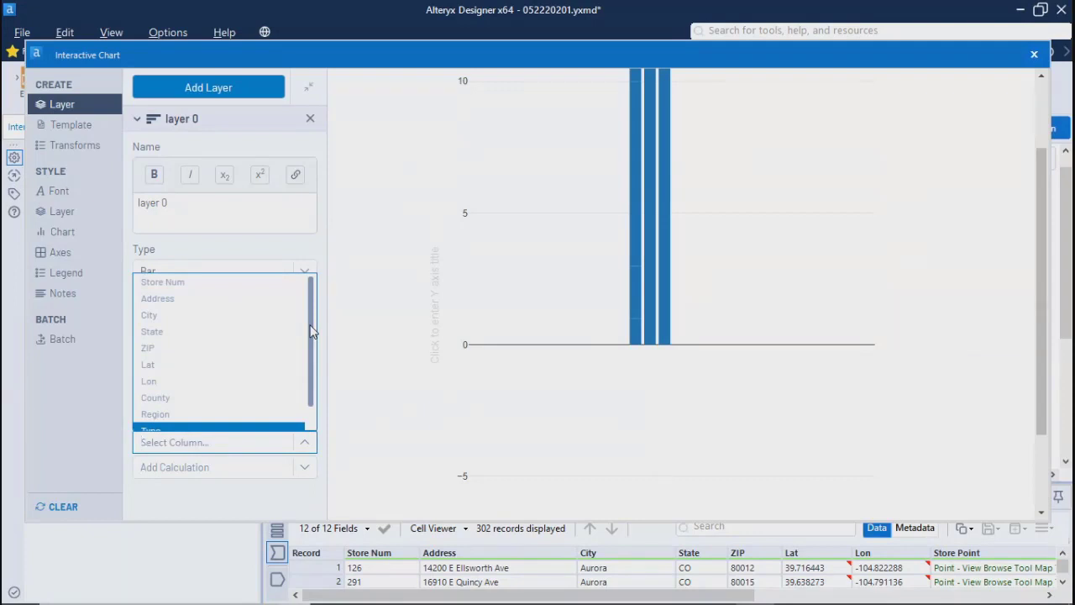
left_click(185, 286)
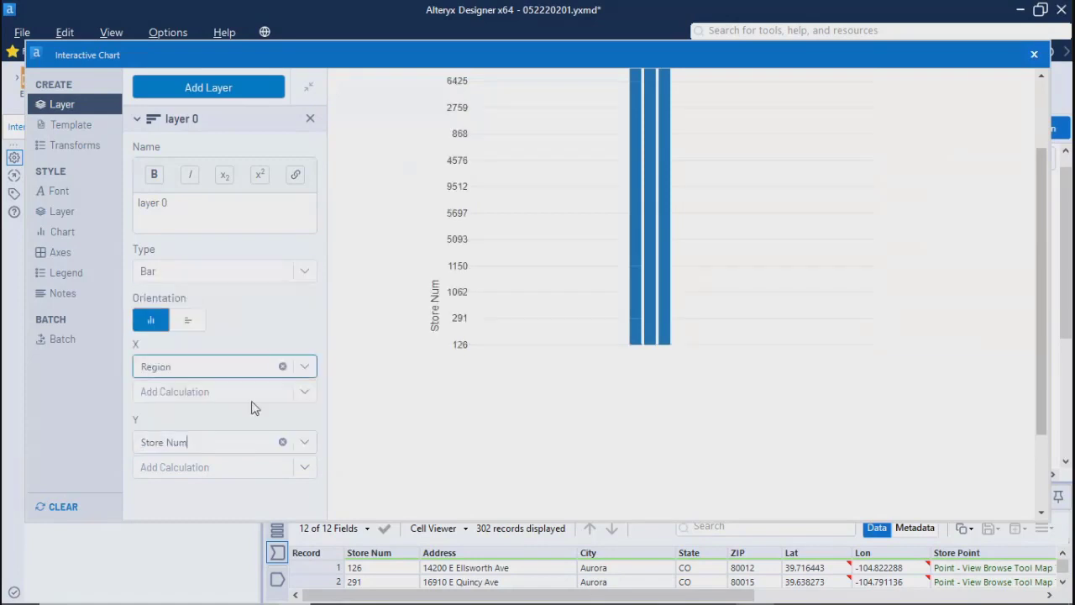
left_click(215, 469)
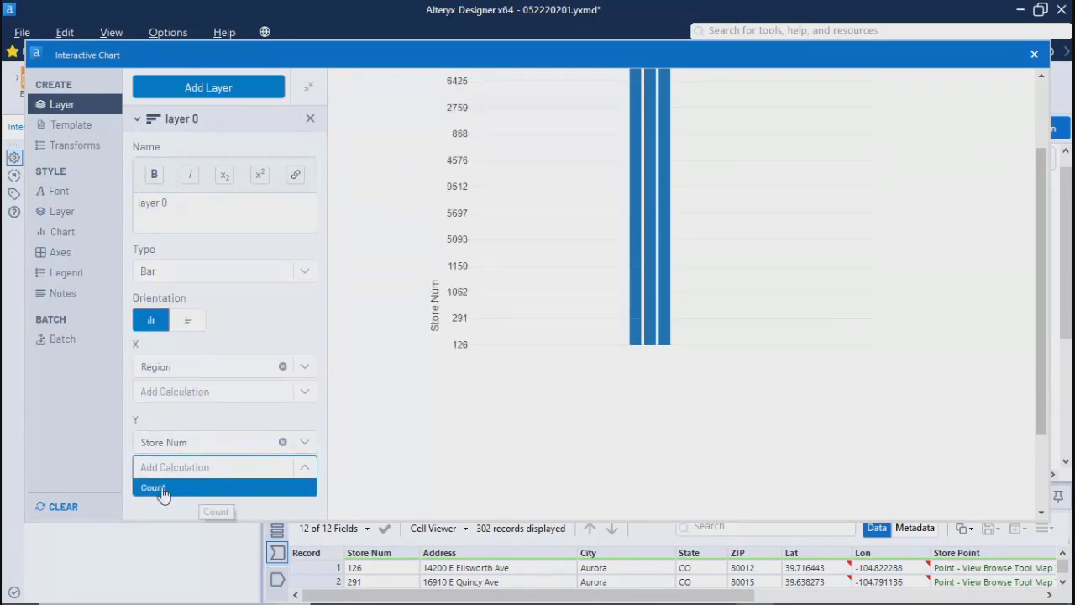
left_click(186, 490)
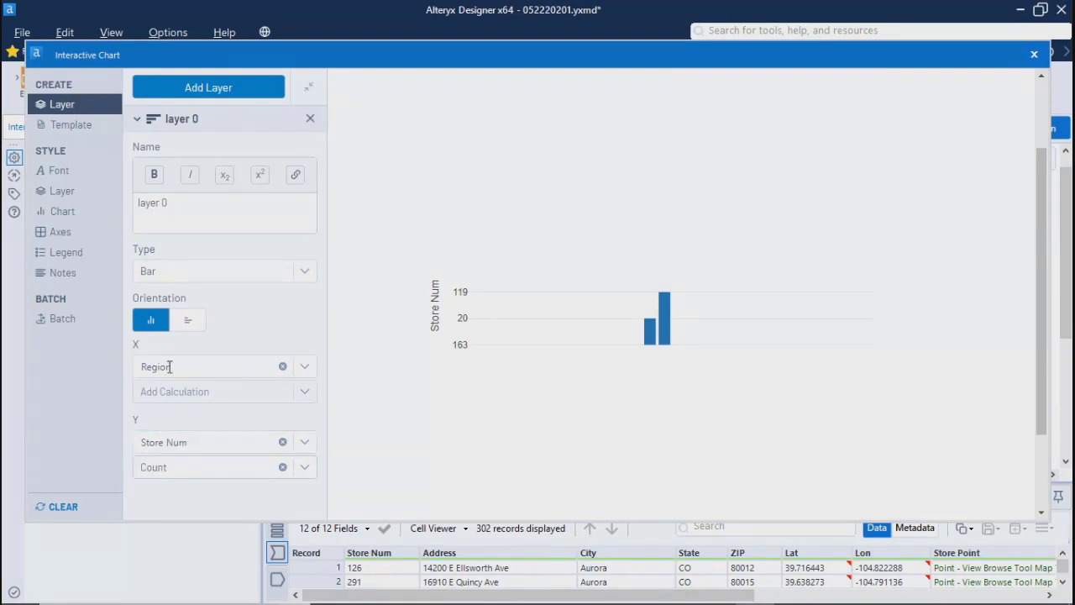
Step: Examine the bar chart of store counts by region, including its axis labels and legend
mouse_move(652, 338)
scroll(1036, 370, "down", 2)
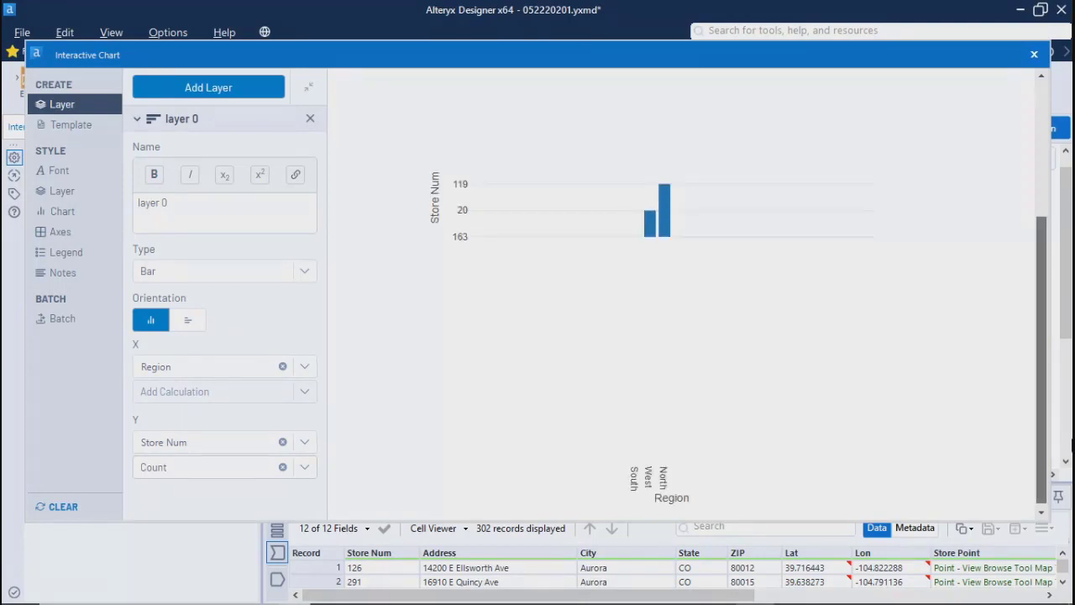
scroll(685, 294, "up", 1)
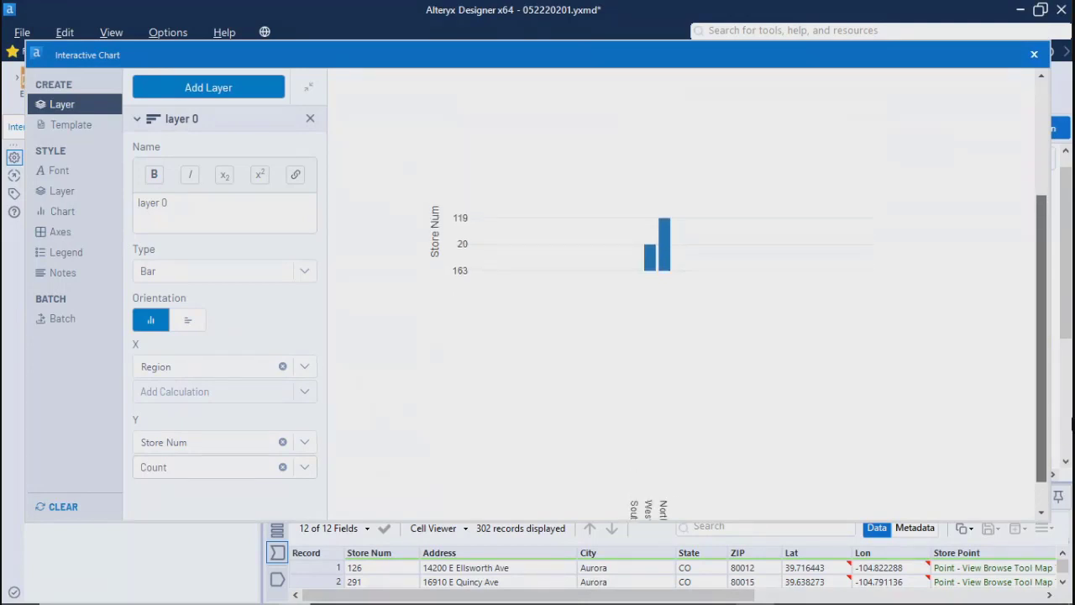
scroll(665, 283, "up", 2)
scroll(664, 192, "up", 1)
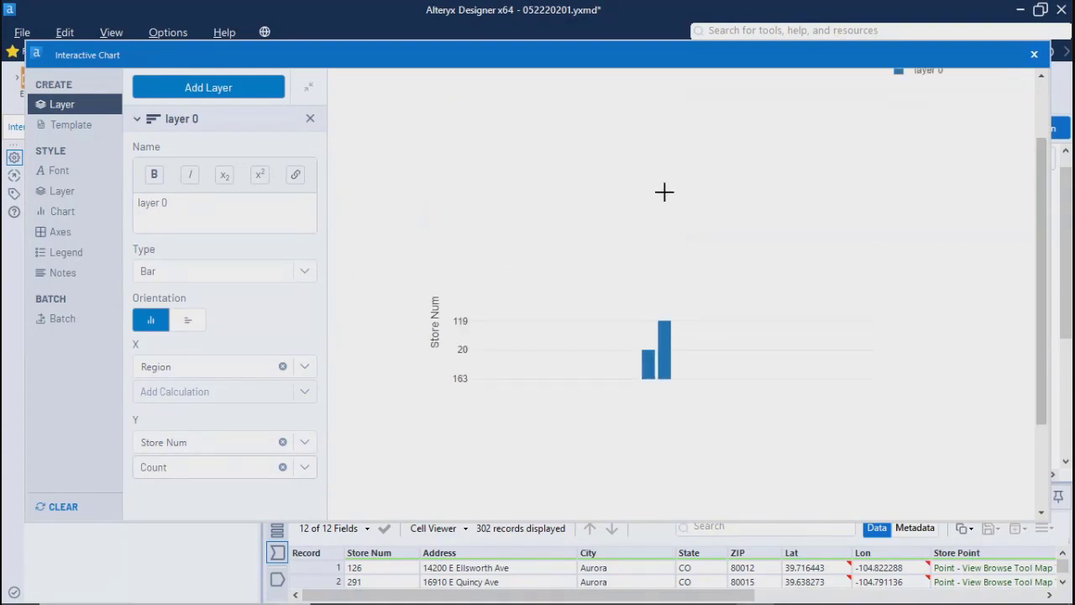
scroll(665, 192, "up", 2)
left_click_drag(1043, 161, 1043, 114)
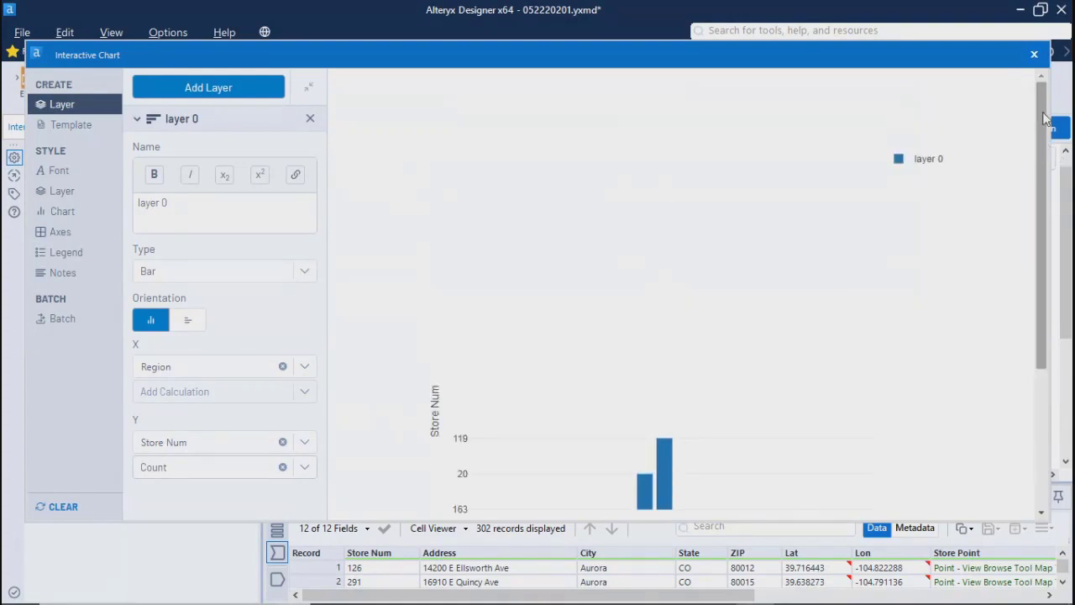
scroll(1039, 244, "down", 2)
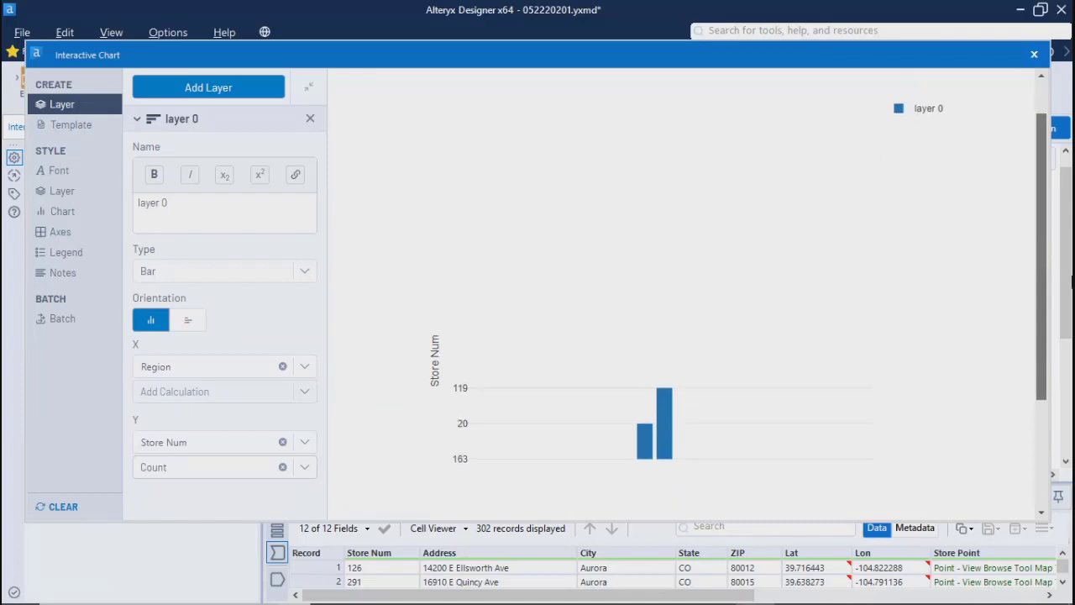
Step: Change layer 0's chart type to Pie and use Store Num as its values
left_click(155, 278)
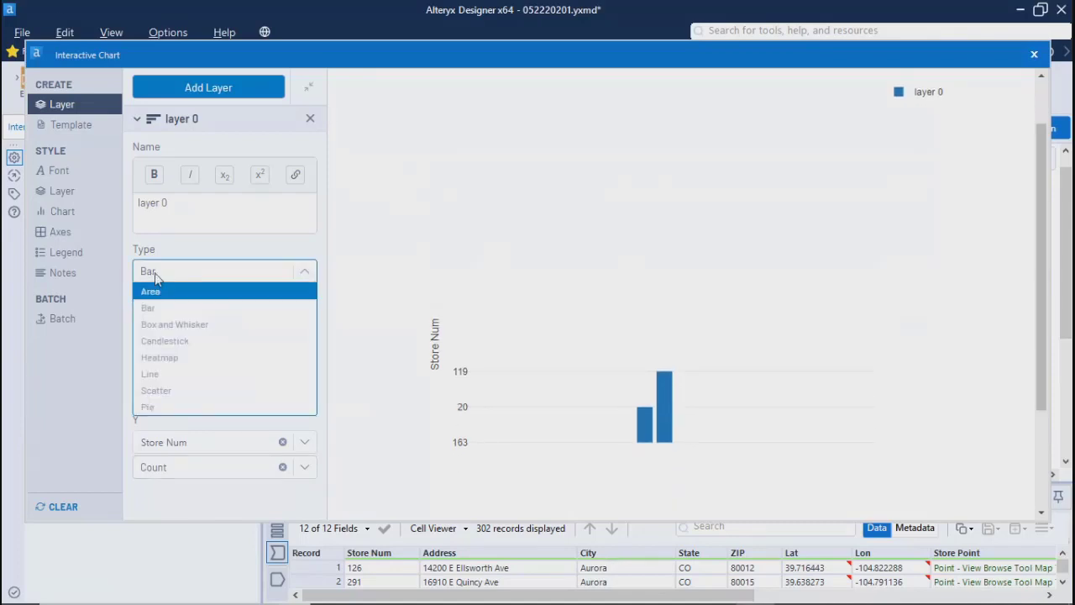
left_click(164, 410)
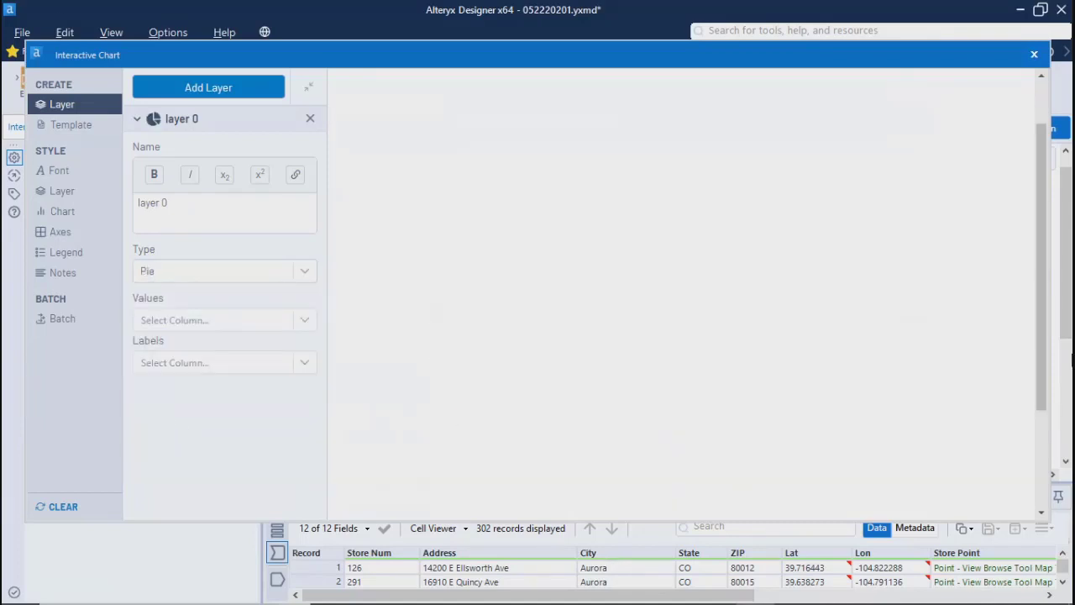
scroll(1041, 319, "down", 5)
scroll(1032, 223, "up", 8)
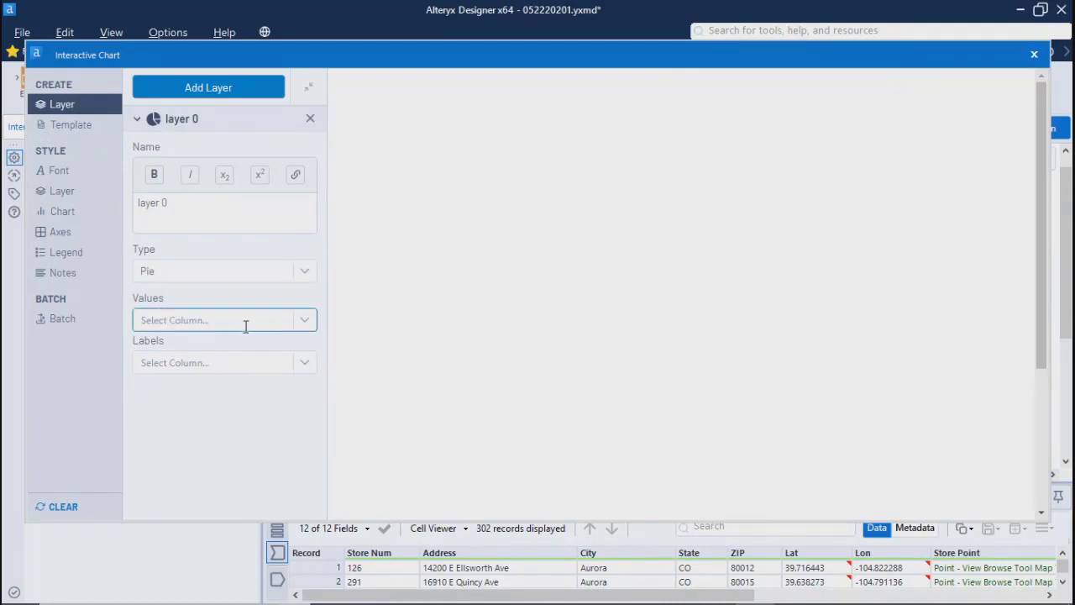
left_click(304, 324)
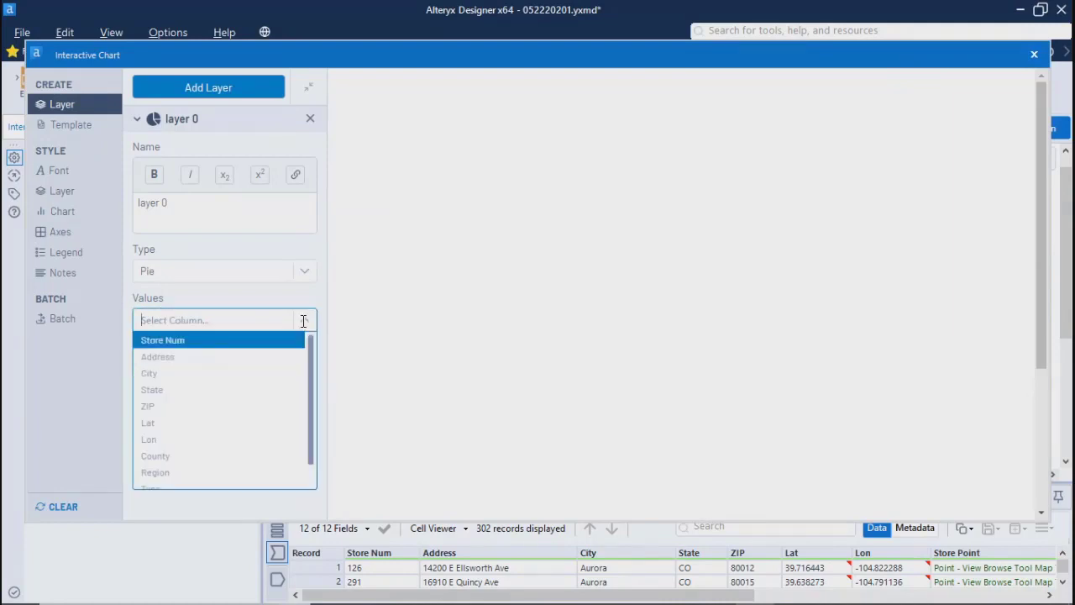
left_click(192, 344)
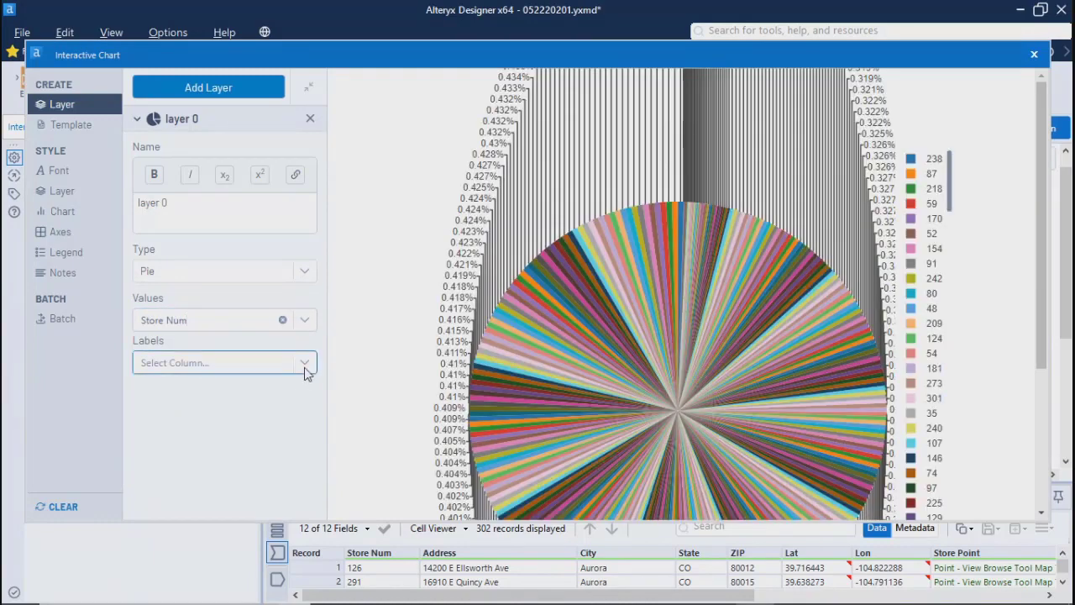
Step: Label the pie slices by Region and inspect the legend and the South and North slice details
left_click(304, 366)
scroll(151, 319, "down", 1)
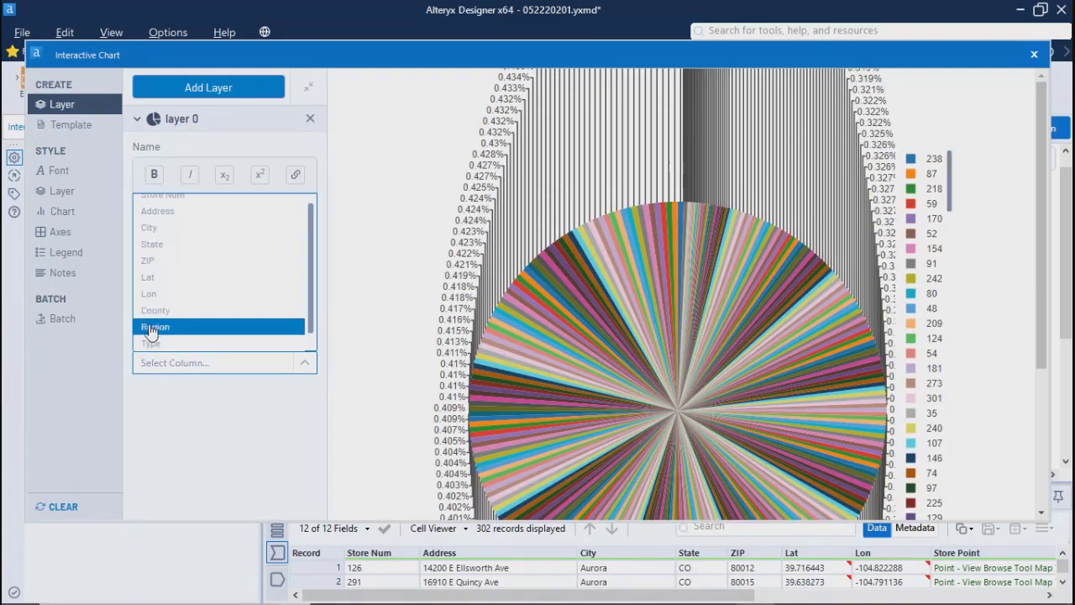
left_click(152, 326)
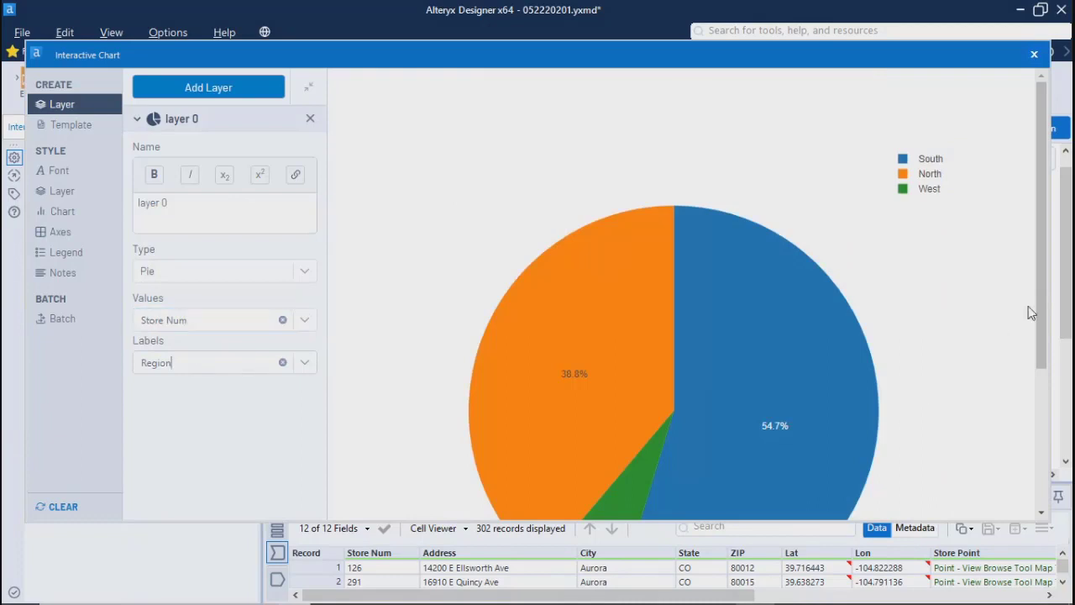
left_click_drag(1044, 313, 1053, 375)
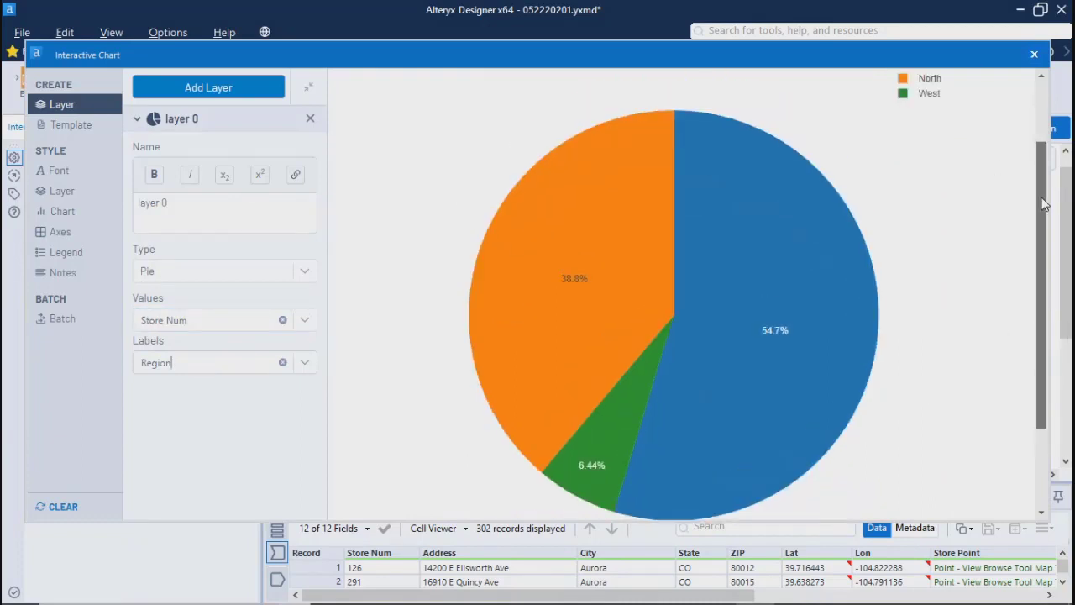
scroll(1057, 190, "up", 2)
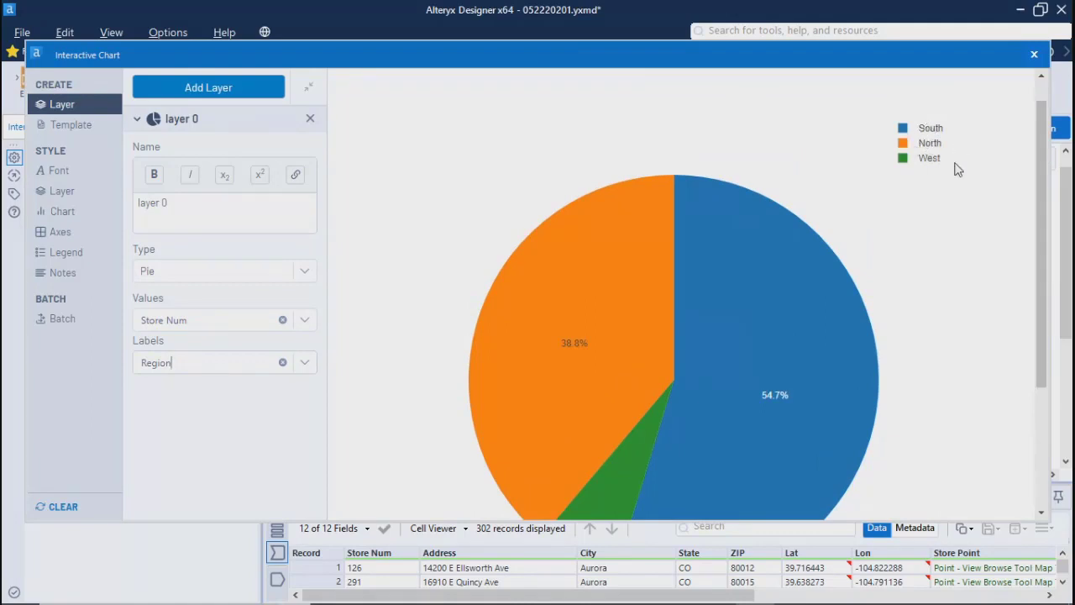
scroll(1053, 203, "down", 3)
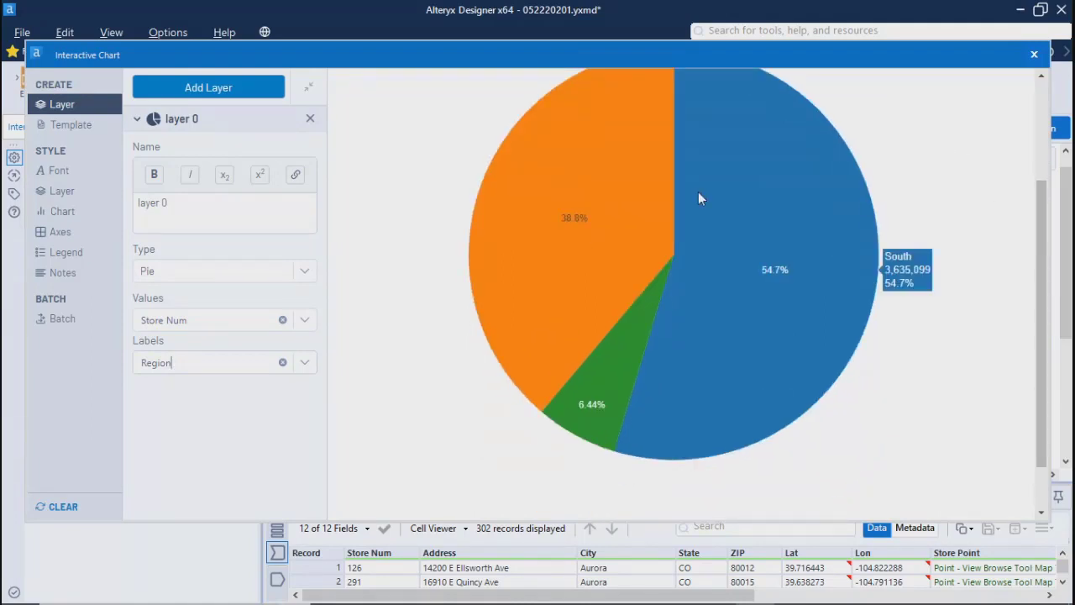
mouse_move(577, 227)
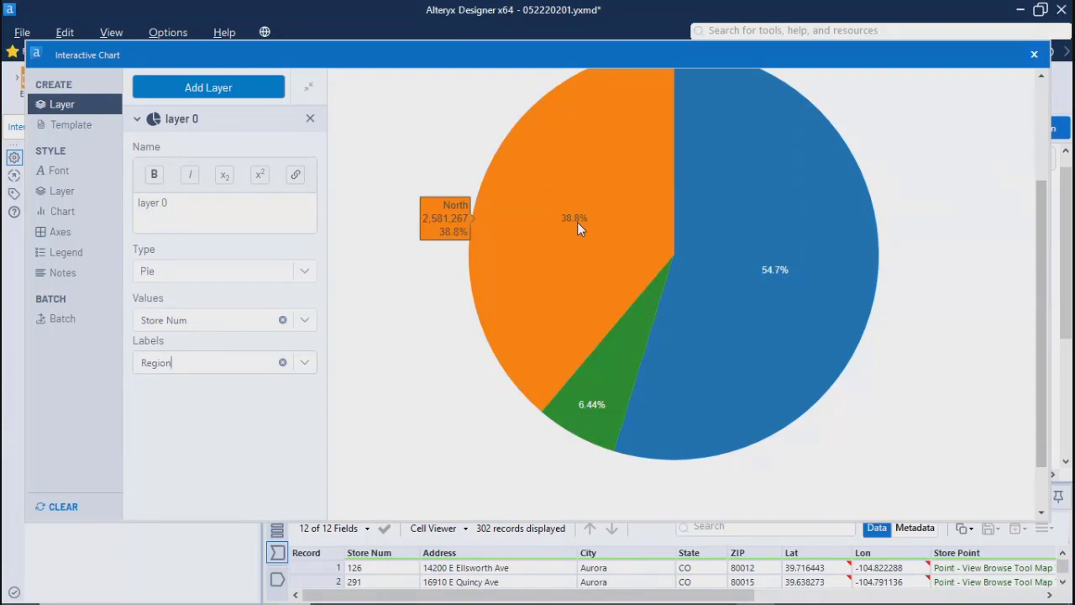
Step: Inspect the South, North and West slice details and the region legend of the pie chart
mouse_move(853, 319)
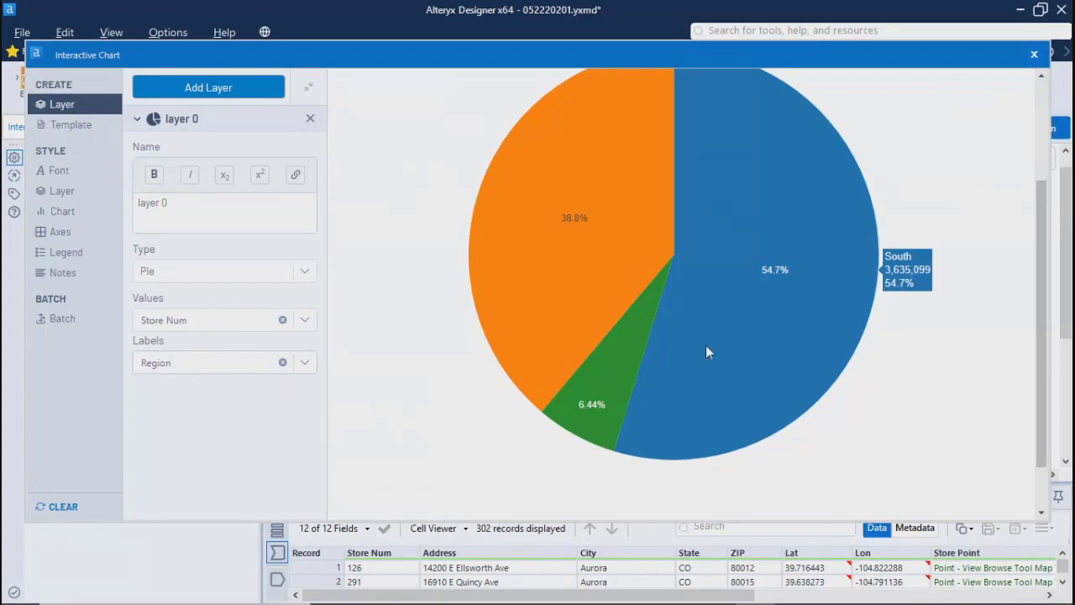
mouse_move(591, 407)
mouse_move(551, 397)
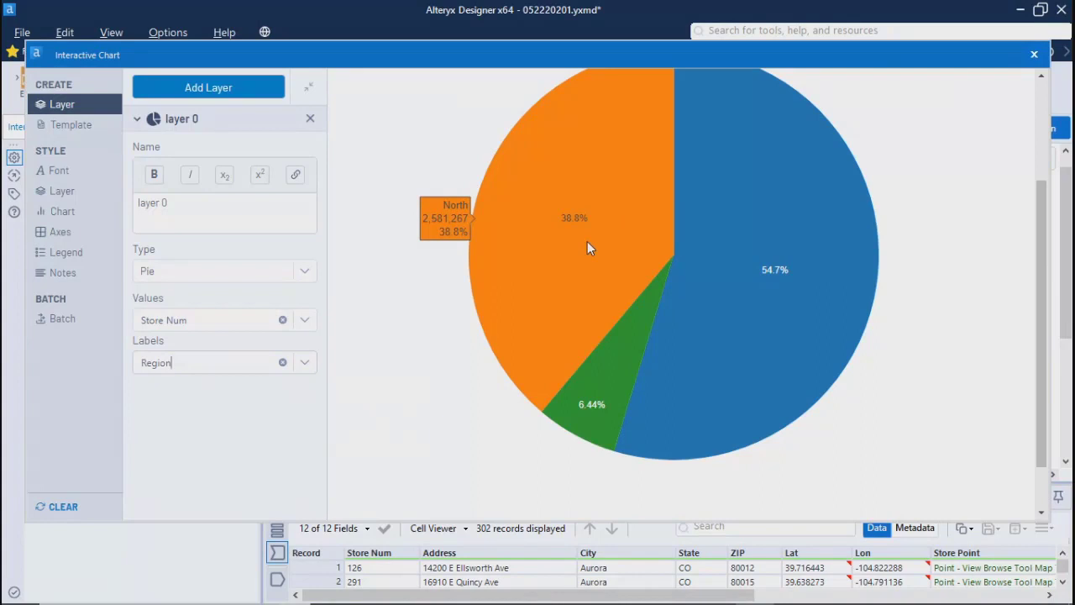
scroll(1042, 242, "up", 3)
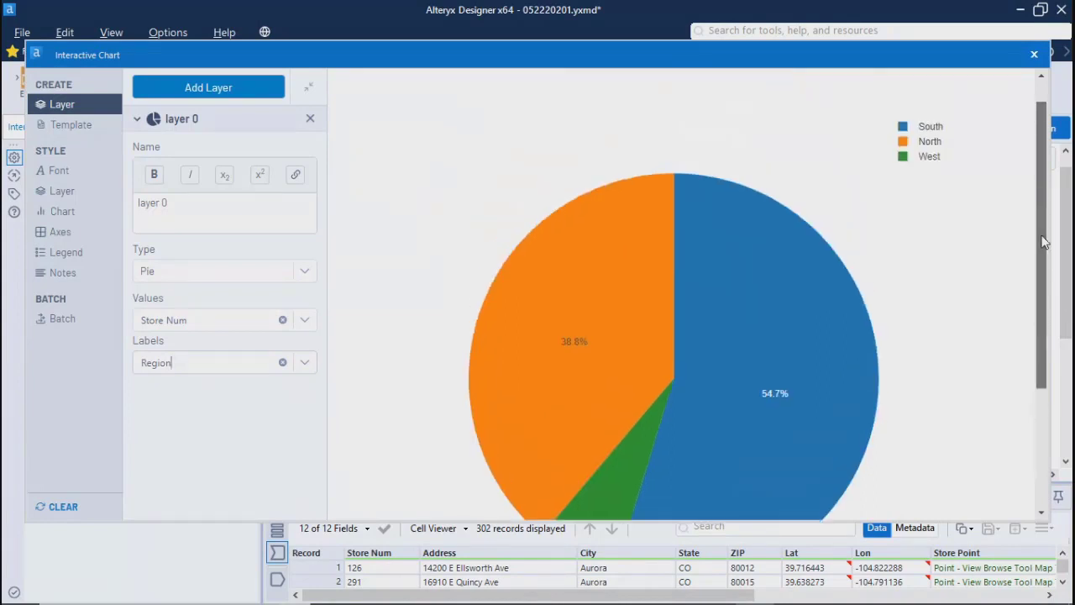
scroll(1042, 242, "down", 2)
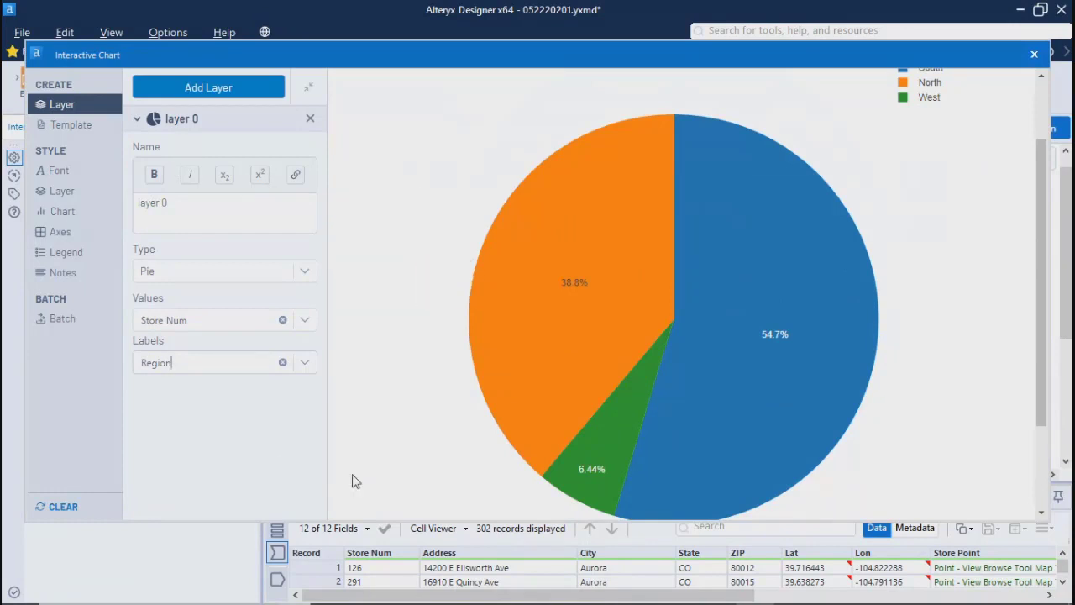
Step: Review the typeface choices available for the chart's global font
left_click(59, 173)
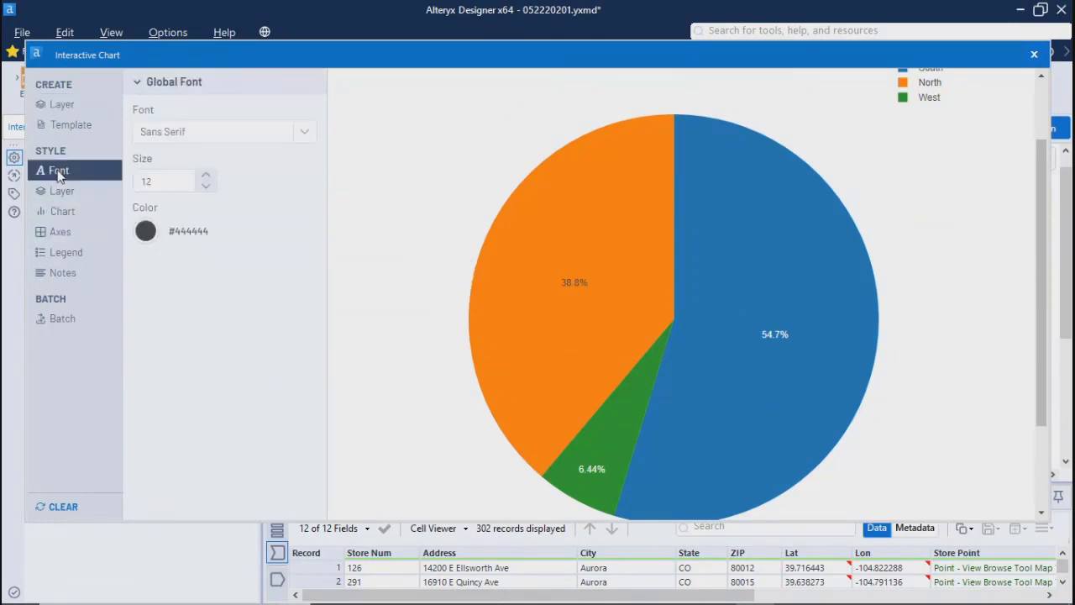
left_click(307, 134)
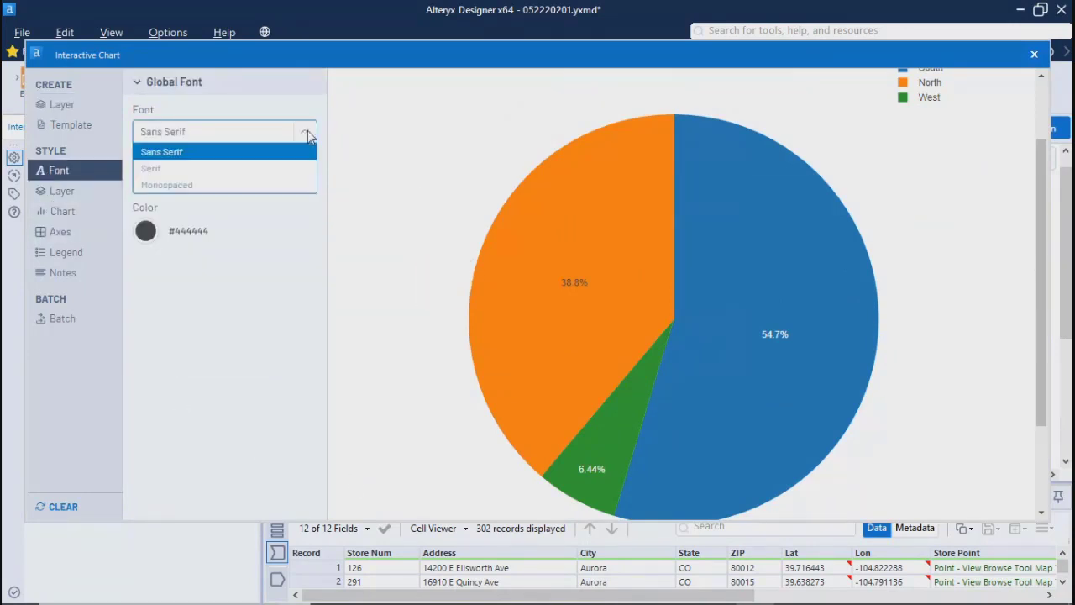
left_click(252, 290)
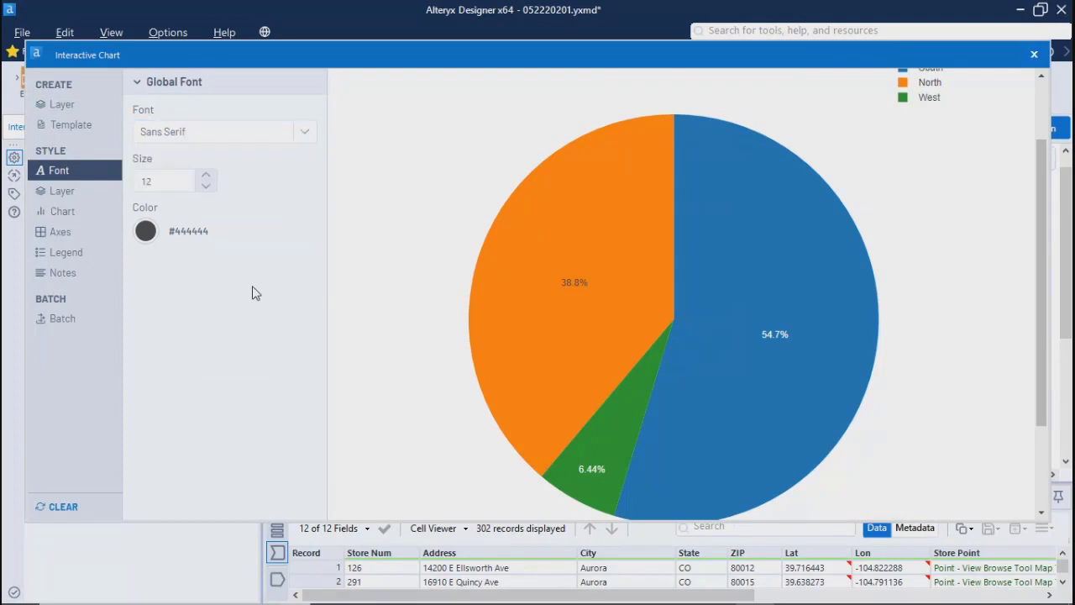
Step: Show label, value and percentage on the pie slices and set the pie's hole to 0.7
left_click(62, 191)
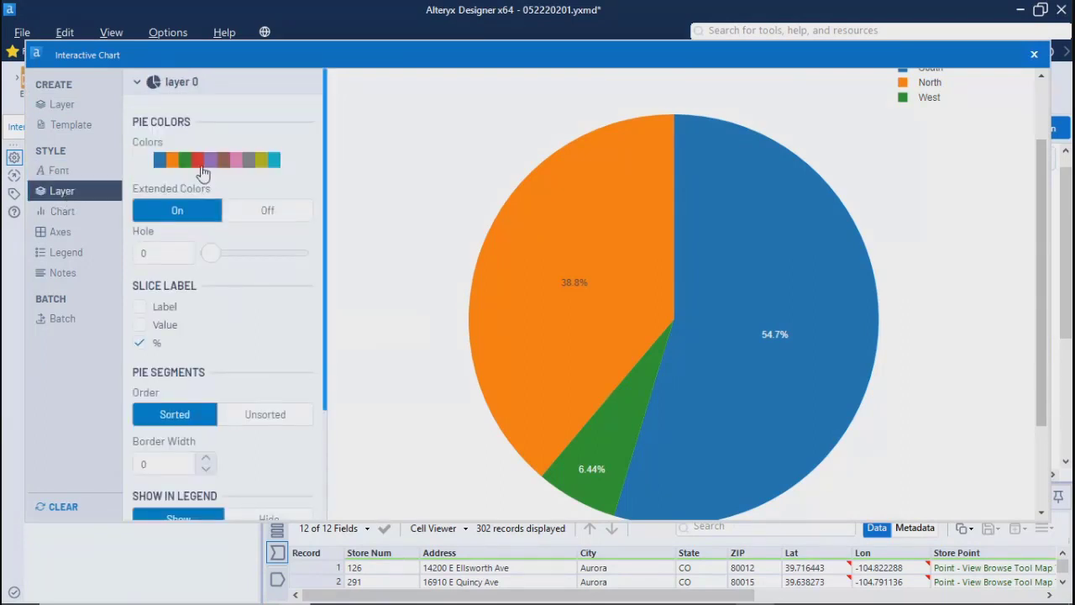
left_click(140, 307)
left_click(140, 326)
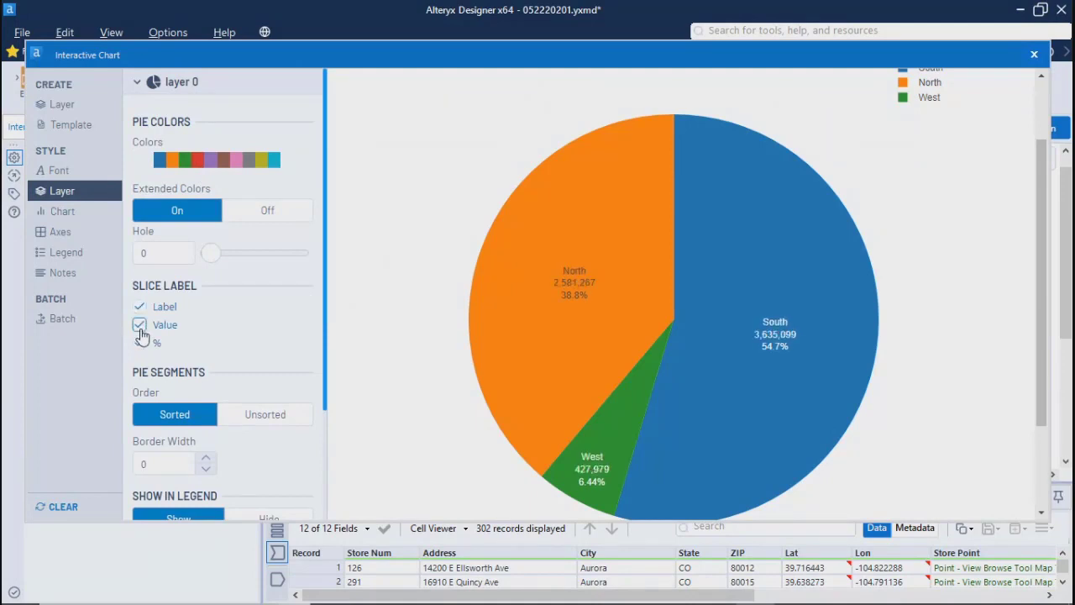
left_click(140, 343)
left_click_drag(210, 253, 271, 269)
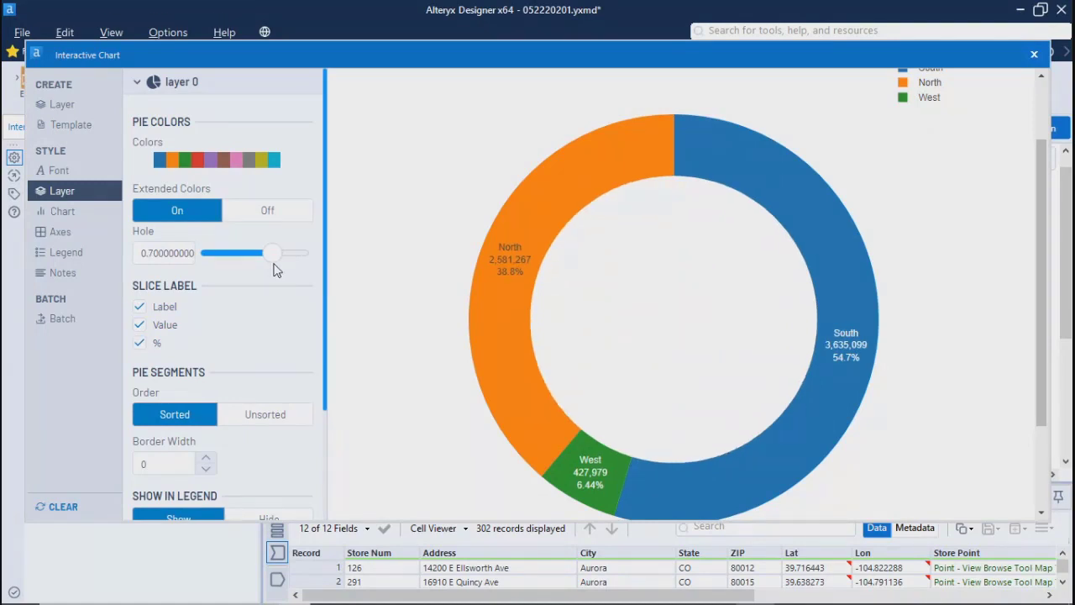
mouse_move(278, 270)
left_mouse_down()
mouse_move(259, 268)
mouse_move(273, 269)
left_mouse_up()
Step: Set the border width of the pie segments to 6
left_click_drag(331, 307, 339, 422)
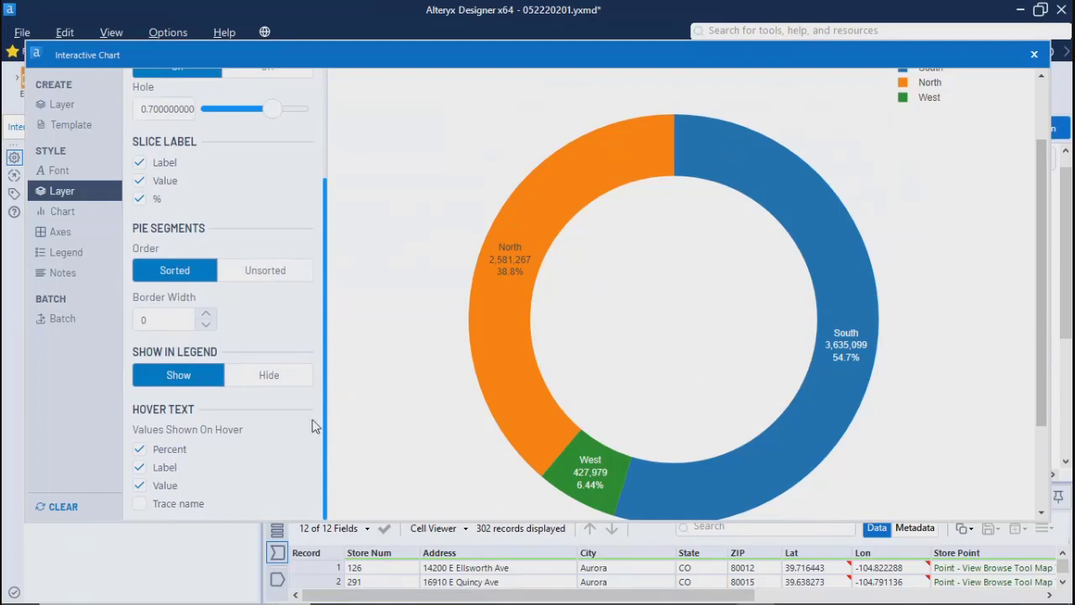
left_click(205, 315)
left_click(205, 316)
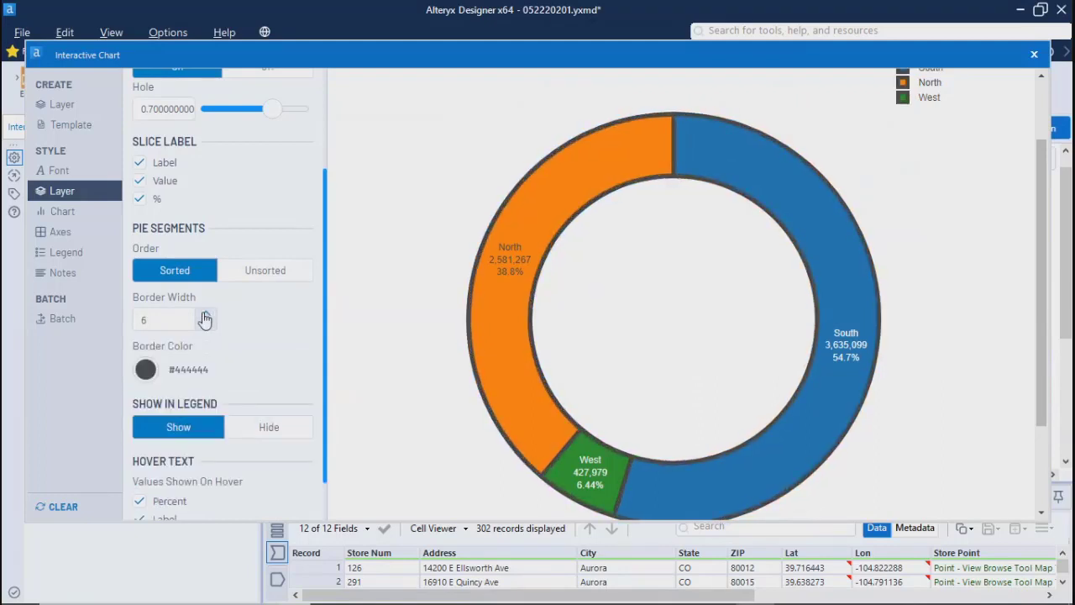
Step: Hide the pie layer from the legend and add the trace name to its hover text
scroll(329, 403, "down", 1)
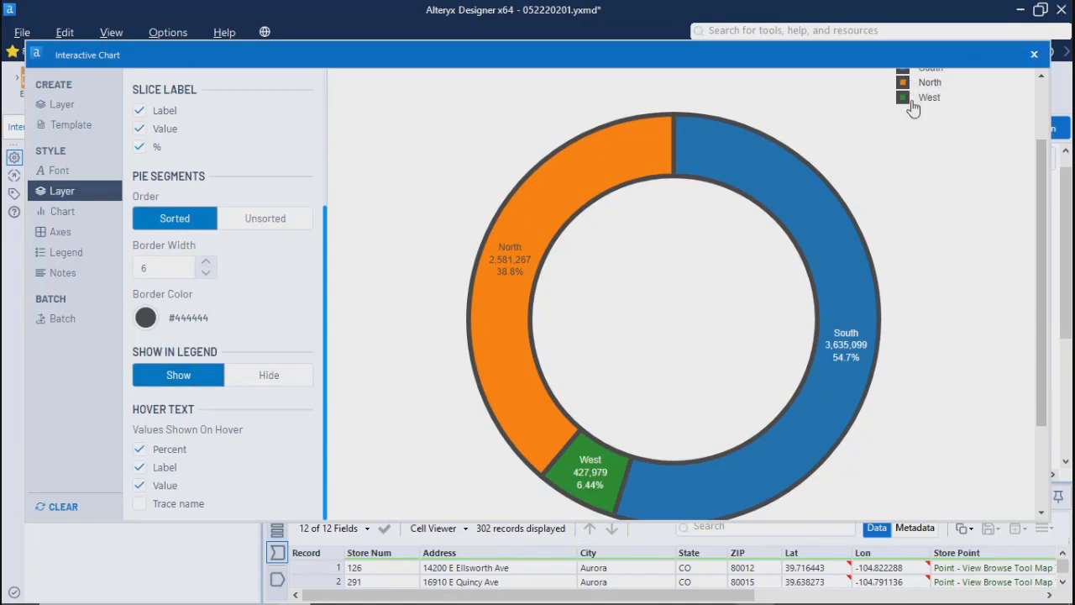
left_click(244, 381)
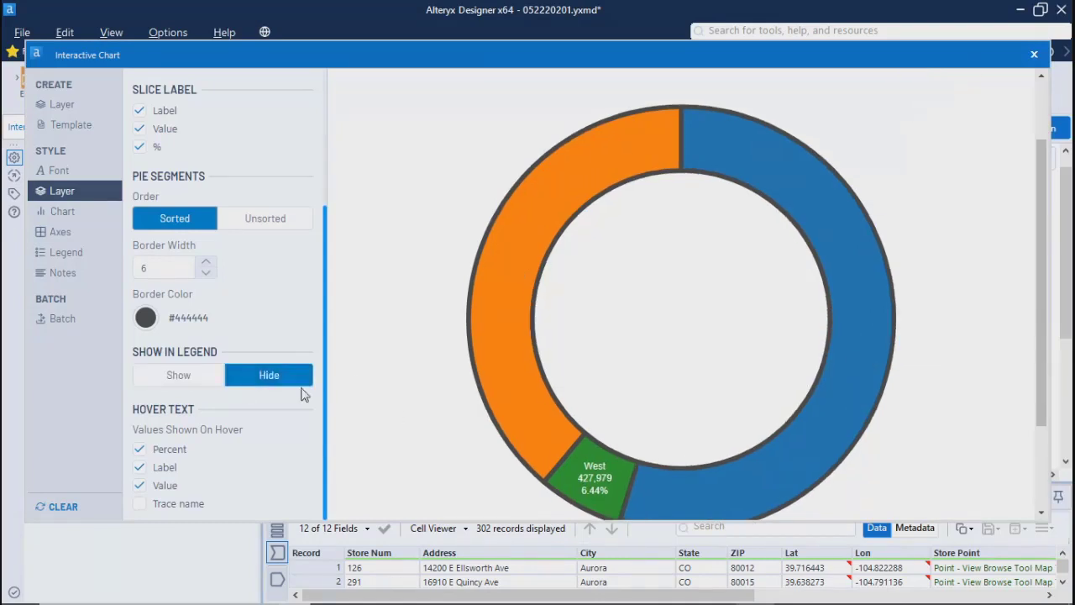
left_click(141, 505)
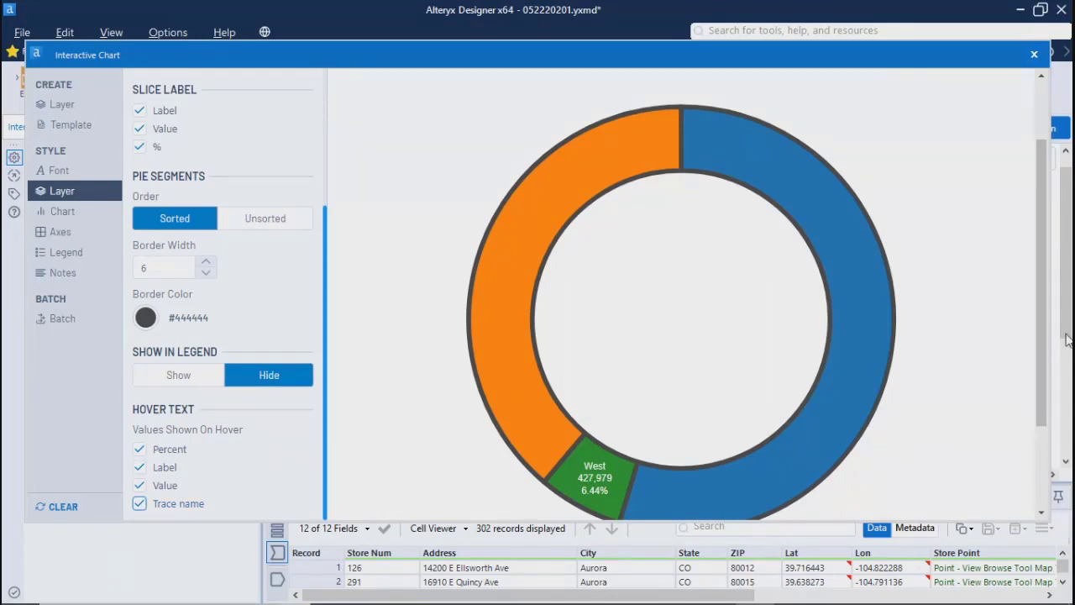
Step: Examine the restyled donut chart and review the chart display, axes, legend and notes style settings
left_click_drag(1044, 335, 1071, 220)
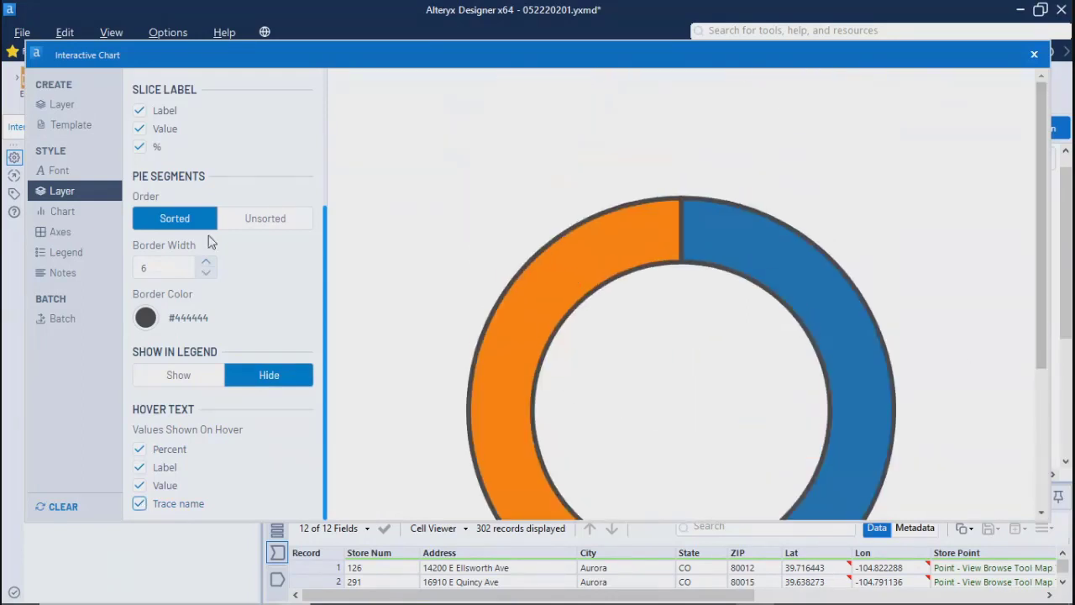
scroll(296, 284, "up", 1)
scroll(296, 284, "up", 4)
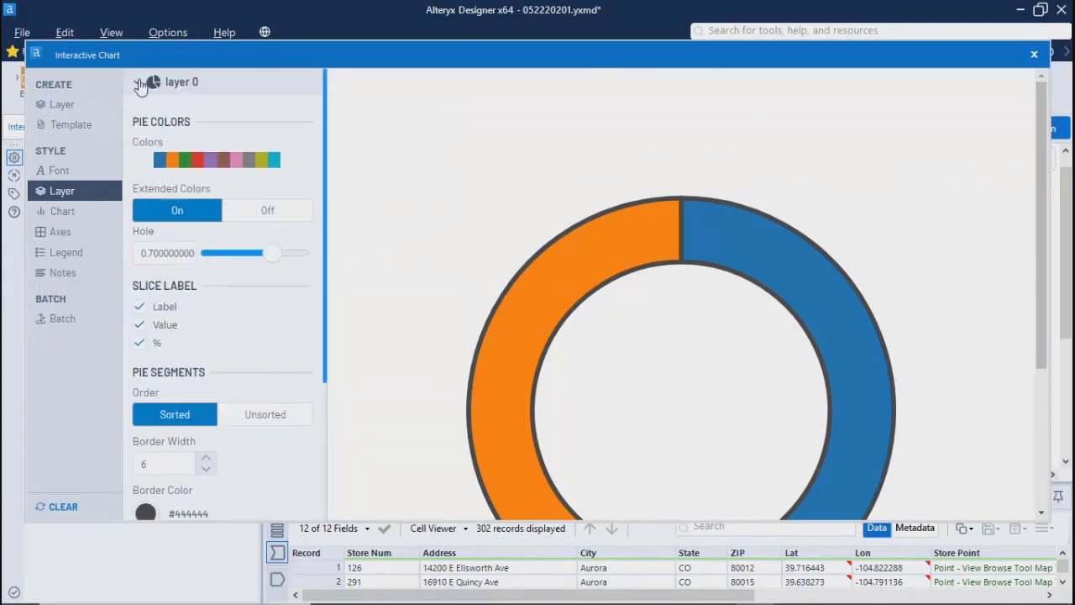
mouse_move(832, 310)
left_click_drag(1052, 240, 1051, 168)
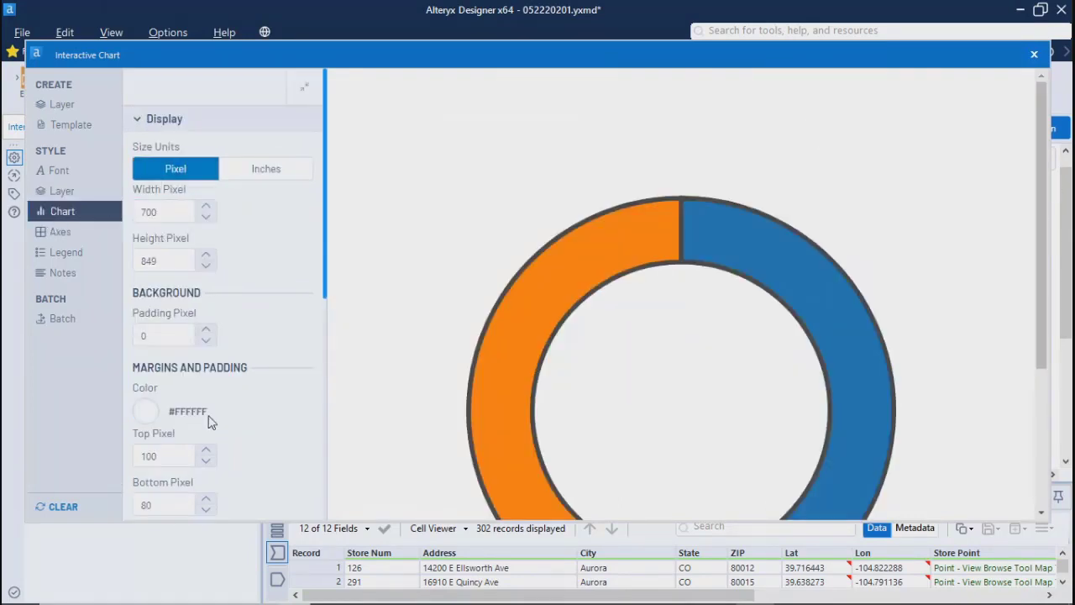
left_click(190, 341)
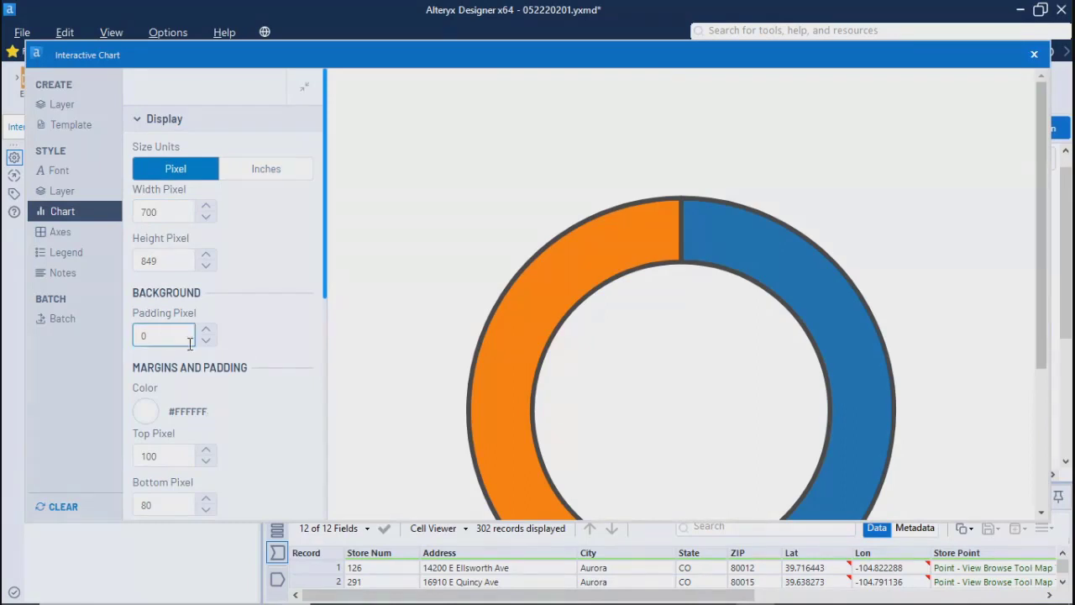
left_click(59, 232)
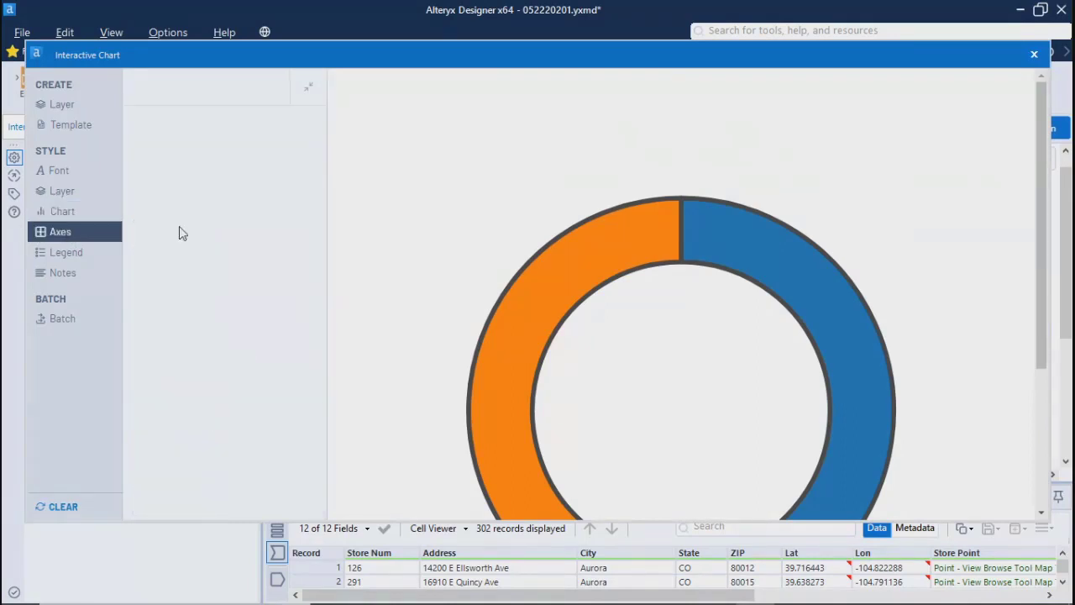
left_click(56, 253)
left_click(58, 274)
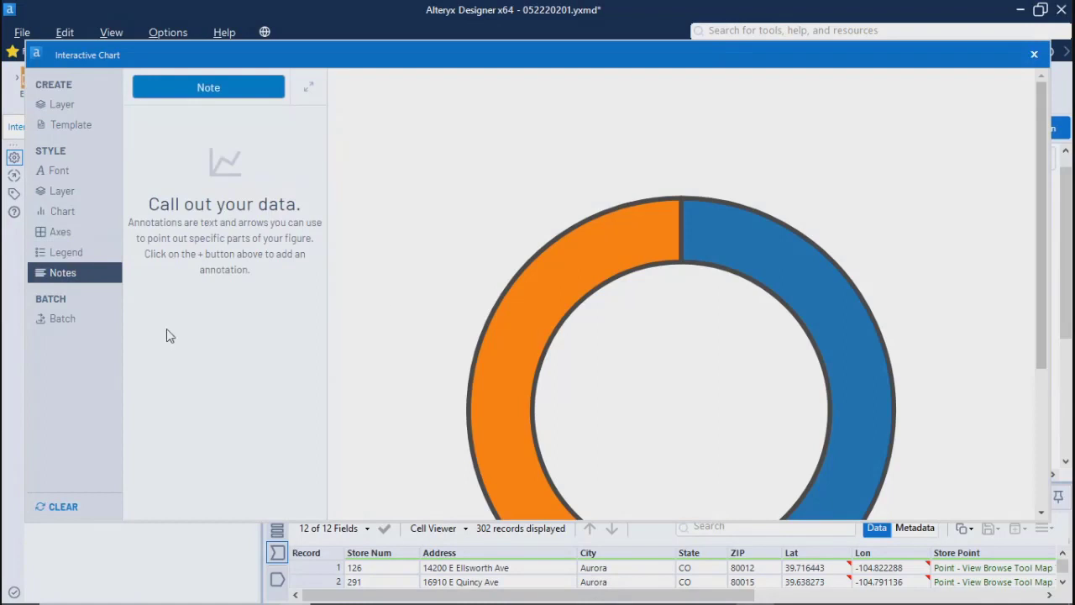
Step: Turn on batched charts and group them by City and Region
left_click(70, 327)
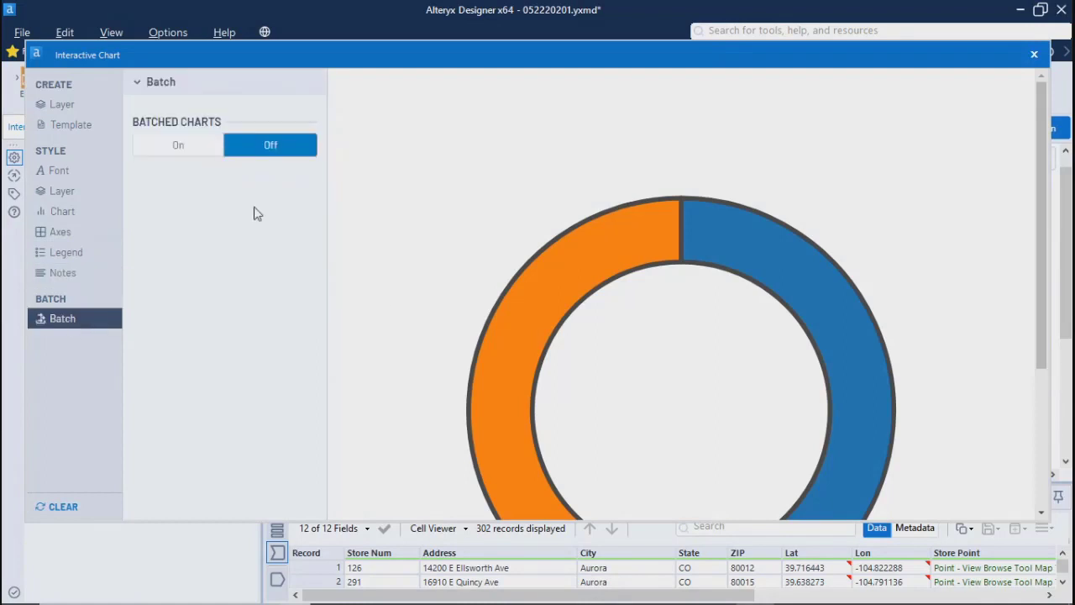
left_click(186, 146)
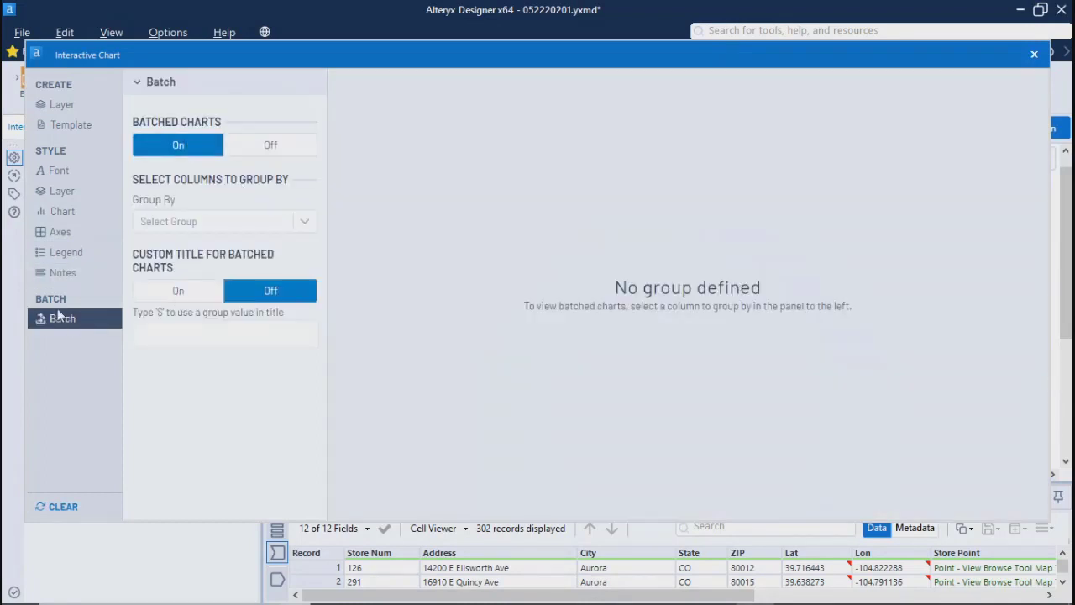
left_click(305, 222)
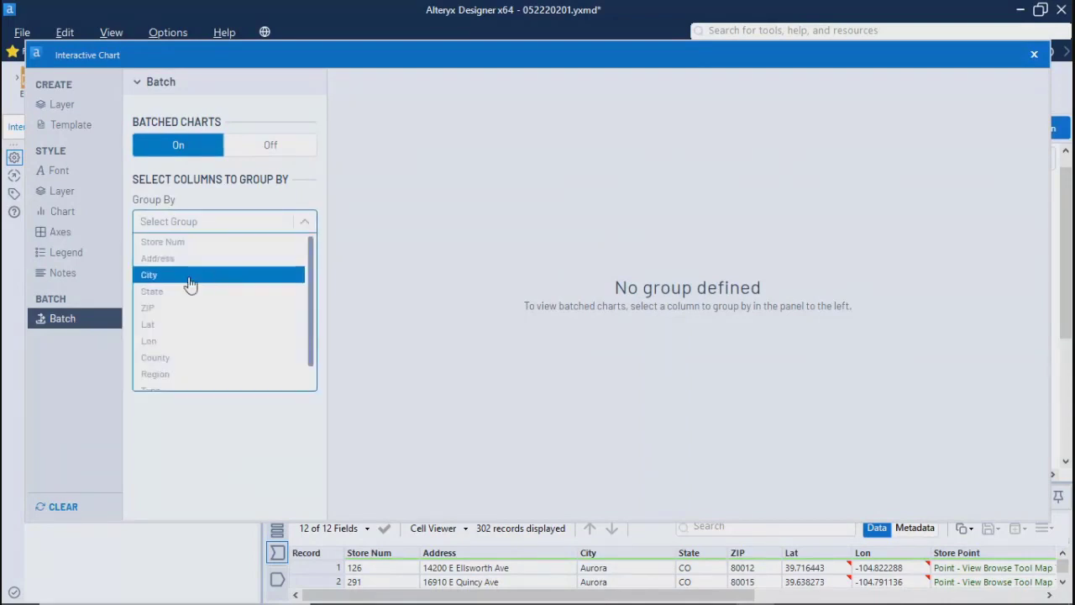
left_click(159, 276)
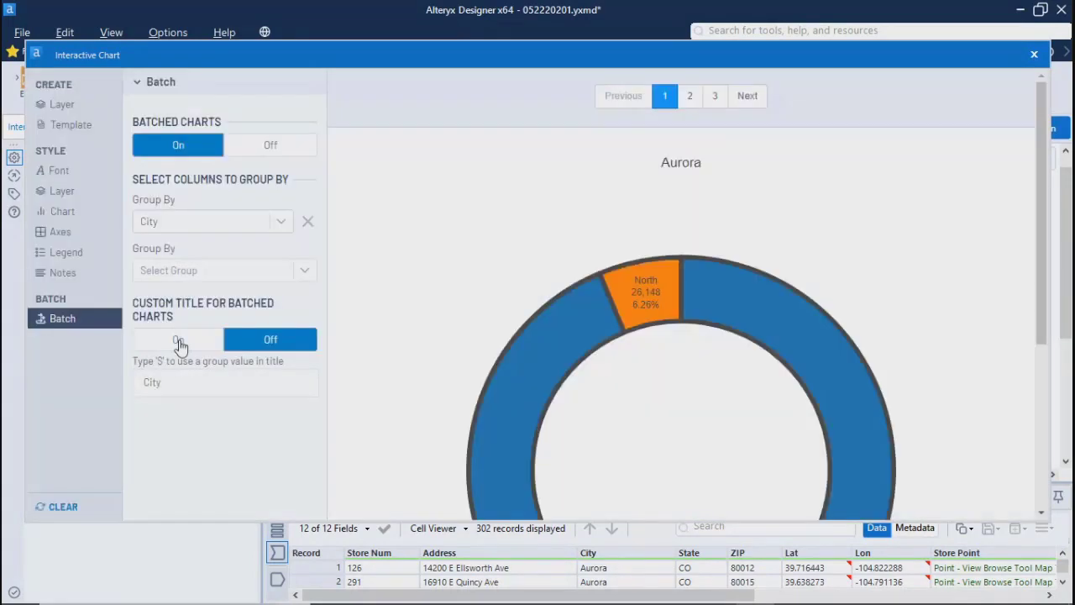
left_click(305, 271)
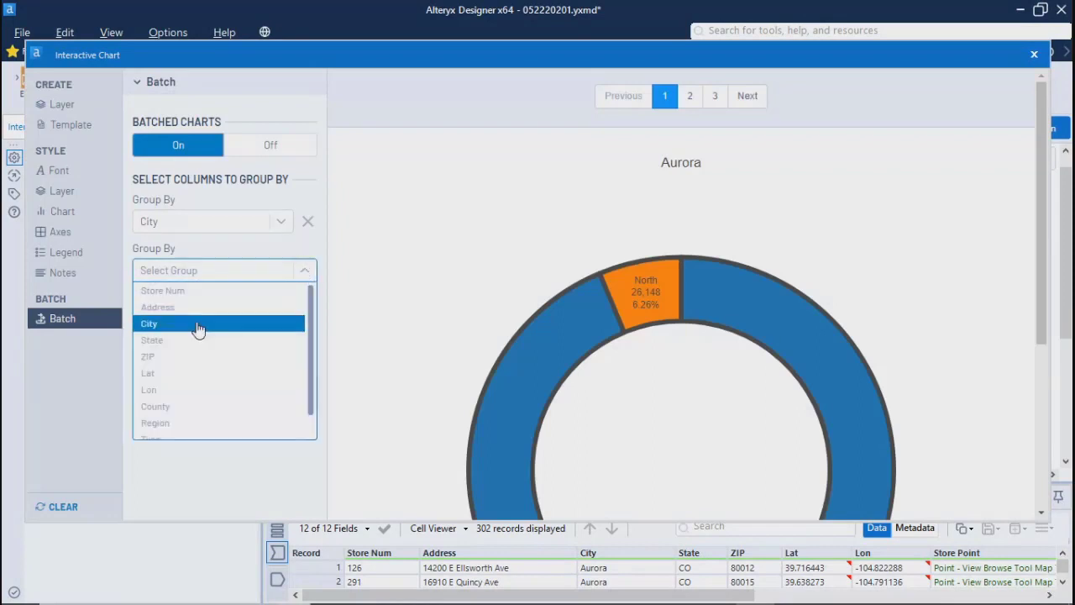
left_click(168, 425)
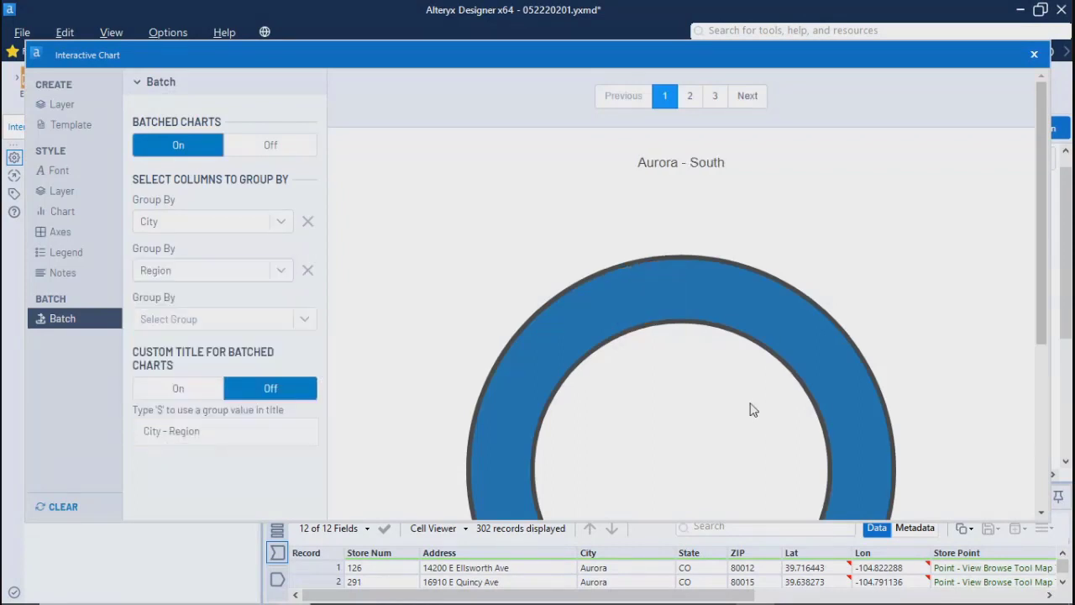
Step: Page back and forth through the batched donut charts and compare their city and region titles
left_click(690, 99)
left_click(717, 99)
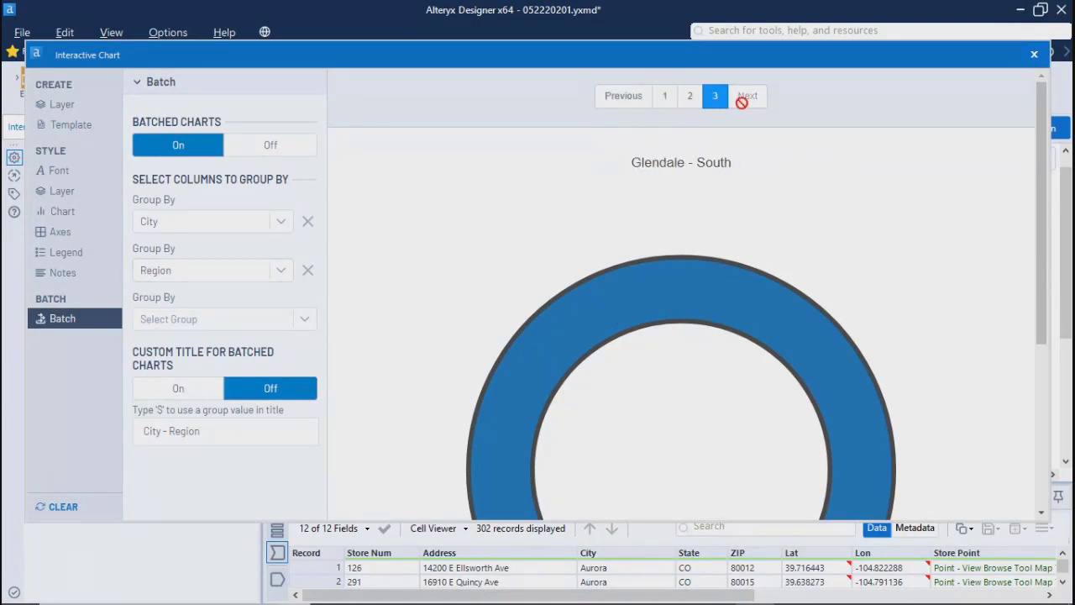
left_click(689, 99)
left_click(667, 96)
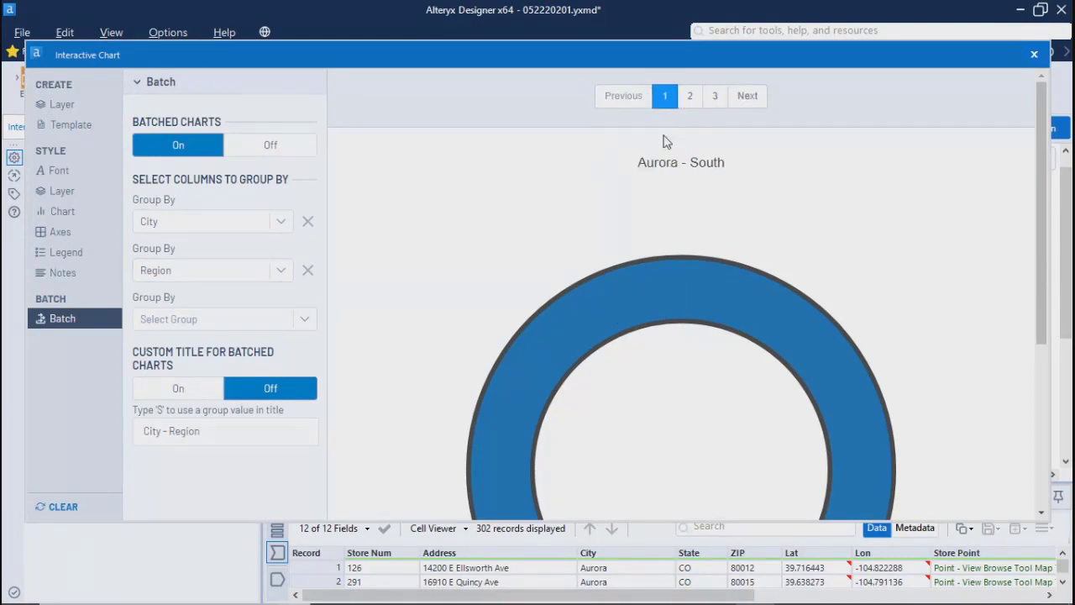
left_click_drag(1036, 218, 1068, 268)
left_click(691, 94)
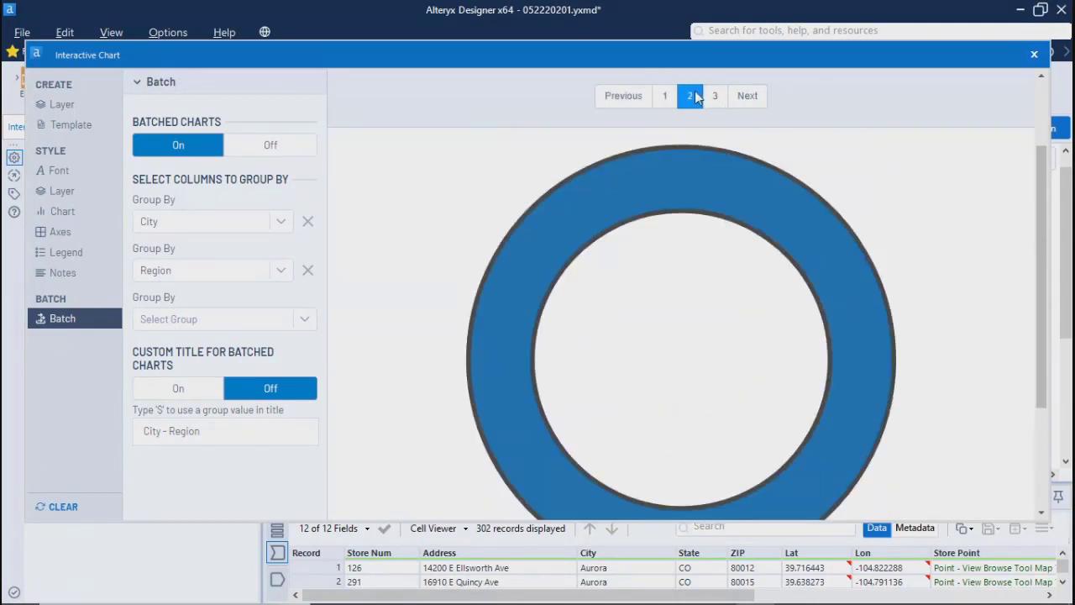
left_click_drag(1053, 202, 1039, 80)
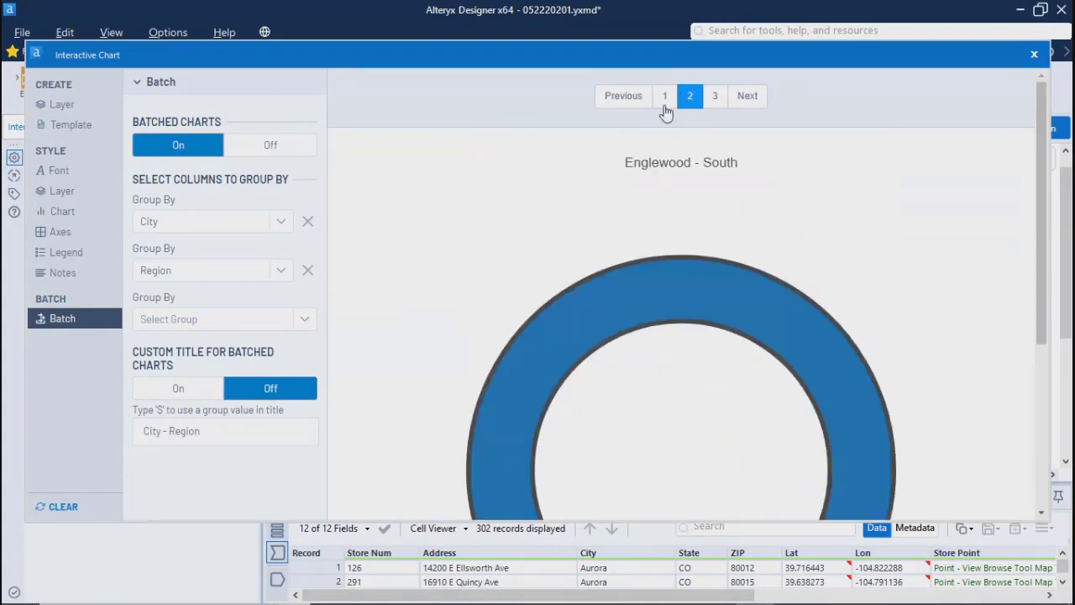
left_click(664, 99)
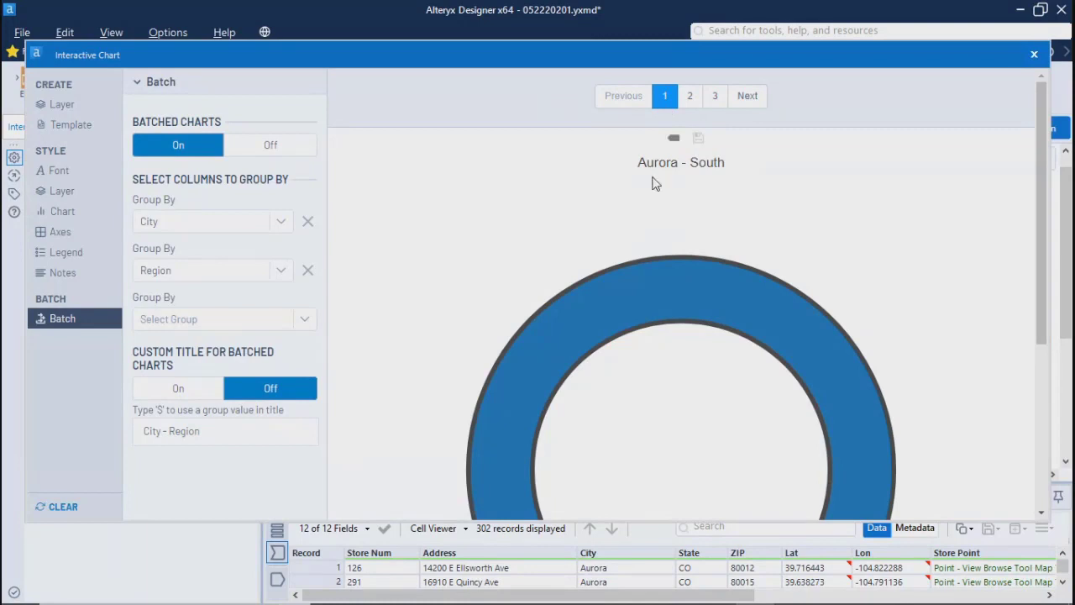
left_click(691, 98)
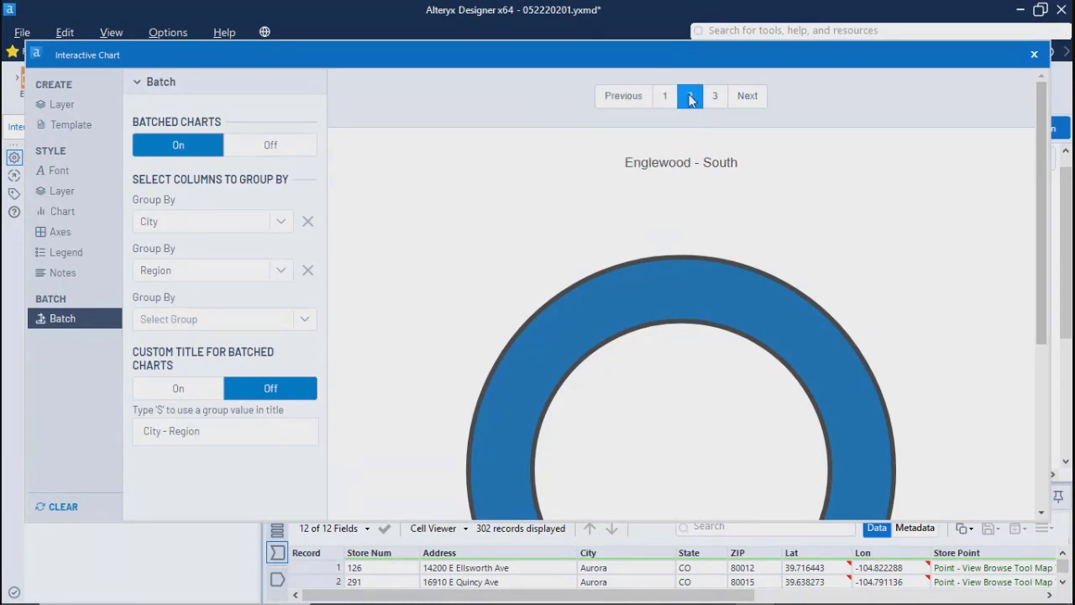
left_click(716, 96)
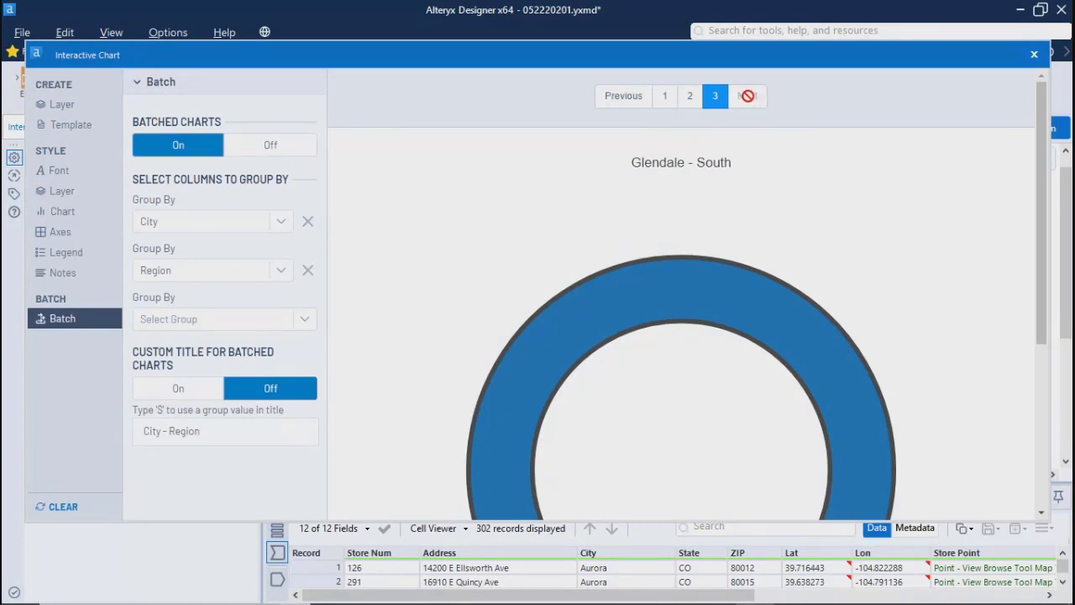
left_click(629, 103)
left_click(629, 100)
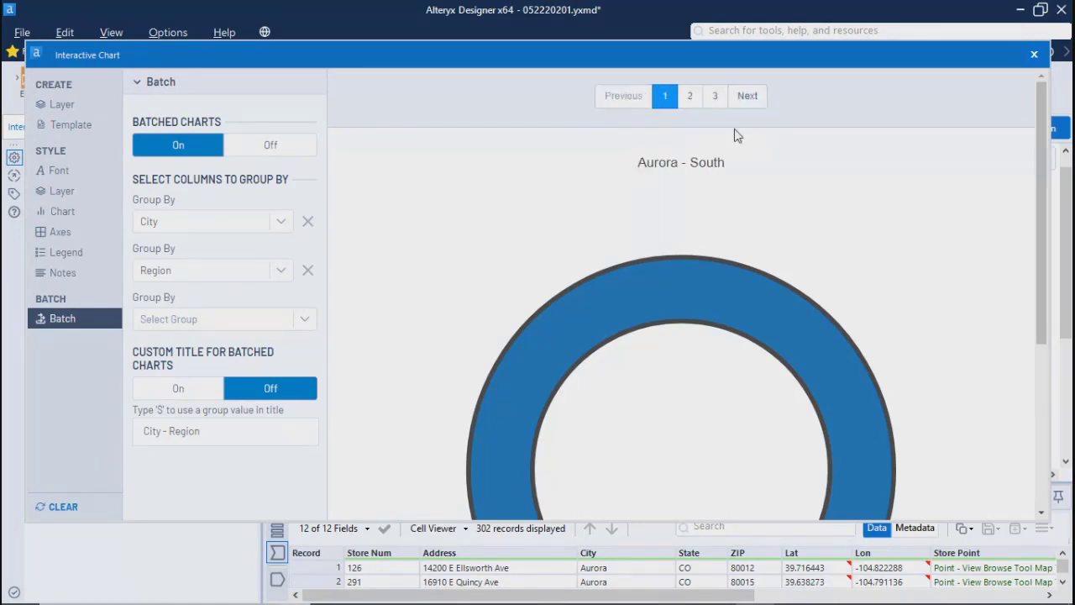
Step: Turn off batched charts and return to the pie layer's creation settings with the single donut chart
left_click(55, 195)
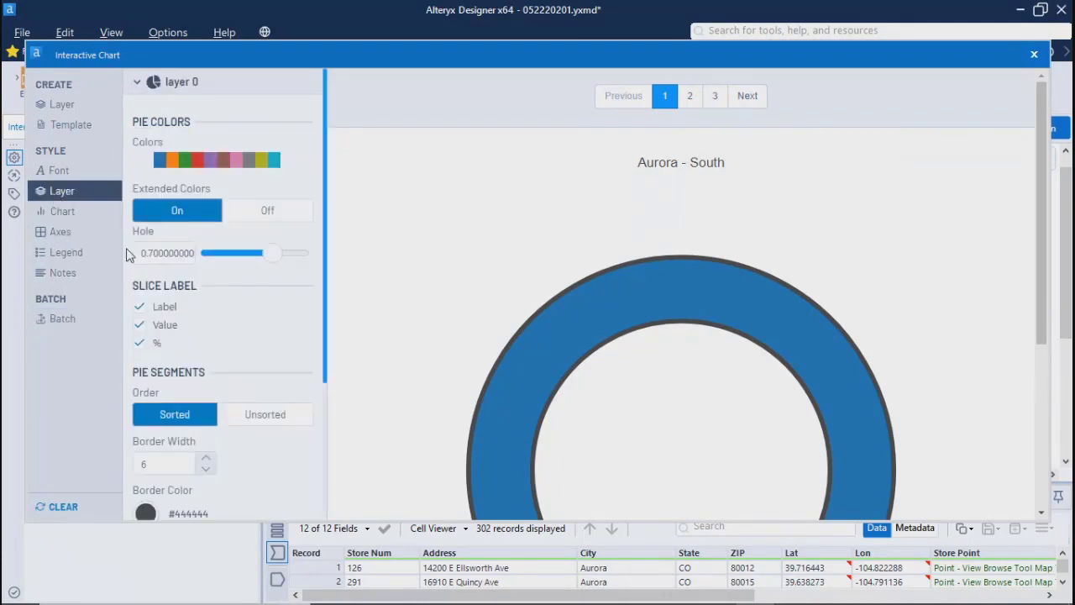
left_click(60, 321)
left_click(269, 151)
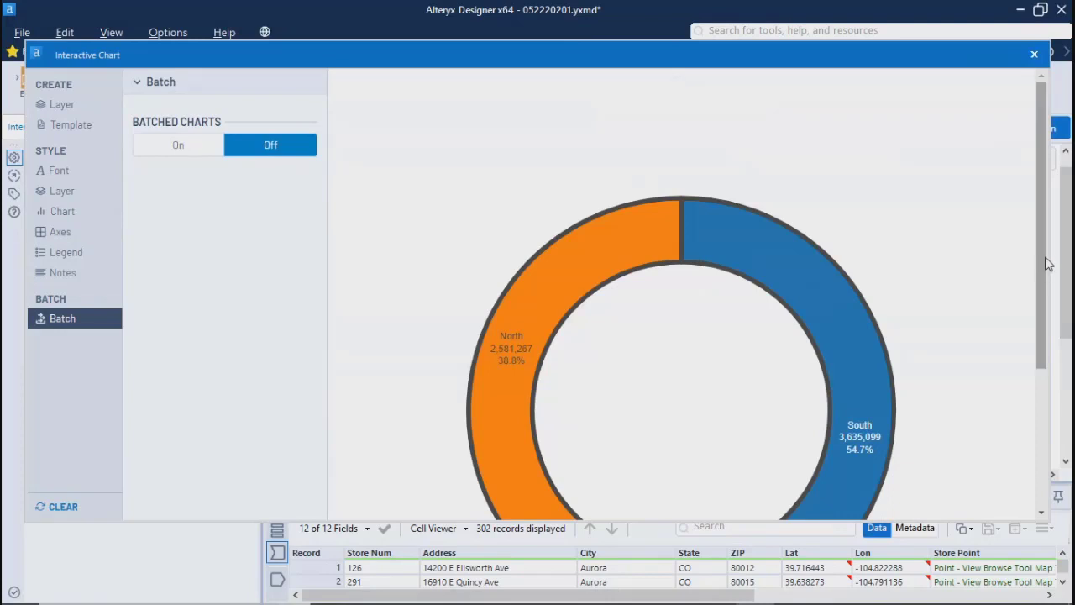
left_click_drag(1043, 256, 1047, 178)
left_click(58, 109)
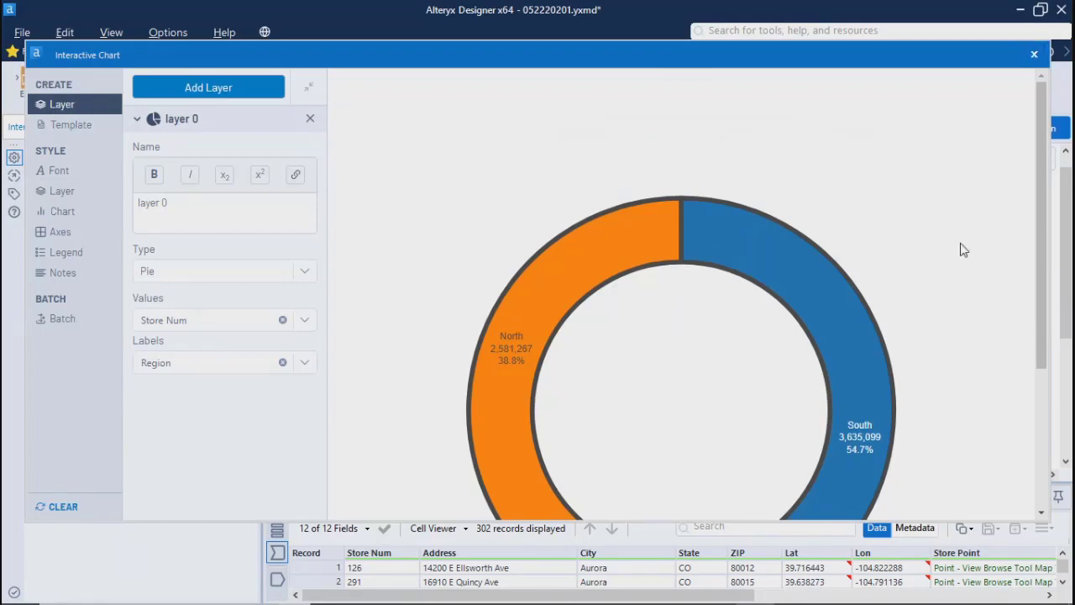
scroll(963, 247, "down", 3)
scroll(963, 247, "up", 3)
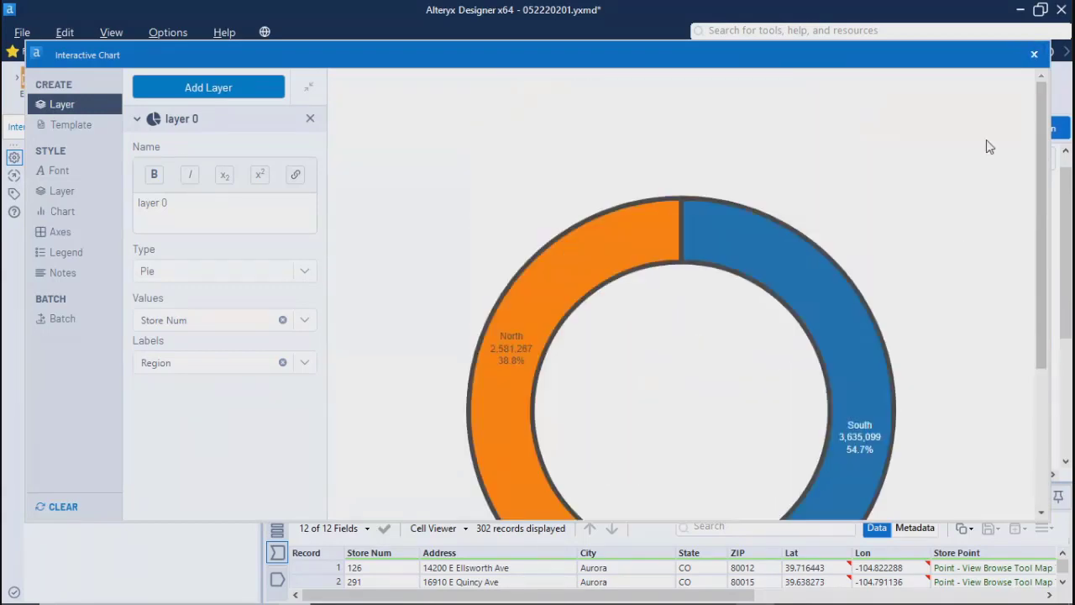
Step: Close the chart configuration, run the 052220201.yxmd workflow and dismiss its completion message
left_click(1034, 54)
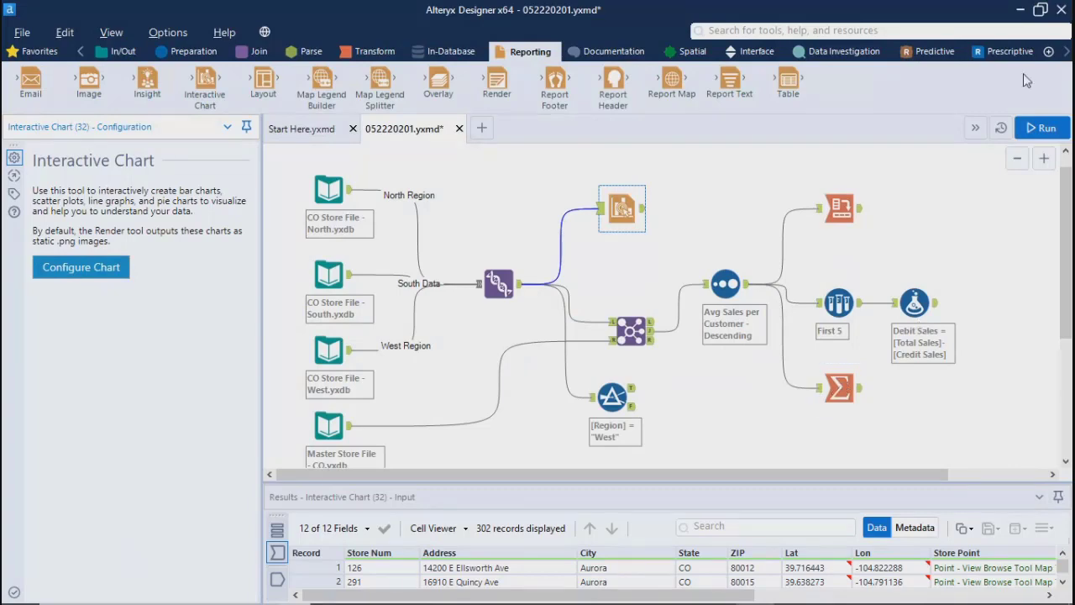
left_click(1037, 131)
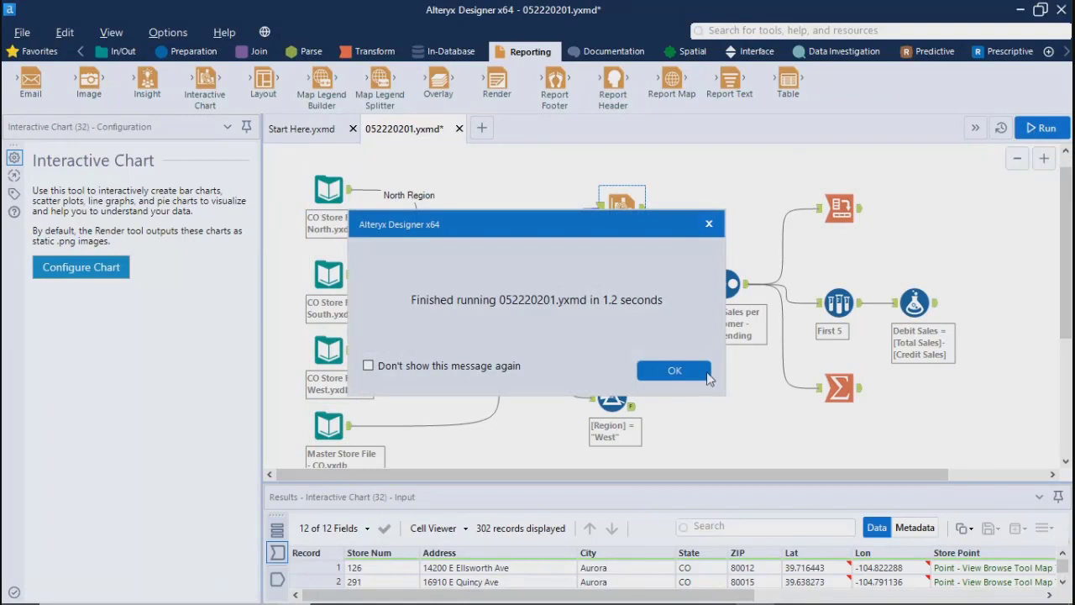
left_click(674, 371)
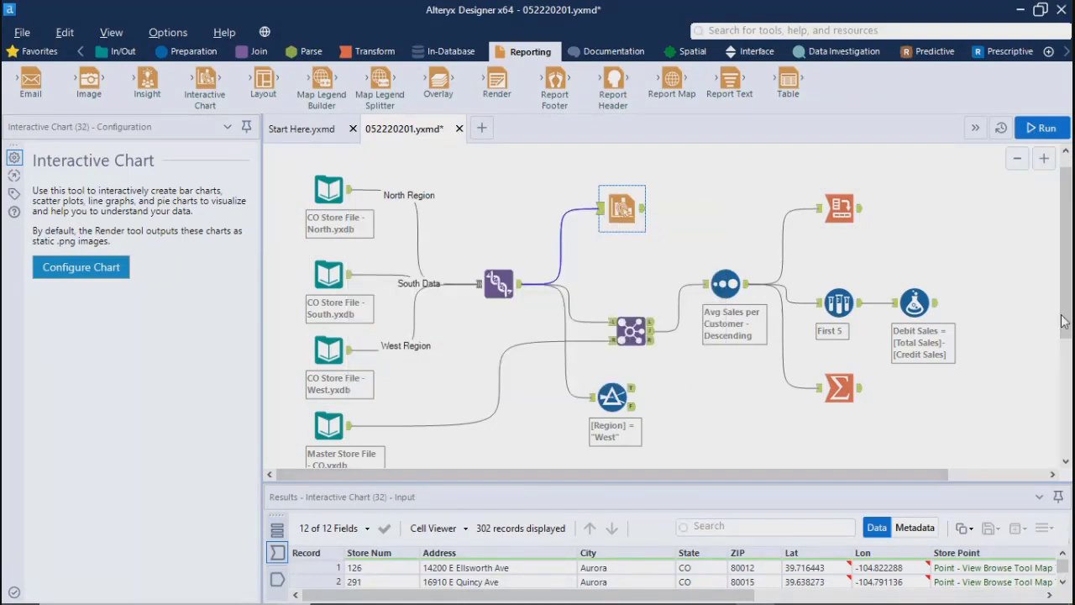
mouse_move(1064, 322)
left_mouse_down()
mouse_move(1067, 363)
mouse_move(1066, 311)
left_mouse_up()
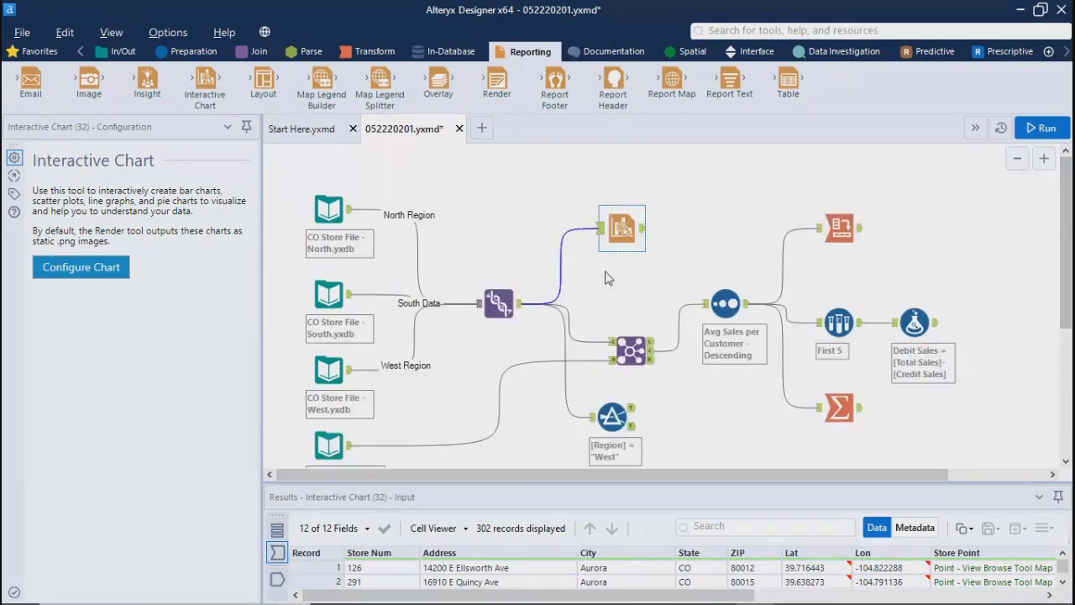
Step: Reopen the Interactive Chart configuration and save the donut chart as a PNG named pie in the Desktop's Alteryx folder
left_click(608, 278)
left_click(621, 228)
left_click(79, 267)
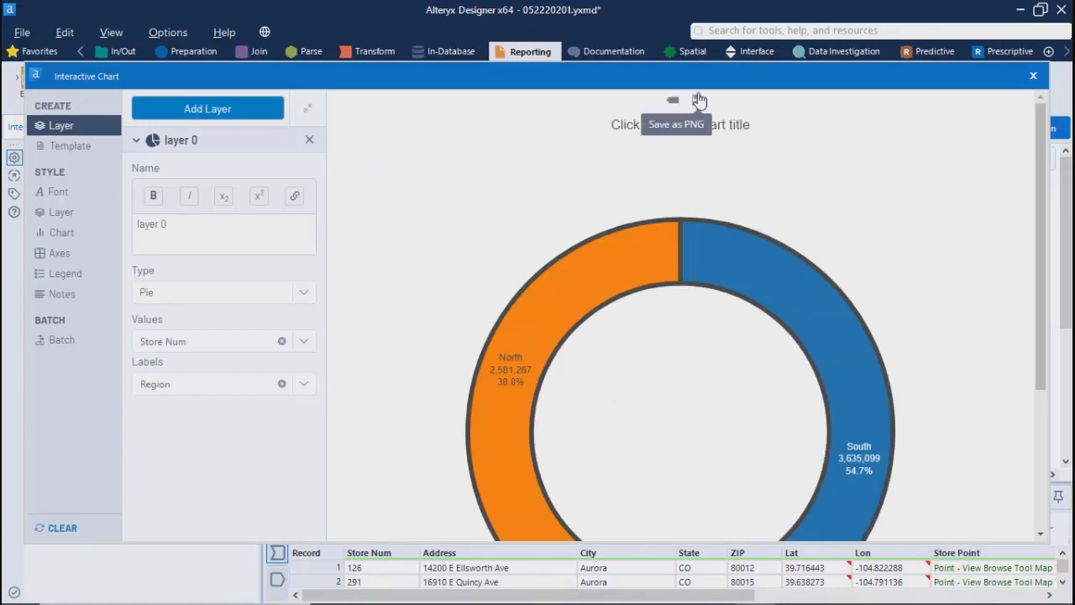
left_click(698, 100)
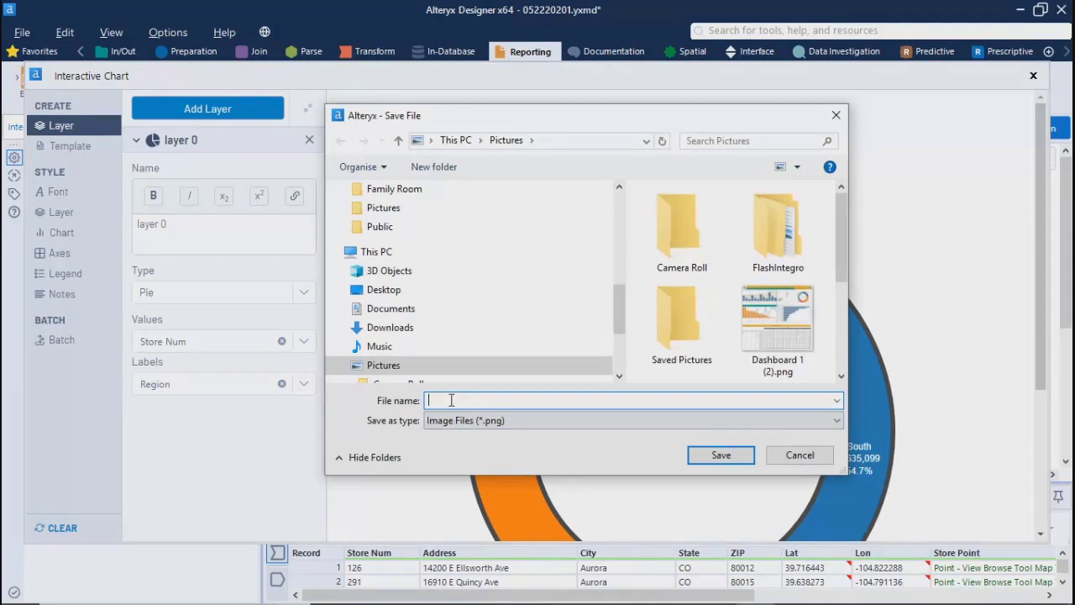
scroll(384, 277, "up", 5)
left_click(384, 211)
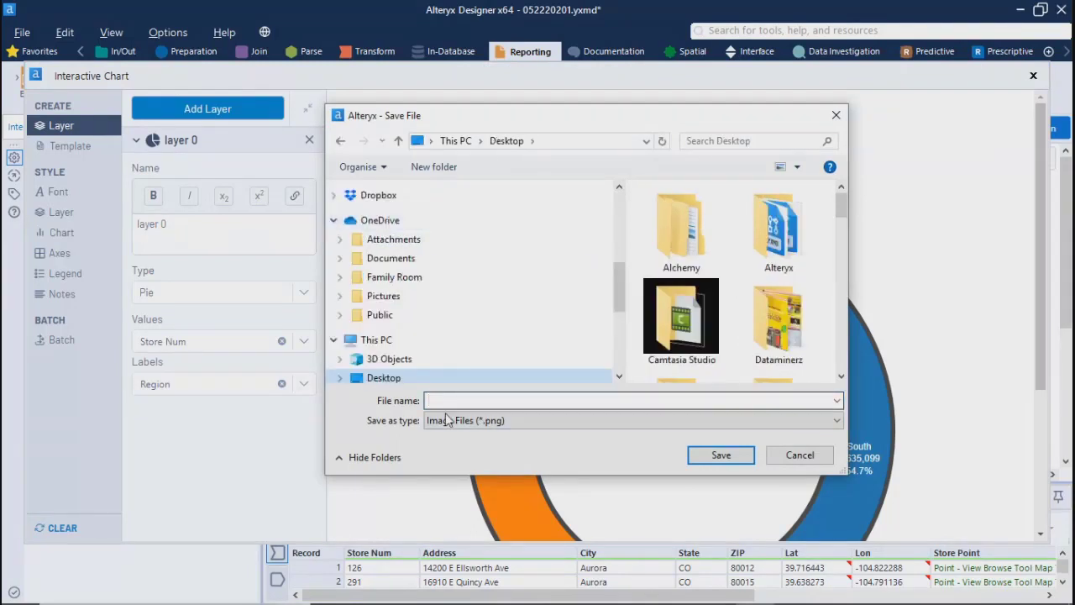
double_click(755, 231)
left_click(462, 400)
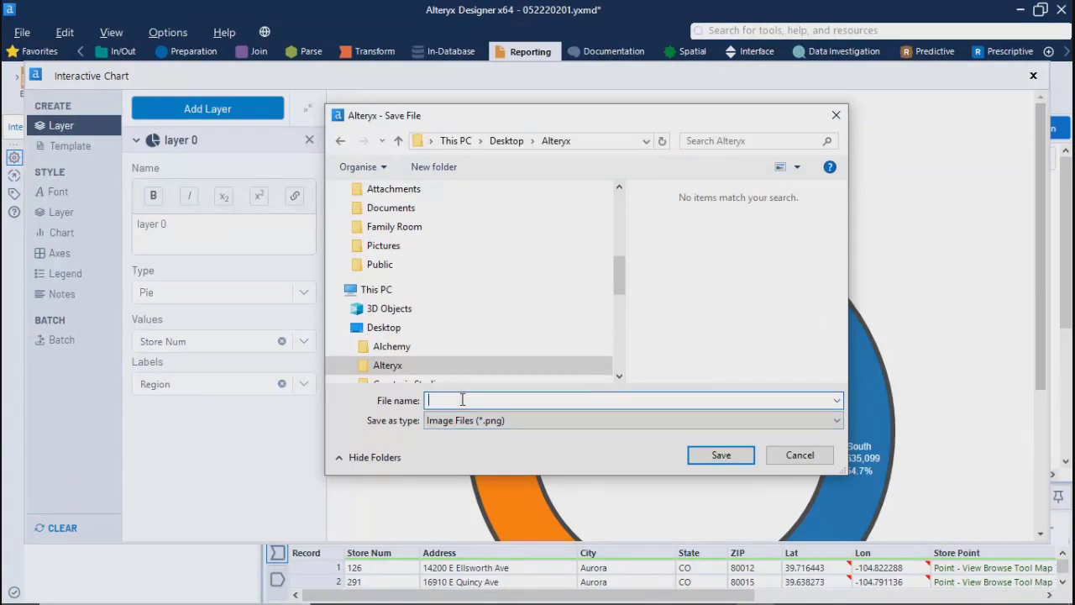
left_click(721, 454)
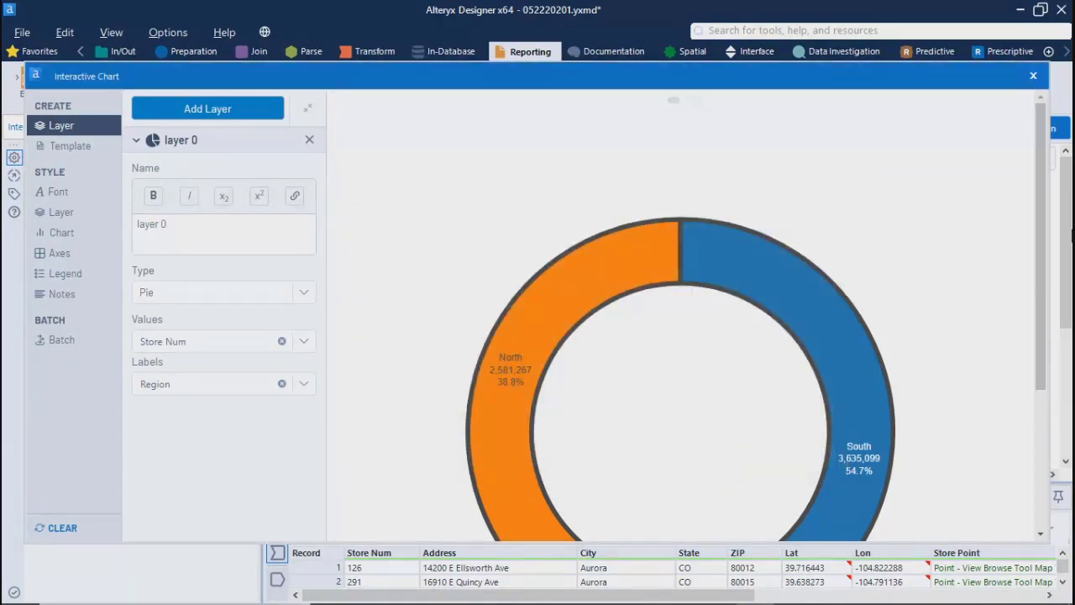
Step: Review the template, layer and global font settings and examine the whole donut chart
left_click(64, 148)
left_click(154, 134)
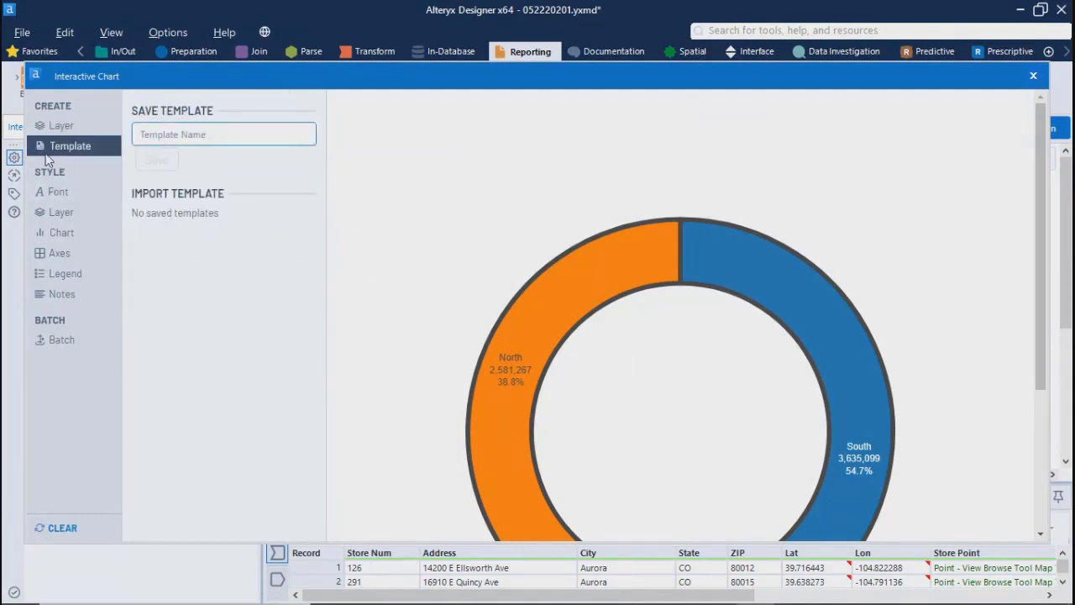
left_click(46, 125)
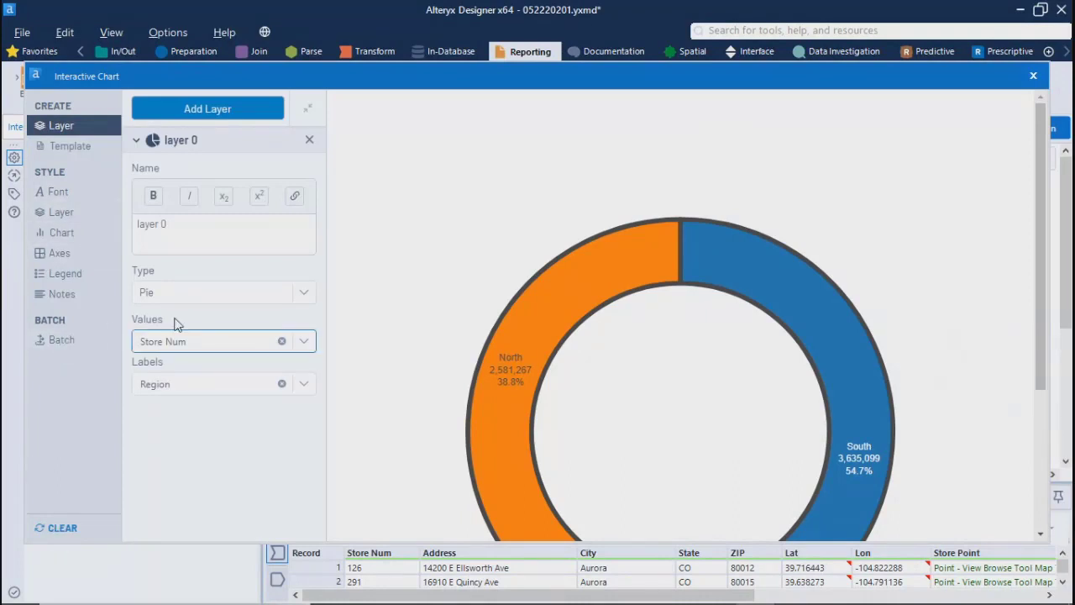
left_click(55, 191)
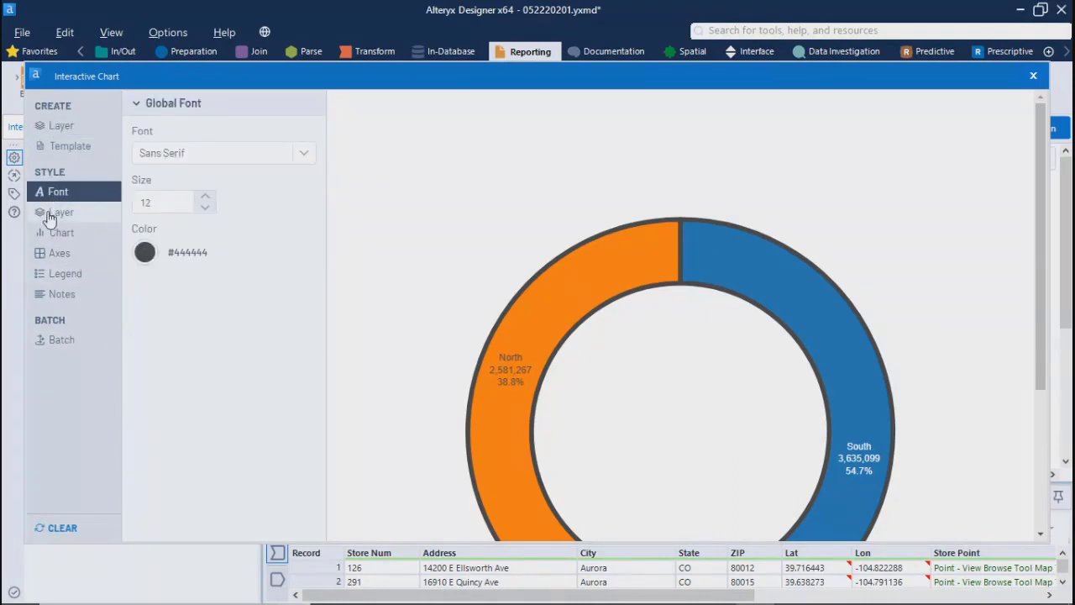
left_click(136, 104)
left_click(137, 104)
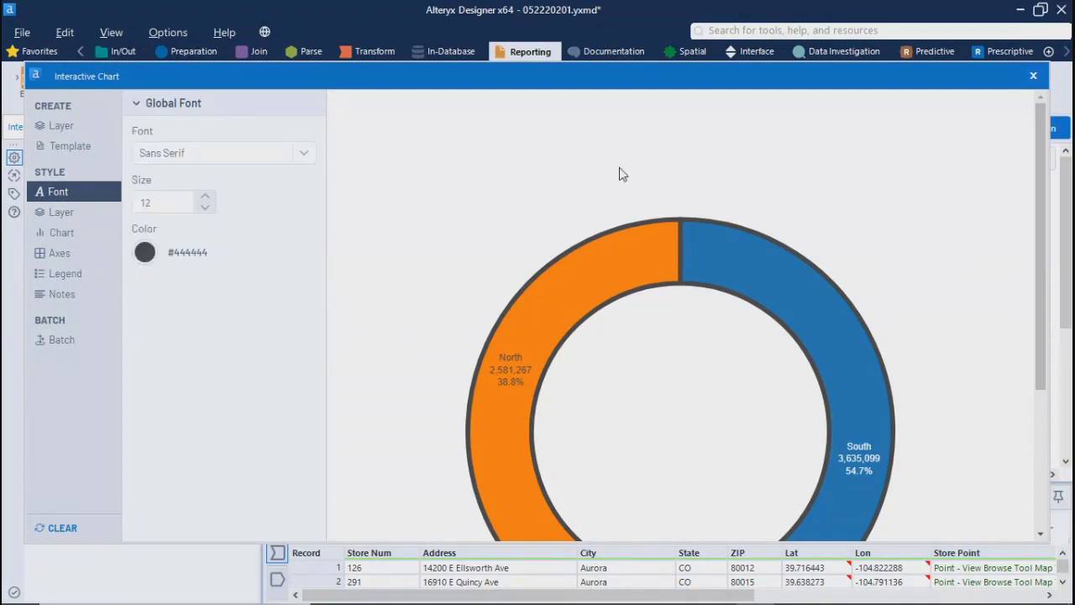
left_click_drag(1042, 272, 1046, 414)
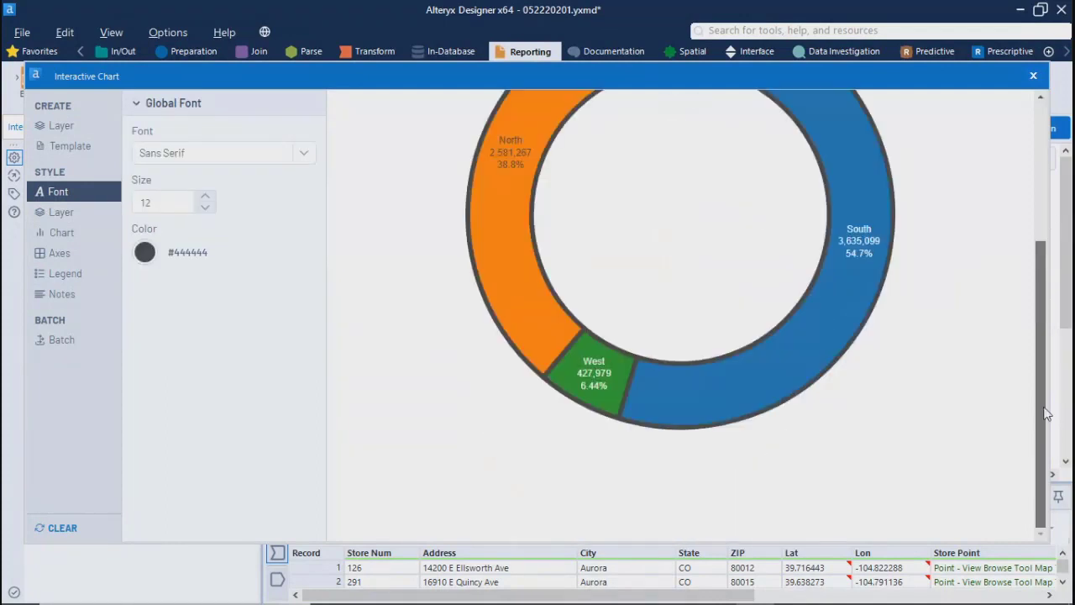
Step: Leave the chart configuration and rerun the workflow, acknowledging its completion
left_click(1032, 77)
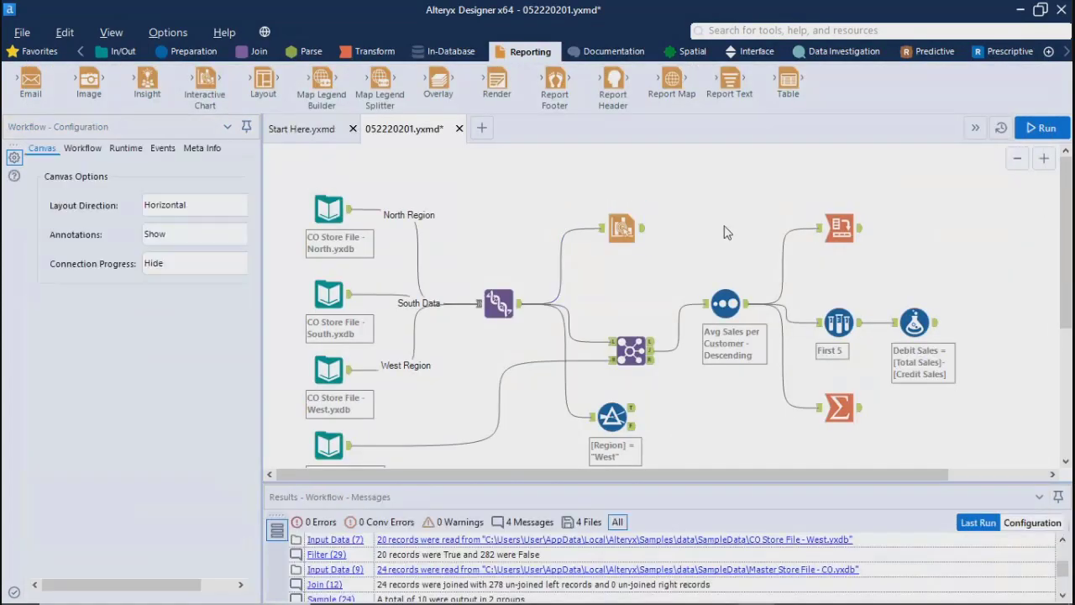
left_click(1035, 128)
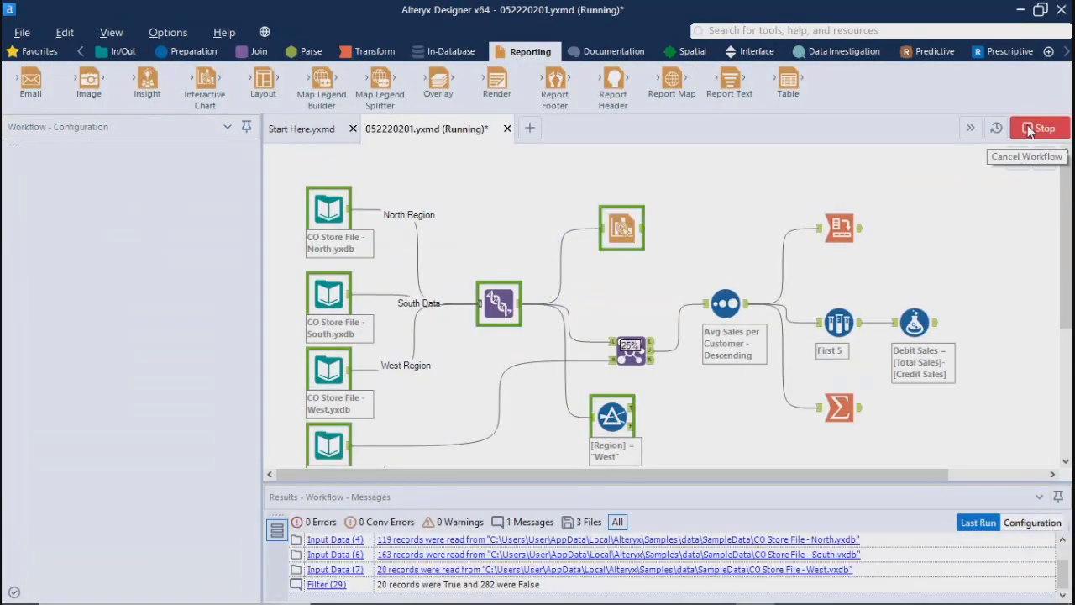
left_click(677, 372)
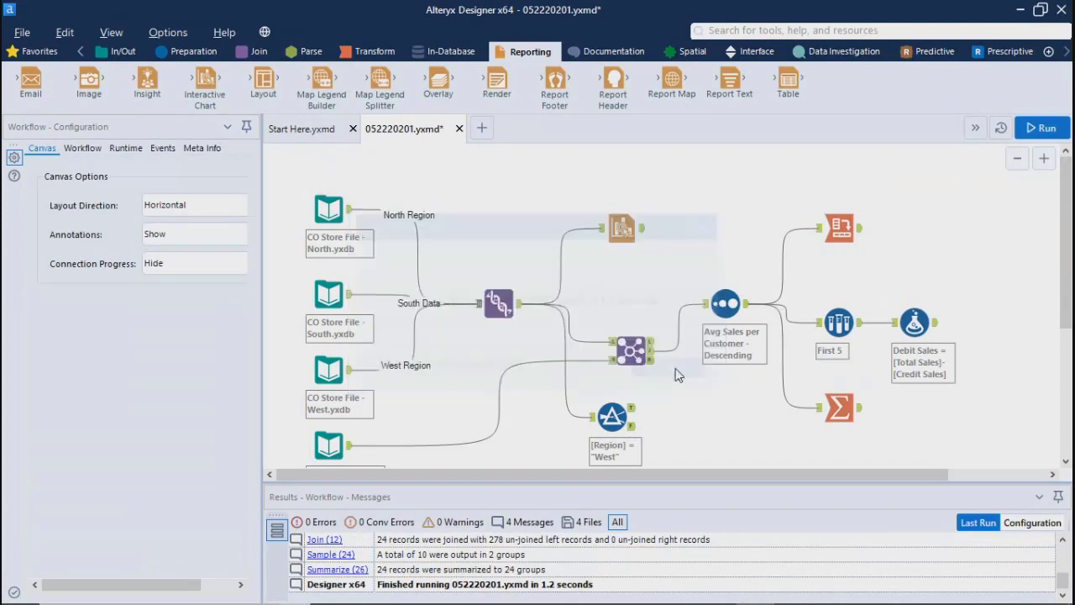
Step: Connect a Browse tool to the Interactive Chart's output and run the workflow to generate the chart report
left_click(631, 238)
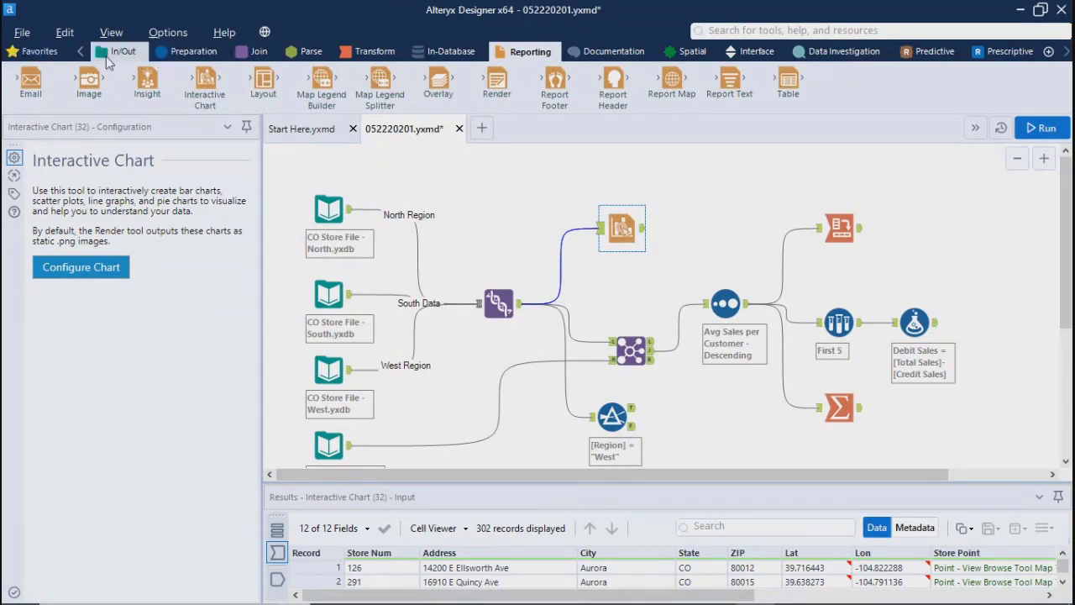
left_click(108, 56)
left_click_drag(30, 84, 699, 232)
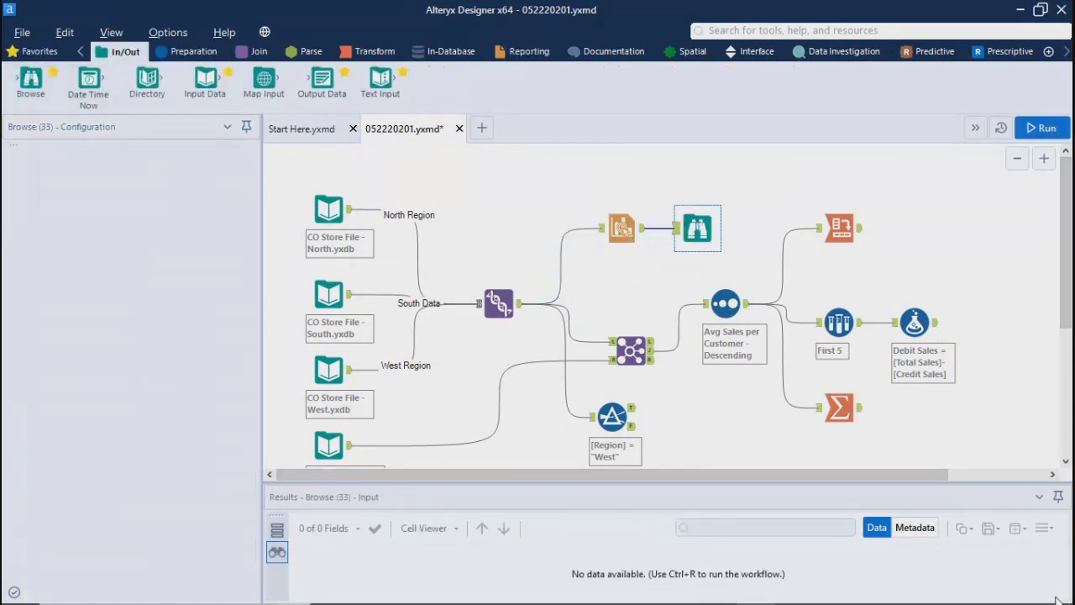
key("ctrl+r")
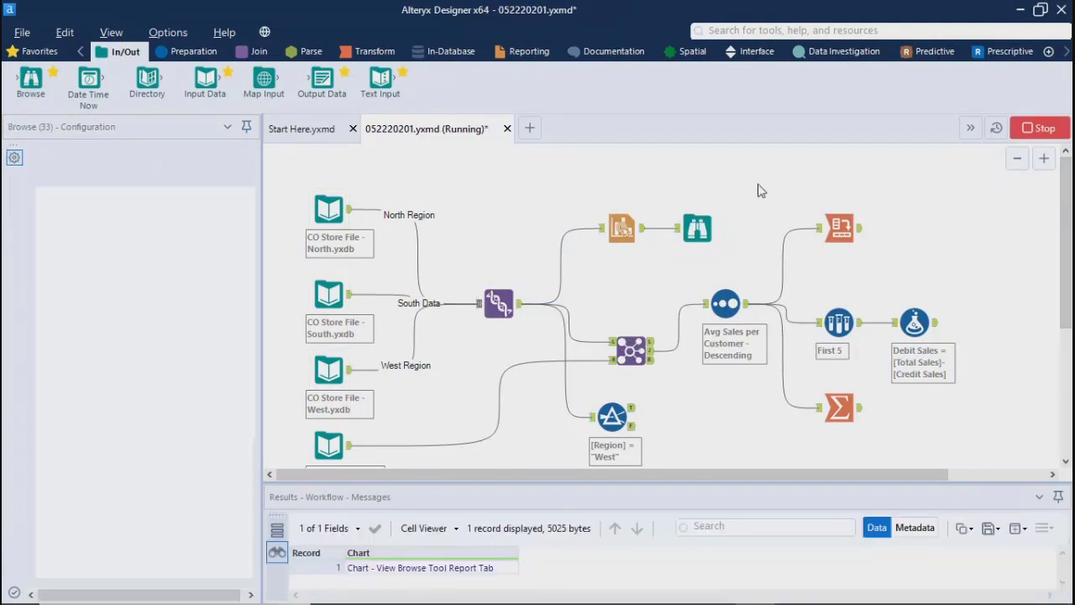
left_click(673, 370)
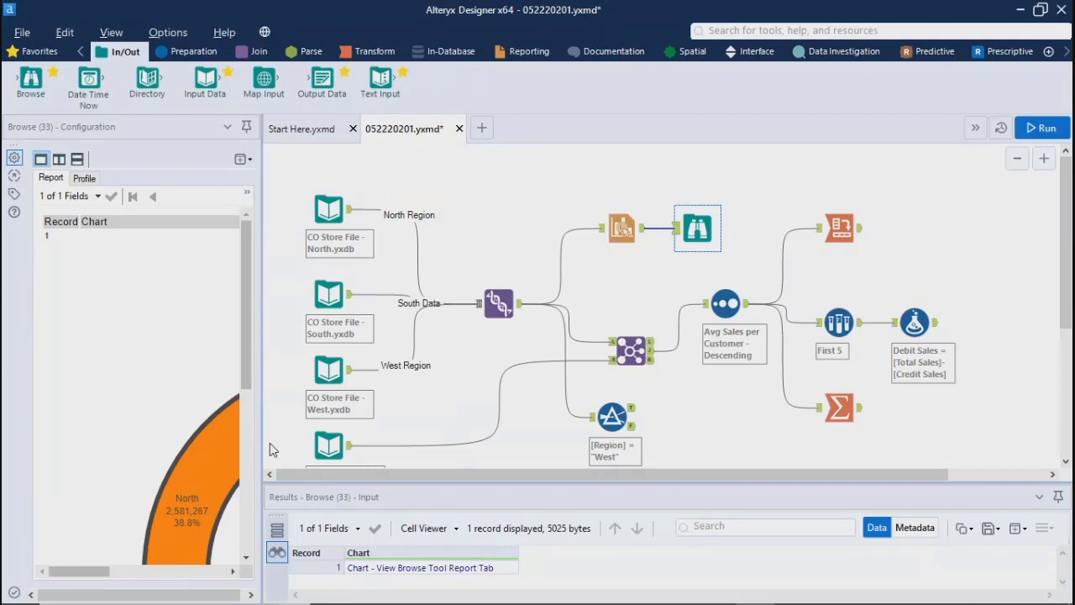
Step: Widen the Browse report pane, examine the donut chart in it, and narrow the pane again
left_click_drag(263, 443, 714, 443)
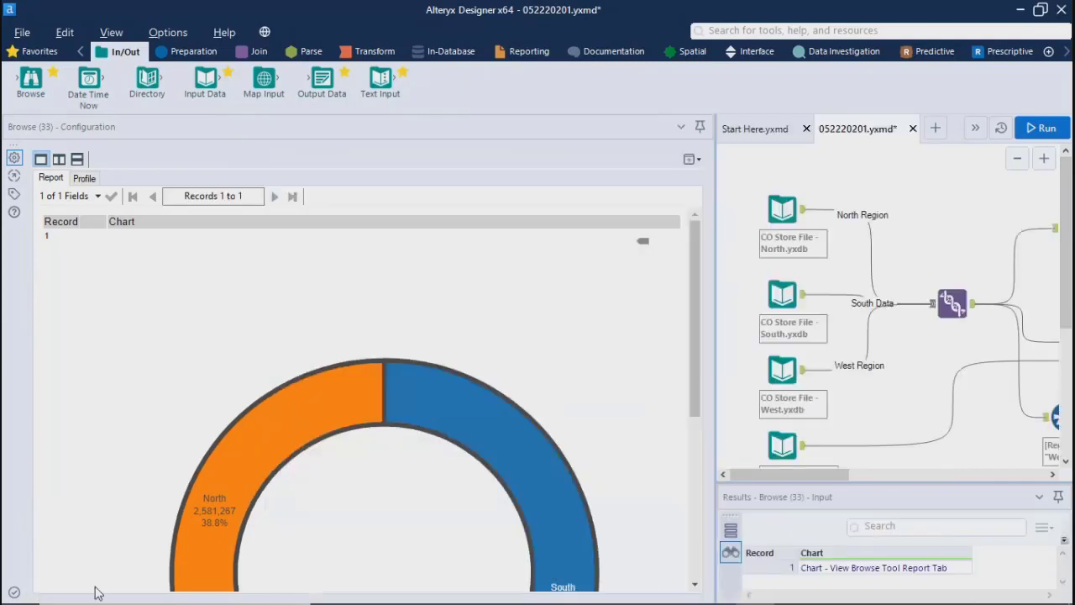
left_click(704, 342)
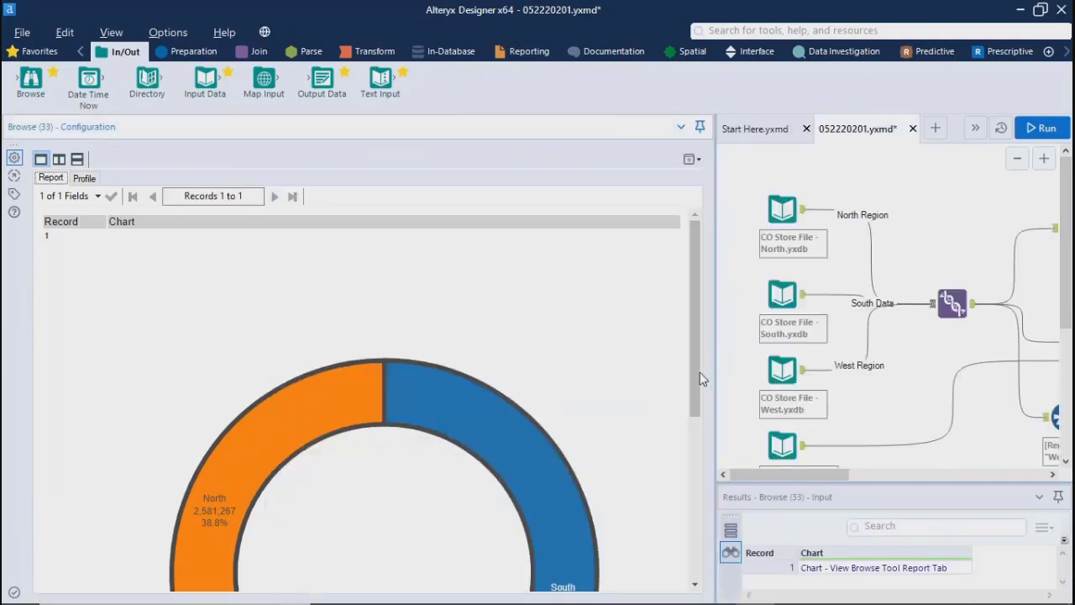
left_click_drag(698, 362, 705, 406)
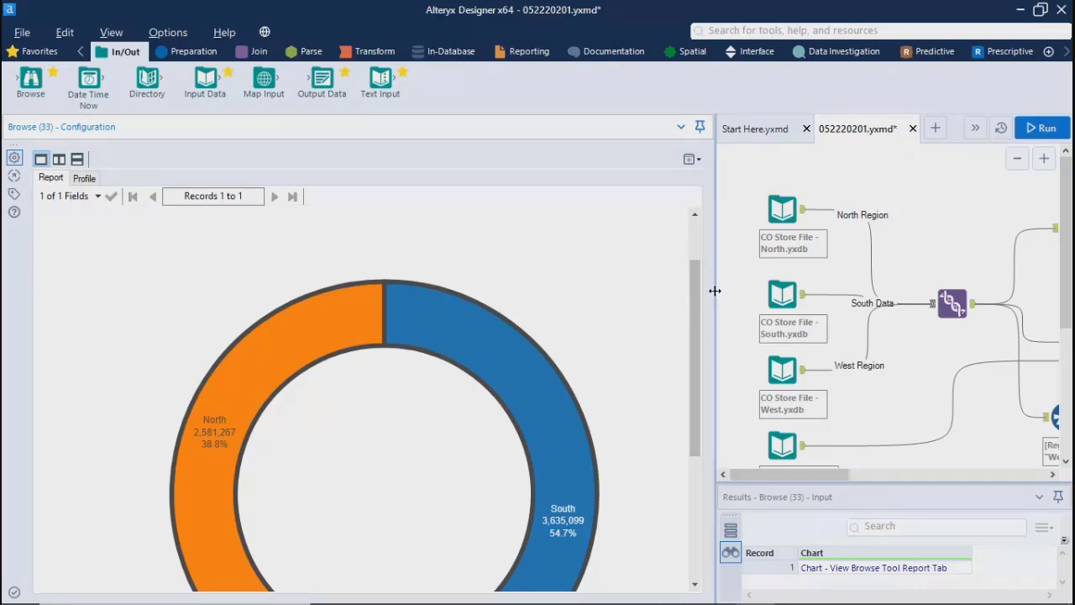
left_click_drag(715, 290, 587, 292)
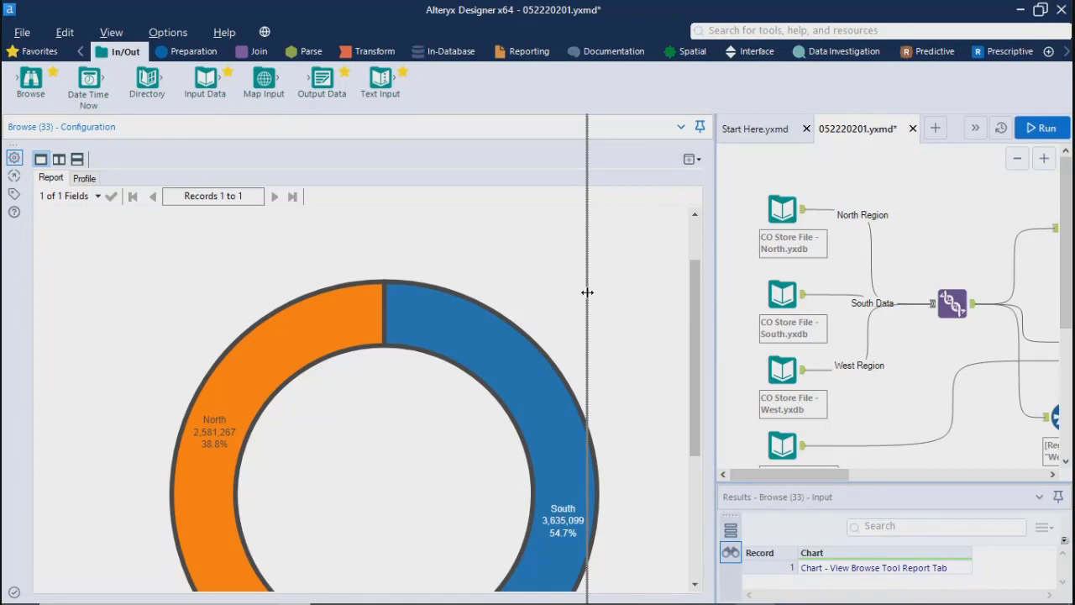
left_click_drag(587, 292, 389, 264)
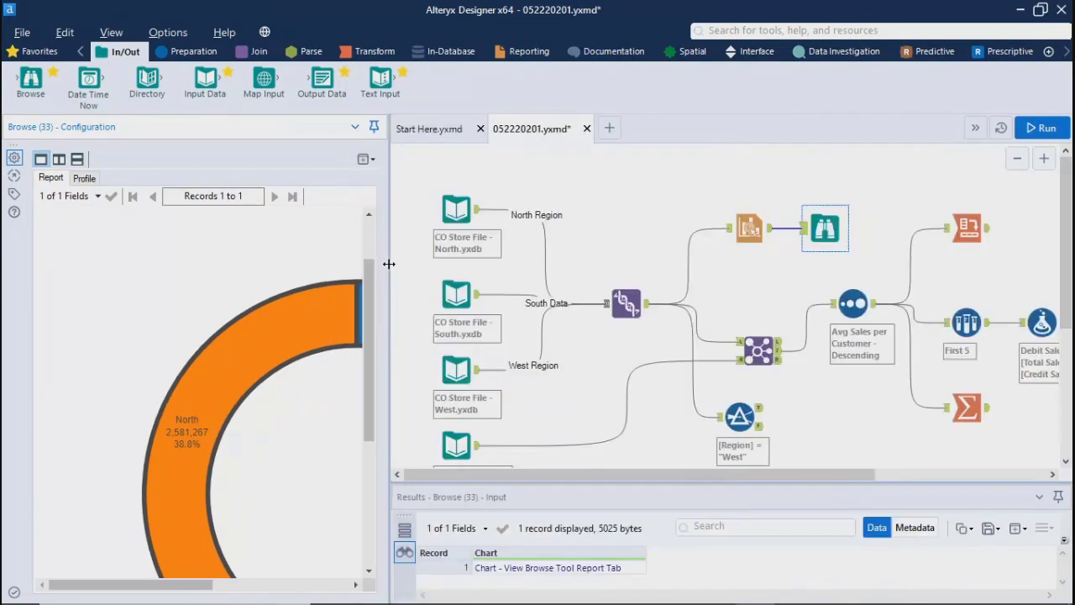
Step: Inspect the North region input data, the Interactive Chart output and the Browse tool's chart report
left_click(480, 215)
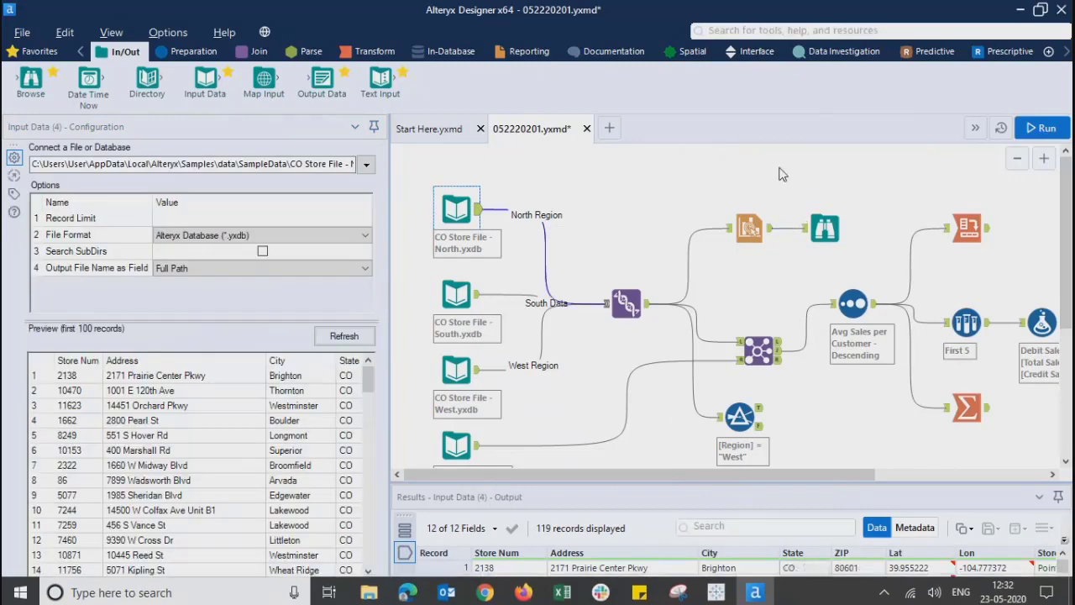
left_click(749, 227)
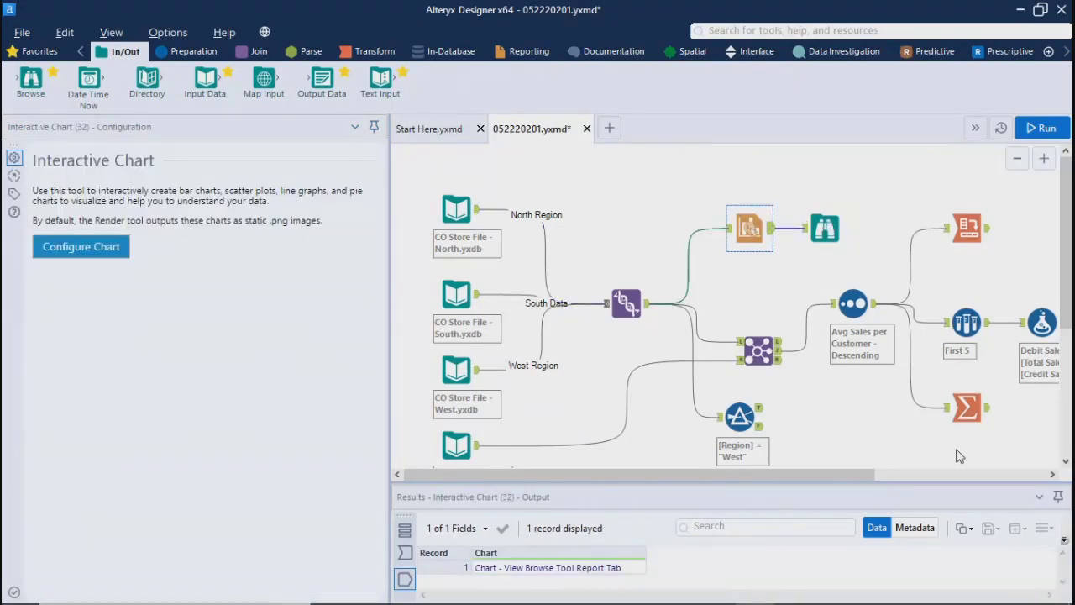
mouse_move(1069, 262)
left_mouse_down()
mouse_move(1070, 376)
mouse_move(1069, 283)
left_mouse_up()
left_click(826, 188)
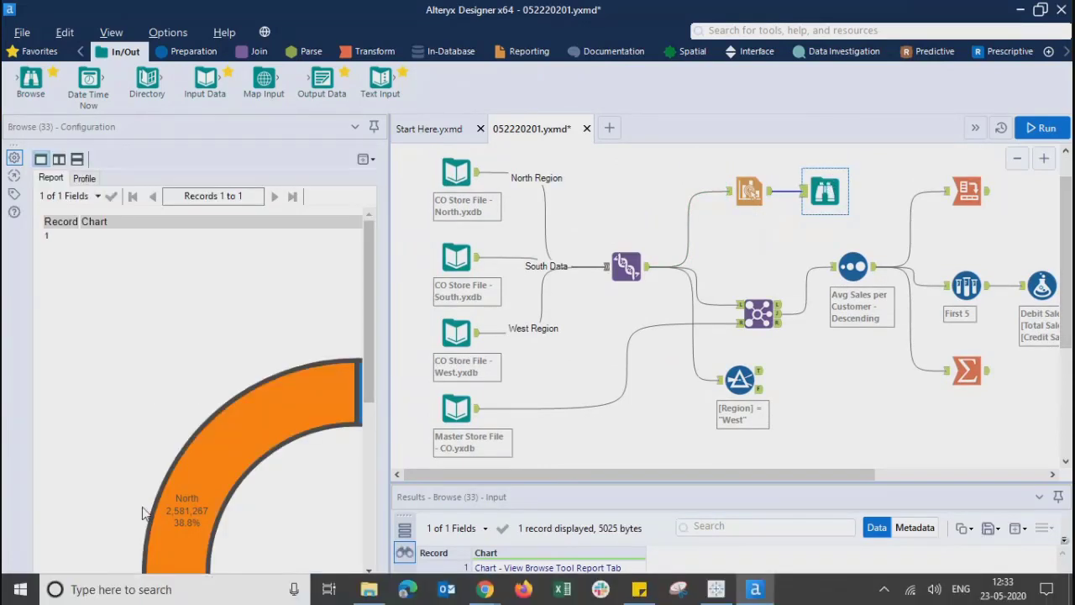
left_click_drag(107, 584, 112, 552)
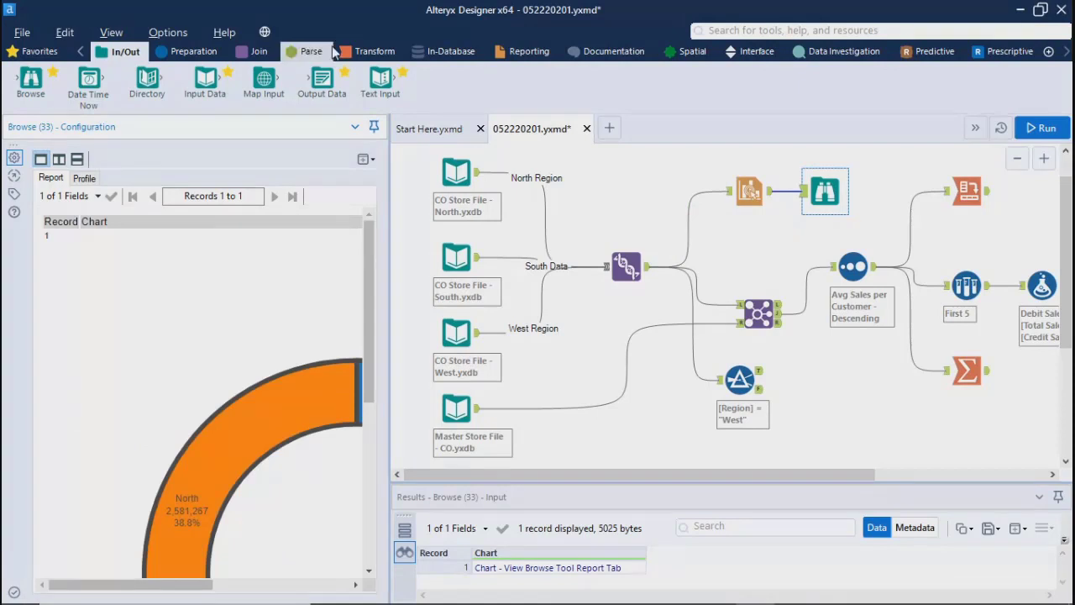
Step: Bring back the Reporting tools and narrow the configuration pane to give the workflow canvas more room
left_click(523, 51)
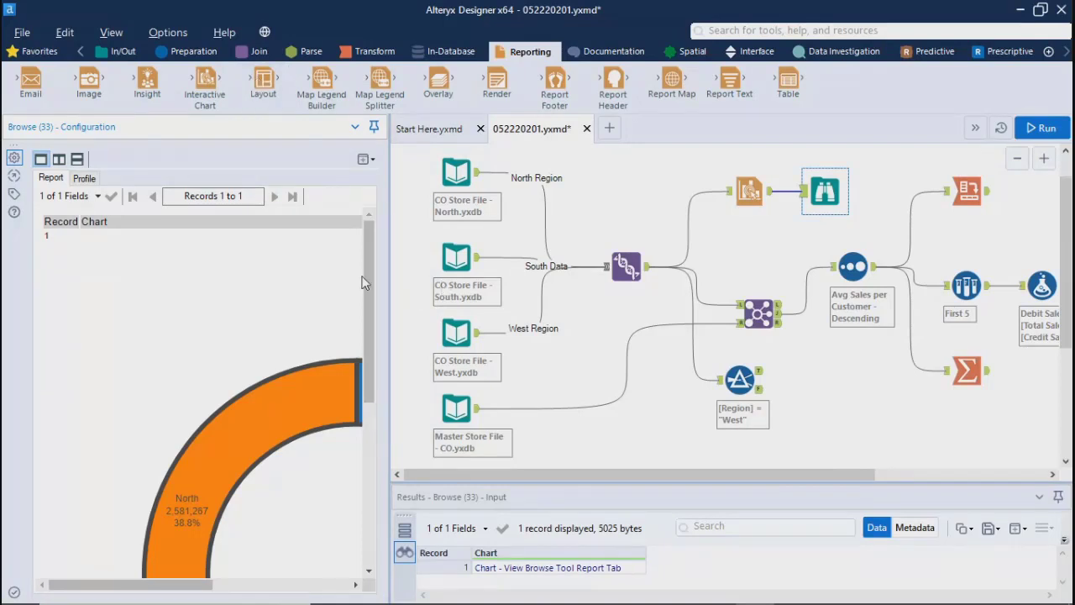
left_click_drag(389, 287, 256, 287)
left_click_drag(1065, 351, 1058, 296)
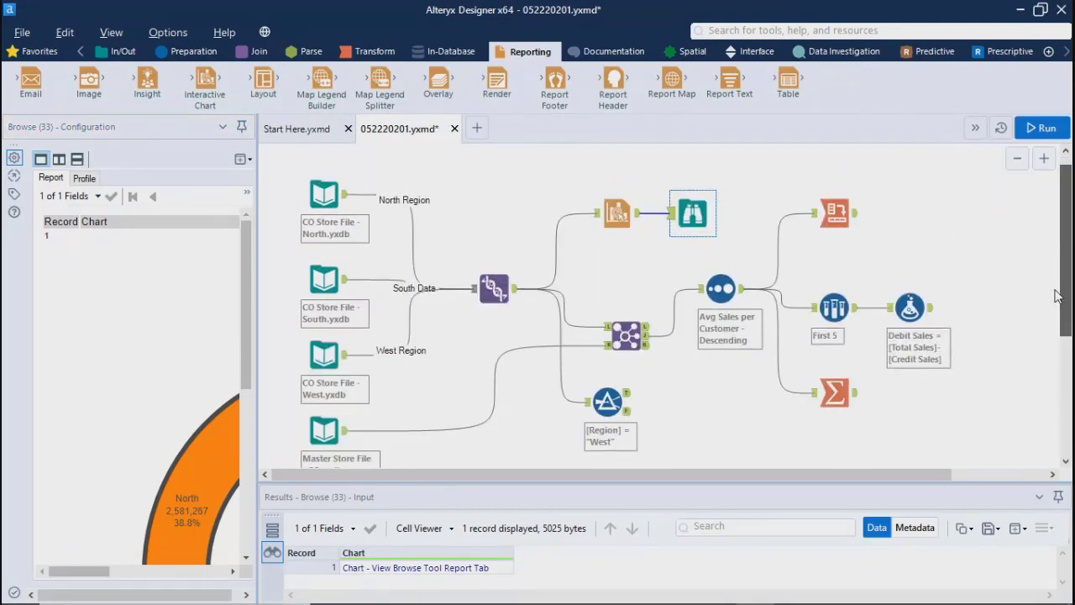
Step: Inspect the Interactive Chart output and its Browse report, widening the configuration pane to show more of the donut chart
left_click(616, 214)
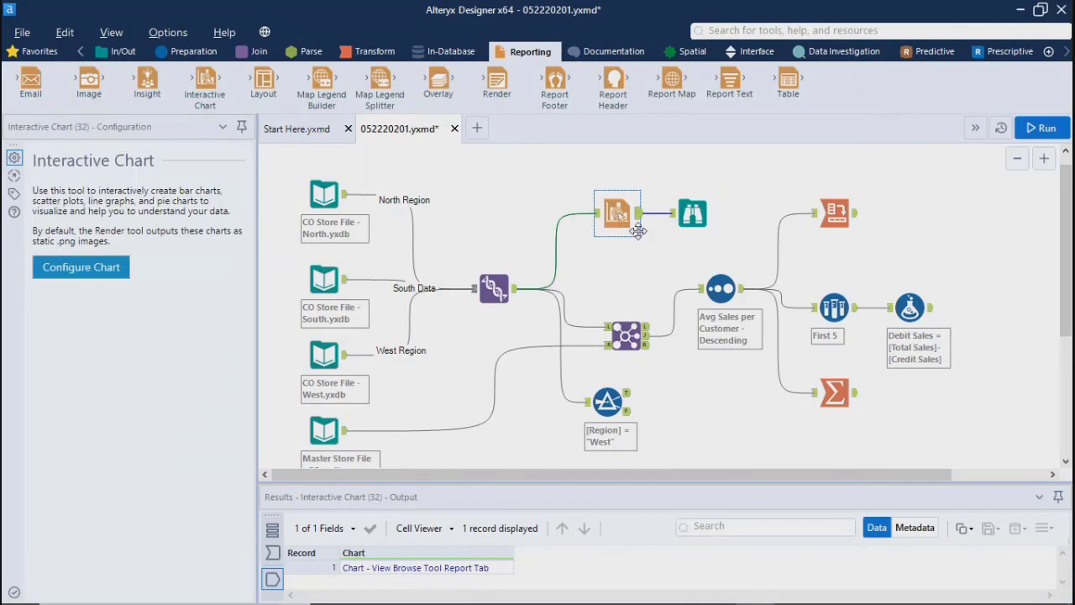
left_click(695, 214)
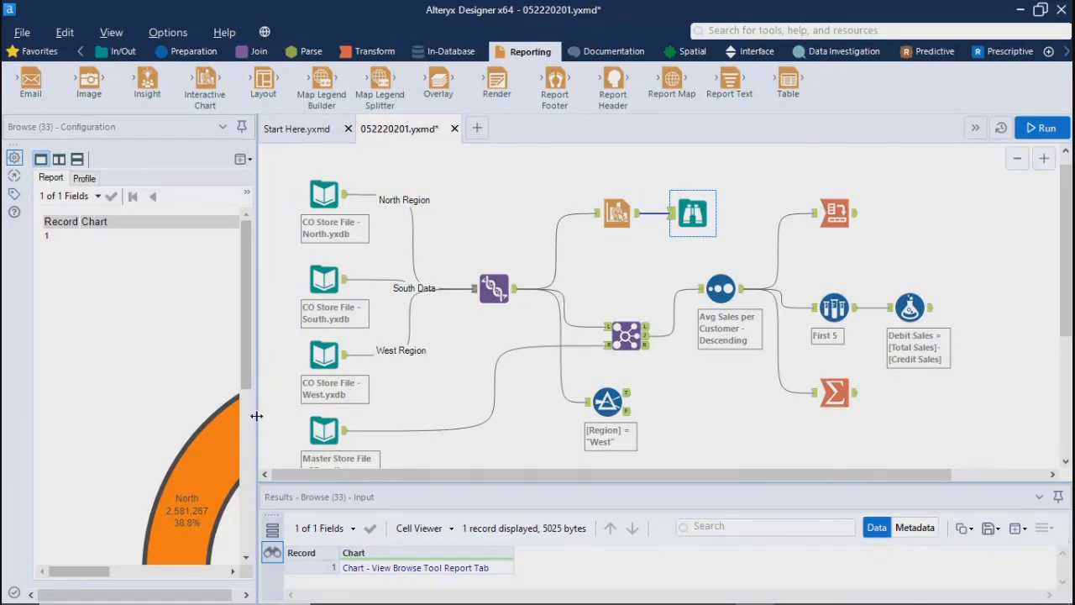
left_click_drag(257, 416, 407, 416)
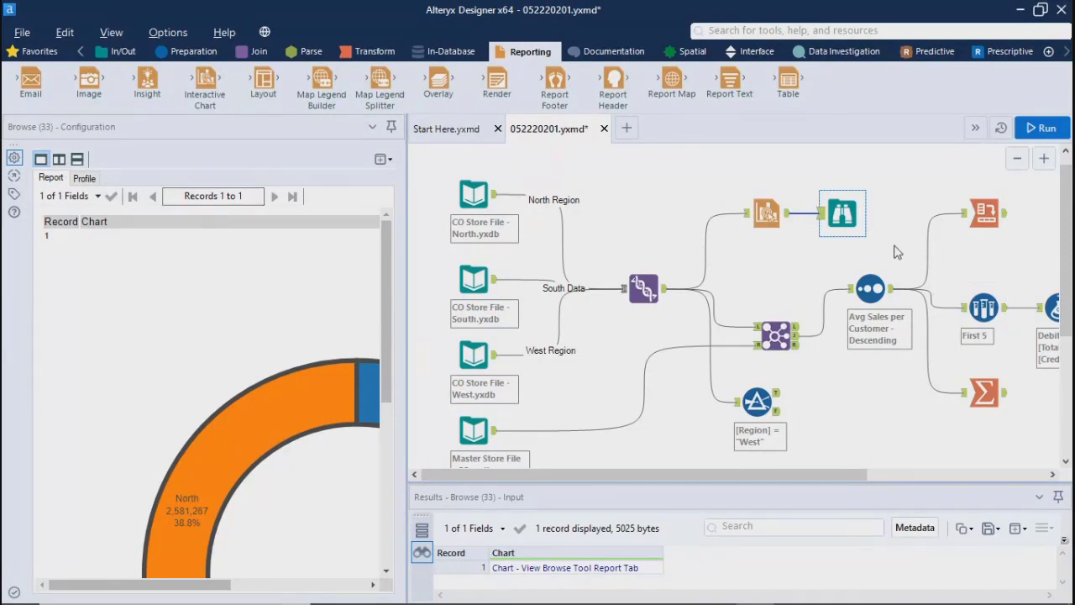
Step: Add a second layer, layer 1, to the Interactive Chart beside the pie layer and set its type to Bar
left_click(767, 213)
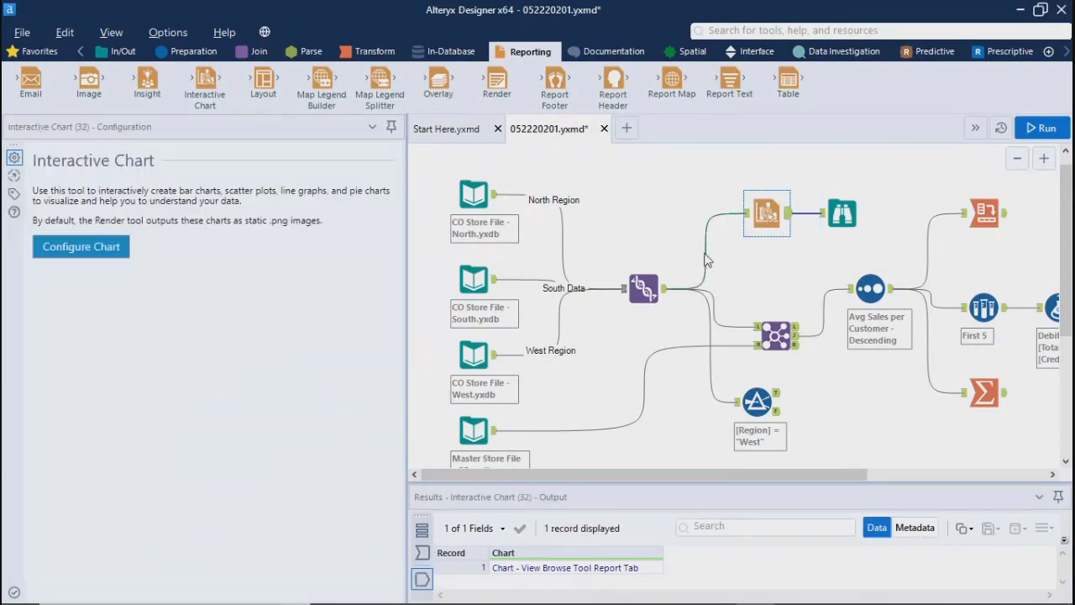
left_click(82, 247)
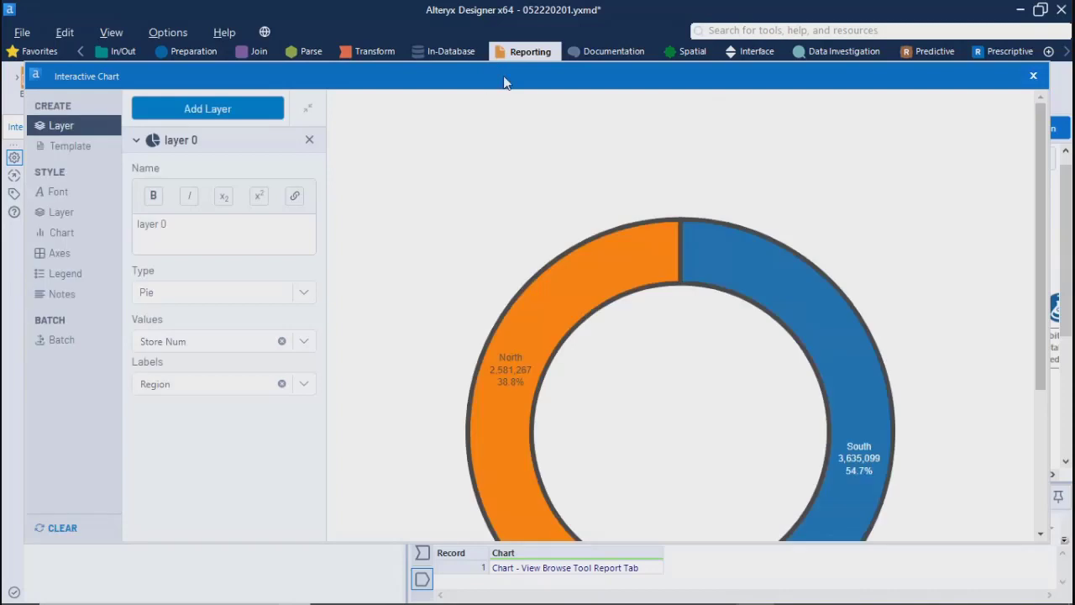
left_click_drag(504, 79, 499, 65)
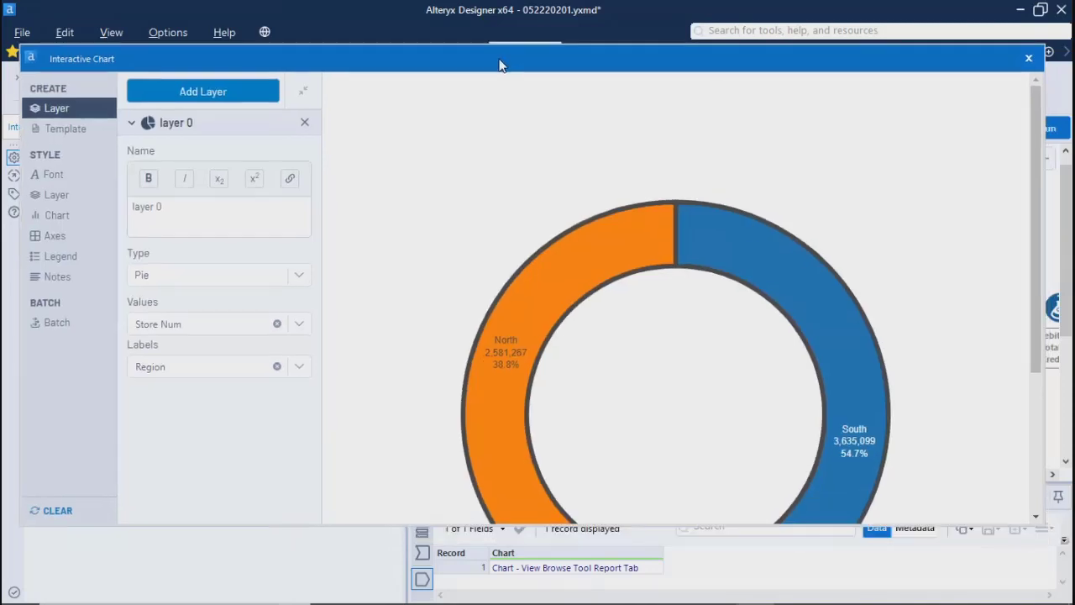
left_click(197, 95)
left_click(196, 125)
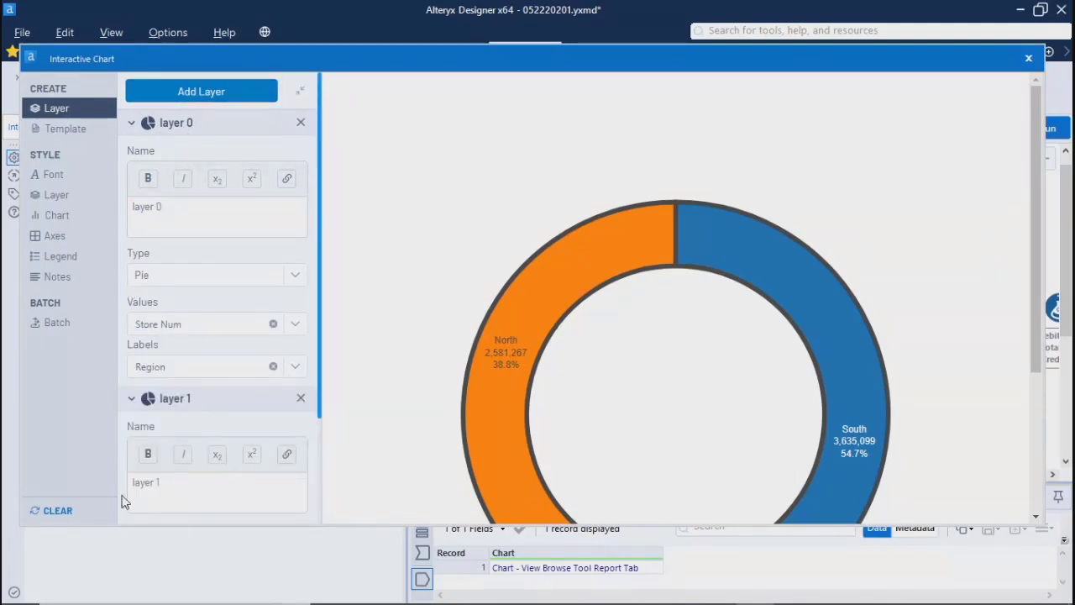
left_click(179, 408)
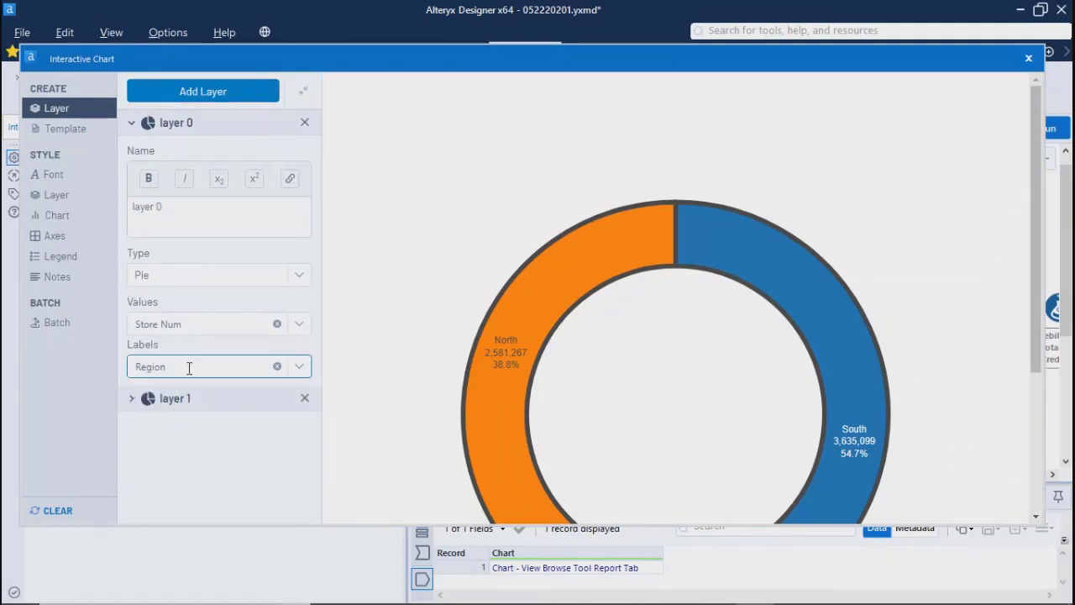
left_click(133, 405)
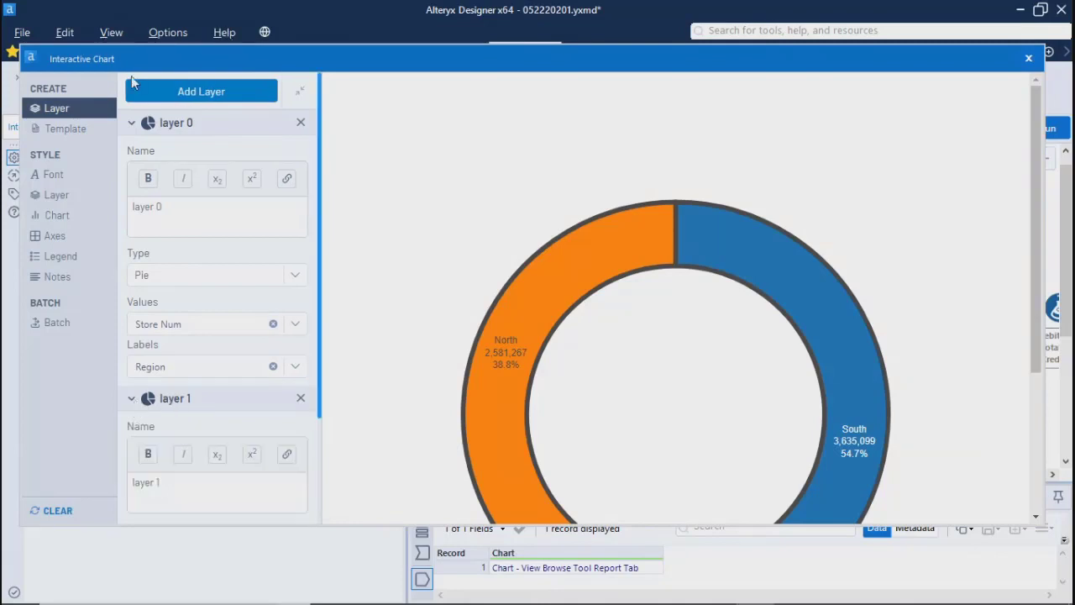
left_click(131, 125)
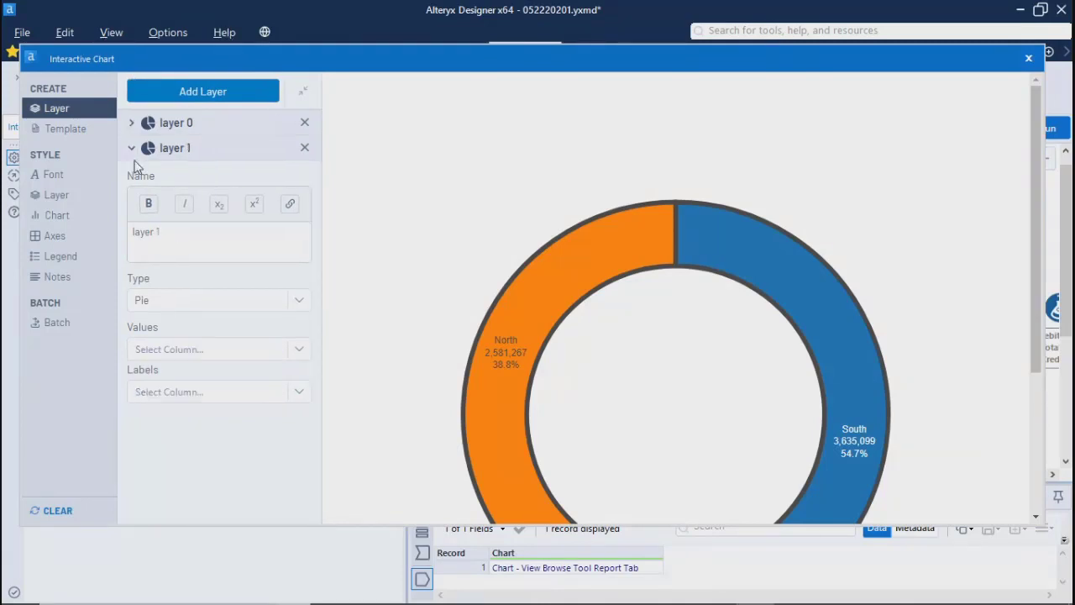
left_click(189, 304)
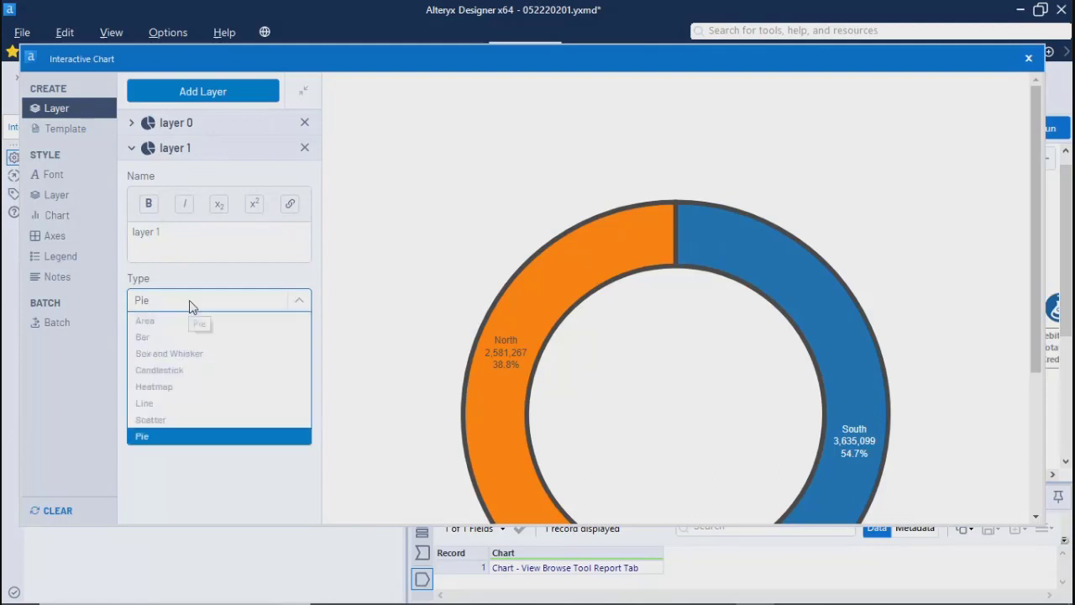
left_click(160, 337)
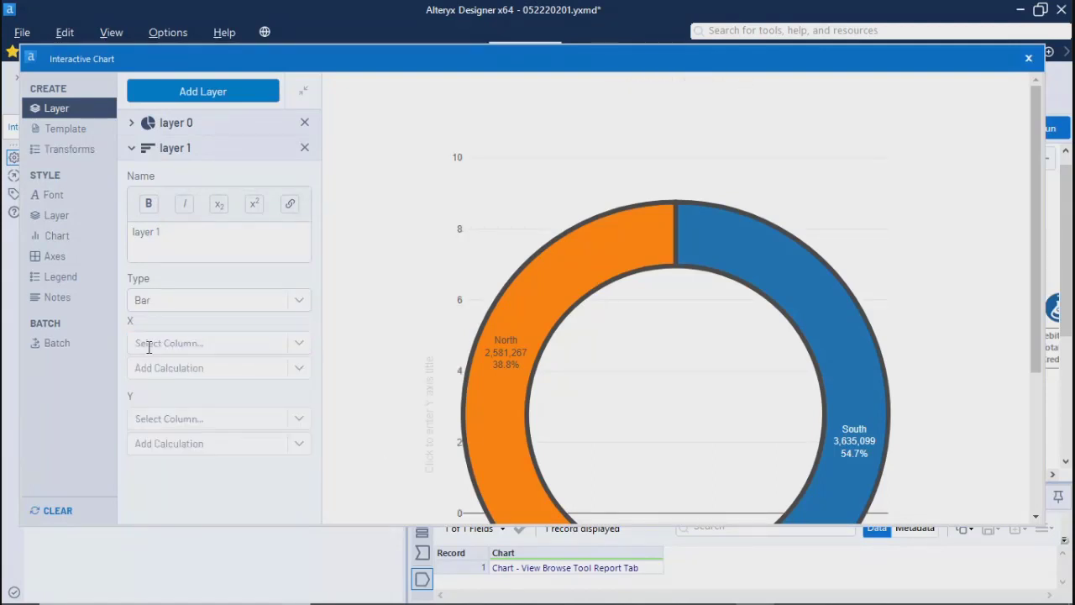
Step: Assign State to the bar layer's X axis and Store Num with a Count calculation to its Y axis, and check the chart
left_click(301, 347)
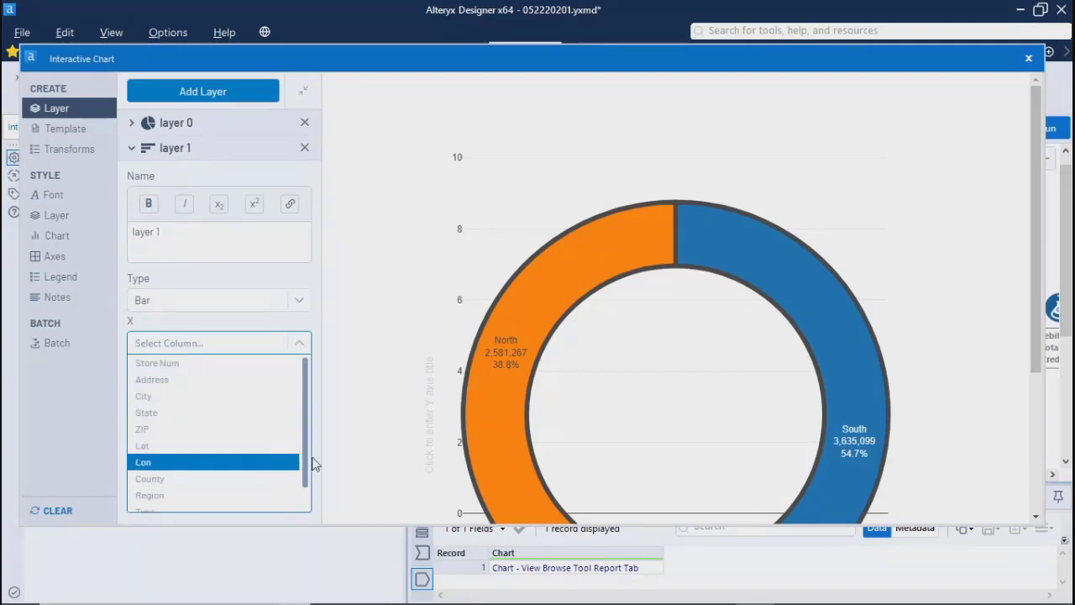
scroll(304, 458, "down", 1)
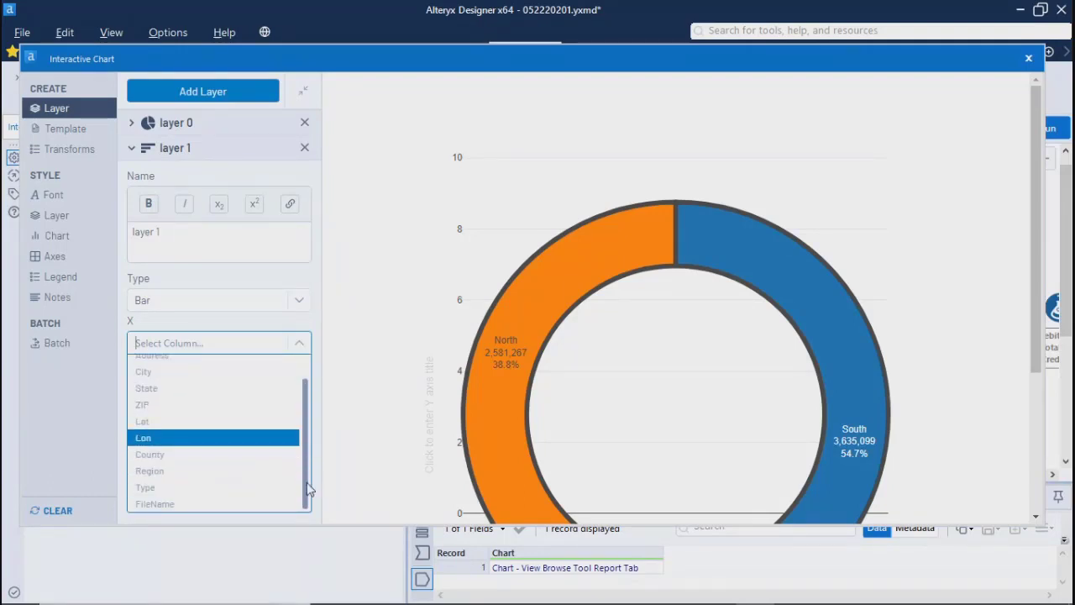
left_click(162, 389)
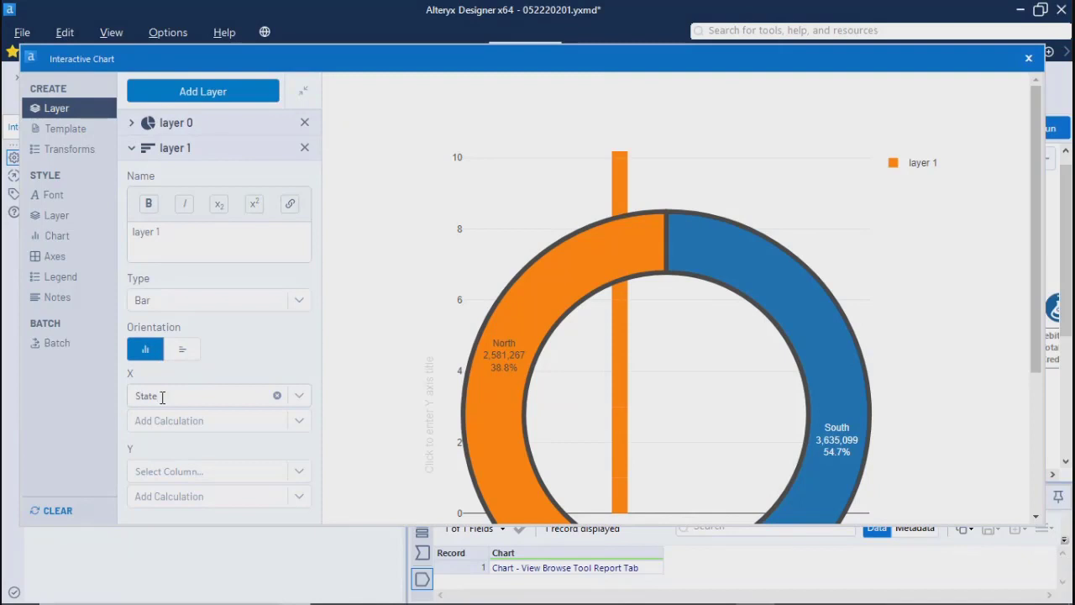
left_click(206, 474)
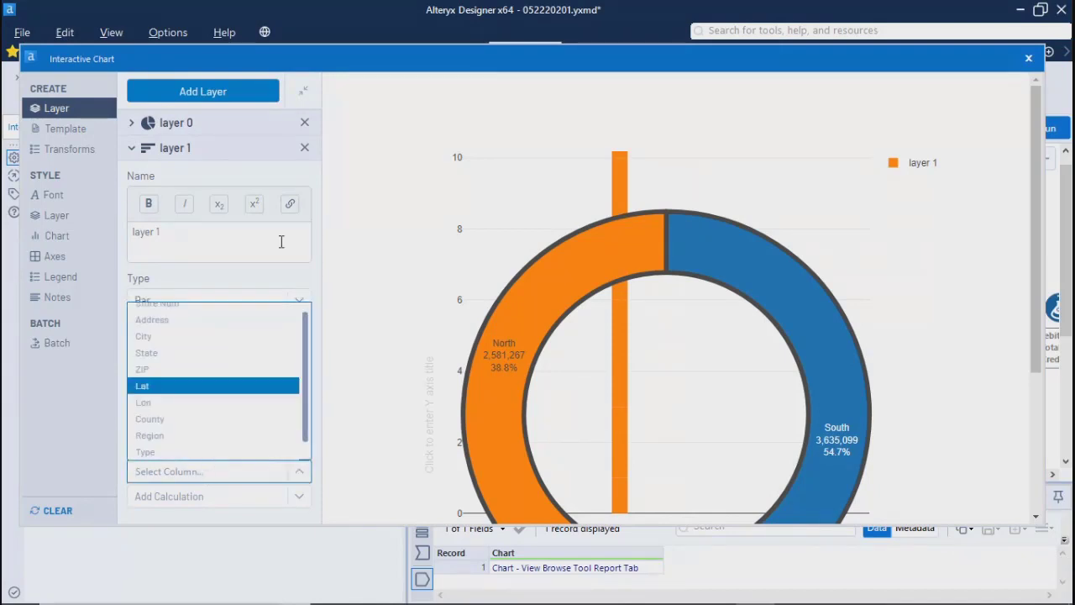
scroll(184, 319, "up", 1)
left_click(183, 308)
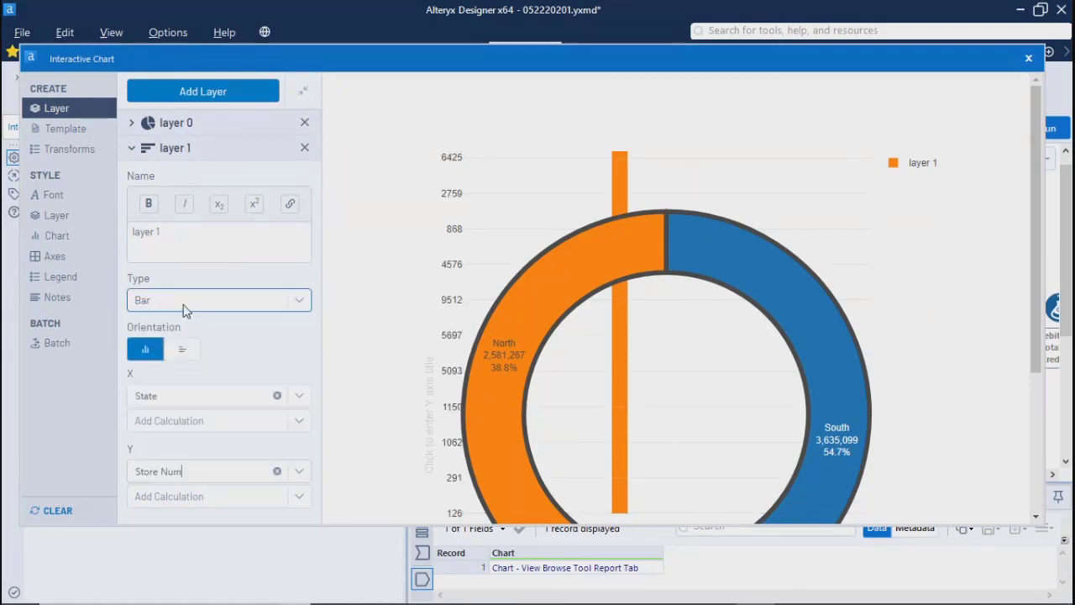
left_click(206, 503)
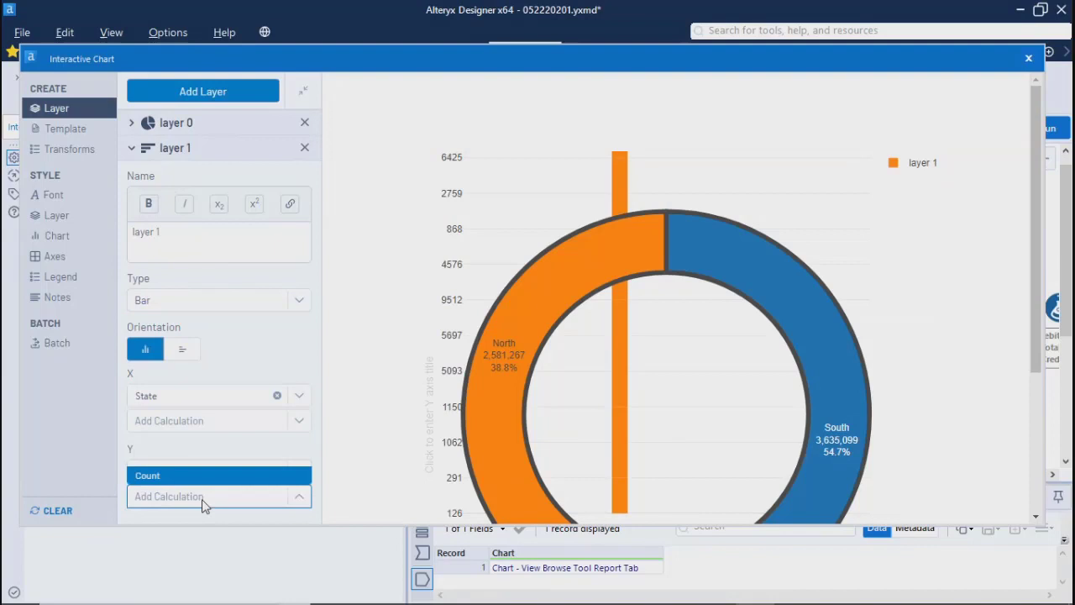
left_click(144, 476)
left_click_drag(1034, 212, 1036, 369)
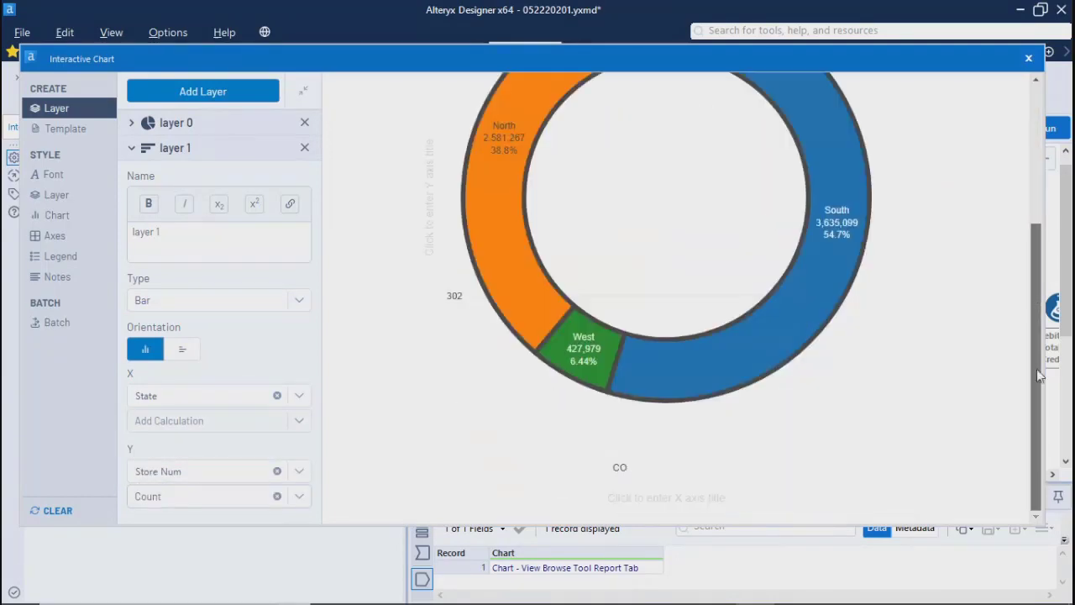
scroll(1026, 427, "up", 5)
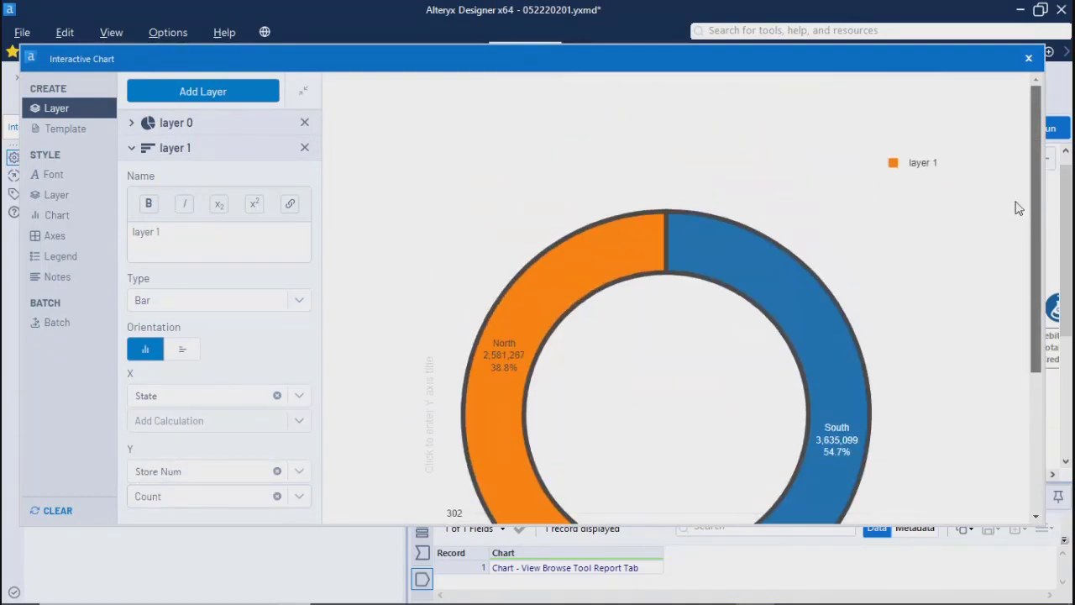
Step: Keep the bars vertical, set the bar layer's X to Store Num with a Count calculation, and set Y to City without a calculation
left_click(180, 351)
left_click(147, 353)
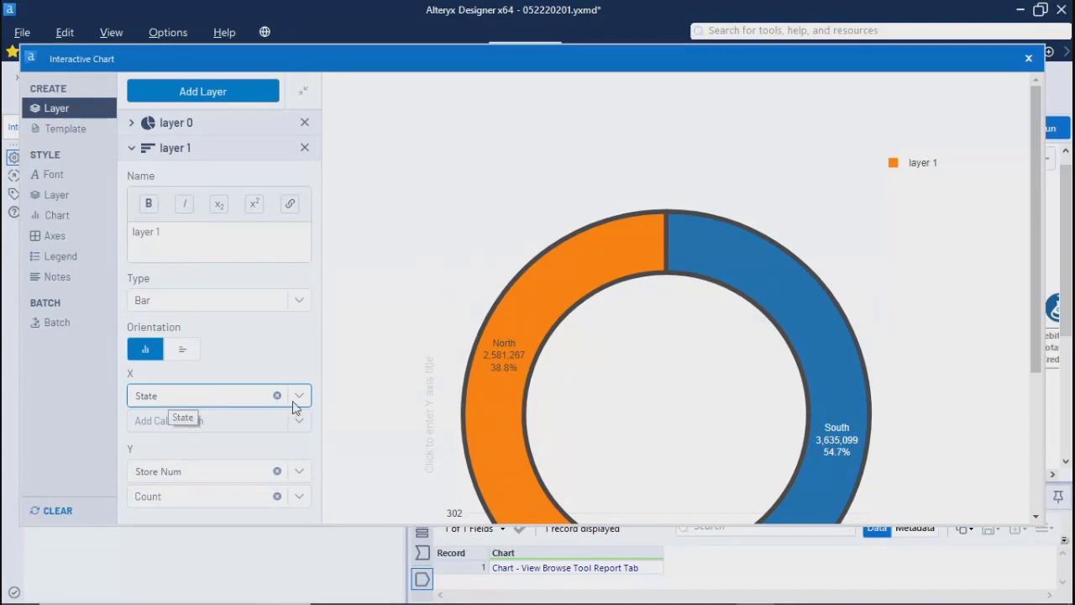
left_click(187, 395)
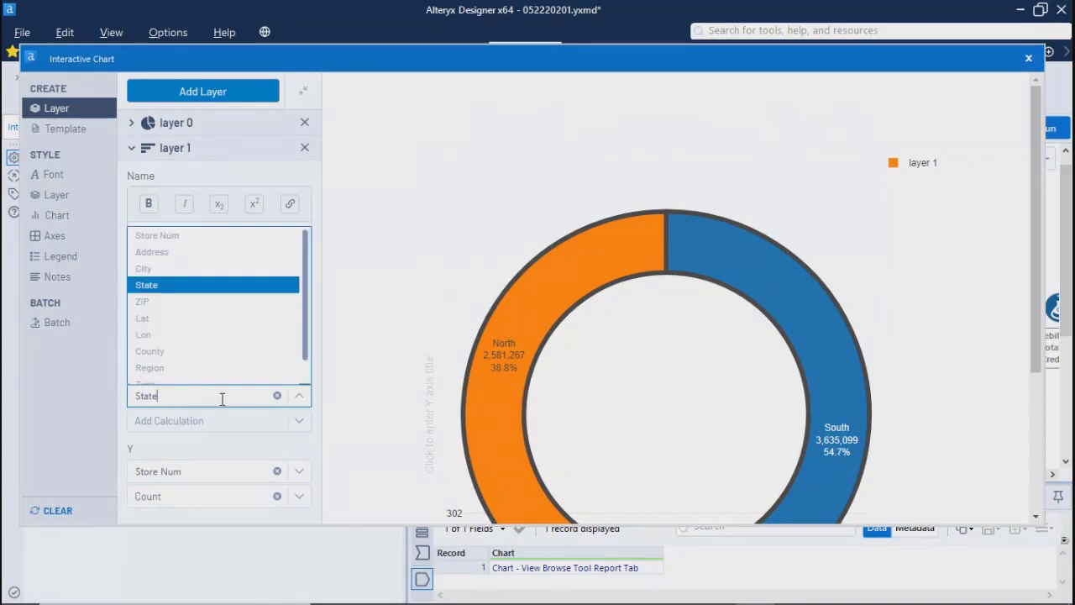
left_click(157, 237)
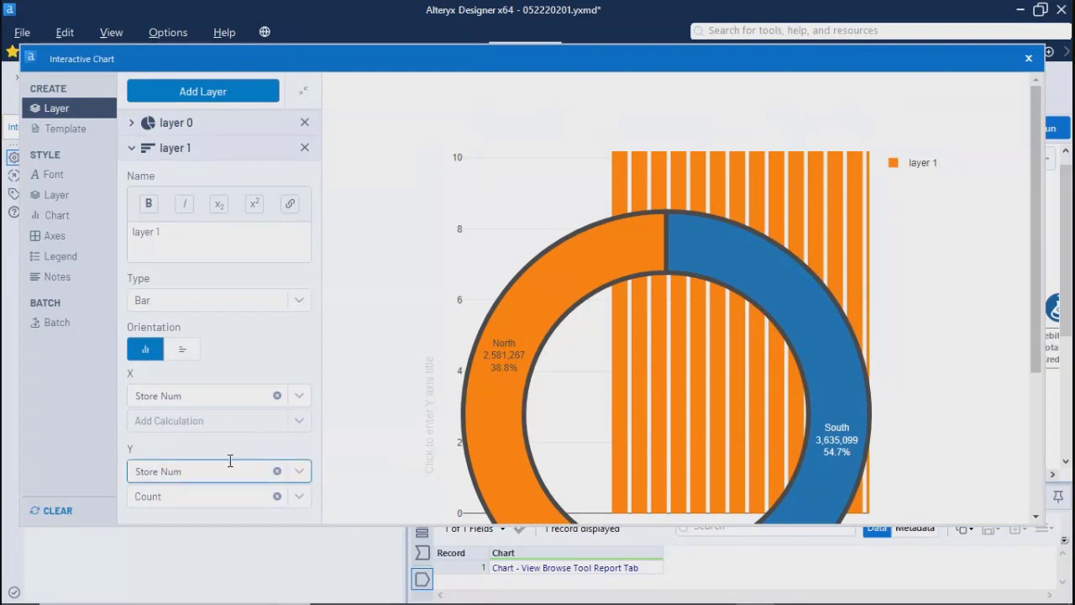
left_click(277, 497)
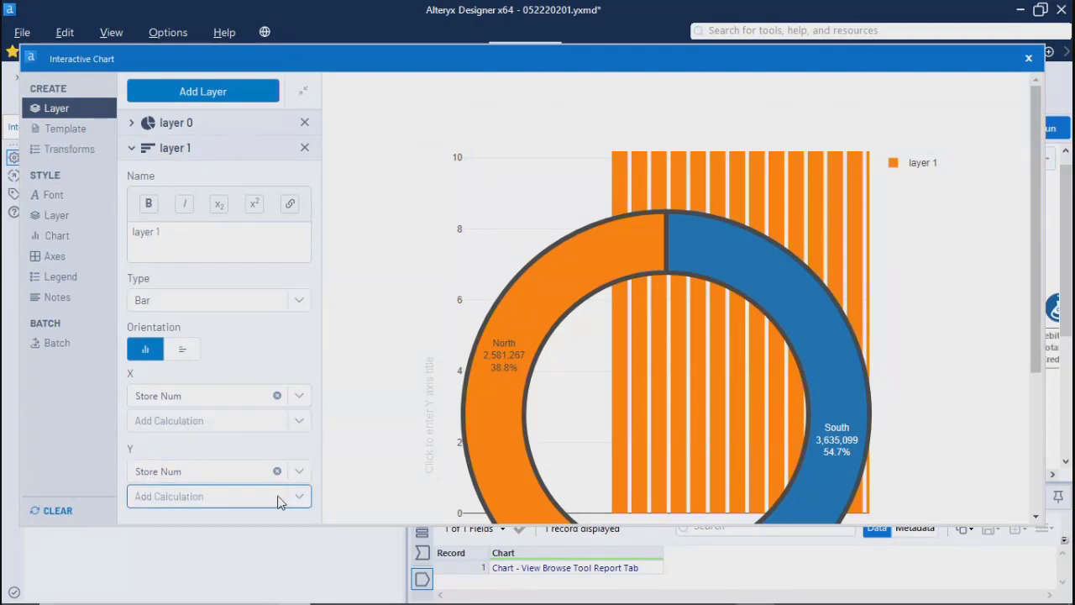
left_click(299, 421)
left_click(147, 442)
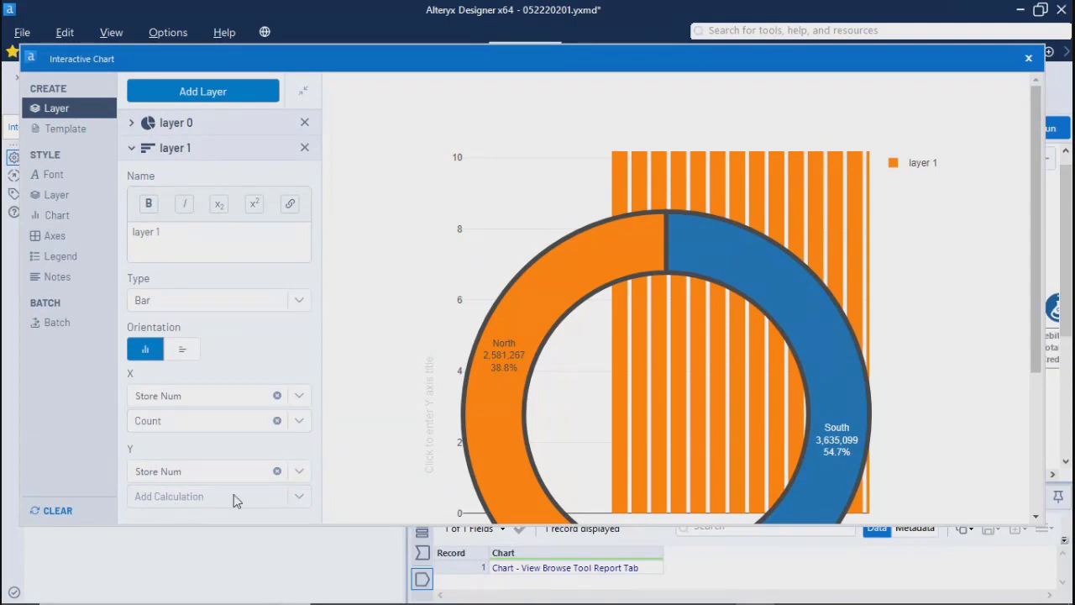
left_click(294, 473)
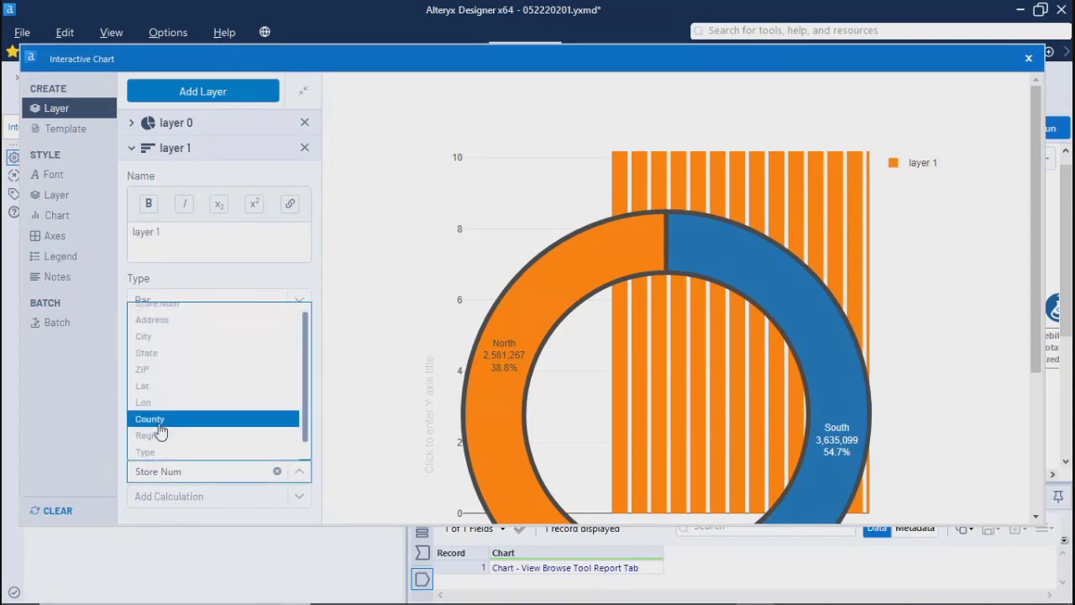
left_click(144, 337)
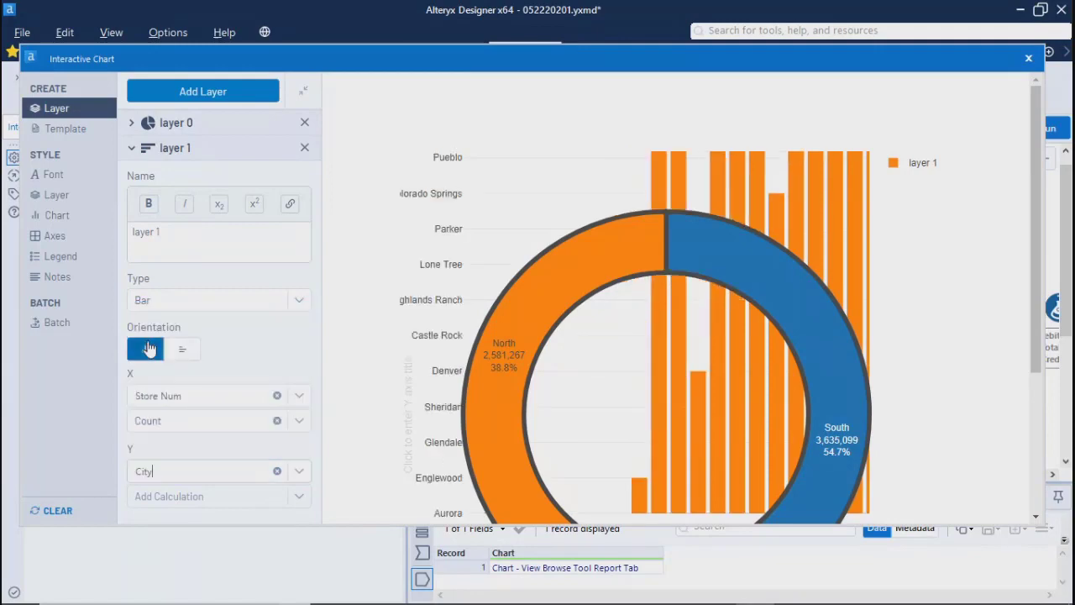
Step: Delete the pie layer so only the bar layer remains, and close the Interactive Chart editor
left_click_drag(1039, 318, 1025, 379)
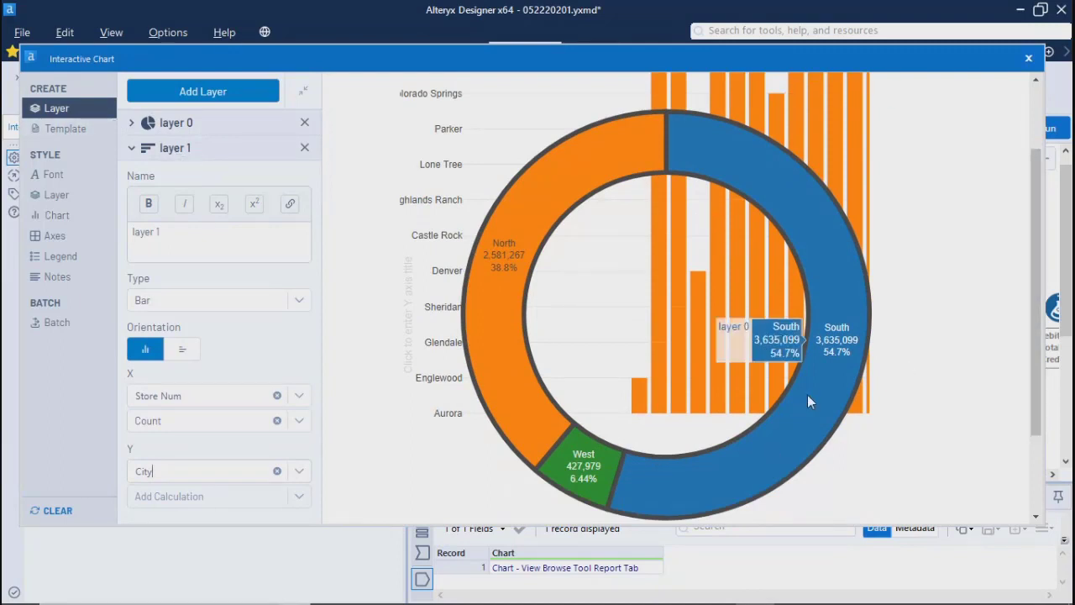
mouse_move(600, 473)
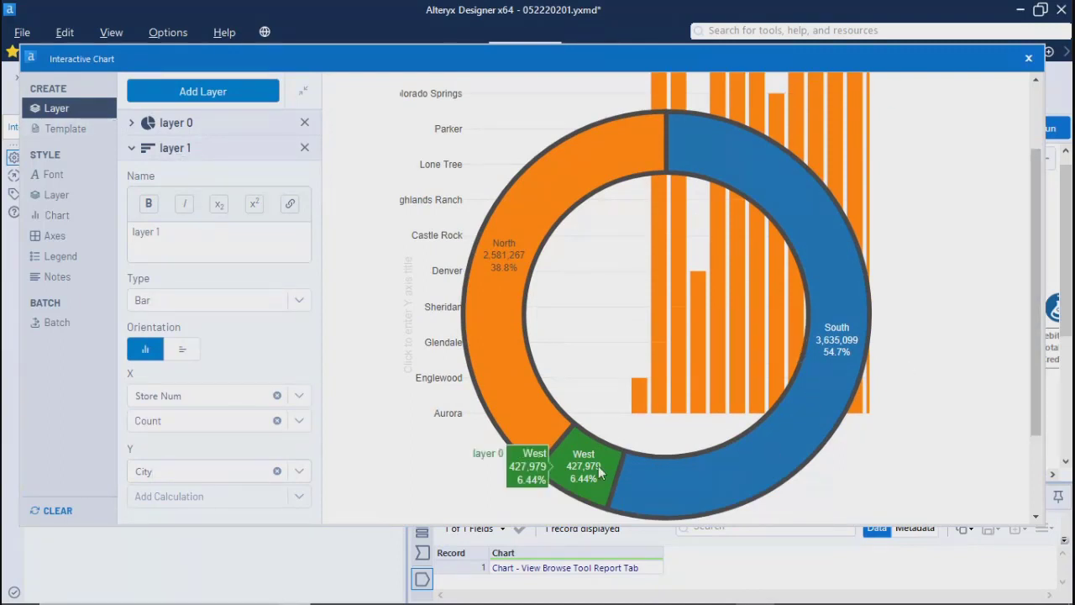
left_click(305, 123)
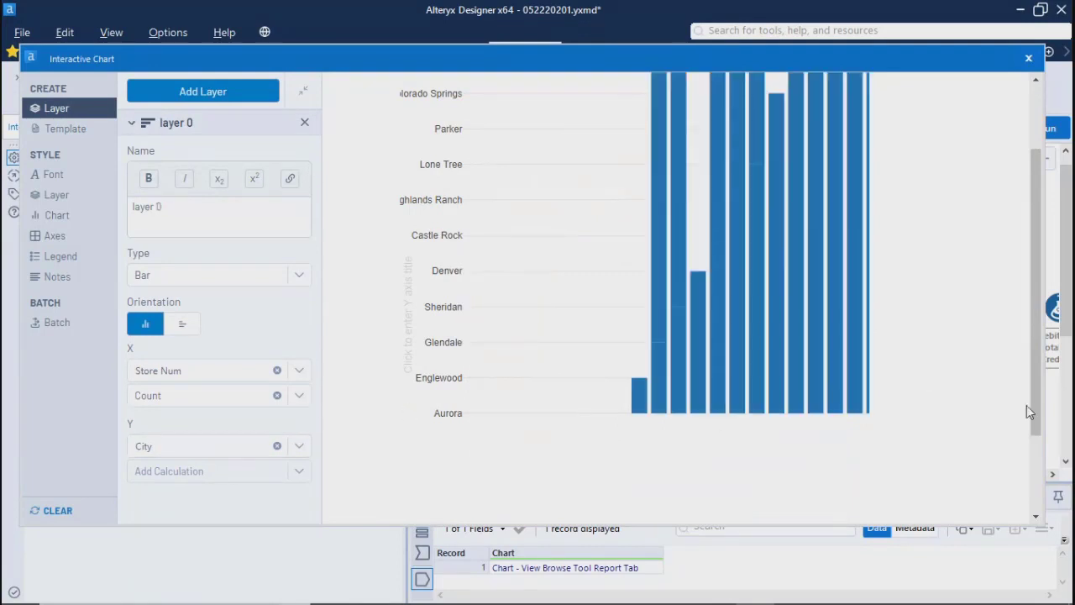
left_click_drag(1035, 390, 1036, 334)
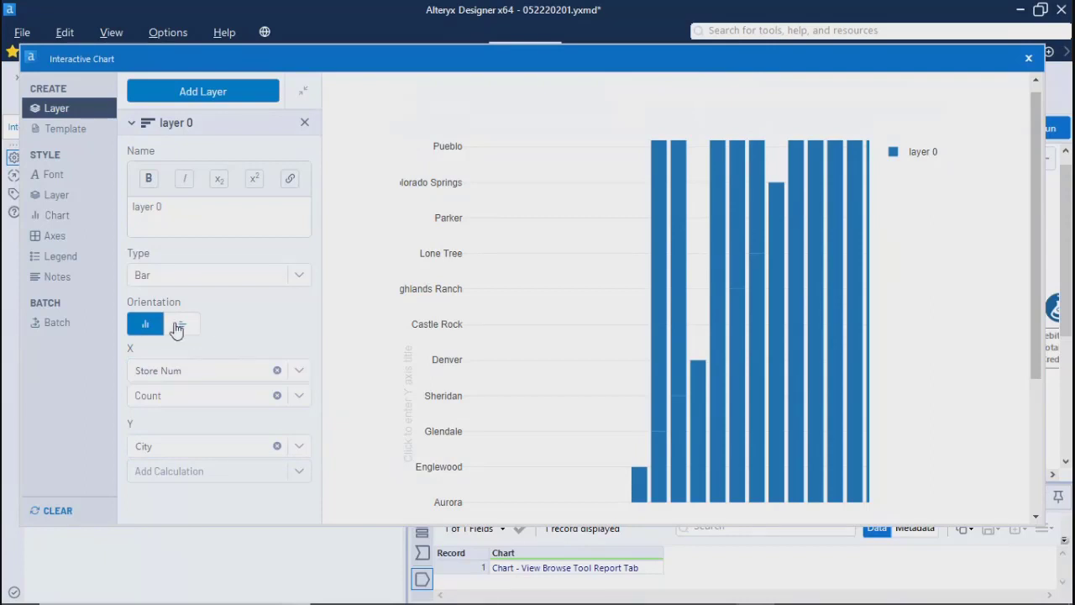
left_click(1029, 59)
Step: Add a second Interactive Chart tool and feed it from the Avg Sales per Customer - Descending sort instead of the automatically connected tool
left_click_drag(630, 479, 749, 481)
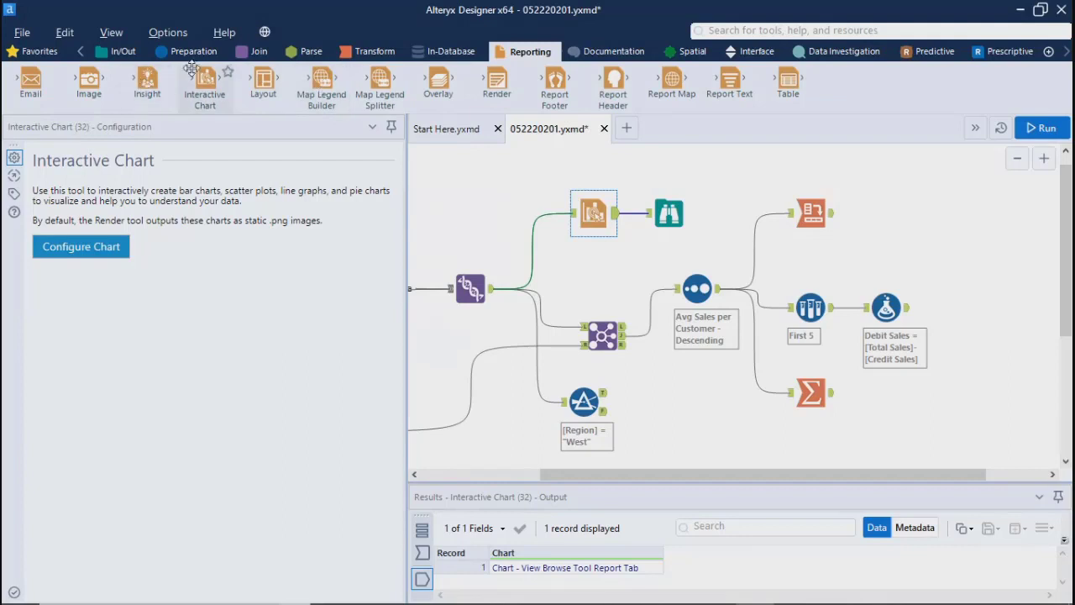
left_click_drag(205, 80, 927, 243)
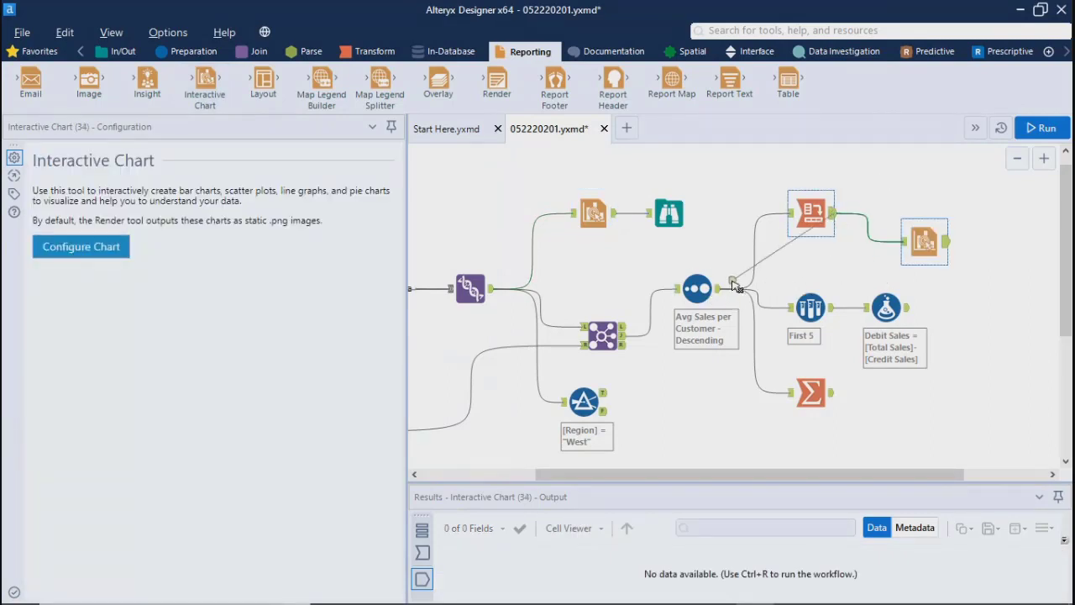
left_click(856, 220)
key("Delete")
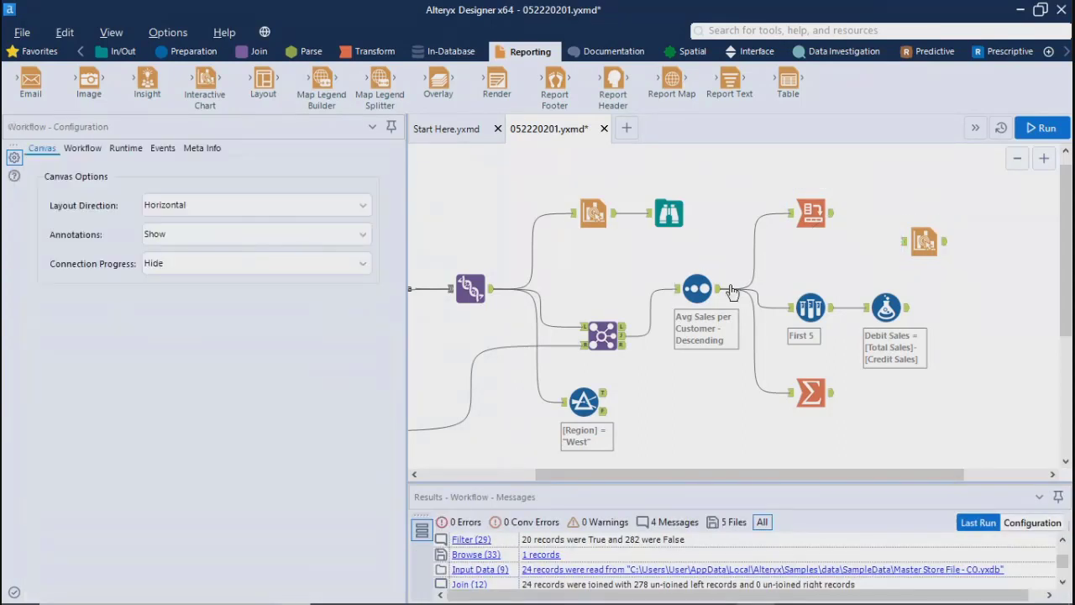
left_click_drag(720, 289, 906, 243)
left_click(924, 242)
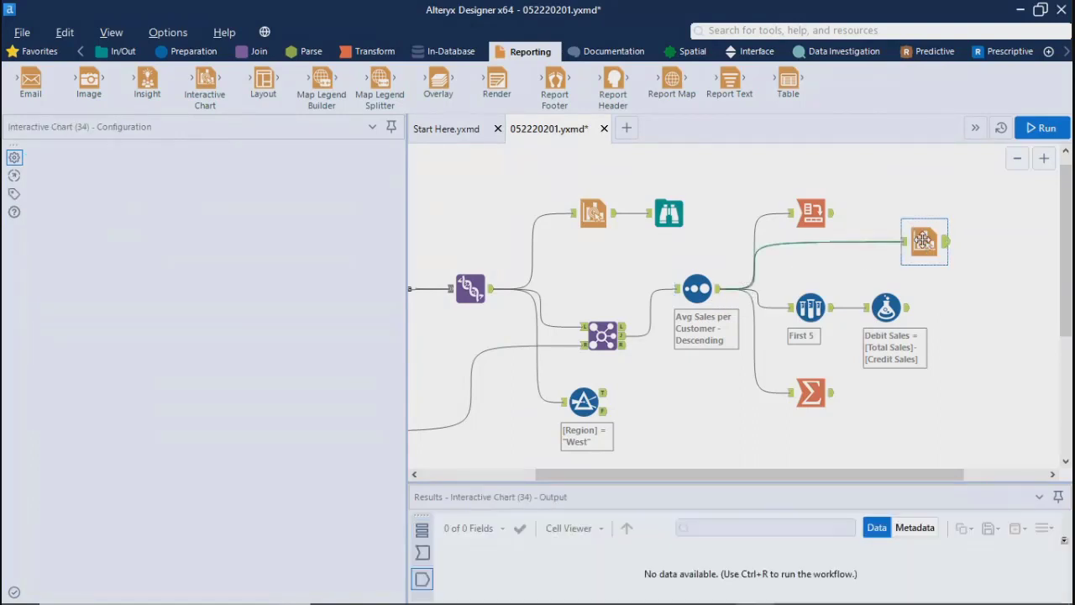
Step: Run the workflow and open the chart editor of the second Interactive Chart tool
left_click(1041, 132)
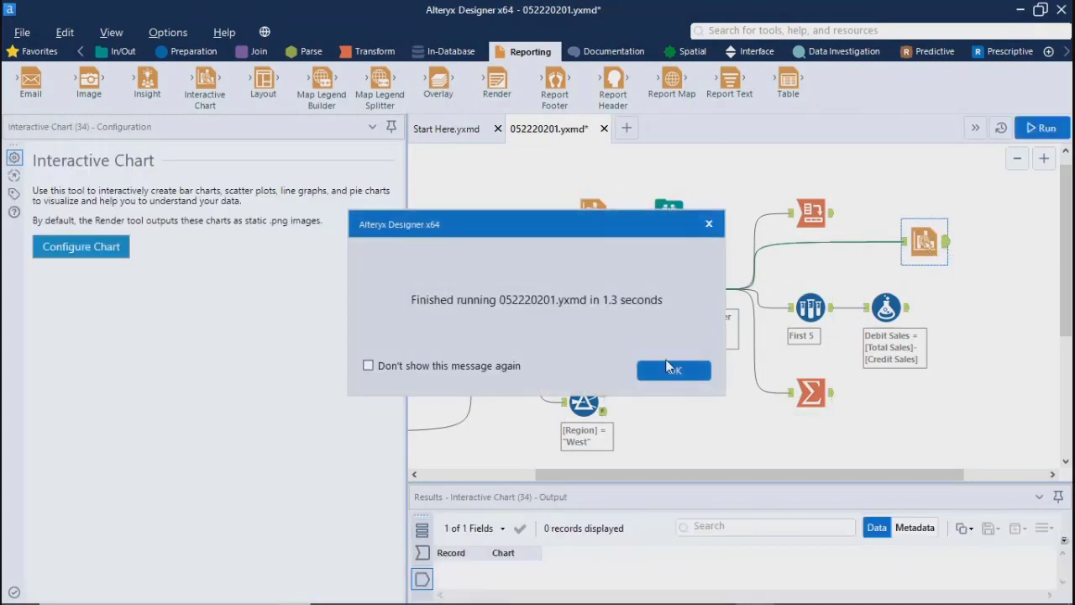
left_click(668, 368)
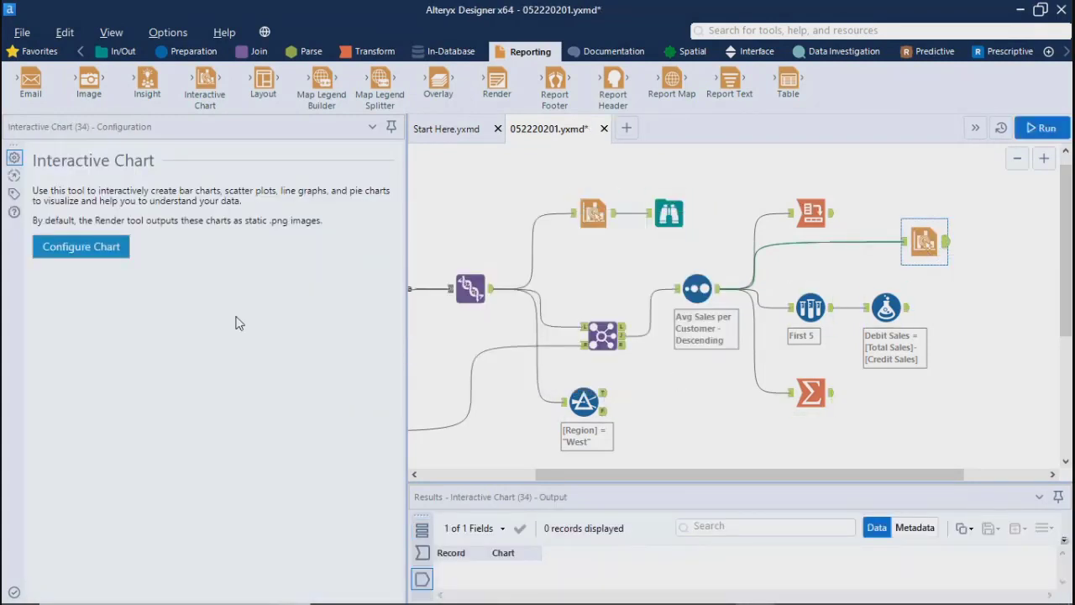
left_click(69, 250)
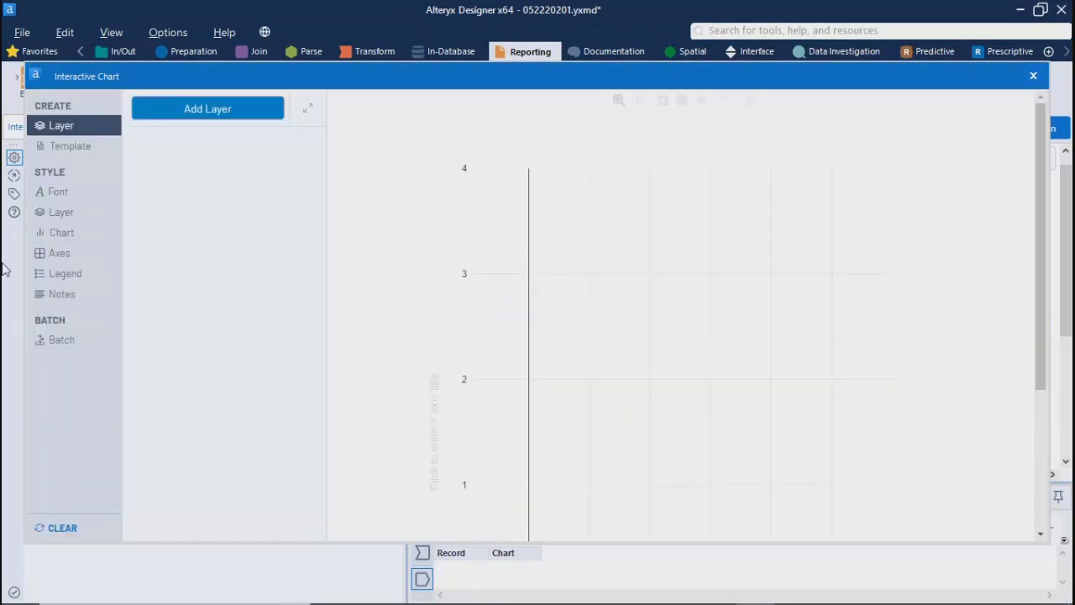
Step: Add a layer to the empty chart and set its type to Bar
left_click(243, 112)
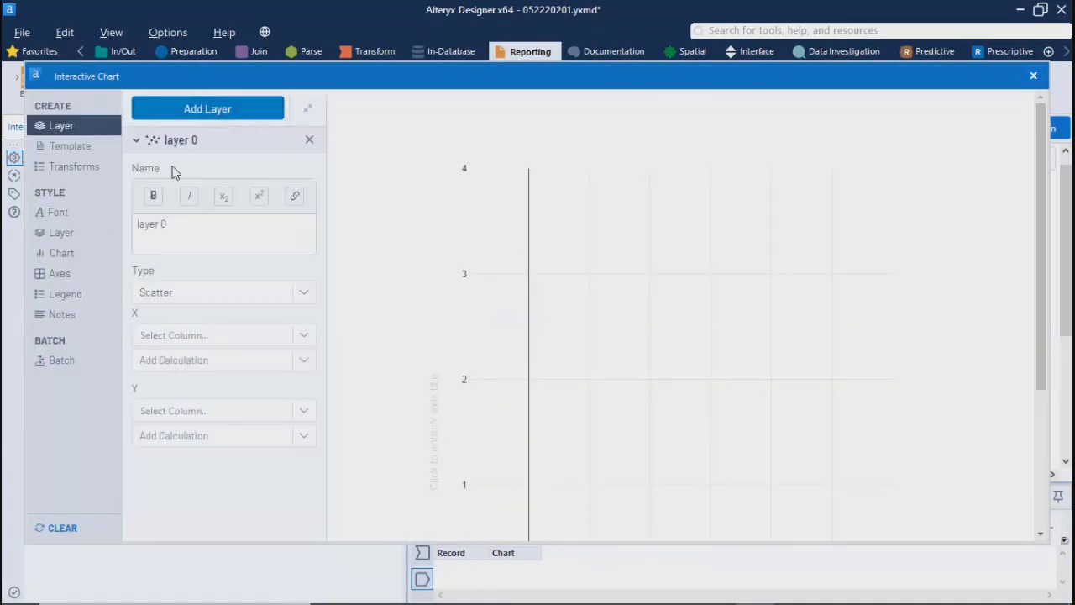
left_click(258, 294)
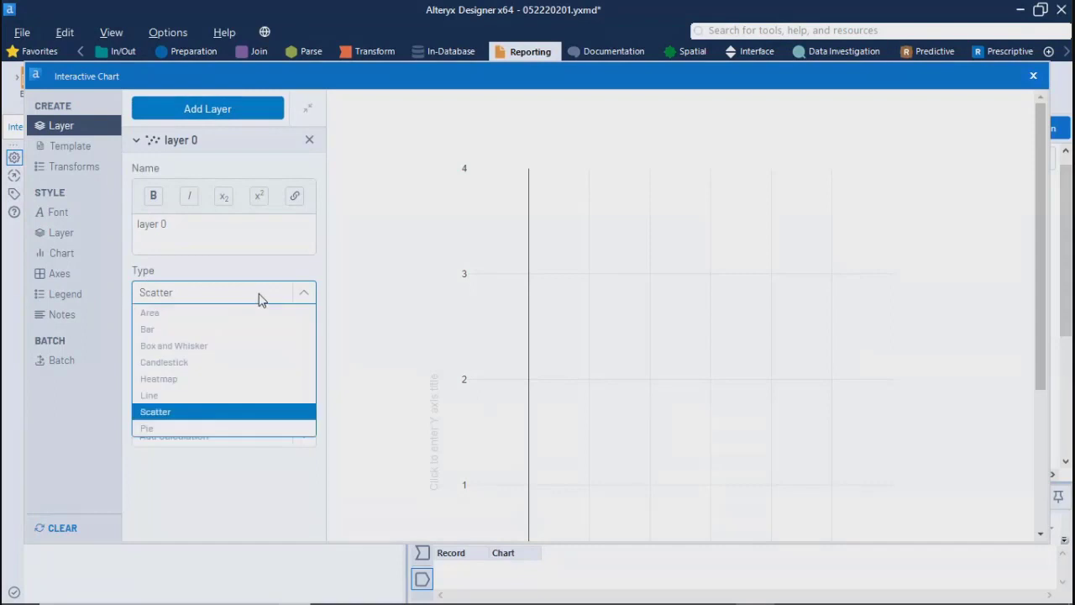
left_click(168, 330)
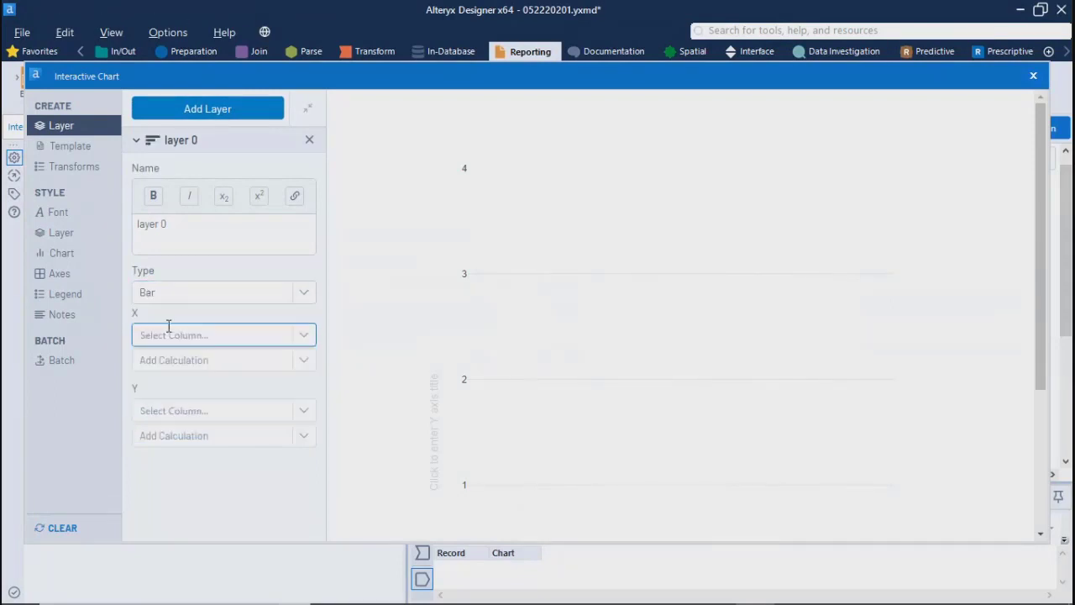
Step: Assign Avg Sales per Customer to the bar layer's X axis and Store Num to its Y axis
left_click(304, 336)
left_click_drag(312, 391, 318, 480)
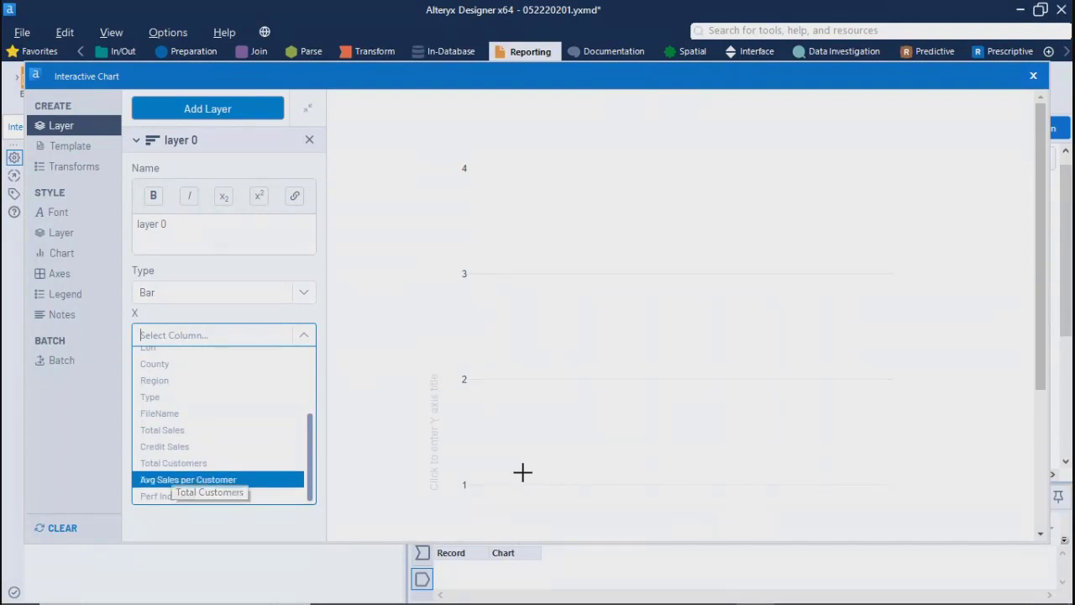
left_click(172, 480)
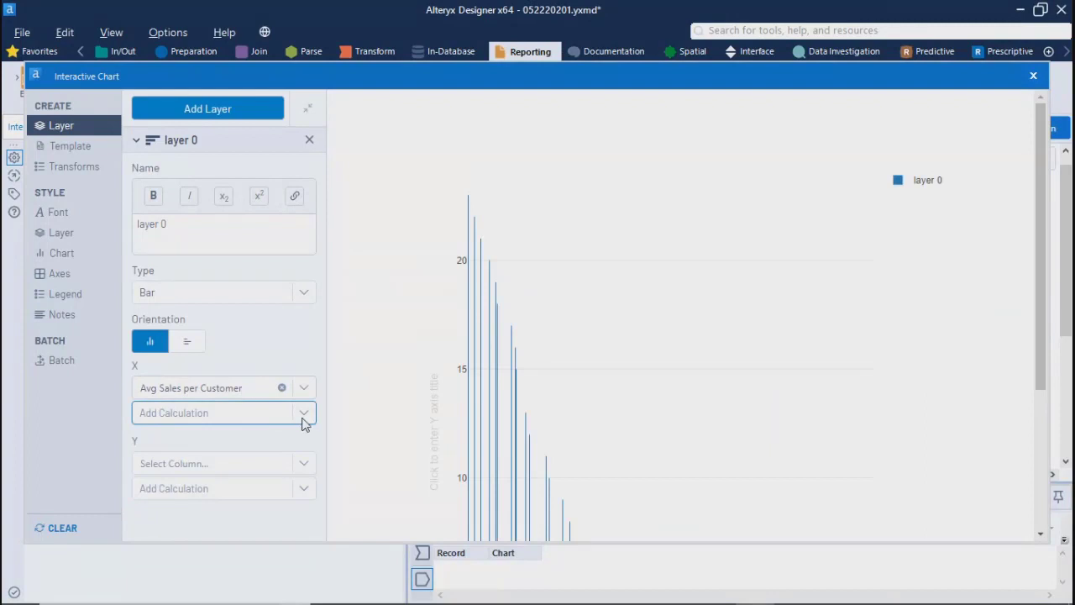
left_click(302, 467)
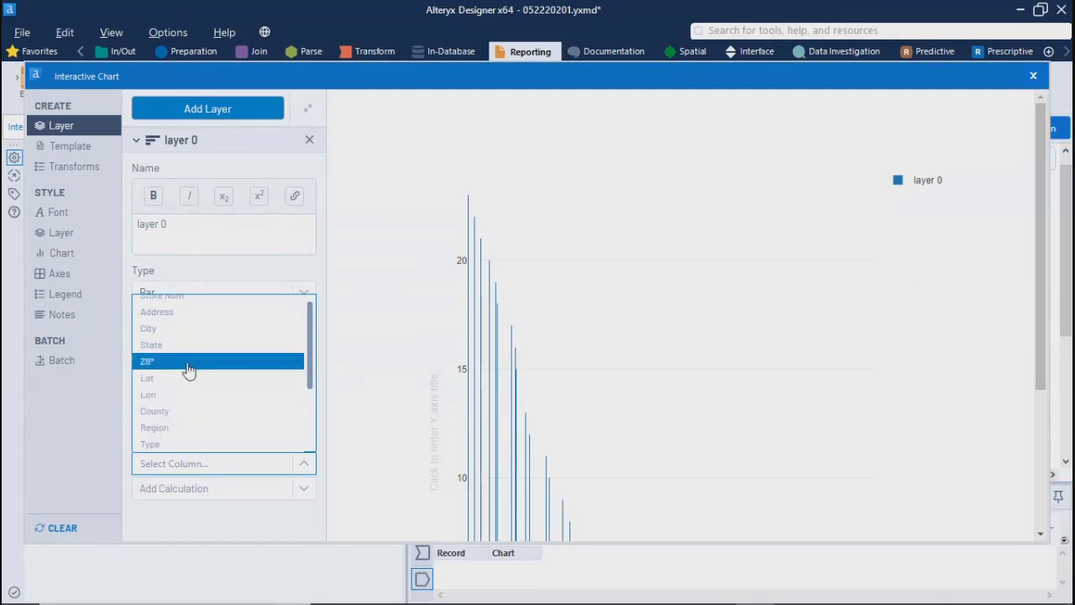
left_click(179, 304)
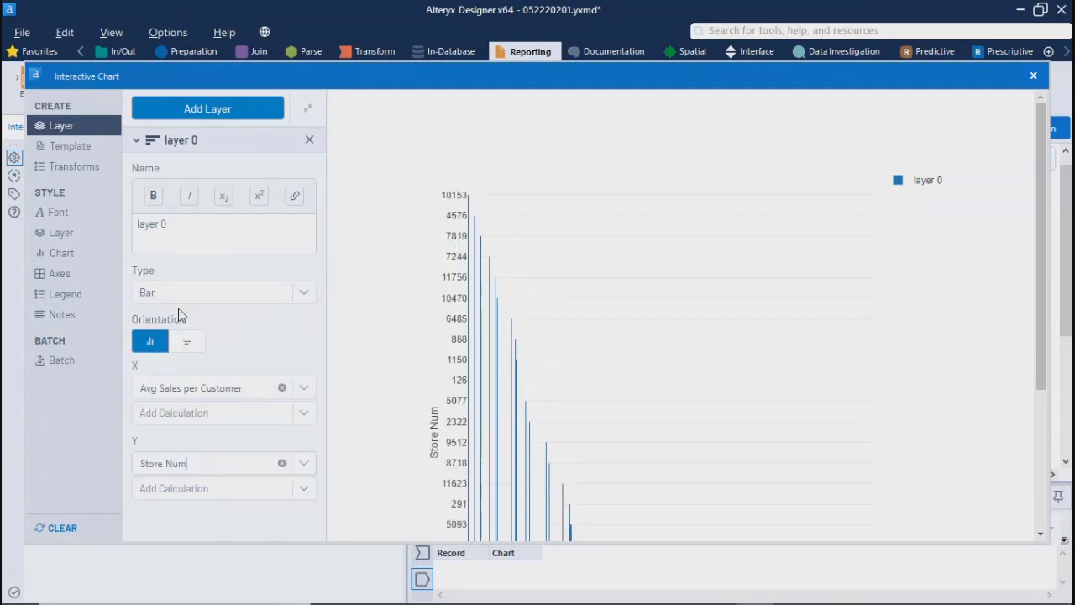
Step: Change the bar layer's Y column to State, apply a Sum calculation to X, and check the chart
left_click(201, 464)
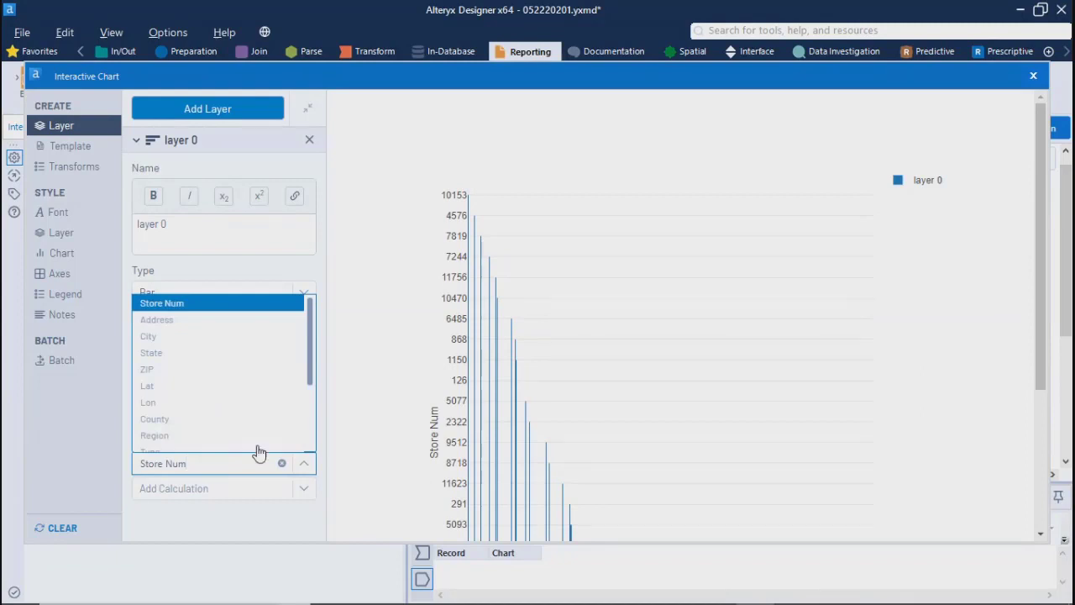
left_click(153, 348)
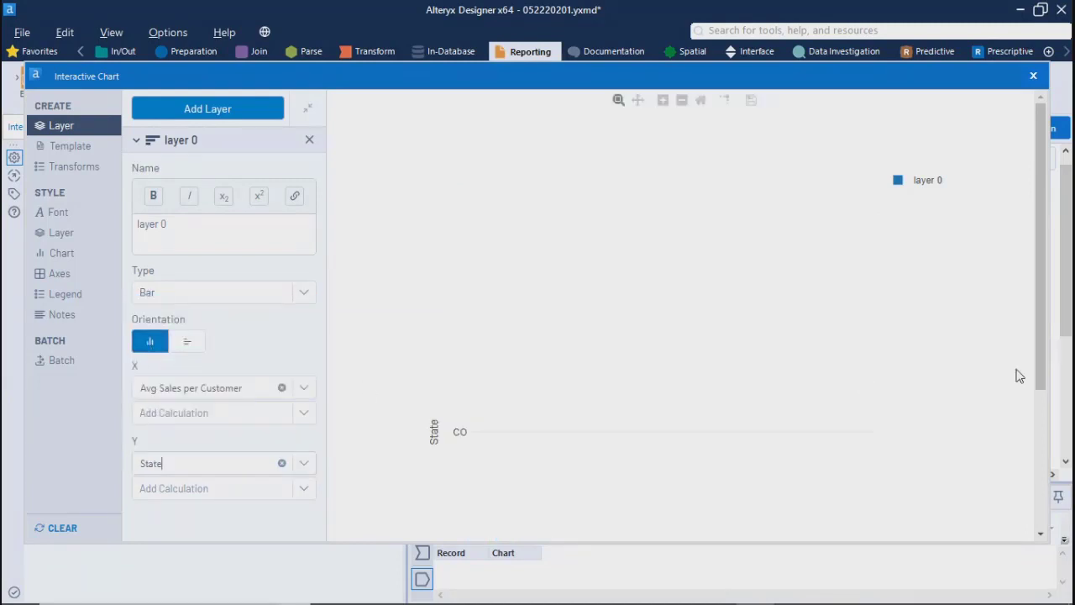
left_click(304, 412)
left_click(187, 433)
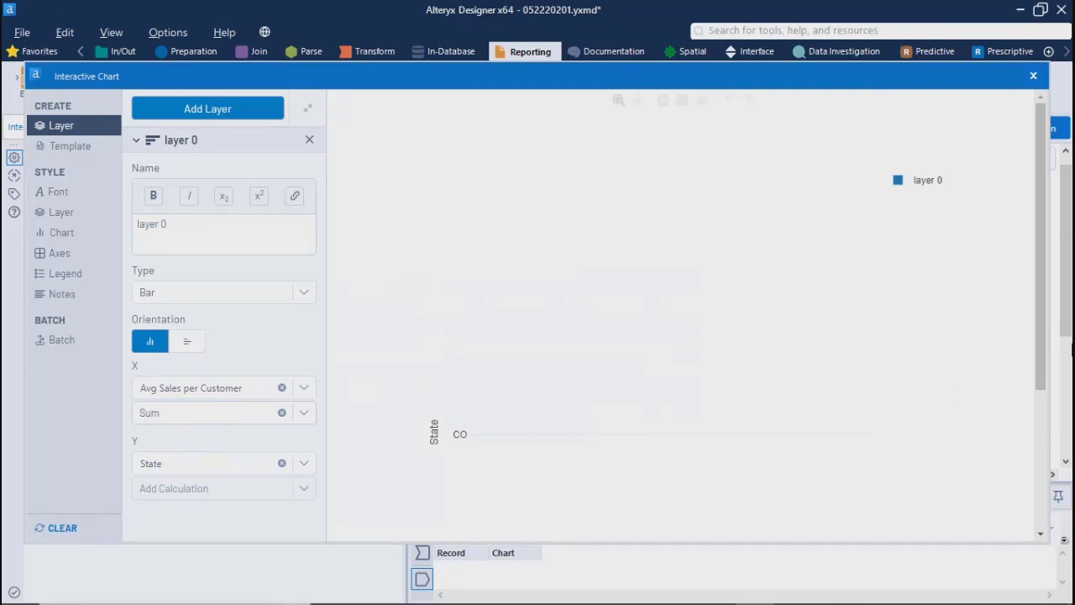
left_click_drag(1047, 311, 1059, 496)
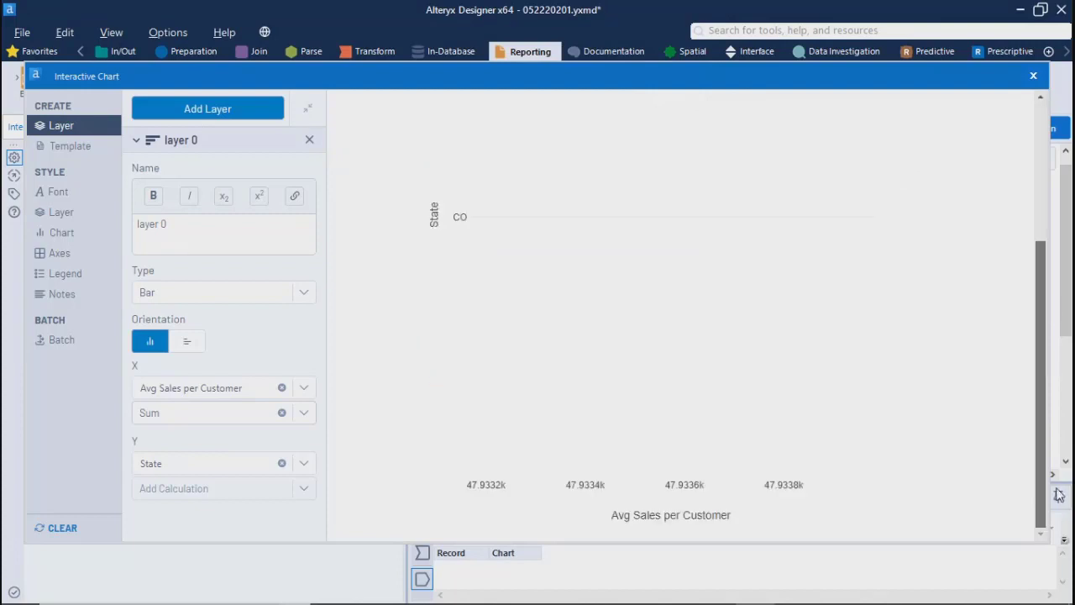
left_click_drag(1055, 437, 1047, 293)
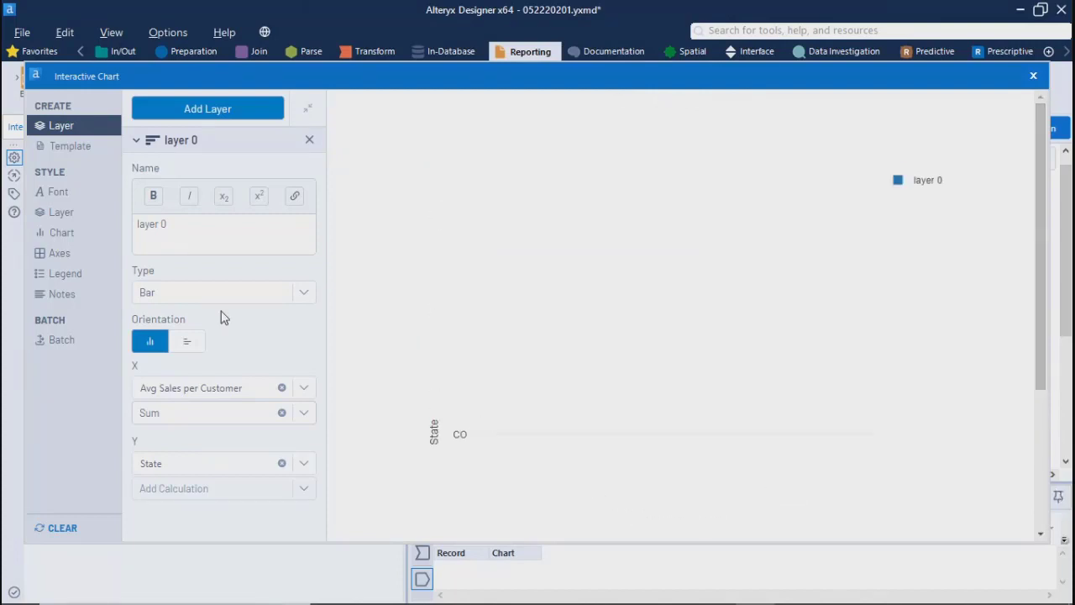
Step: Set the bar layer's Y column to Region and the X calculation to Count
left_click(305, 463)
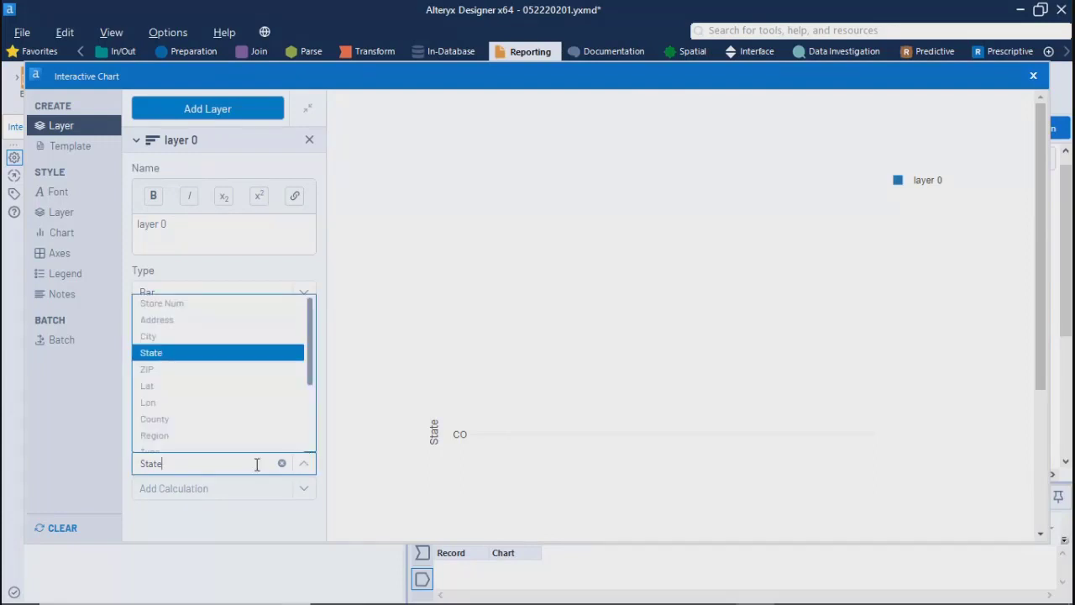
left_click(154, 436)
left_click(189, 294)
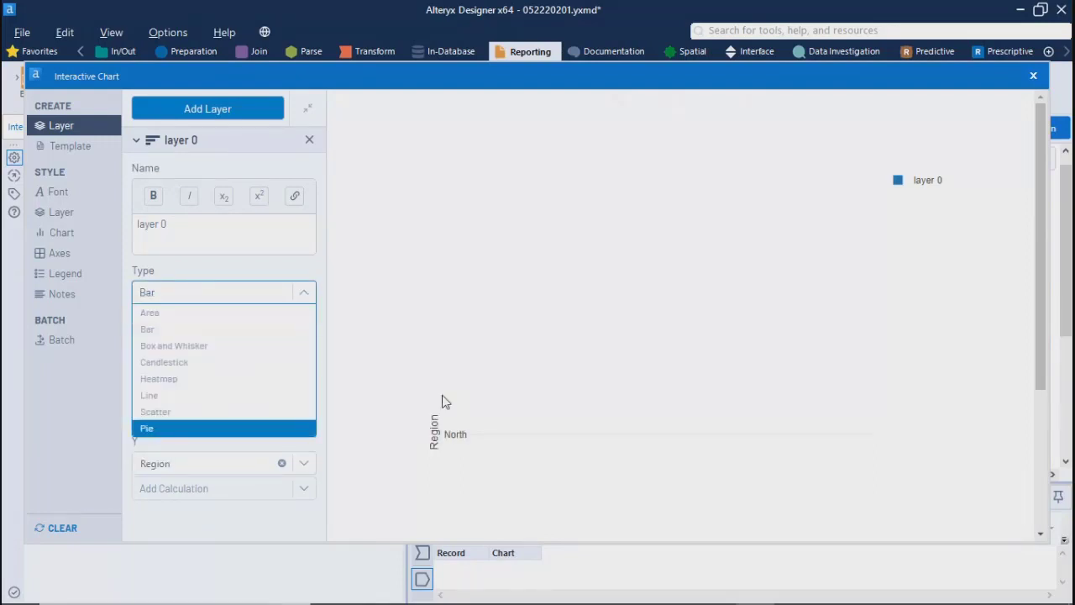
left_click(227, 511)
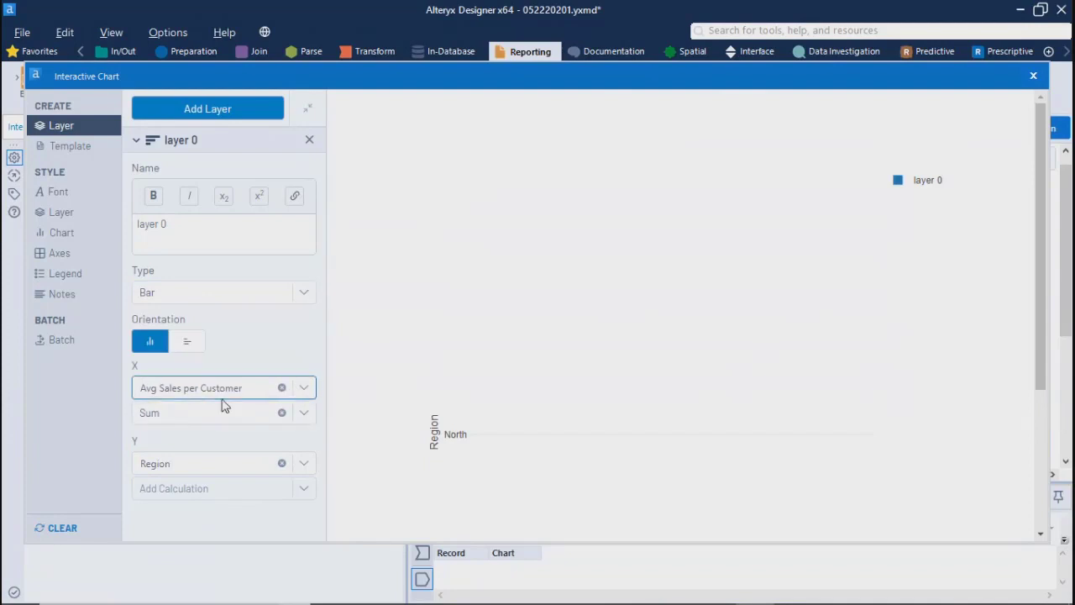
left_click(304, 415)
left_click(177, 451)
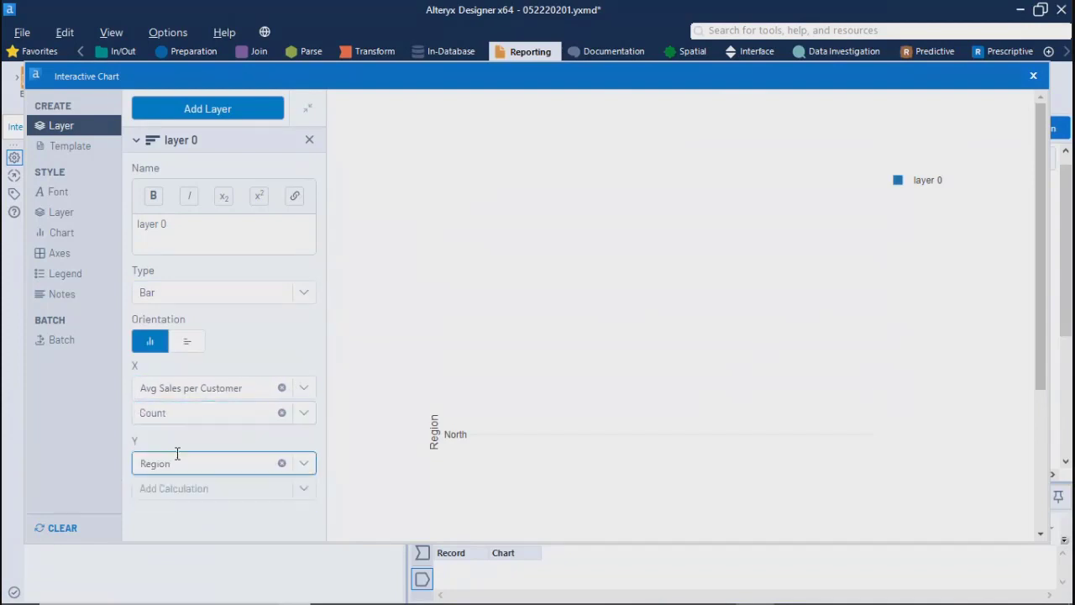
Step: Try Store Num as the X column with horizontal bars, and clear the X column
left_click(274, 391)
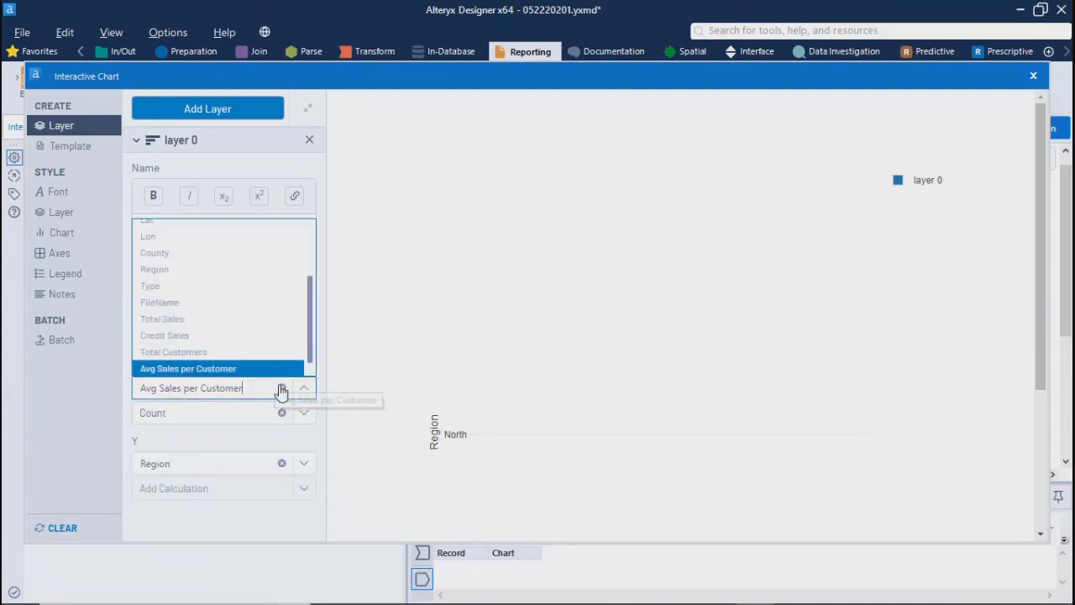
scroll(163, 302, "up", 2)
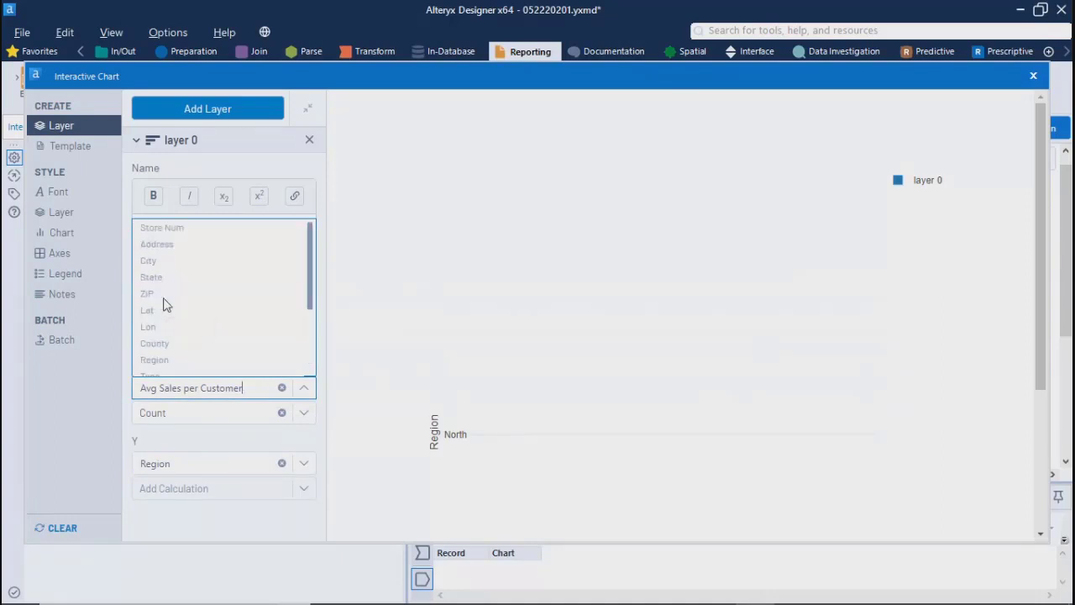
left_click(163, 229)
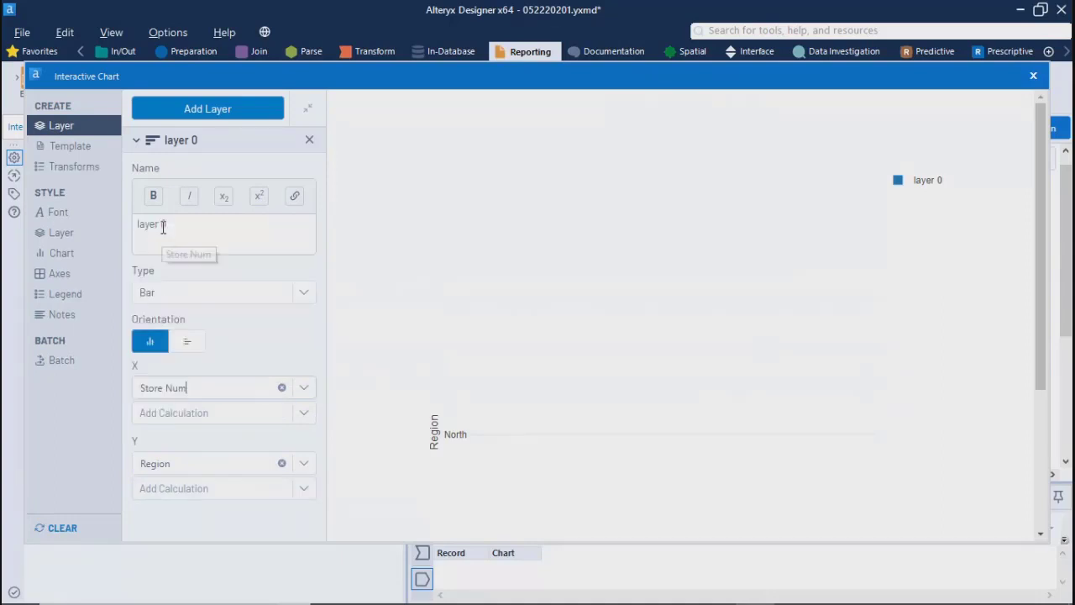
left_click(180, 341)
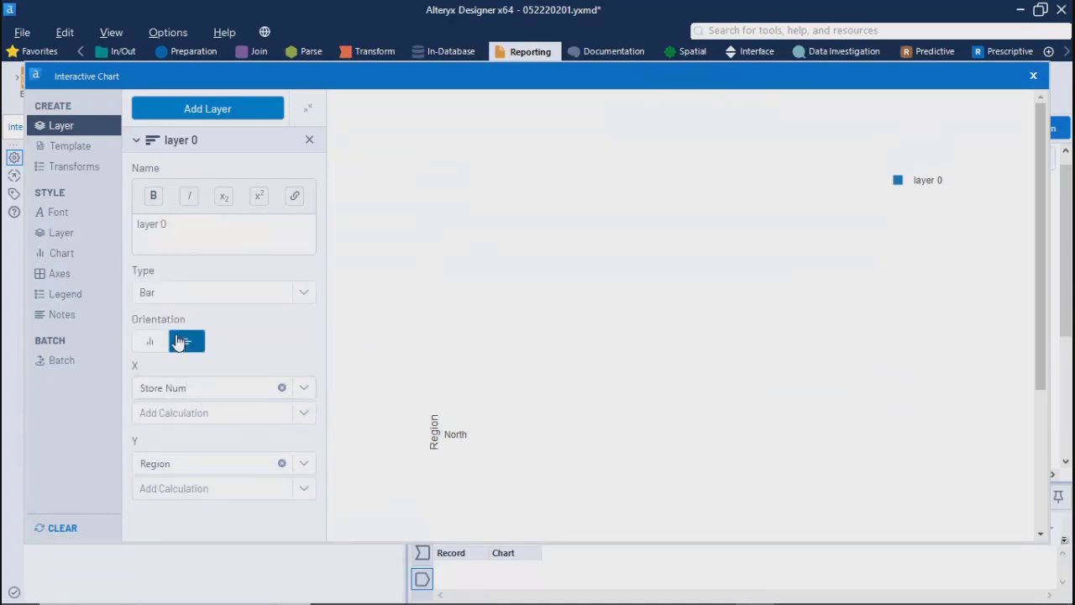
left_click(281, 387)
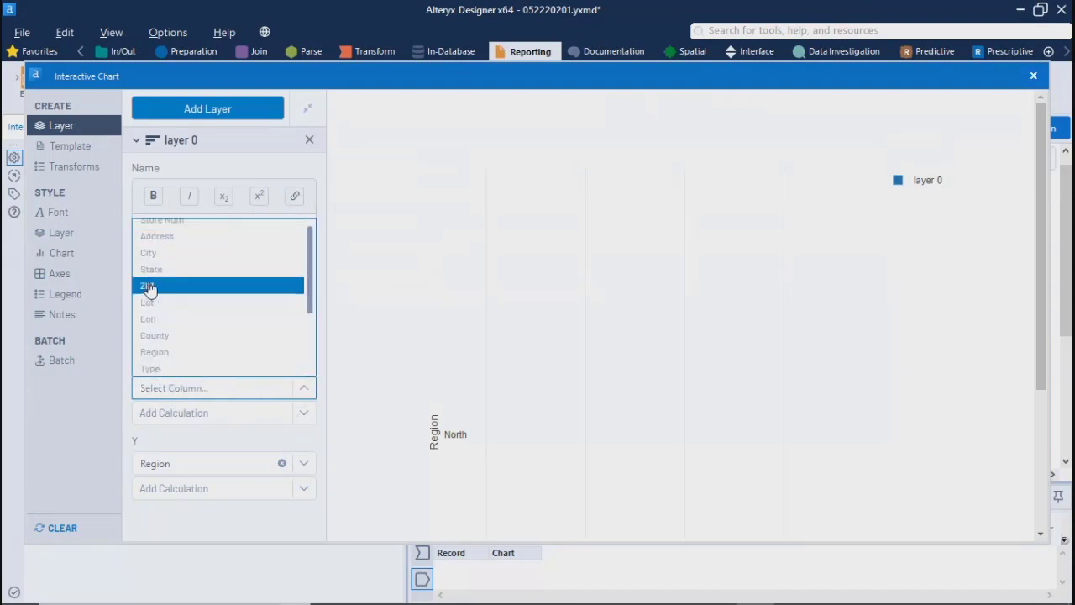
left_click(185, 447)
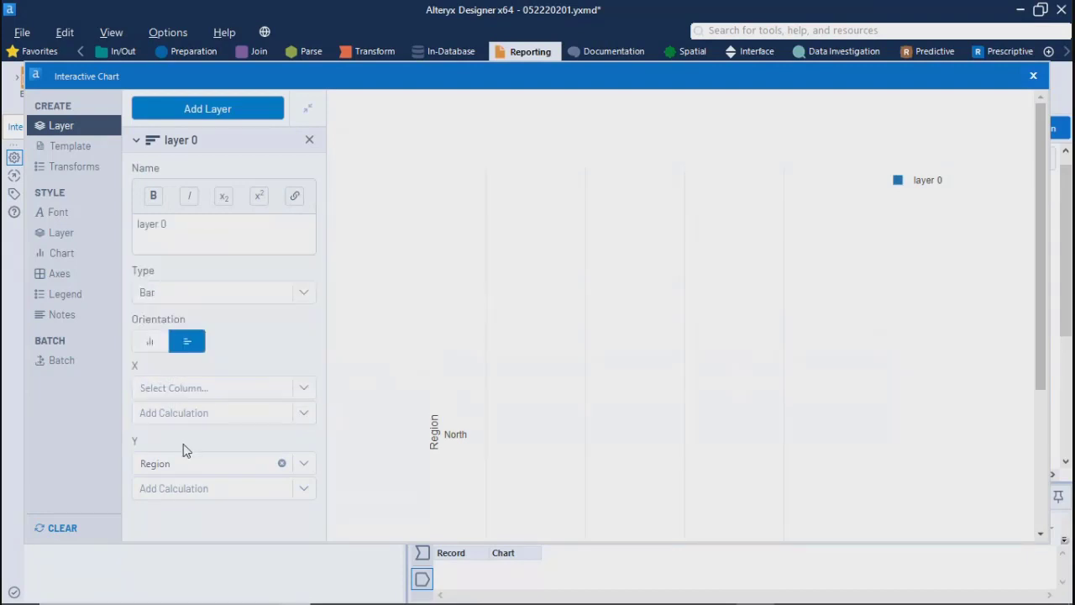
Step: Assign Credit Sales to the bar layer's X axis with a Sum calculation
left_click(179, 389)
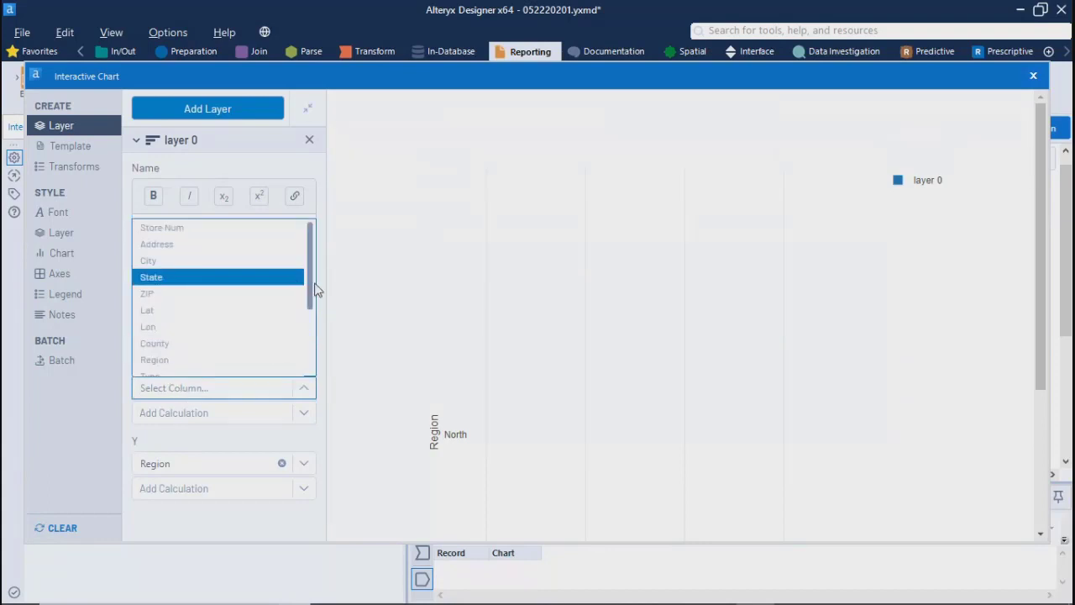
scroll(233, 353, "down", 5)
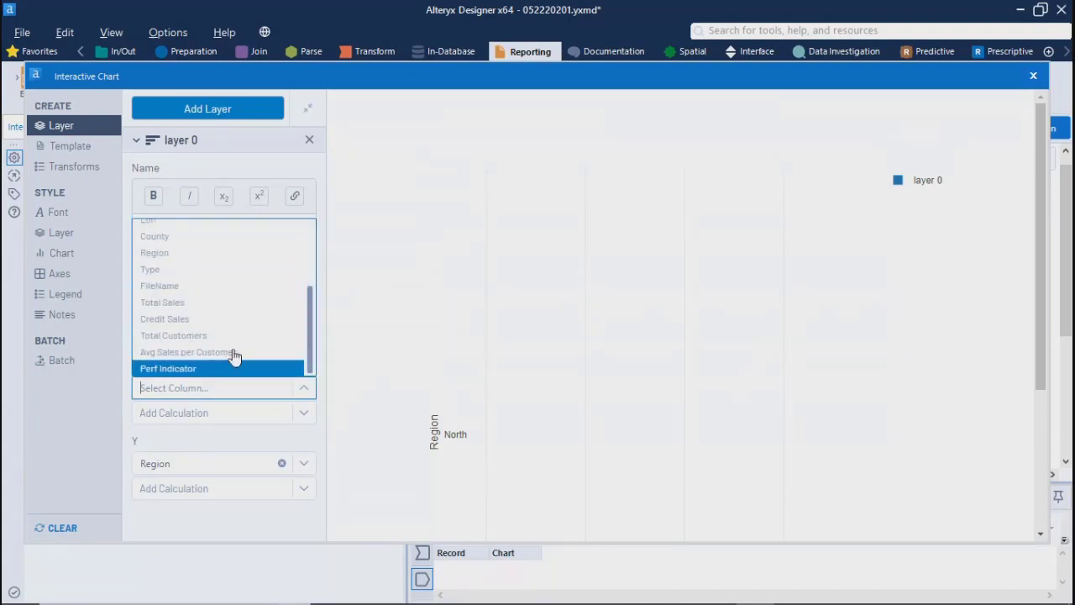
left_click(164, 315)
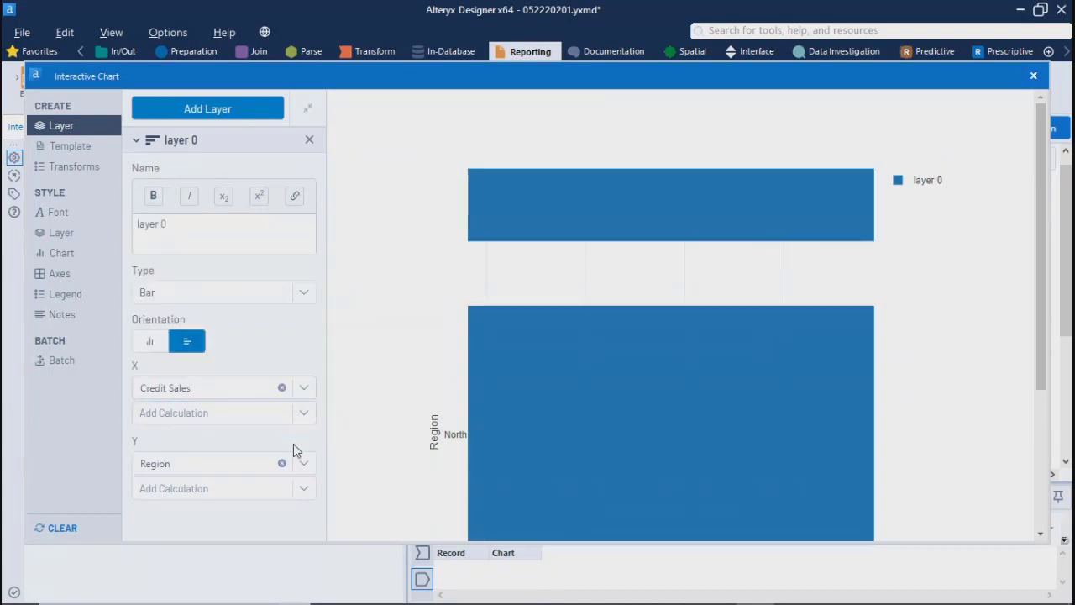
left_click(303, 413)
left_click(167, 433)
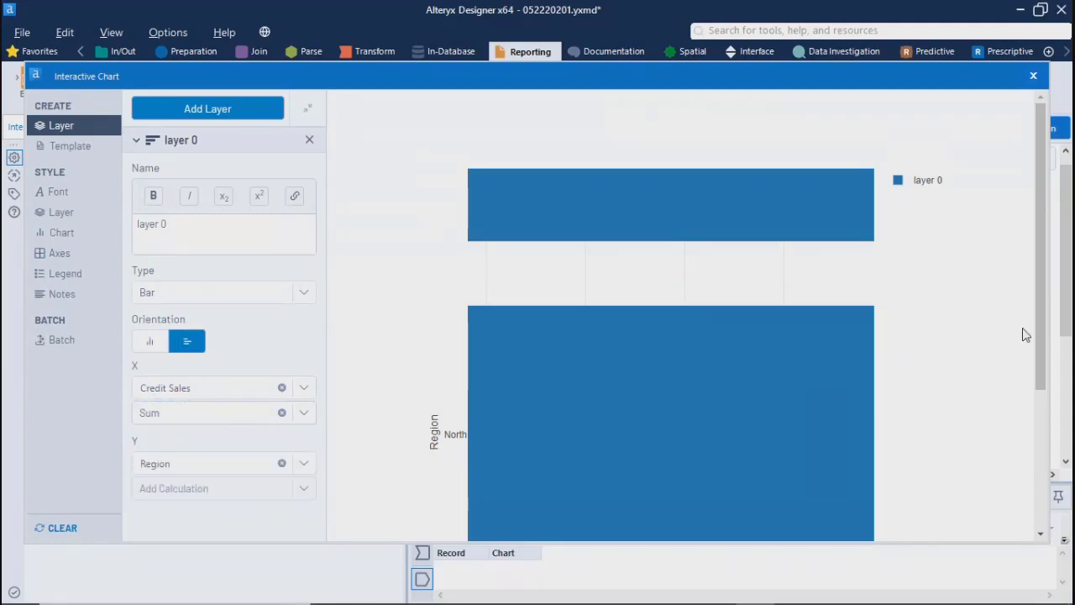
Step: Inspect the values of the North and South region bars, and set the bar orientation back to vertical
left_click_drag(1041, 328, 1033, 538)
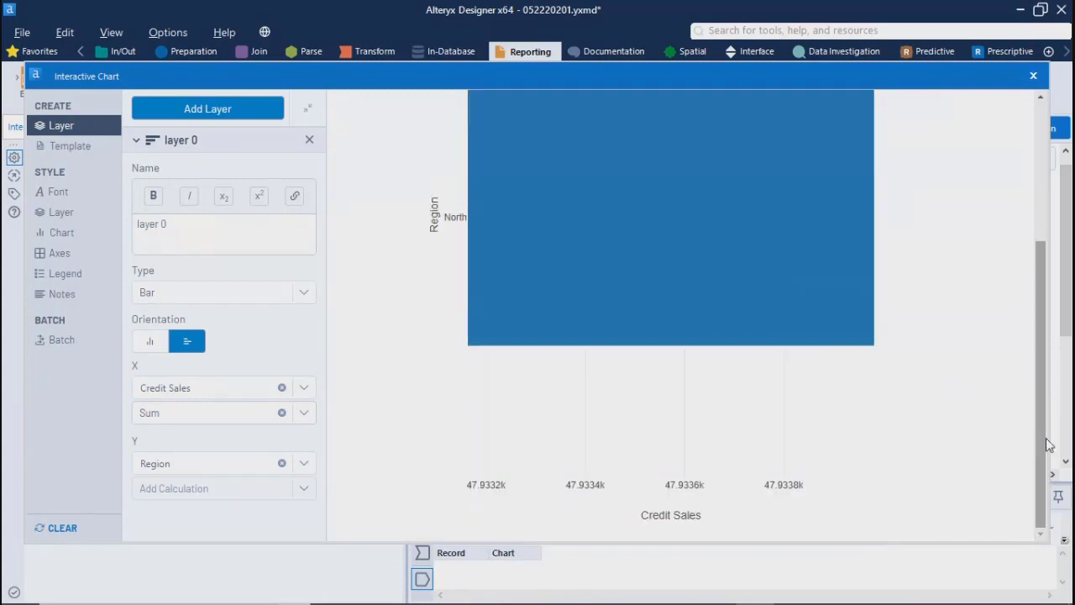
left_click_drag(1037, 420, 637, 282)
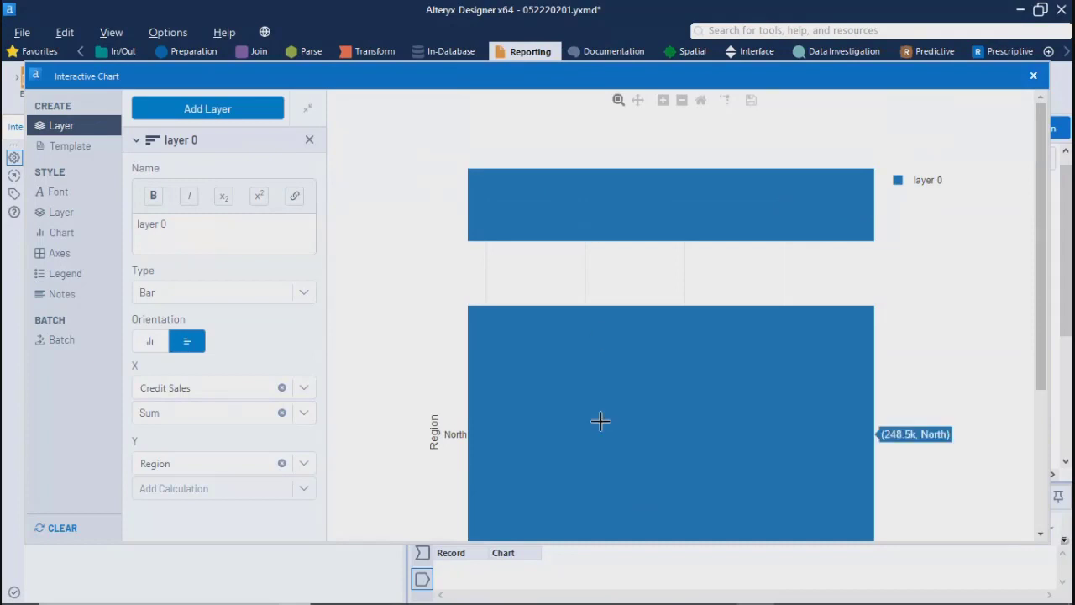
mouse_move(619, 222)
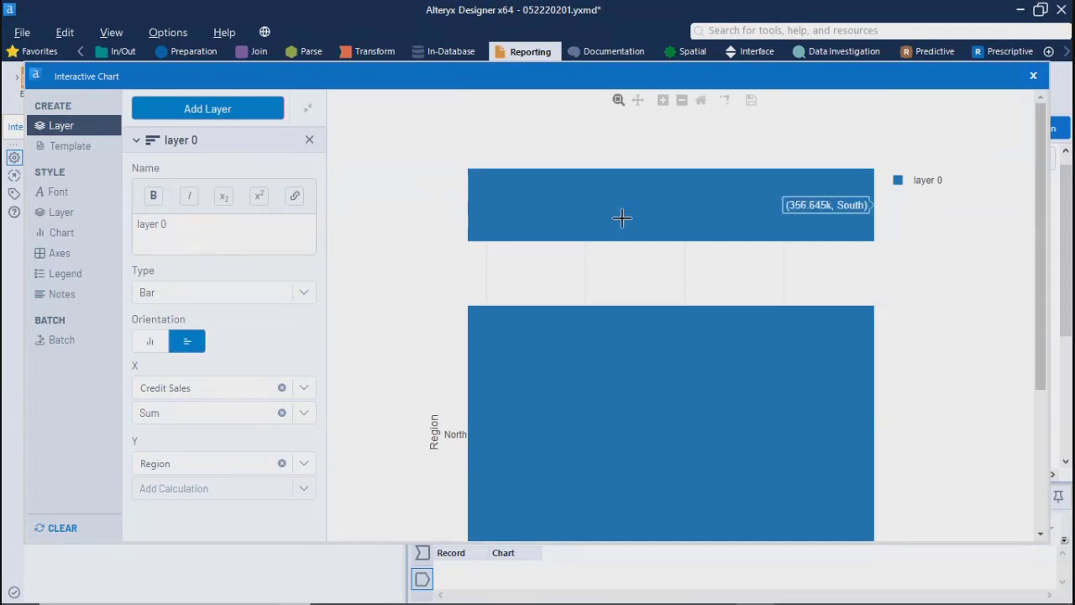
mouse_move(649, 387)
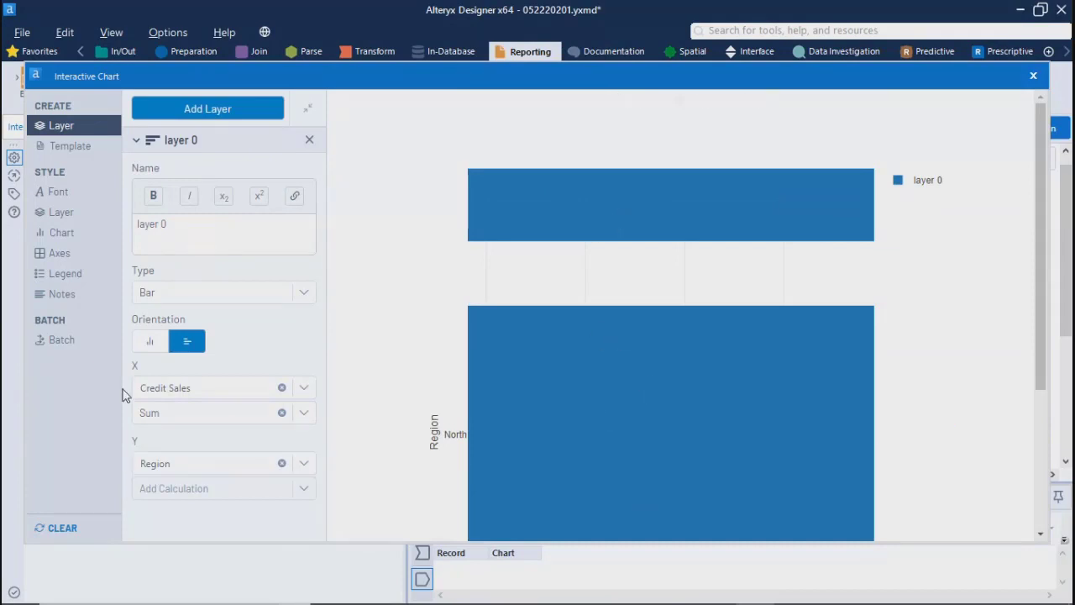
left_click(149, 341)
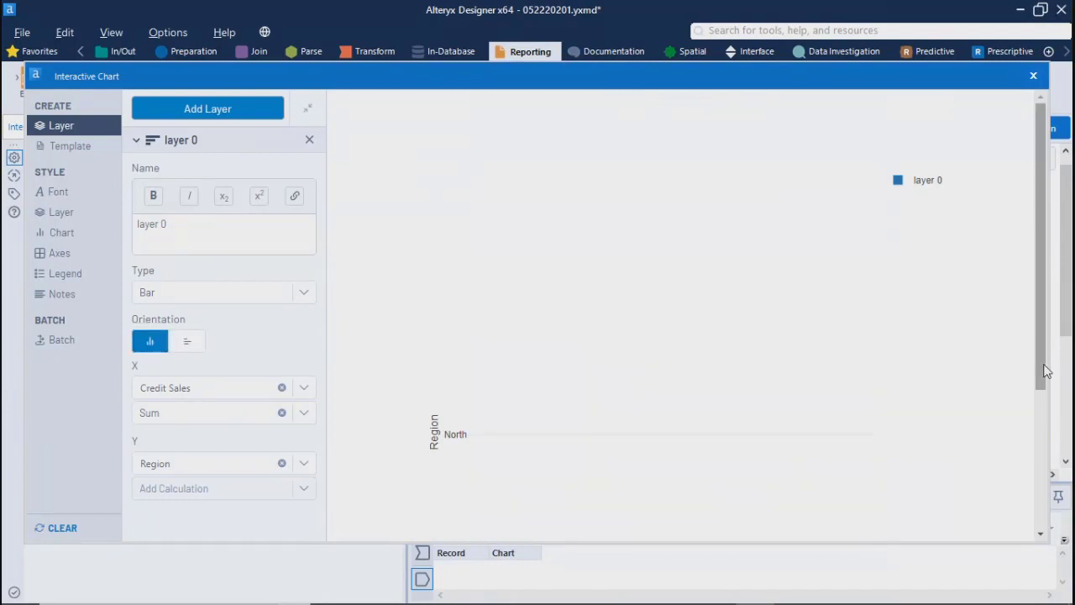
left_click_drag(1043, 356, 1063, 341)
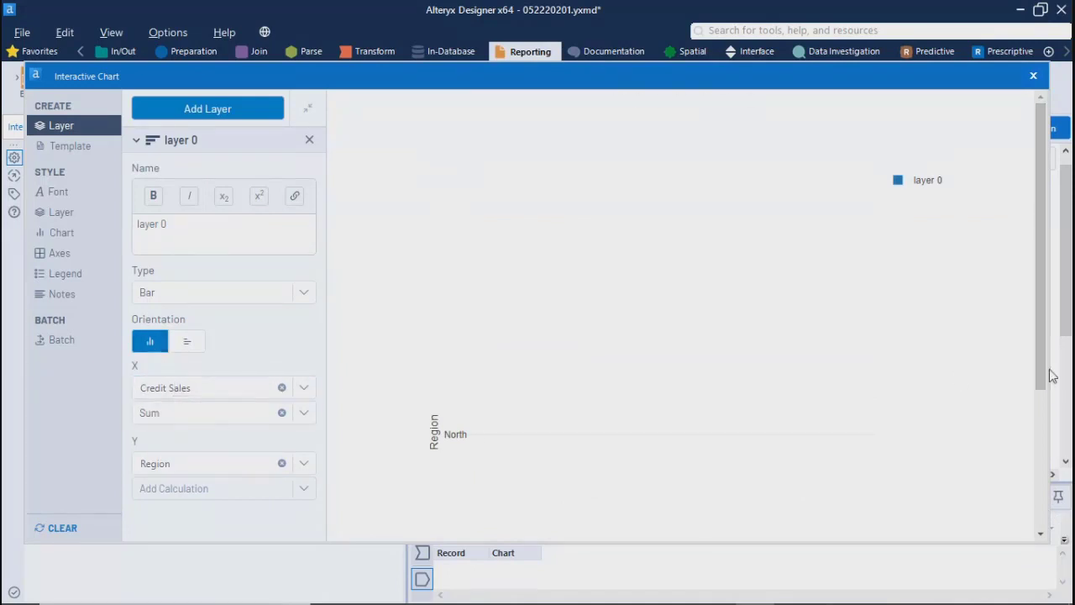
Step: Replace Credit Sales with Region as the bar layer's X column
scroll(389, 443, "down", 3)
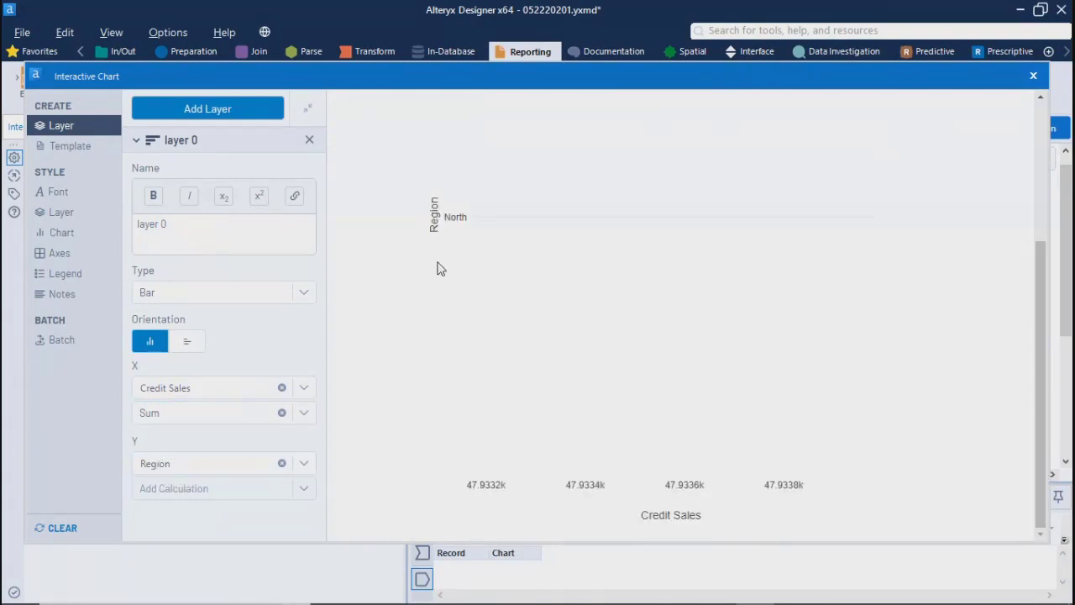
left_click_drag(1046, 380, 1044, 308)
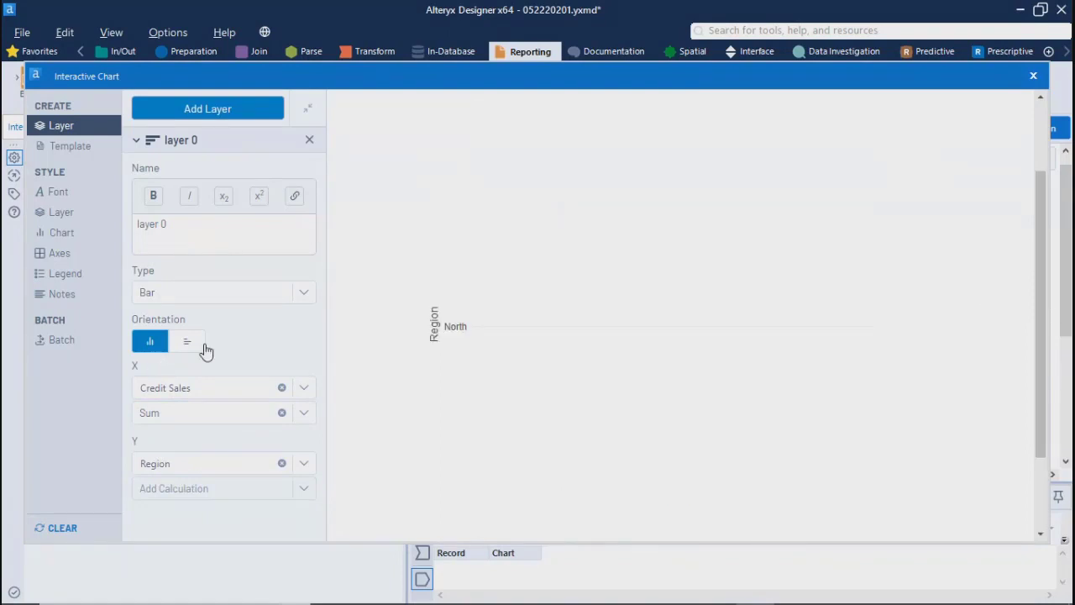
left_click(302, 388)
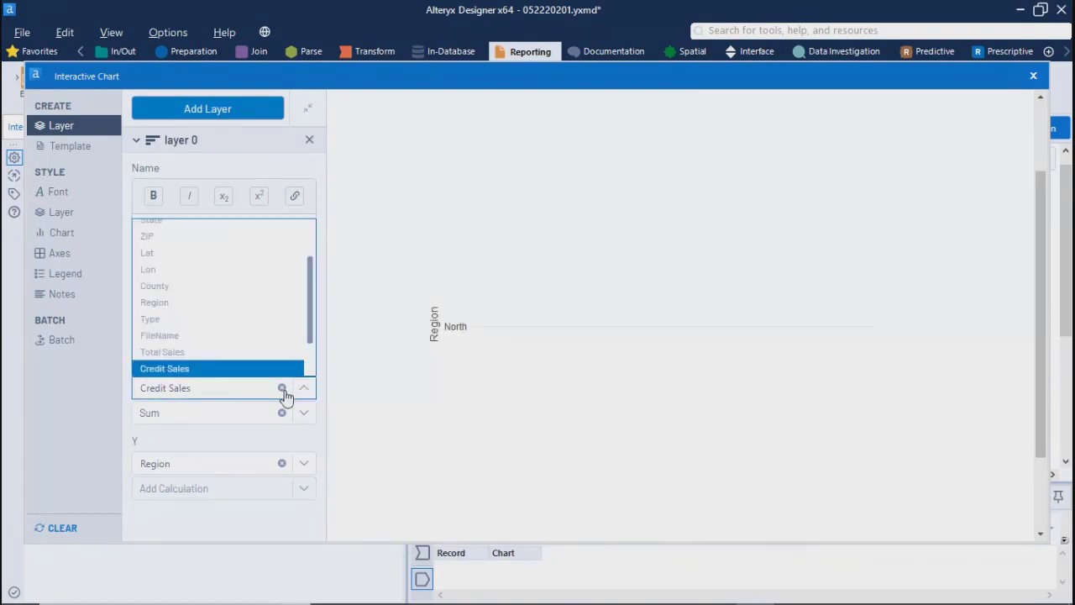
left_click(281, 388)
left_click(297, 386)
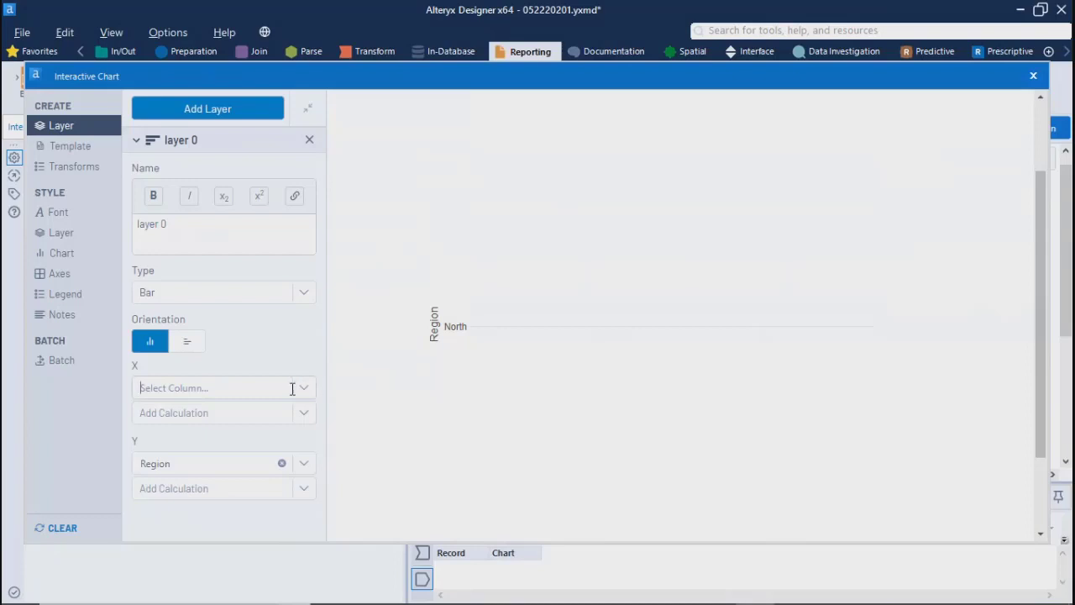
left_click(310, 387)
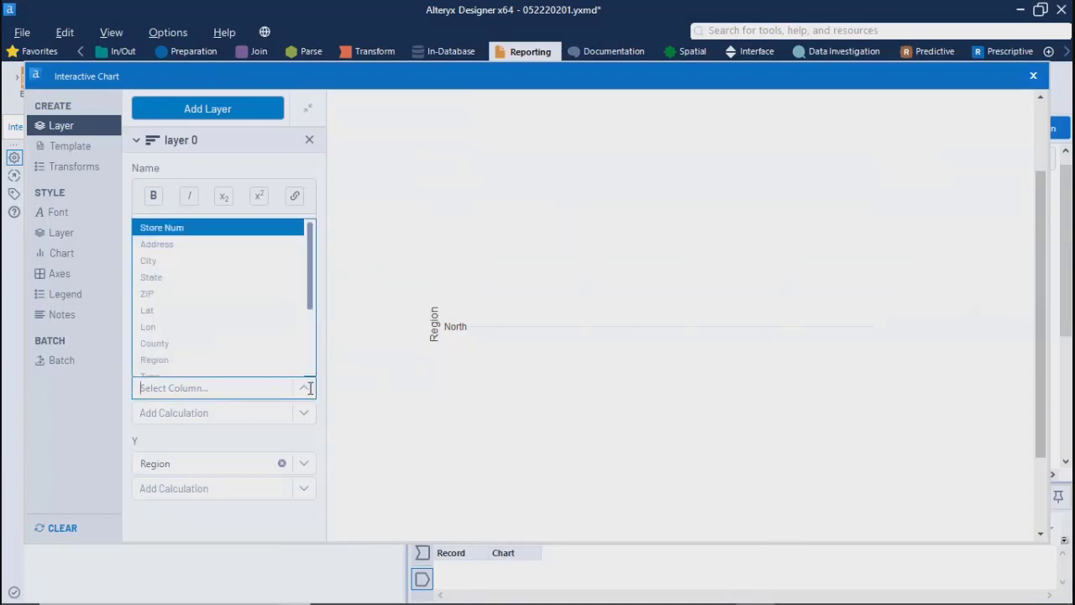
left_click(152, 360)
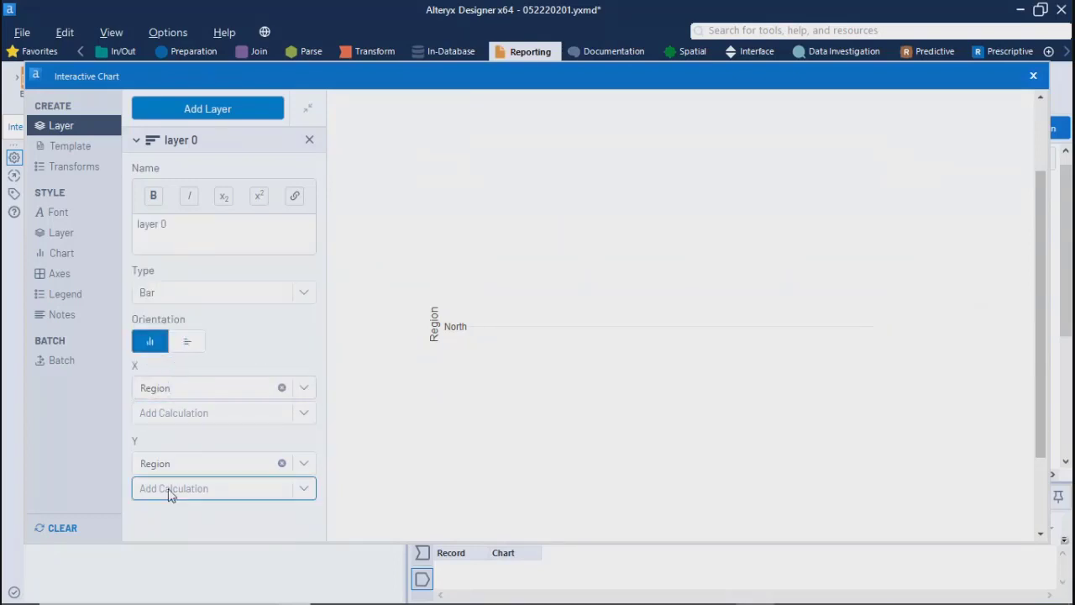
Step: Clear Region from the bar layer's Y axis and assign Total Sales as the Y column
left_click(282, 464)
left_click(283, 461)
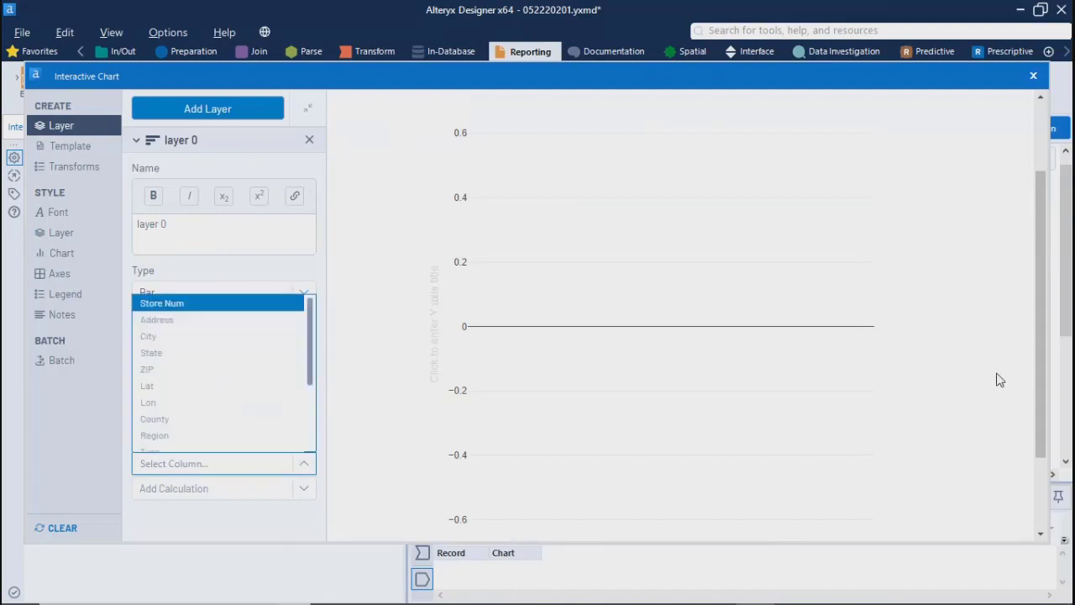
scroll(756, 470, "down", 1)
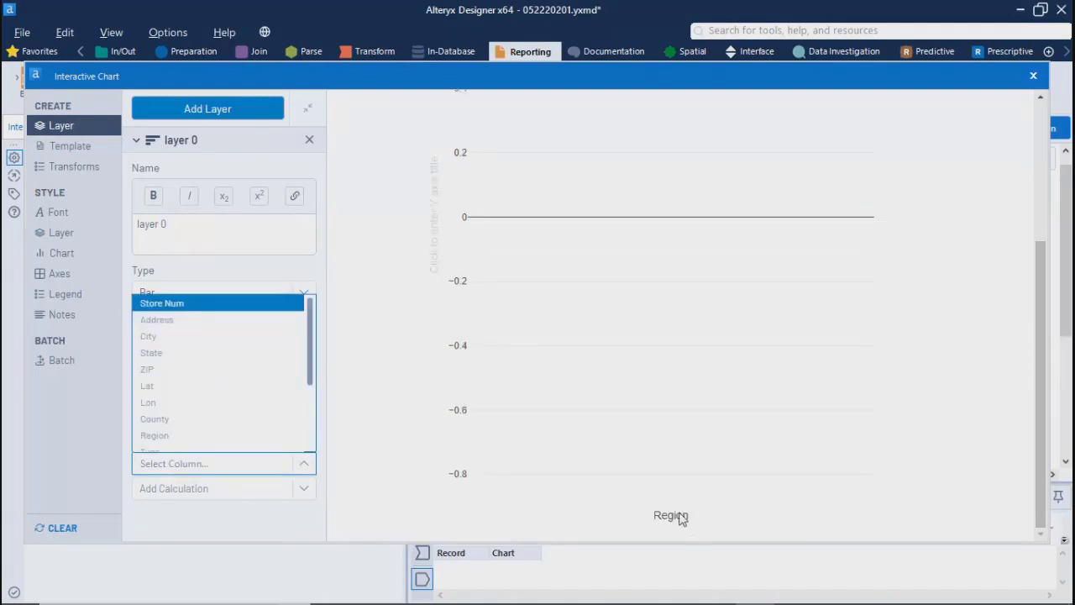
left_click(178, 509)
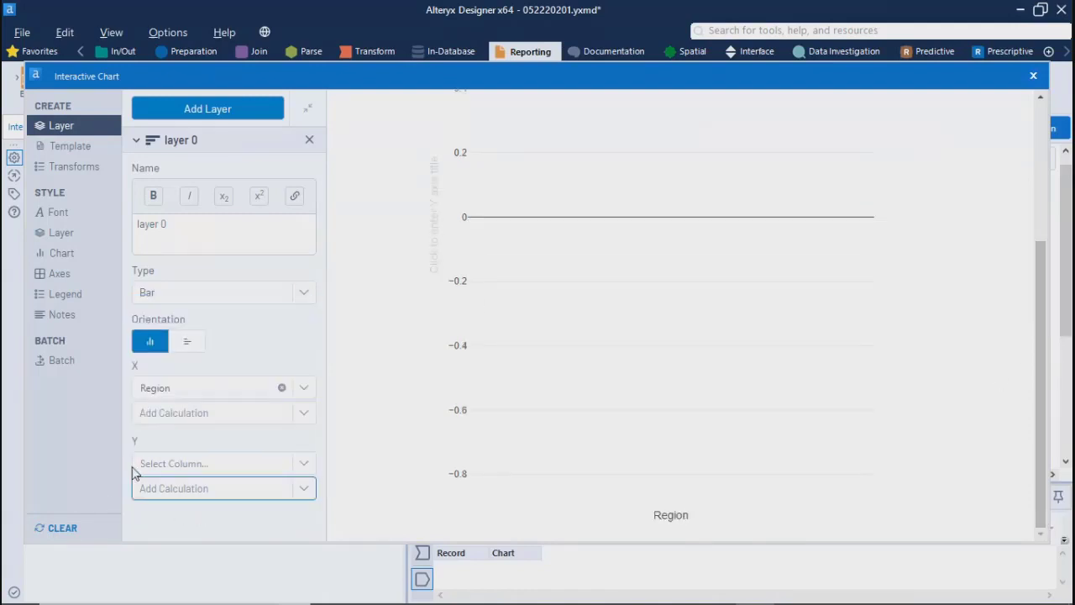
left_click(309, 467)
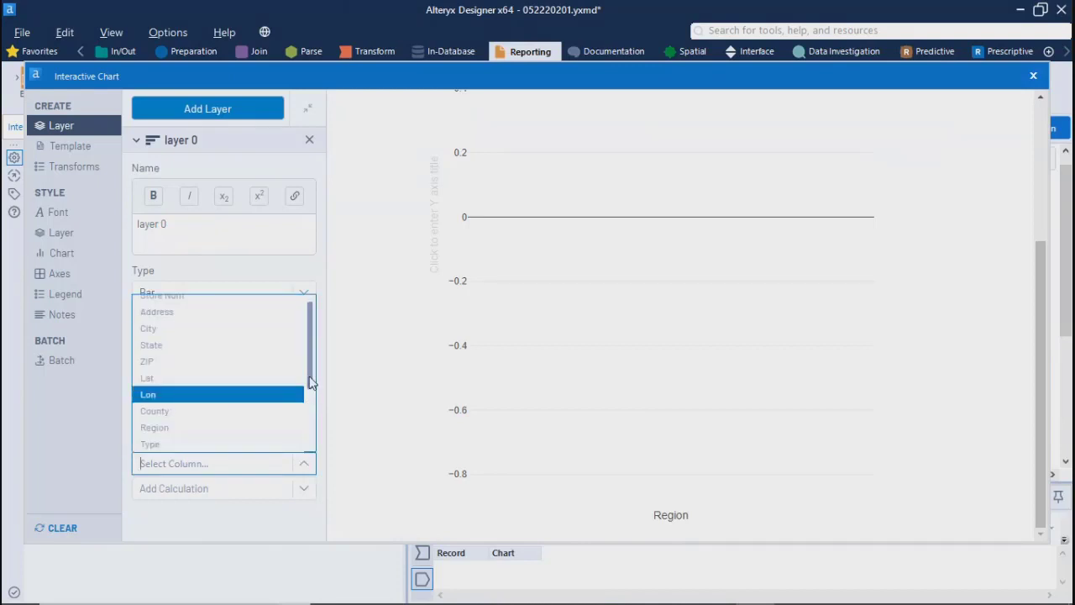
scroll(309, 382, "down", 2)
left_click(202, 383)
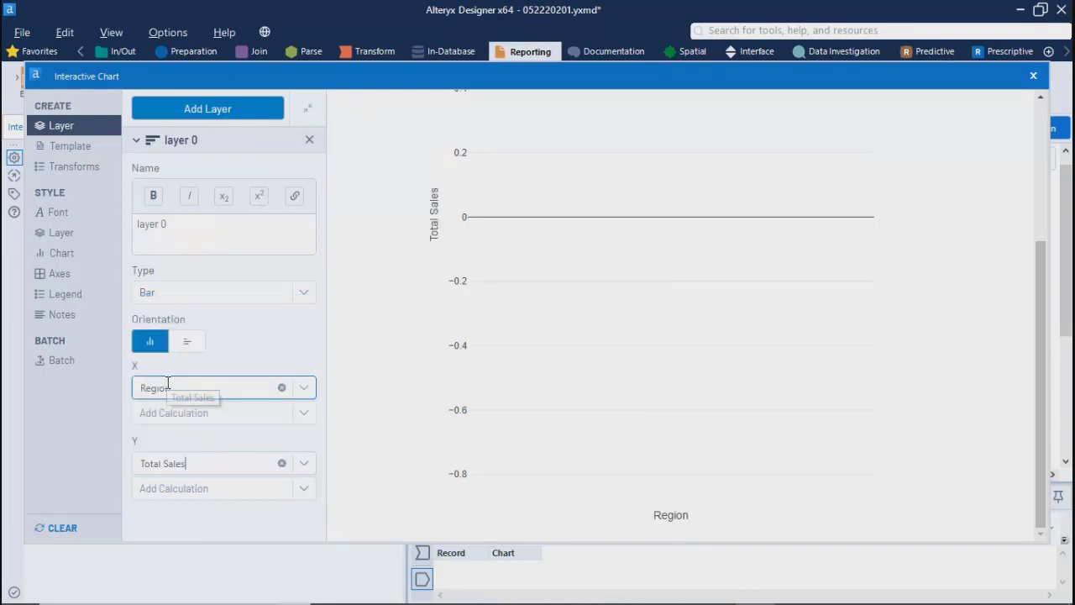
Step: Apply a Sum calculation to the bar layer's Total Sales column and check the chart preview
left_click(306, 489)
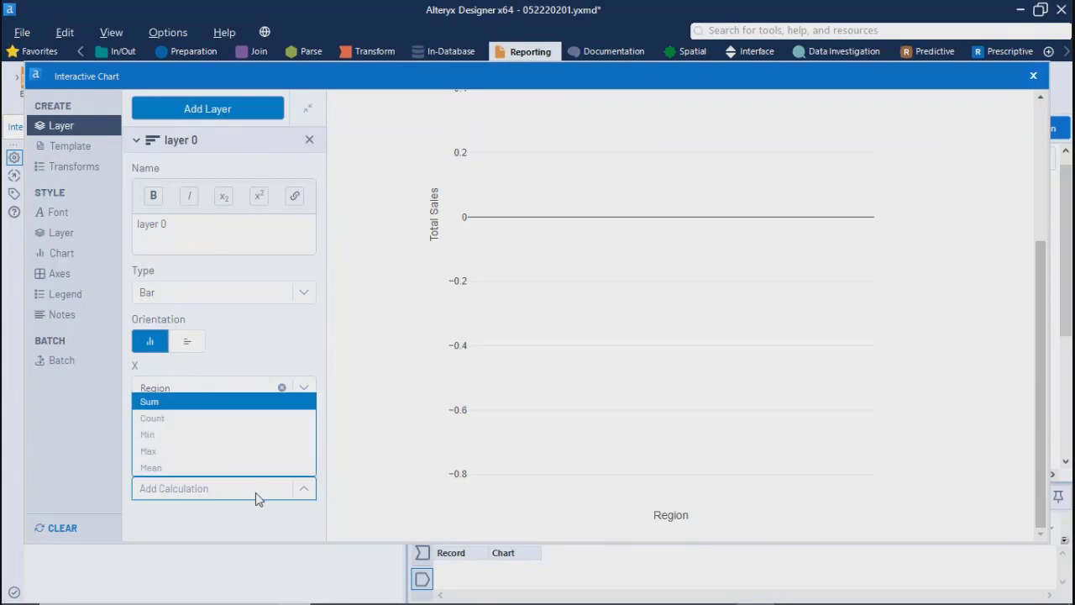
left_click(154, 407)
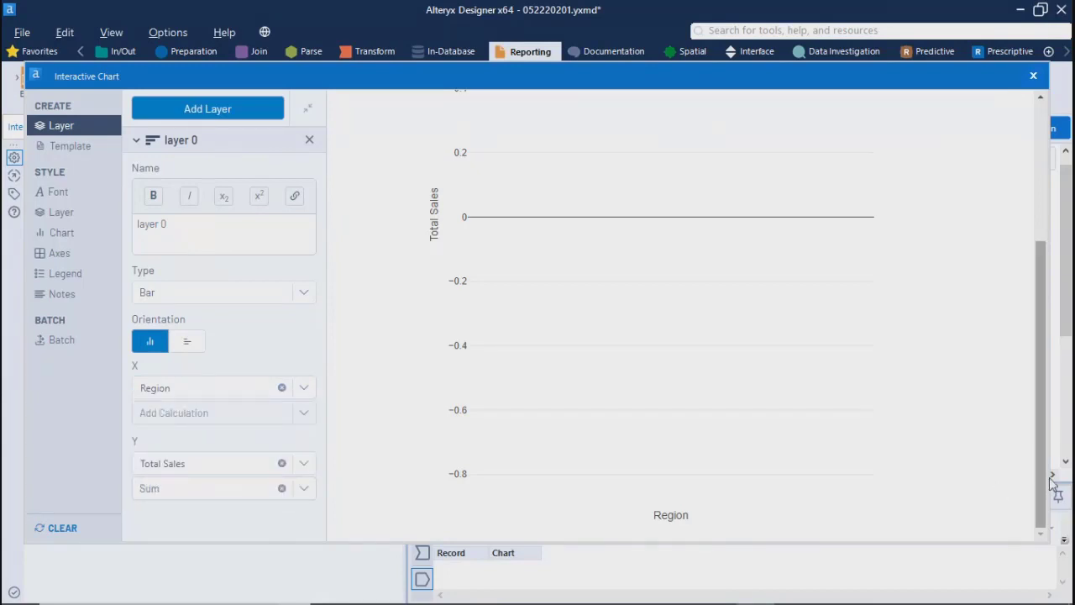
scroll(1031, 336, "up", 3)
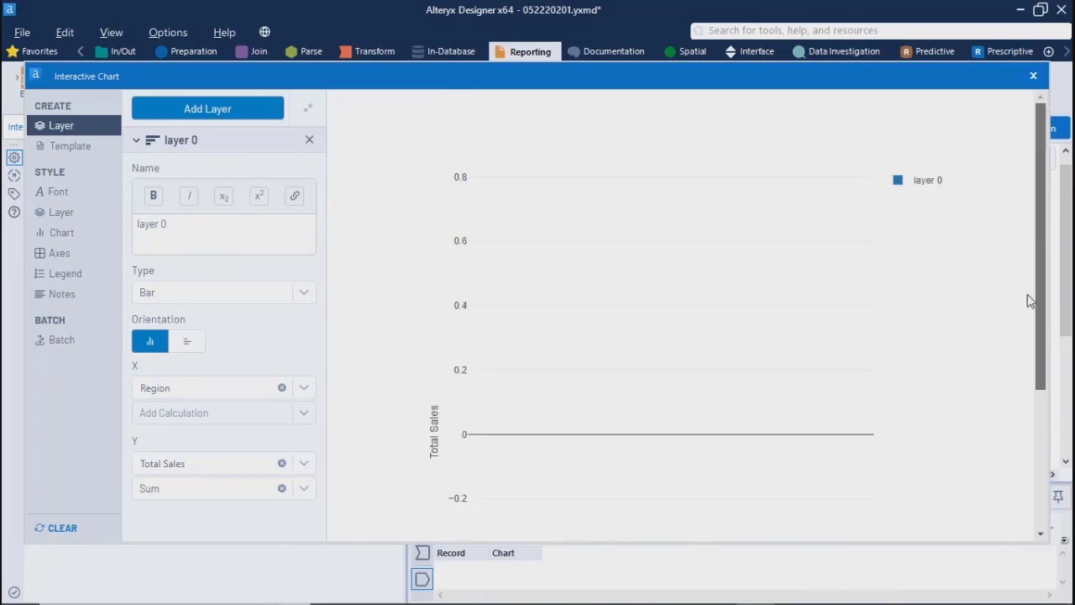
scroll(1031, 395, "down", 3)
scroll(1033, 500, "up", 3)
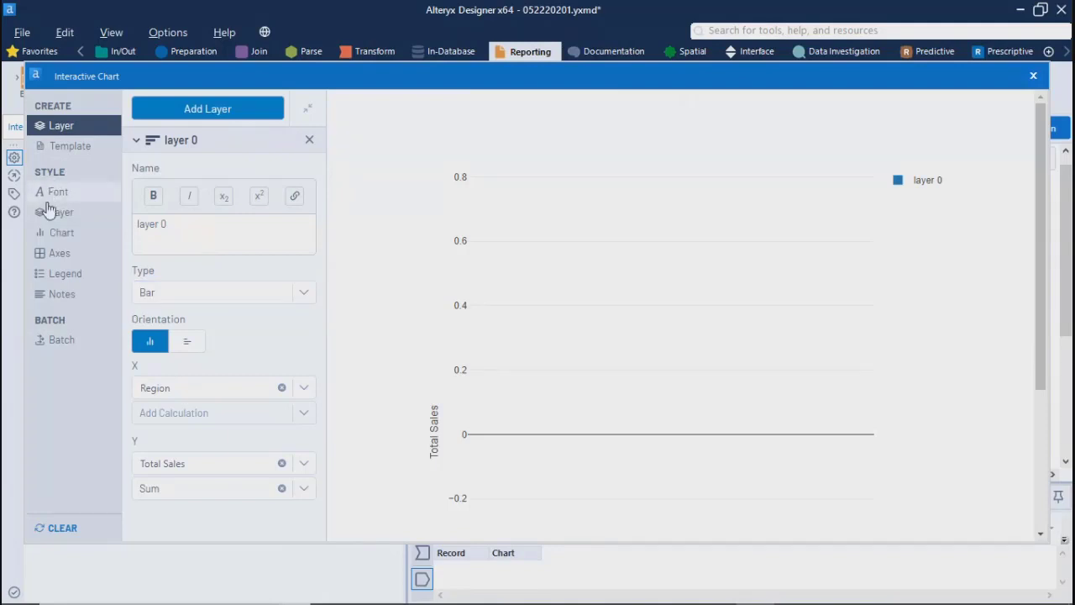
Step: Set the chart's background color to dark red #941212
left_click(57, 236)
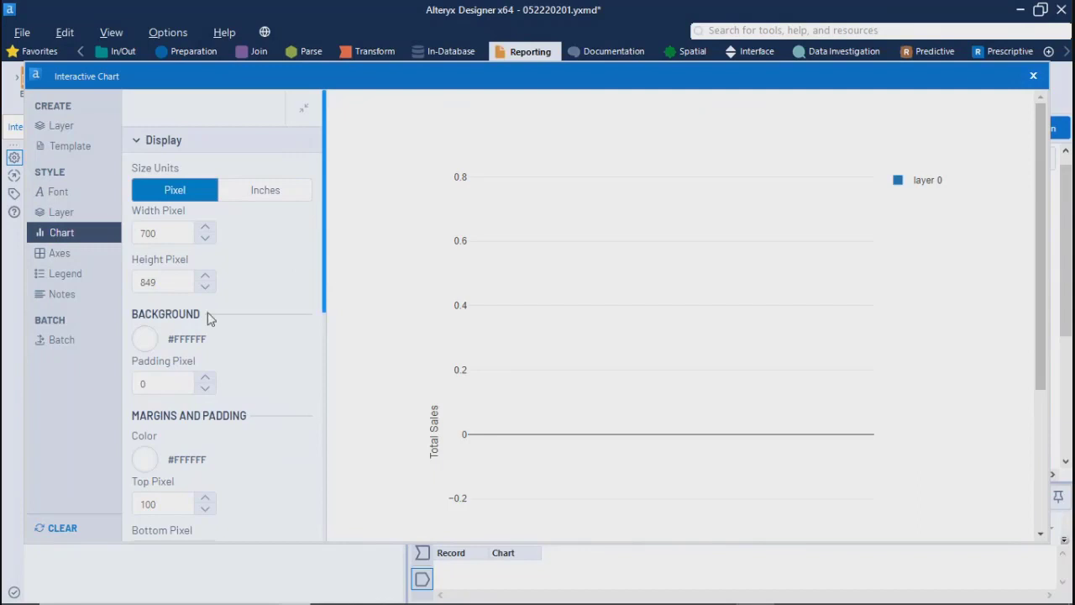
left_click(145, 339)
left_click(235, 385)
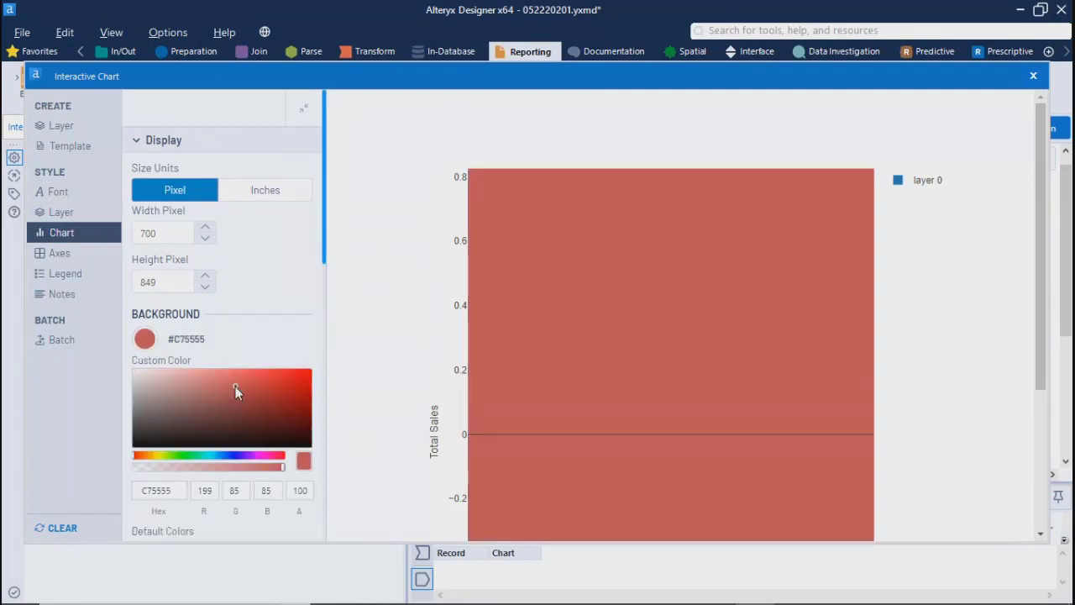
left_click(289, 402)
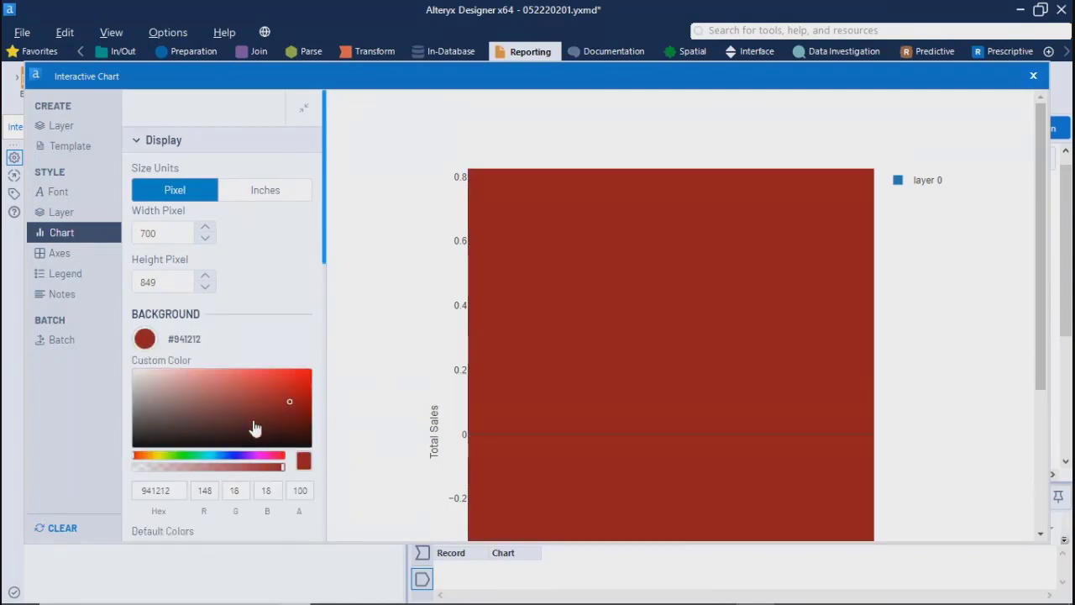
left_click(150, 346)
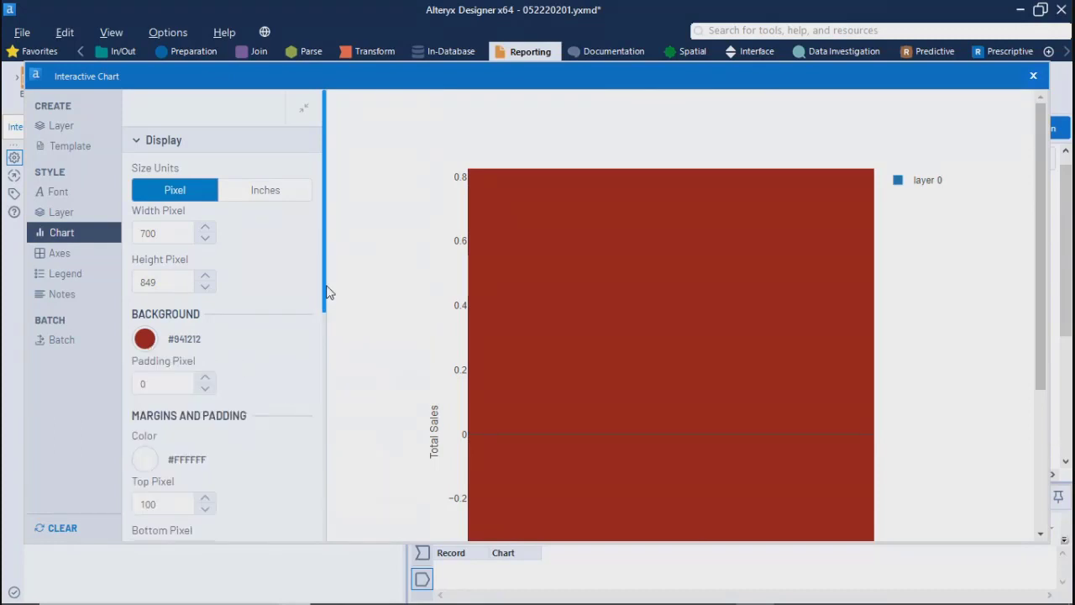
left_click_drag(326, 311, 311, 414)
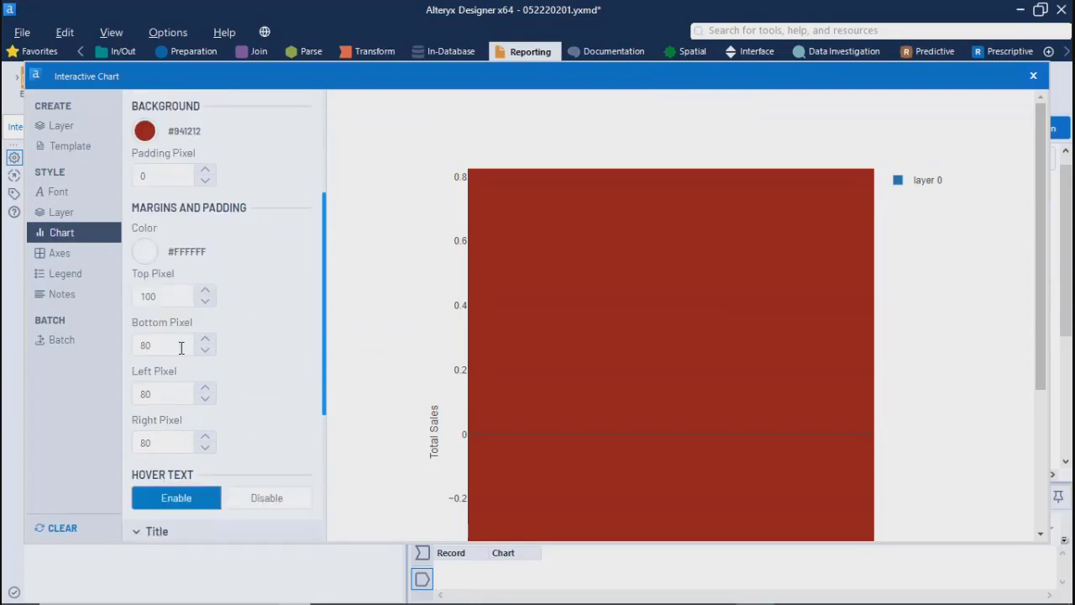
Step: Try hiding the chart legend and show it again
left_click(55, 275)
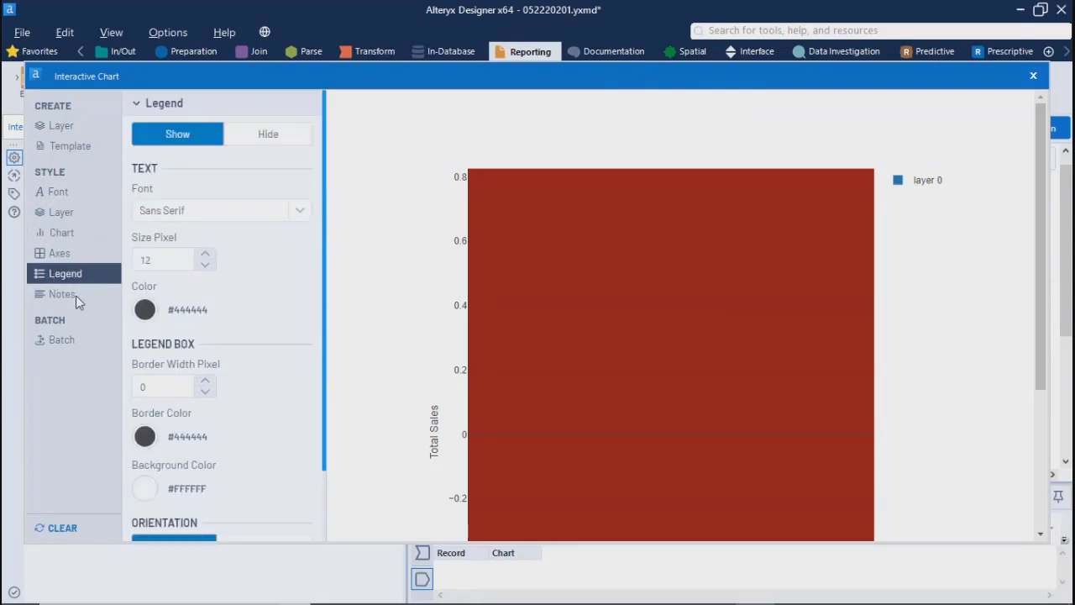
left_click(262, 133)
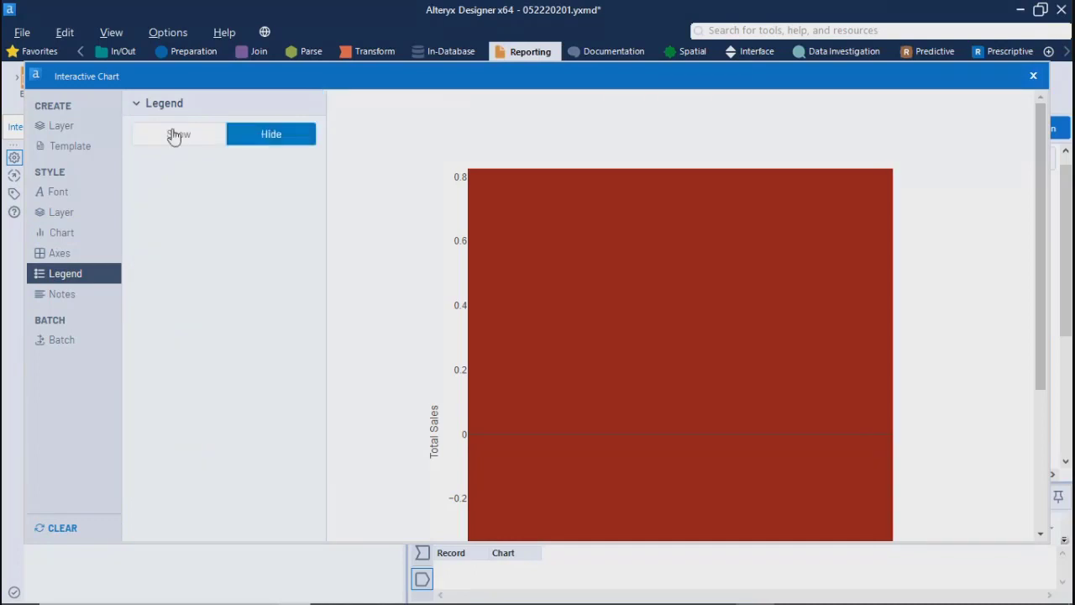
left_click(174, 137)
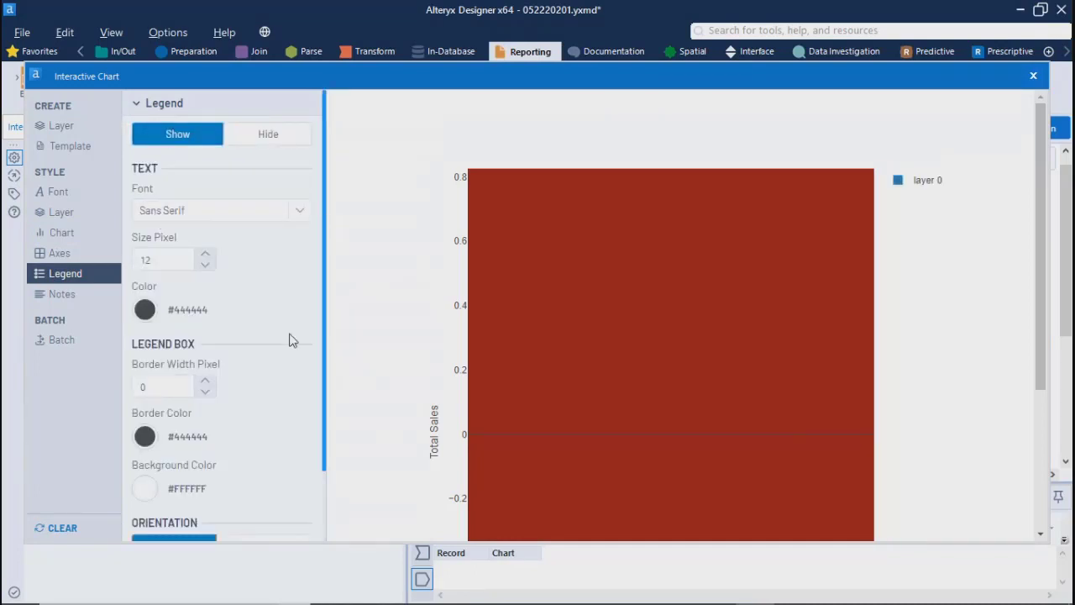
Step: Try the Horizontal legend orientation and Reversed layer order, returning them to Vertical and Normal
left_click_drag(326, 362, 319, 448)
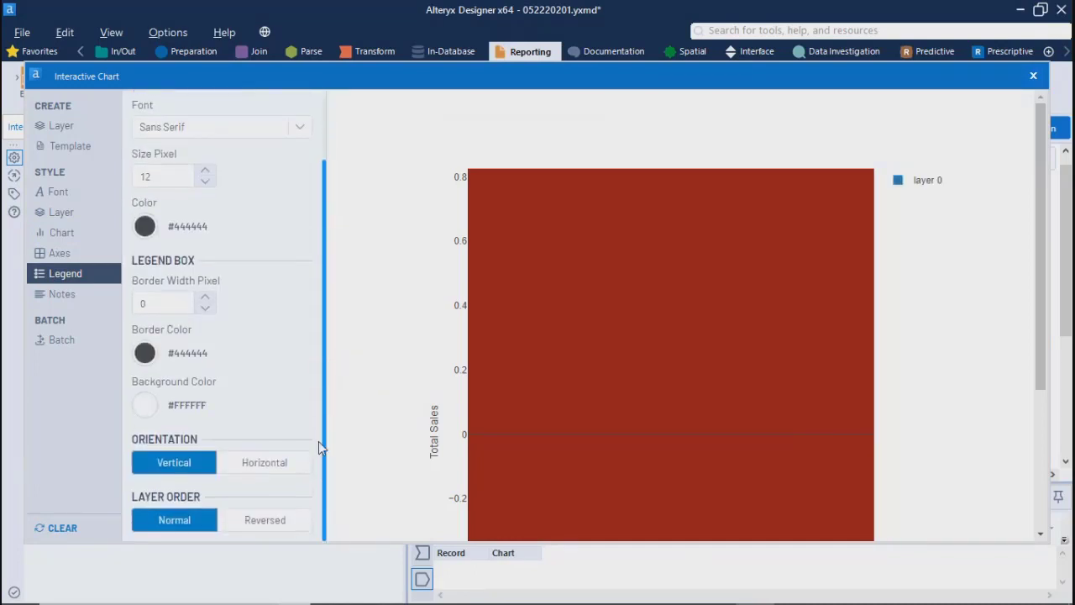
left_click(260, 464)
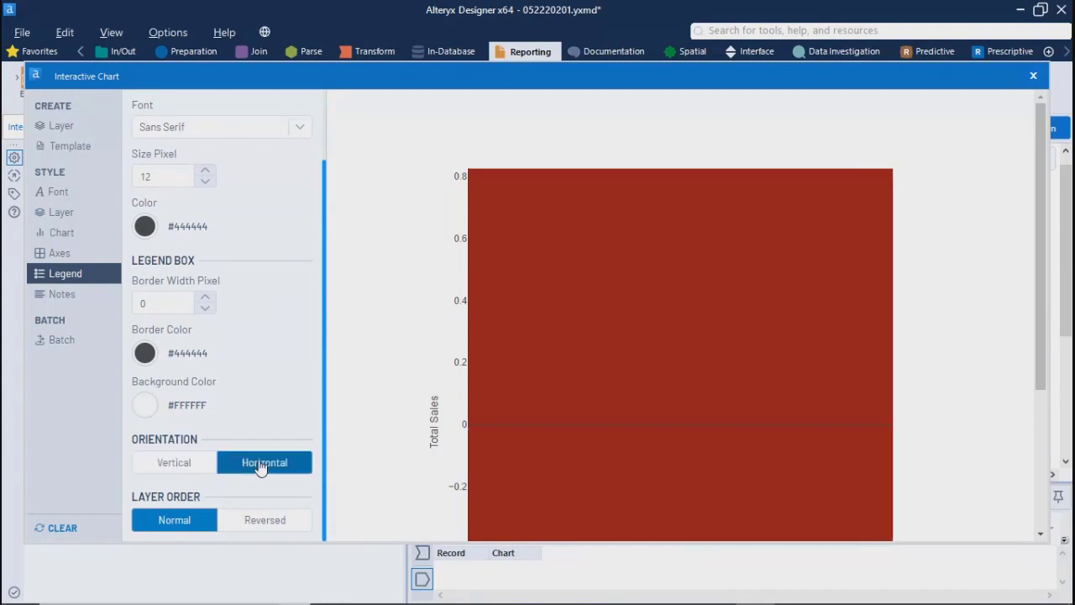
left_click(183, 467)
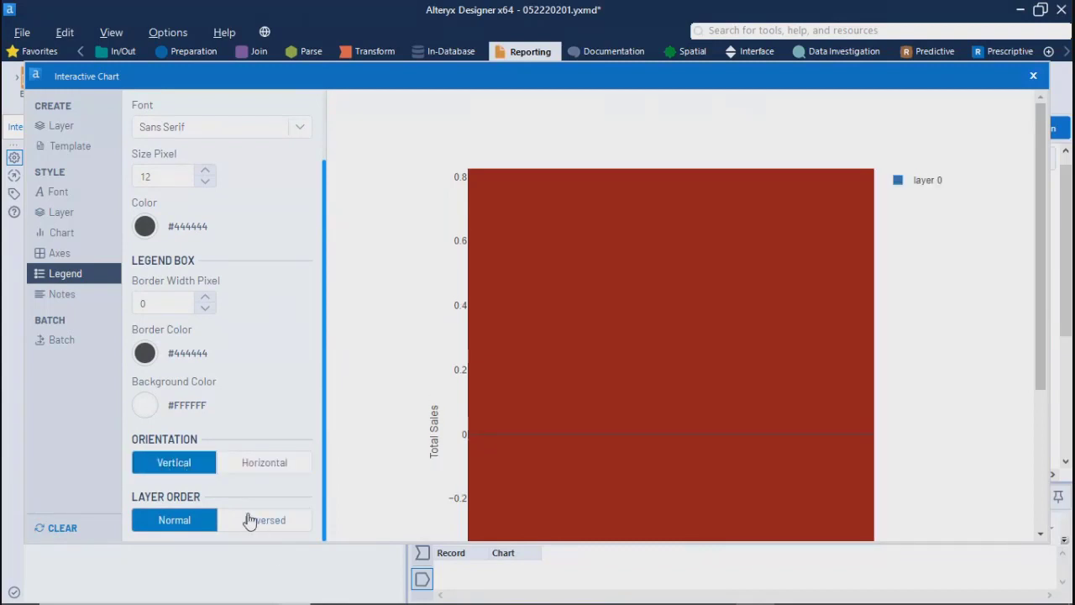
left_click(247, 521)
left_click(165, 520)
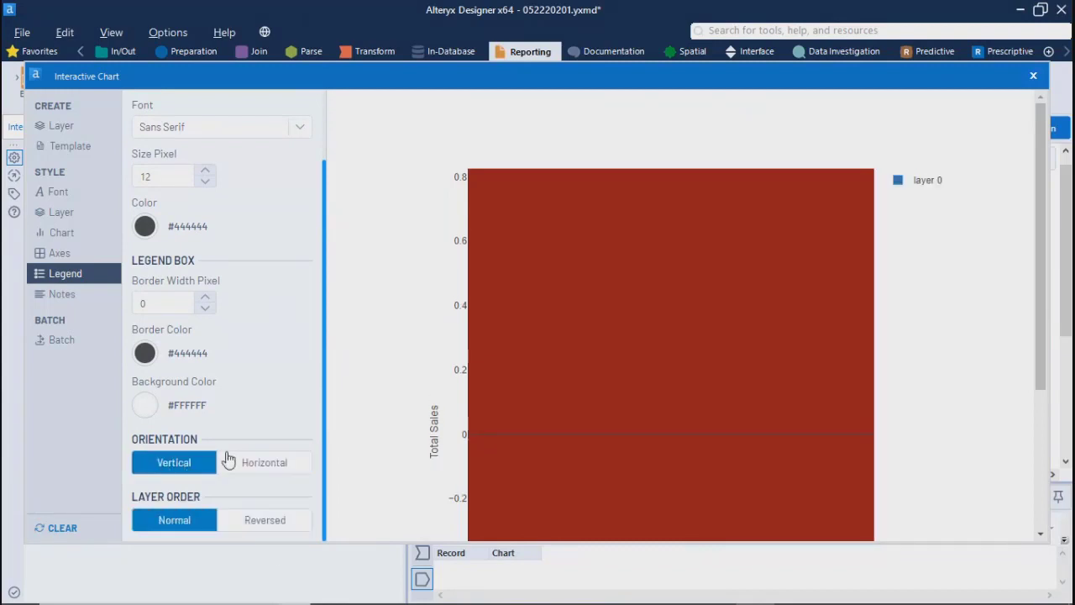
Step: Review the chart's notes options and the title settings for the X and Y axes
left_click(62, 296)
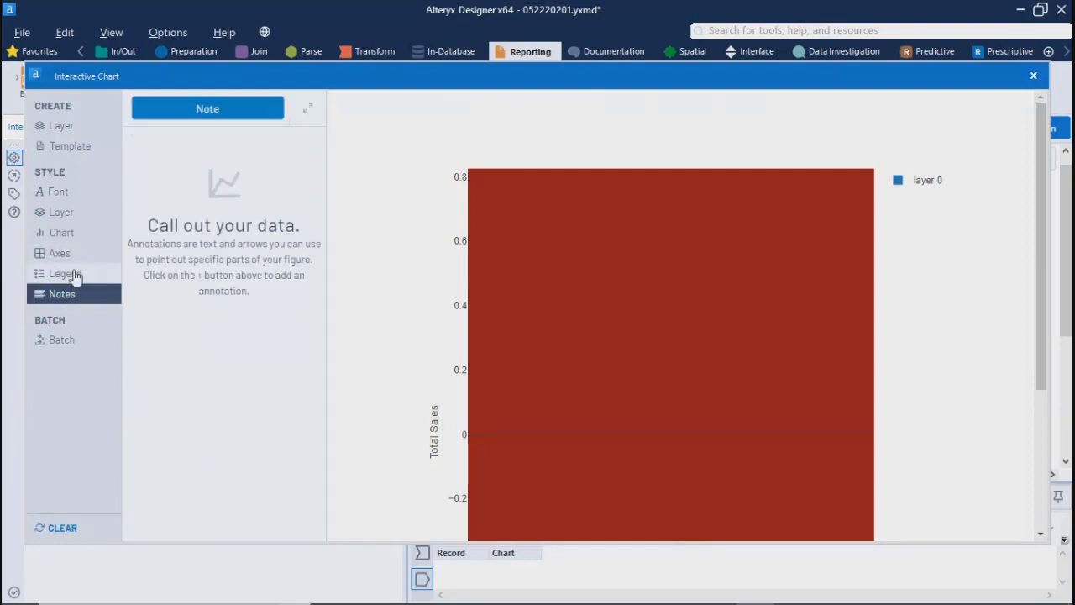
left_click(60, 274)
left_click(57, 256)
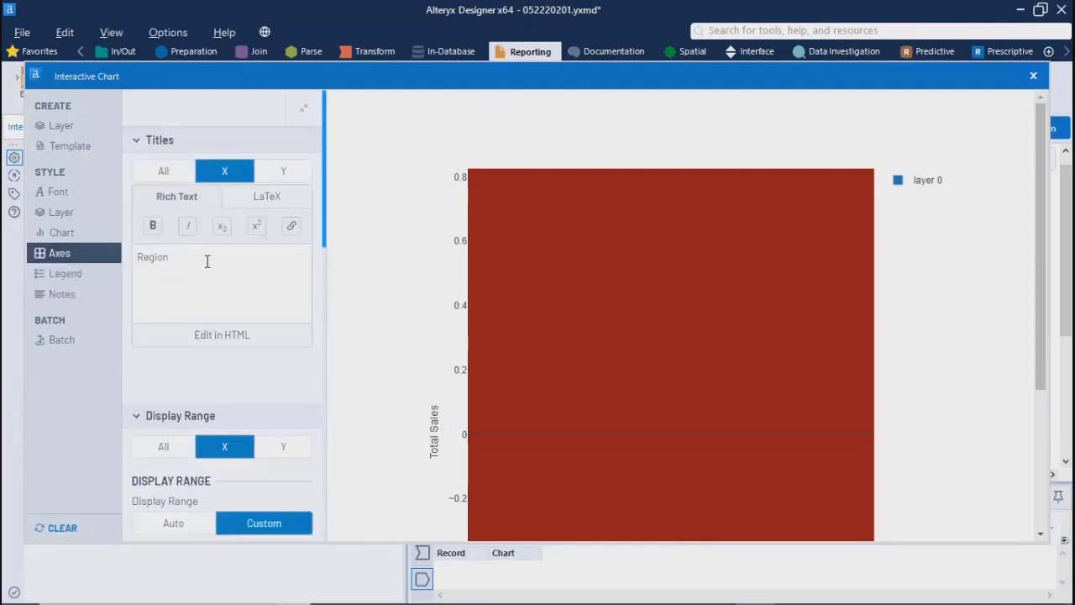
left_click(302, 174)
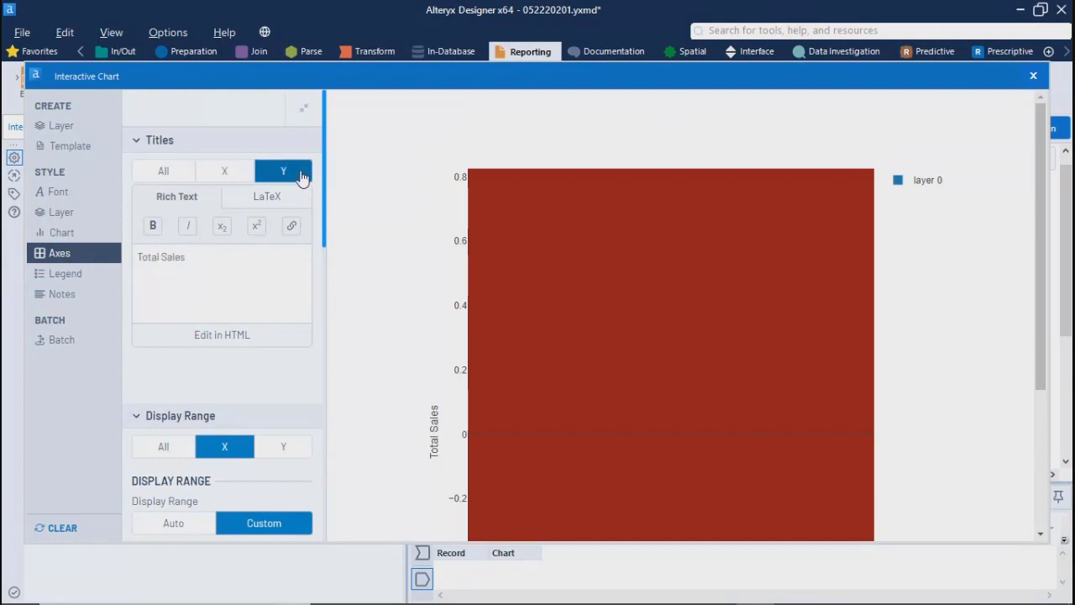
left_click(145, 173)
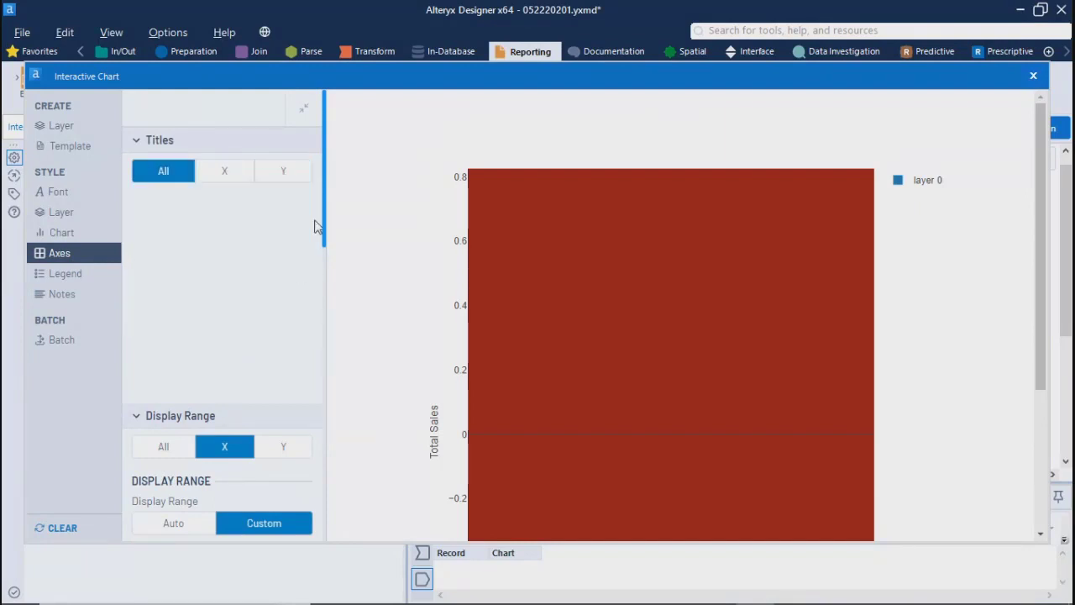
left_click(288, 178)
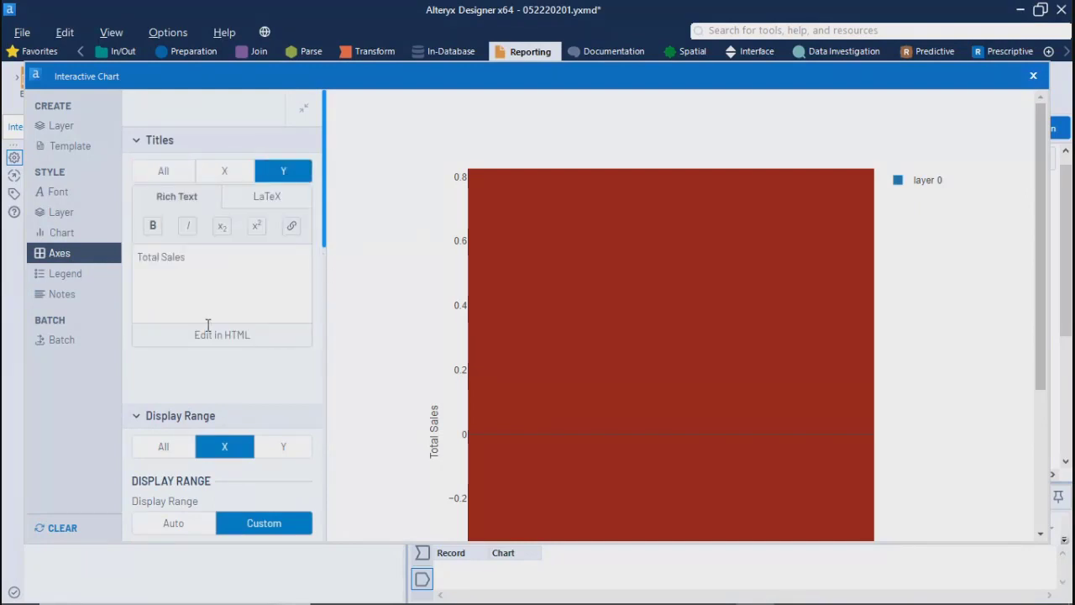
Step: Set the display range of all axes to Auto and check the resulting bars
left_click(172, 445)
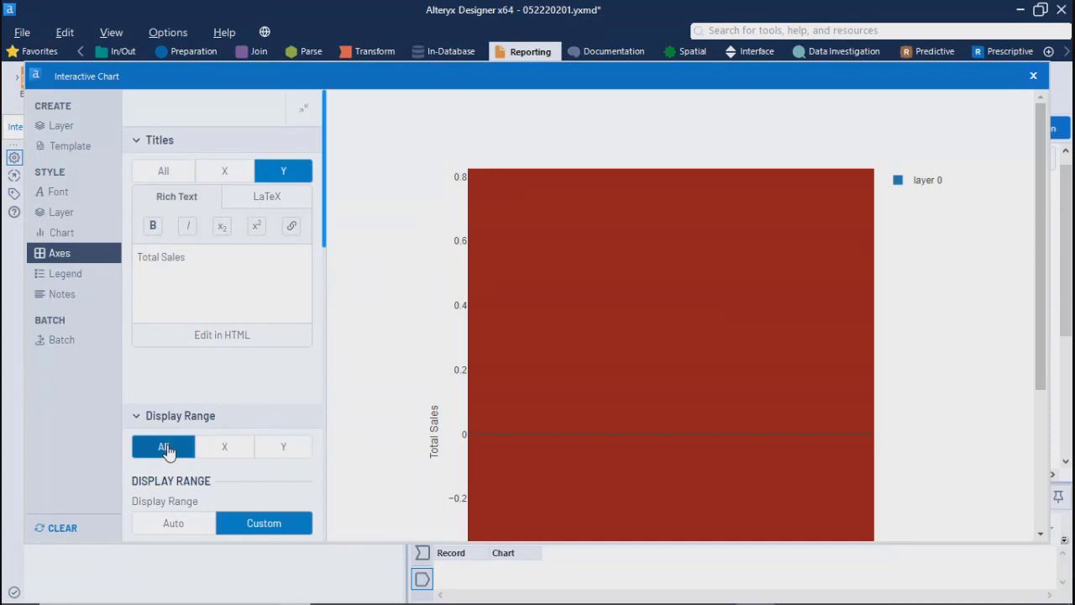
left_click(174, 524)
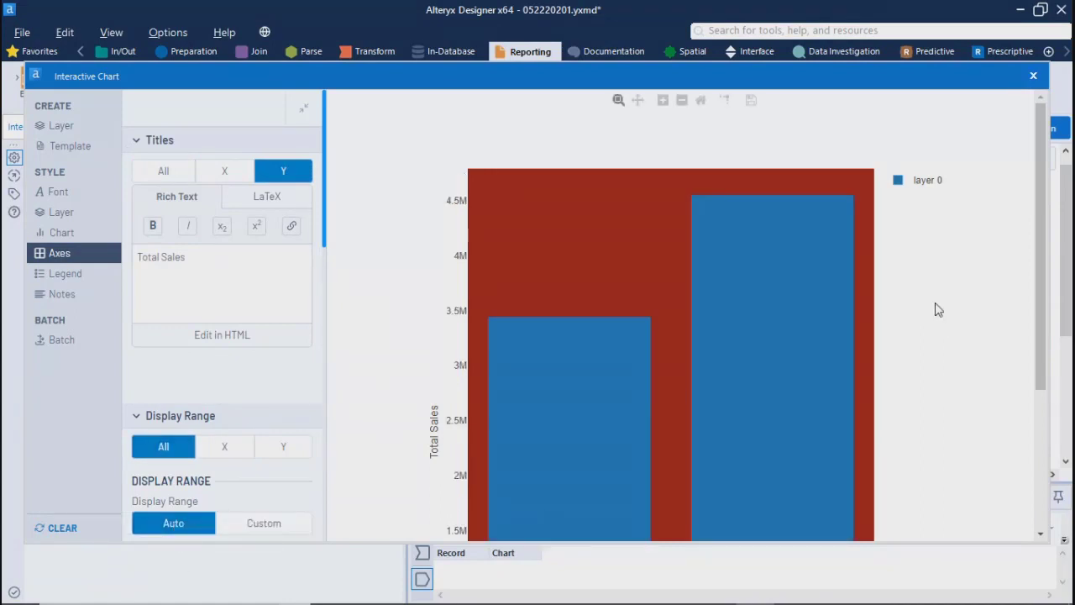
mouse_move(1036, 313)
left_mouse_down()
mouse_move(1023, 507)
mouse_move(1042, 290)
mouse_move(1042, 309)
left_mouse_up()
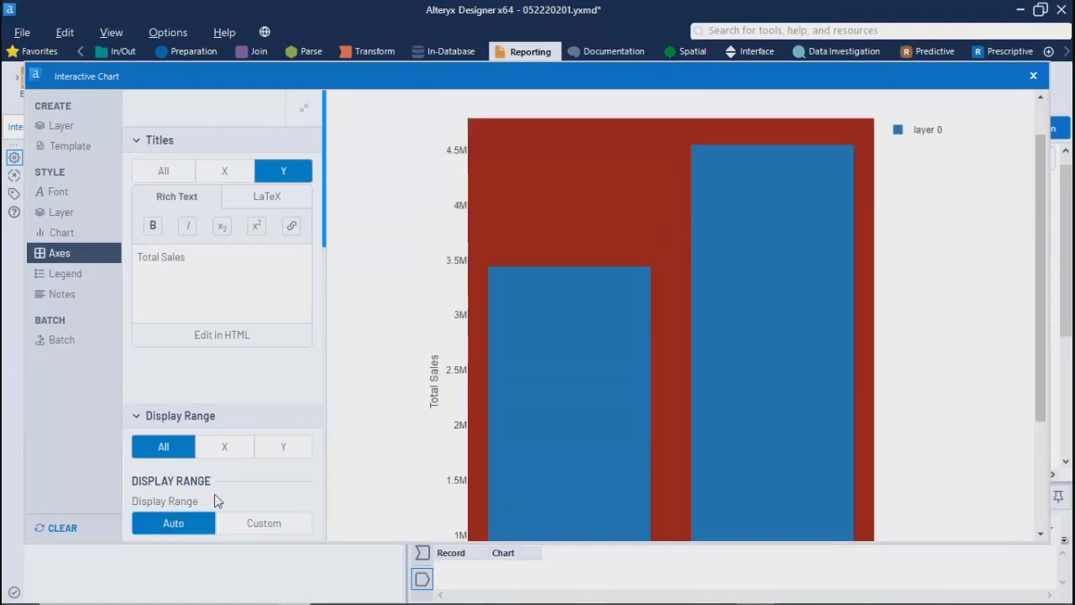
Step: Try the Custom display range for all axes, return it to Auto and inspect the bar values
left_click(261, 527)
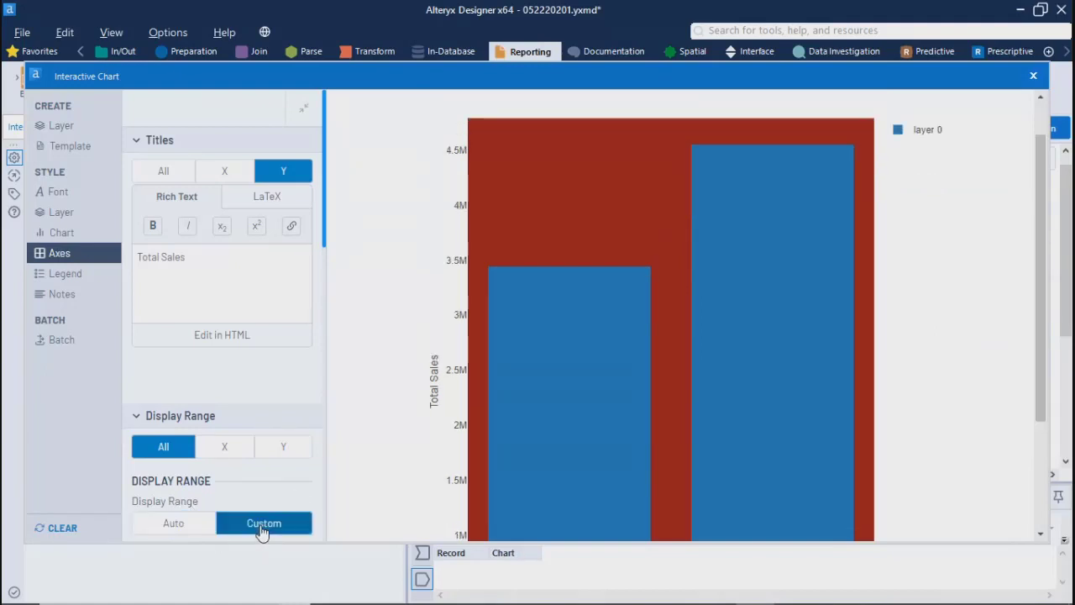
left_click(166, 526)
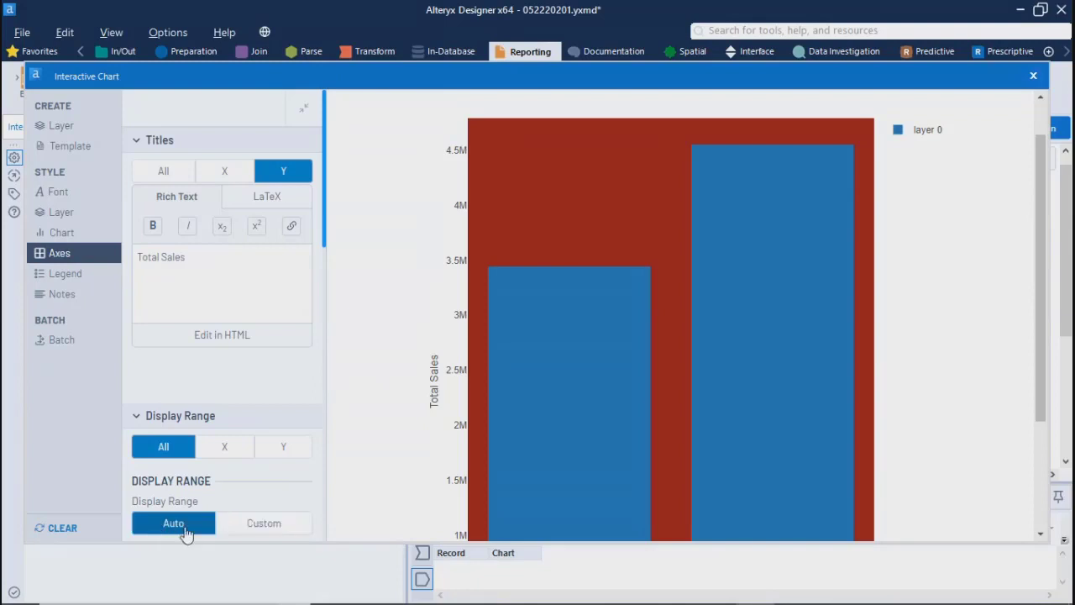
mouse_move(558, 362)
mouse_move(761, 346)
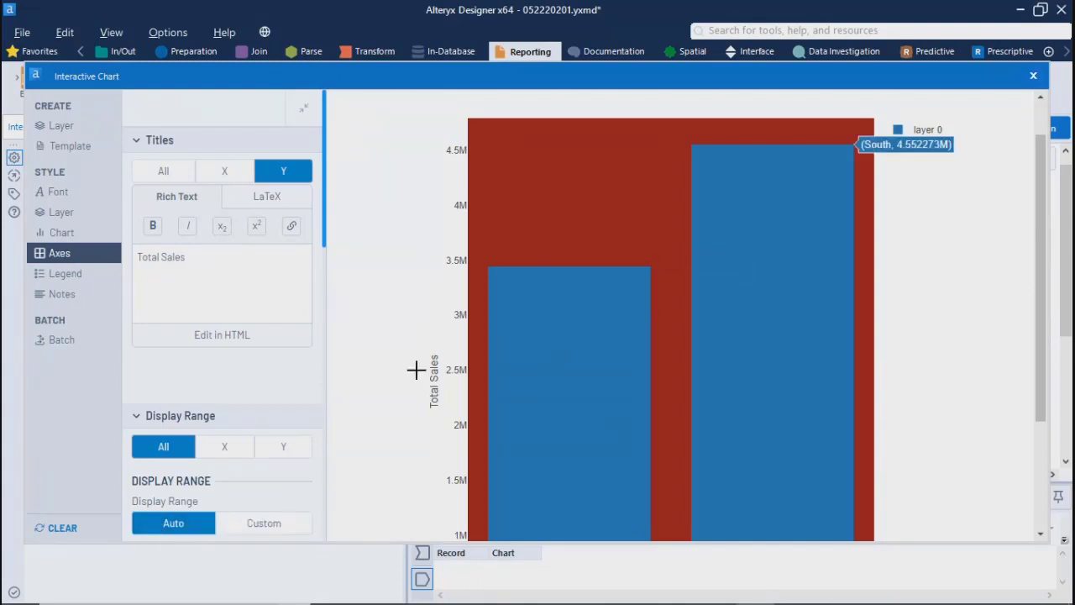
Step: Set the chart's background color to light grey #F7F7F7
left_click(64, 234)
left_click(144, 339)
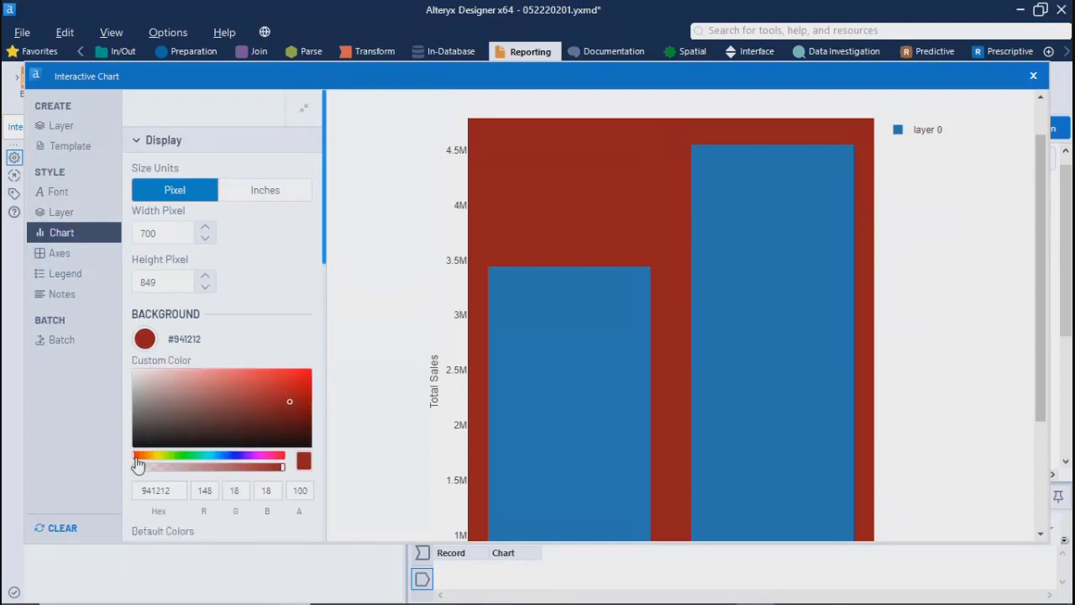
left_click(132, 370)
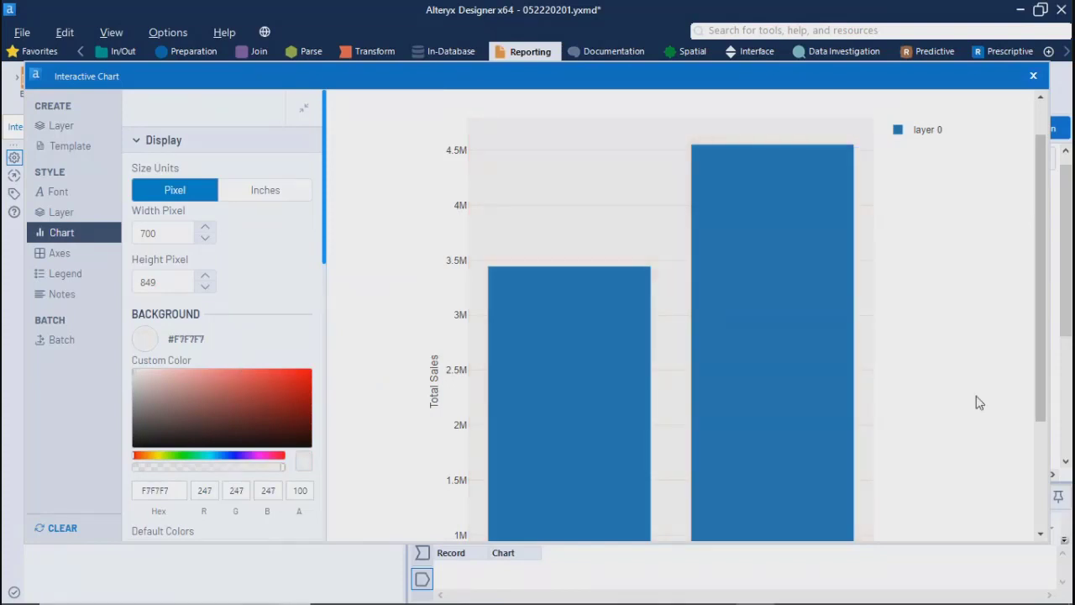
Step: Examine the bar chart down to its baseline, along with the Axes and Chart style settings
left_click(63, 261)
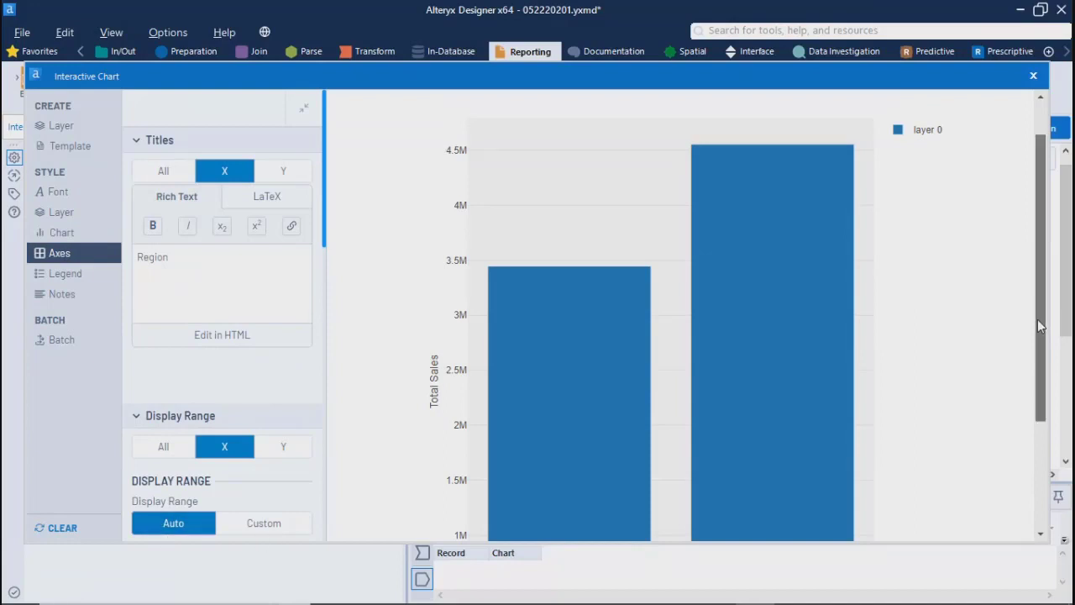
left_click_drag(1042, 326, 1042, 402)
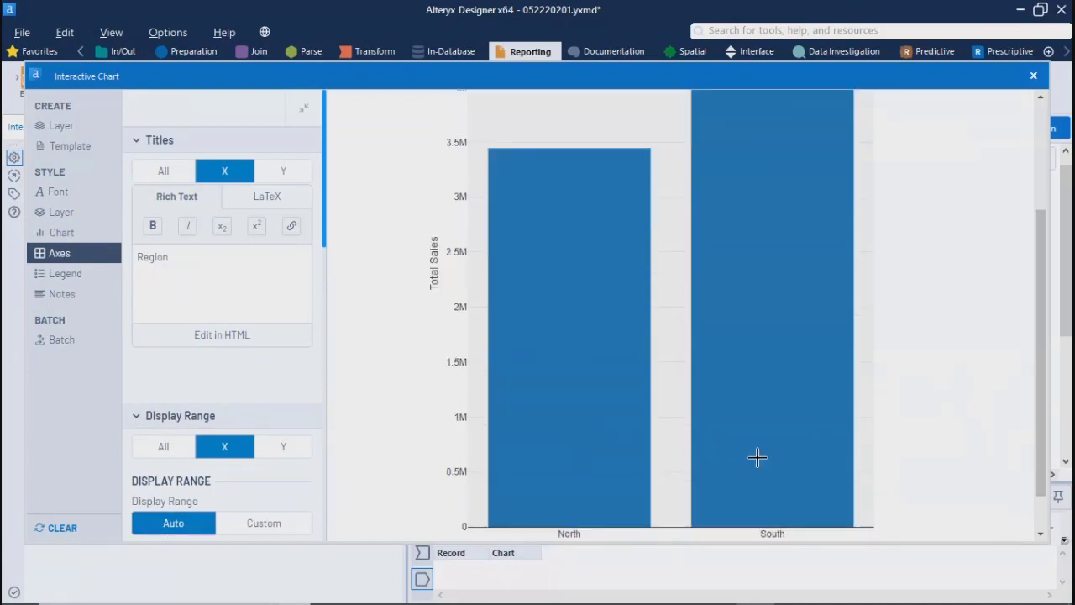
left_click_drag(1045, 468, 1035, 338)
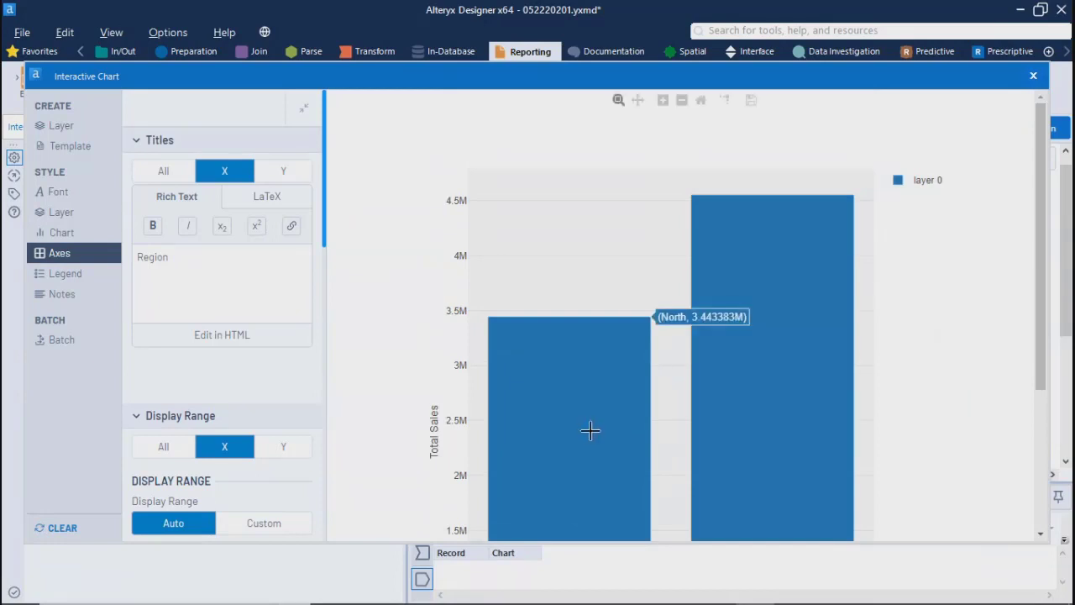
left_click(63, 235)
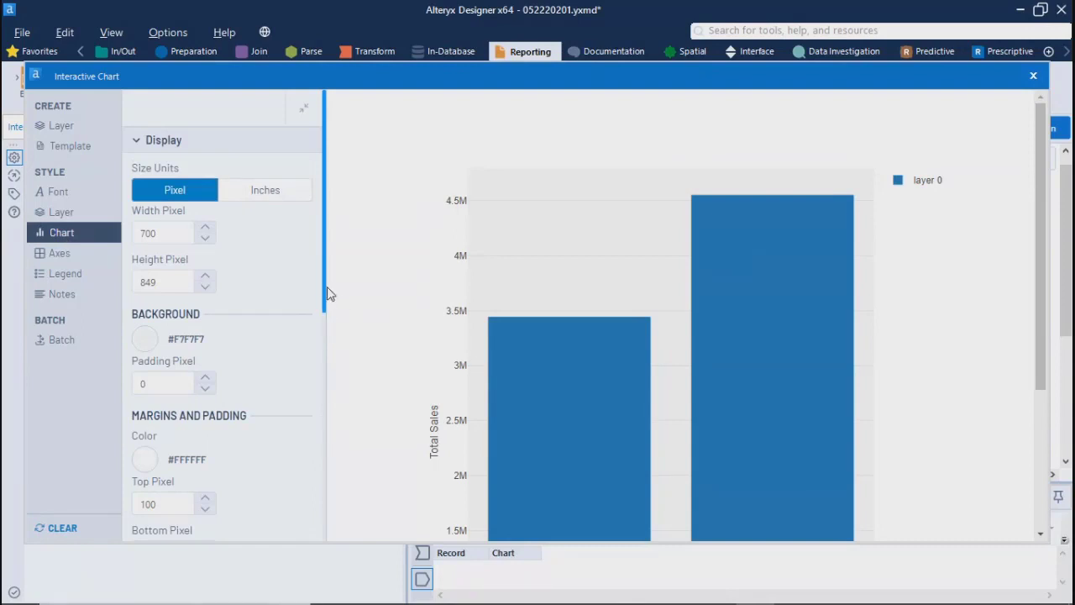
left_click_drag(325, 296, 295, 269)
Step: Review the global font options and all of layer 0's bar, text, legend and hover text settings
left_click(52, 215)
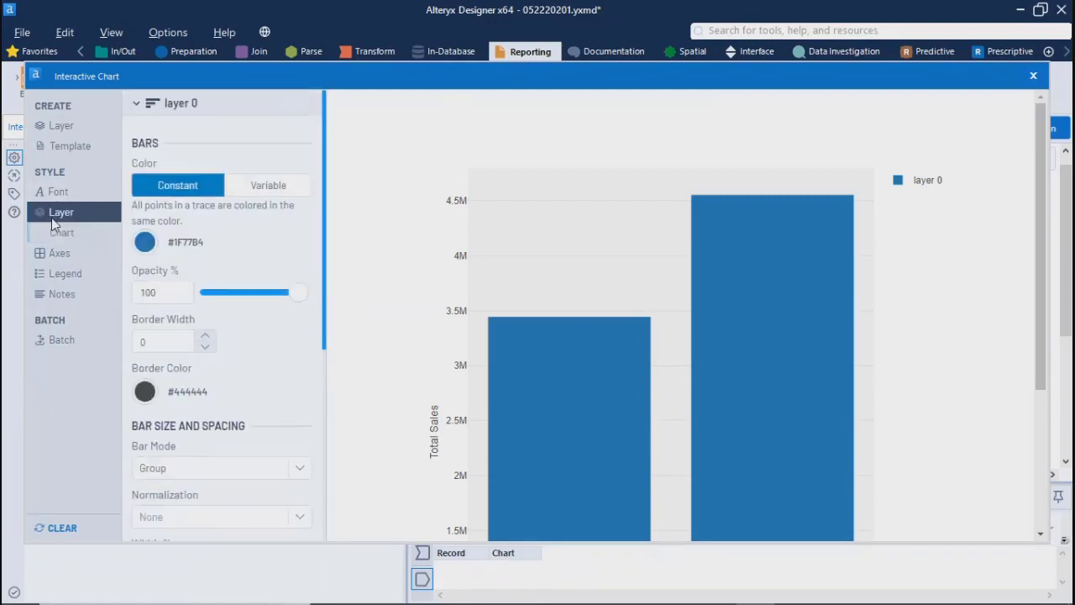
left_click(61, 194)
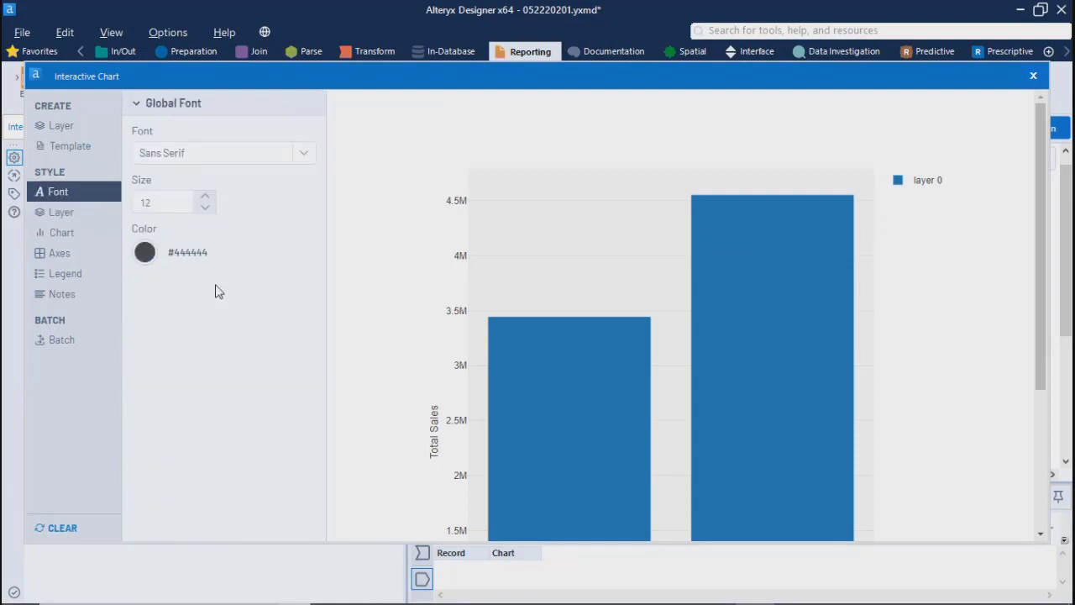
left_click(77, 216)
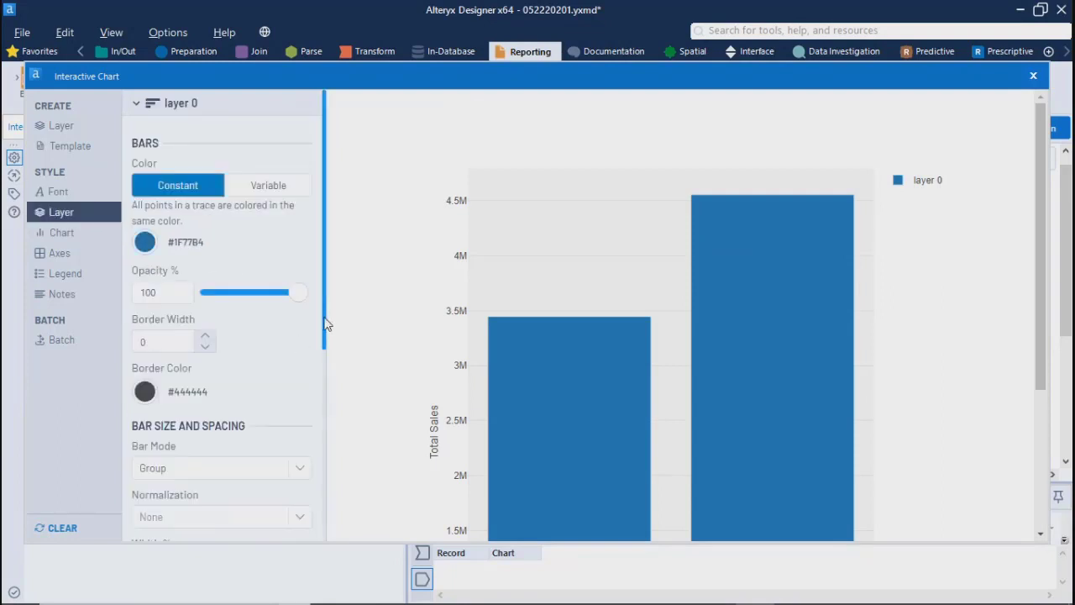
left_click_drag(327, 324, 319, 523)
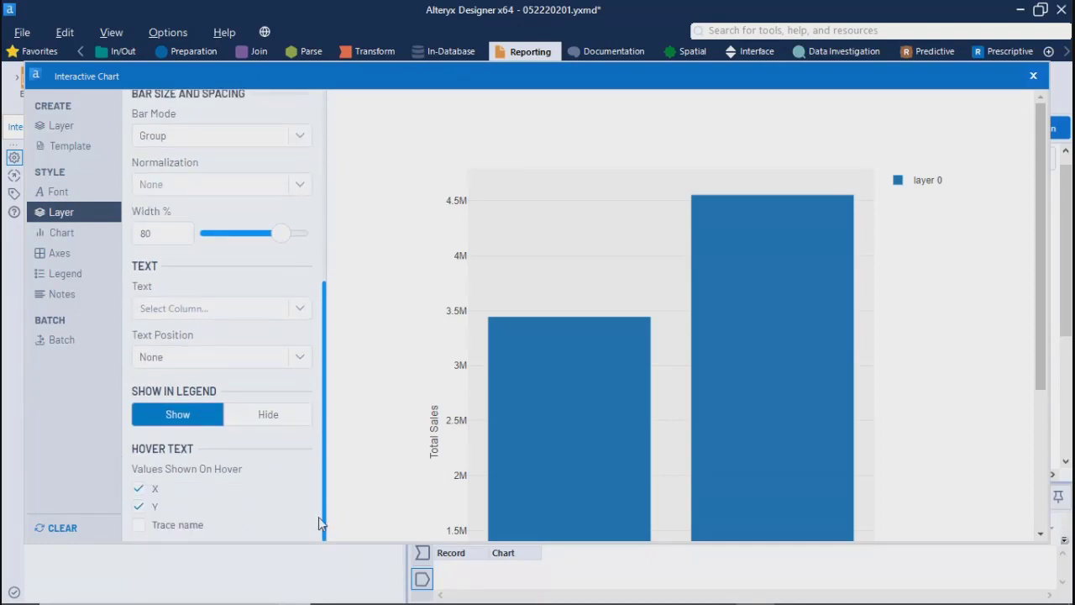
scroll(319, 517, "up", 3)
scroll(304, 523, "down", 3)
scroll(304, 270, "up", 5)
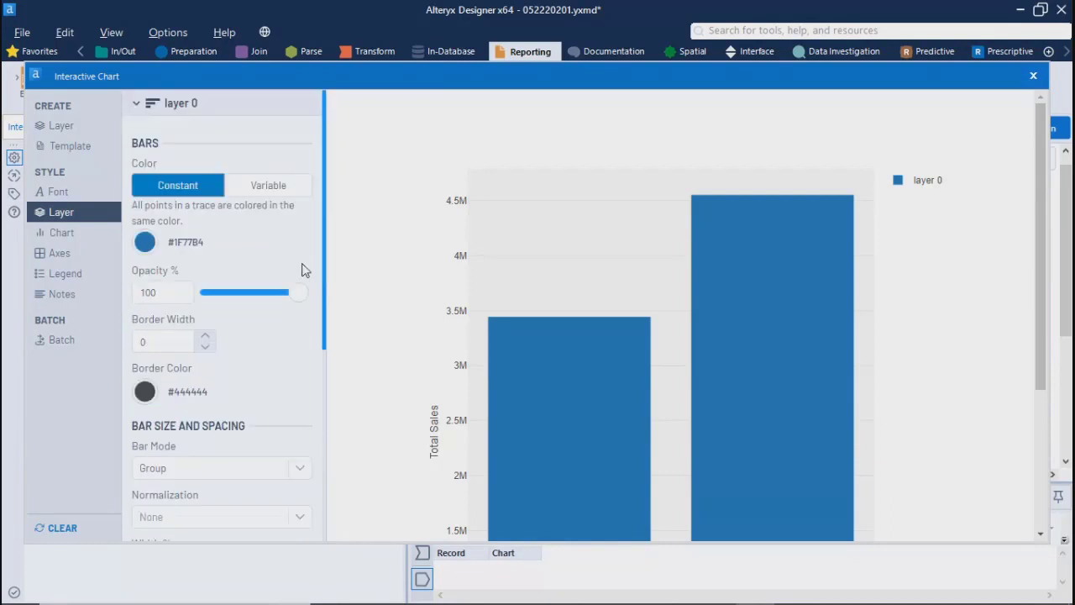
Step: Look over the chart display options and the axes' title and display range settings
left_click(62, 234)
left_click(53, 270)
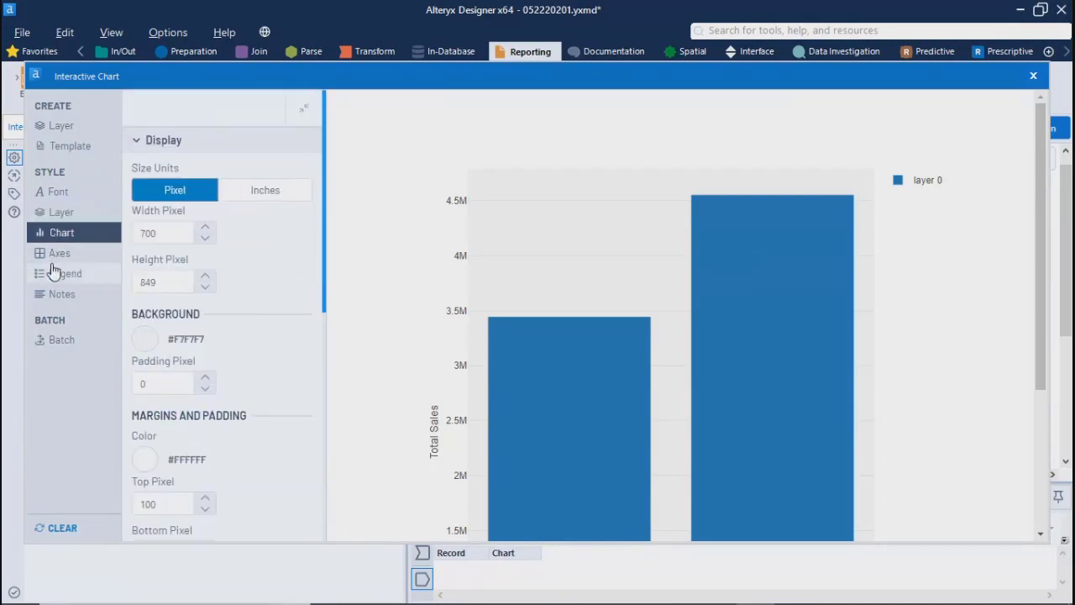
left_click(58, 254)
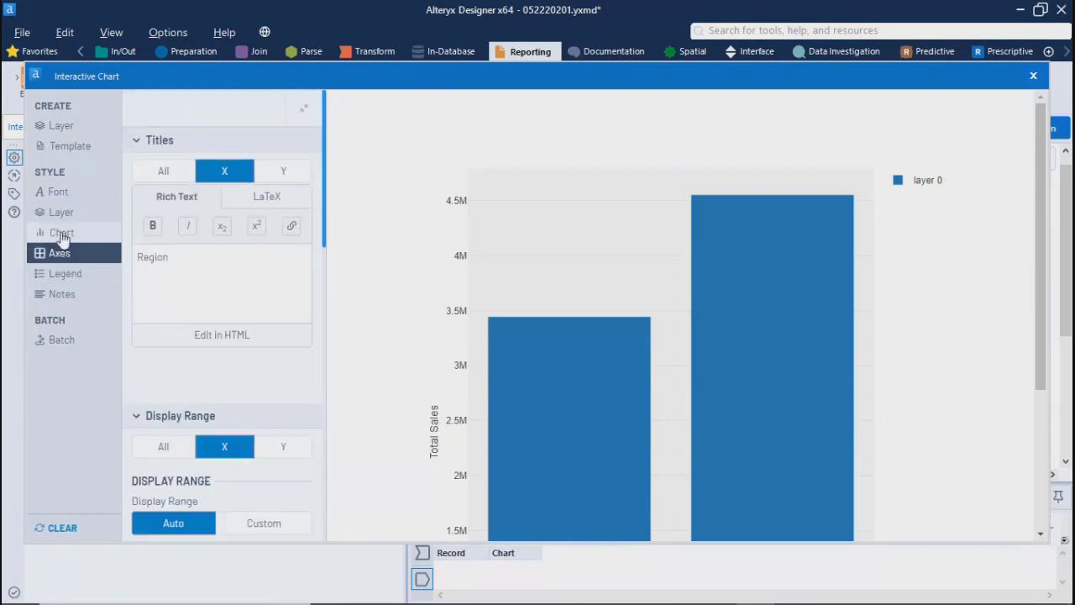
left_click_drag(327, 225, 325, 368)
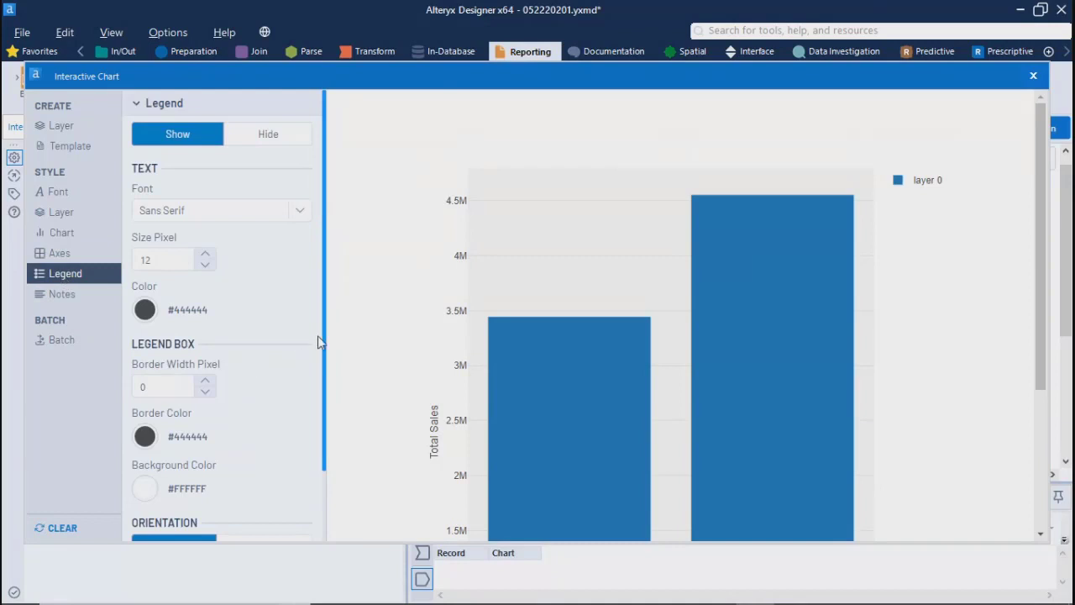
Step: Review the legend's style options and try hiding the legend, returning it to Show
left_click_drag(325, 349, 323, 435)
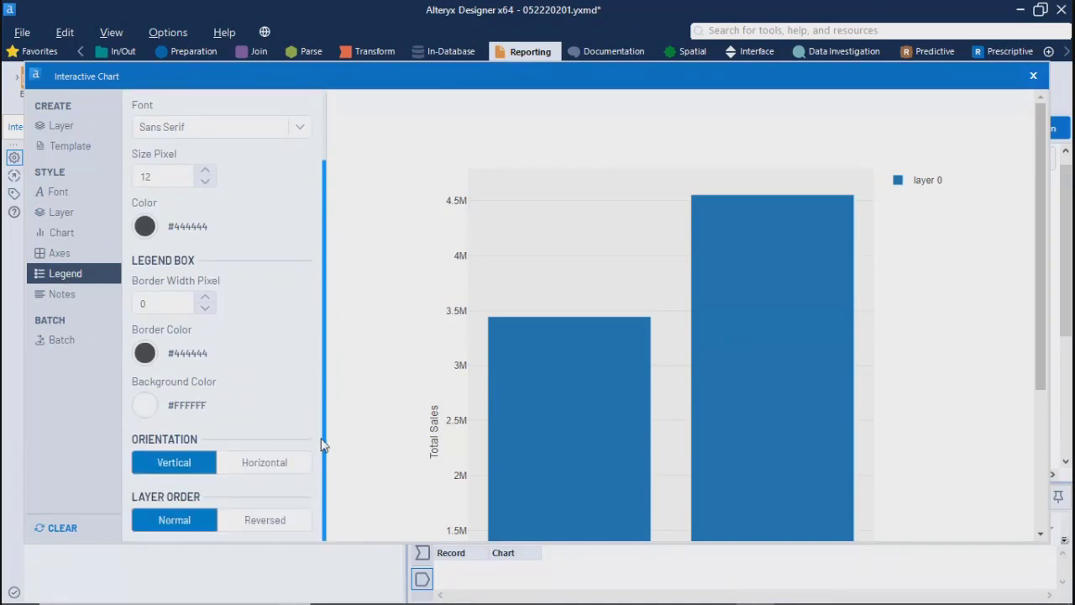
scroll(310, 391, "up", 3)
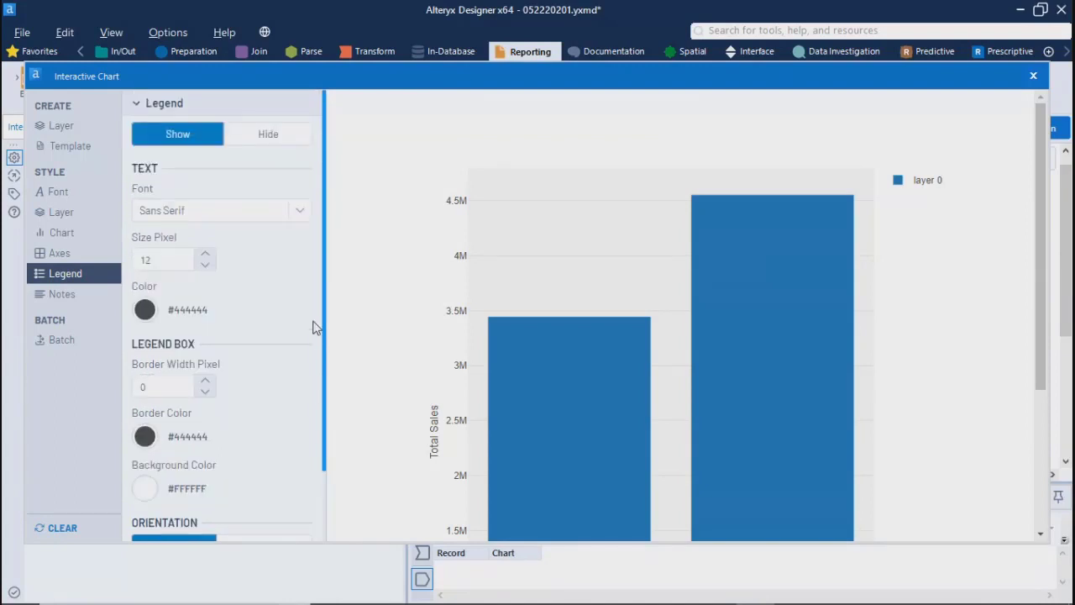
left_click(248, 143)
left_click(187, 135)
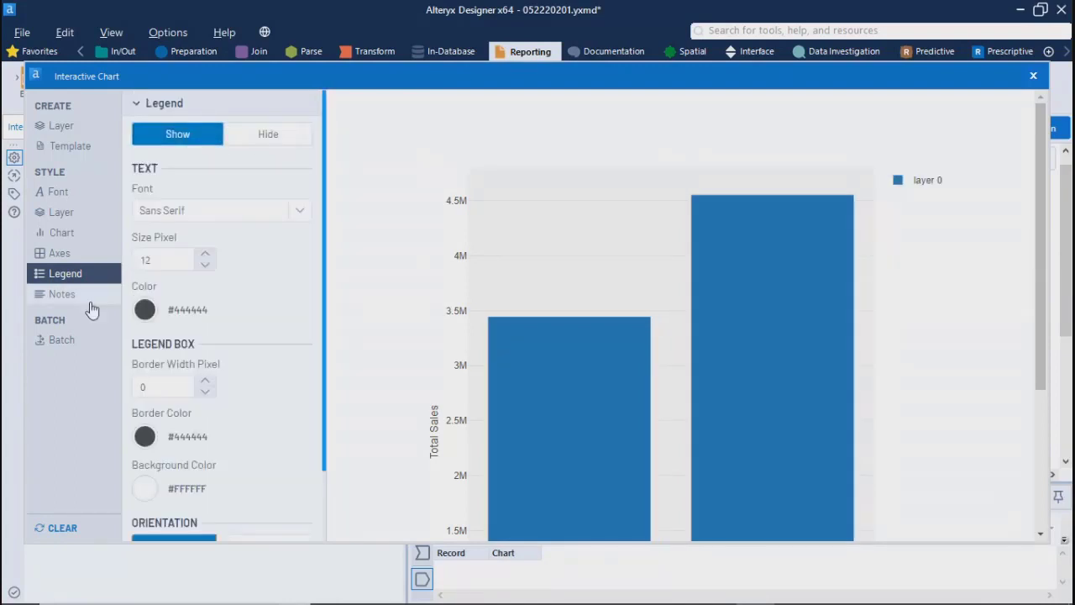
Step: Review the notes options and the chart's size, margin, hover text and title settings
left_click(58, 292)
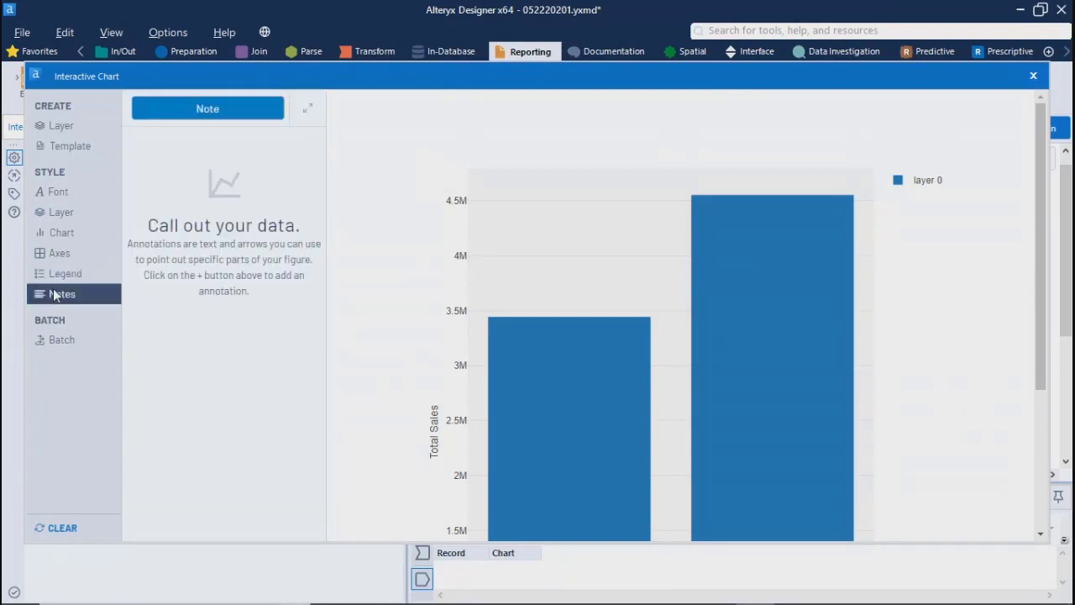
left_click(60, 235)
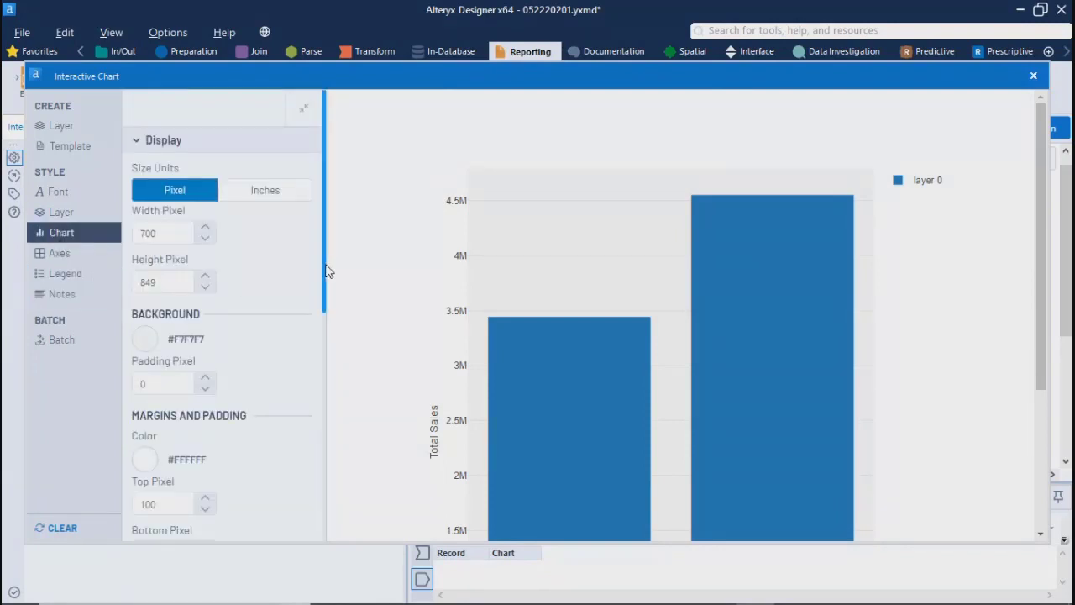
left_click_drag(329, 271, 323, 464)
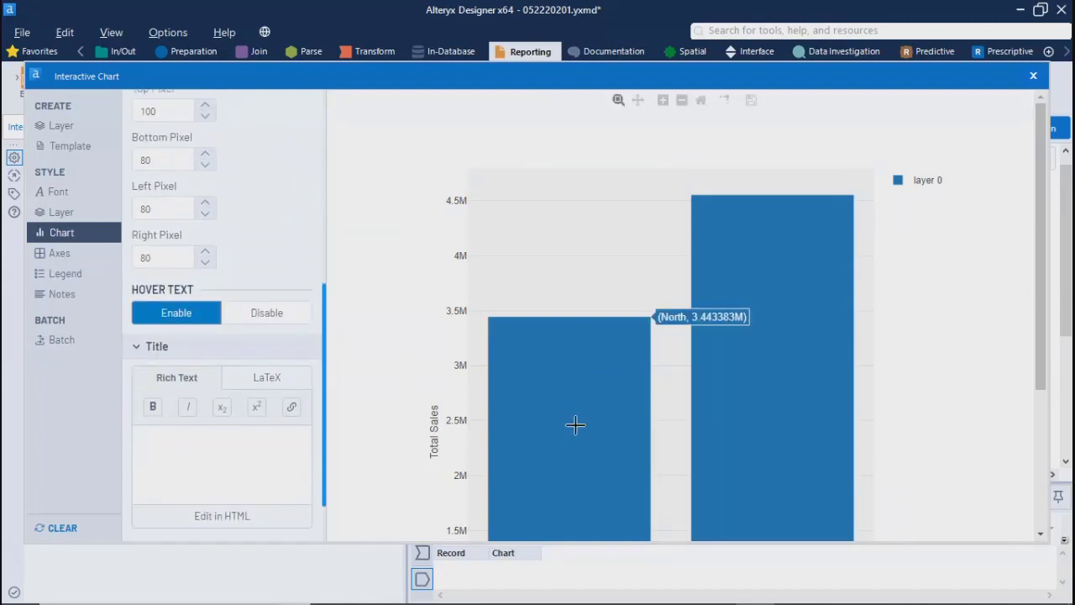
left_click_drag(328, 449, 305, 227)
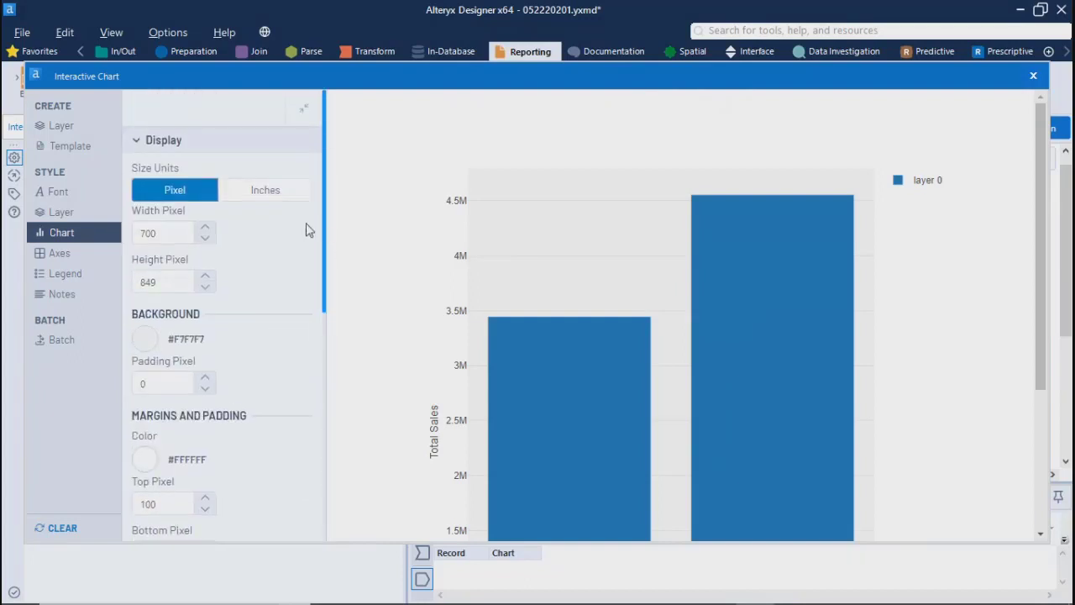
Step: Choose the Region column as the bar text in layer 0's style settings
left_click(60, 216)
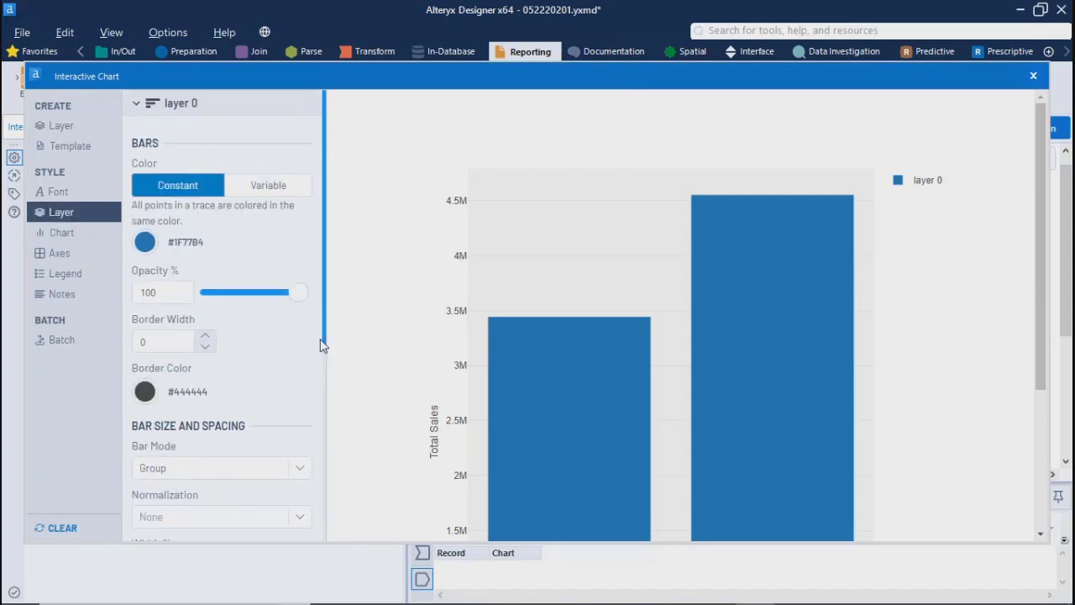
left_click_drag(328, 350, 330, 422)
left_click(300, 390)
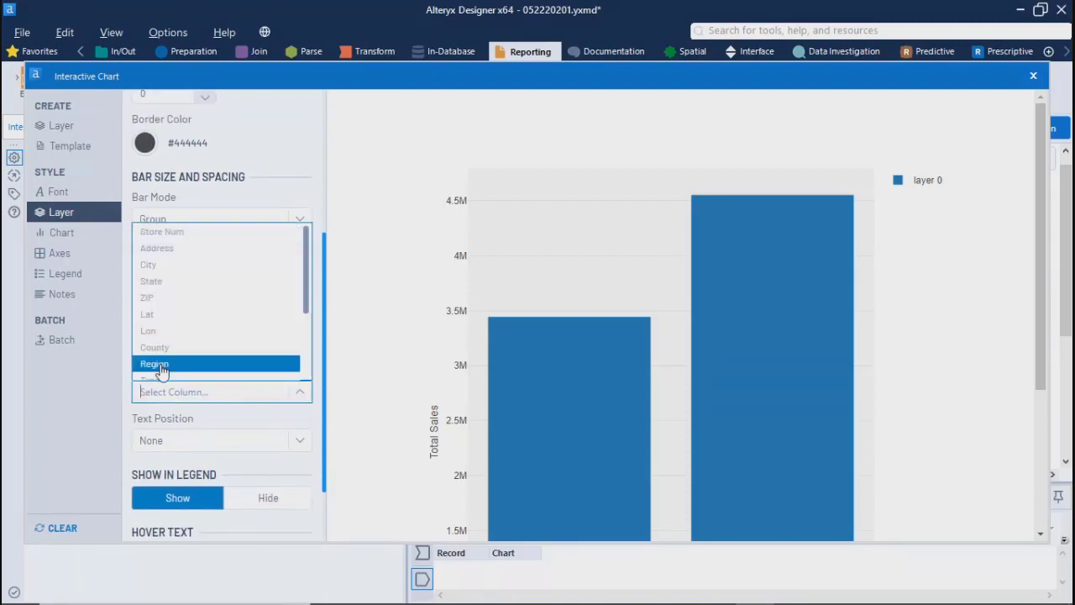
left_click(156, 356)
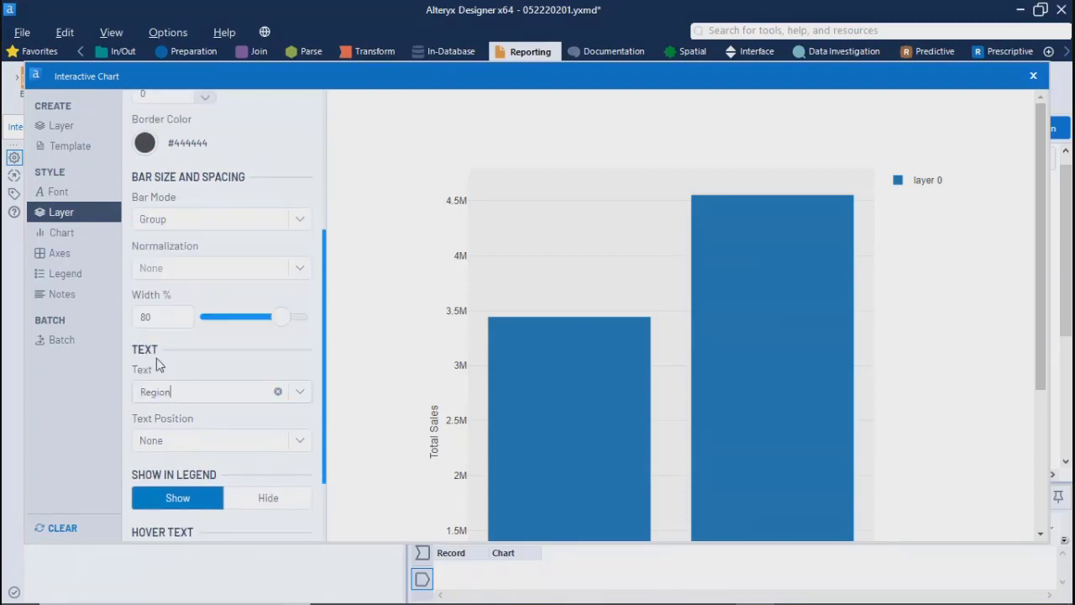
Step: Try the Outside text position for the bar labels and set it to Inside
left_click(174, 453)
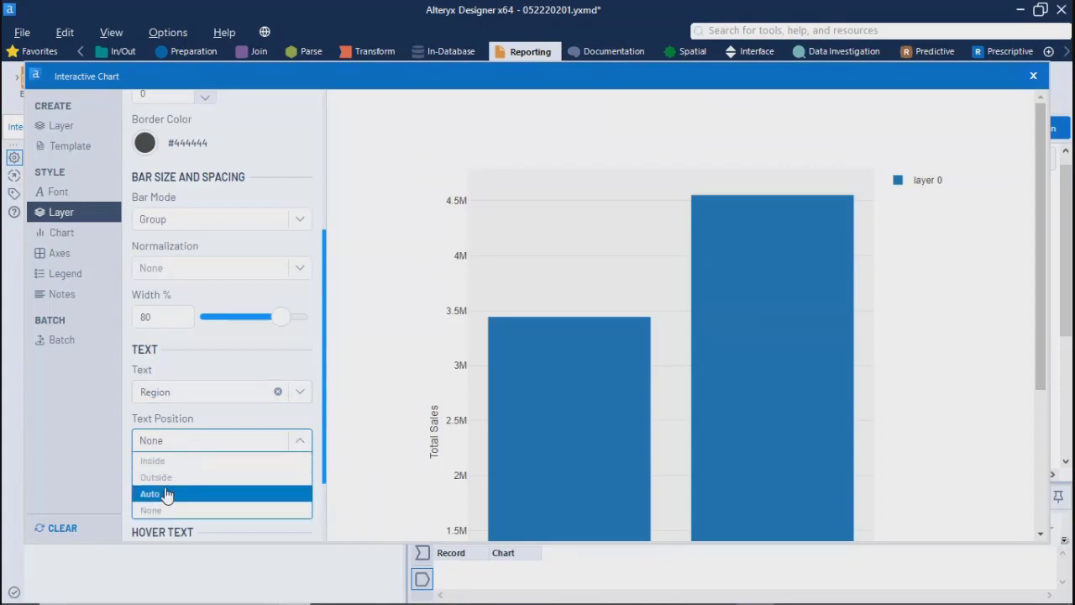
left_click(167, 479)
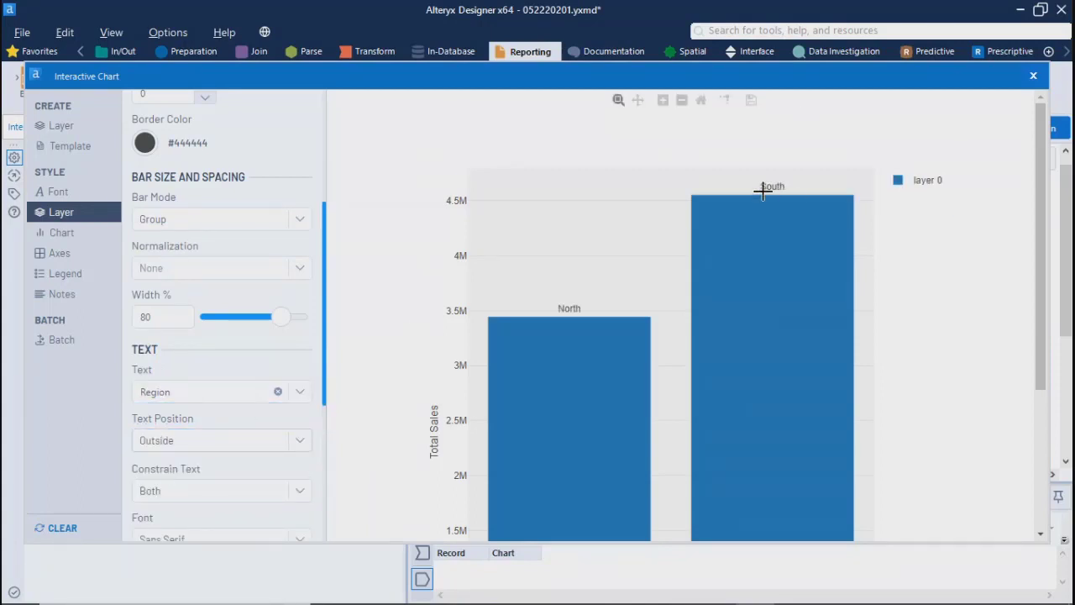
left_click(214, 443)
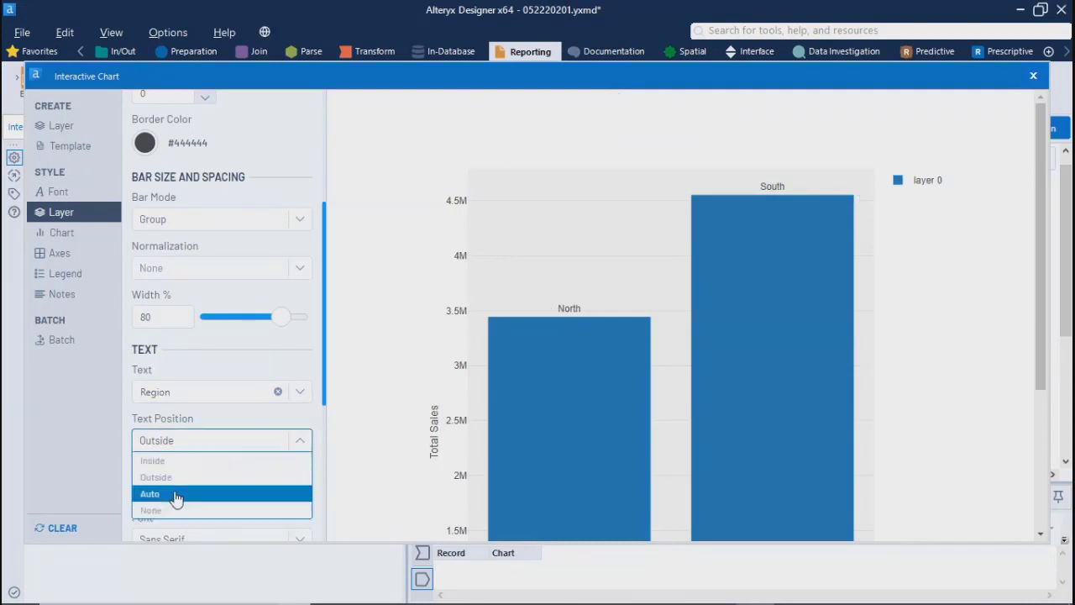
left_click(165, 461)
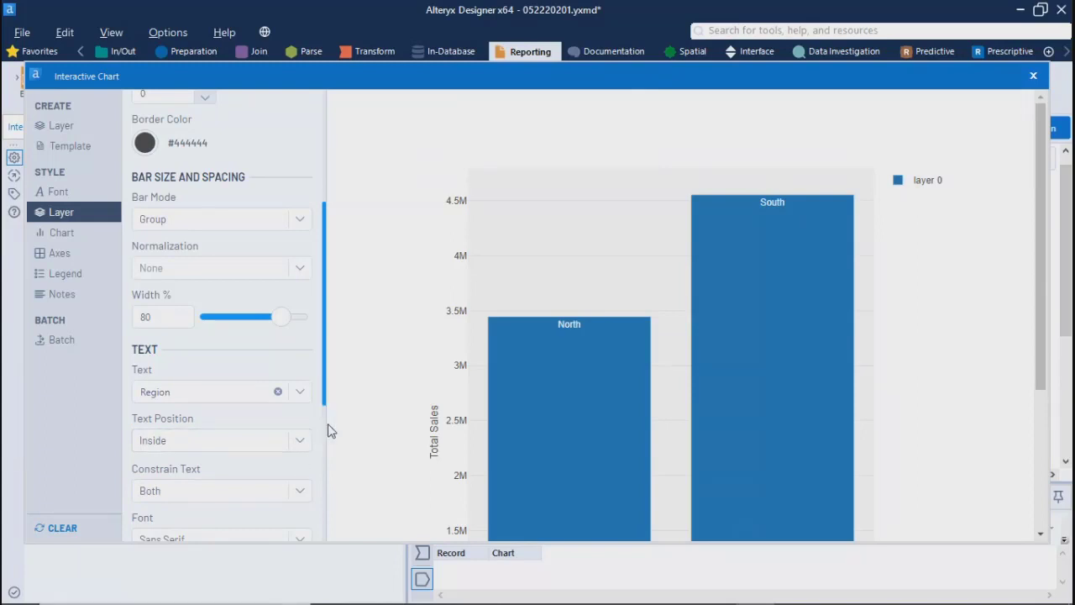
Step: Try red #D61818 for the bar label text and settle on the pale pink color #DEC6C6
left_click_drag(325, 407, 331, 508)
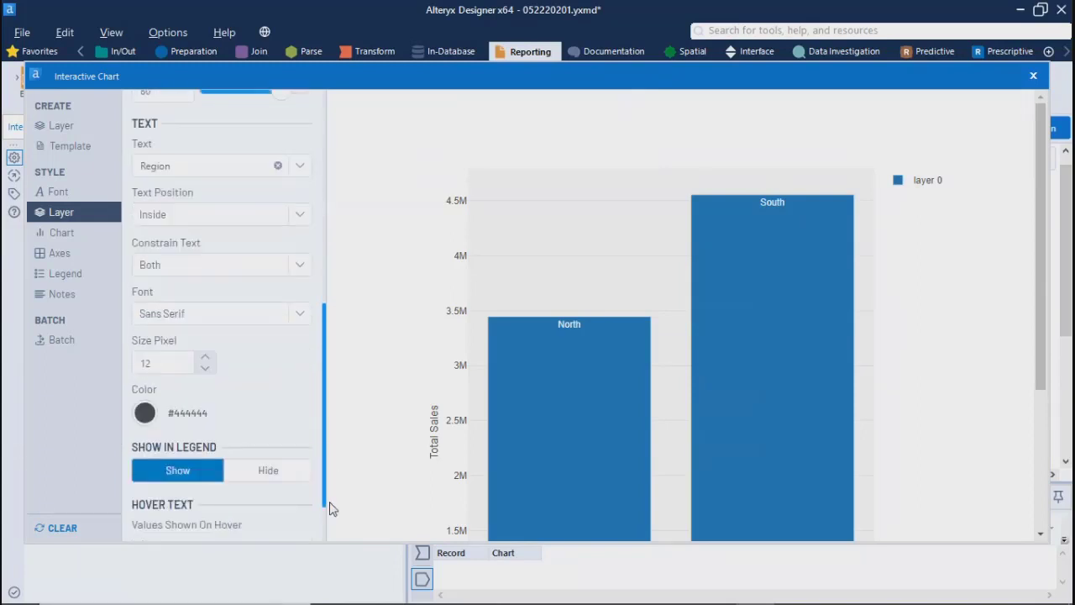
left_click(145, 411)
left_click(292, 458)
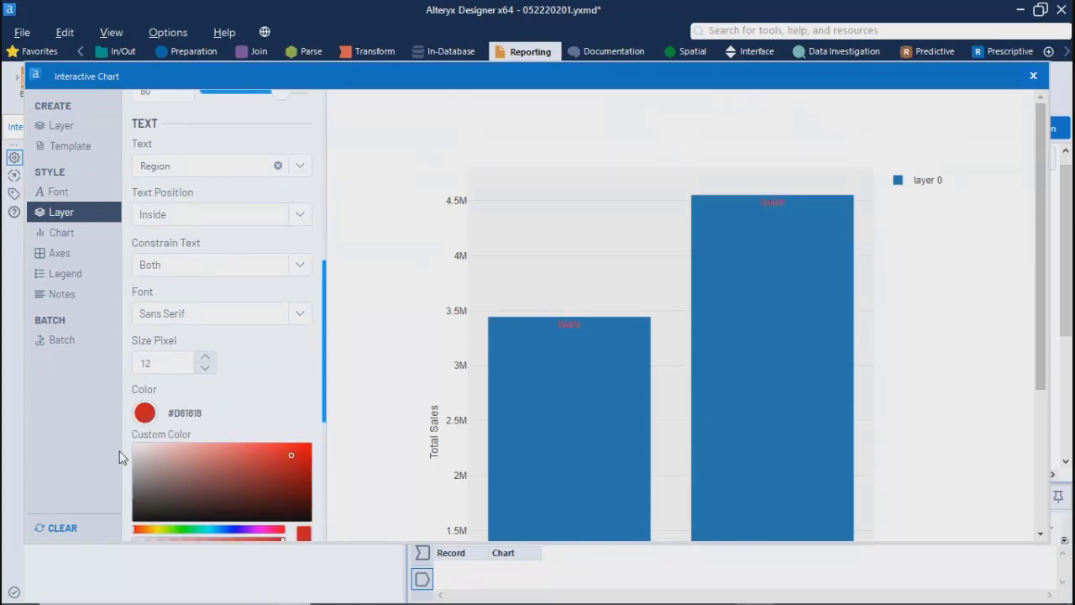
left_click(152, 456)
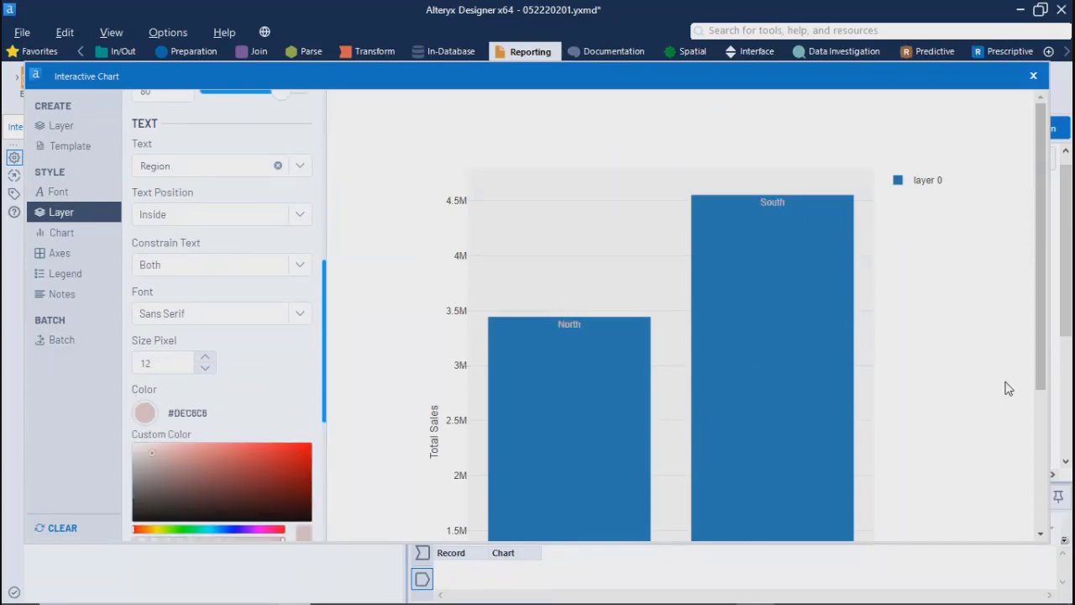
left_click_drag(1040, 360, 1038, 232)
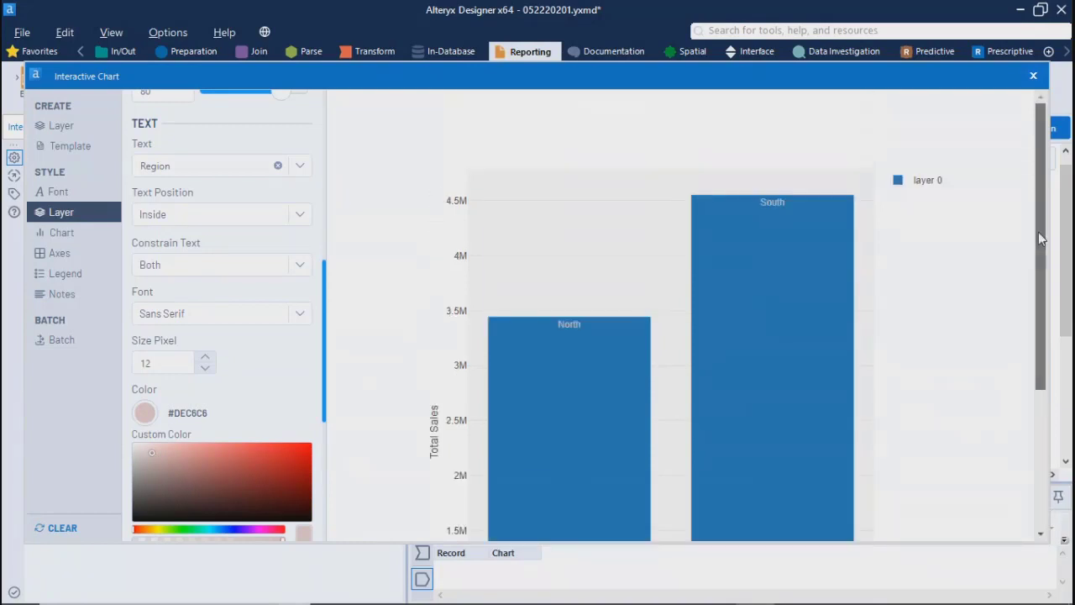
Step: Review layer 0's type, orientation and axis settings and check the values of the North and South bars
left_click_drag(324, 300, 125, 139)
left_click(71, 126)
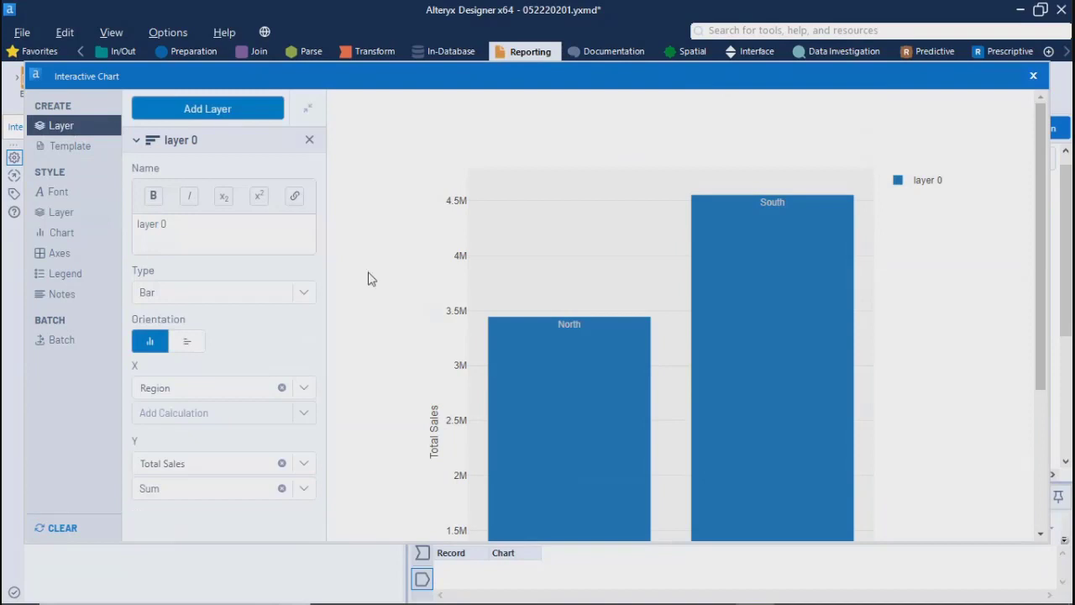
mouse_move(591, 450)
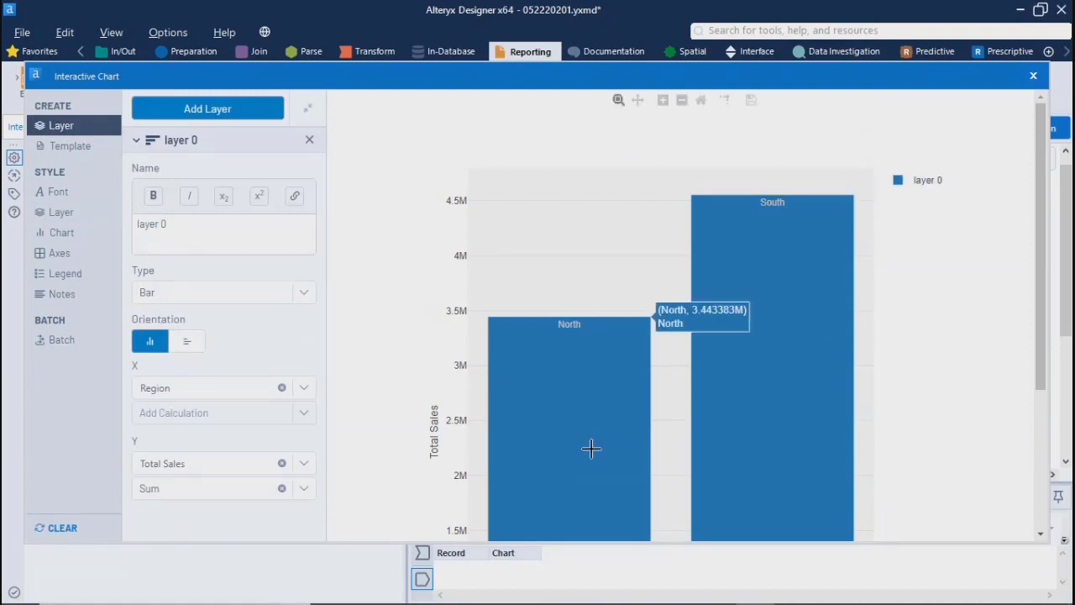
mouse_move(827, 425)
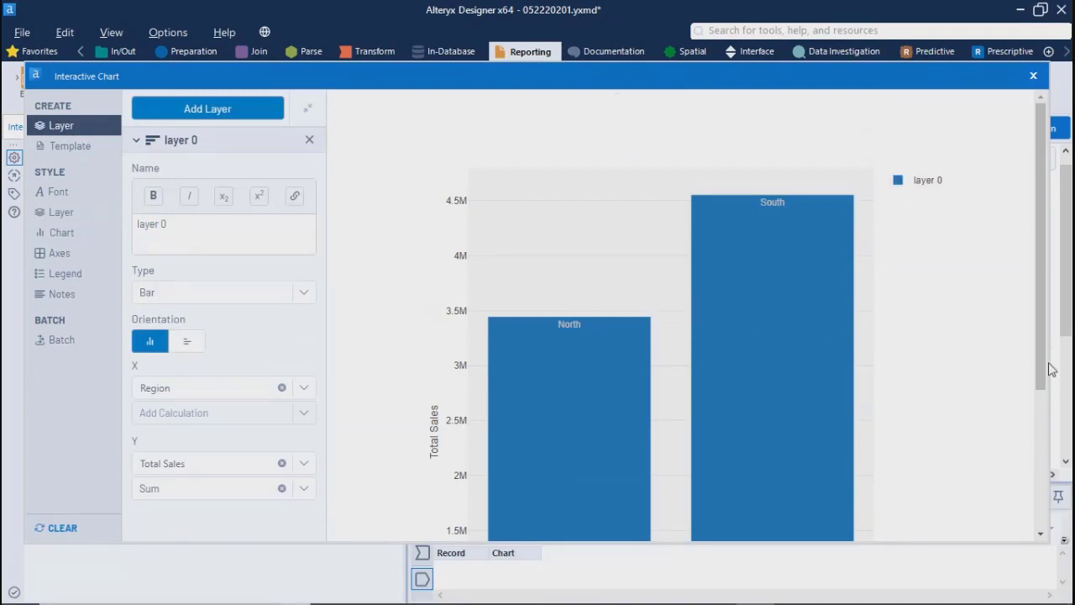
mouse_move(1040, 376)
left_mouse_down()
mouse_move(1040, 514)
mouse_move(1040, 376)
left_mouse_up()
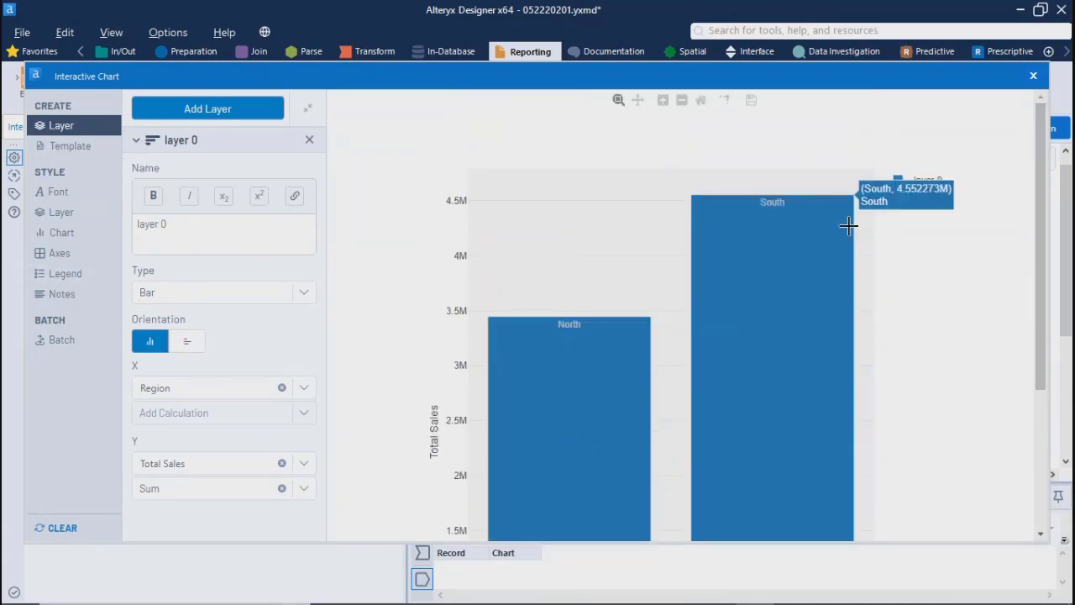
Step: Review the chart's template, font, layer, chart, axes, legend, notes and batch settings
left_click(62, 148)
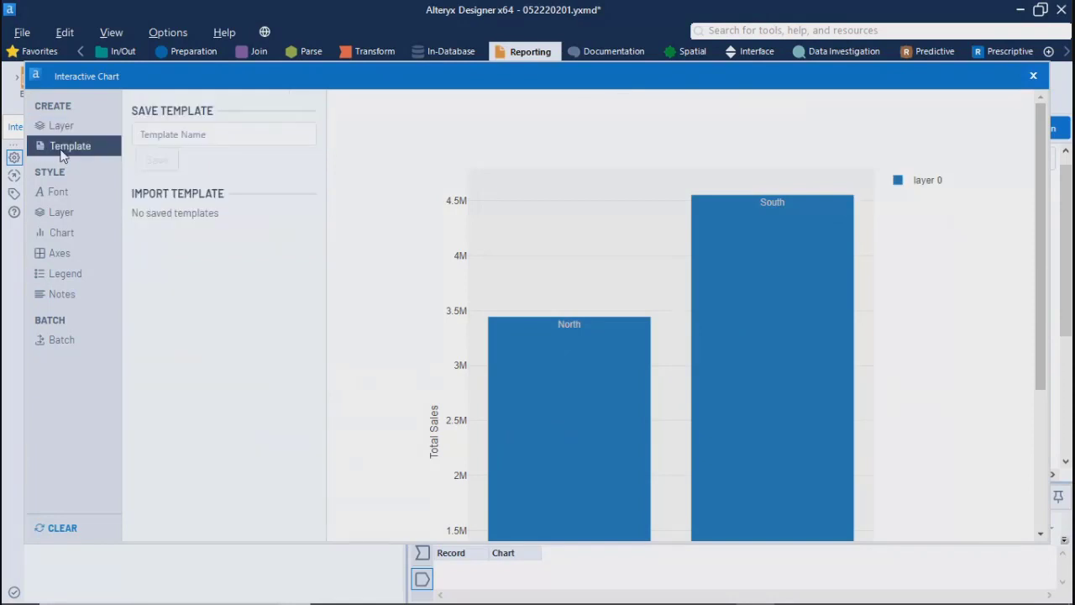
left_click(52, 194)
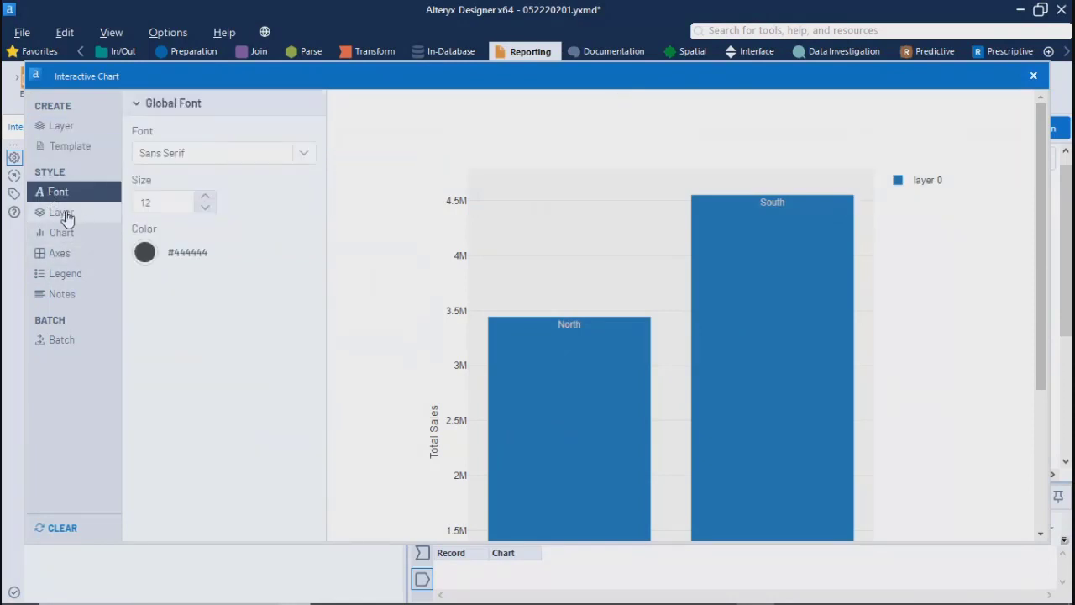
left_click(61, 212)
left_click(59, 238)
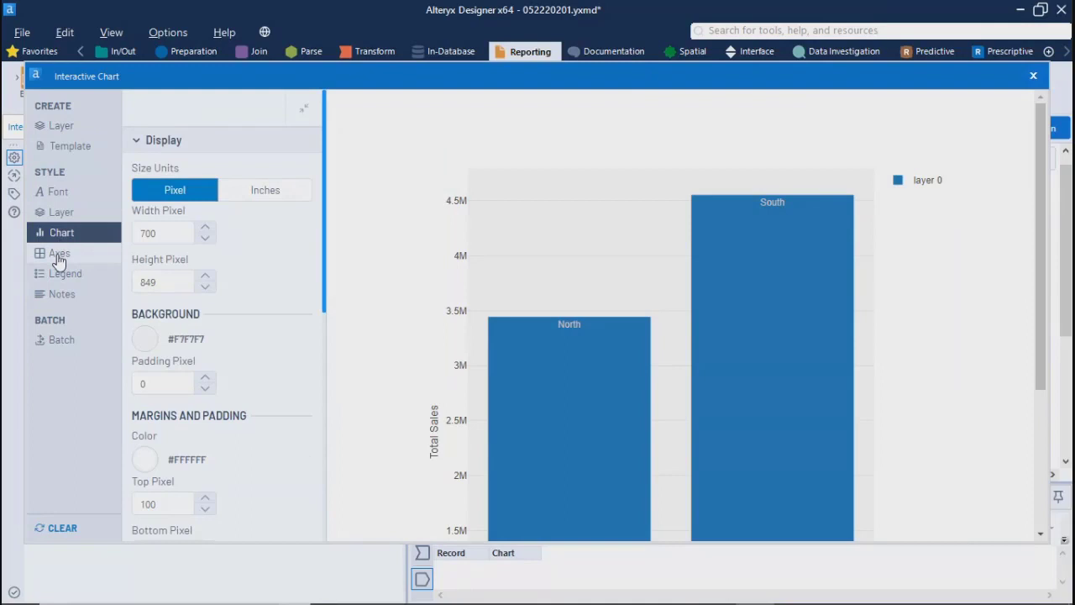
left_click(59, 256)
left_click(60, 273)
left_click(64, 295)
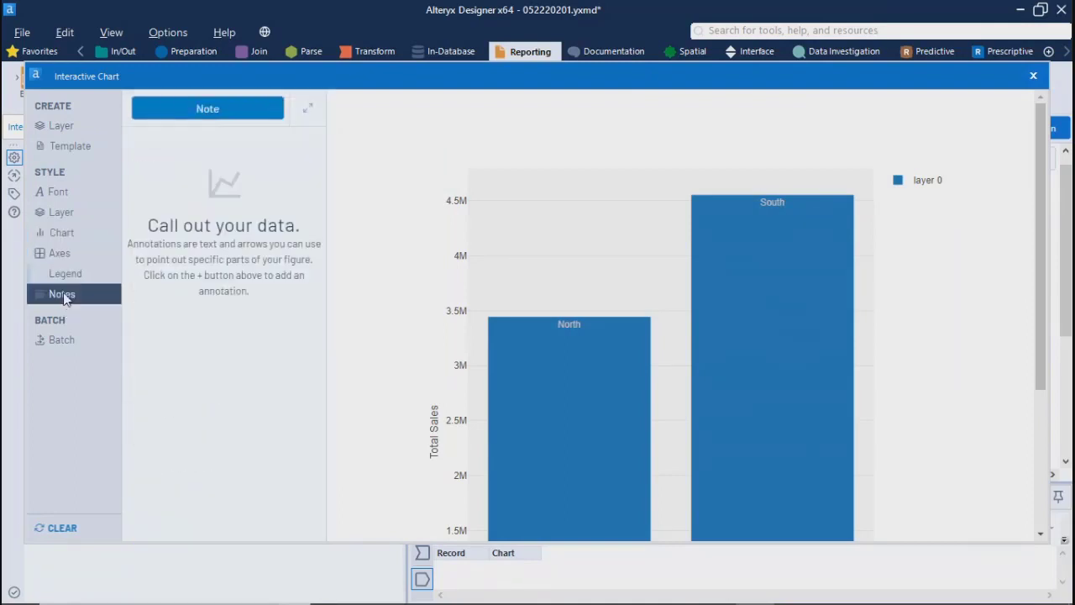
left_click(55, 342)
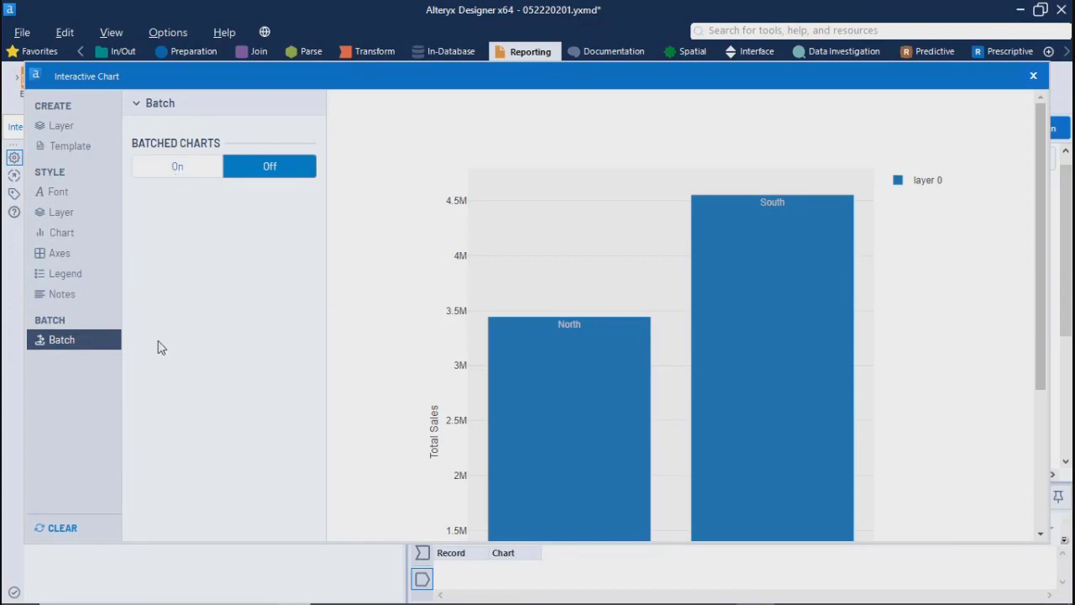
Step: Look over the global font settings and the full bar chart, and close the chart configuration
left_click(64, 191)
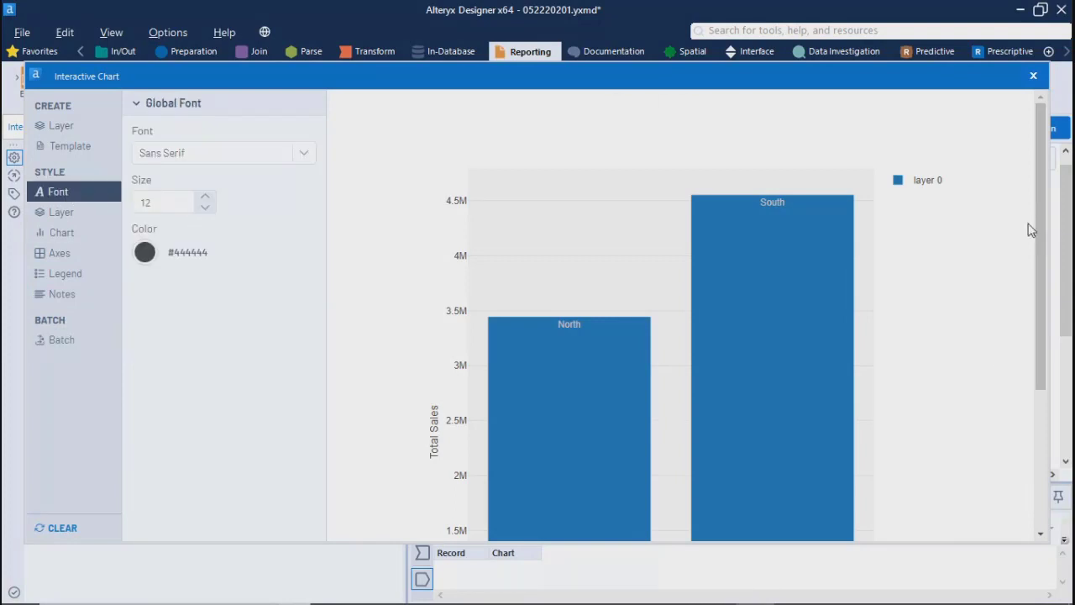
left_click_drag(1050, 247, 1063, 442)
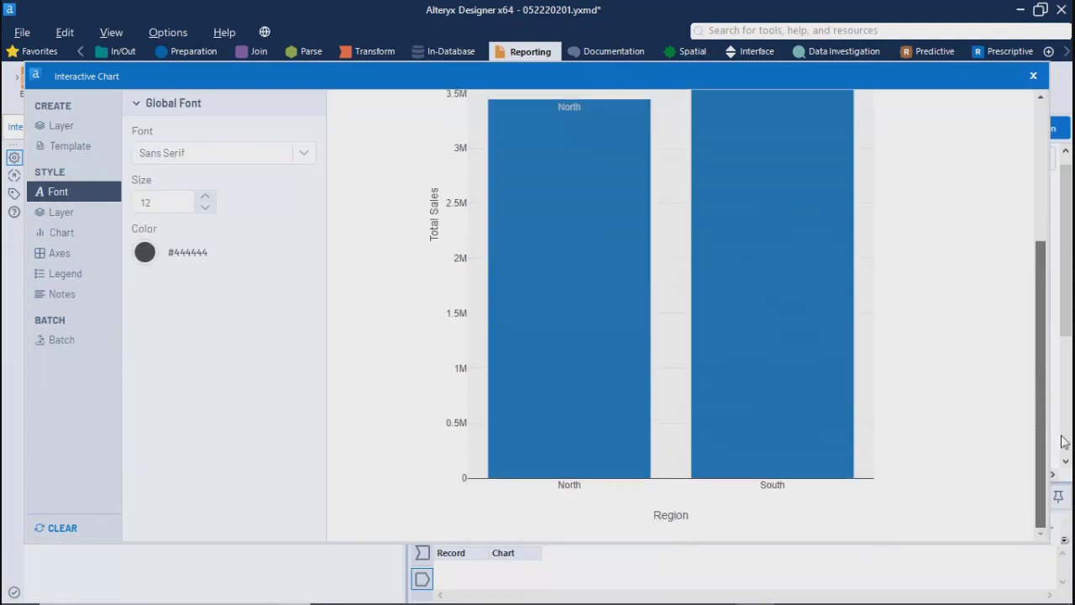
scroll(1050, 401, "up", 3)
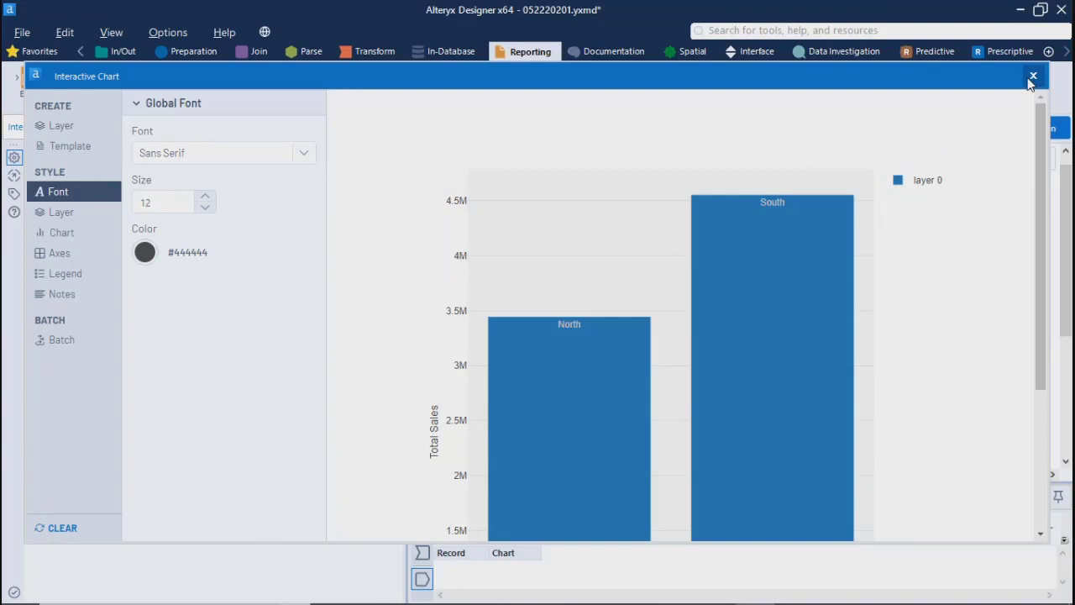
left_click(1033, 77)
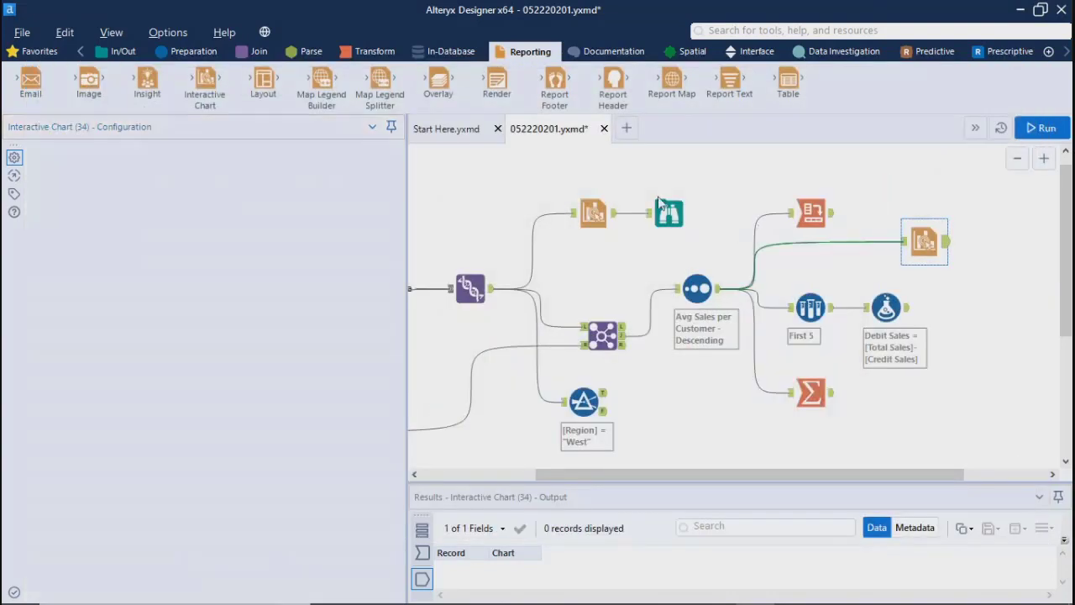
Step: Add a Browse tool and connect it to the second Interactive Chart's output, removing its connection from the neighboring Transform tool
left_click(656, 189)
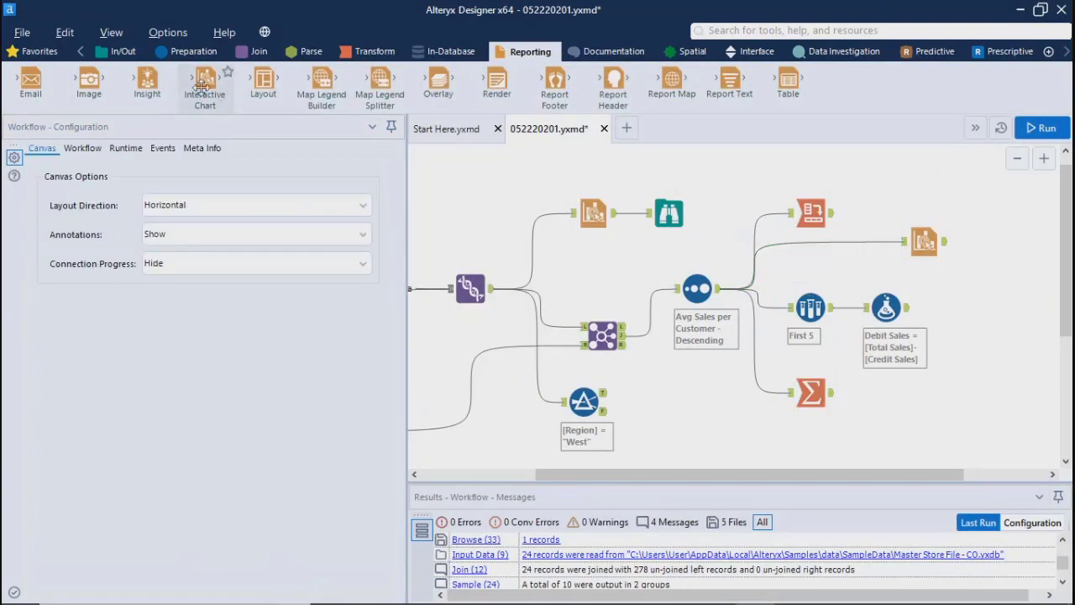
left_click(118, 51)
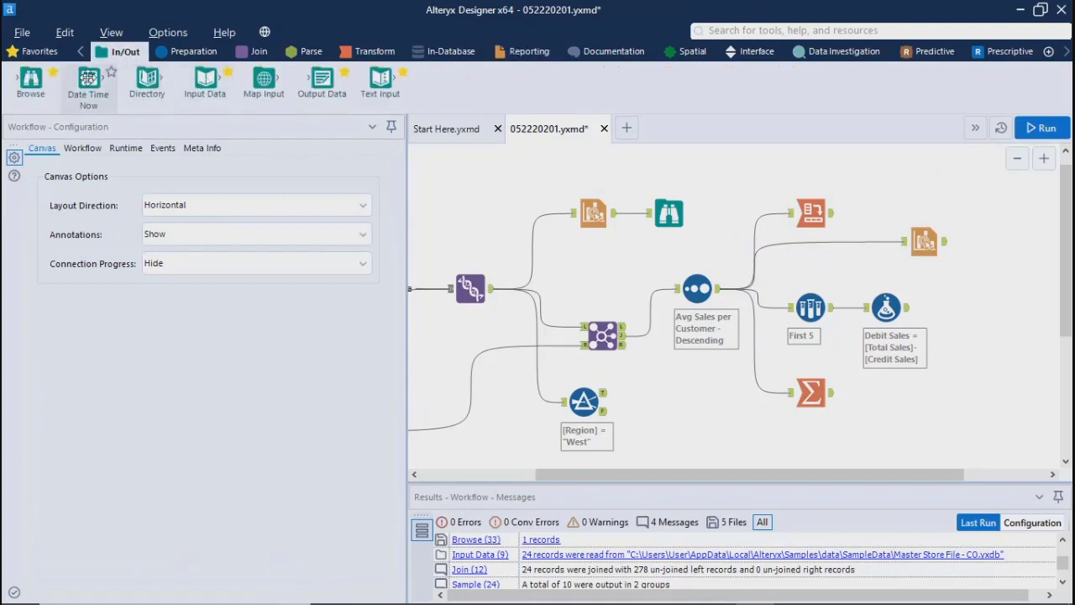
left_click_drag(31, 81, 1027, 208)
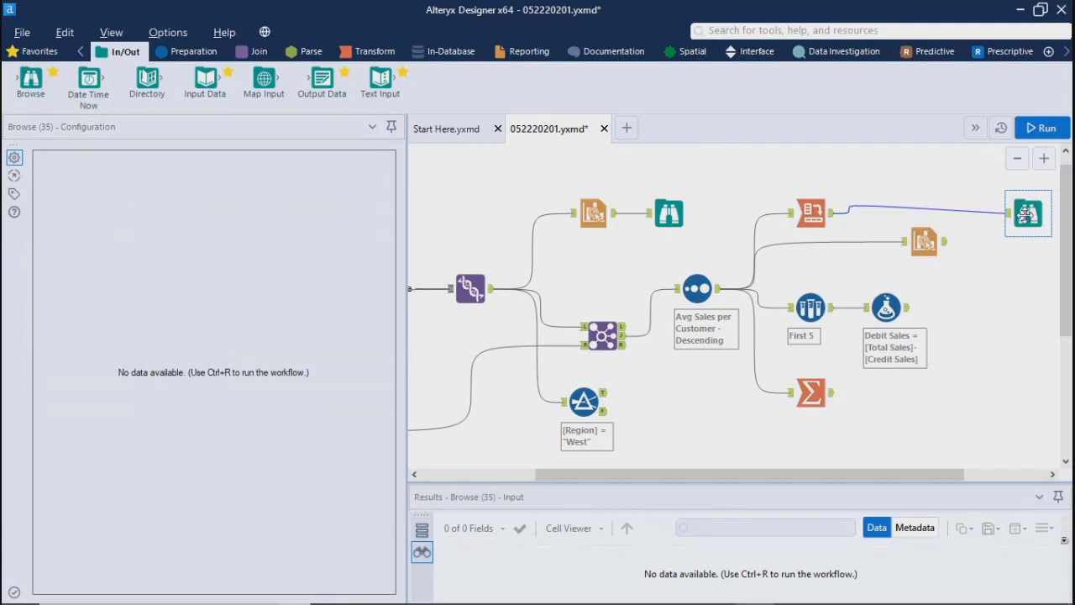
left_click(858, 221)
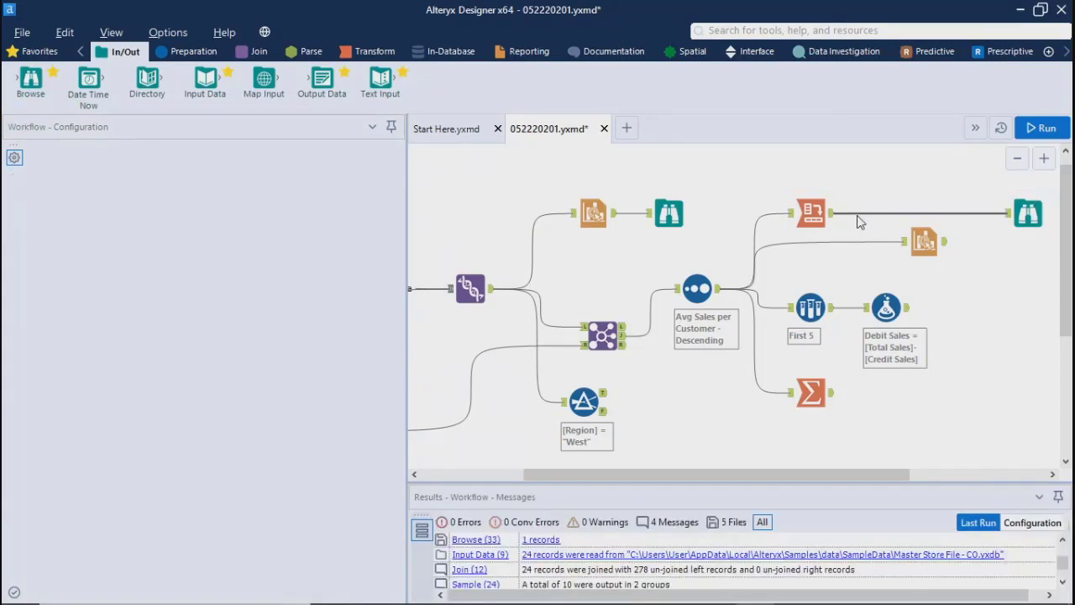
key("Delete")
left_click_drag(945, 242, 1000, 233)
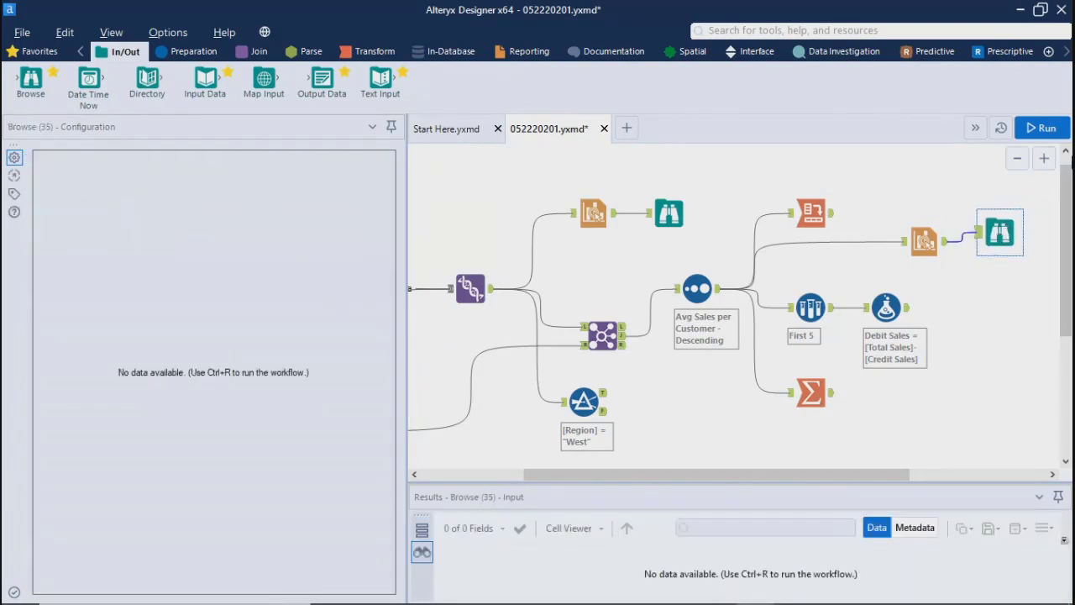
Step: Run the workflow and examine the rendered bar chart in the new Browse tool's report
left_click(1042, 128)
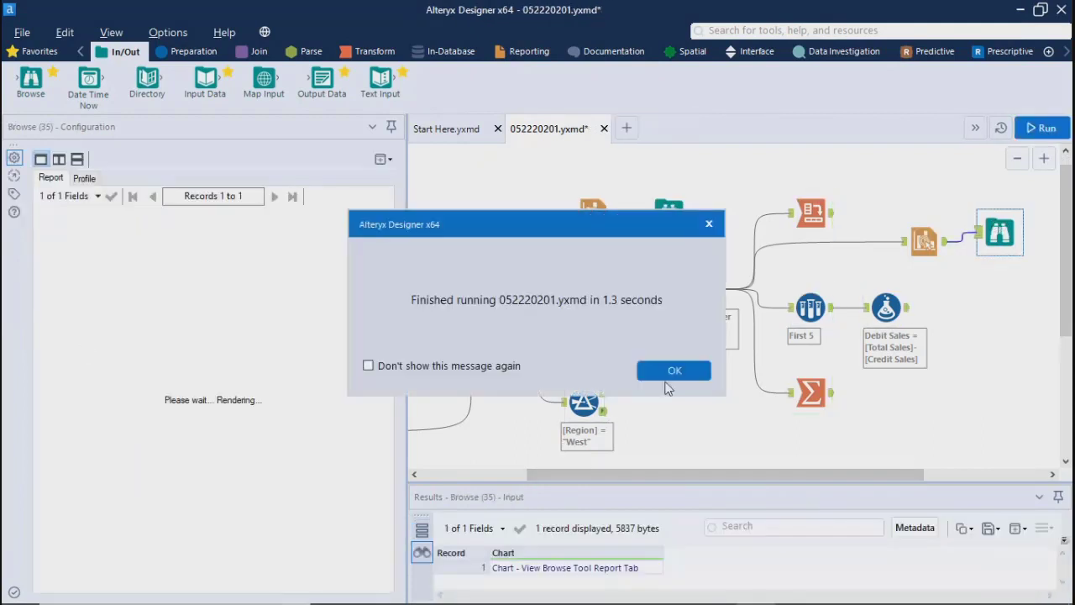
left_click(676, 371)
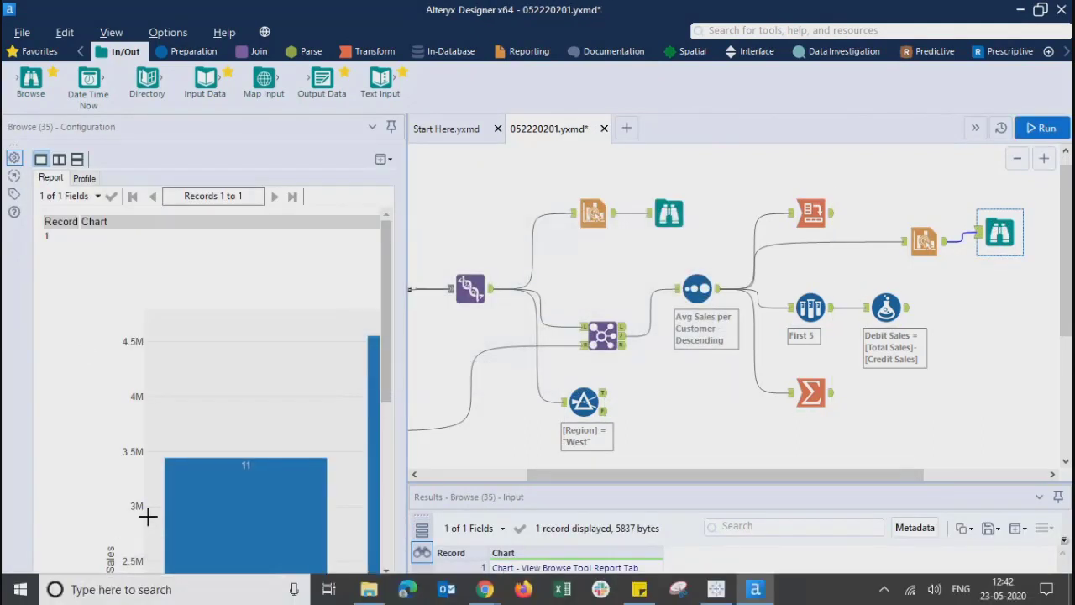
left_click_drag(150, 590, 306, 590)
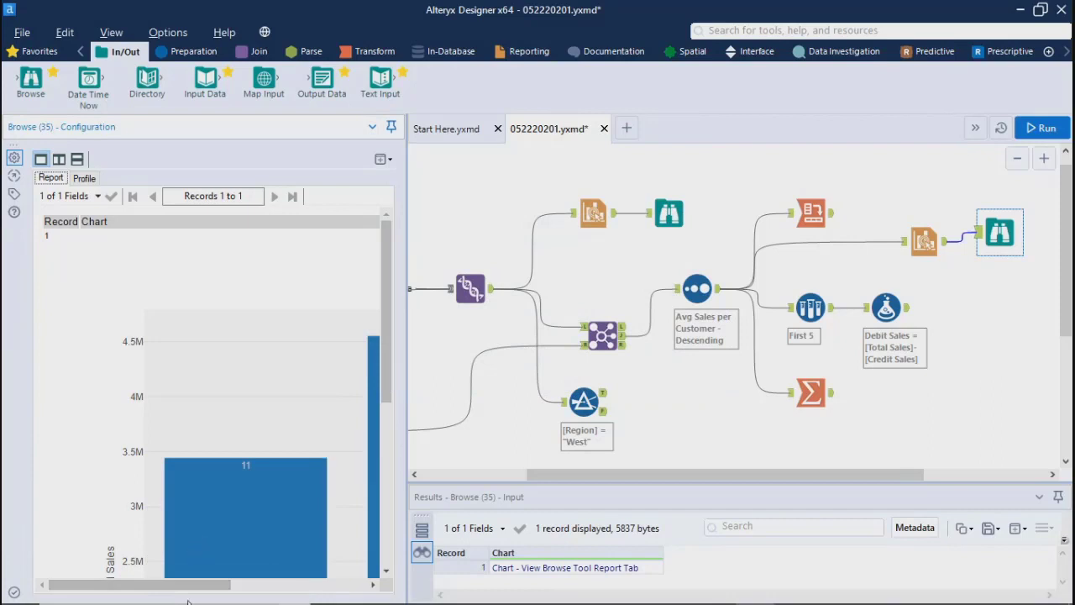
mouse_move(191, 587)
left_mouse_down()
mouse_move(319, 588)
mouse_move(202, 587)
left_mouse_up()
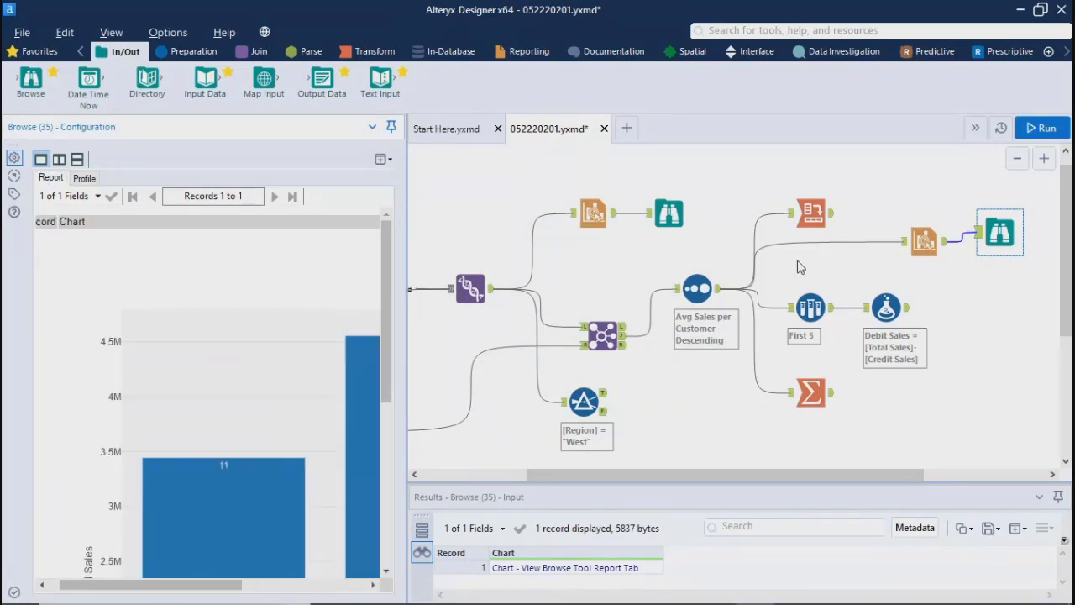
Step: Check the first Interactive Chart tool and the configuration and data of the CO Store File - North.yxdb input
left_click(594, 217)
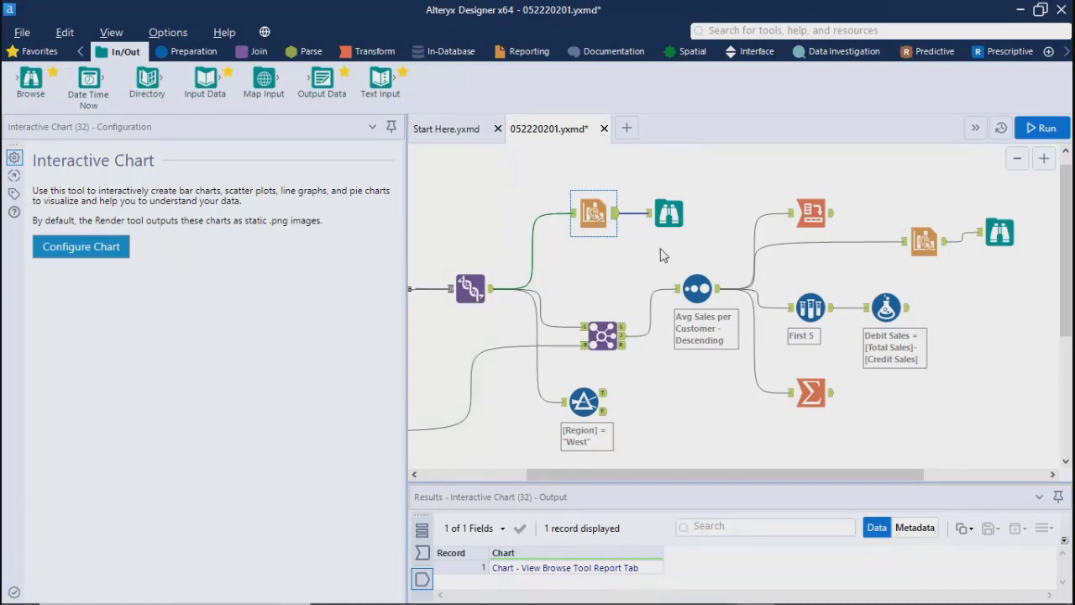
left_click_drag(626, 475, 520, 475)
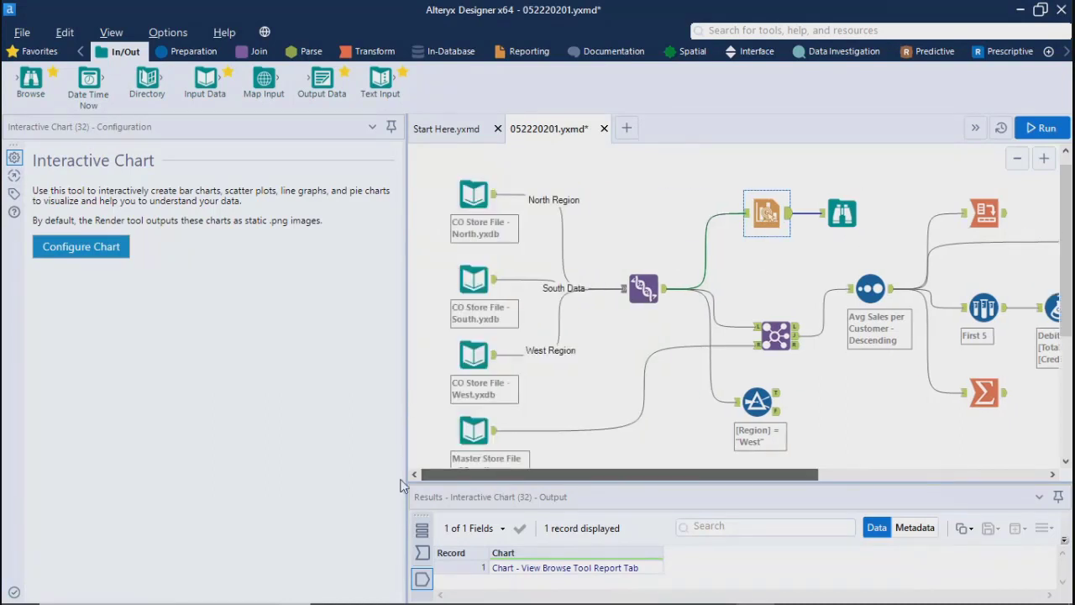
left_click(474, 194)
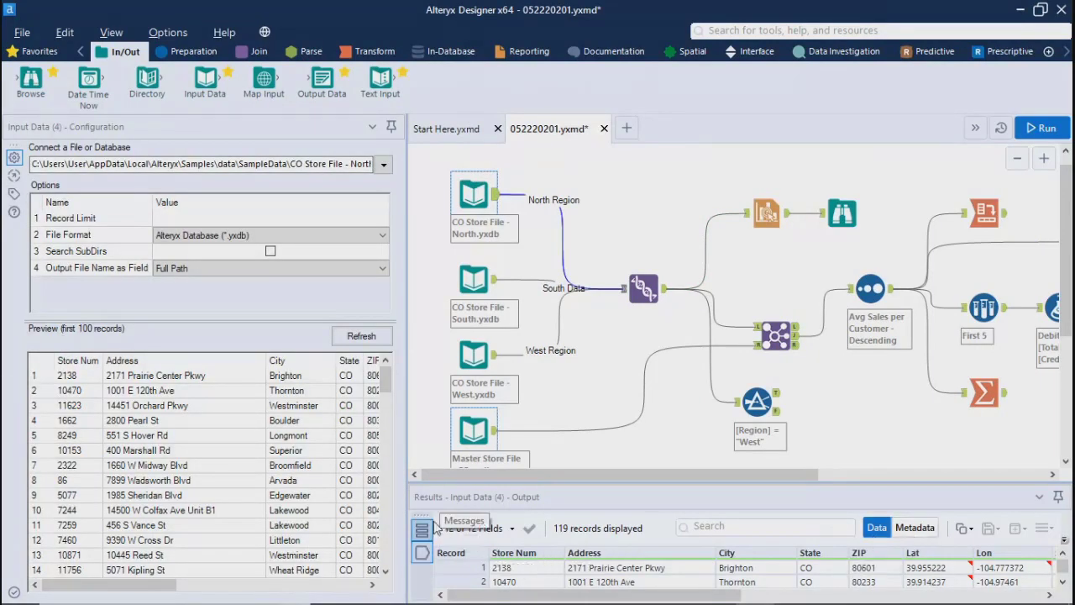
left_click(501, 199)
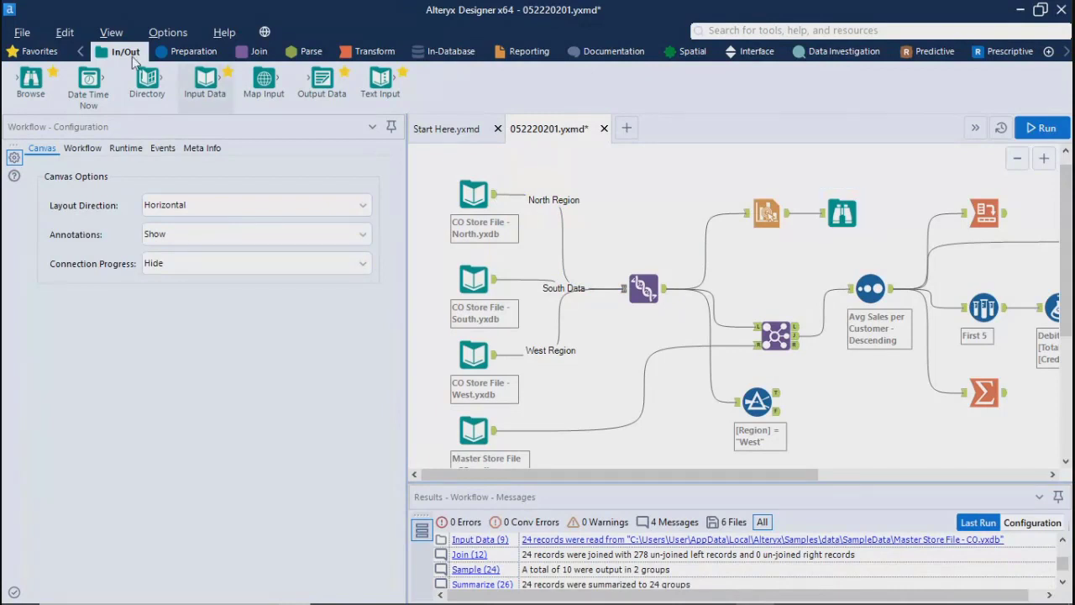
Step: Add a Browse tool to the CO Store File - North.yxdb input and run the workflow to view its data profile
left_click_drag(32, 82, 593, 170)
key("ctrl+r")
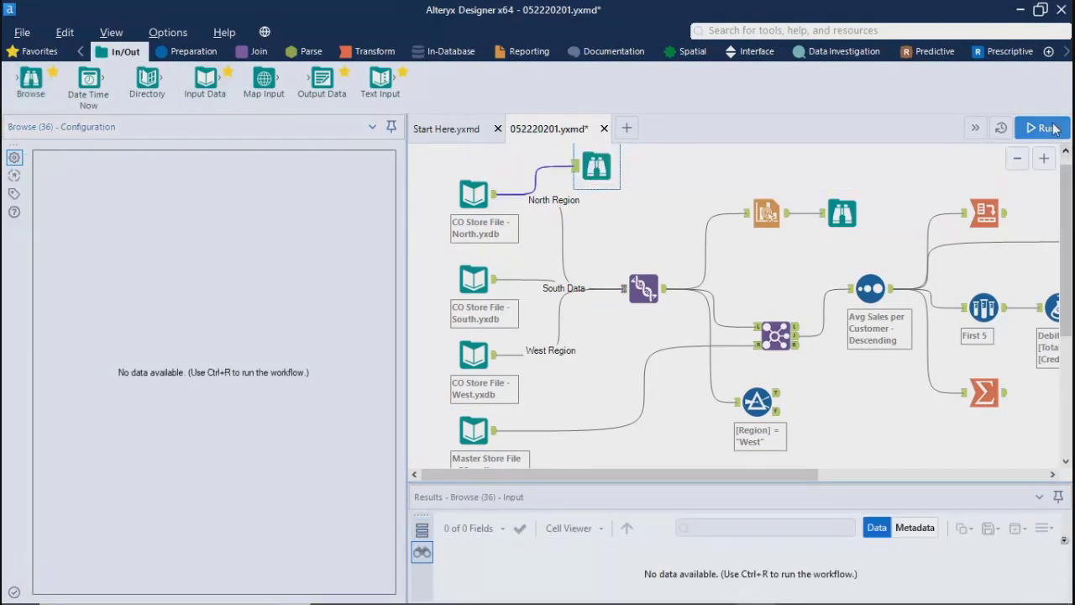
left_click(600, 172)
left_click(664, 370)
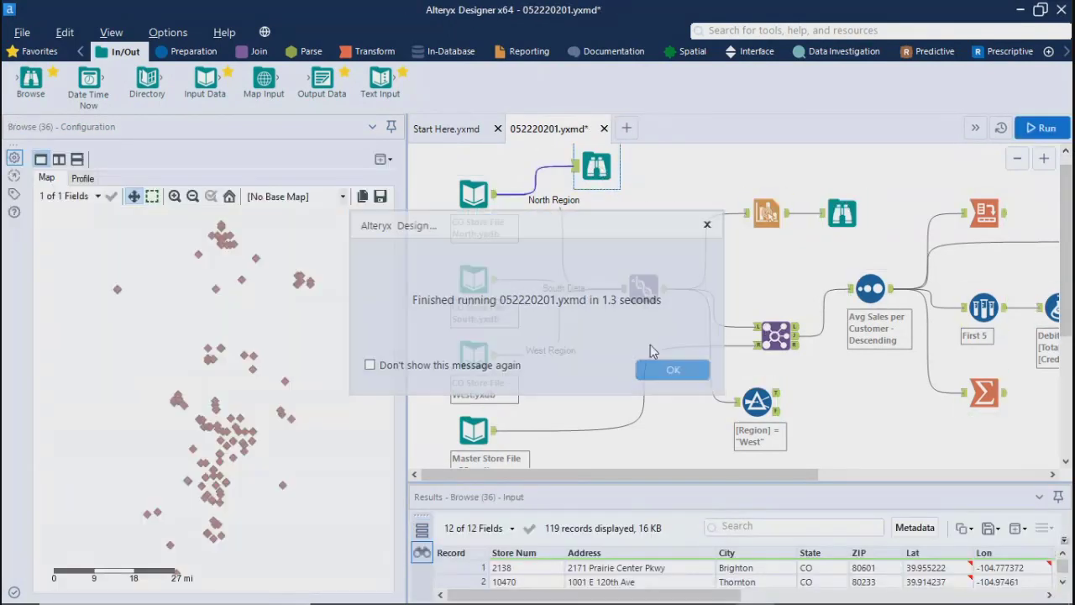
left_click(83, 179)
left_click_drag(388, 259, 471, 403)
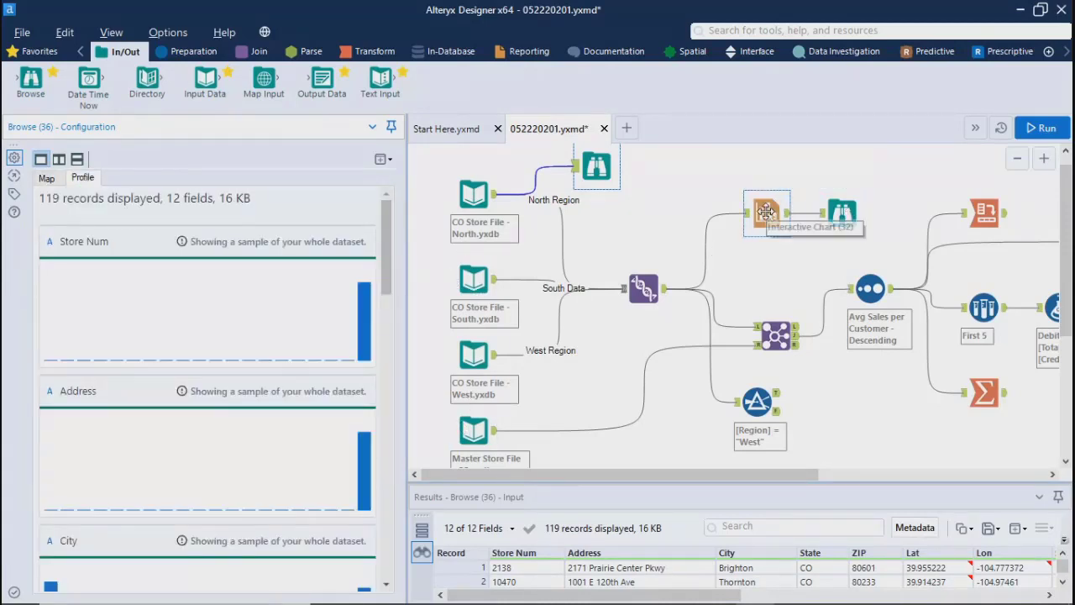
Step: Return to the chart branches of the workflow and display the Reporting tools
left_click_drag(758, 473, 839, 496)
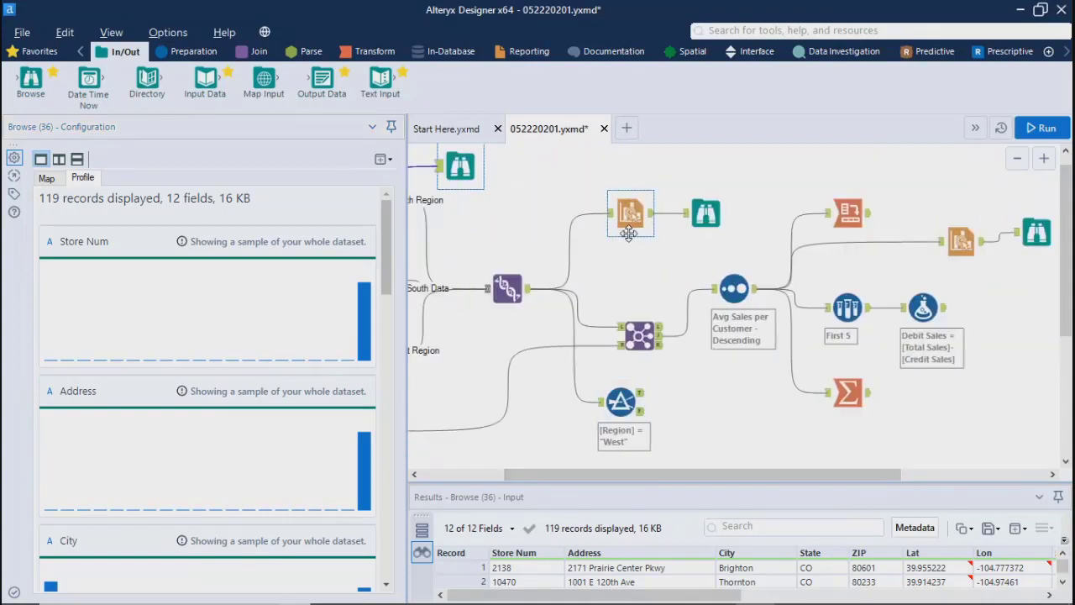
left_click(529, 52)
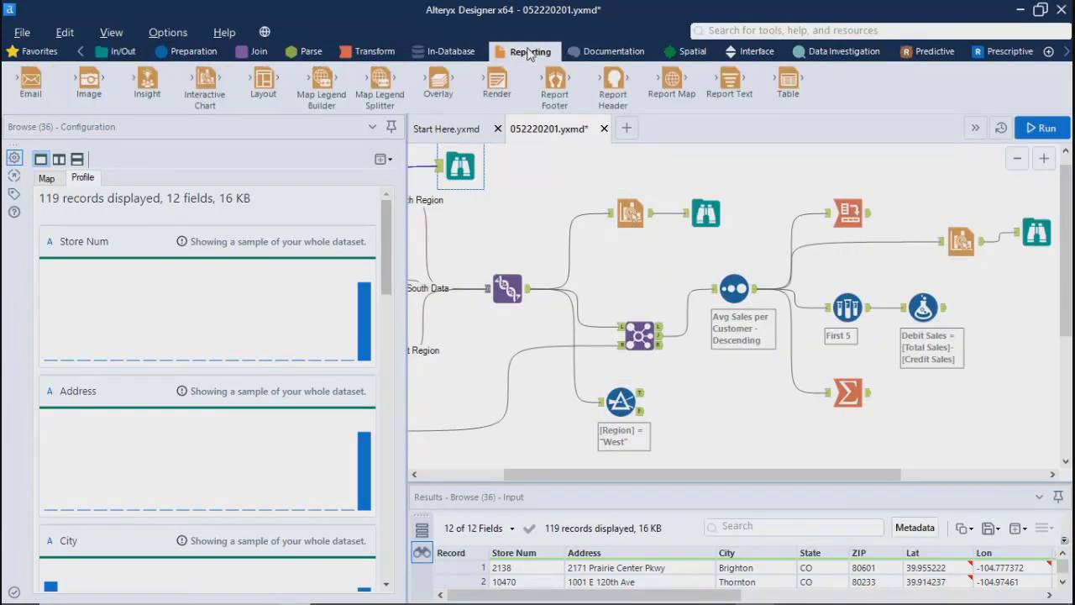
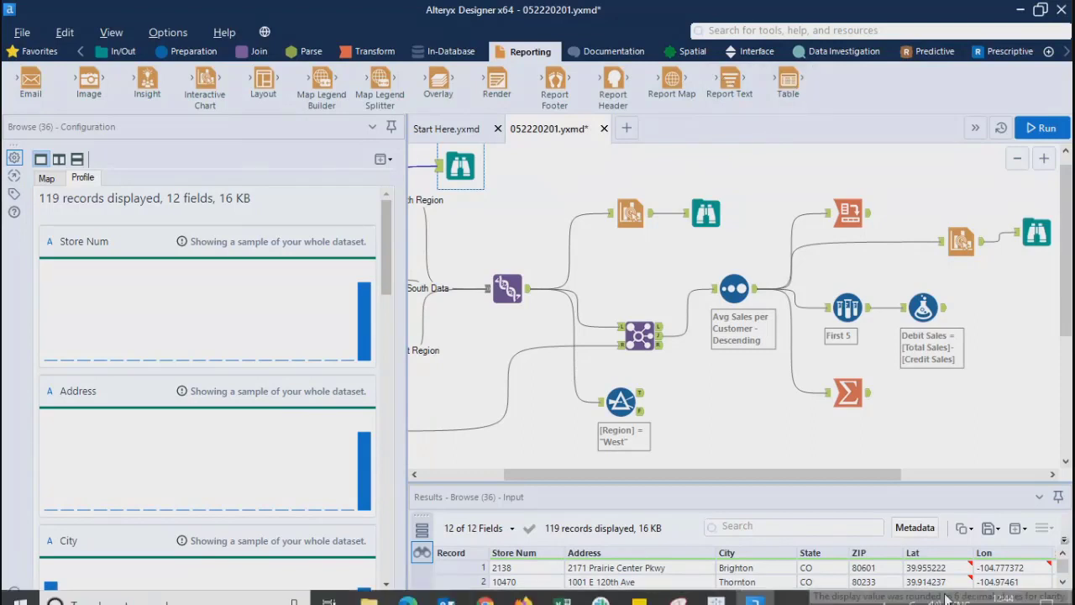
Step: Add a Table tool connected to the output of the Debit Sales formula tool and display its configuration
left_click_drag(871, 475, 1050, 489)
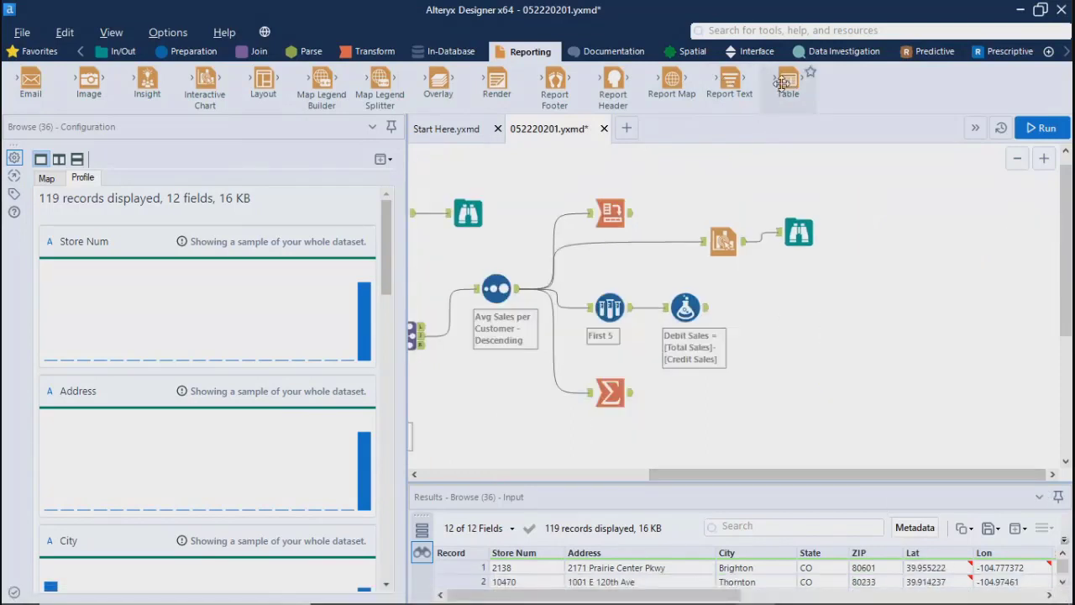
left_click_drag(788, 82, 790, 309)
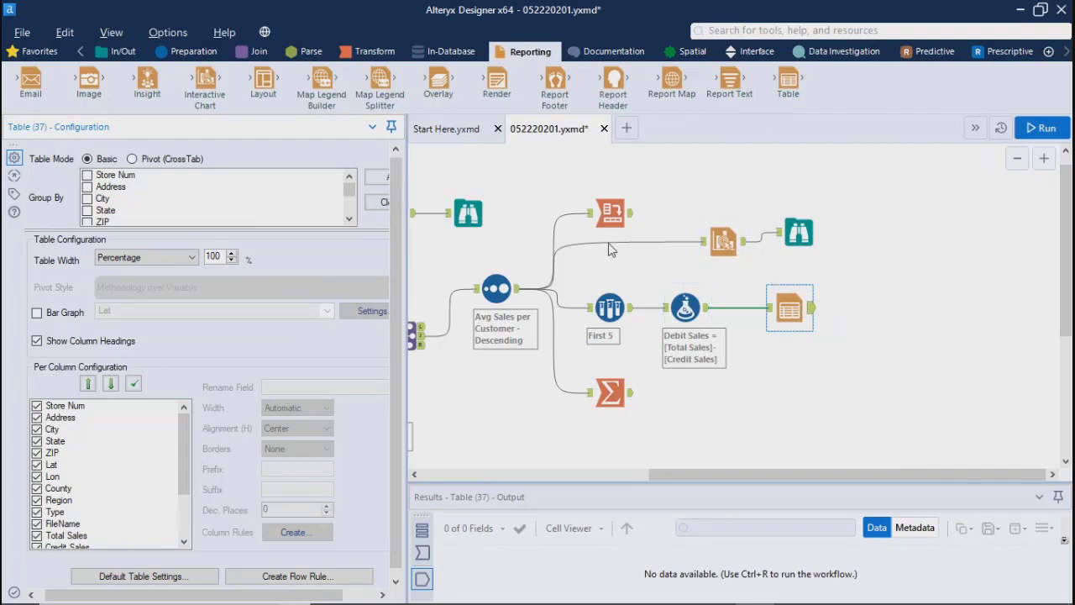
left_click(612, 208)
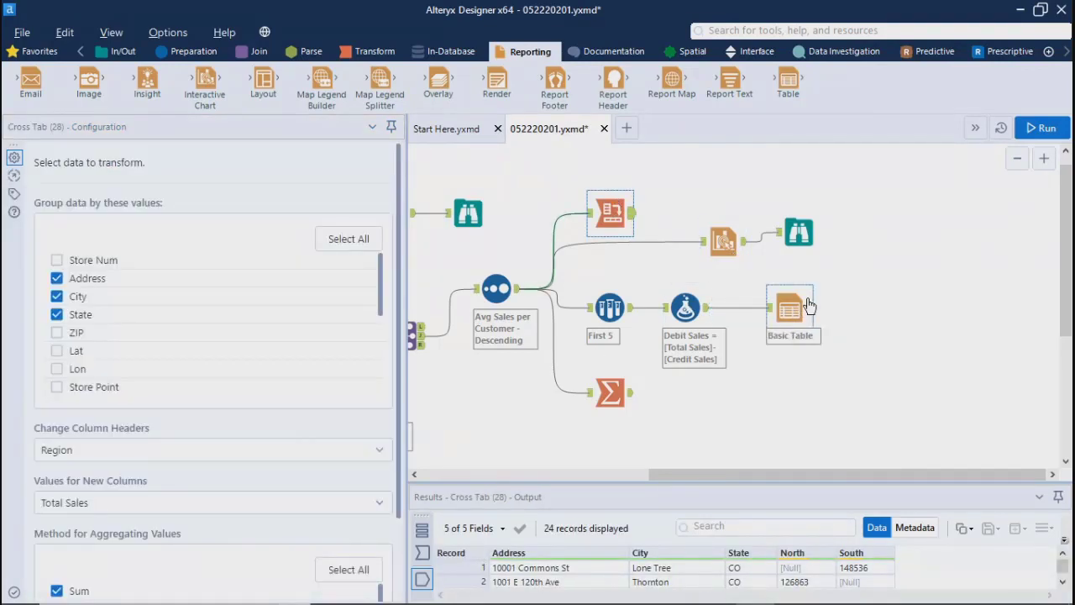
left_click(794, 299)
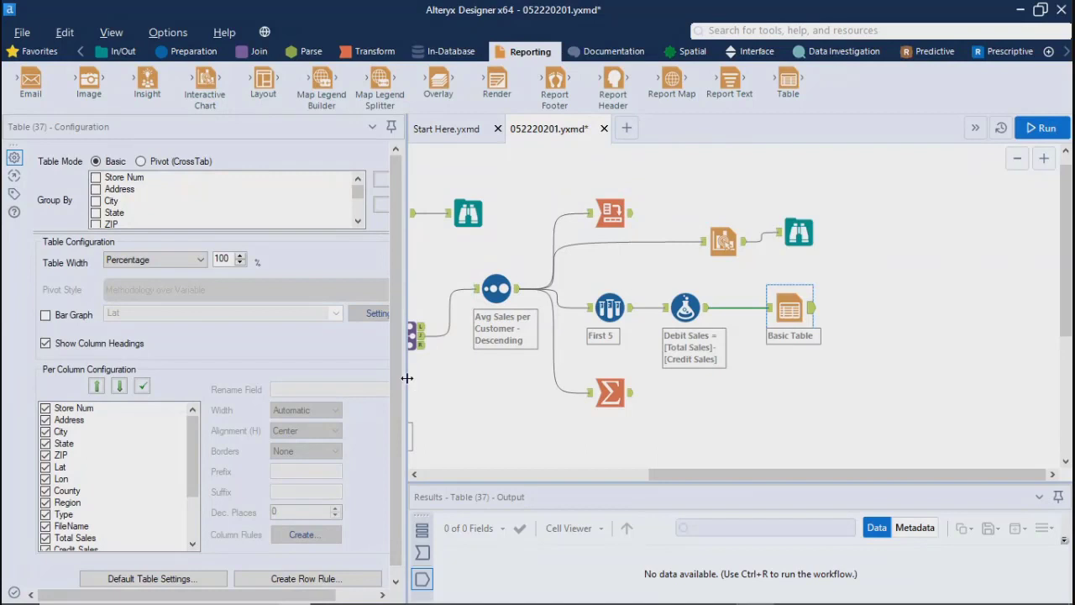
Step: Widen the configuration pane so the Table tool's settings fit fully
left_click_drag(406, 380, 574, 375)
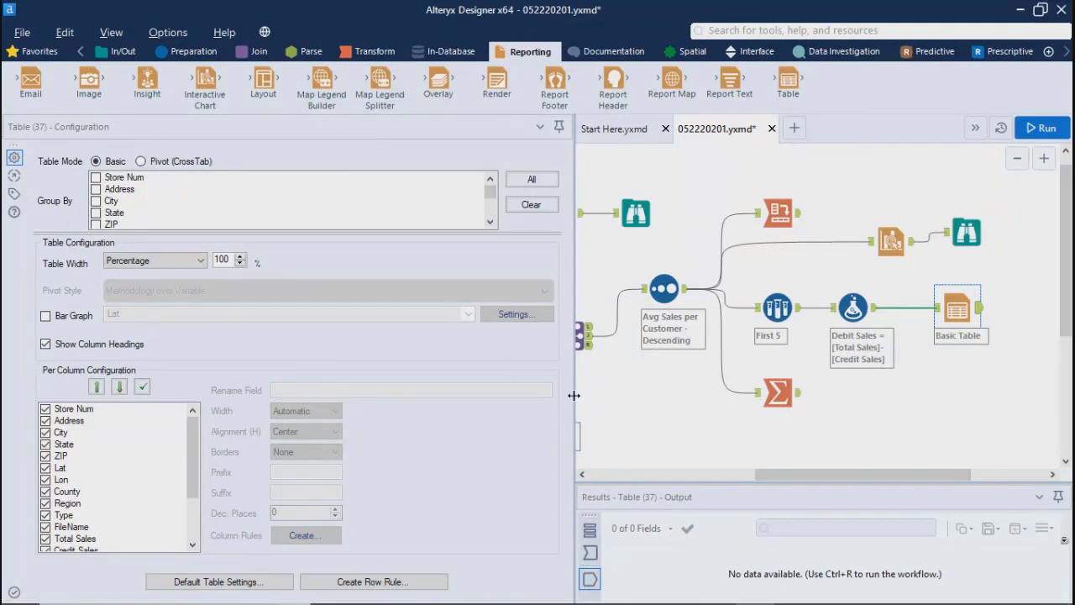
left_click_drag(574, 395, 528, 396)
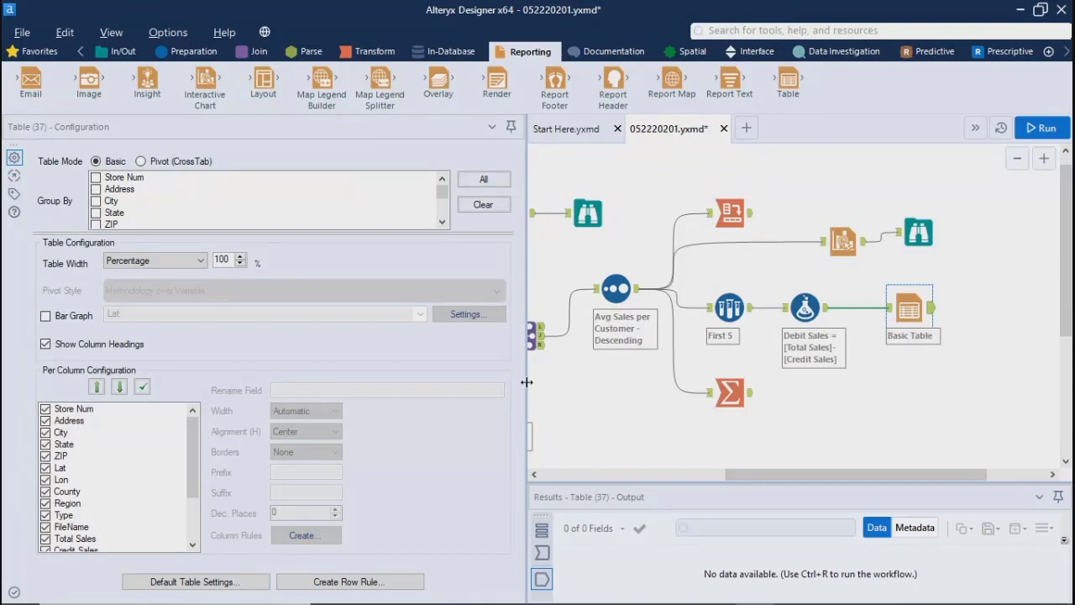
left_click_drag(527, 382, 553, 382)
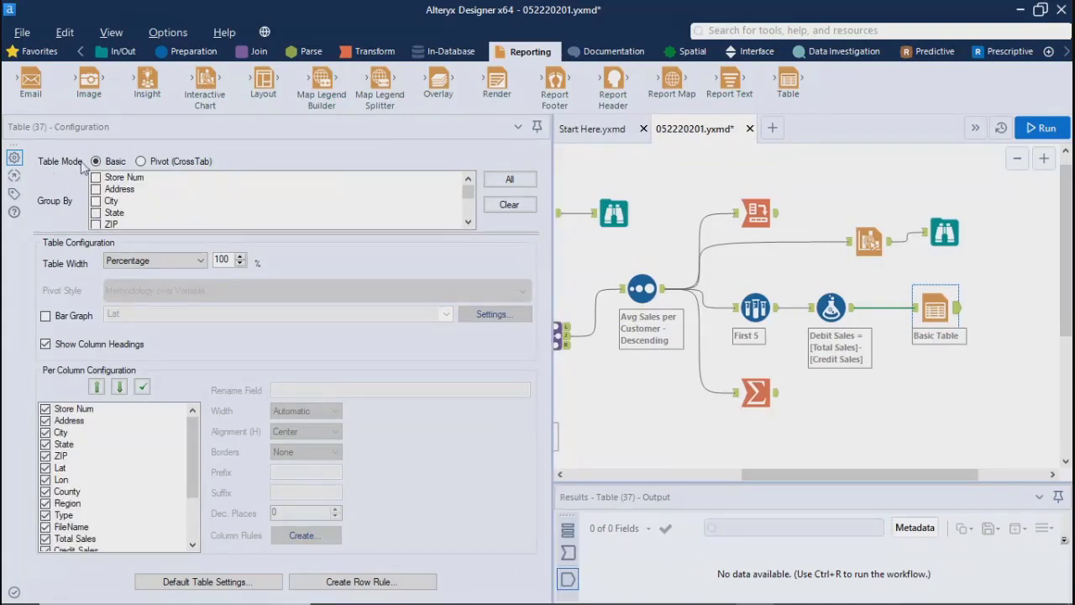
left_click(141, 161)
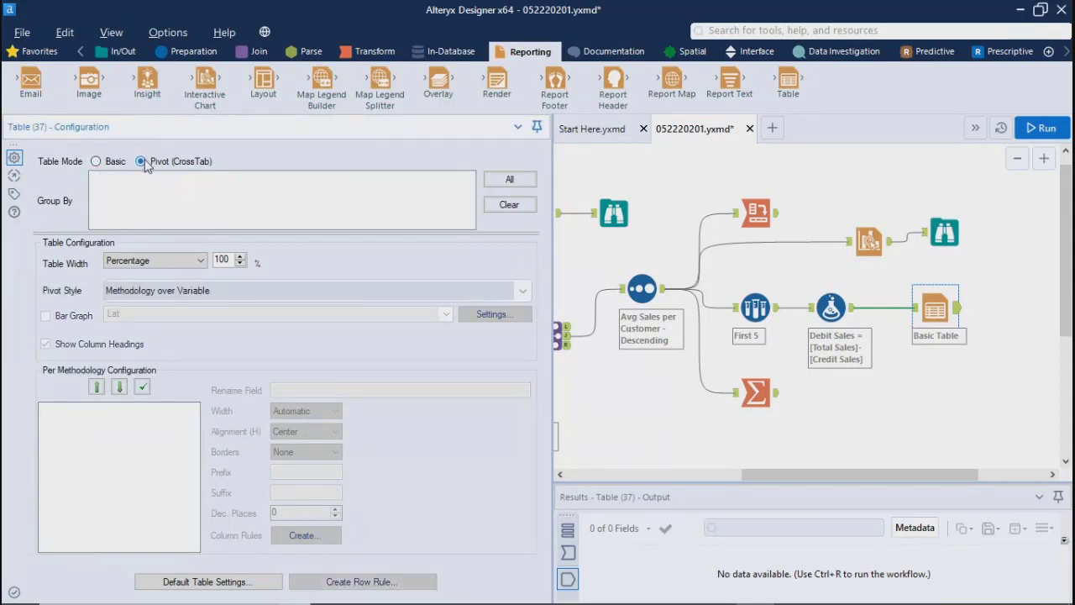
left_click(96, 161)
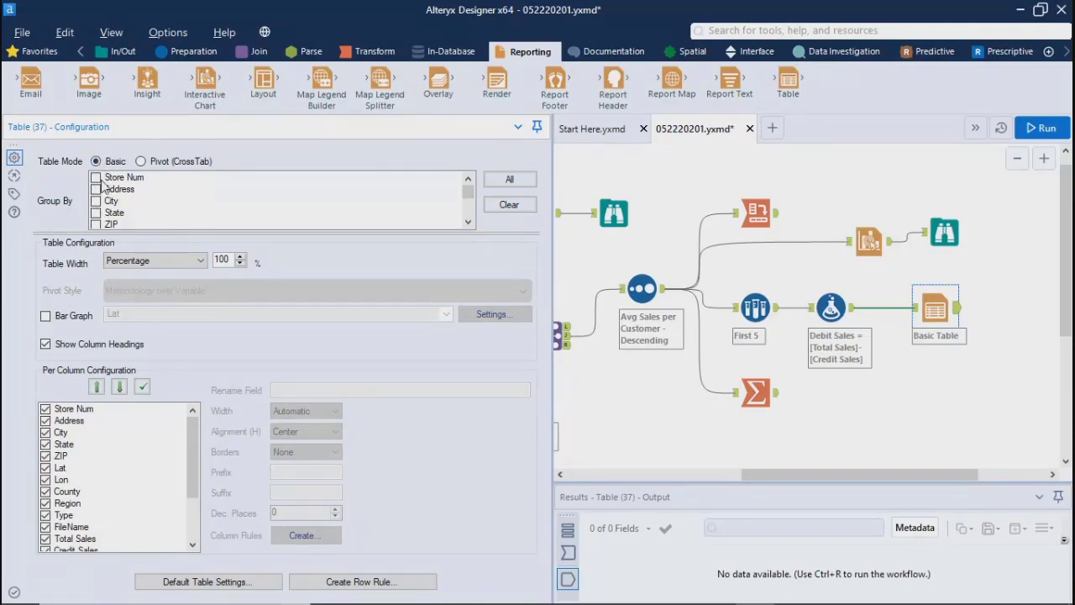
left_click(45, 317)
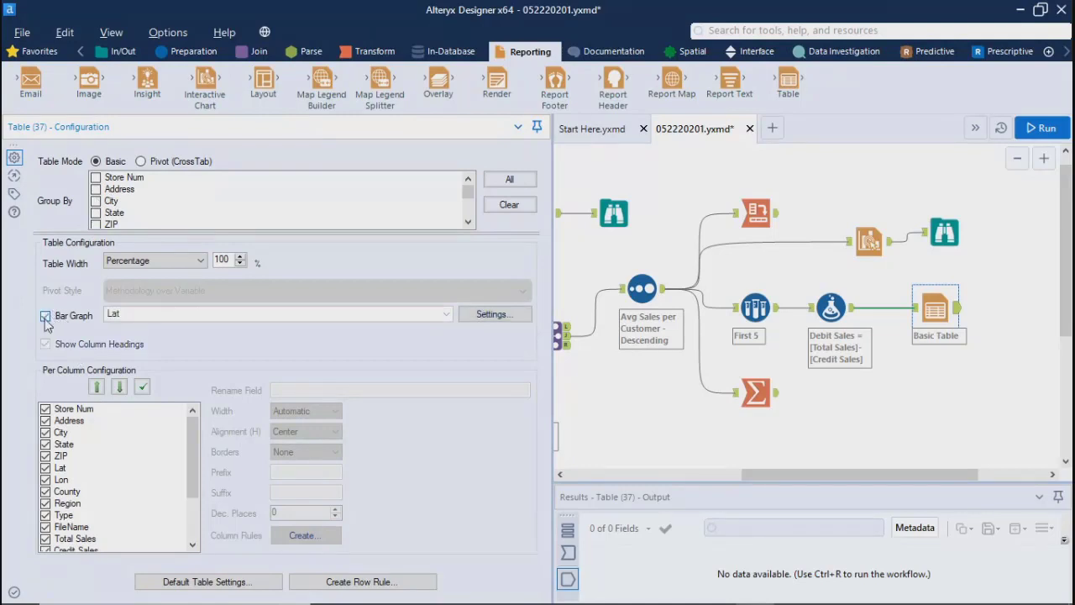
left_click(45, 316)
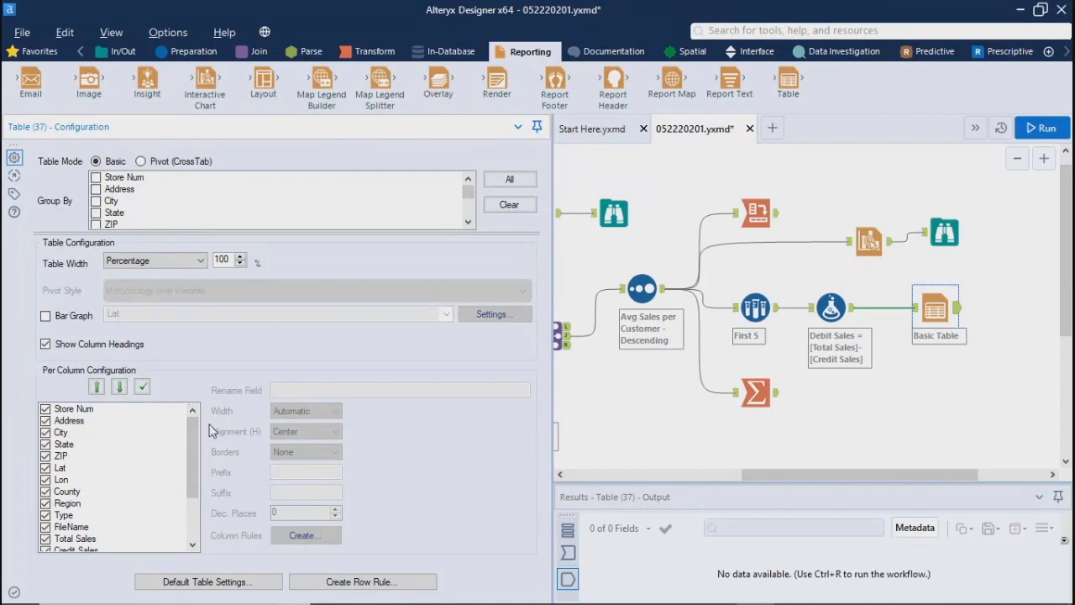
Step: Exclude the Lat, Lon and County columns from the table, keeping Address and ZIP included
scroll(192, 479, "down", 2)
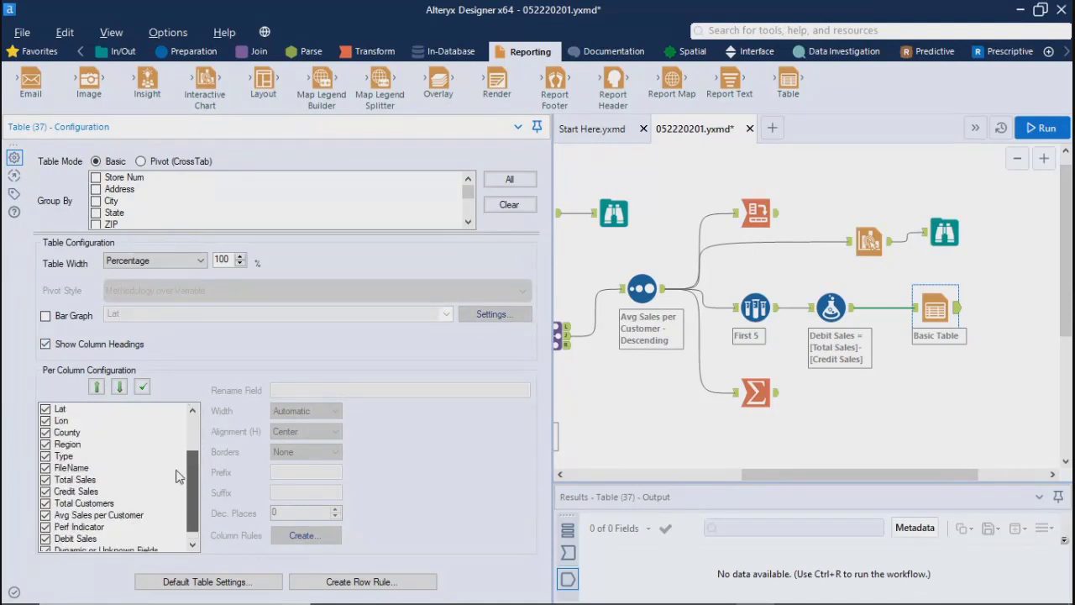
scroll(179, 453, "up", 2)
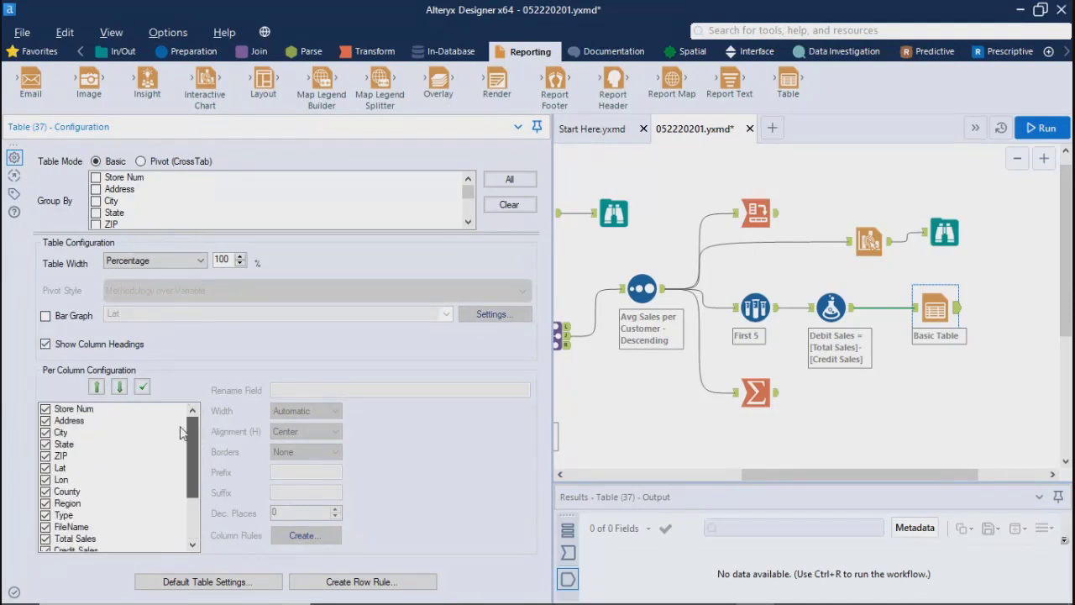
left_click(45, 420)
left_click(45, 421)
left_click(45, 421)
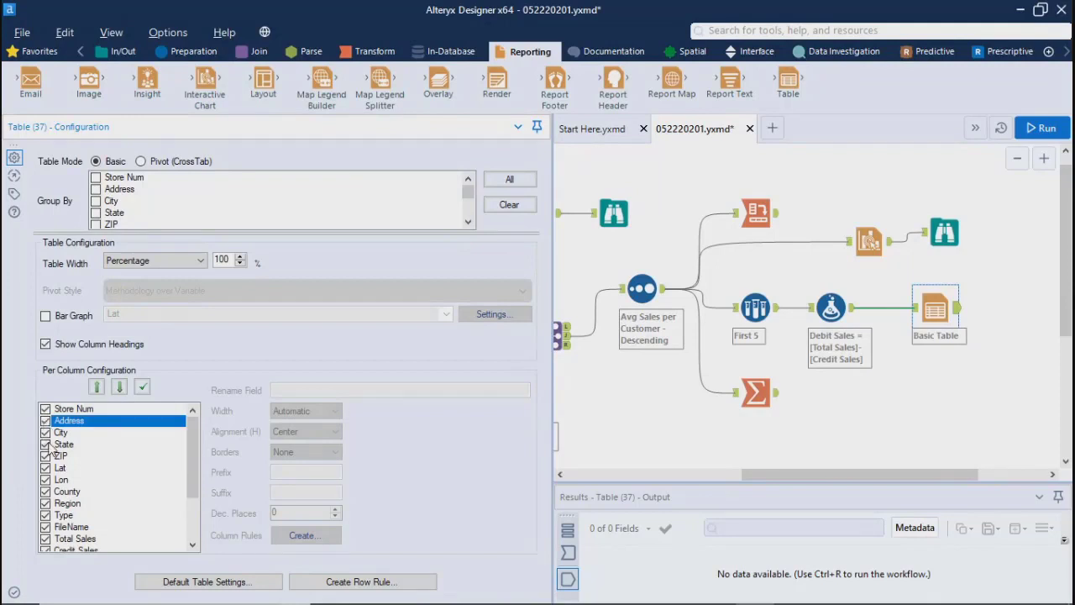
left_click(48, 457)
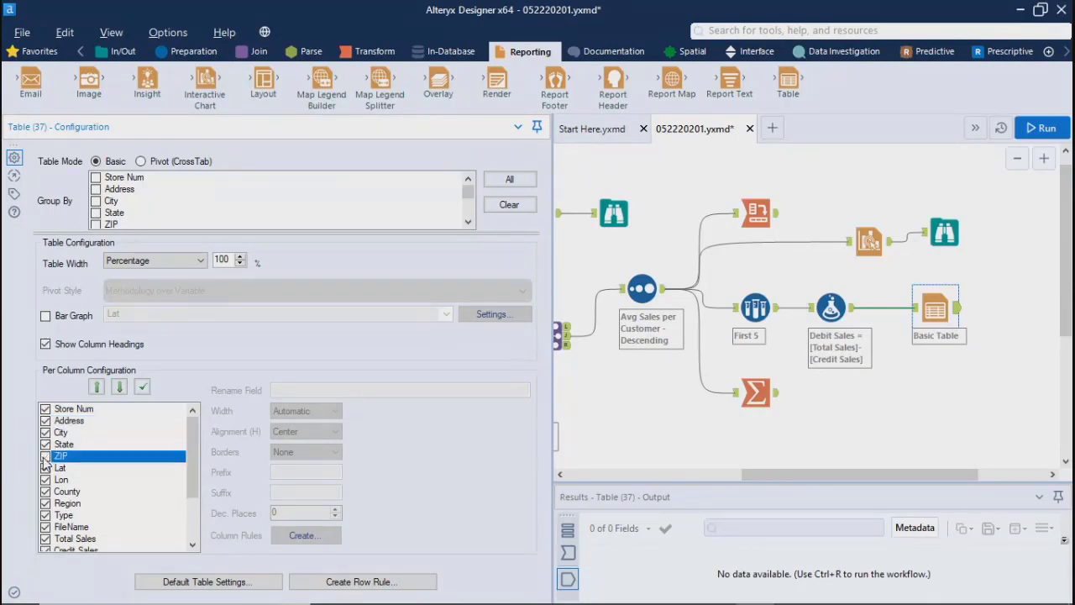
left_click(44, 468)
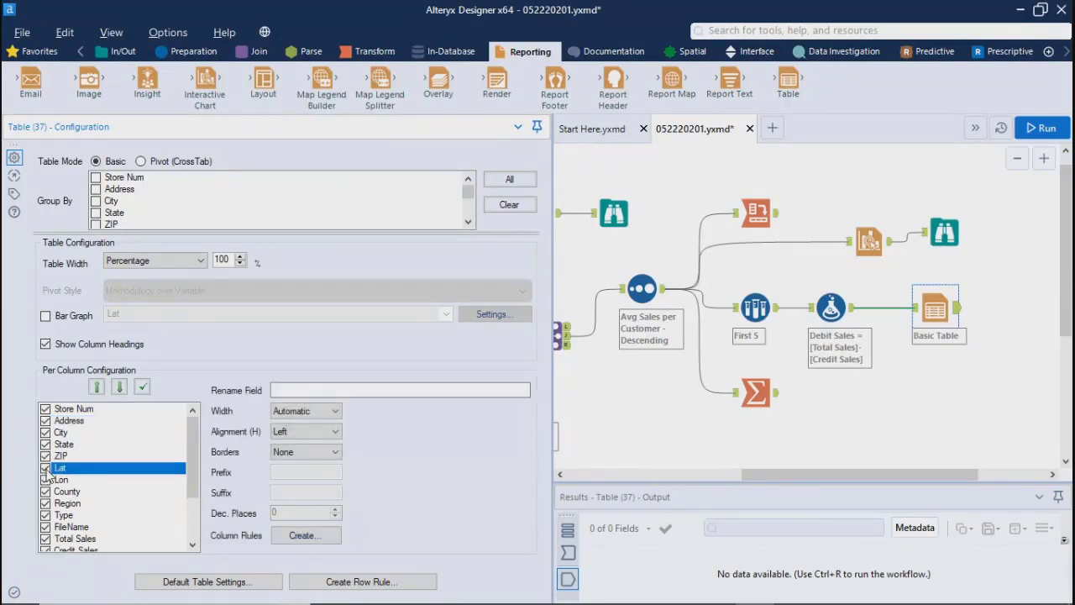
left_click(44, 480)
left_click(46, 492)
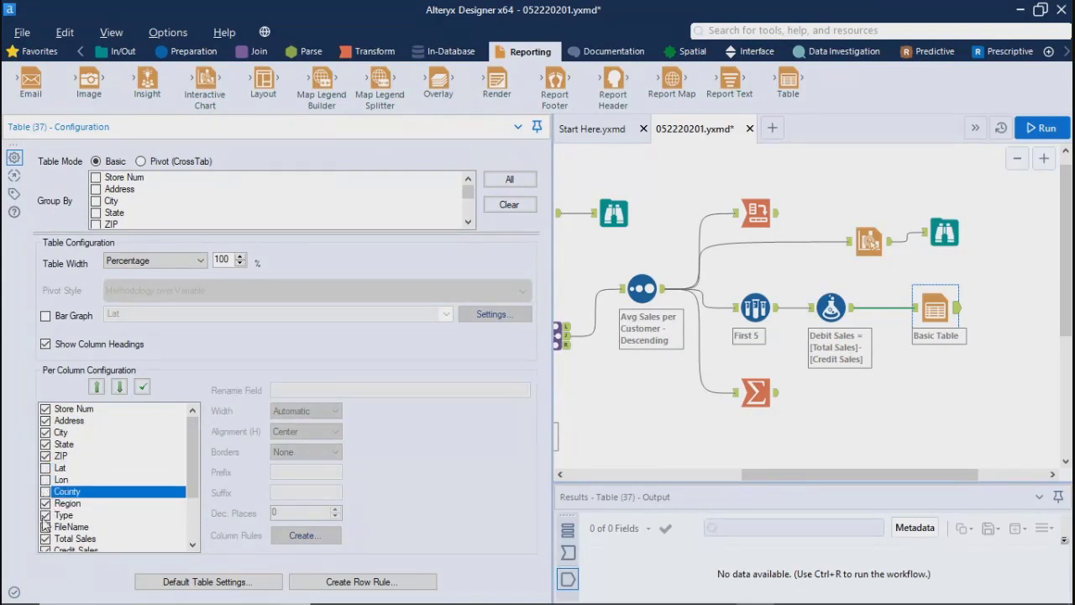
Step: Exclude the FileName, Perf Indicator, Debit Sales and Dynamic or Unknown Fields columns from the table, keeping Total Customers
left_click_drag(191, 474, 193, 524)
left_click(46, 456)
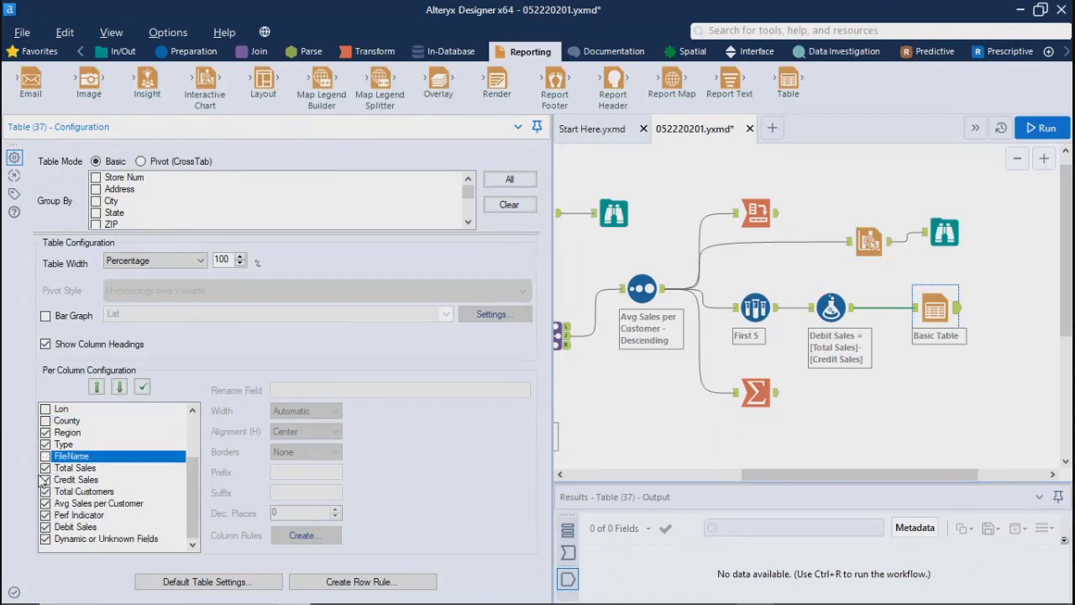
left_click(49, 493)
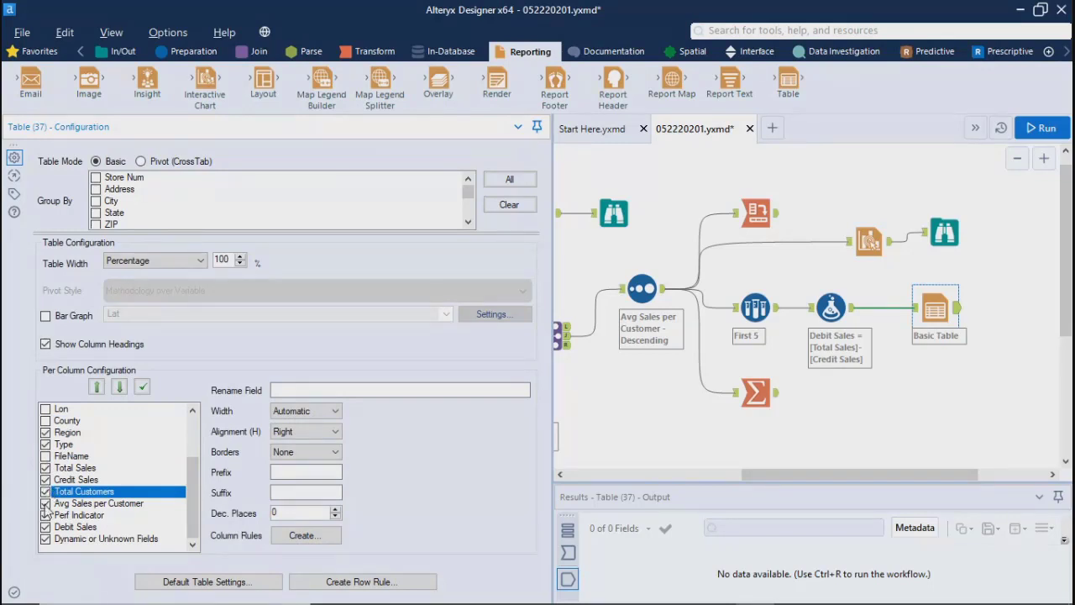
left_click(49, 515)
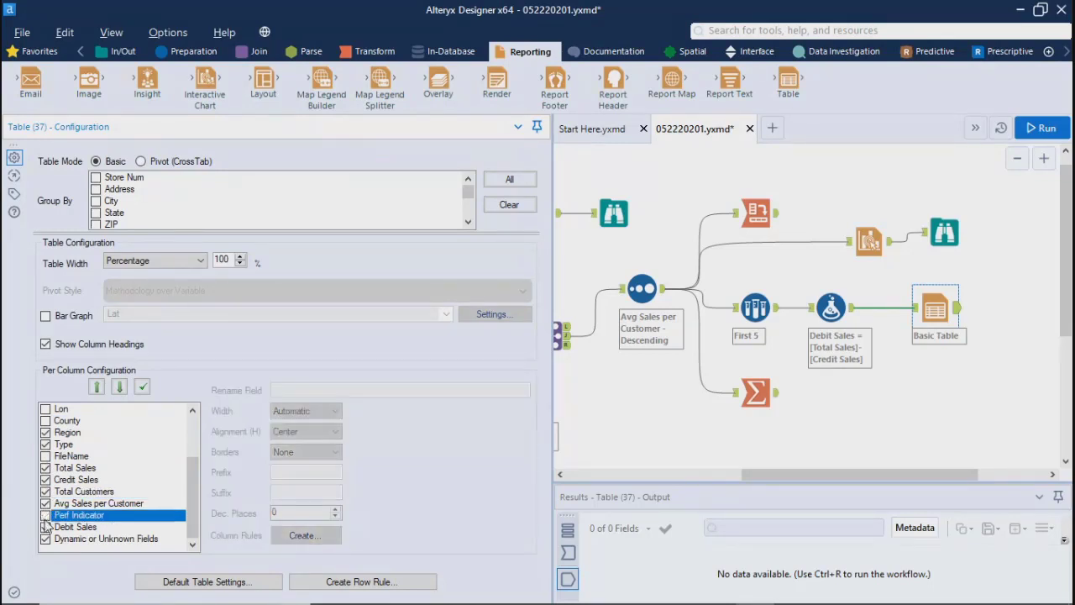
left_click(49, 526)
left_click(48, 542)
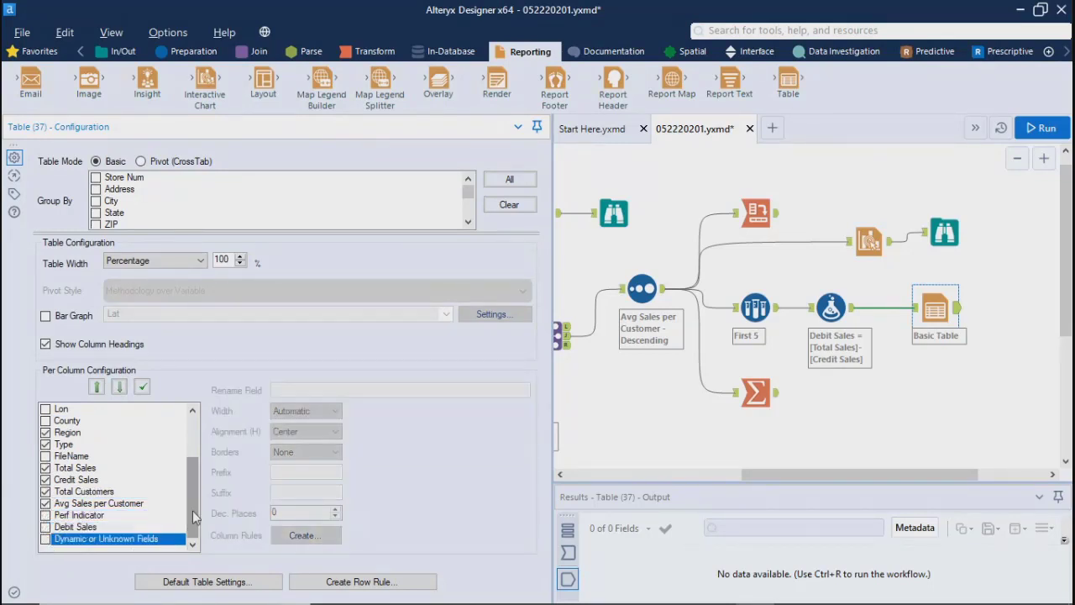
left_click_drag(194, 481, 194, 441)
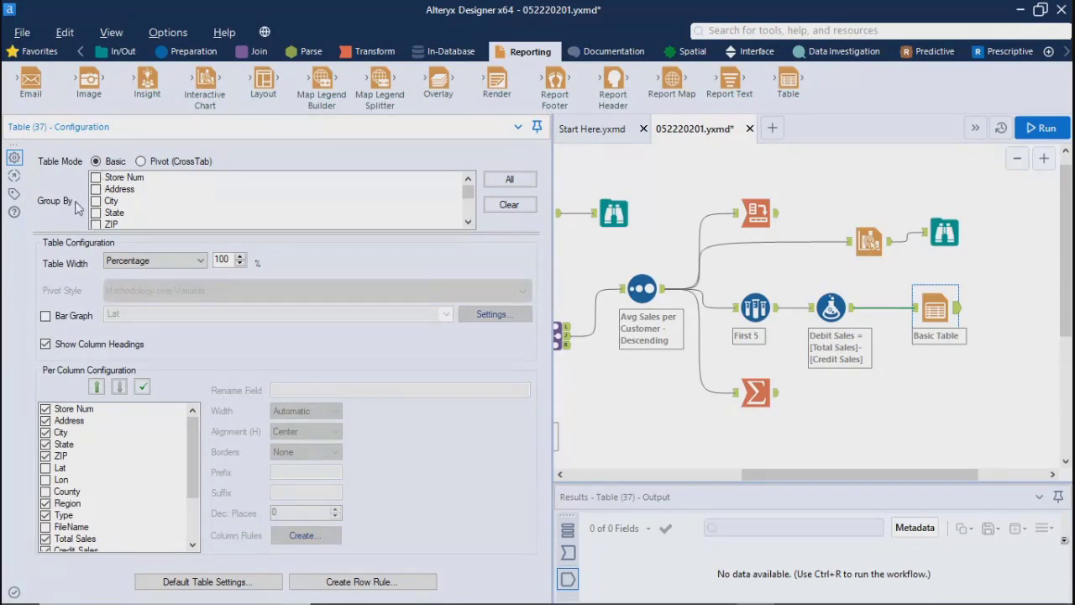
Step: Group the table by State and exclude the State column from the per-column configuration
mouse_move(473, 195)
left_mouse_down()
mouse_move(474, 221)
mouse_move(473, 209)
left_mouse_up()
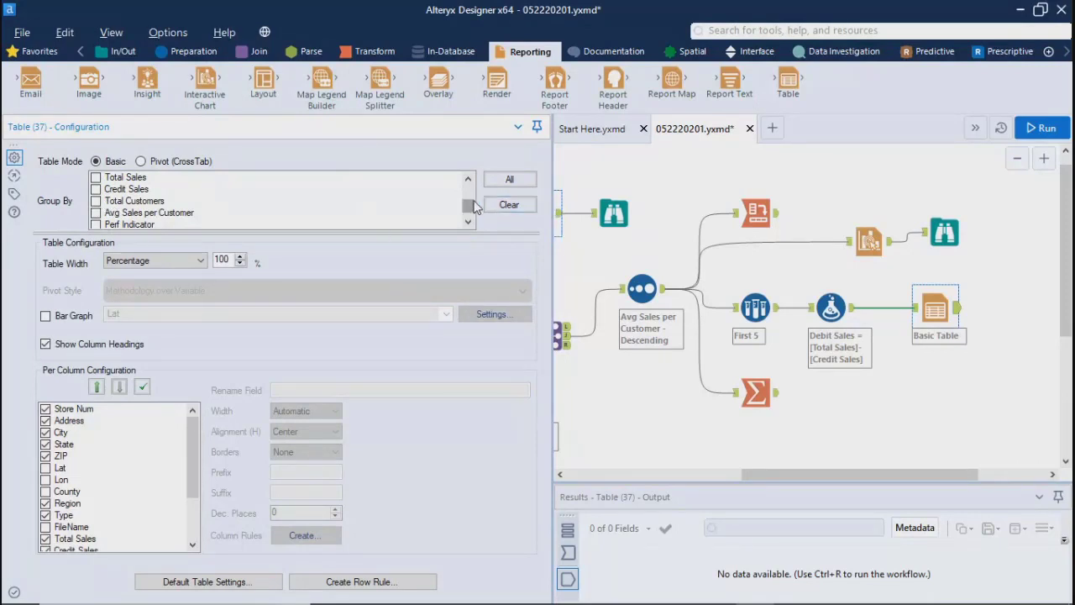
mouse_move(473, 206)
left_mouse_down()
mouse_move(473, 220)
mouse_move(468, 192)
left_mouse_up()
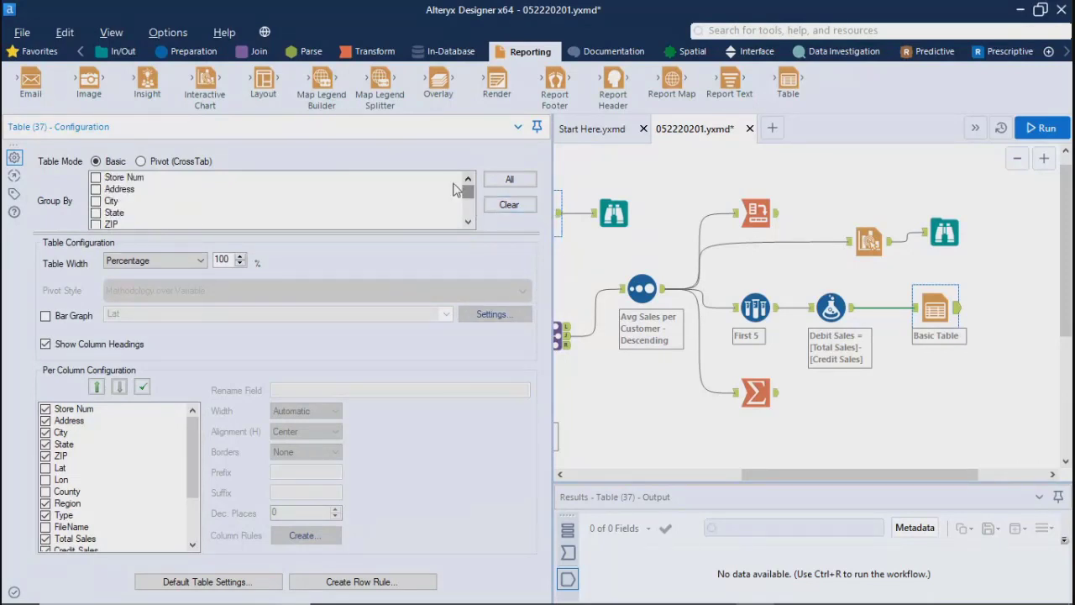
left_click(97, 214)
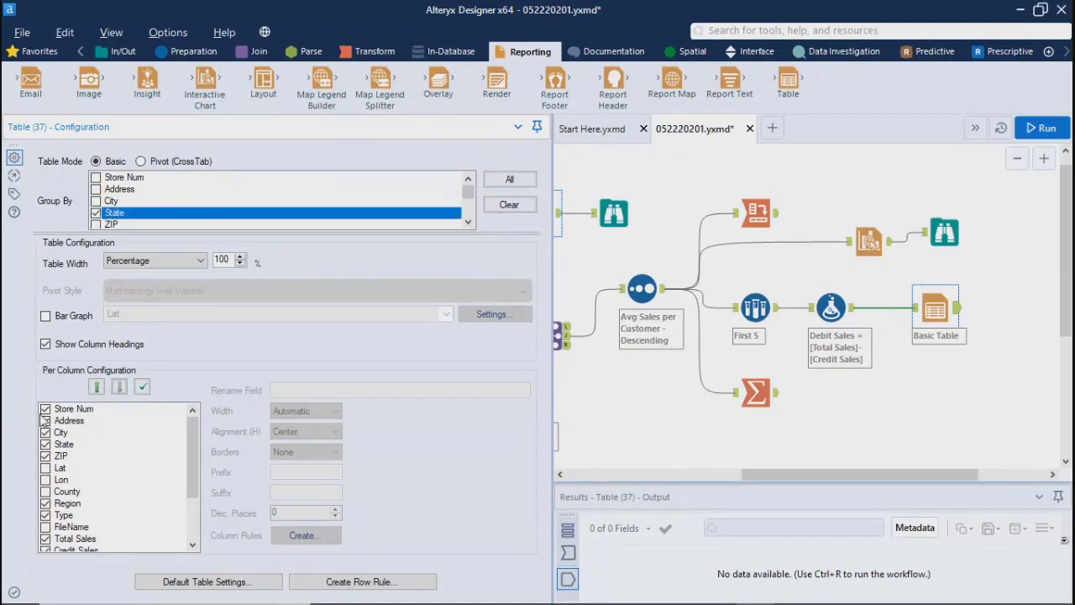
left_click(45, 444)
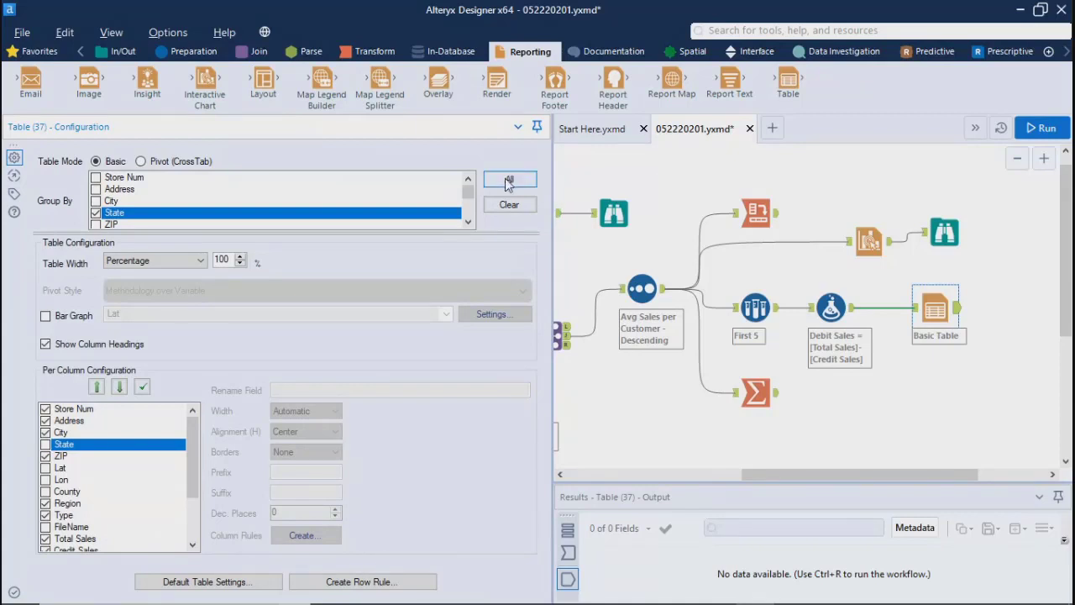
Step: Run the workflow and show the Table tool's output in an enlarged results pane
left_click(1023, 246)
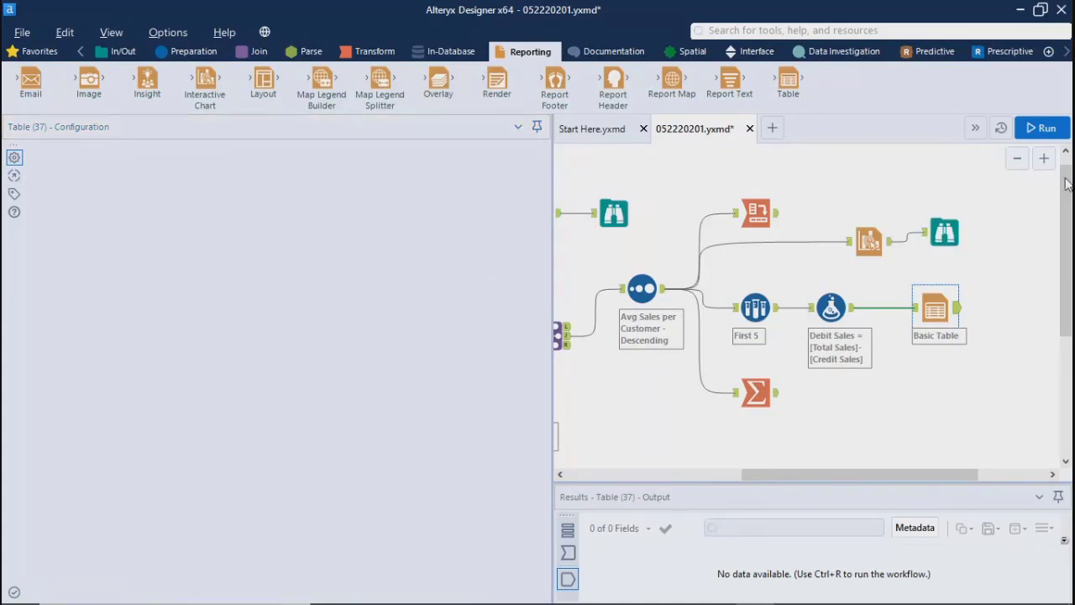
left_click(1042, 128)
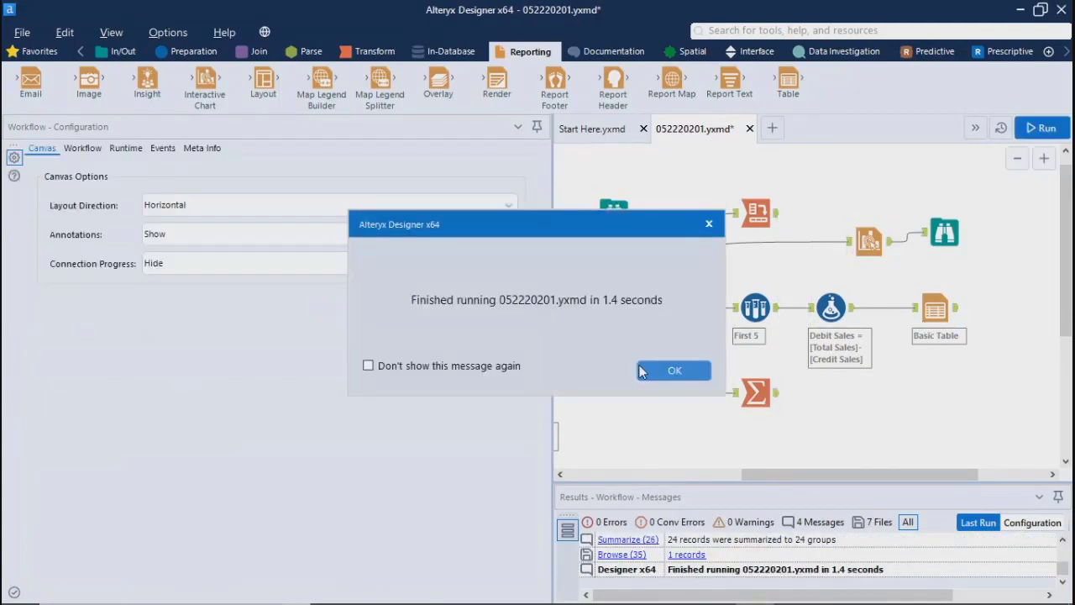
left_click(642, 370)
left_click(935, 310)
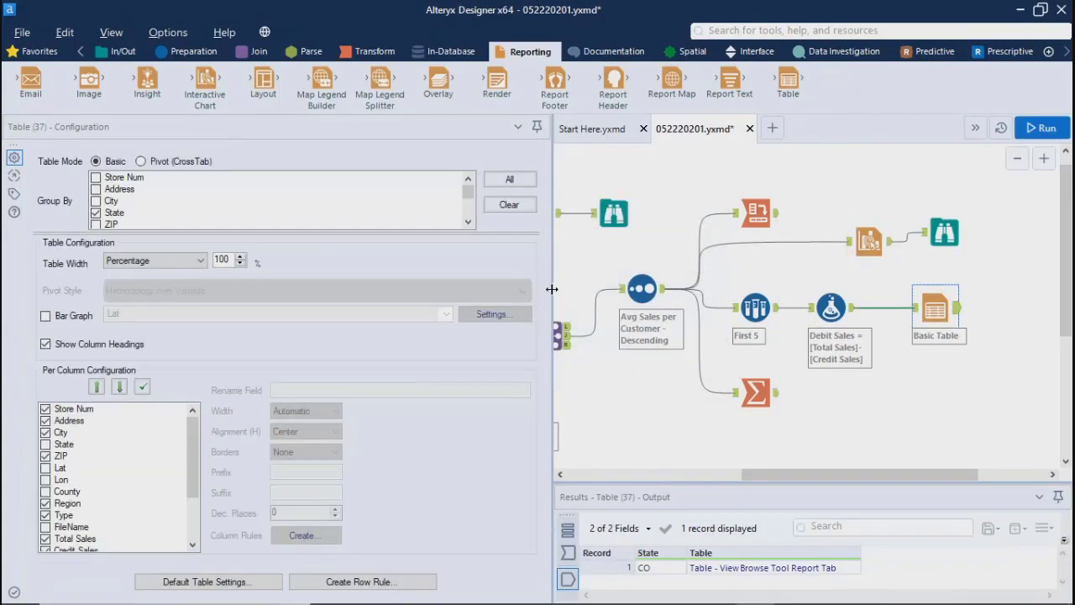
left_click_drag(551, 289, 180, 270)
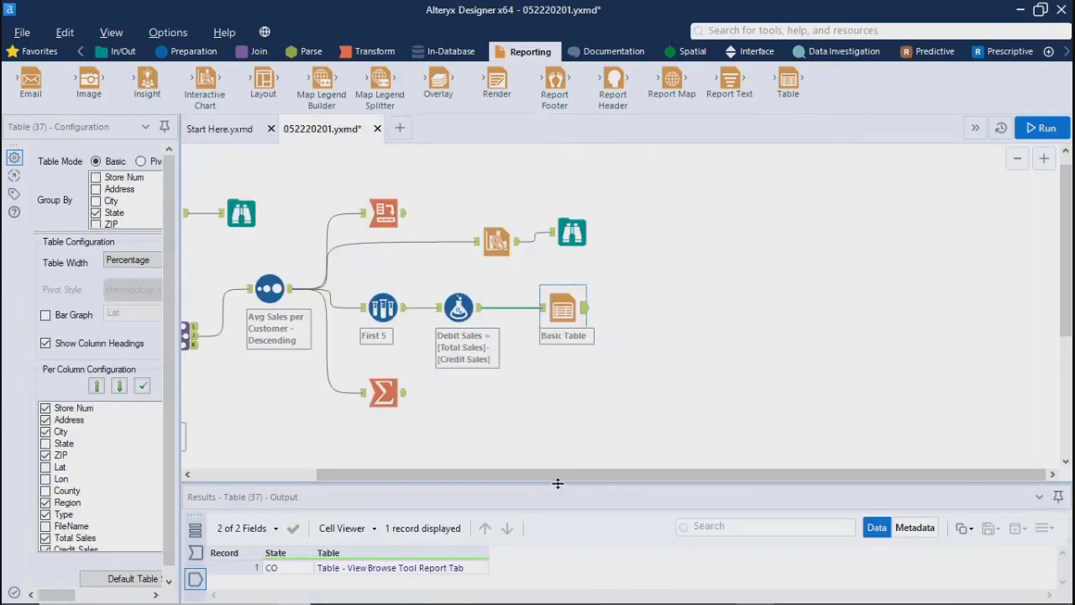
left_click_drag(557, 483, 561, 356)
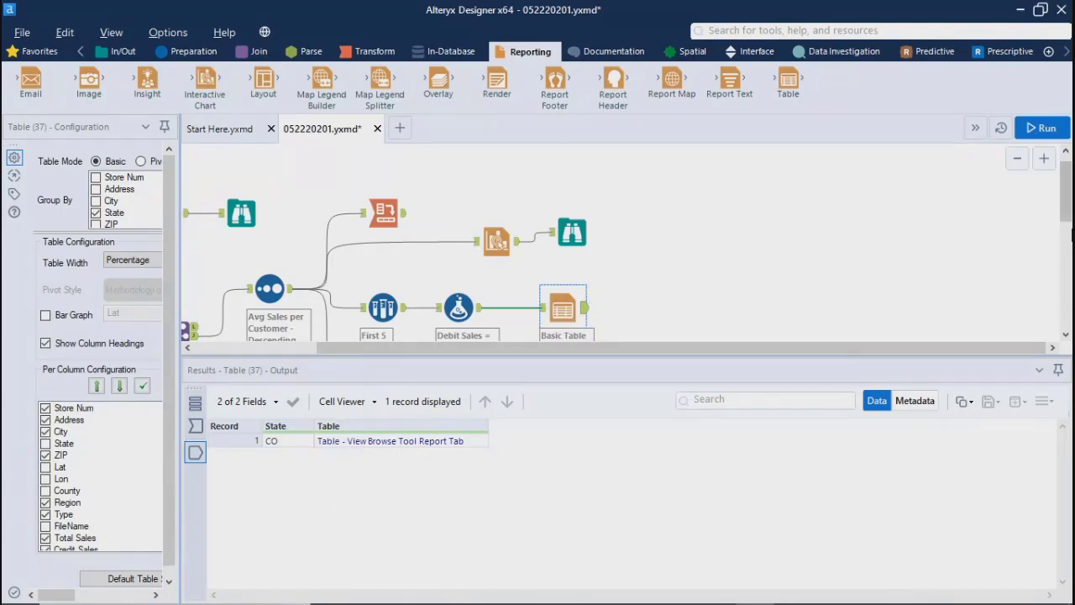
Step: Add a Browse tool after the Basic Table tool and run the workflow again
scroll(1069, 235, "down", 2)
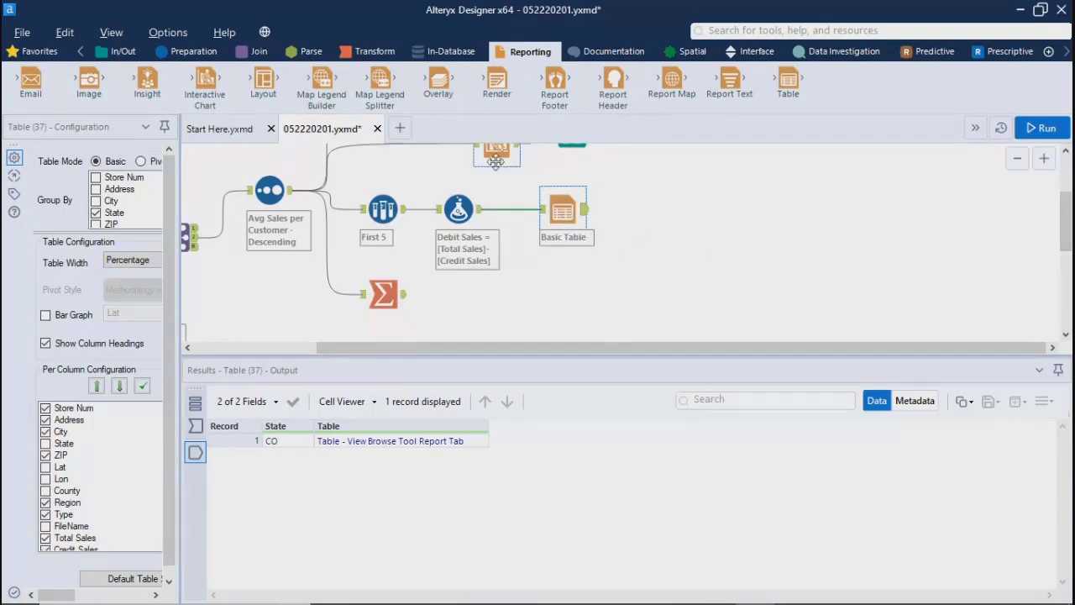
right_click(586, 212)
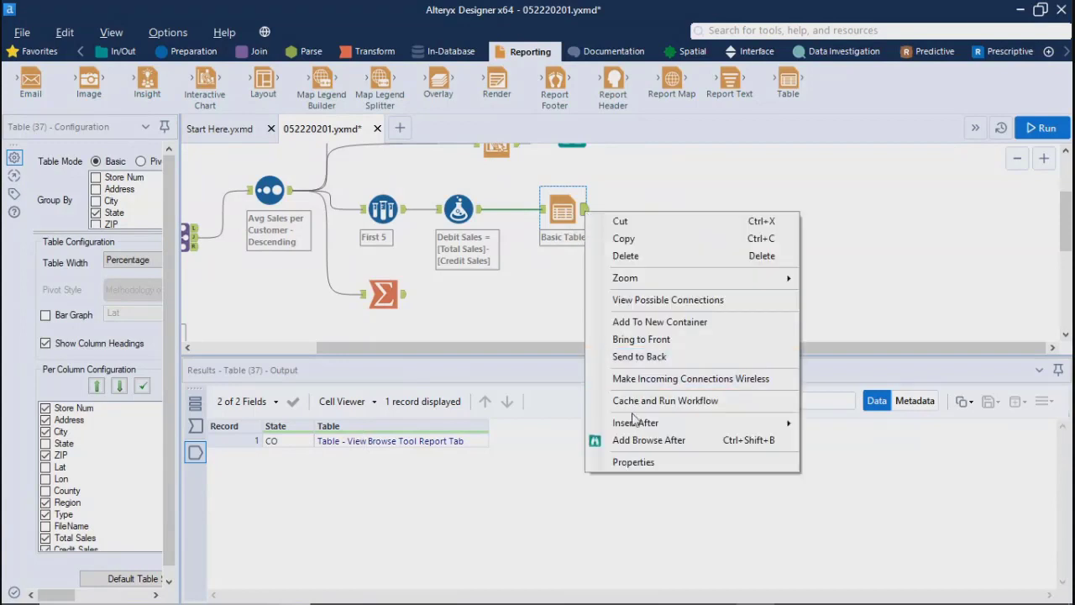
left_click(649, 440)
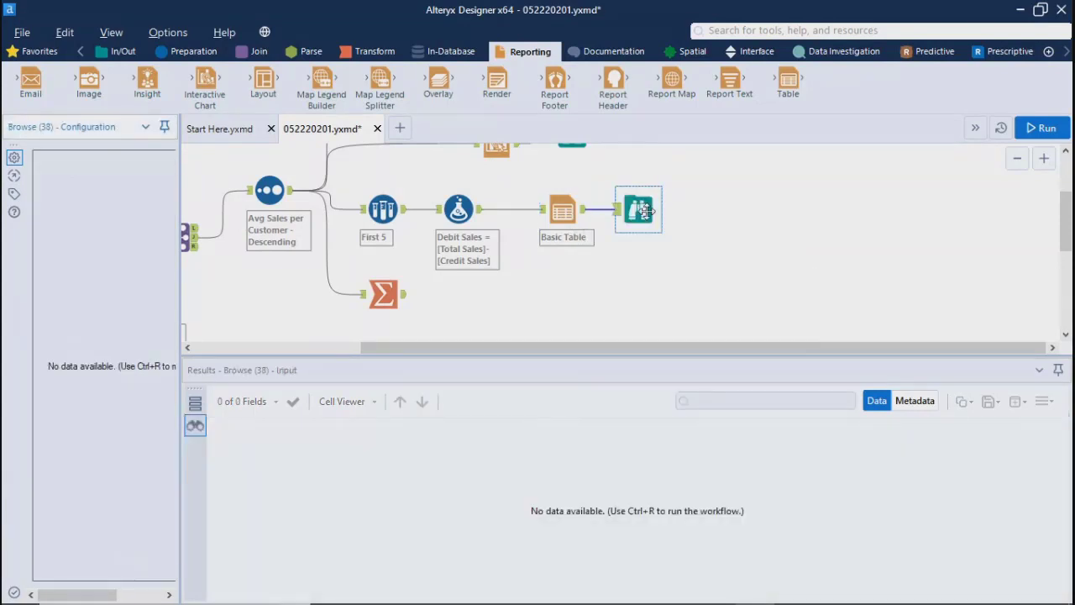
left_click(1042, 128)
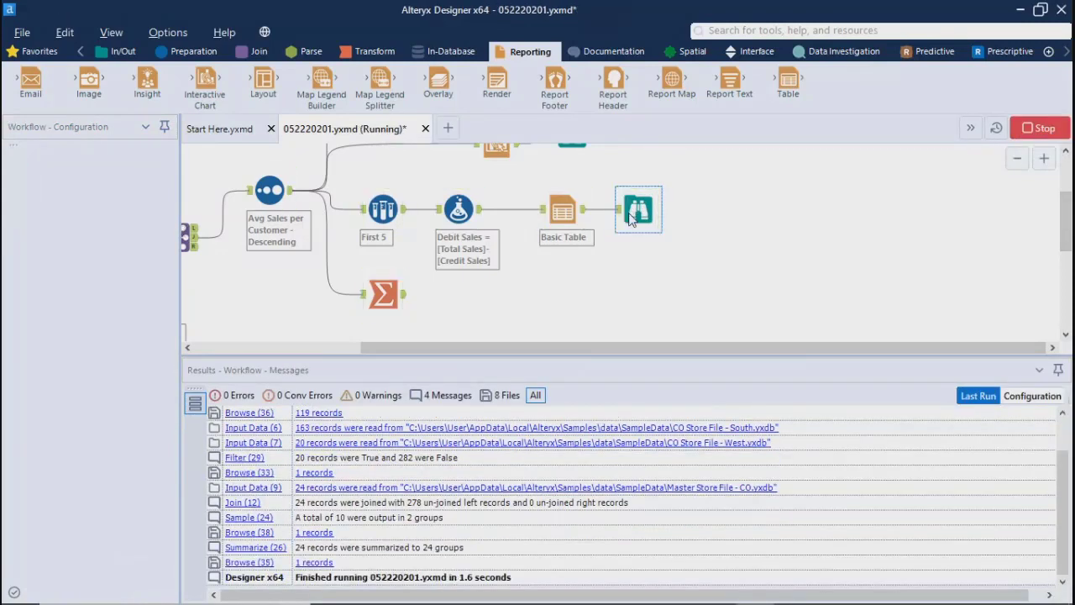
Step: View the Browse tool's full report table in a widened configuration pane and check its profile view
left_click(673, 371)
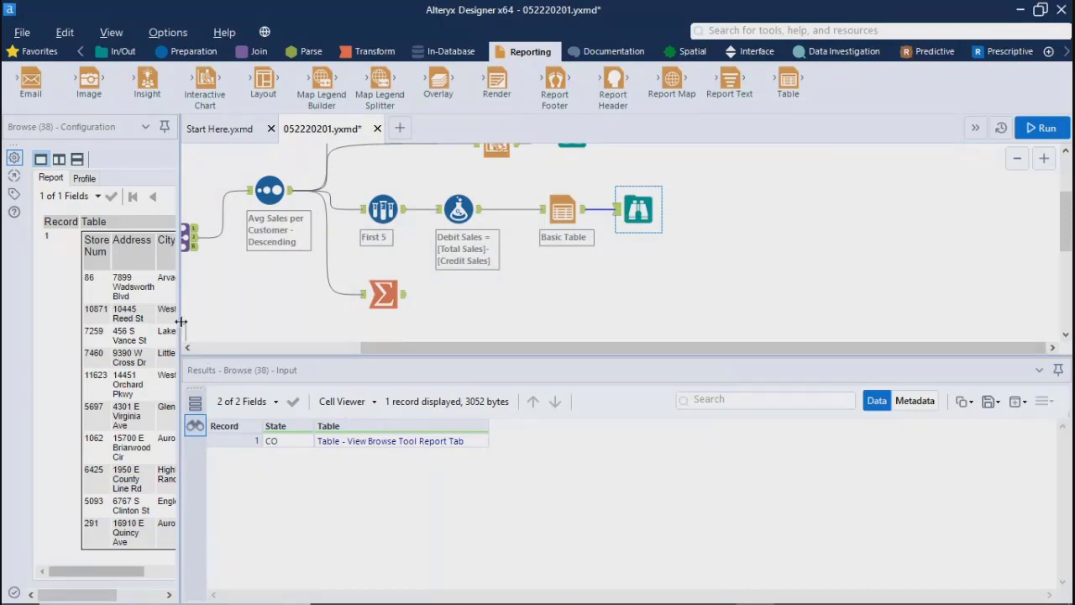
left_click_drag(178, 325, 768, 342)
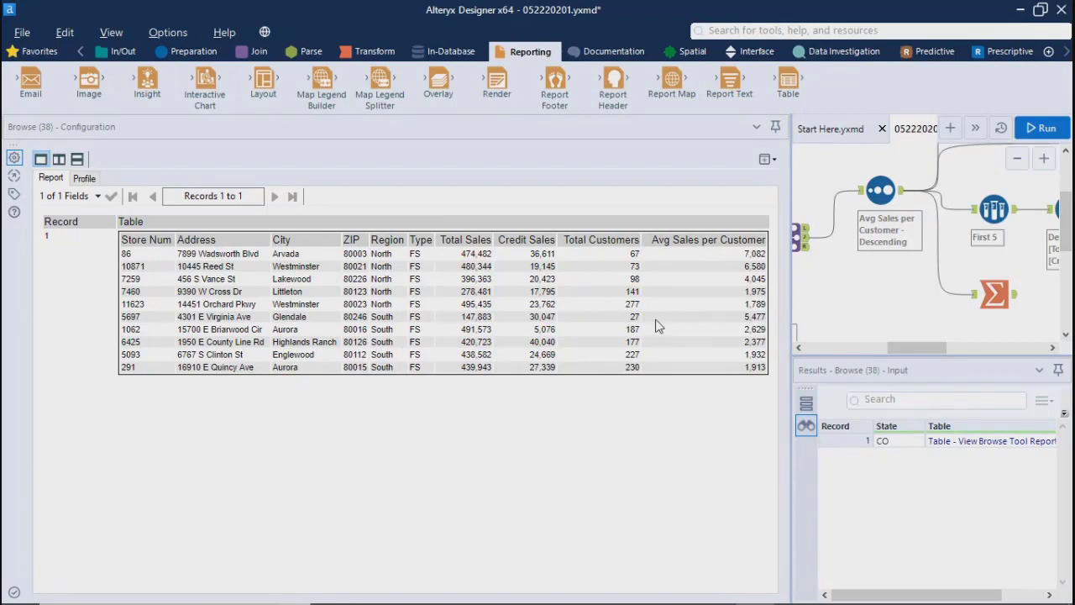
left_click(82, 179)
left_click(51, 178)
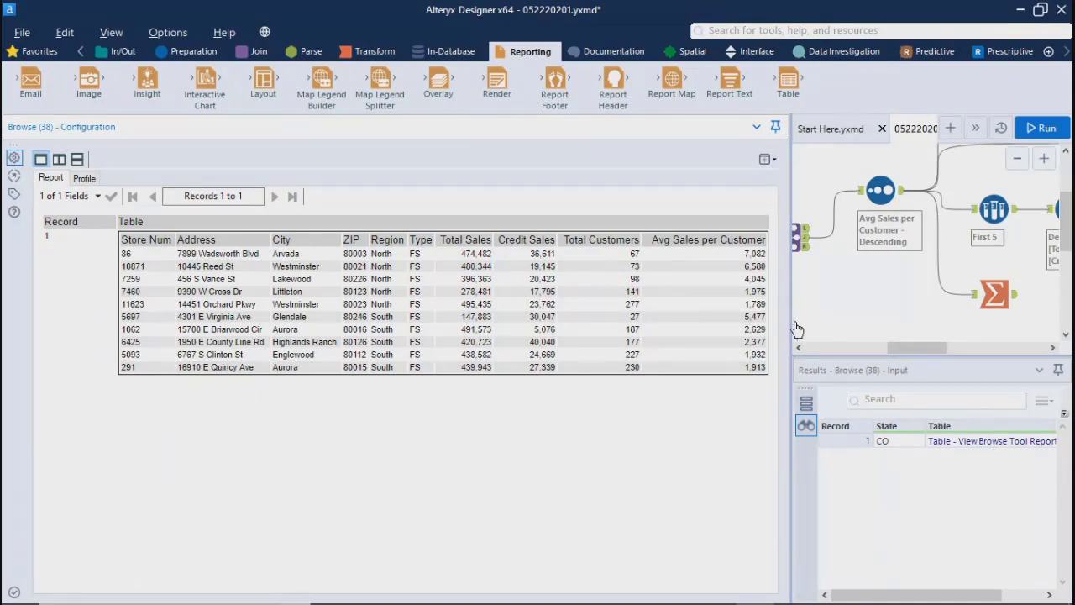
left_click_drag(791, 322, 155, 322)
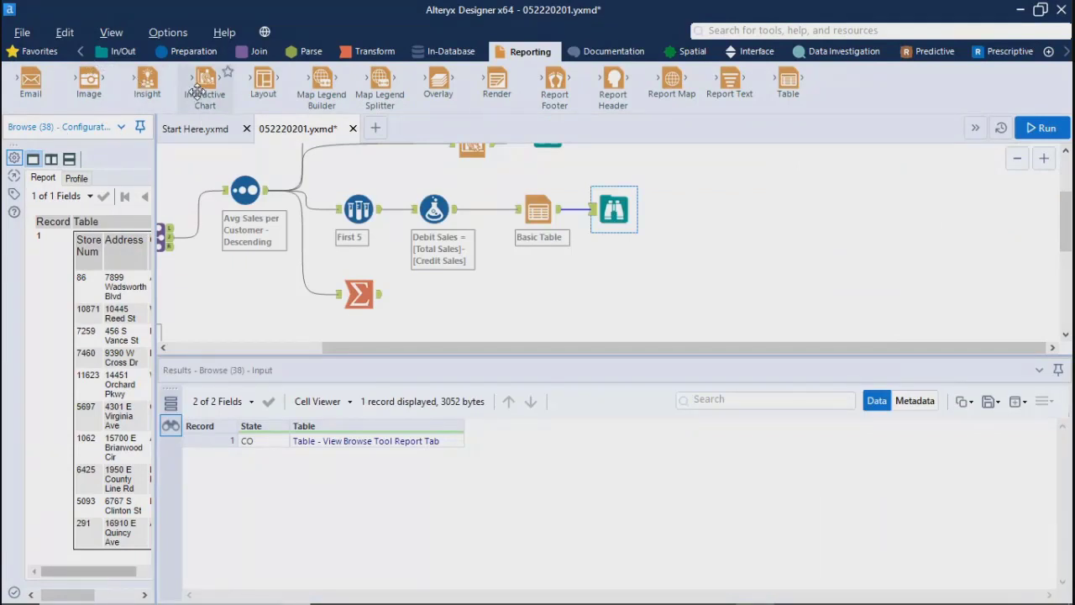
Step: Examine the store rows of the Browse report side by side with the workflow canvas
left_click_drag(379, 346, 195, 352)
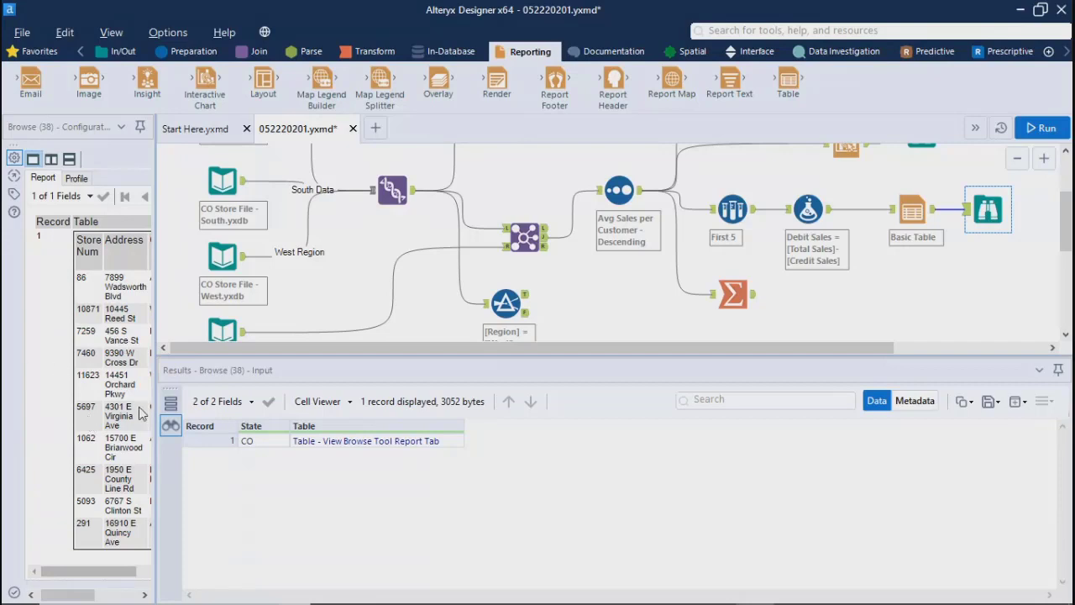
left_click_drag(156, 387, 464, 399)
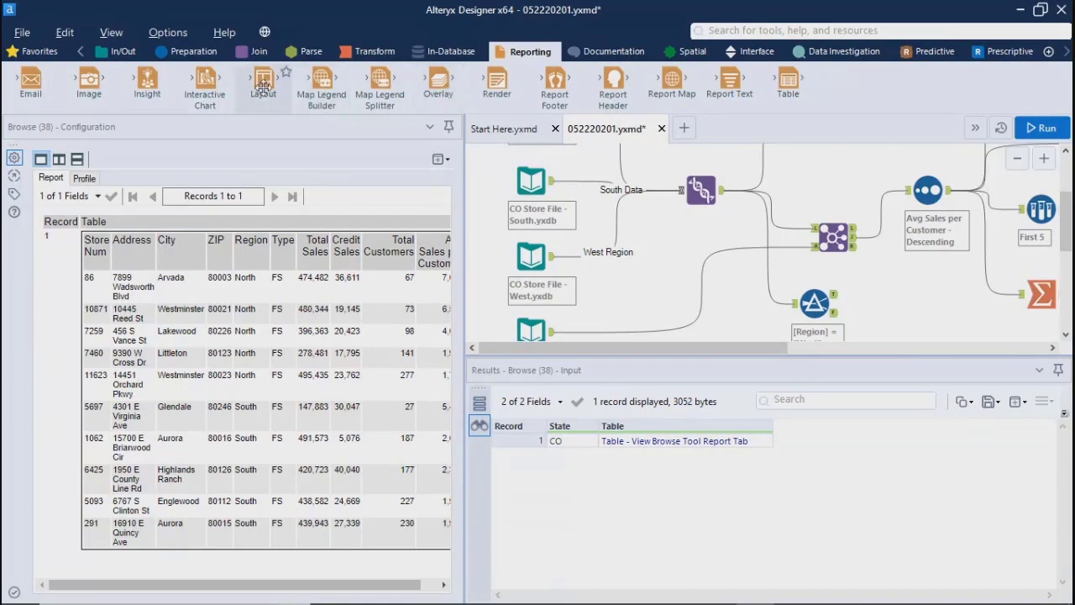
left_click_drag(180, 309, 257, 443)
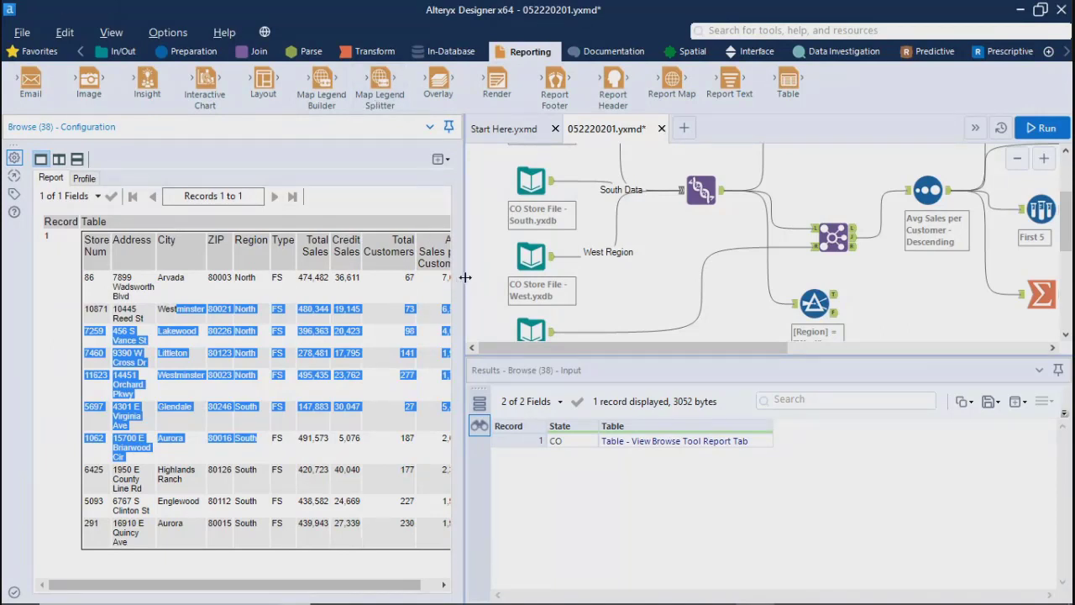
left_click_drag(464, 279, 375, 273)
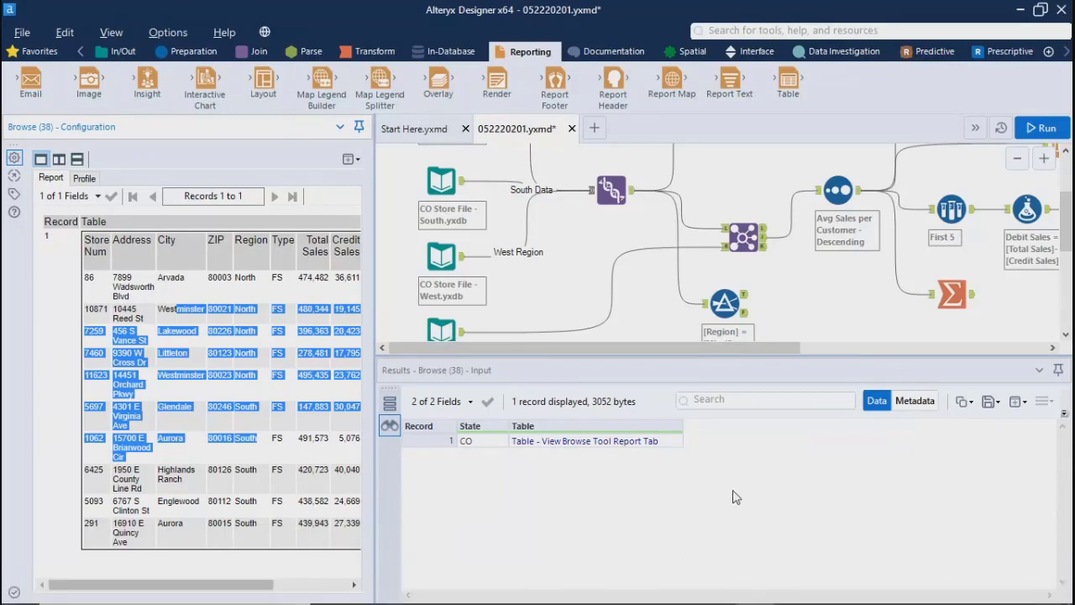
left_click(146, 331)
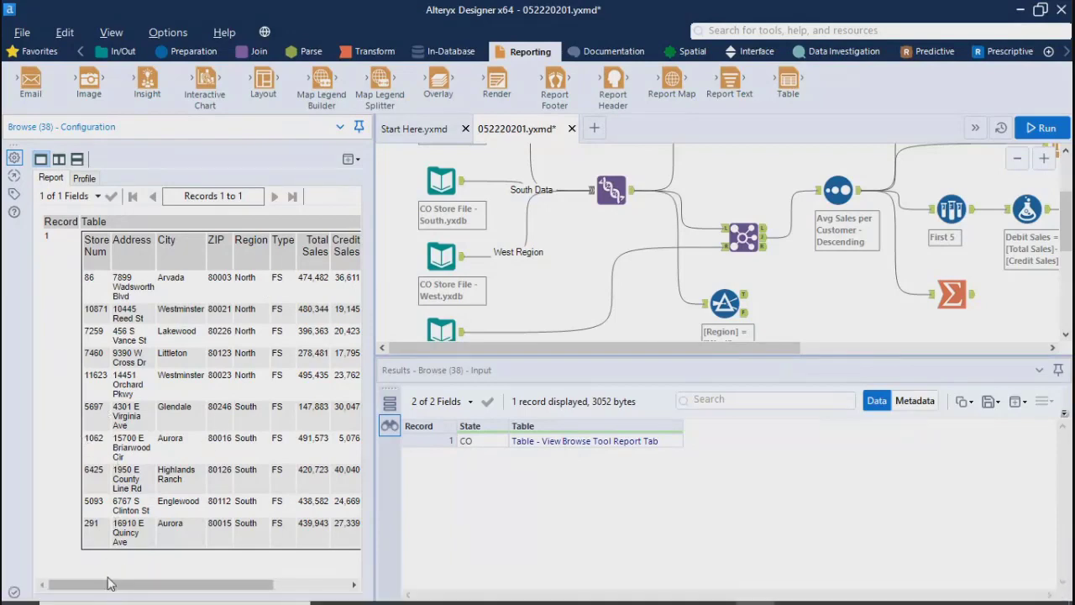
mouse_move(136, 584)
left_mouse_down()
mouse_move(261, 598)
mouse_move(126, 596)
left_mouse_up()
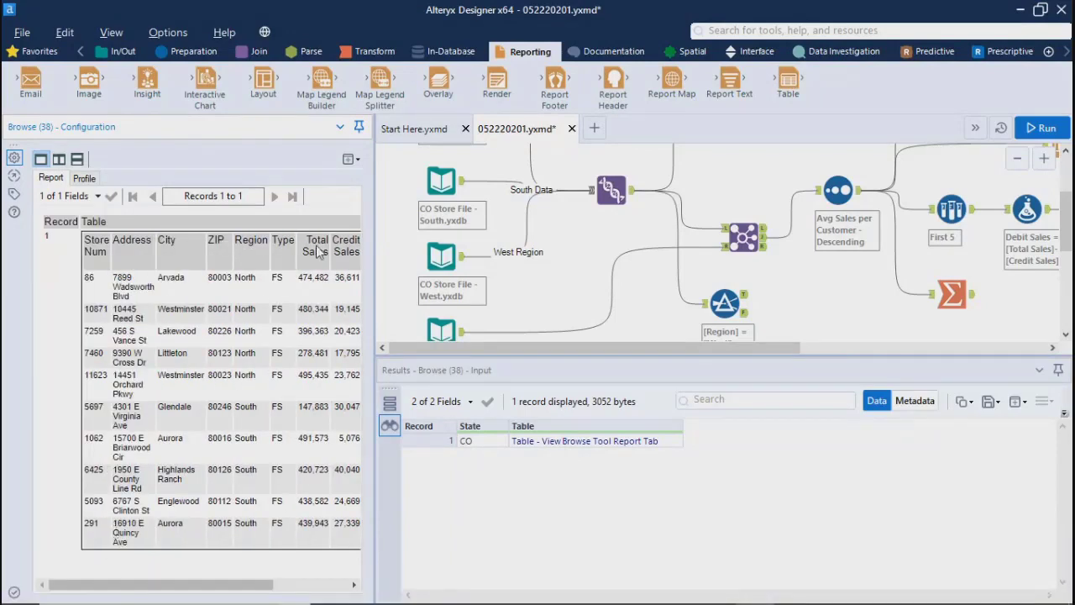
Step: Check the Browse report's new-window choices, its profile view and the options available on the rendered table
left_click(351, 159)
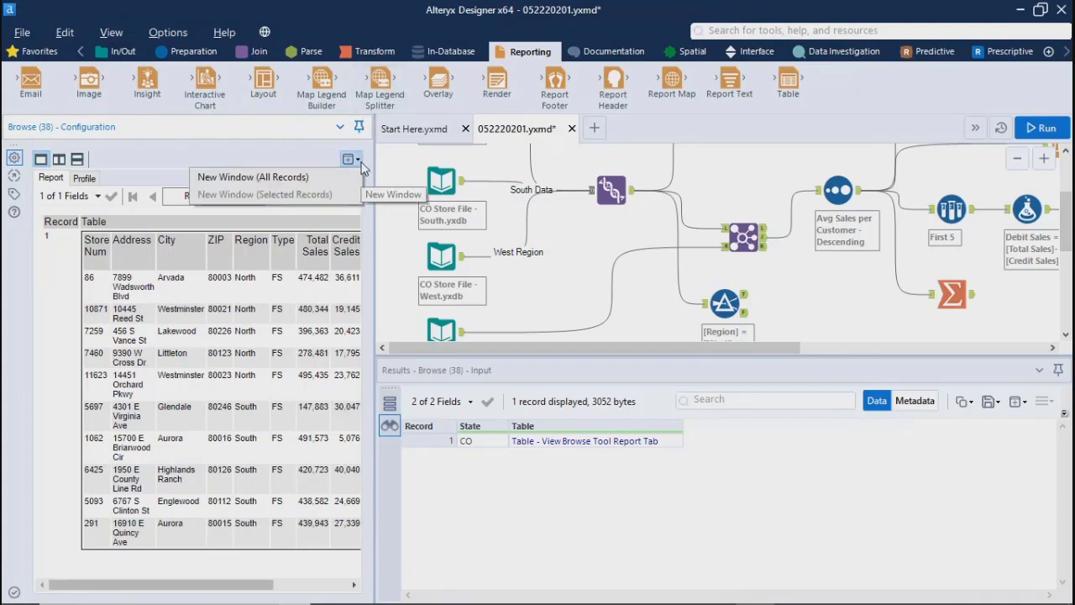
left_click(82, 179)
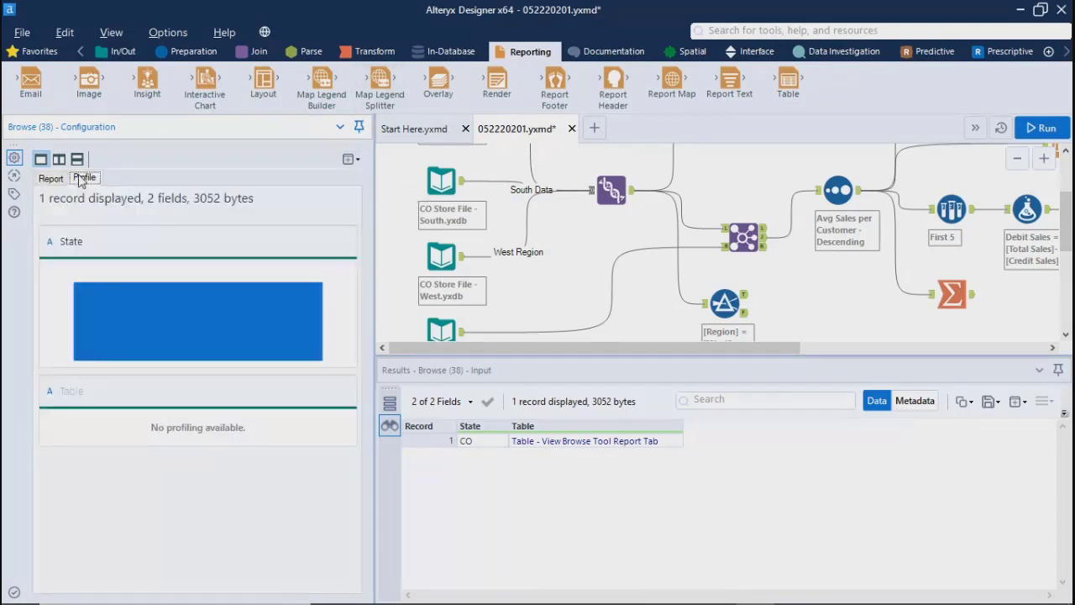
left_click(54, 179)
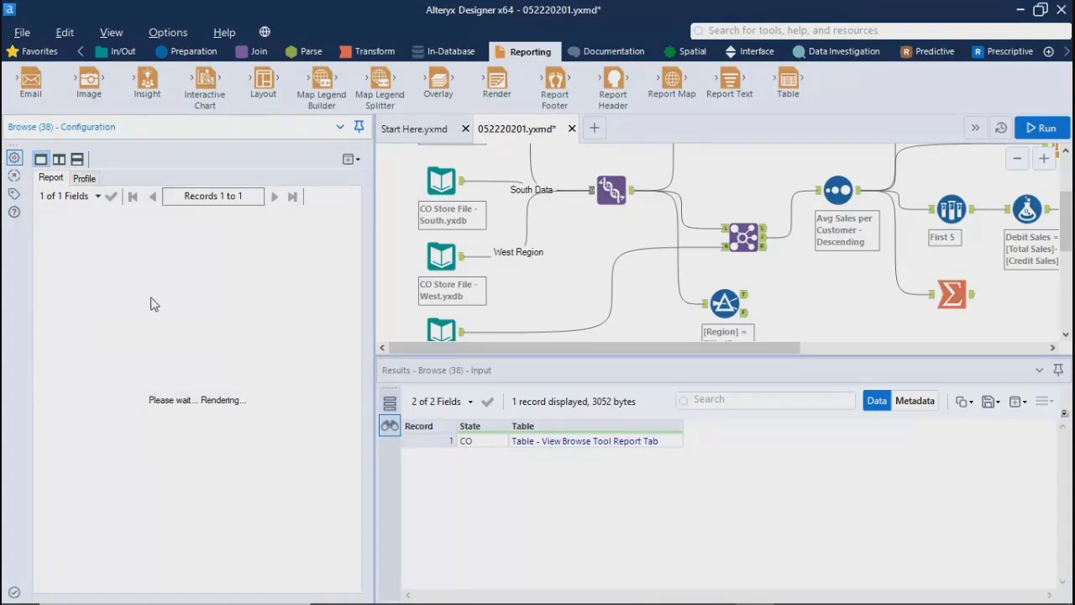
right_click(202, 310)
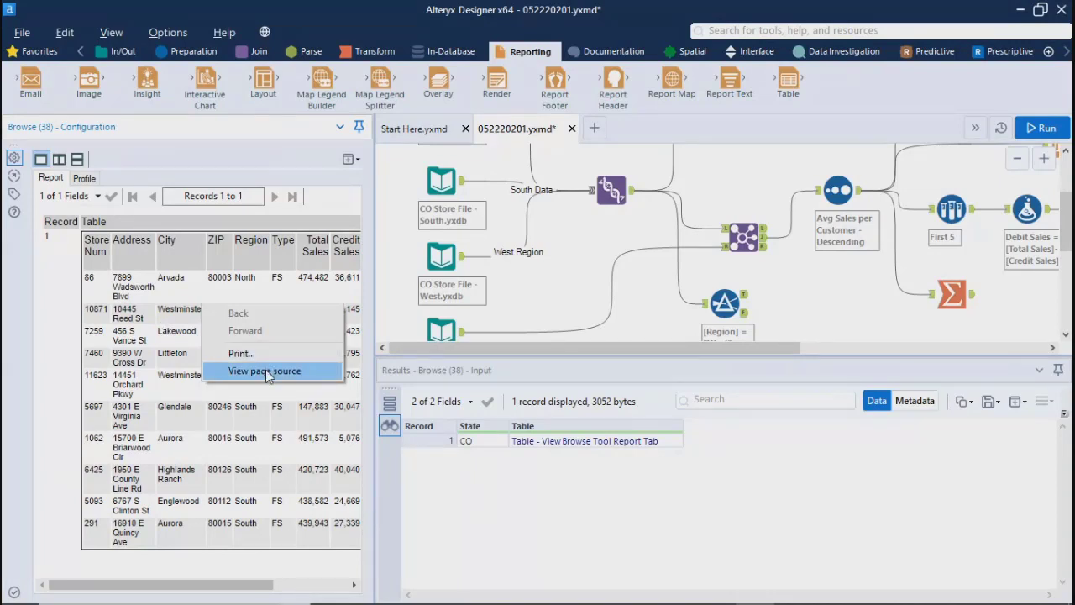
left_click(263, 434)
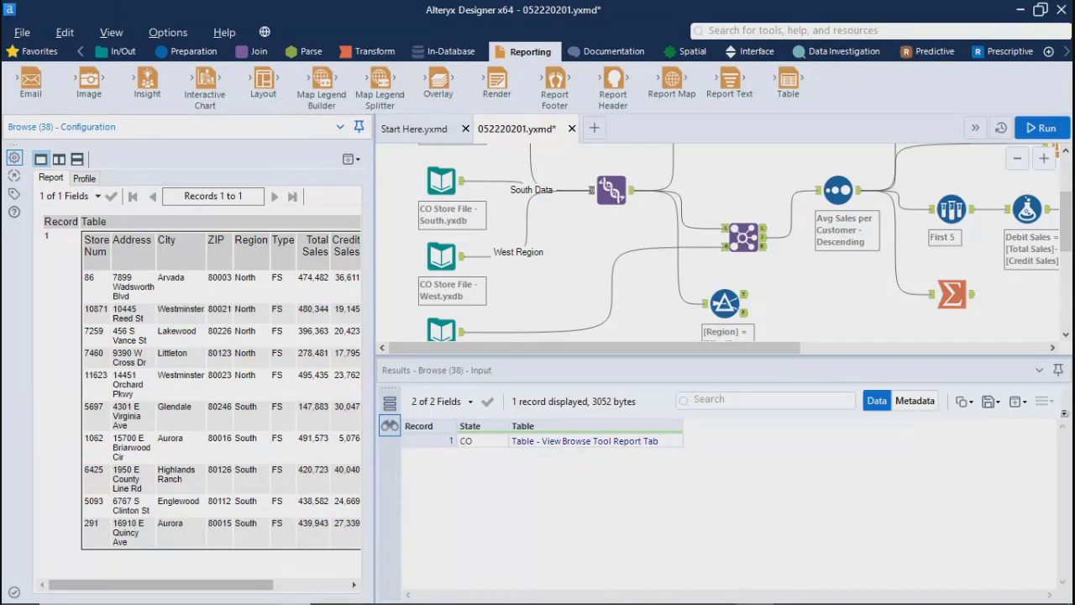
left_click(450, 466)
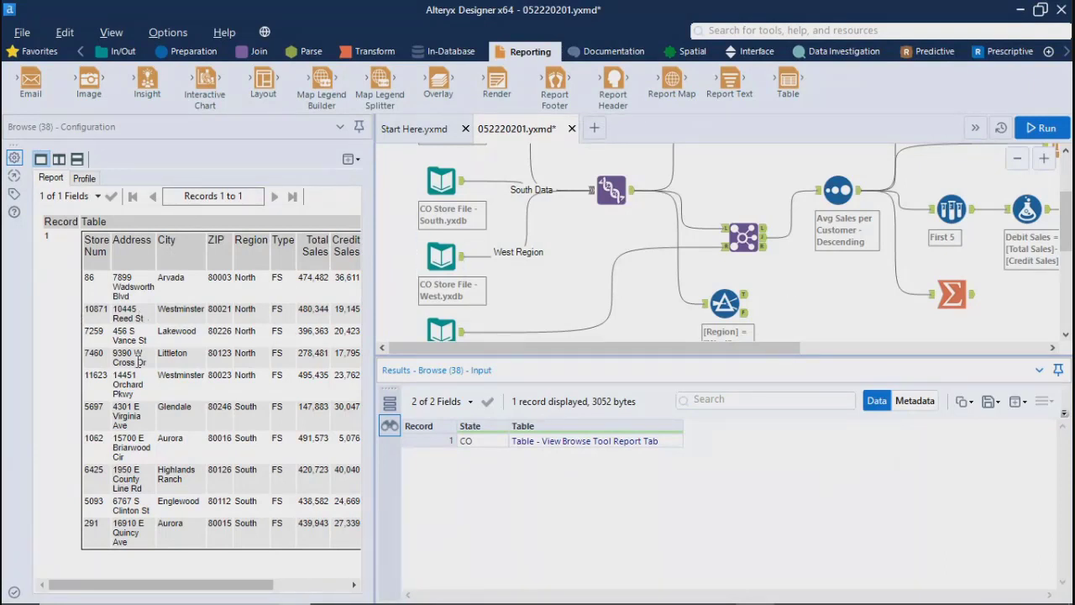
Step: Review all report columns through Avg Sales per Customer, and restore the wide canvas view
mouse_move(159, 588)
left_mouse_down()
mouse_move(206, 588)
mouse_move(157, 588)
left_mouse_up()
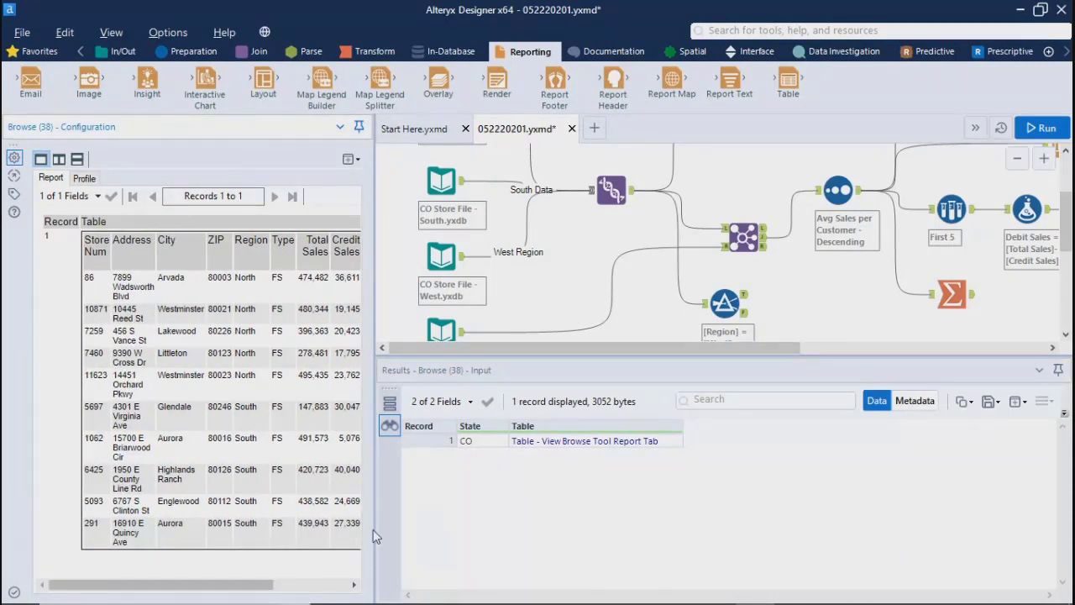
left_click_drag(373, 529, 504, 529)
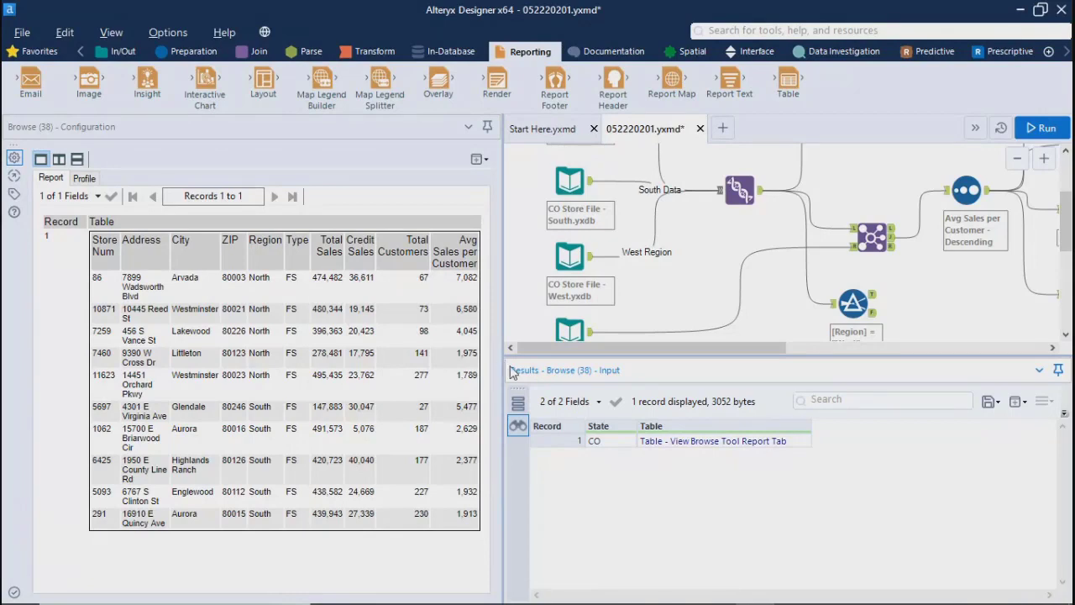
left_click_drag(501, 368, 146, 363)
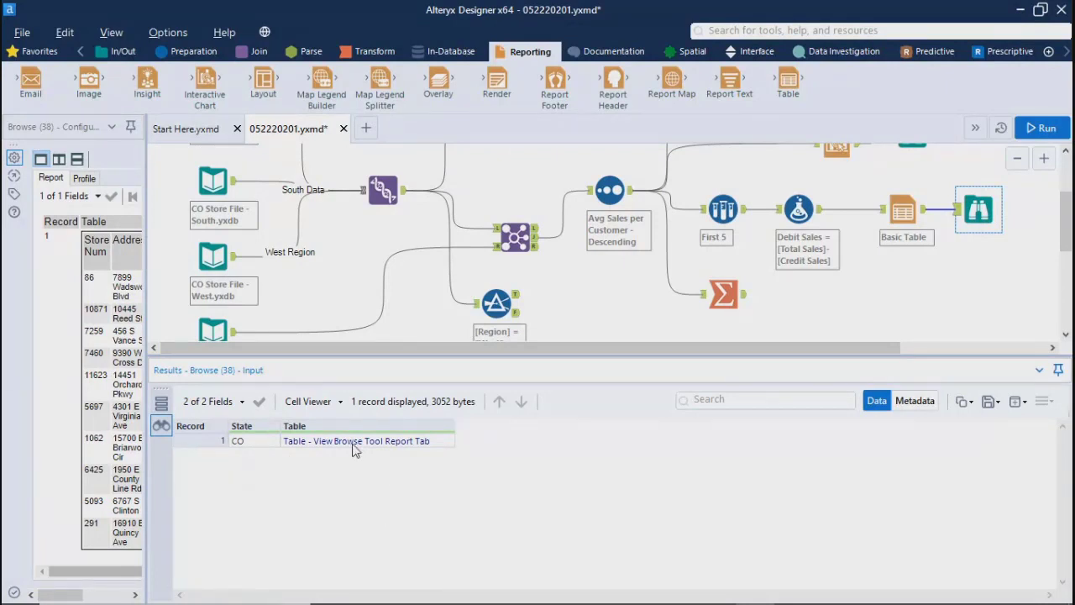
Step: Place an Output Data tool on the Join tool's R output and delete it again
left_click(111, 54)
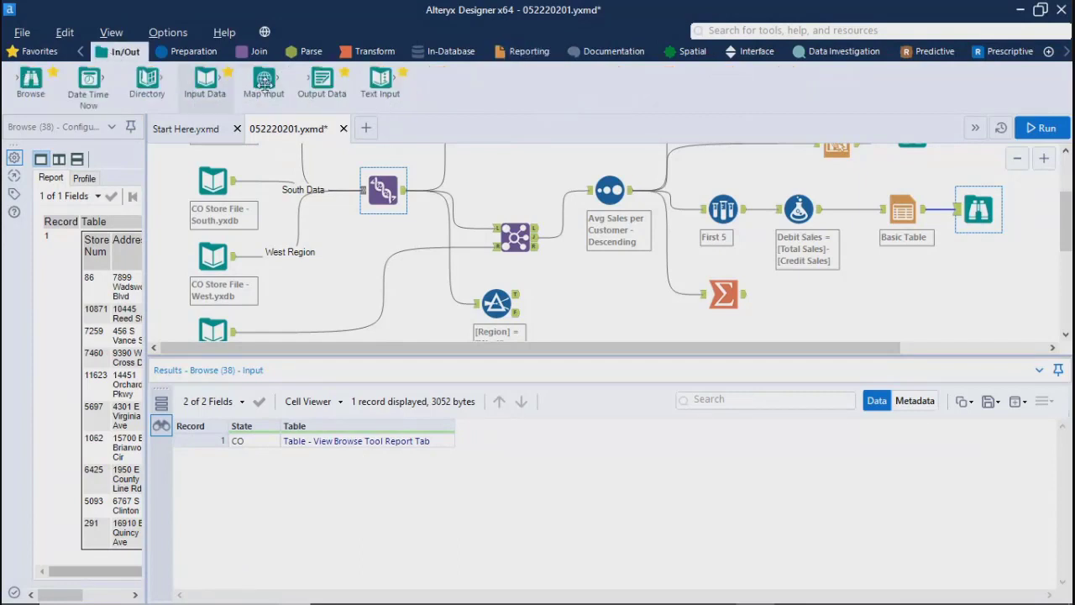
left_click_drag(325, 84, 600, 290)
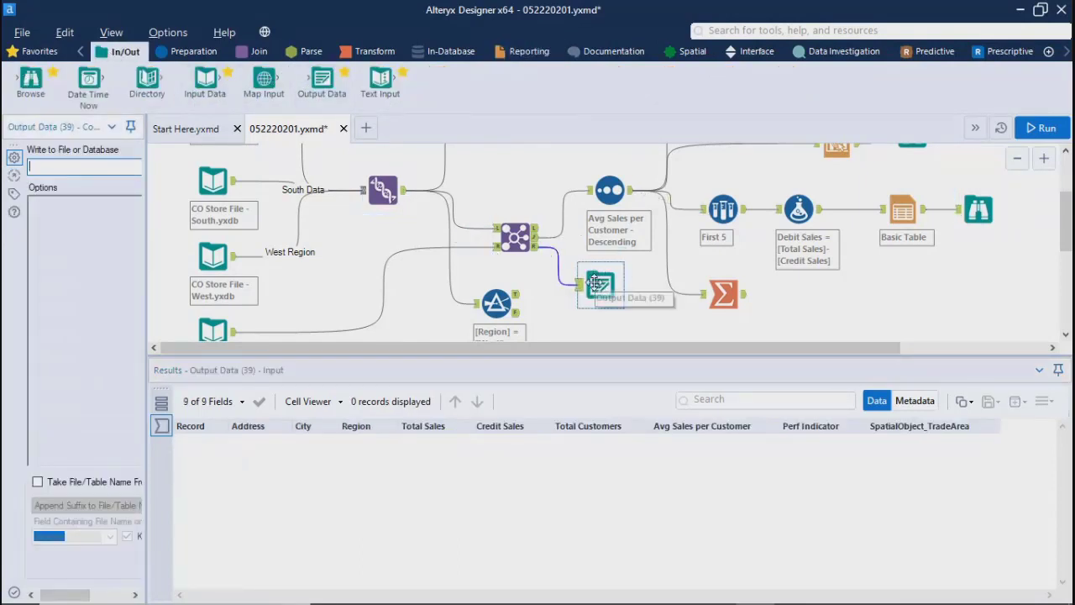
left_click(594, 283)
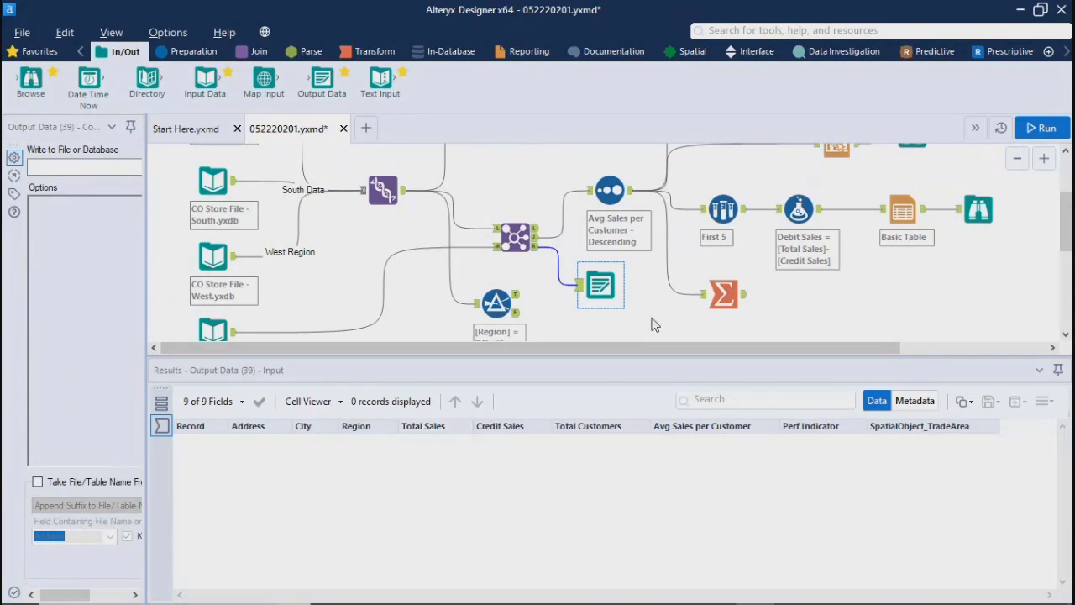
left_click(525, 52)
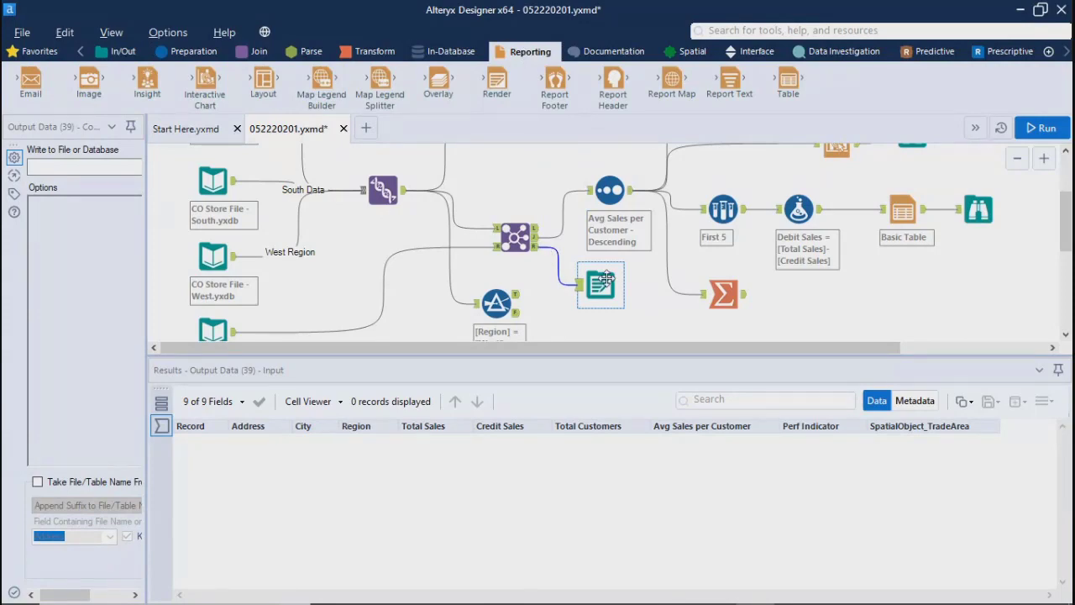
key("Delete")
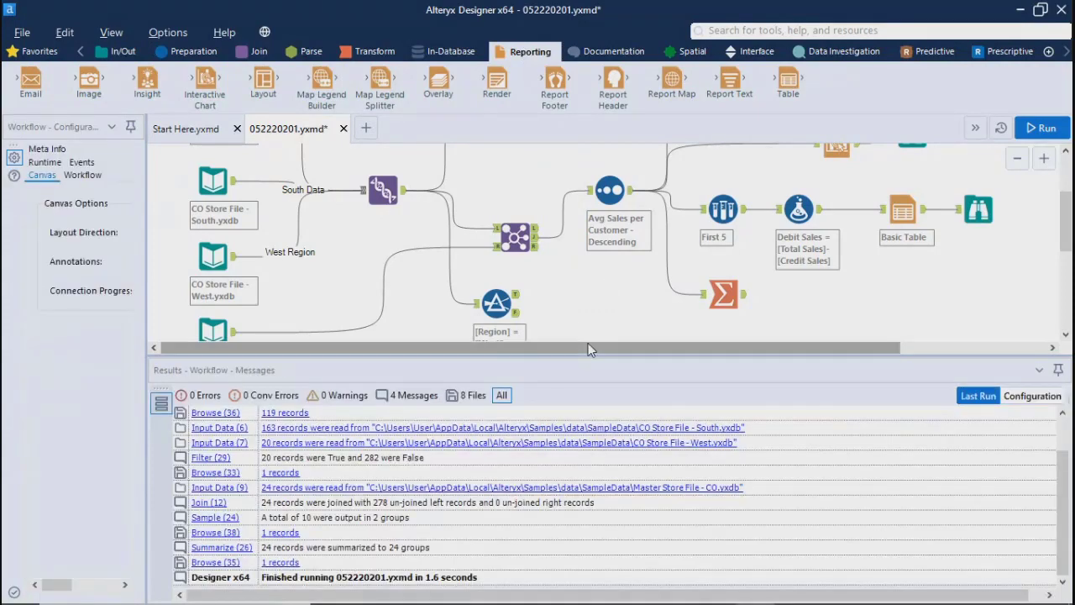
Step: Enlarge the workflow canvas by shrinking the results pane, and look over the whole workflow
left_click_drag(589, 345, 395, 374)
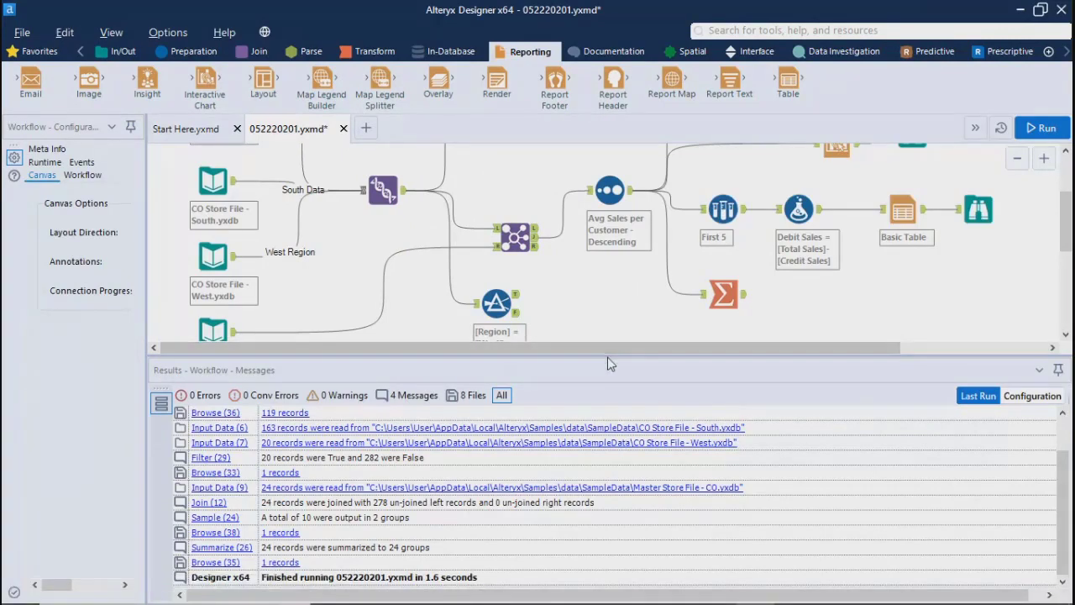
left_click_drag(607, 359, 606, 474)
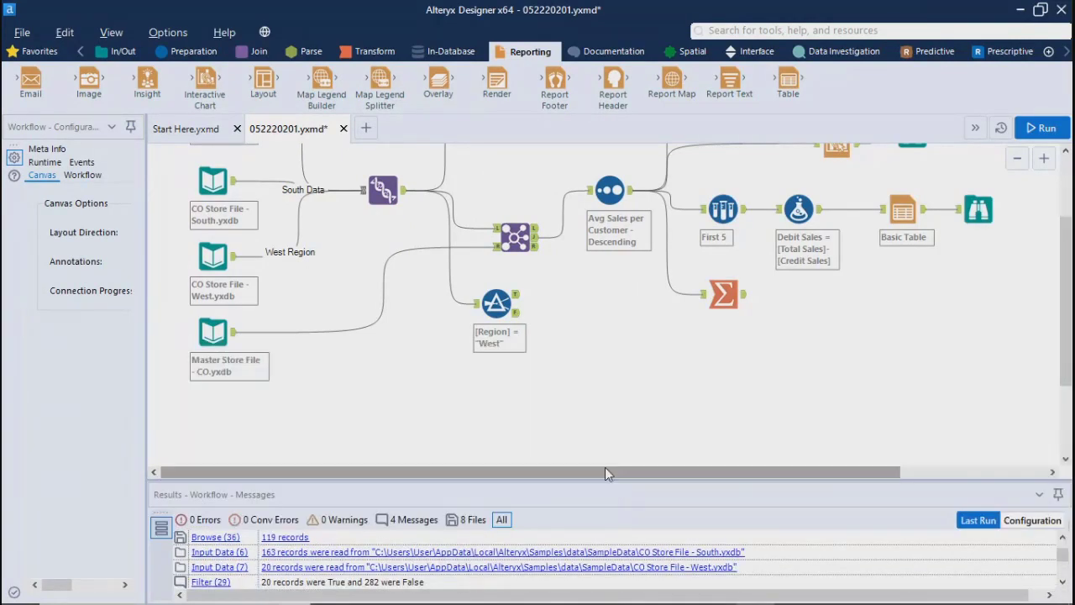
left_click_drag(447, 473, 211, 448)
scroll(603, 399, "up", 3)
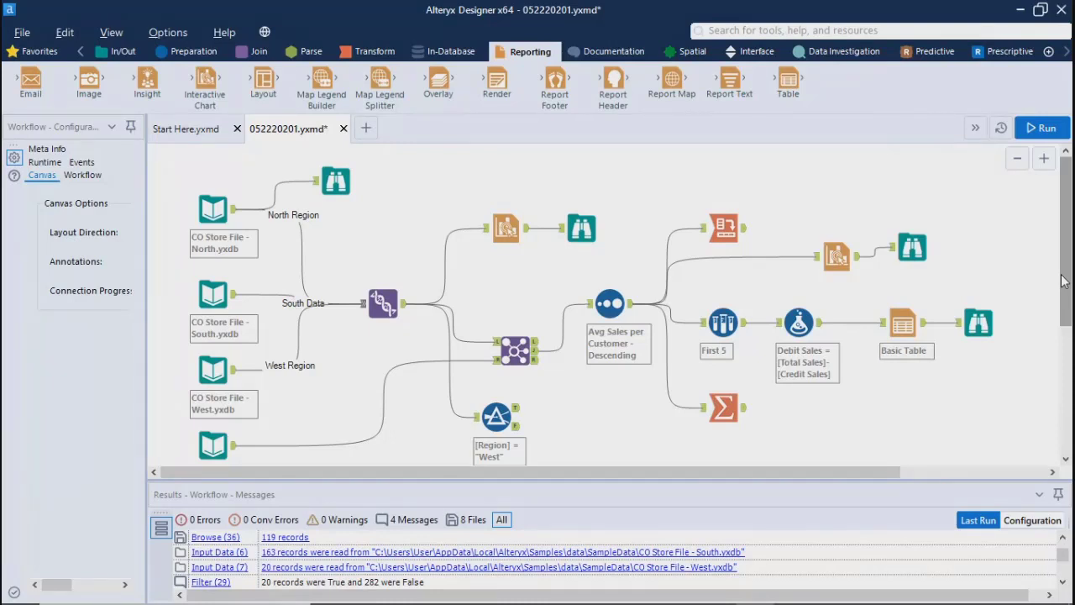
mouse_move(1063, 282)
left_mouse_down()
mouse_move(1062, 328)
mouse_move(1060, 270)
left_mouse_up()
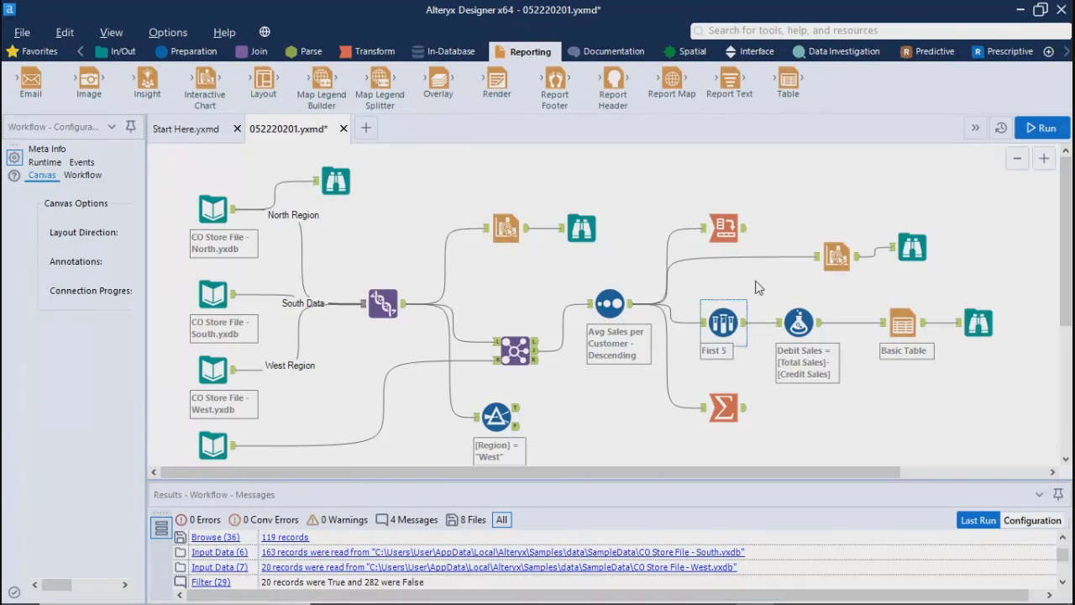
Step: Search the available tools for "tableau"
left_click(193, 52)
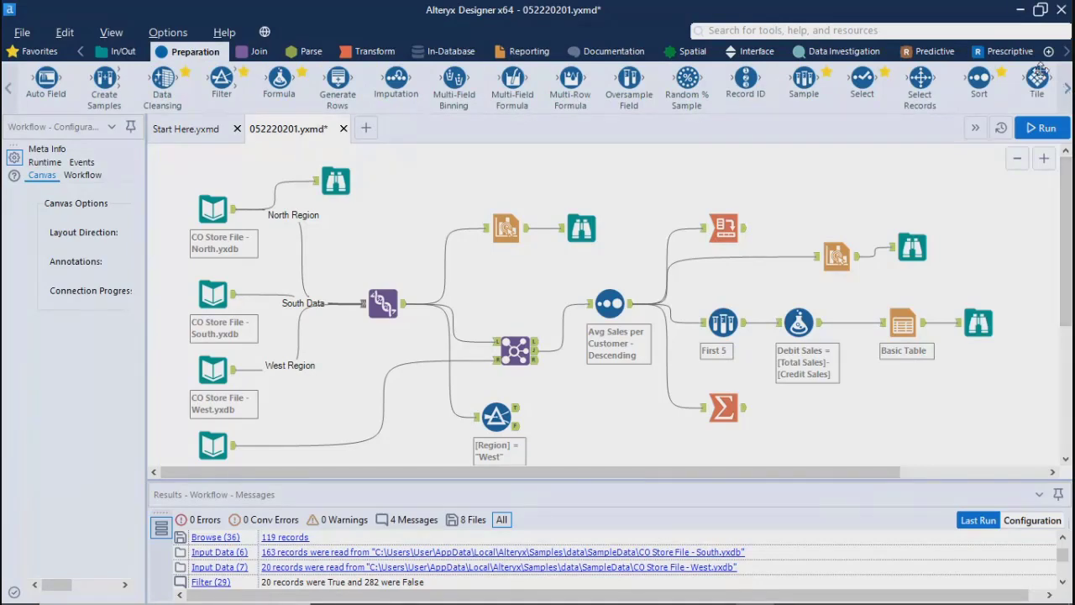
left_click(857, 32)
type("tablea")
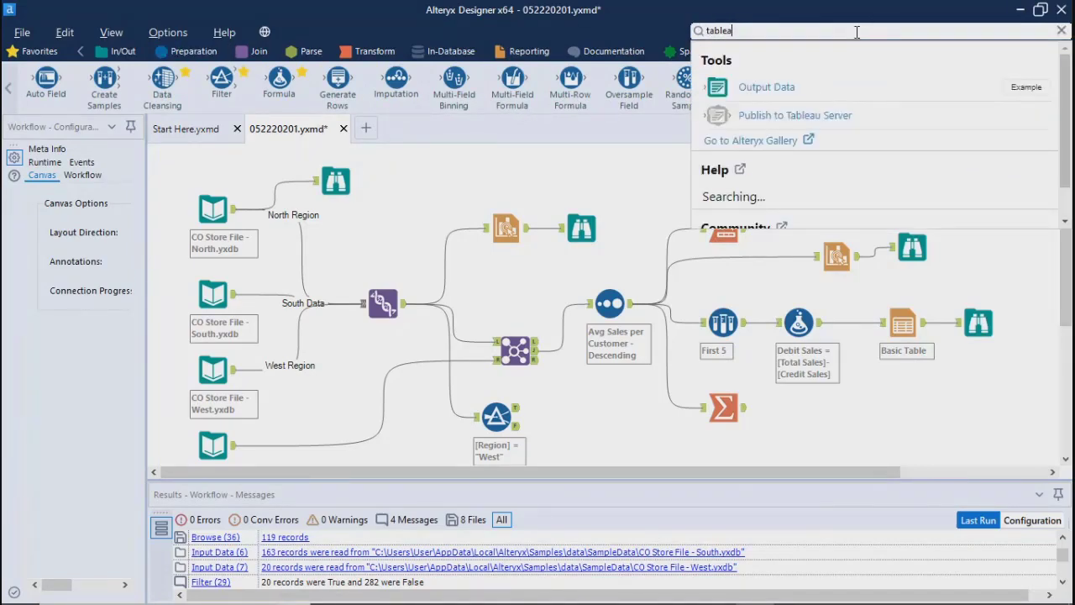
key("BackSpace")
key("BackSpace")
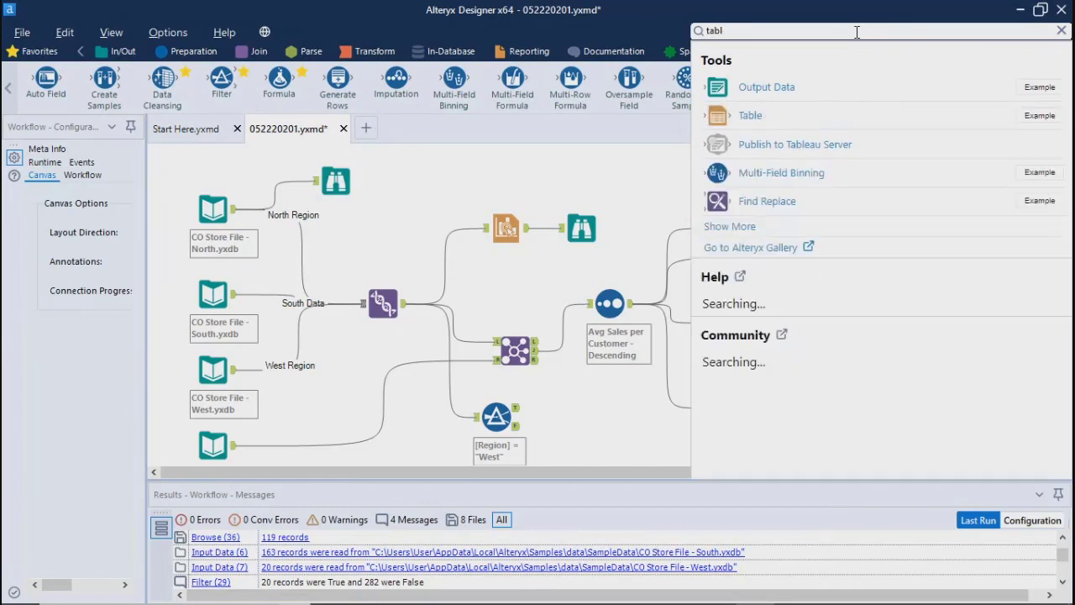
type("ea")
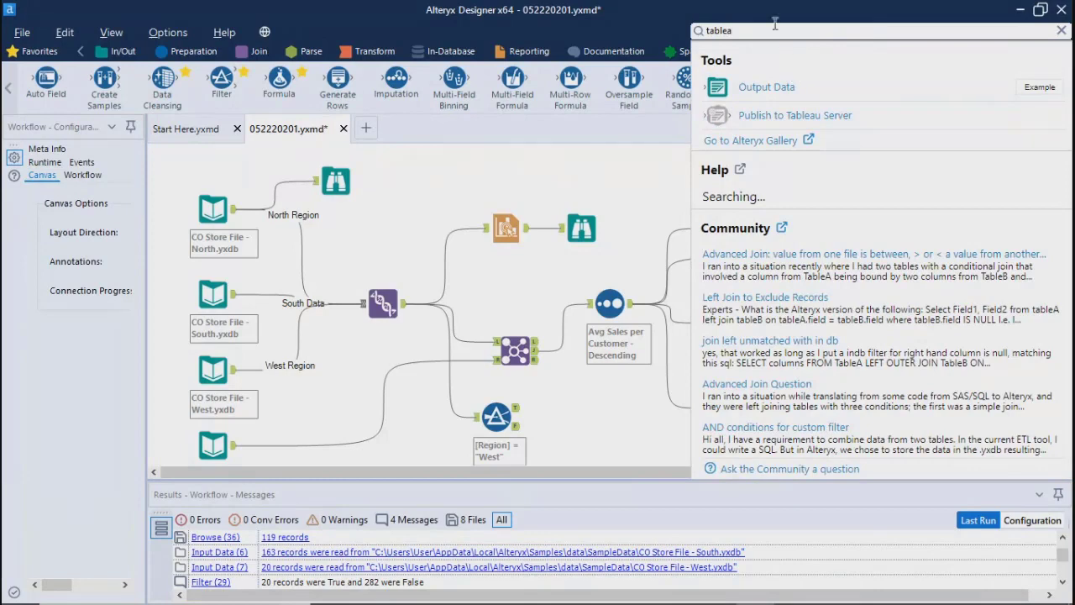
type("u")
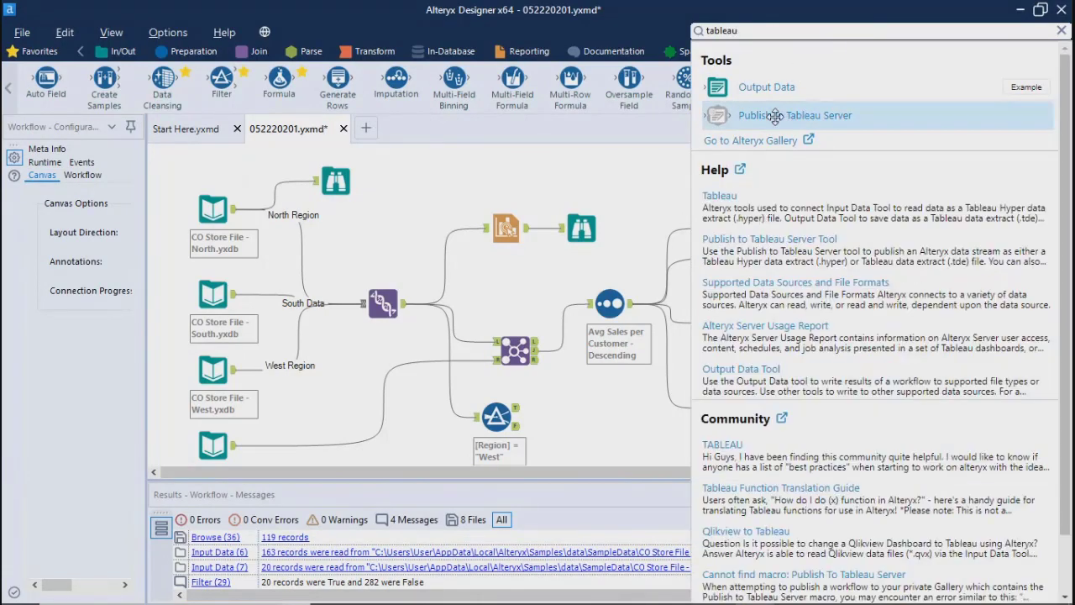
Step: Add the Publish to Tableau Server tool above the upper Interactive Chart and connect it to the Union tool's output
left_click_drag(789, 118, 643, 183)
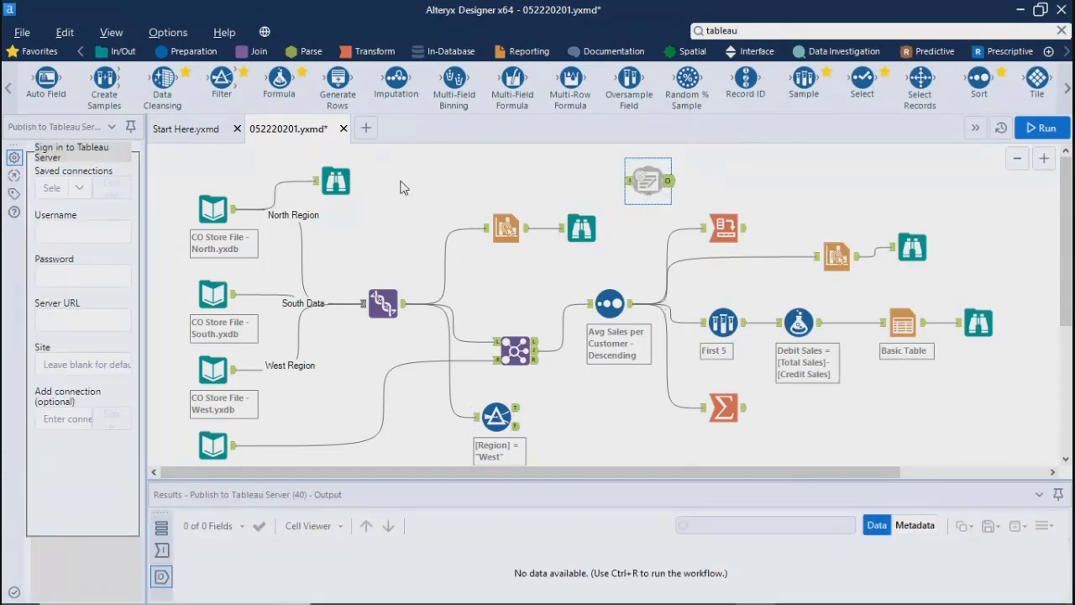
left_click(212, 208)
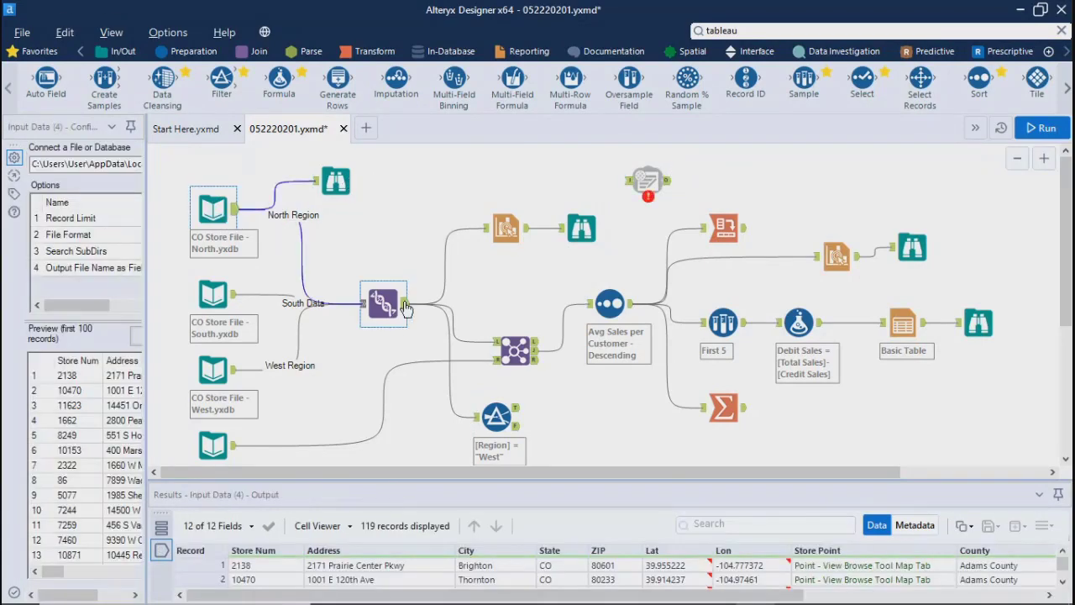
mouse_move(405, 303)
left_mouse_down()
mouse_move(454, 241)
mouse_move(571, 175)
mouse_move(653, 181)
mouse_move(485, 163)
mouse_move(506, 181)
left_mouse_up()
left_click(653, 181)
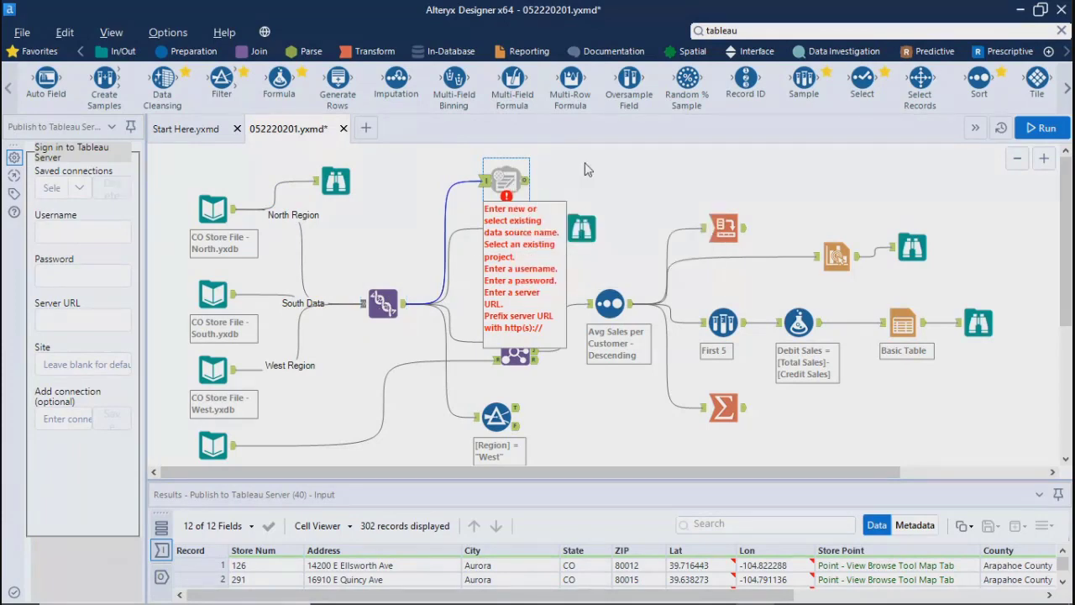
left_click(565, 173)
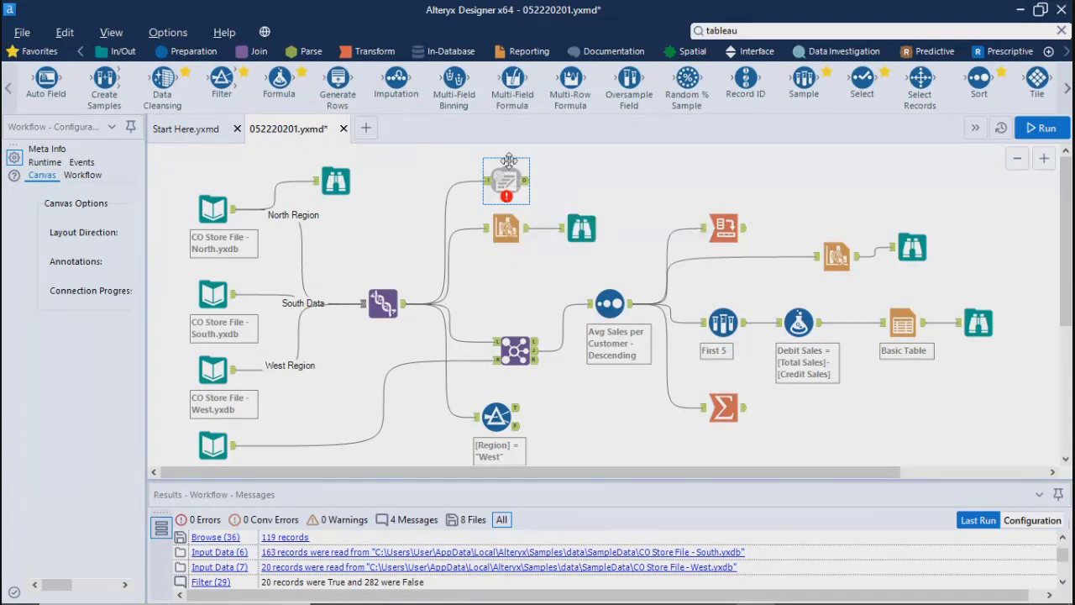
mouse_move(505, 193)
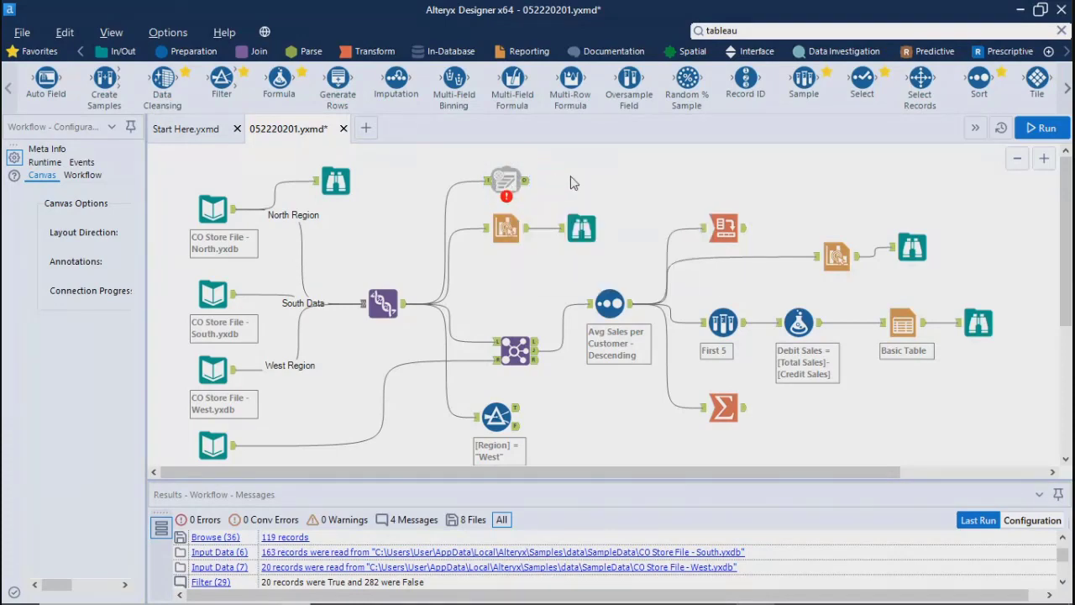